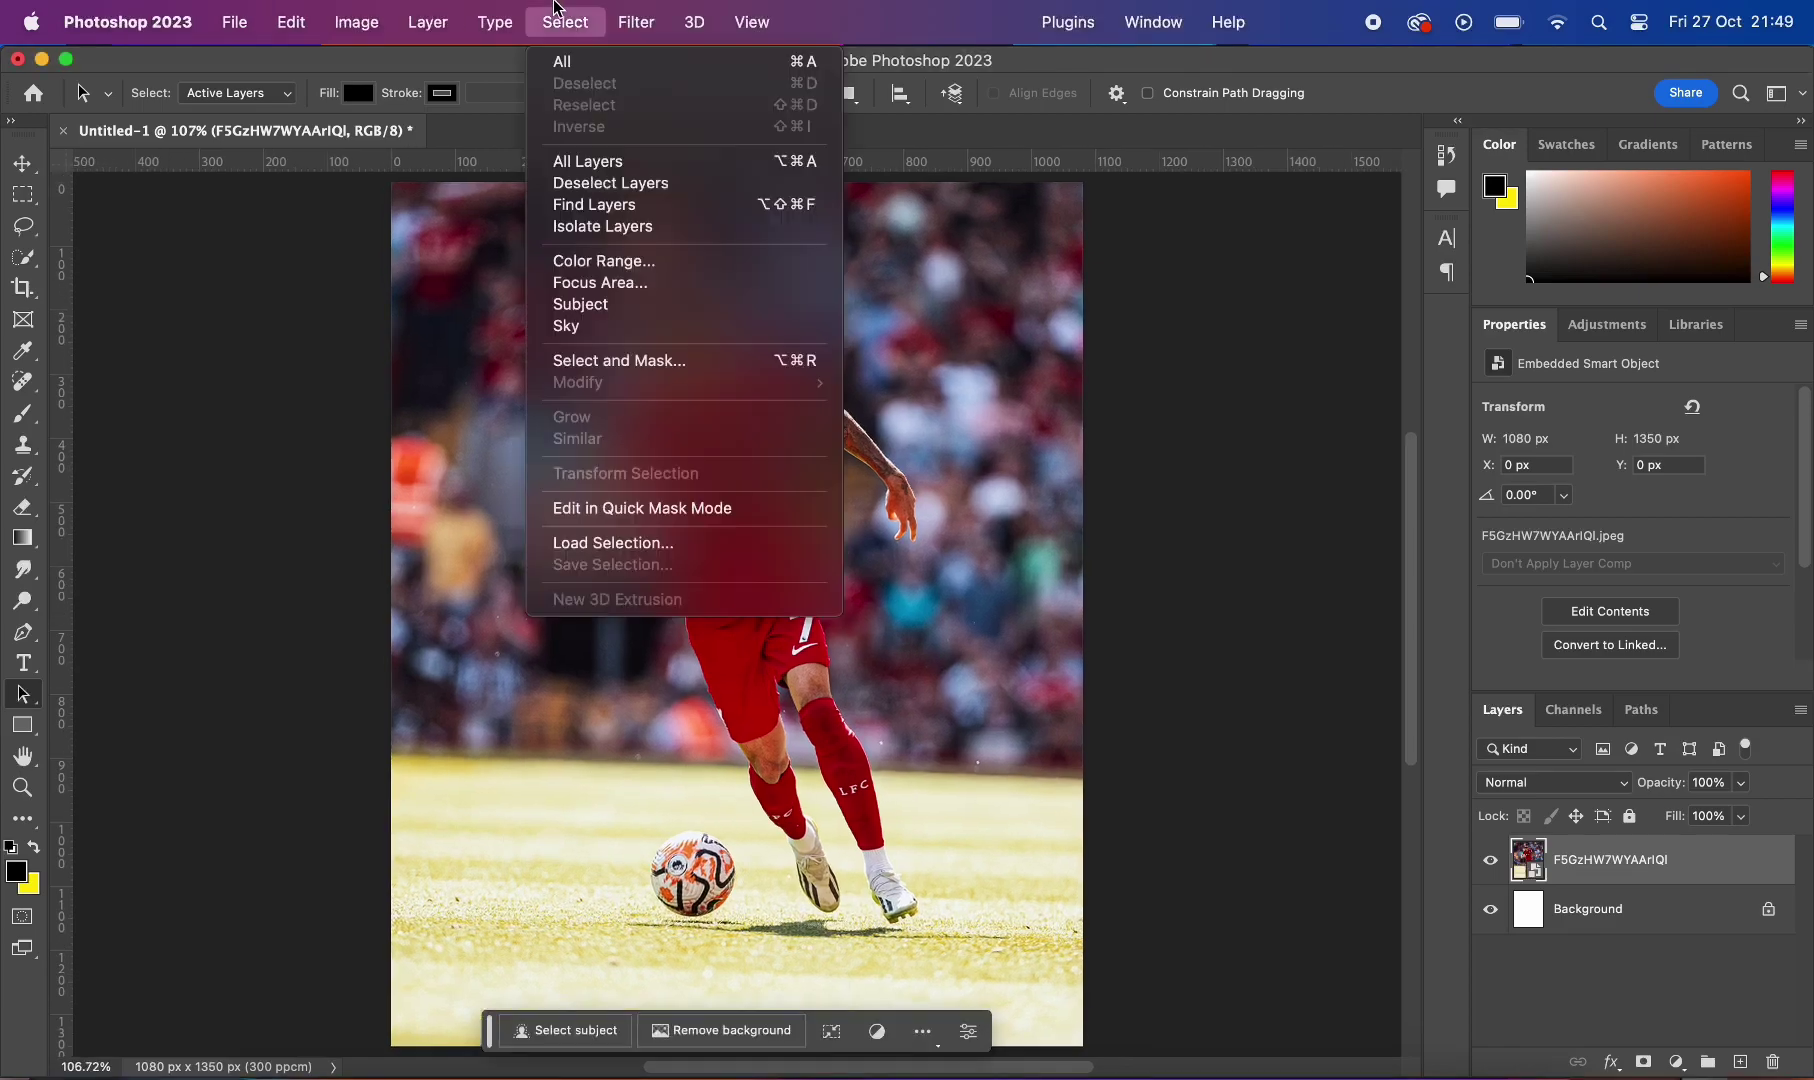
Step: Scroll around the stadium photo following the footballer's outline while tracing it with the Lasso
scroll(548, 780, up, 10)
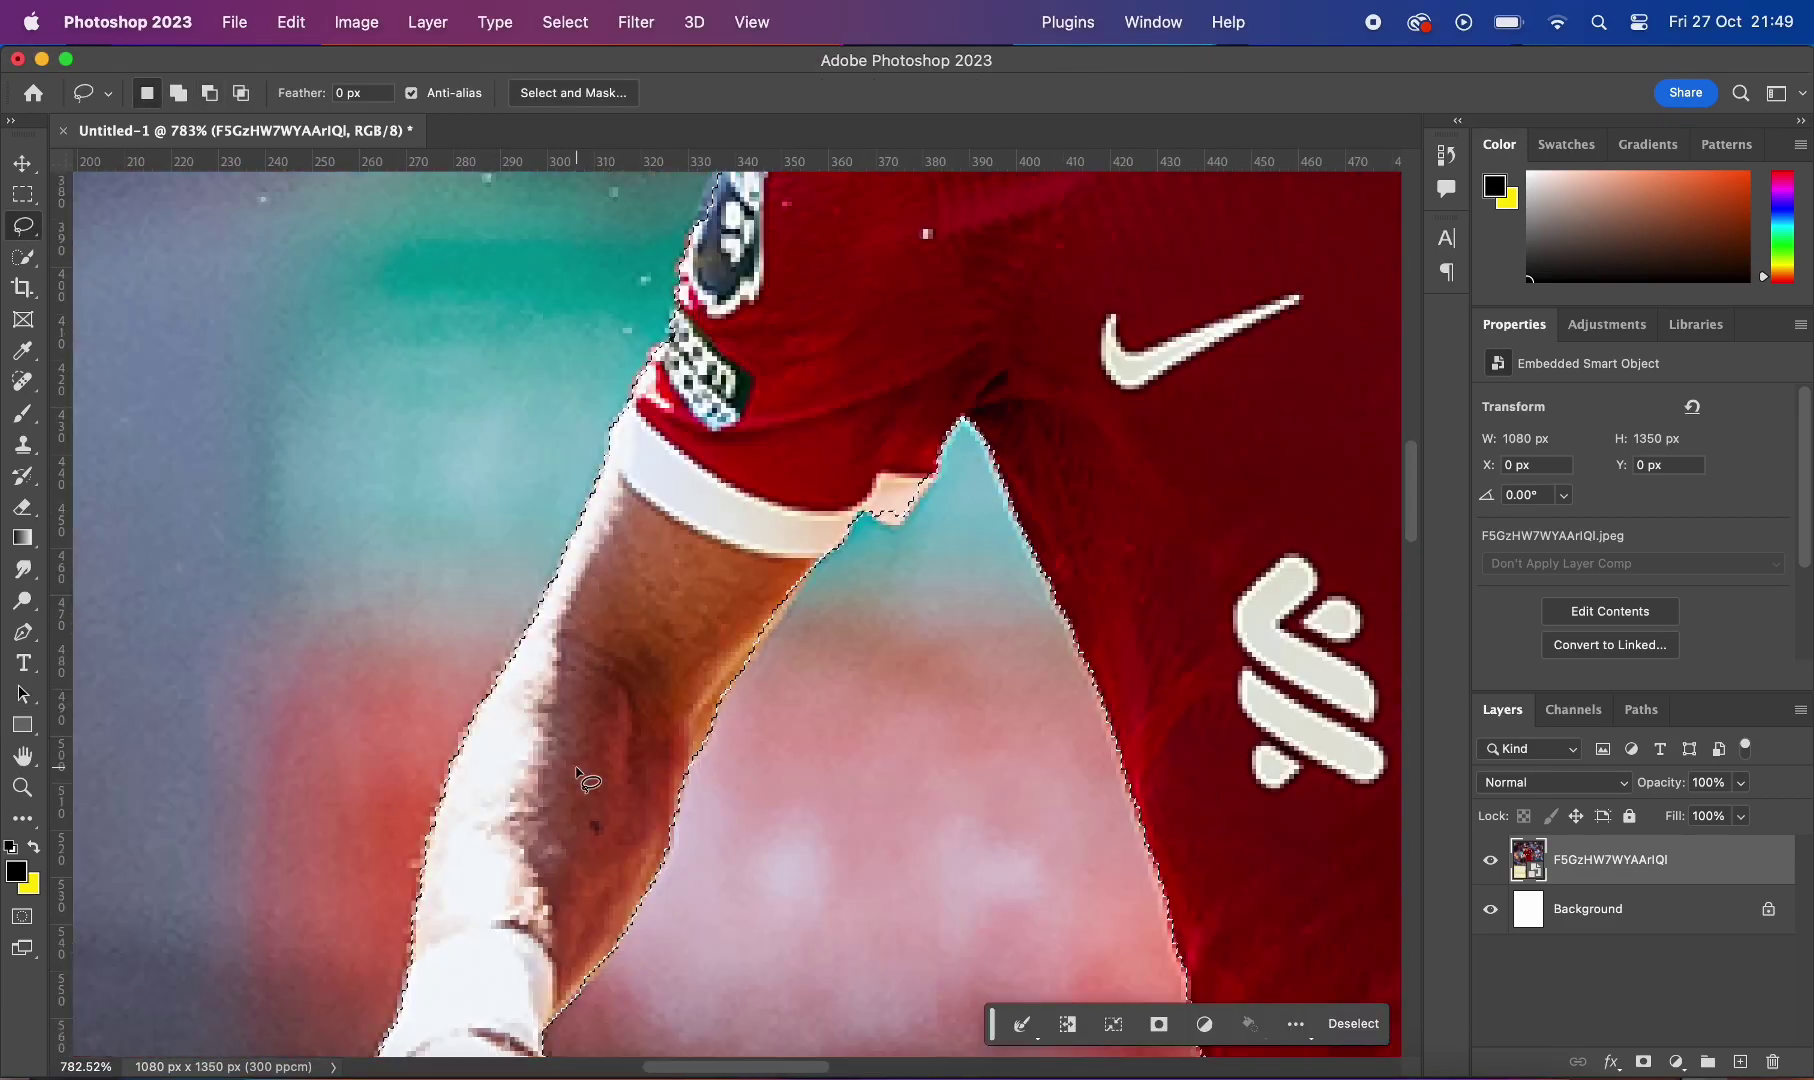
scroll(700, 650, up, 5)
scroll(700, 580, up, 10)
scroll(515, 520, up, 5)
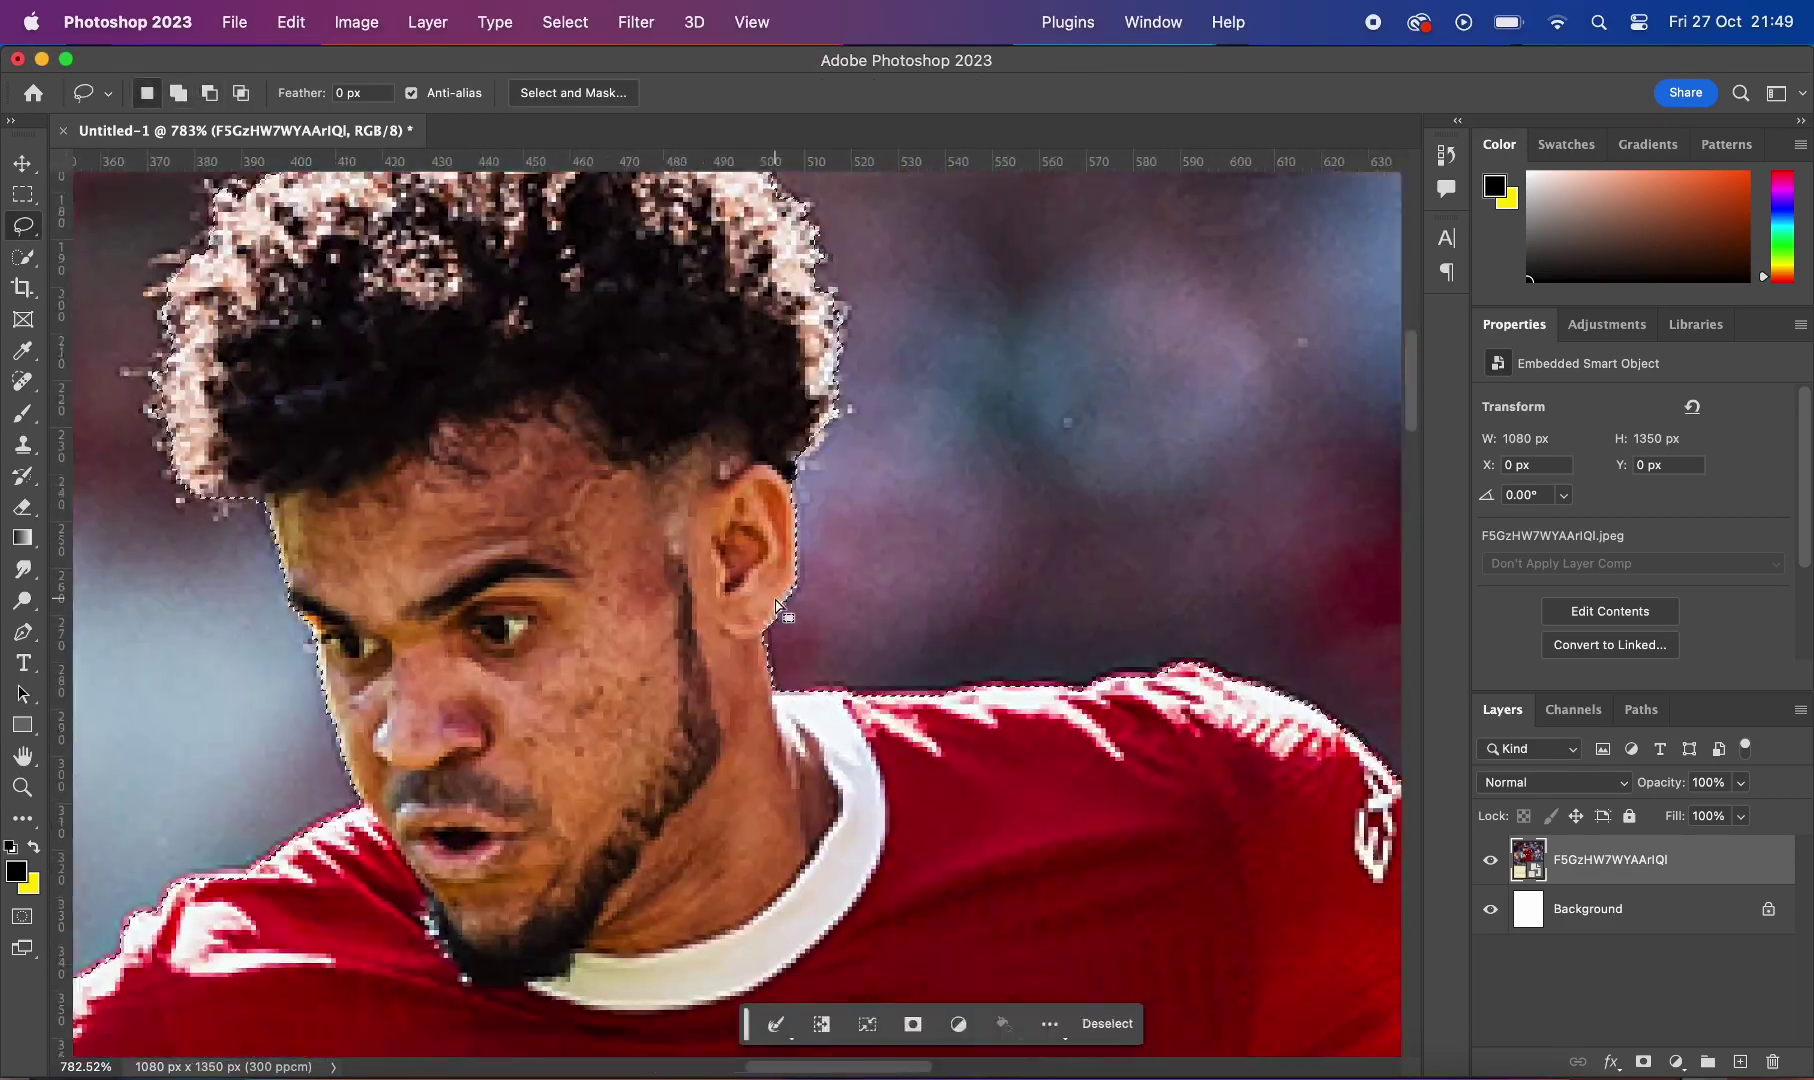
scroll(808, 645, right, 10)
scroll(808, 645, down, 10)
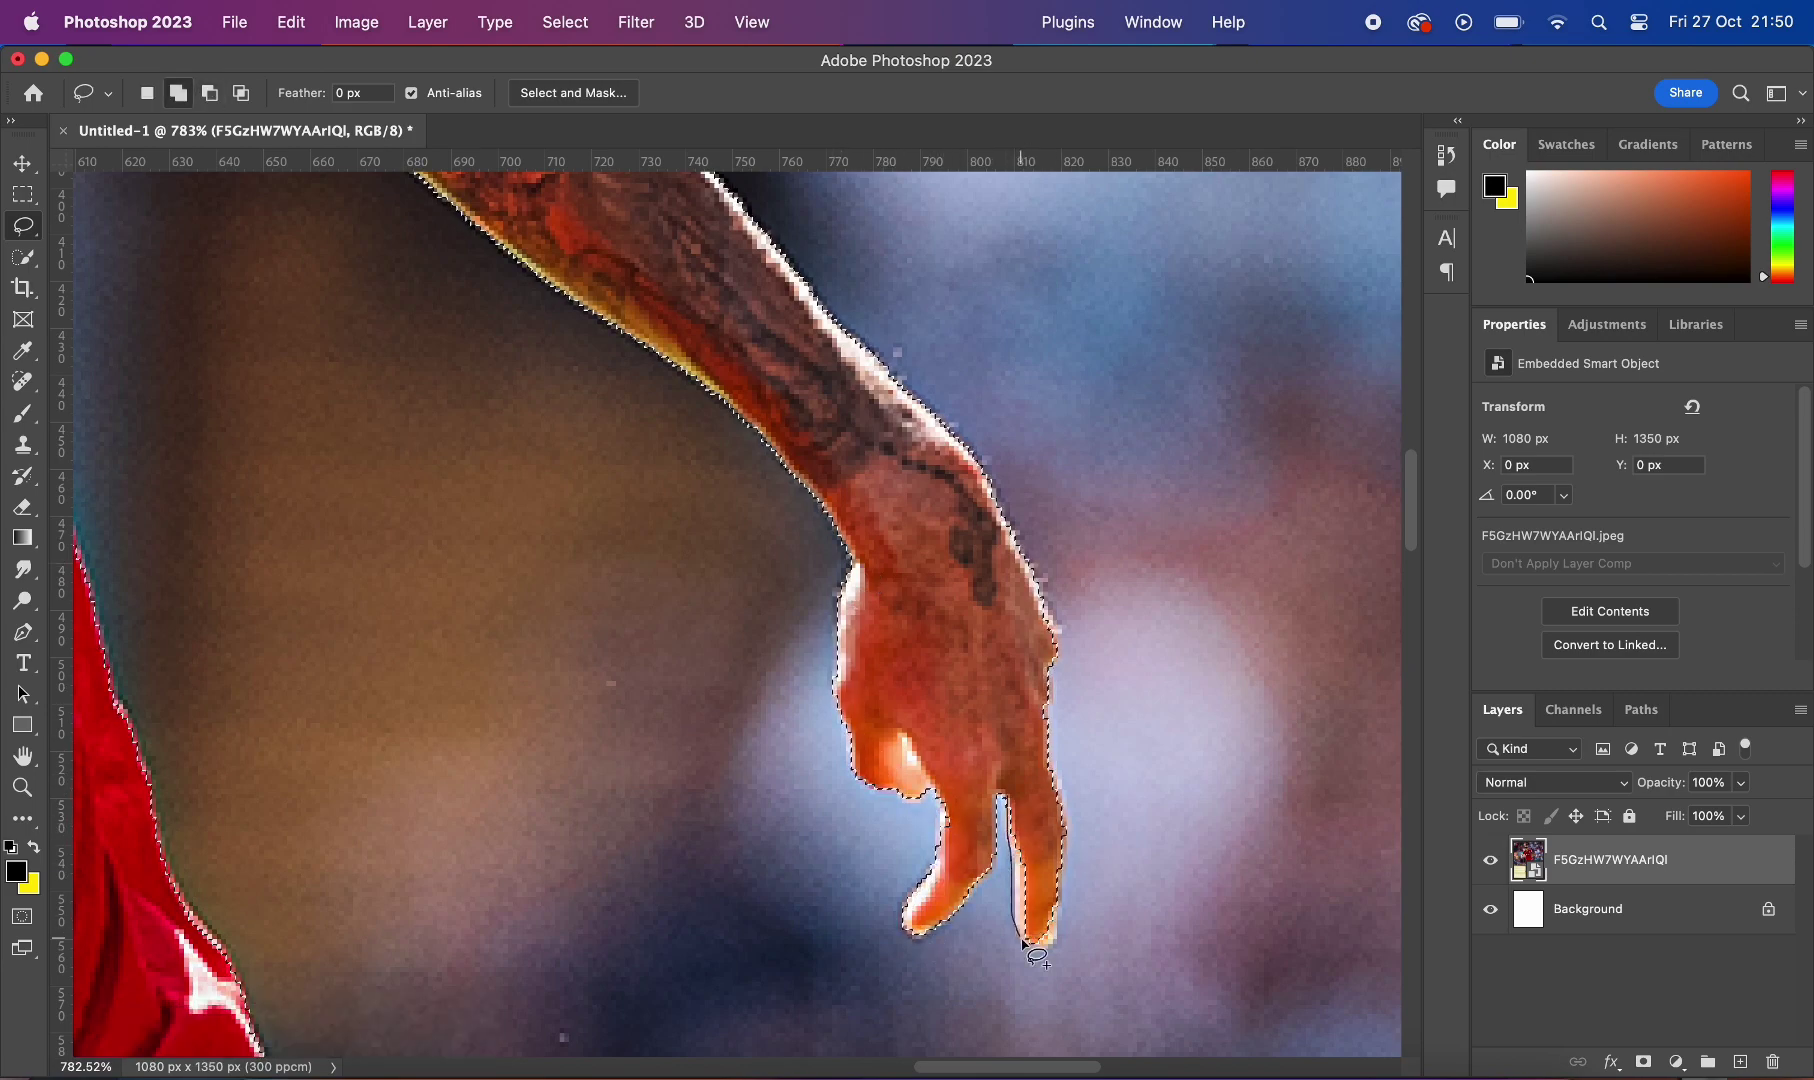
scroll(1037, 957, left, 10)
scroll(607, 559, down, 10)
scroll(580, 500, down, 5)
scroll(689, 480, down, 5)
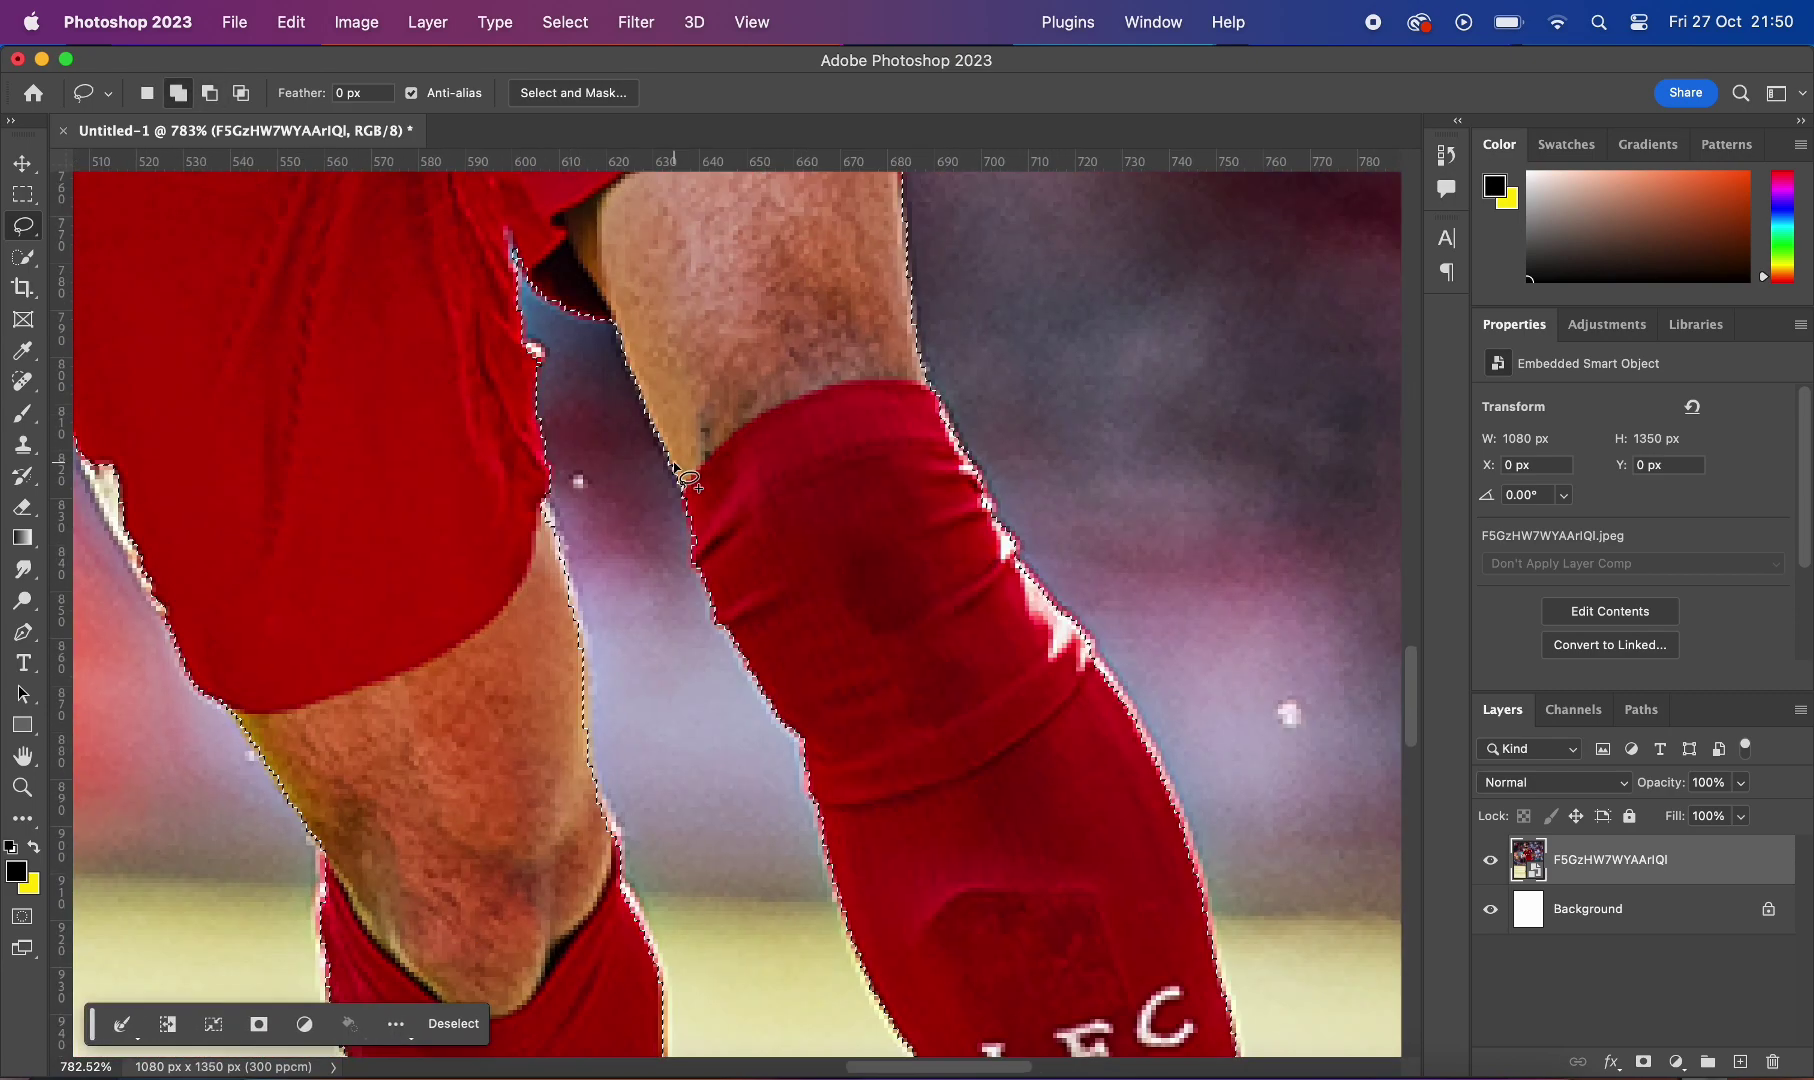
scroll(690, 480, left, 5)
scroll(600, 530, left, 5)
scroll(562, 566, up, 2)
scroll(663, 457, down, 5)
scroll(700, 600, right, 2)
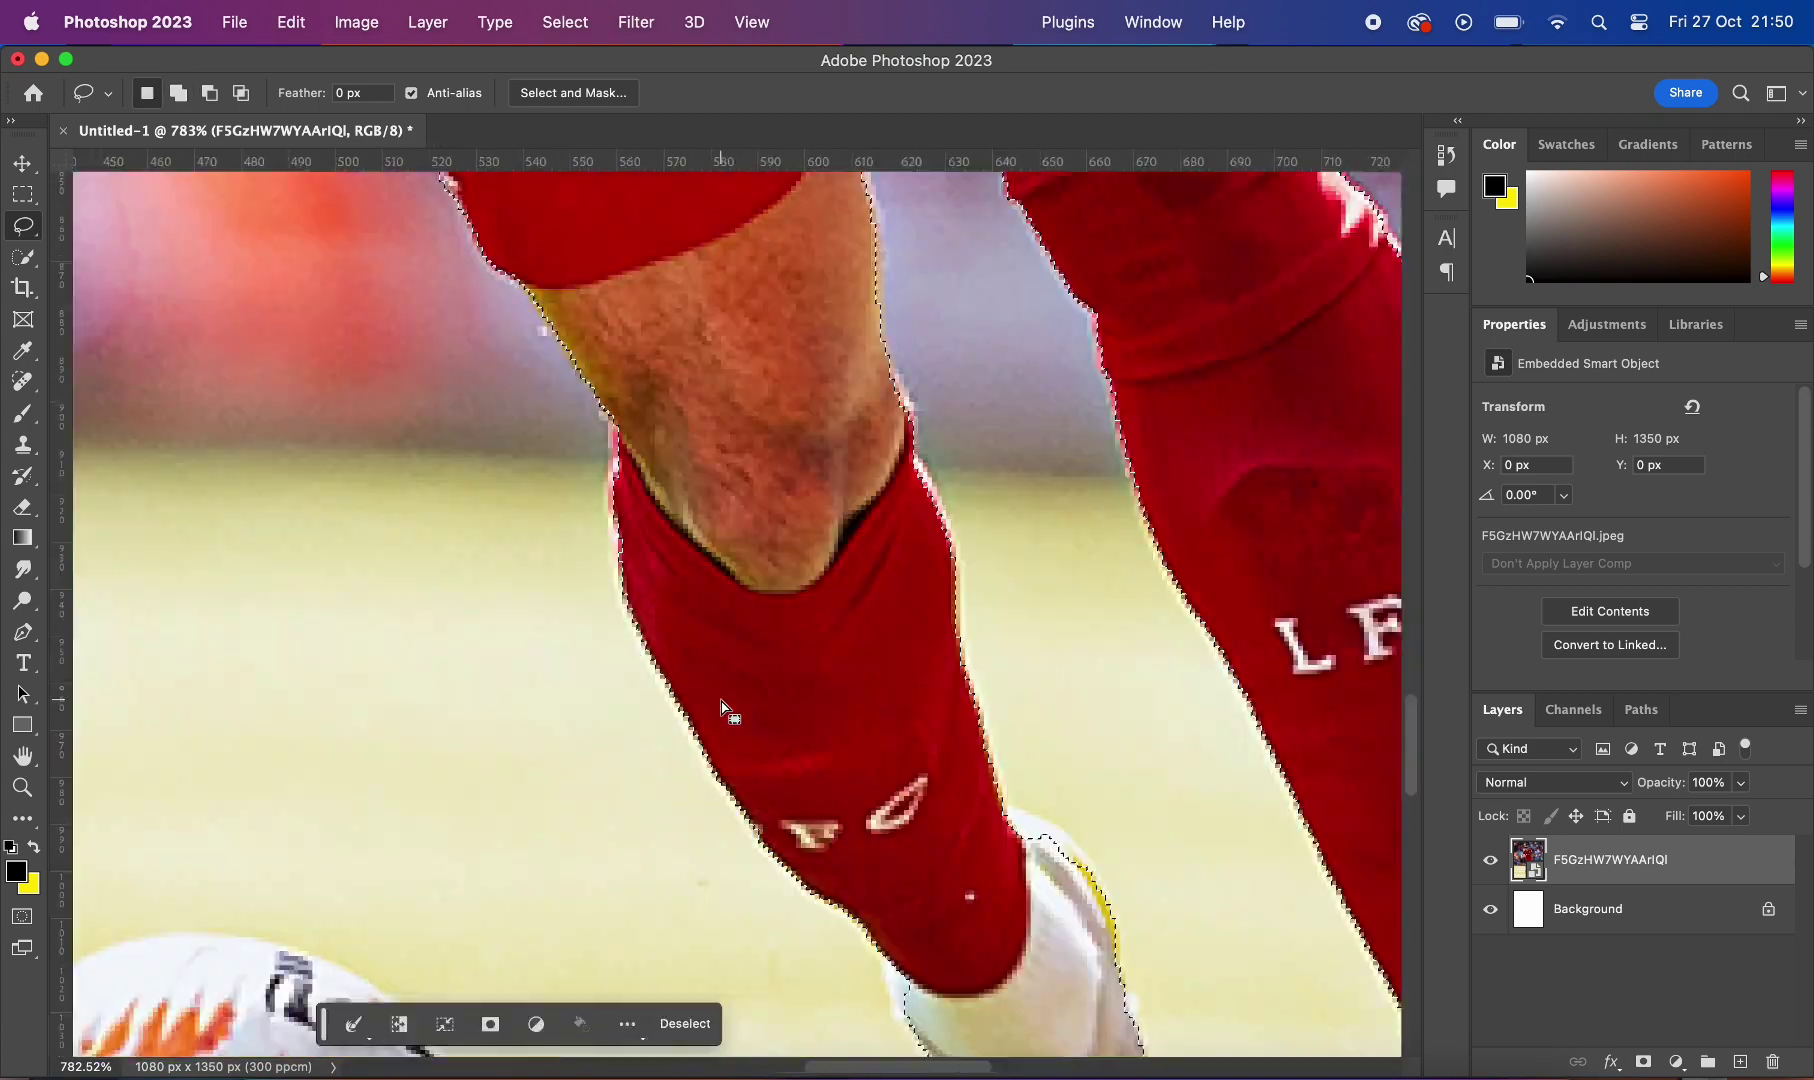
scroll(606, 485, right, 5)
scroll(641, 458, down, 1)
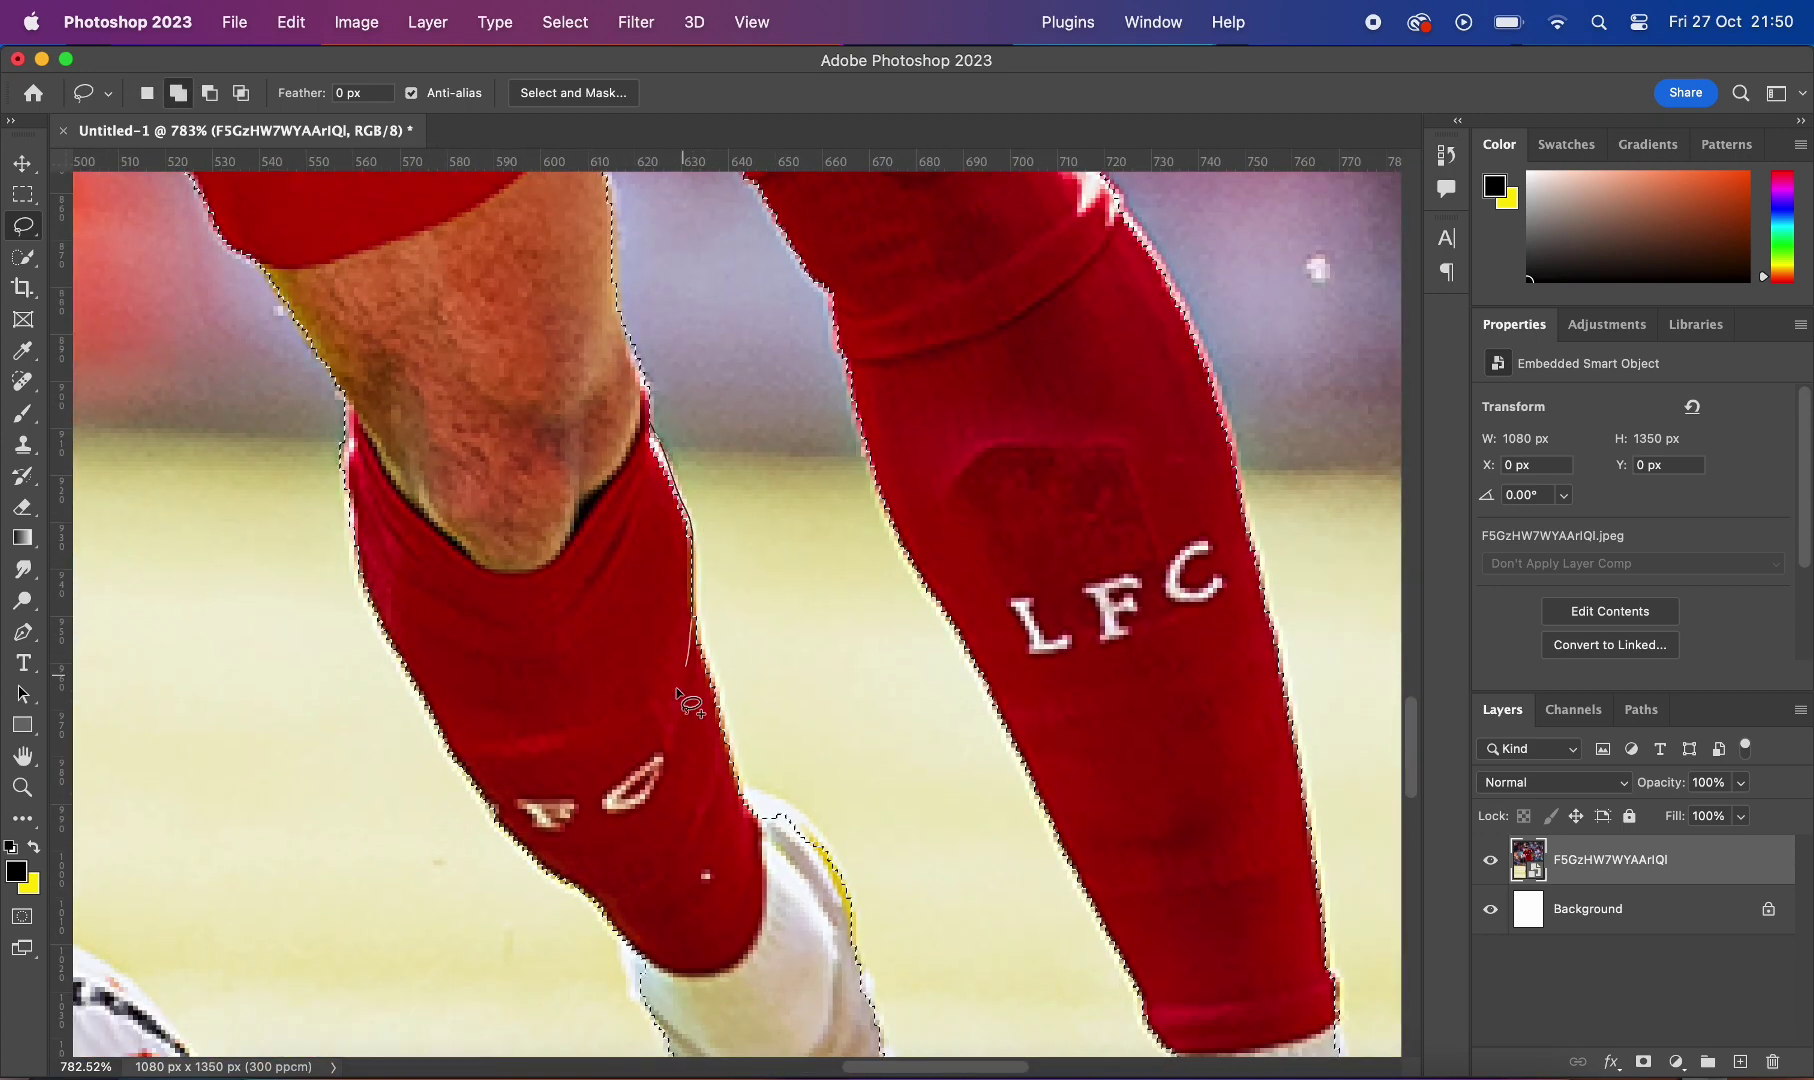
scroll(676, 689, down, 5)
scroll(719, 302, right, 1)
scroll(600, 455, up, 3)
scroll(700, 500, down, 3)
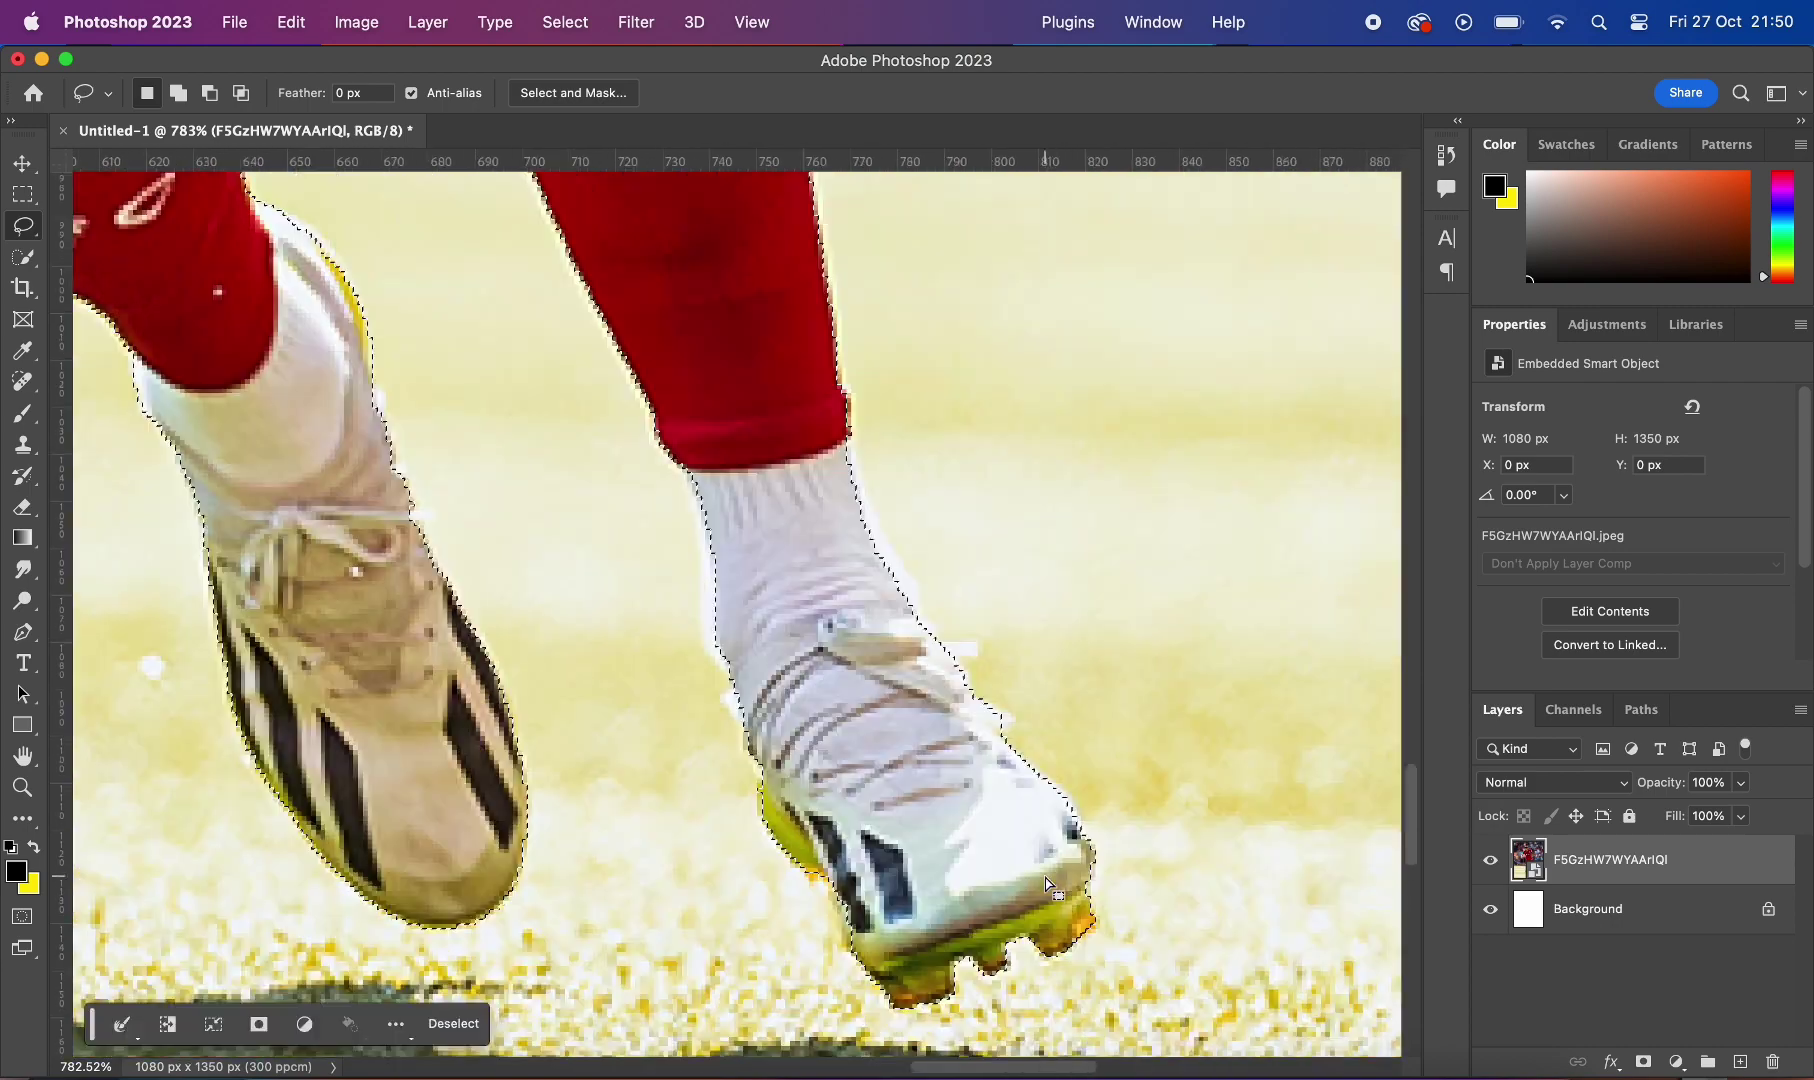
scroll(750, 520, up, 3)
scroll(900, 580, up, 5)
scroll(958, 612, right, 2)
scroll(740, 690, up, 5)
scroll(520, 775, left, 2)
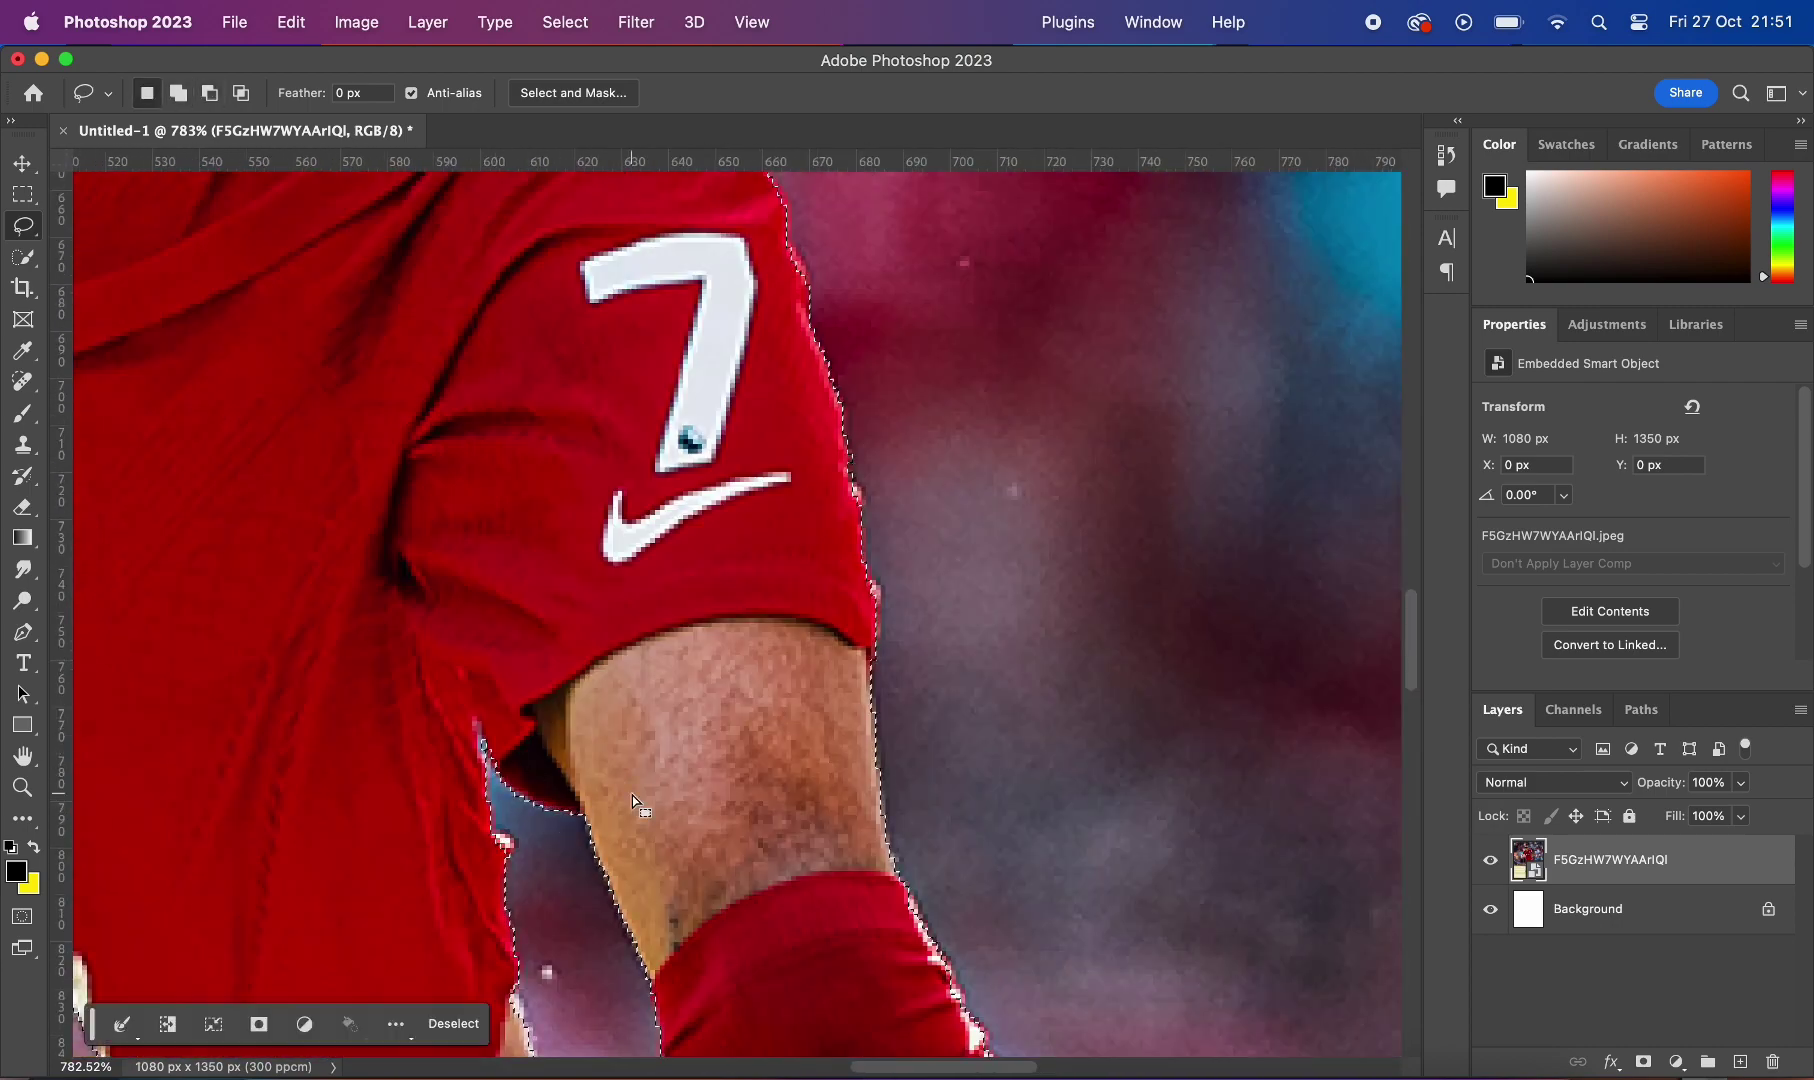
scroll(650, 700, up, 5)
scroll(650, 650, up, 5)
scroll(700, 600, up, 5)
Step: Mask the player to his traced outline and add a black Solid Color fill layer
scroll(800, 600, left, 3)
click(424, 1024)
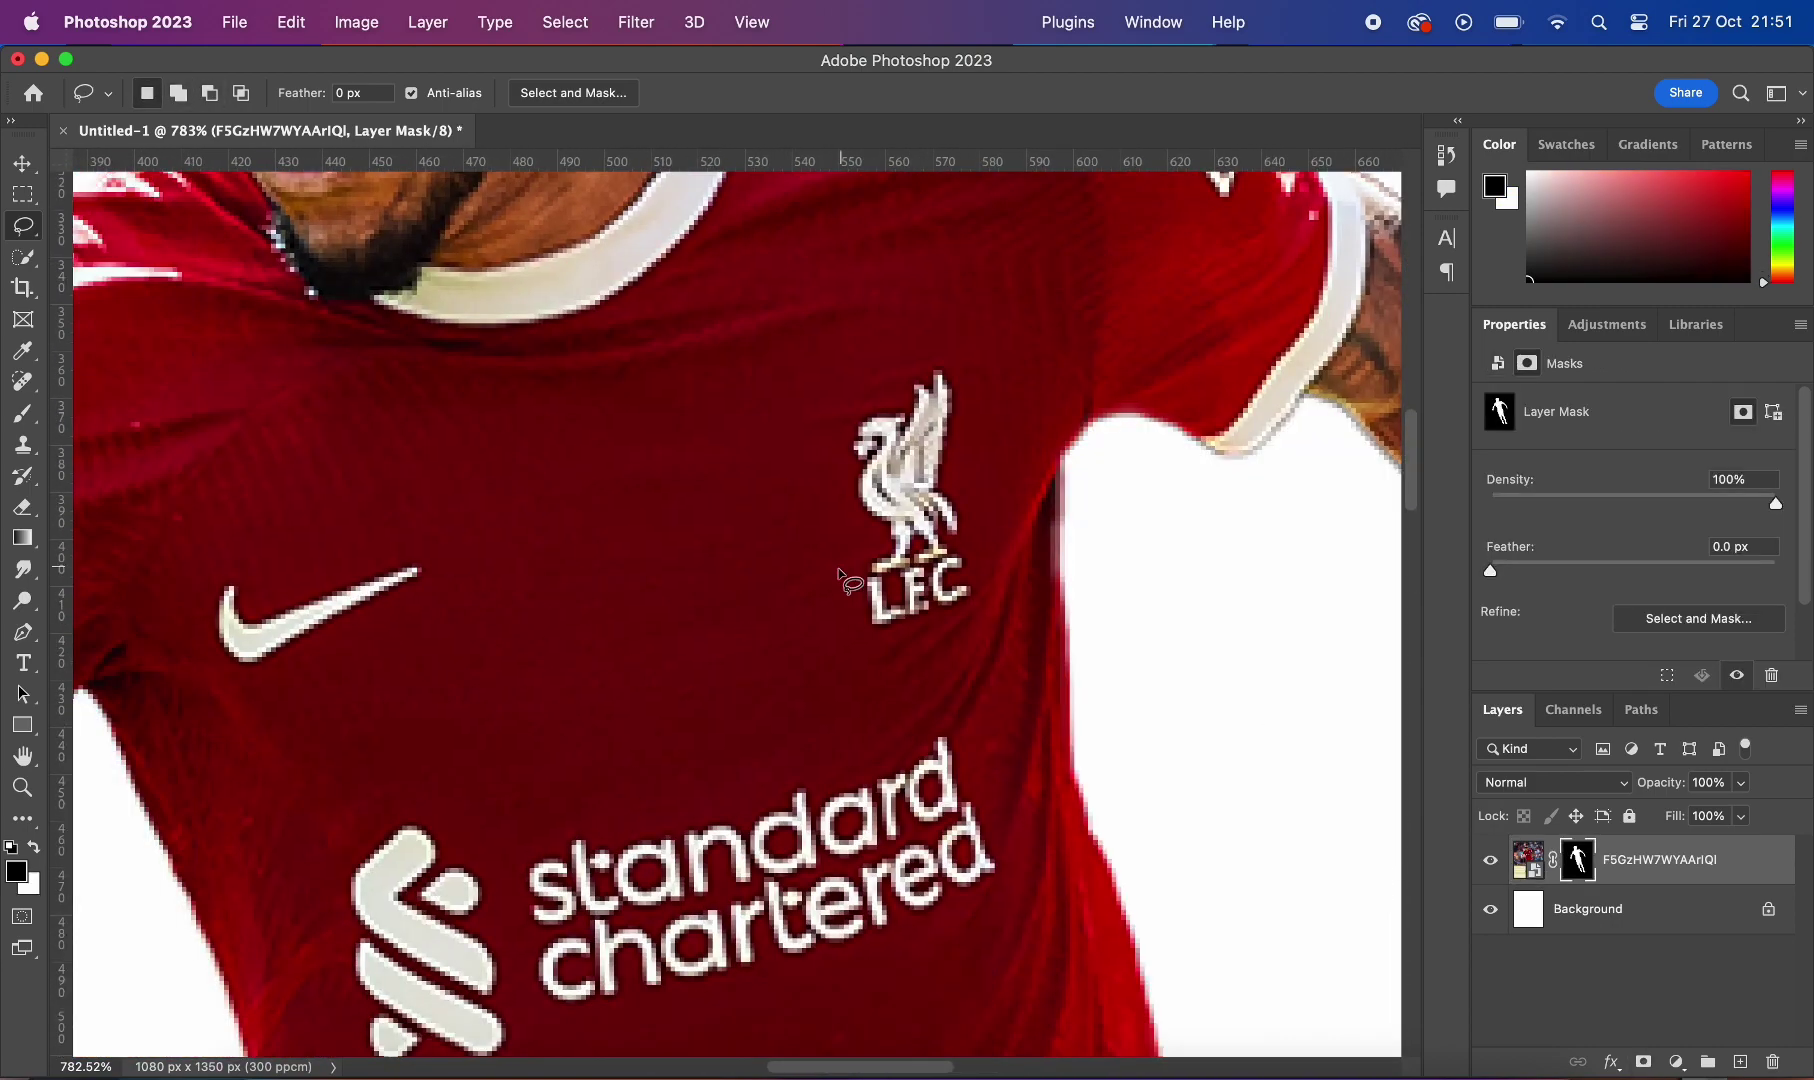
scroll(840, 580, down, 5)
click(1588, 908)
click(1676, 1062)
click(1733, 567)
scroll(840, 580, up, 3)
click(1522, 873)
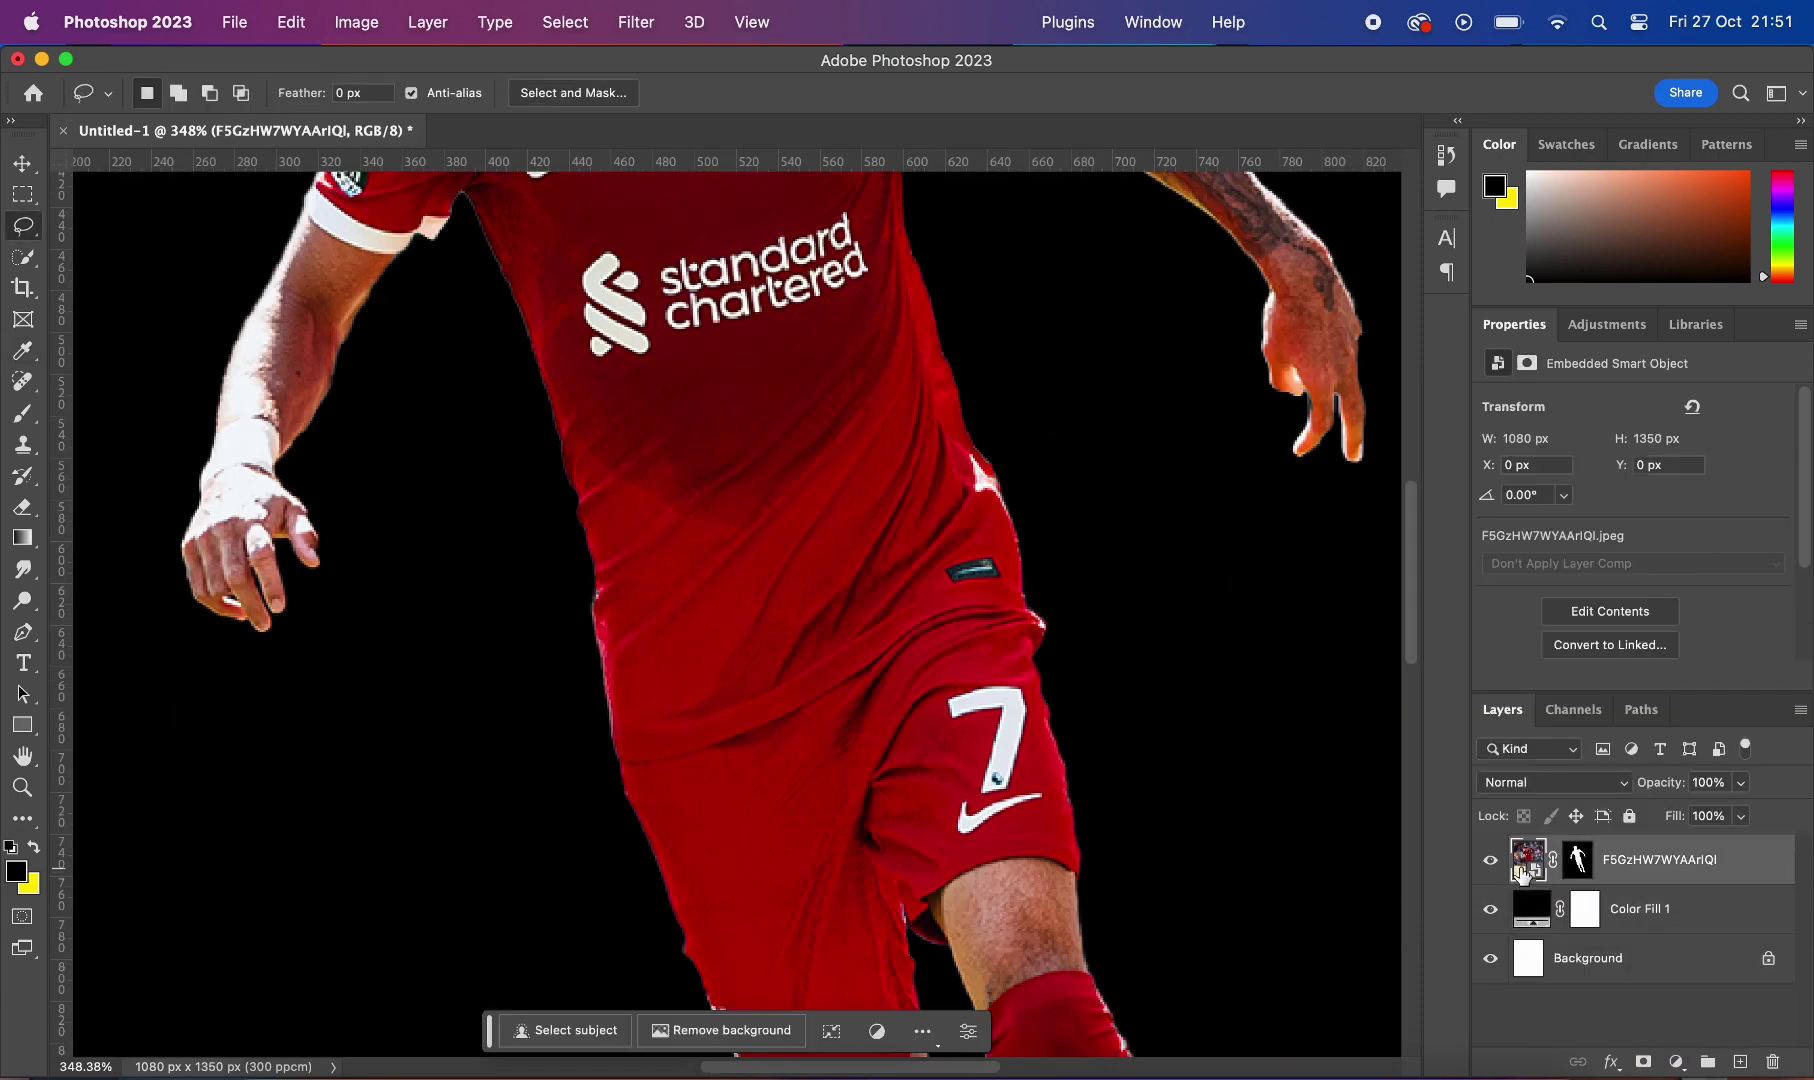
Step: Rasterize the player layer and erase stray edge pixels with the Eraser
key(e)
click(794, 575)
click(899, 457)
scroll(757, 490, up, 3)
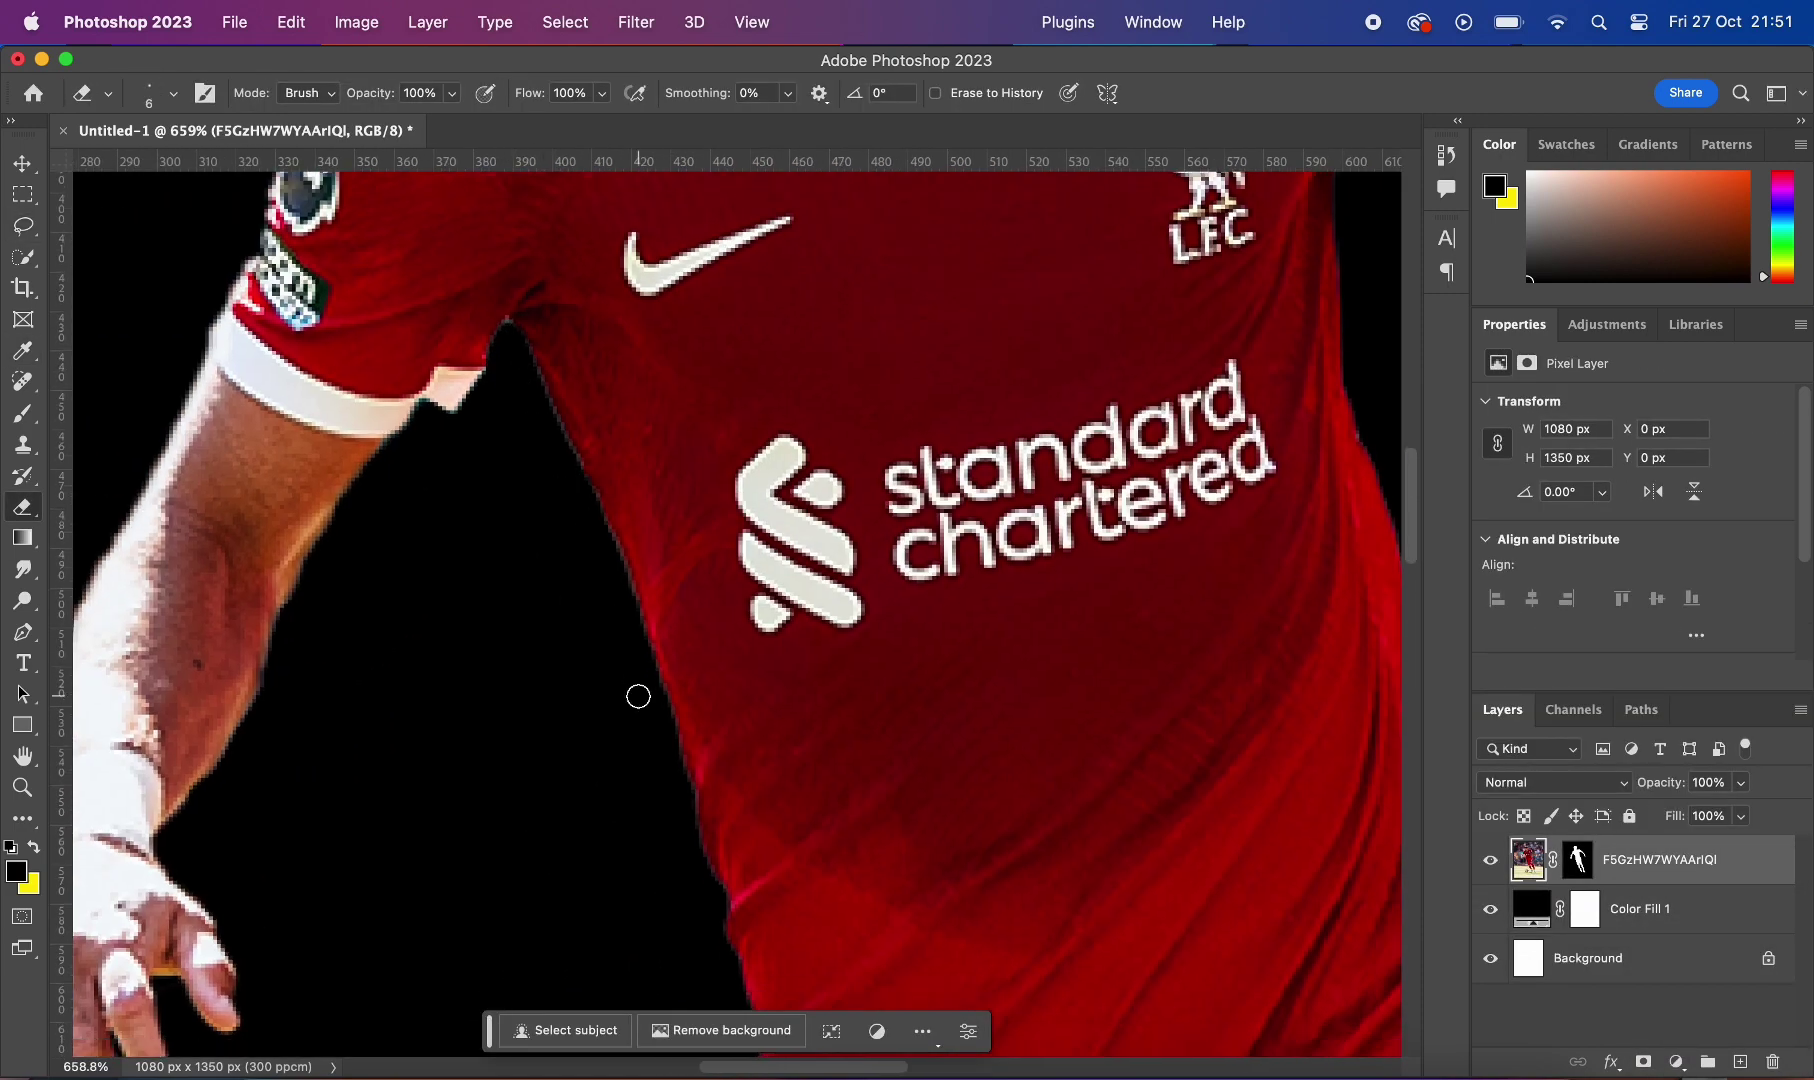
scroll(638, 696, down, 15)
scroll(696, 371, right, 5)
scroll(857, 740, down, 10)
scroll(840, 730, right, 10)
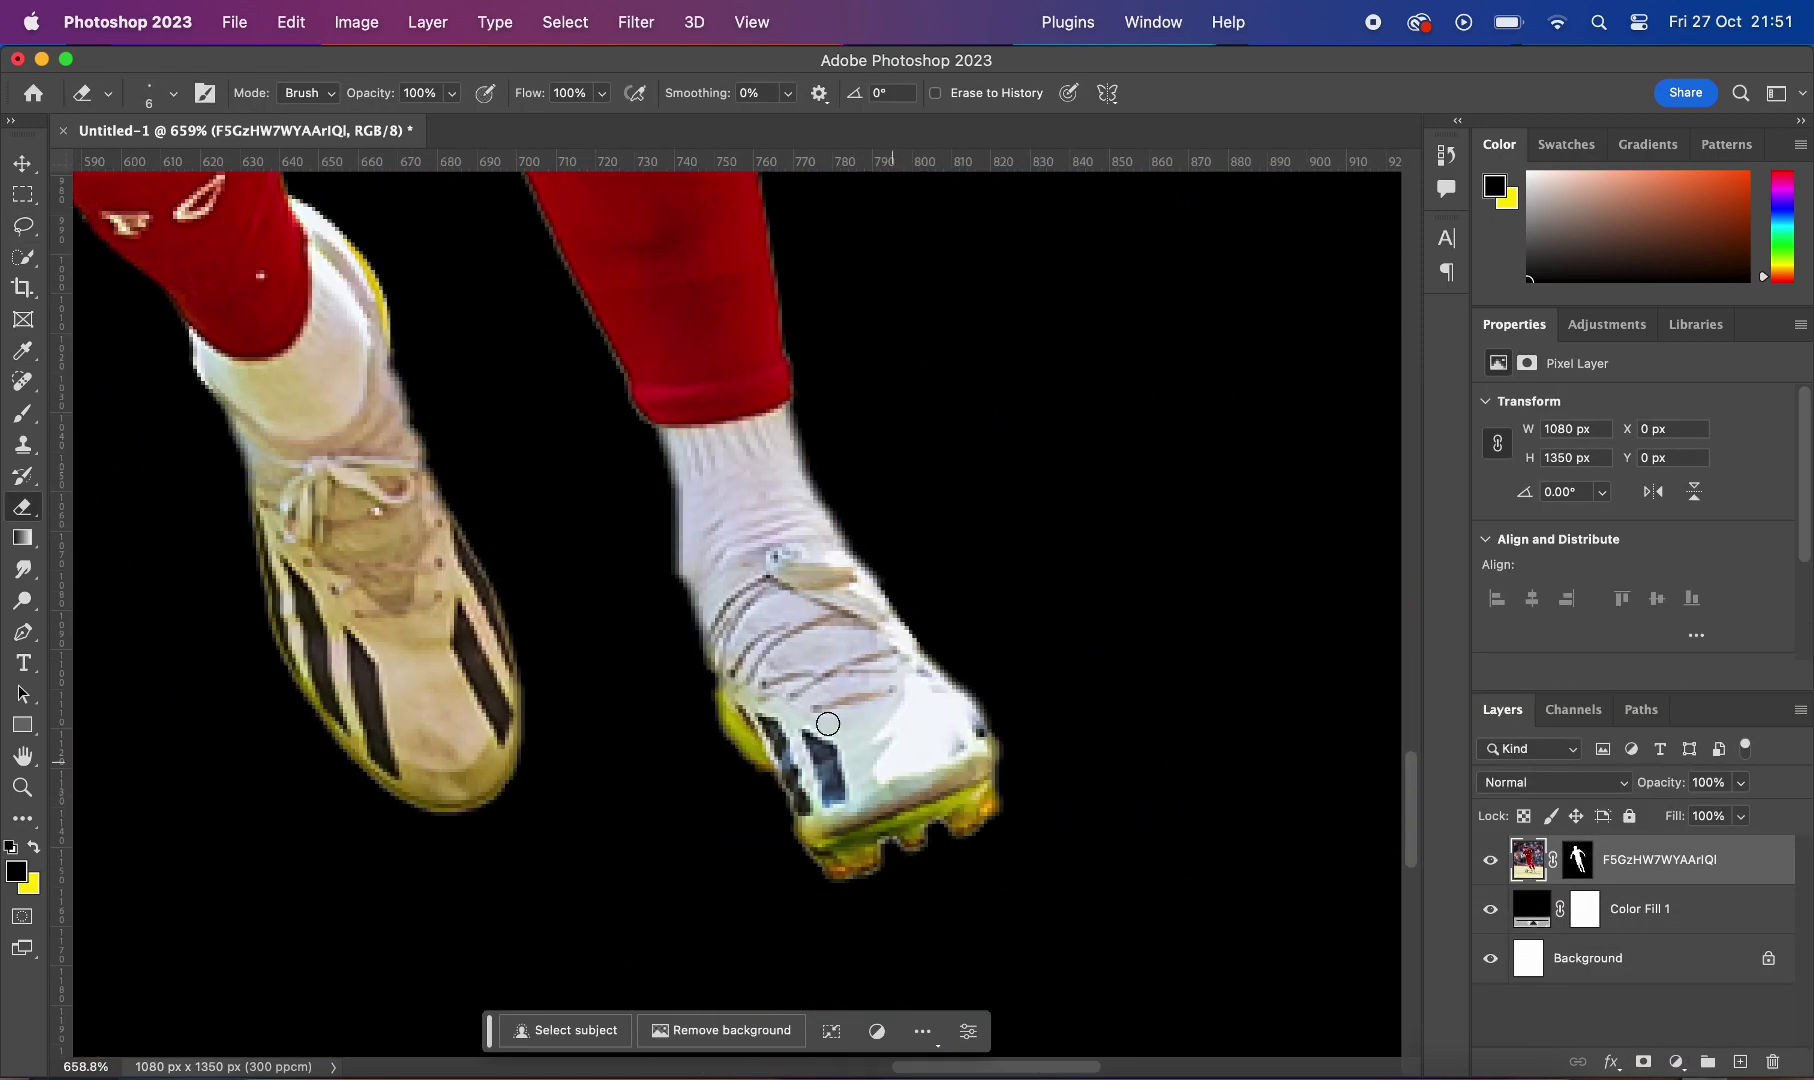
scroll(600, 500, up, 10)
scroll(720, 578, up, 5)
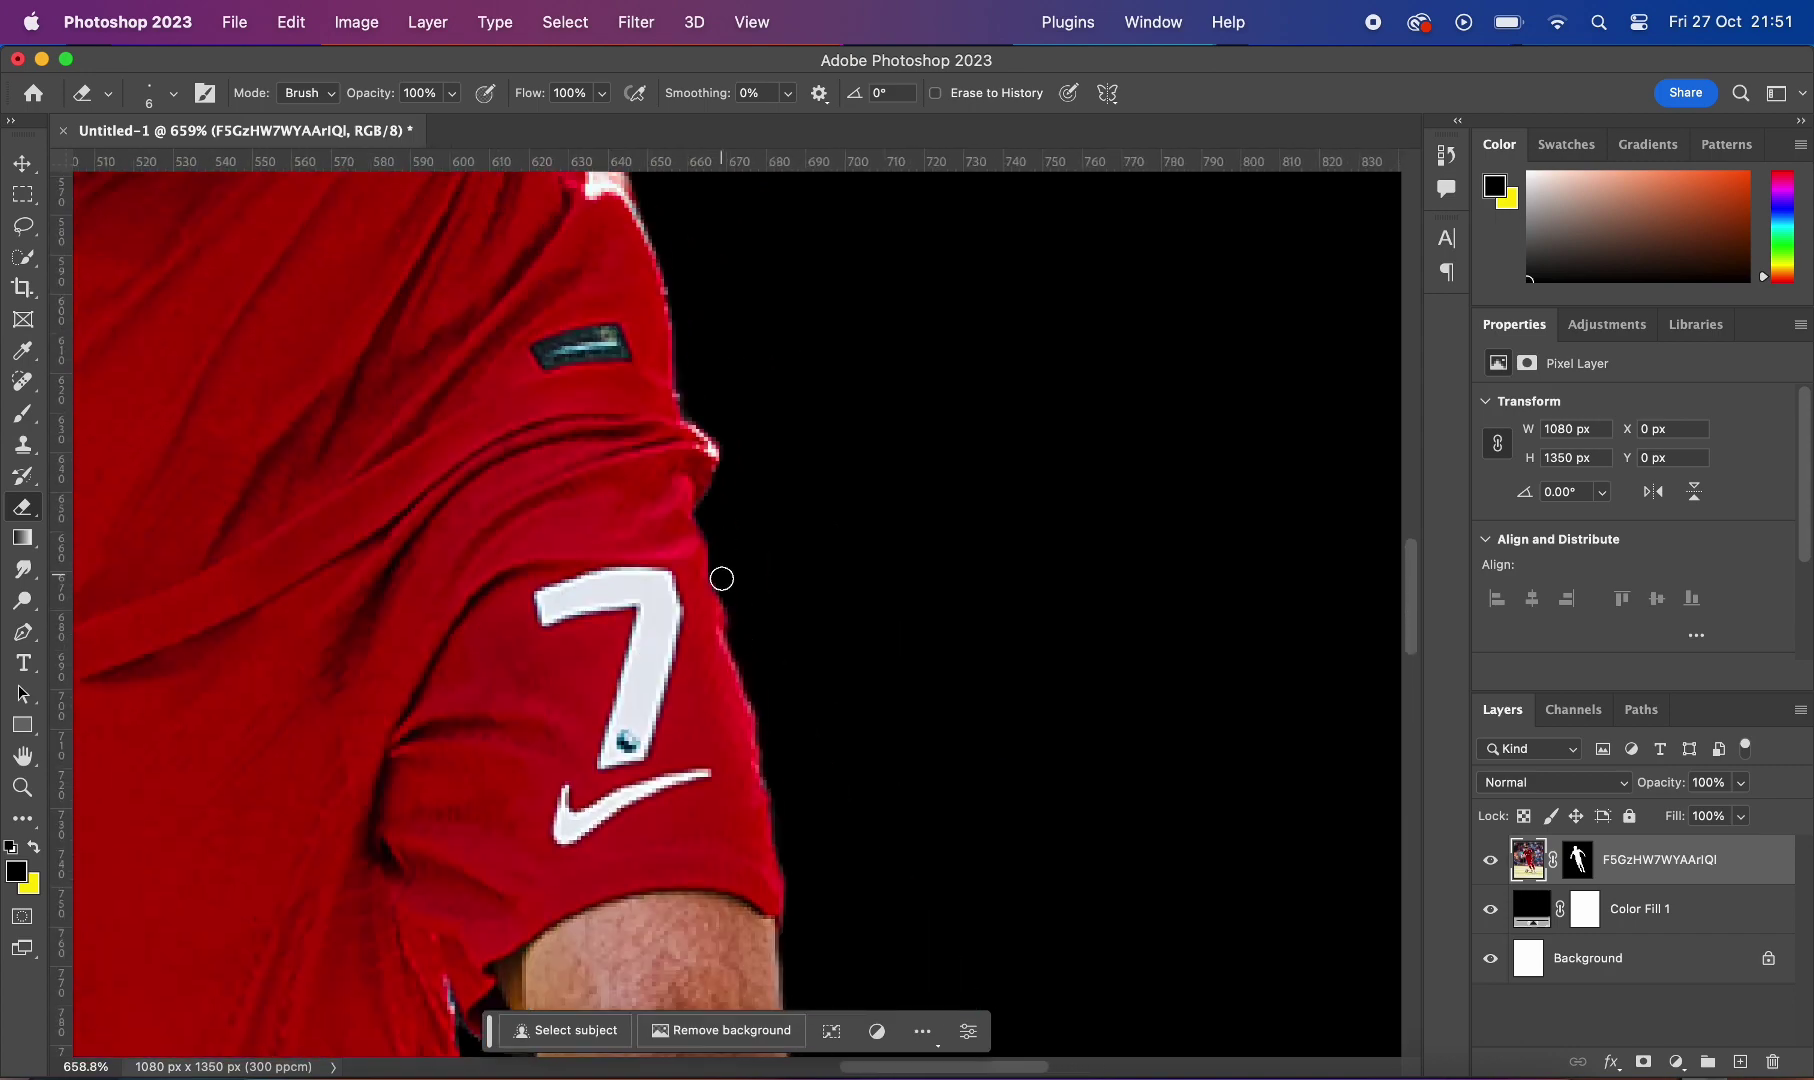
scroll(712, 692, up, 4)
scroll(1034, 586, up, 4)
scroll(1034, 586, right, 3)
scroll(914, 750, down, 3)
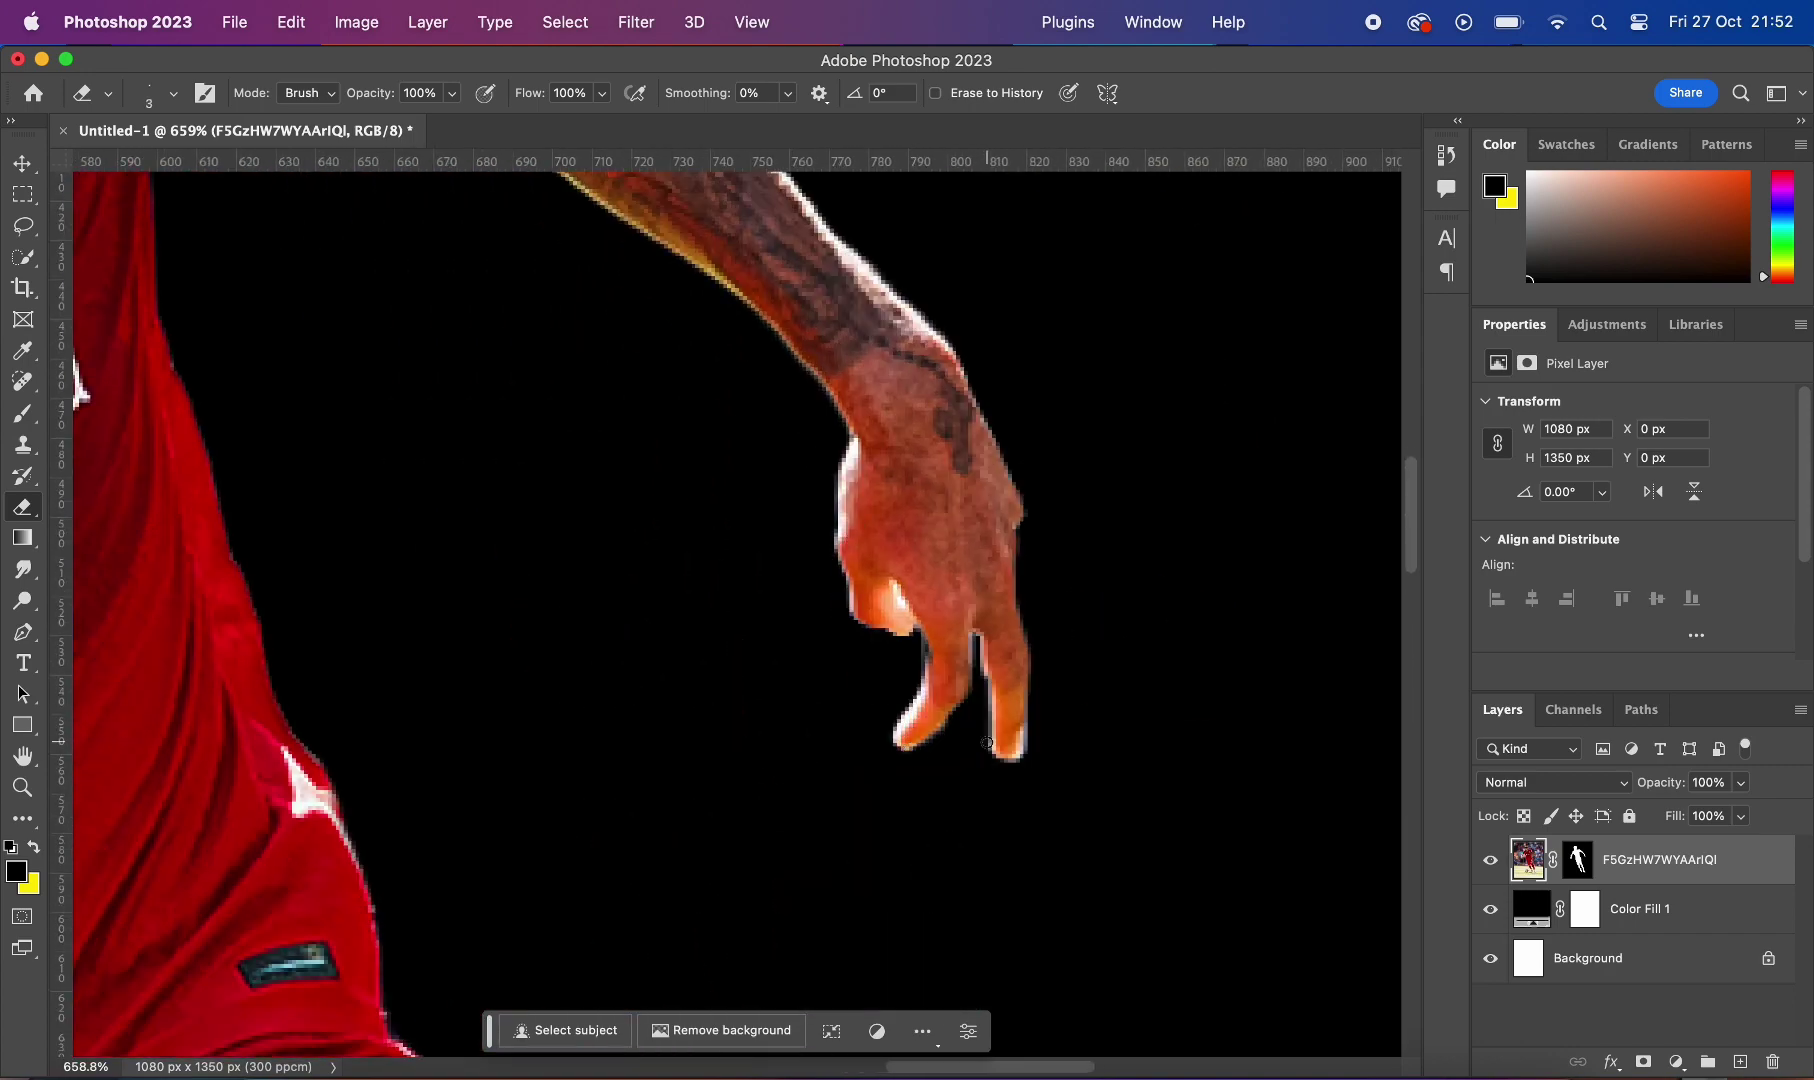
scroll(900, 700, up, 10)
scroll(900, 700, left, 10)
scroll(801, 748, up, 10)
Step: Enlarge the eraser brush, clean the remaining edges, and fit the image on screen
key(bracketright)
key(bracketright)
key(bracketright)
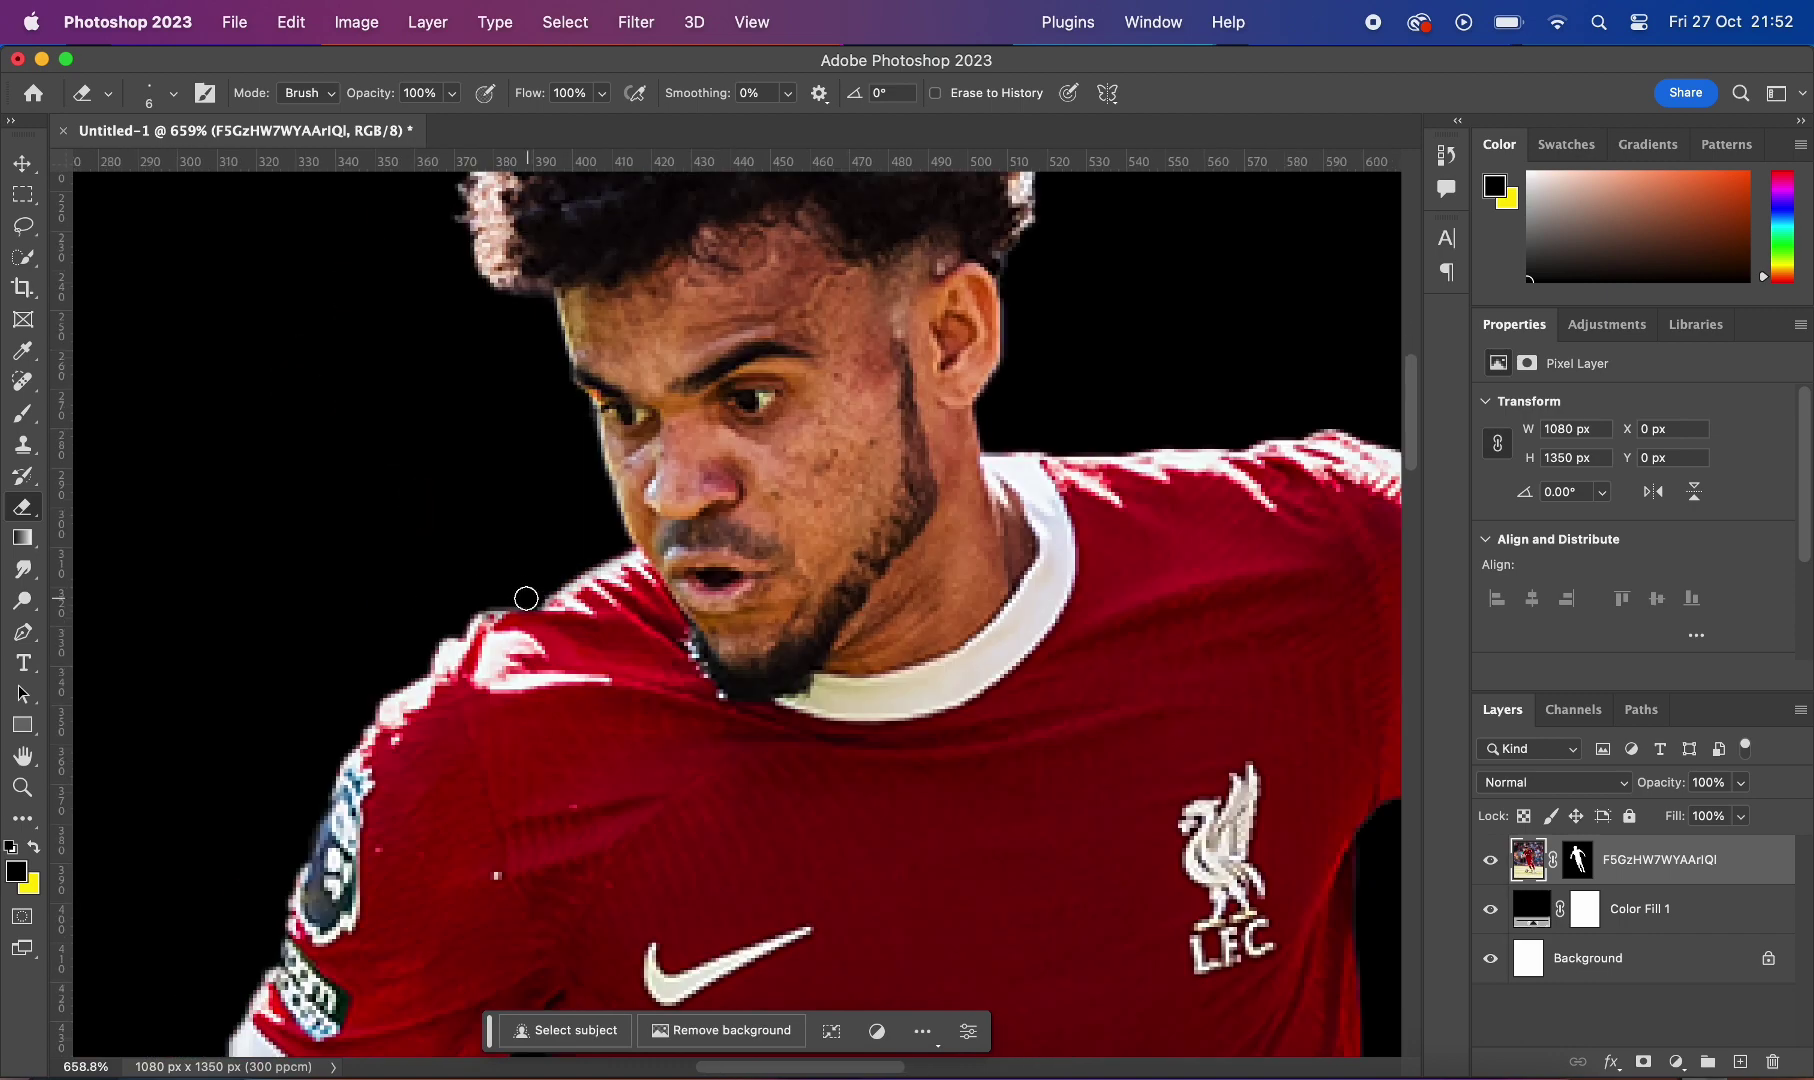
scroll(441, 636, down, 9)
scroll(297, 777, left, 4)
scroll(406, 576, down, 5)
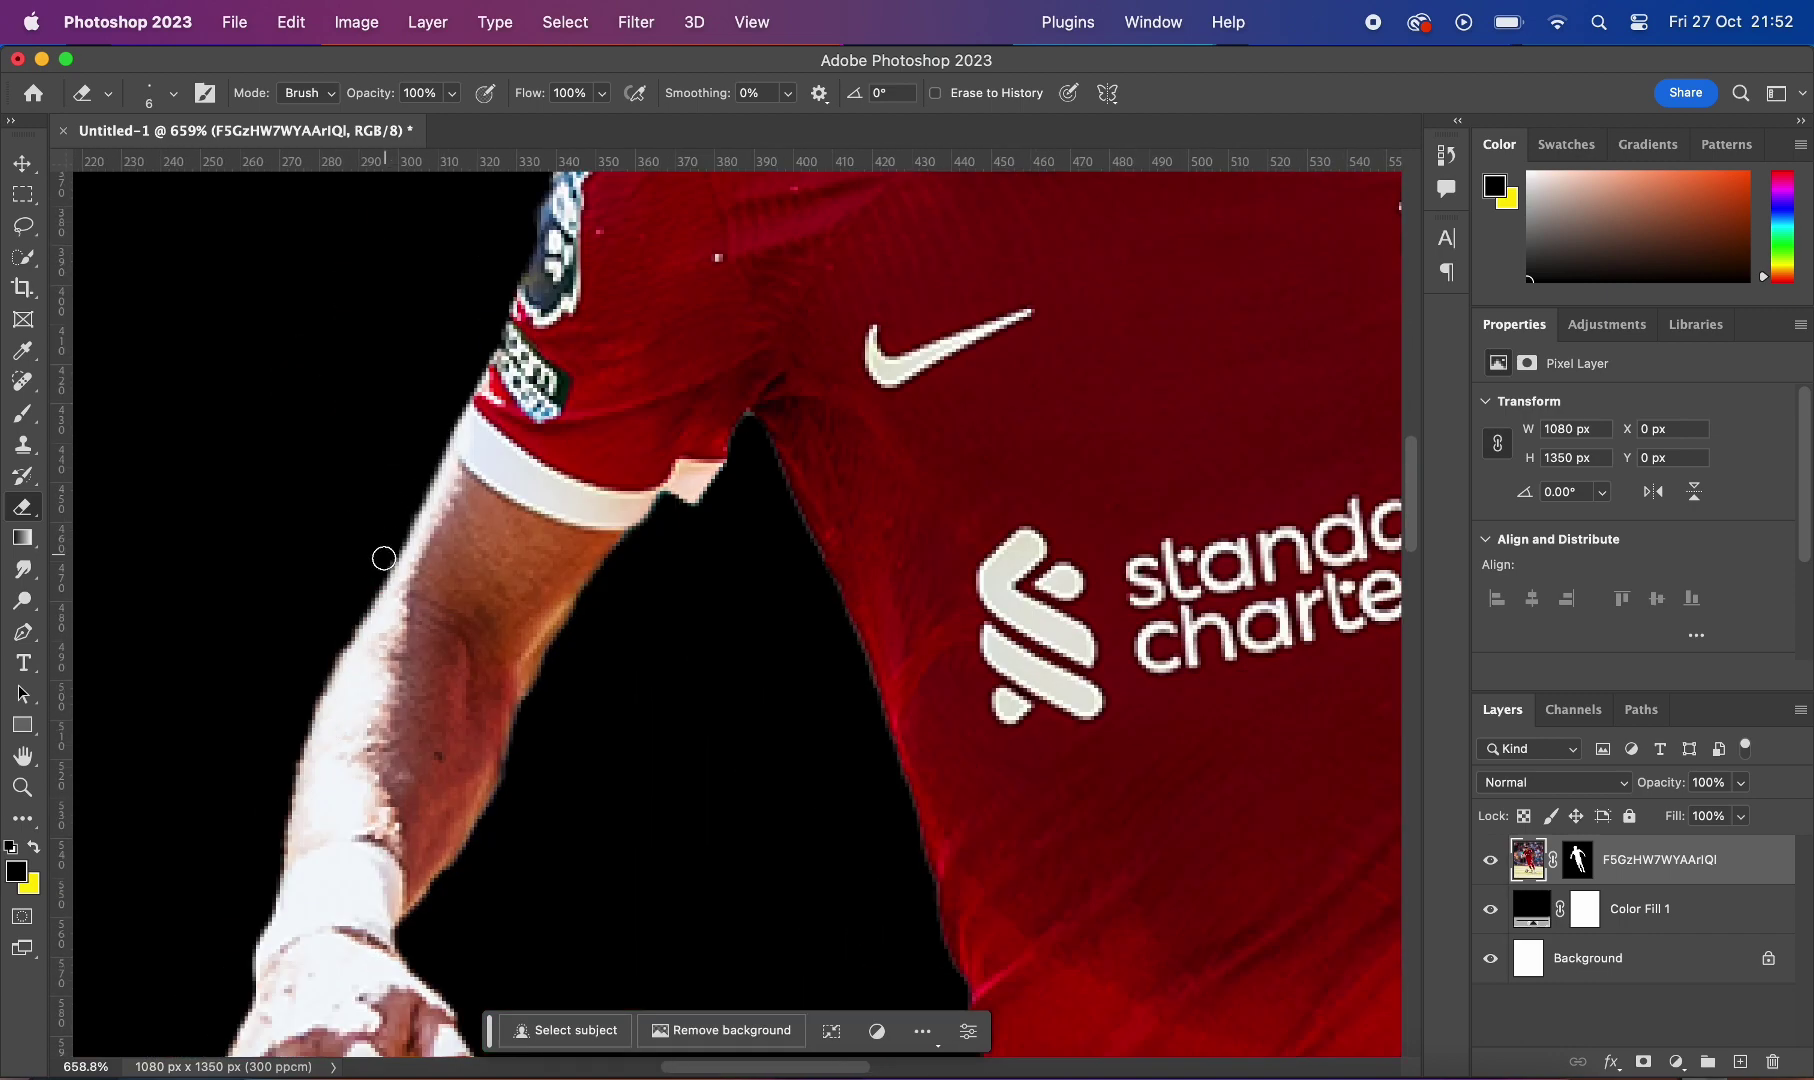
scroll(381, 559, down, 4)
scroll(514, 692, up, 3)
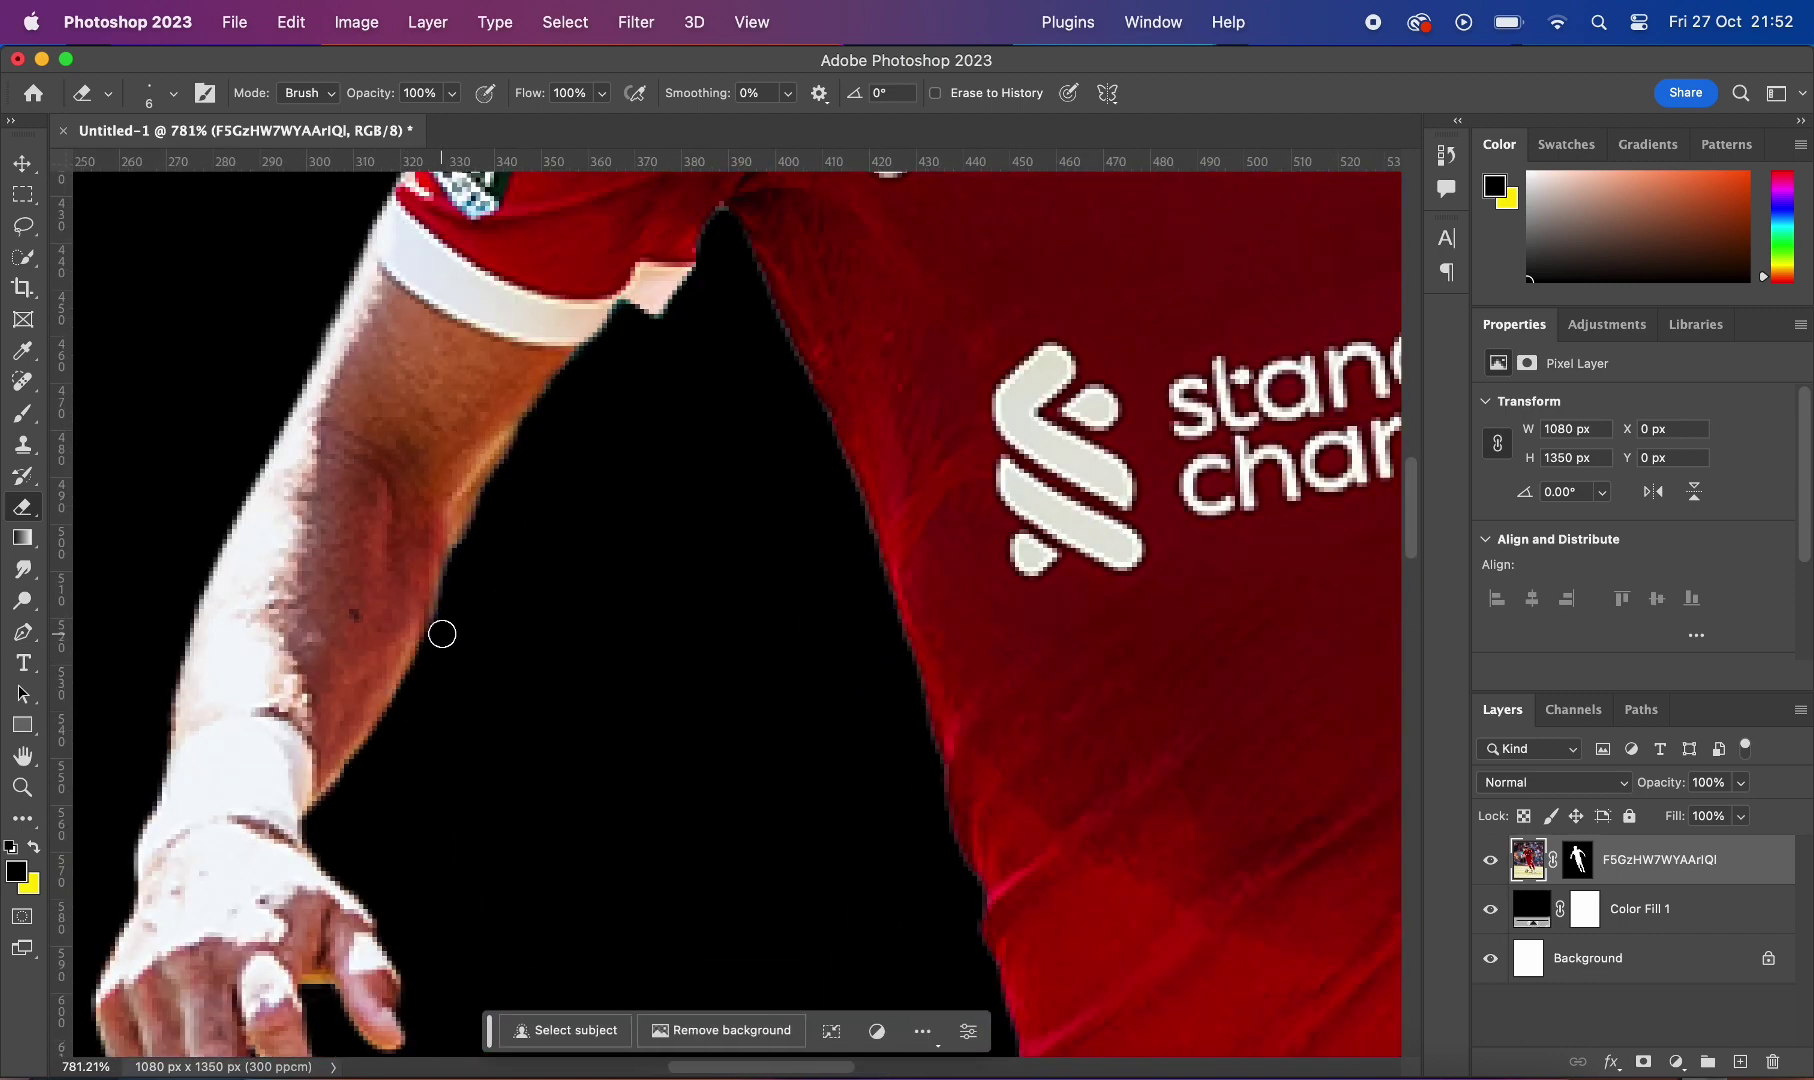
scroll(442, 634, down, 5)
scroll(705, 607, down, 5)
scroll(652, 514, up, 8)
key(super+0)
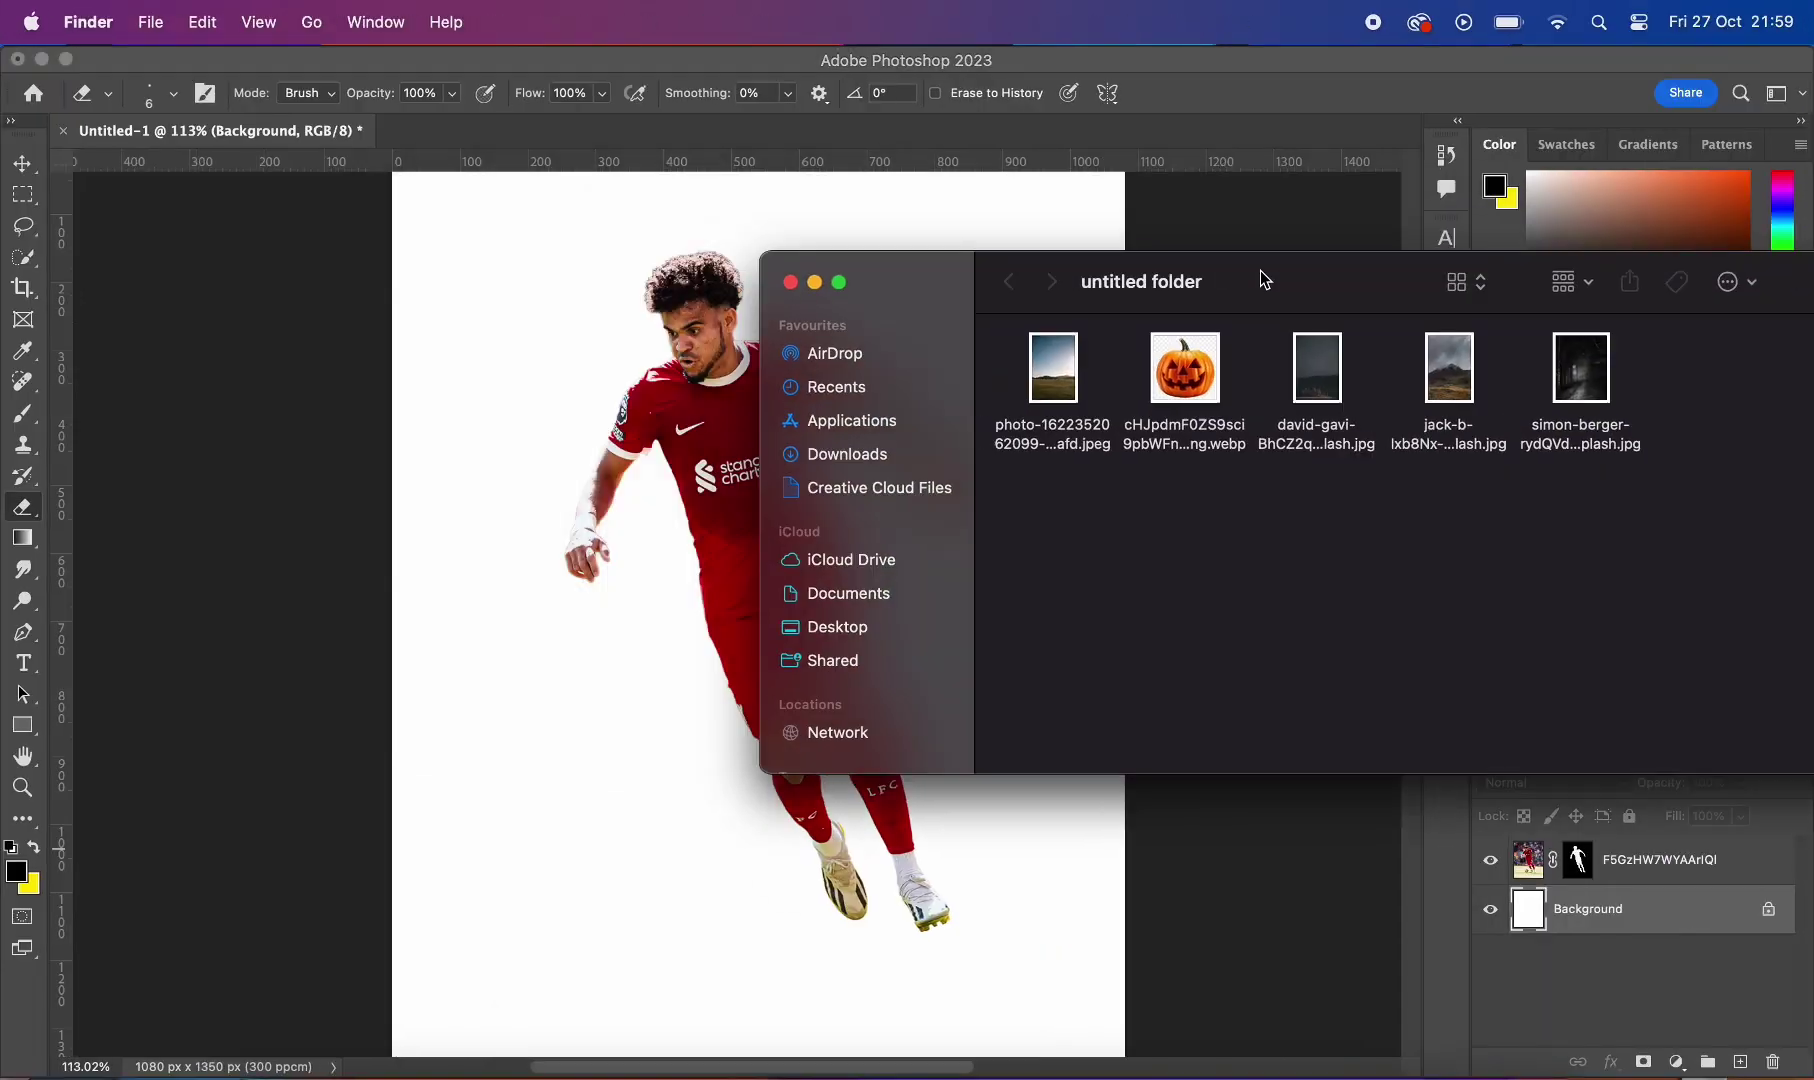
Step: Place the grassy field photo, enlarge it to cover the canvas and rotate it about 5°
drag(1061, 380, 720, 520)
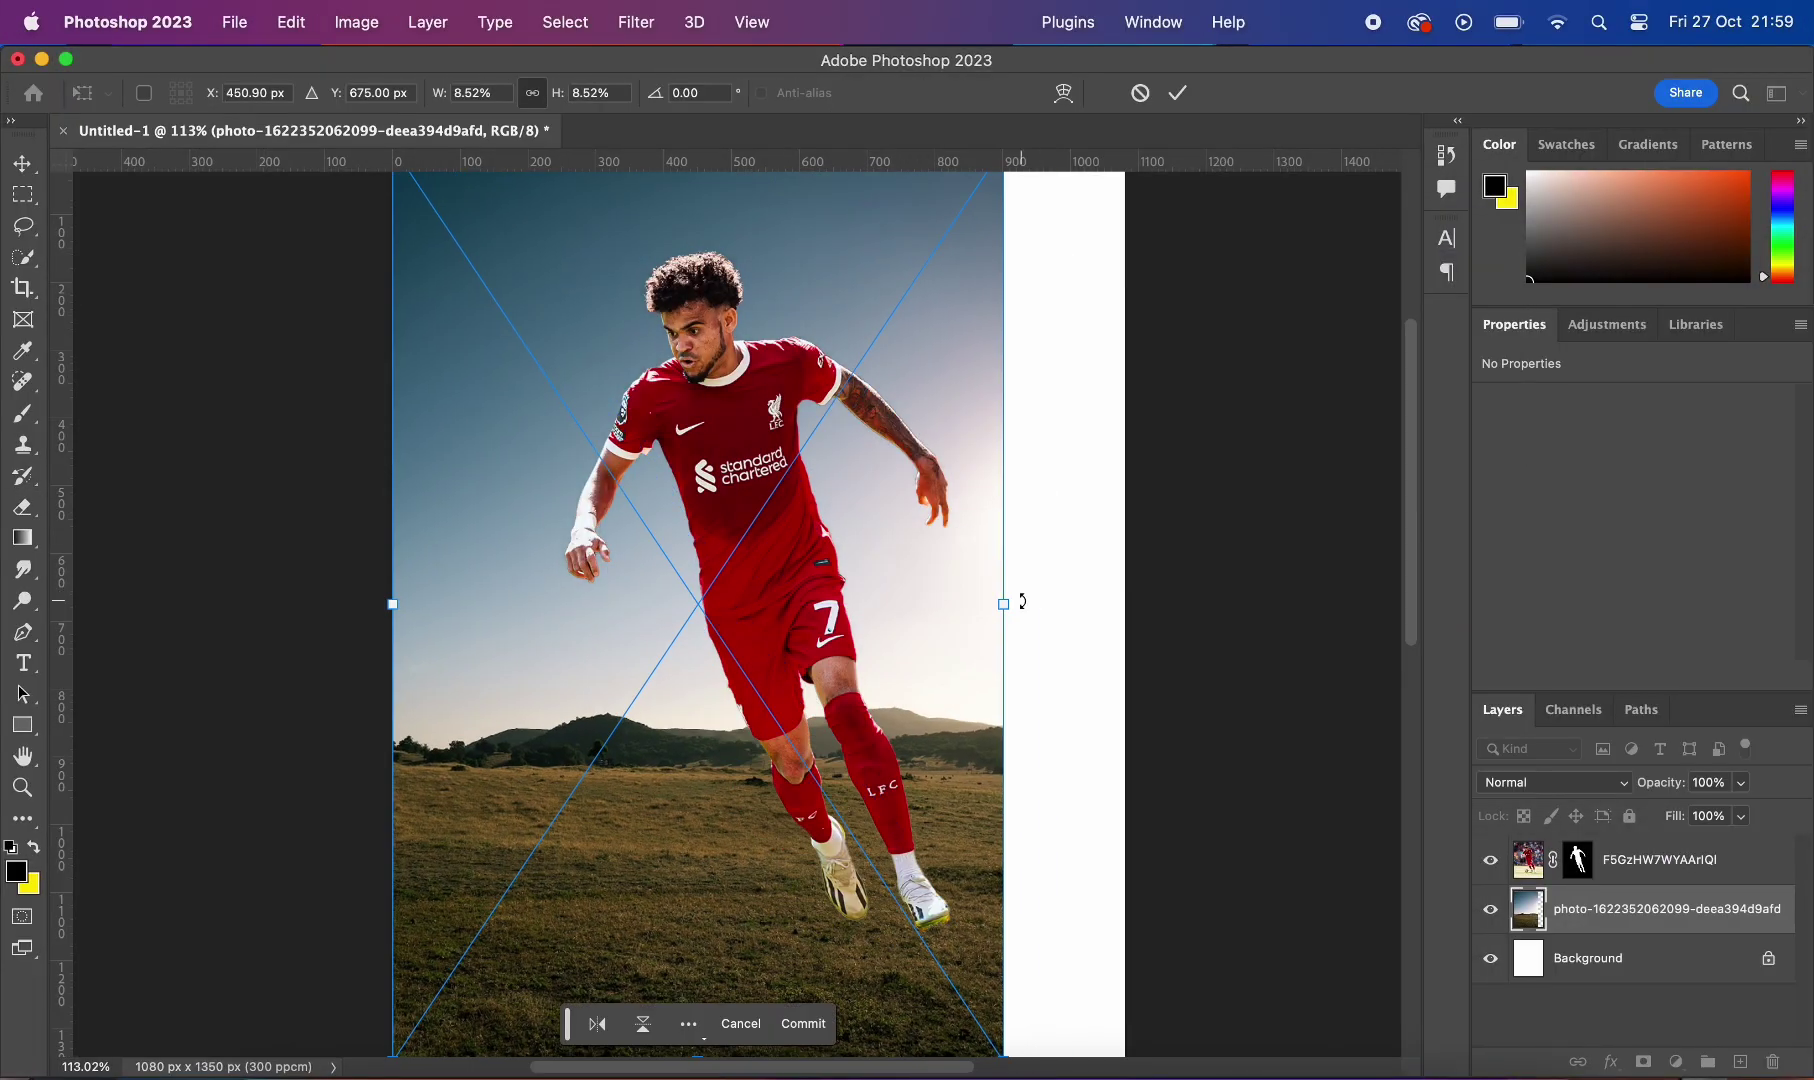
drag(1022, 600, 1110, 450)
drag(1086, 527, 1175, 450)
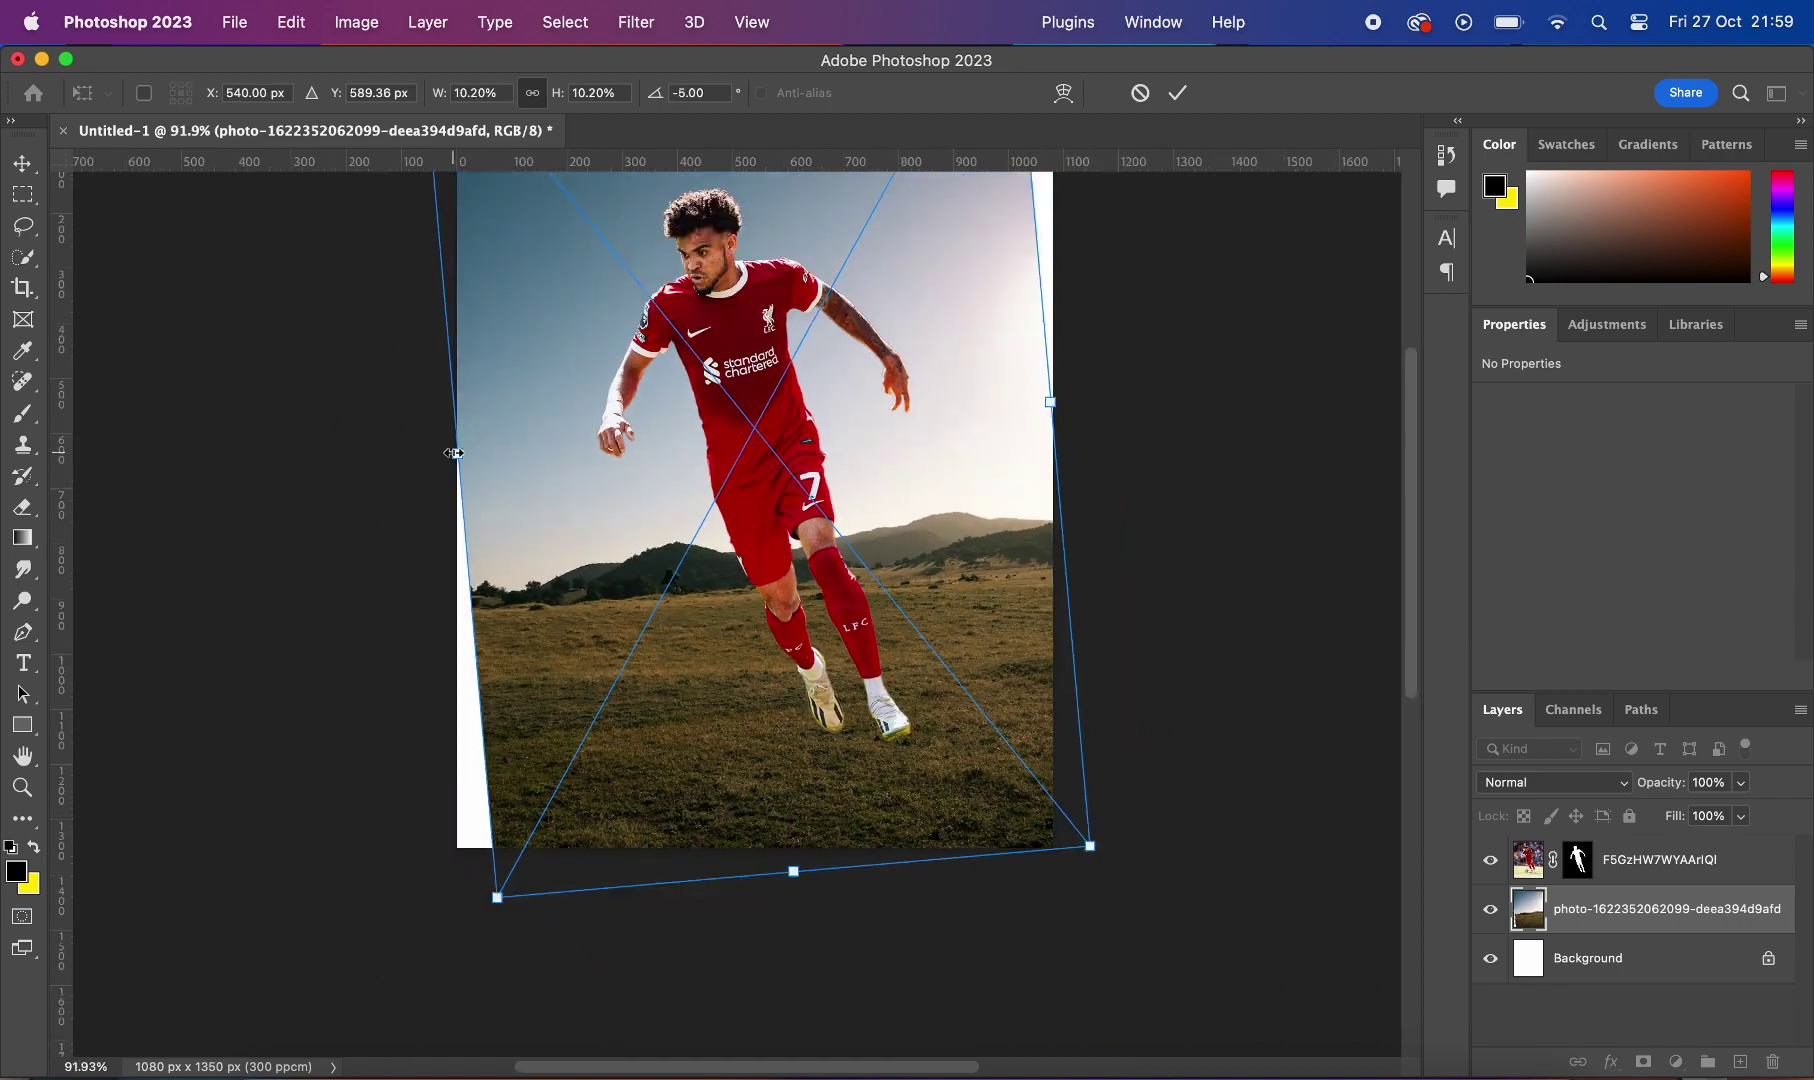
key(Return)
Step: Add a layer mask to the landscape and brush out the sky
scroll(453, 502, up, 2)
click(1643, 1062)
key(b)
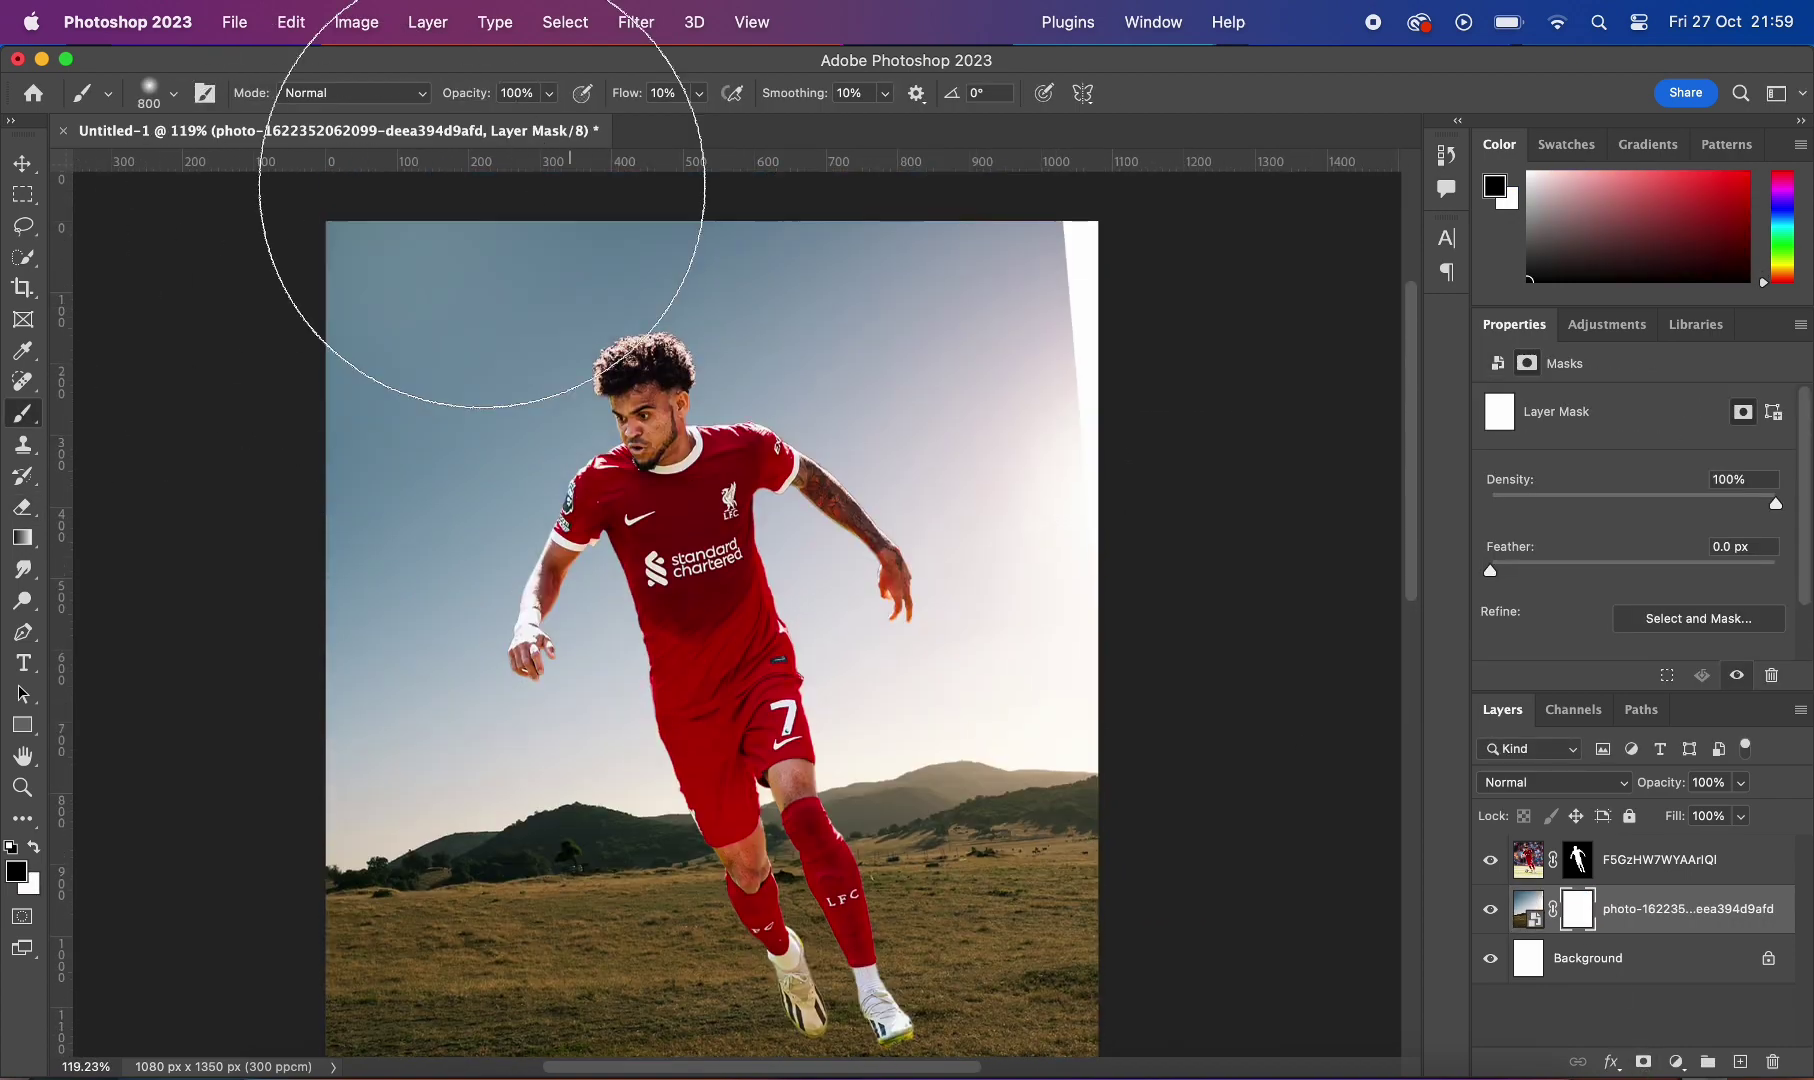
drag(930, 300, 445, 263)
scroll(980, 165, down, 3)
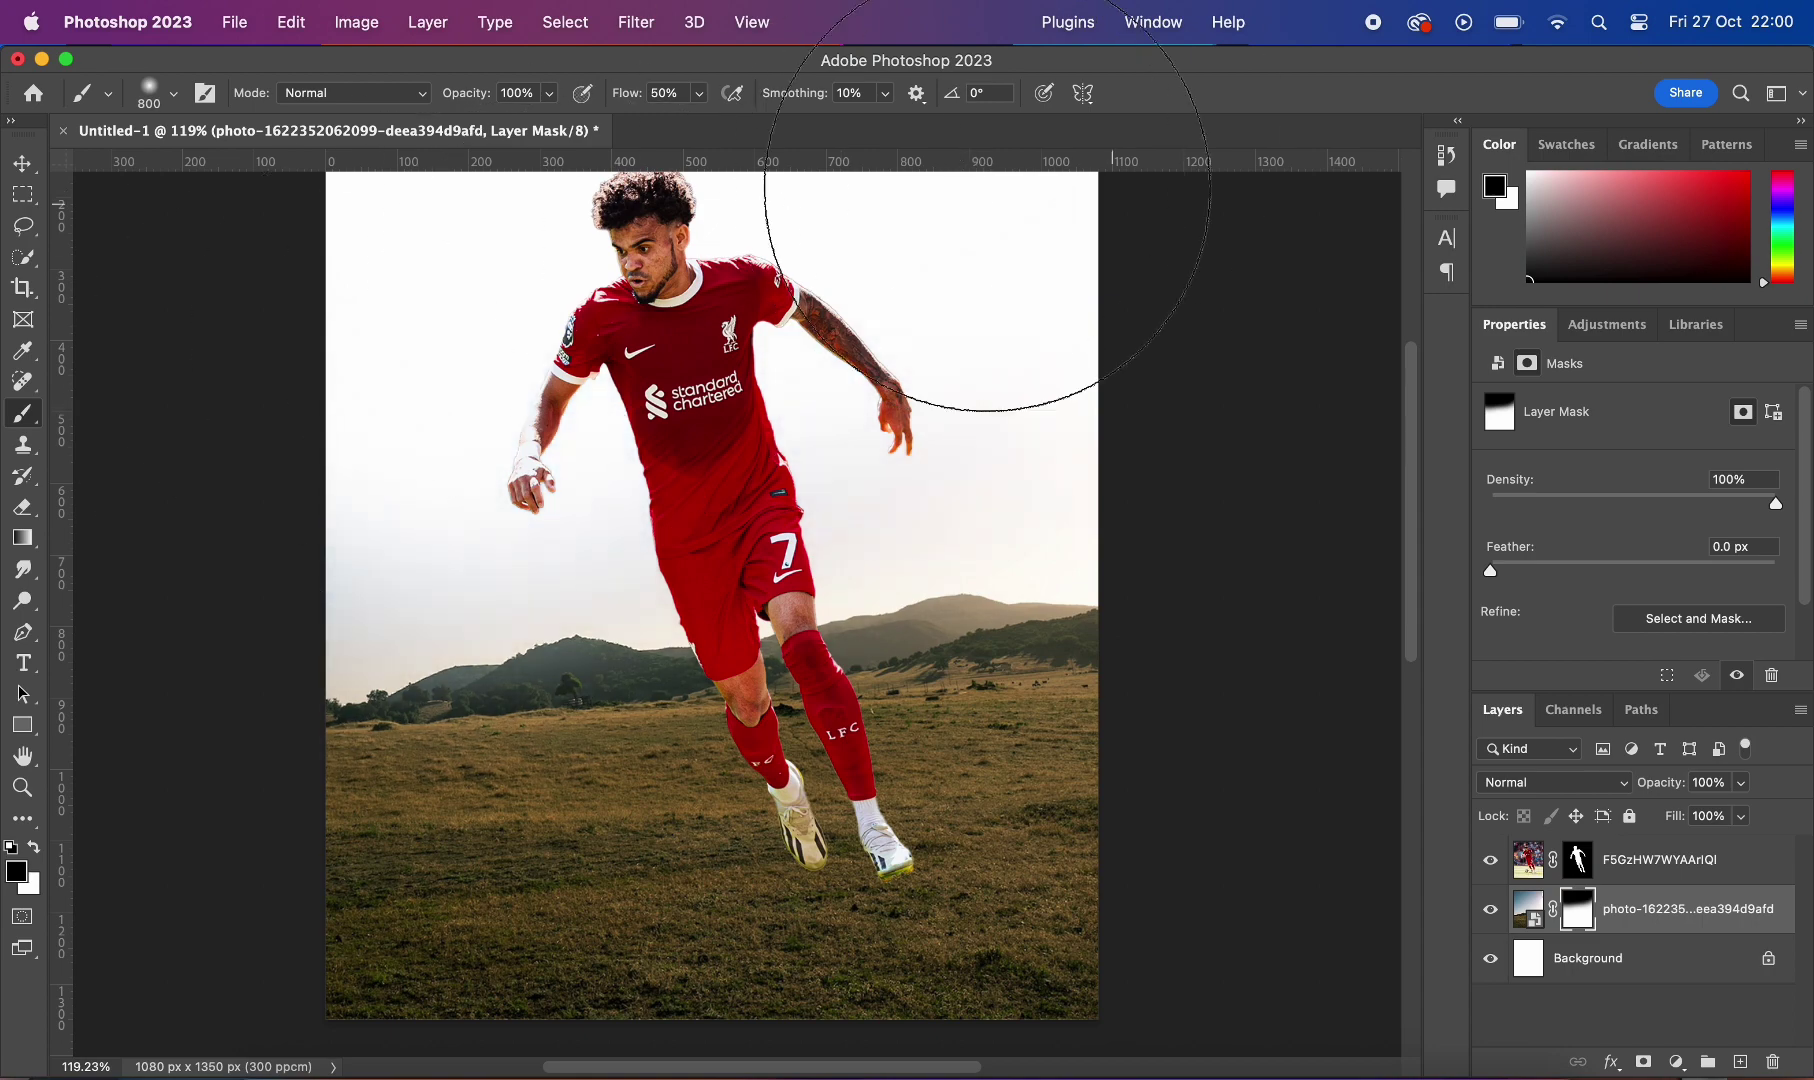
key(ctrl+minus)
key(ctrl+minus)
Step: Add a #262626 Solid Color fill behind the landscape and paint the hills out of its mask
click(1588, 958)
click(1676, 1062)
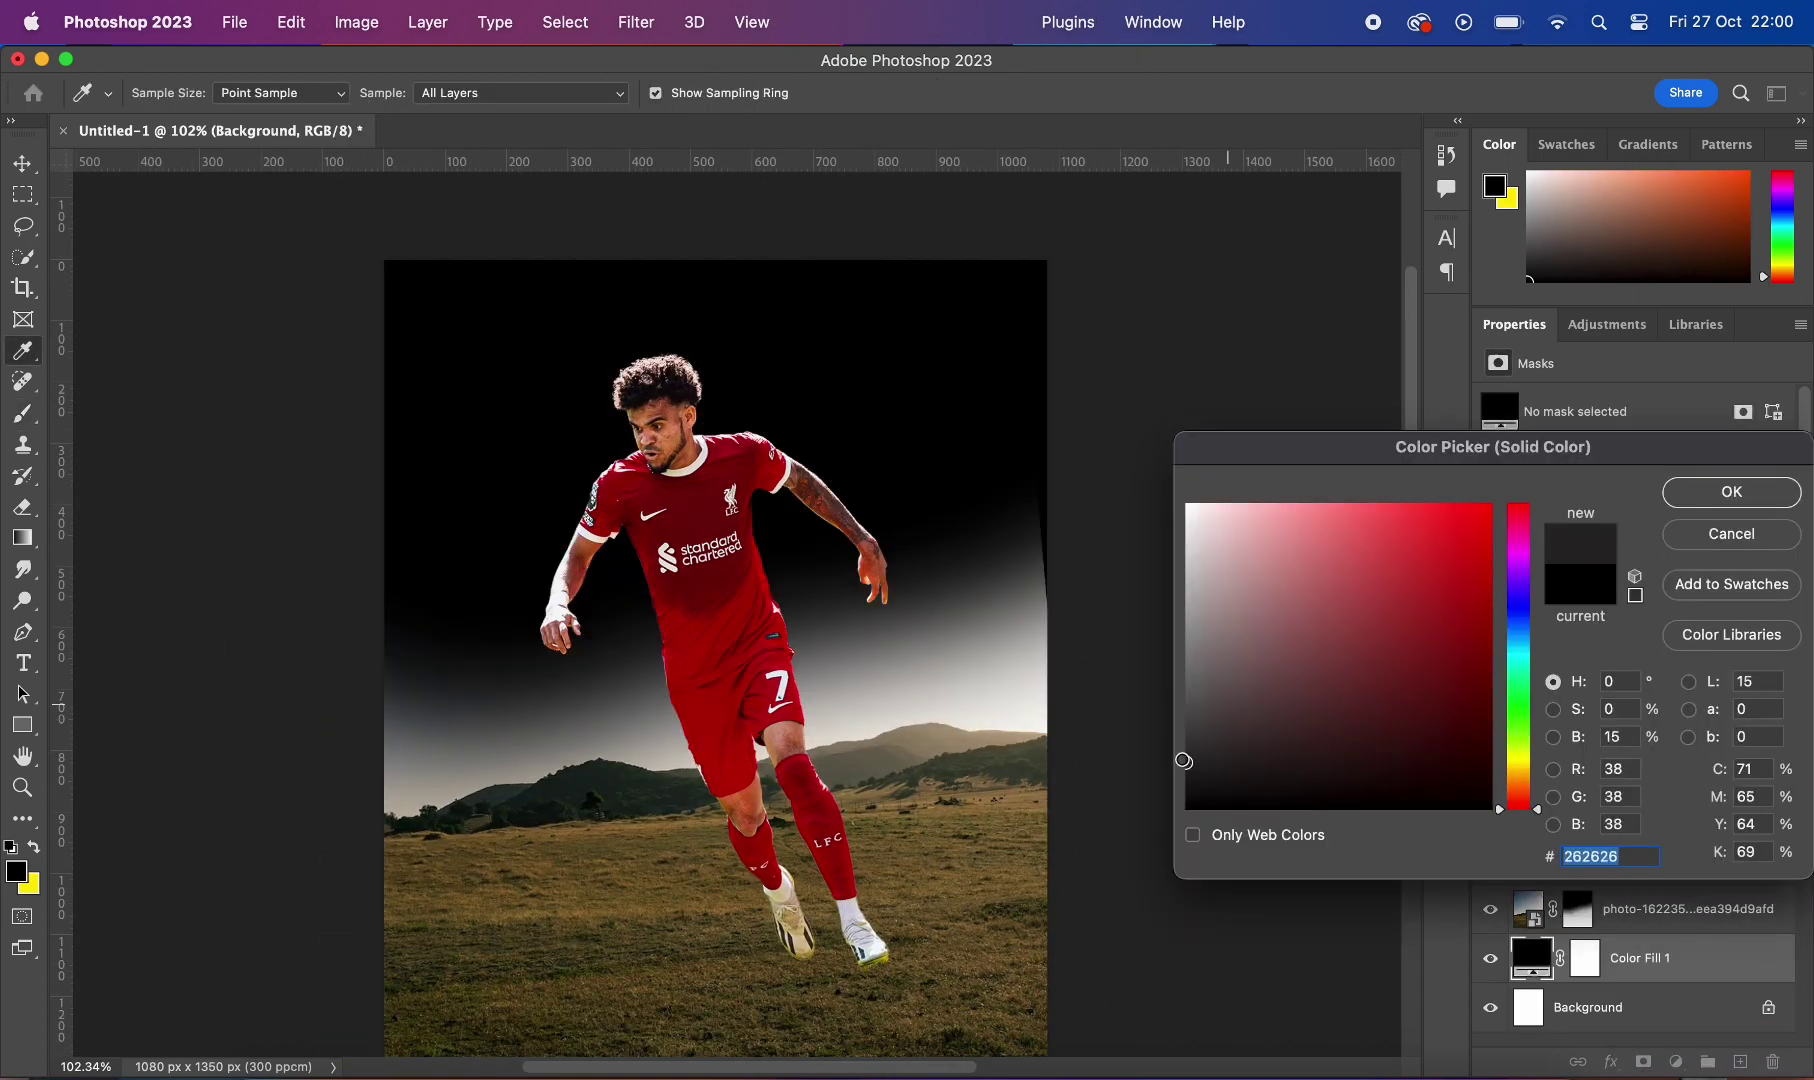
key(Return)
drag(758, 615, 450, 700)
scroll(243, 485, down, 3)
scroll(850, 436, up, 5)
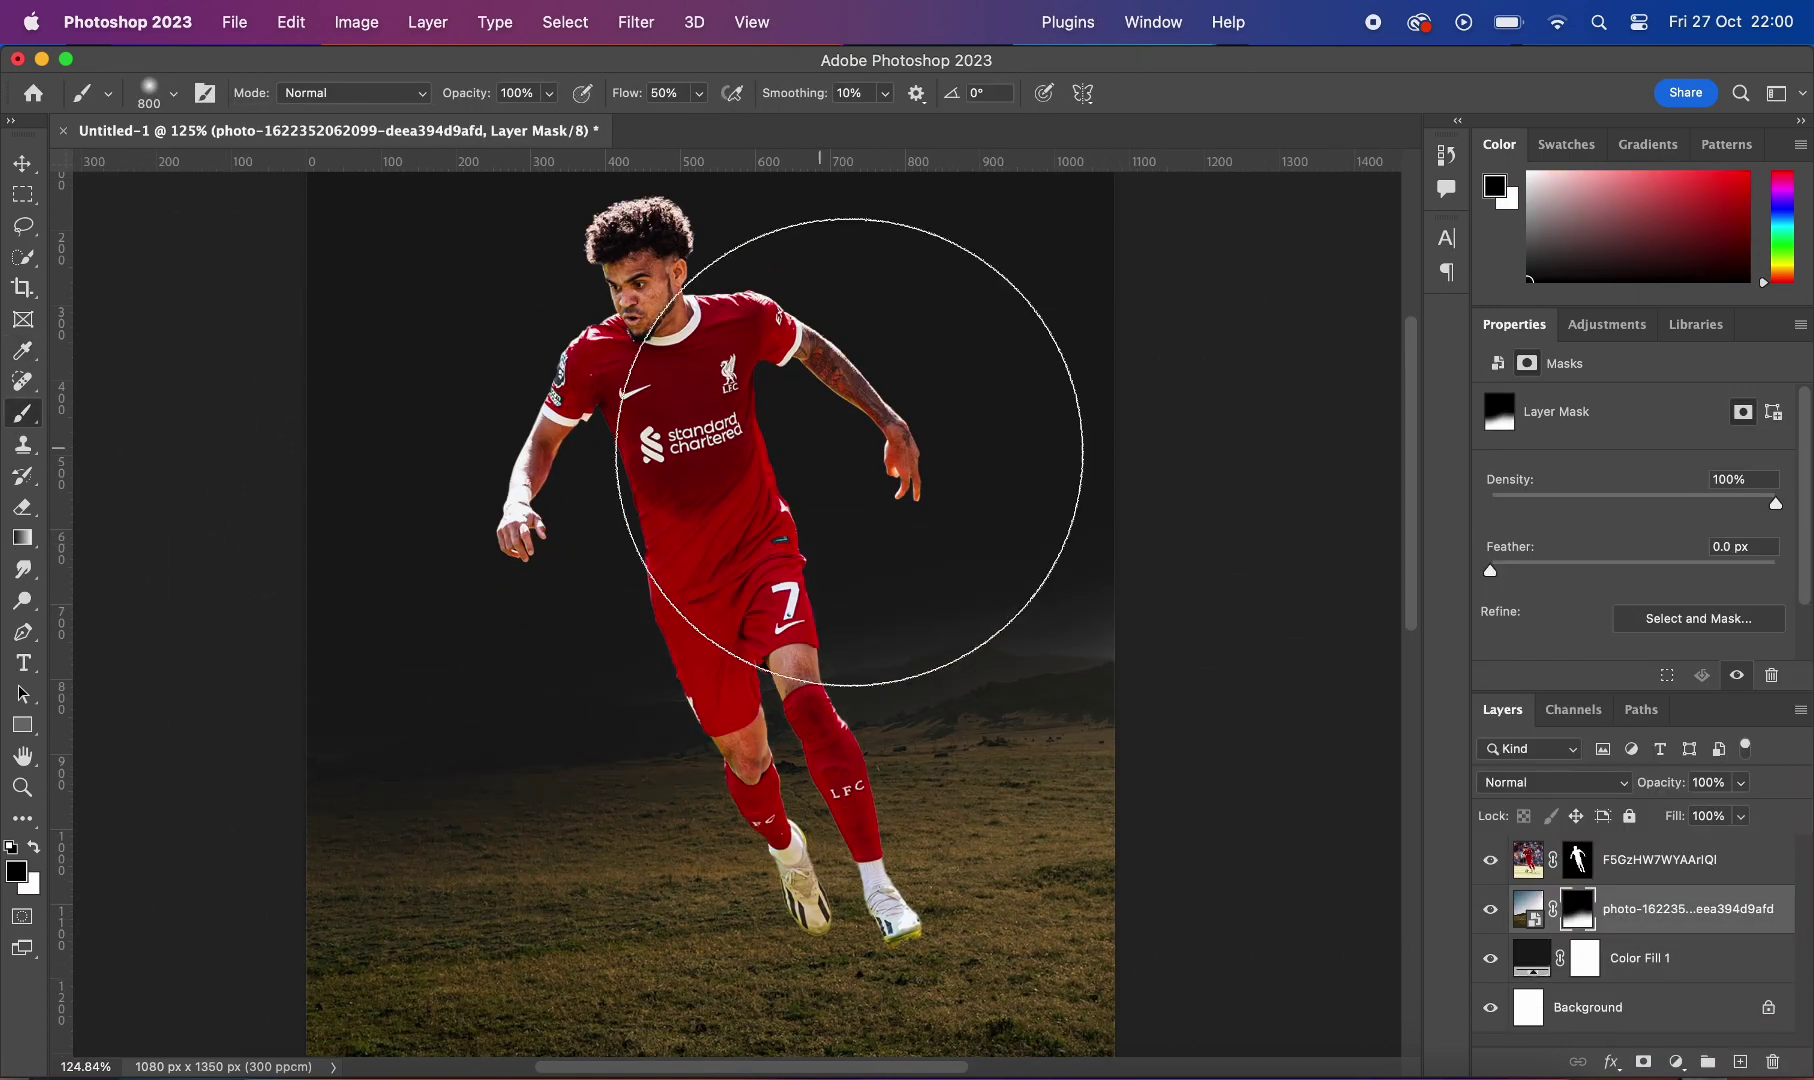
scroll(1030, 528, up, 1)
scroll(659, 440, down, 2)
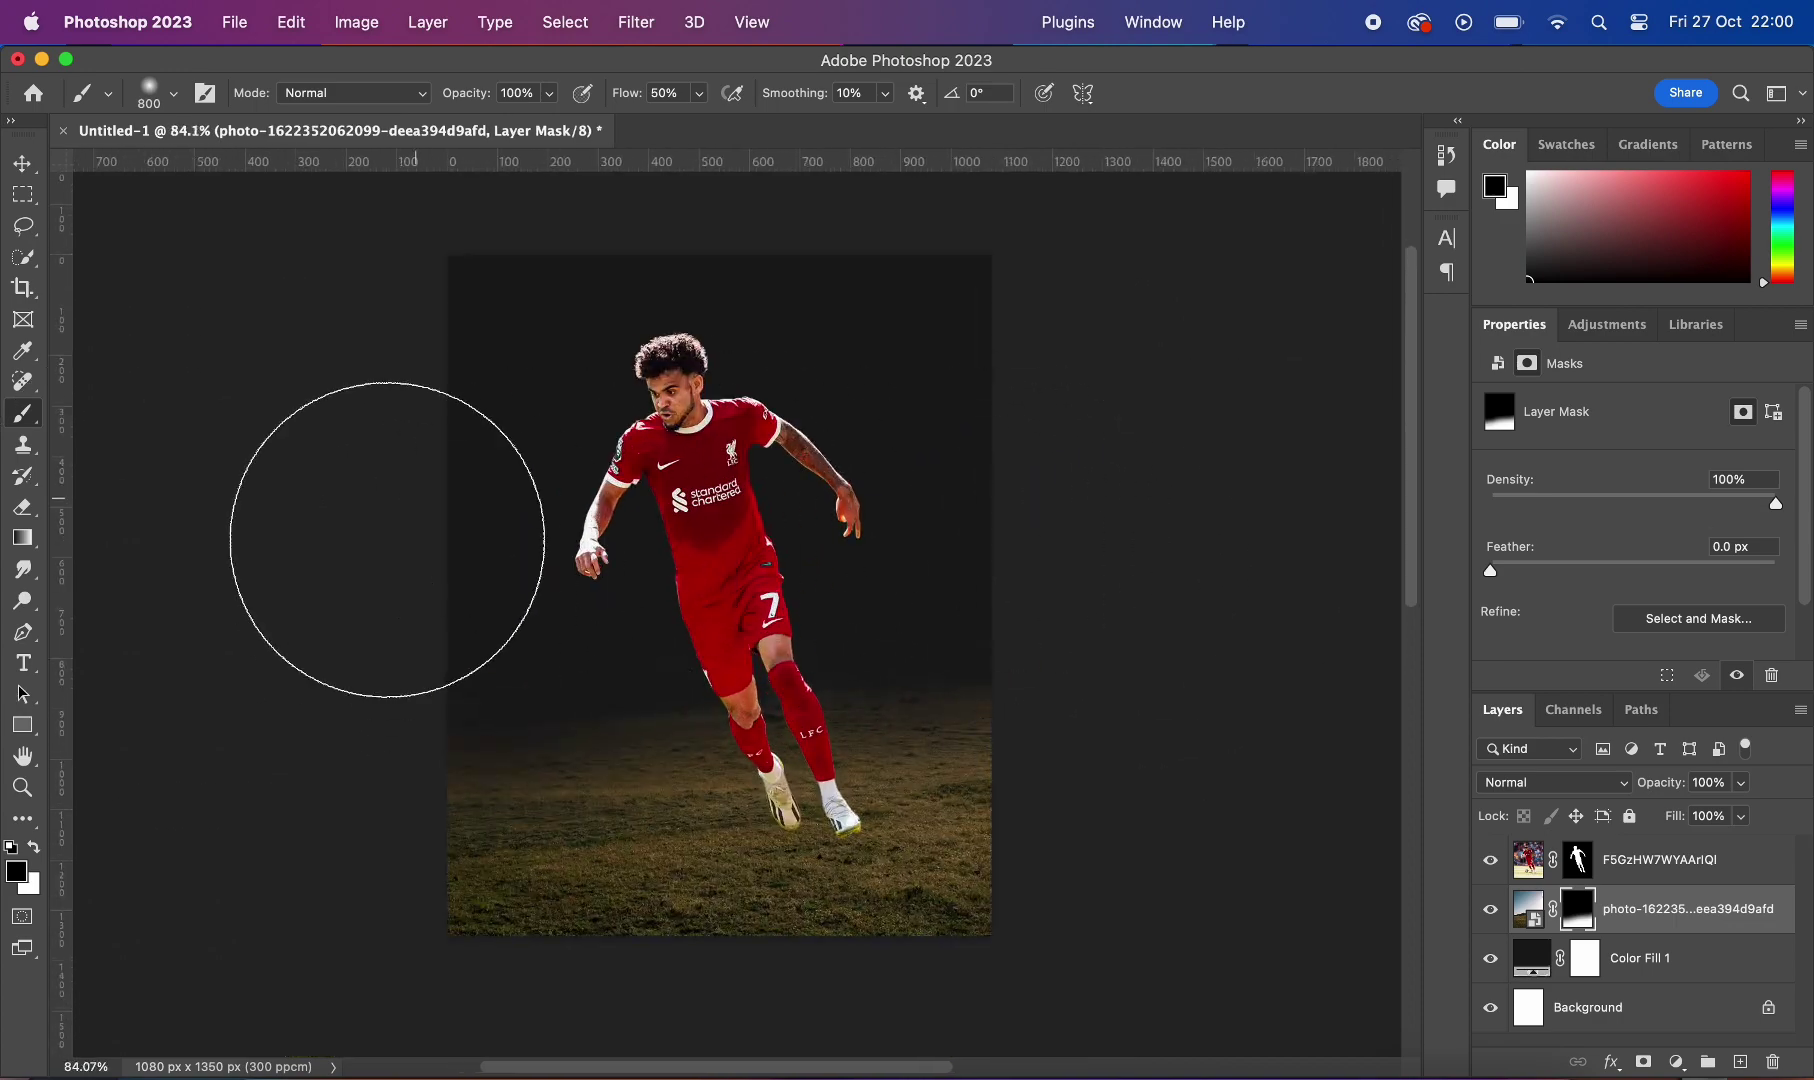
scroll(1336, 830, up, 1)
Step: Check Color Fill 1's colour, leaving it at dark grey
double_click(1531, 958)
key(Return)
scroll(996, 417, down, 2)
scroll(1303, 871, up, 4)
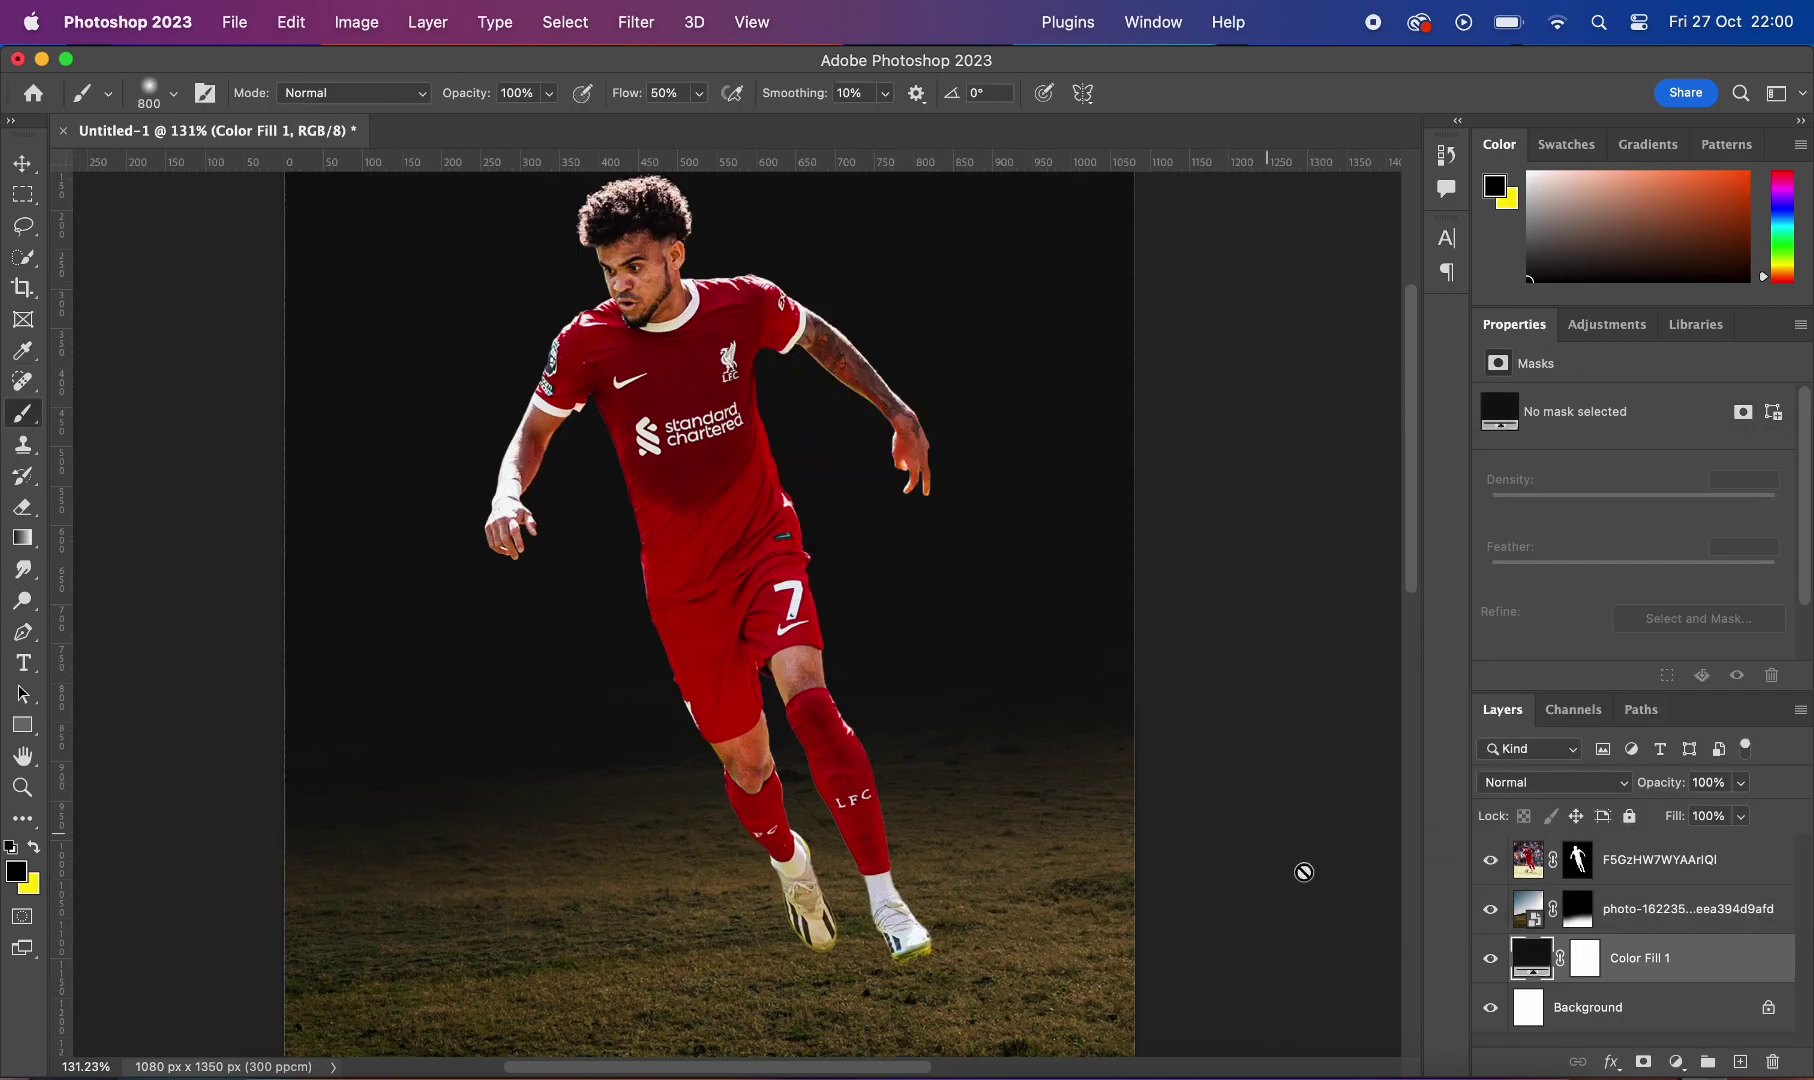
key(v)
scroll(1073, 559, down, 2)
Step: Shrink the player to about 97% with Free Transform
click(700, 450)
key(ctrl+t)
drag(344, 182, 365, 215)
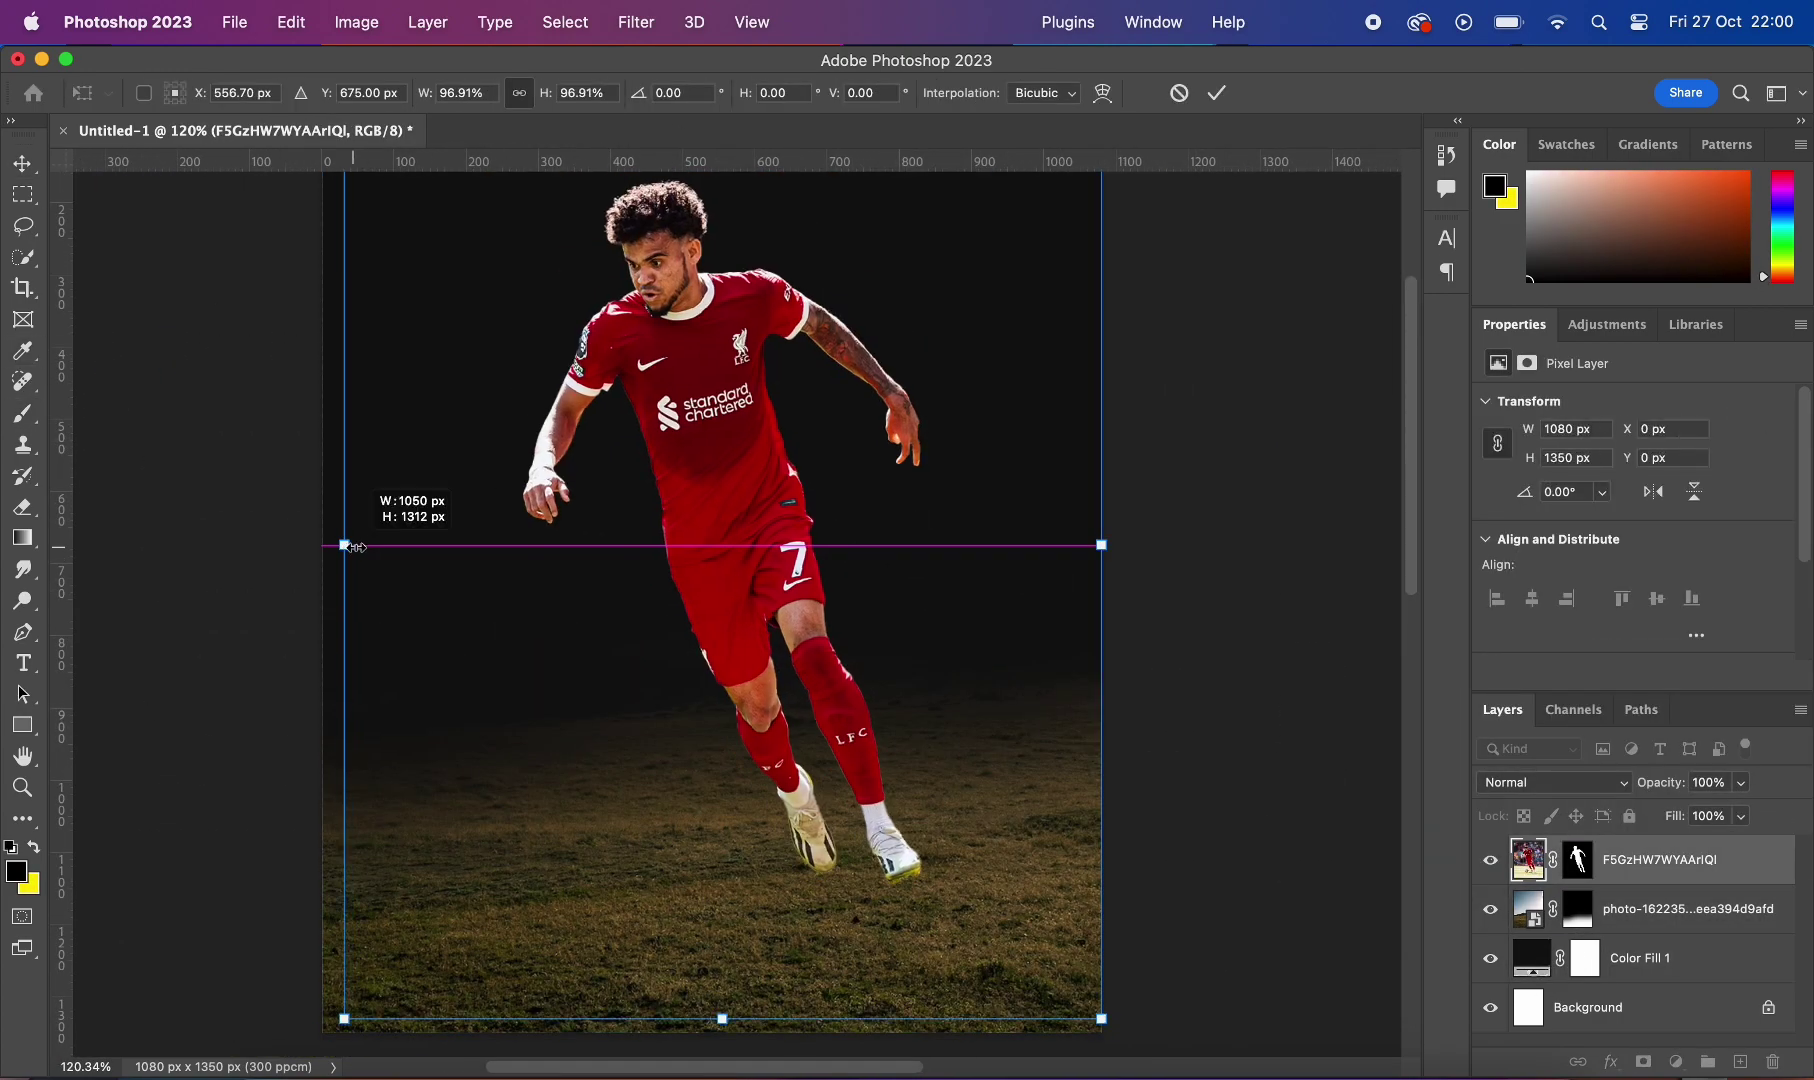
scroll(752, 245, down, 1)
key(Return)
Step: Place the jack-o'-lantern image and mask it to its selection
drag(1223, 365, 668, 770)
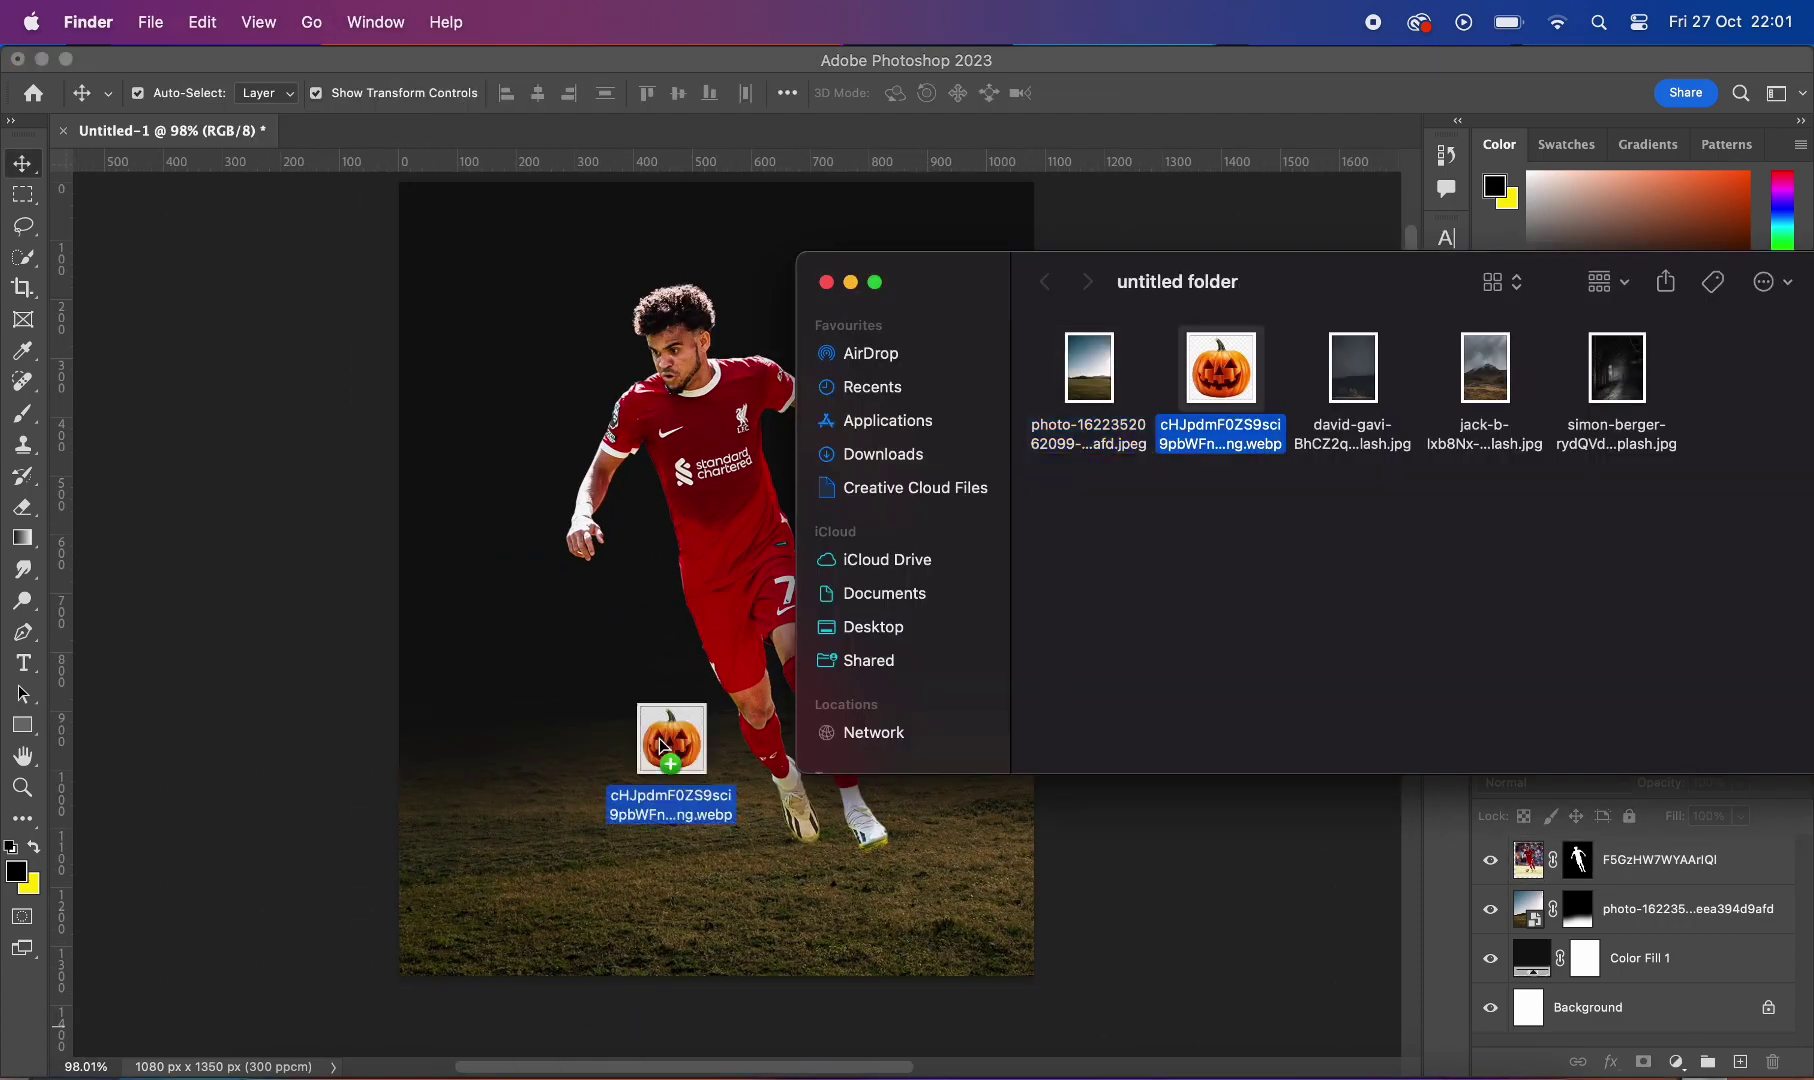
key(Return)
scroll(880, 580, up, 2)
click(1643, 1062)
Step: Scale the pumpkin to about 21%, tilt it slightly and set it on the grass left of the player
key(ctrl+t)
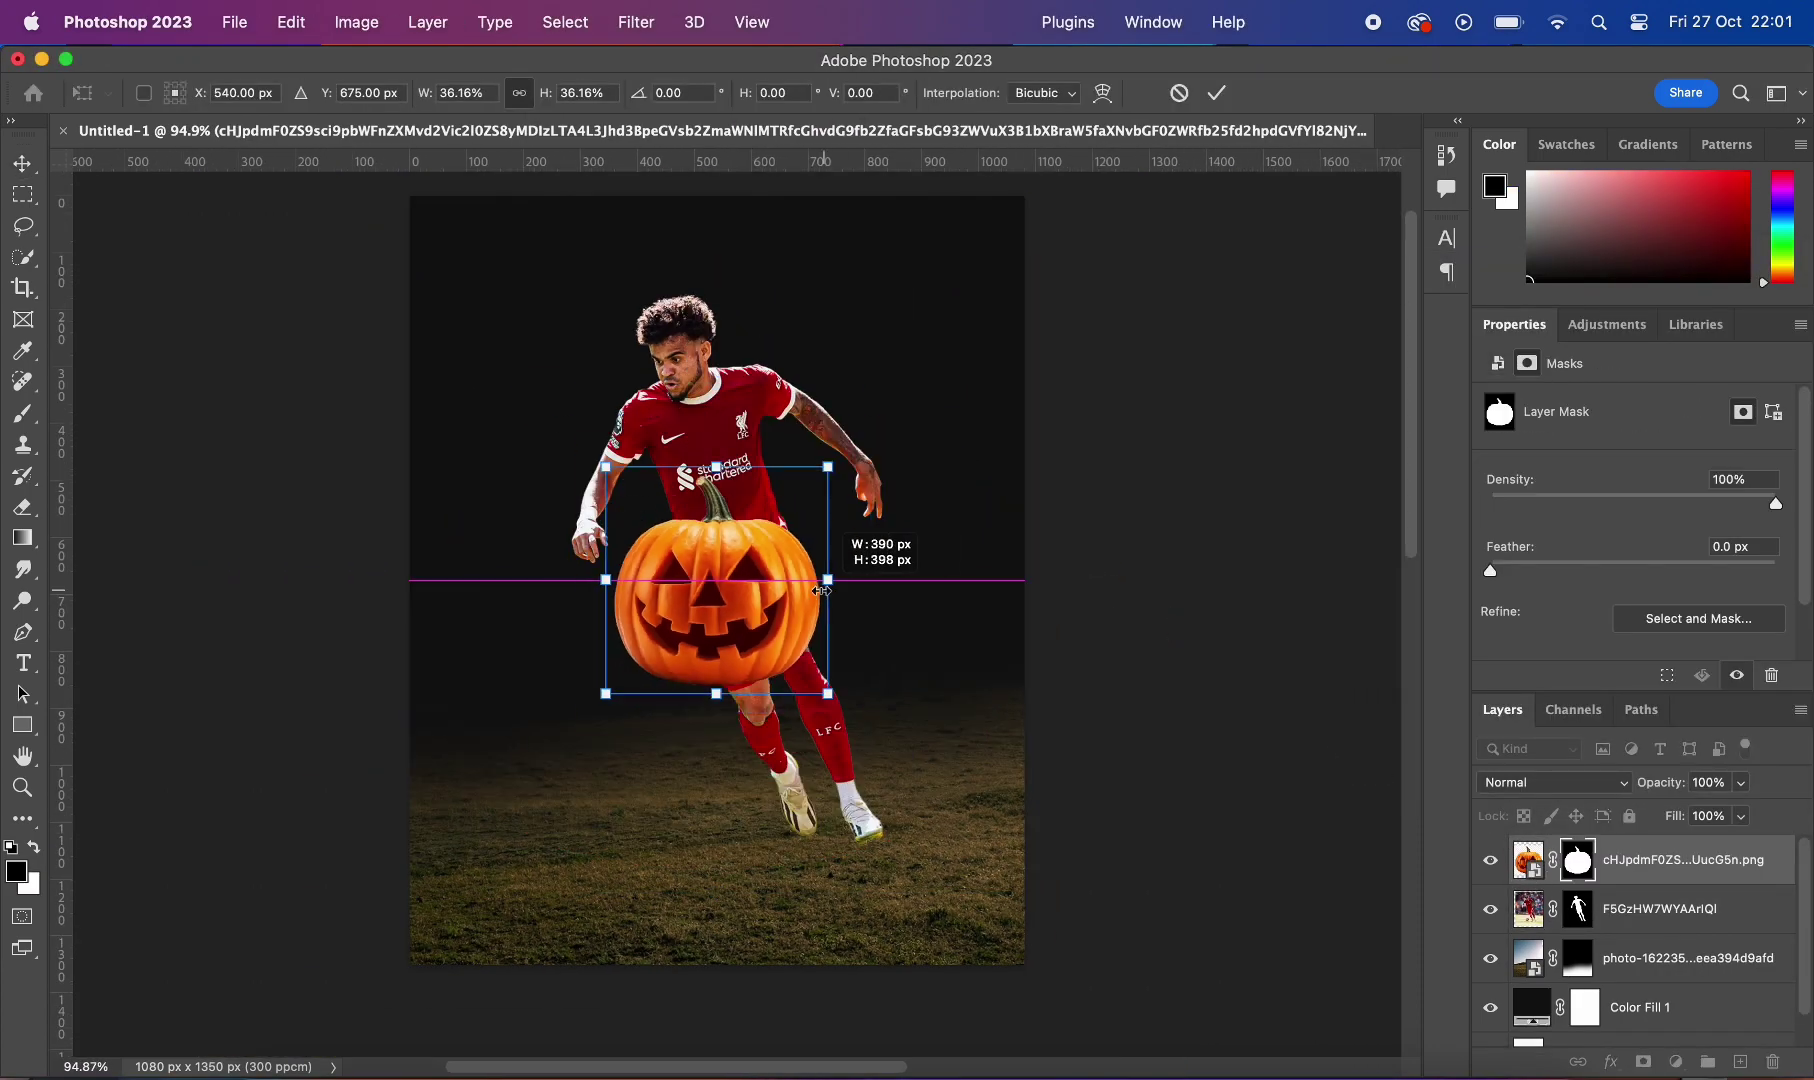
scroll(620, 700, up, 3)
drag(519, 692, 705, 925)
scroll(705, 925, down, 3)
drag(655, 770, 640, 790)
scroll(617, 952, up, 3)
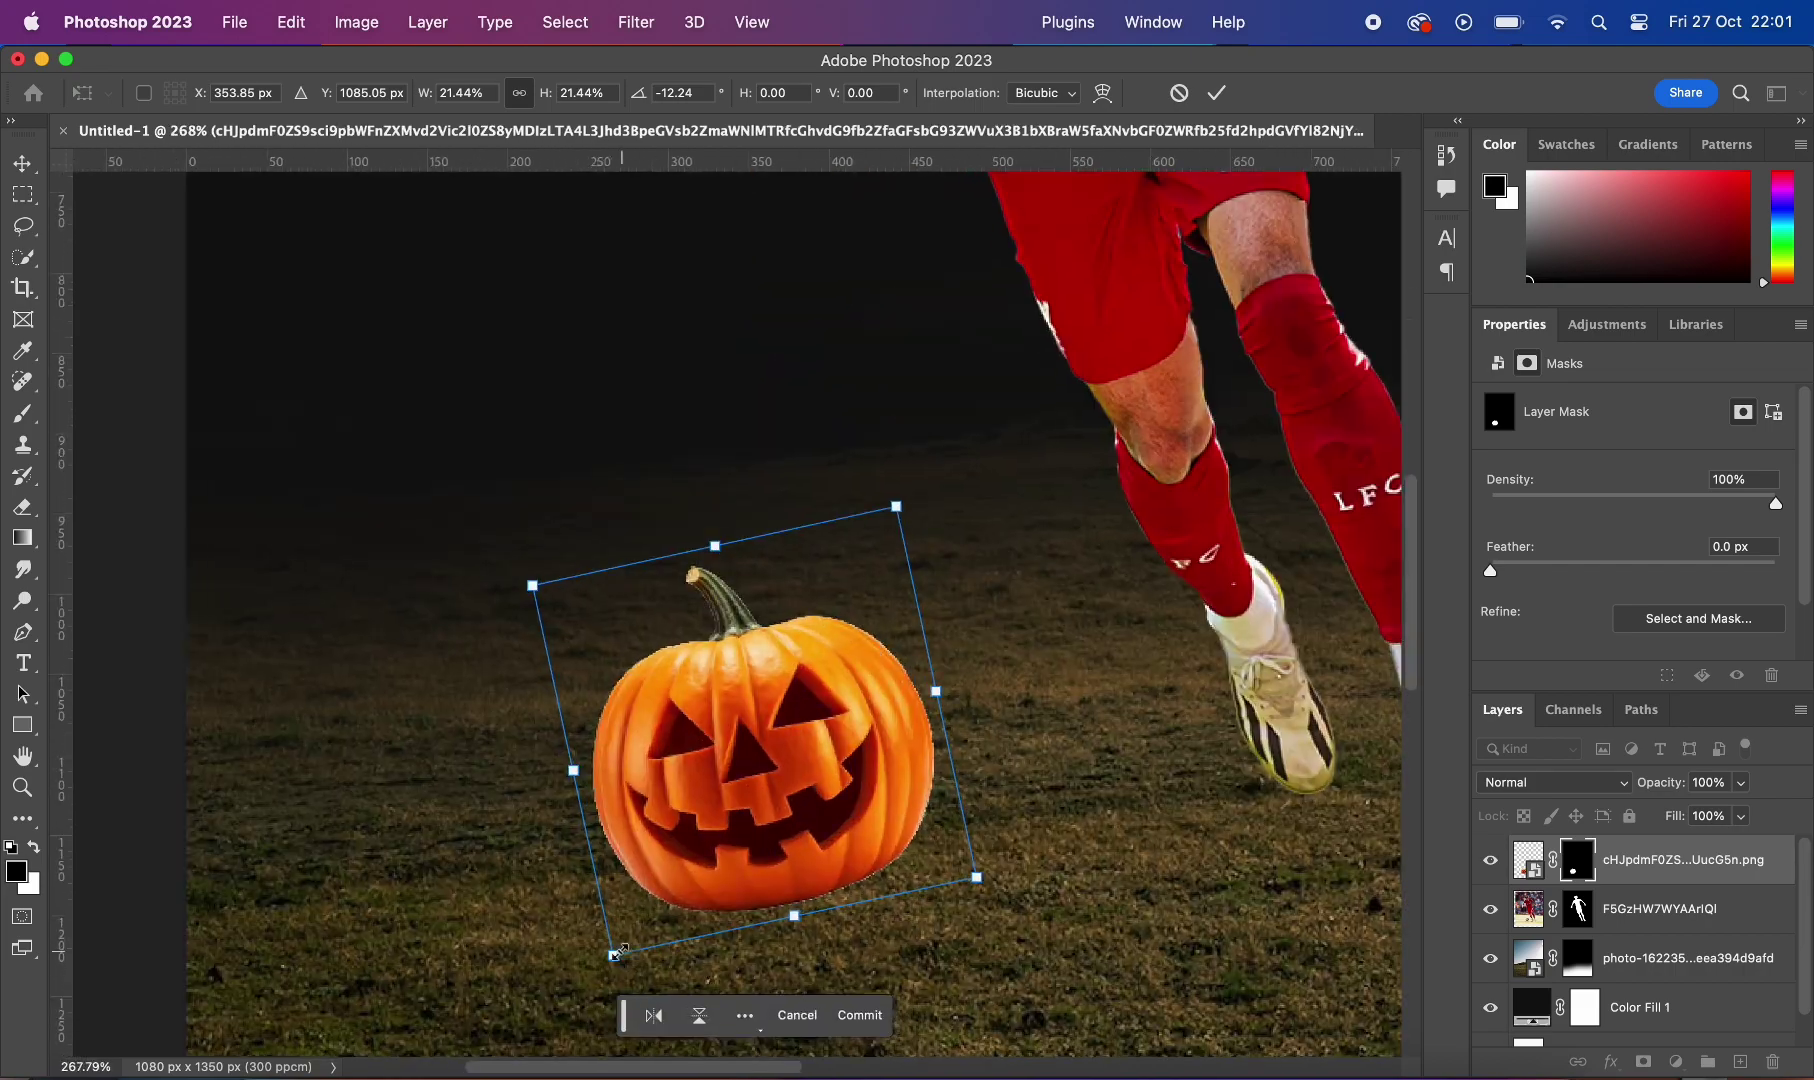
scroll(928, 930, up, 2)
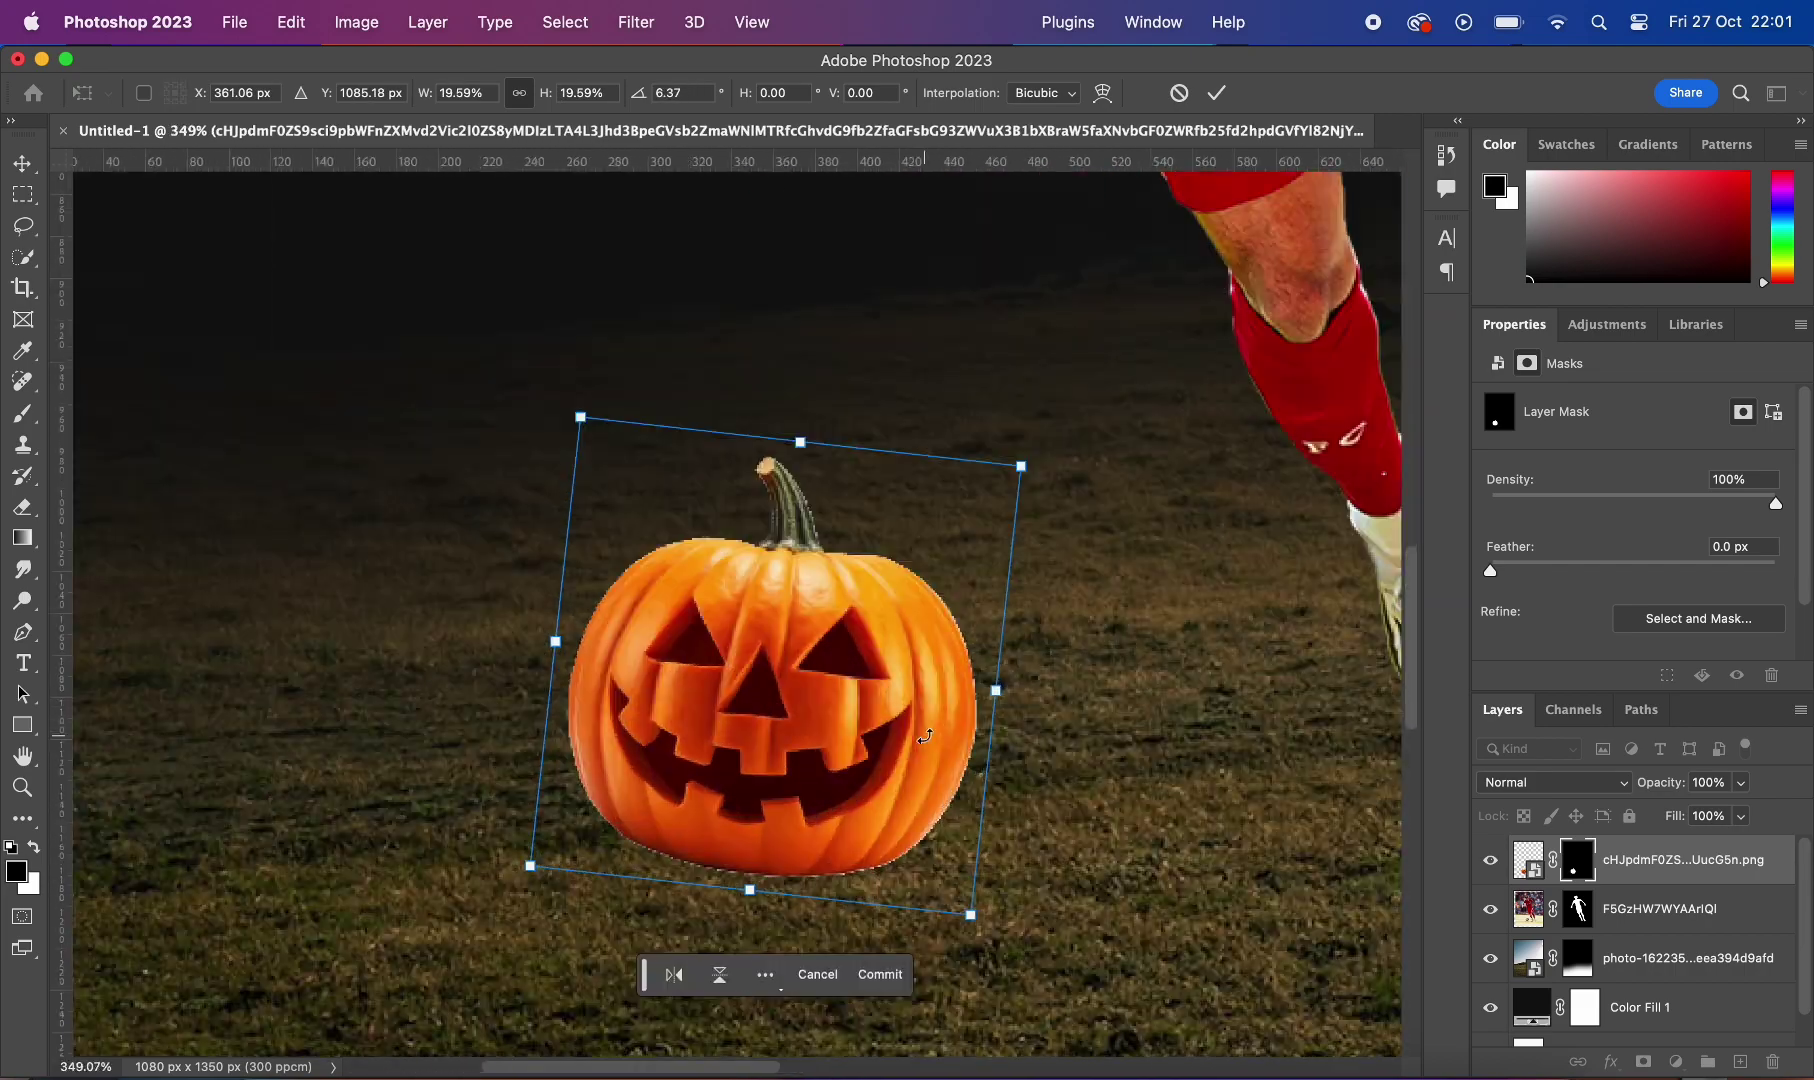
scroll(858, 741, down, 5)
click(858, 741)
scroll(822, 518, up, 2)
scroll(360, 510, down, 2)
scroll(539, 724, up, 3)
click(609, 684)
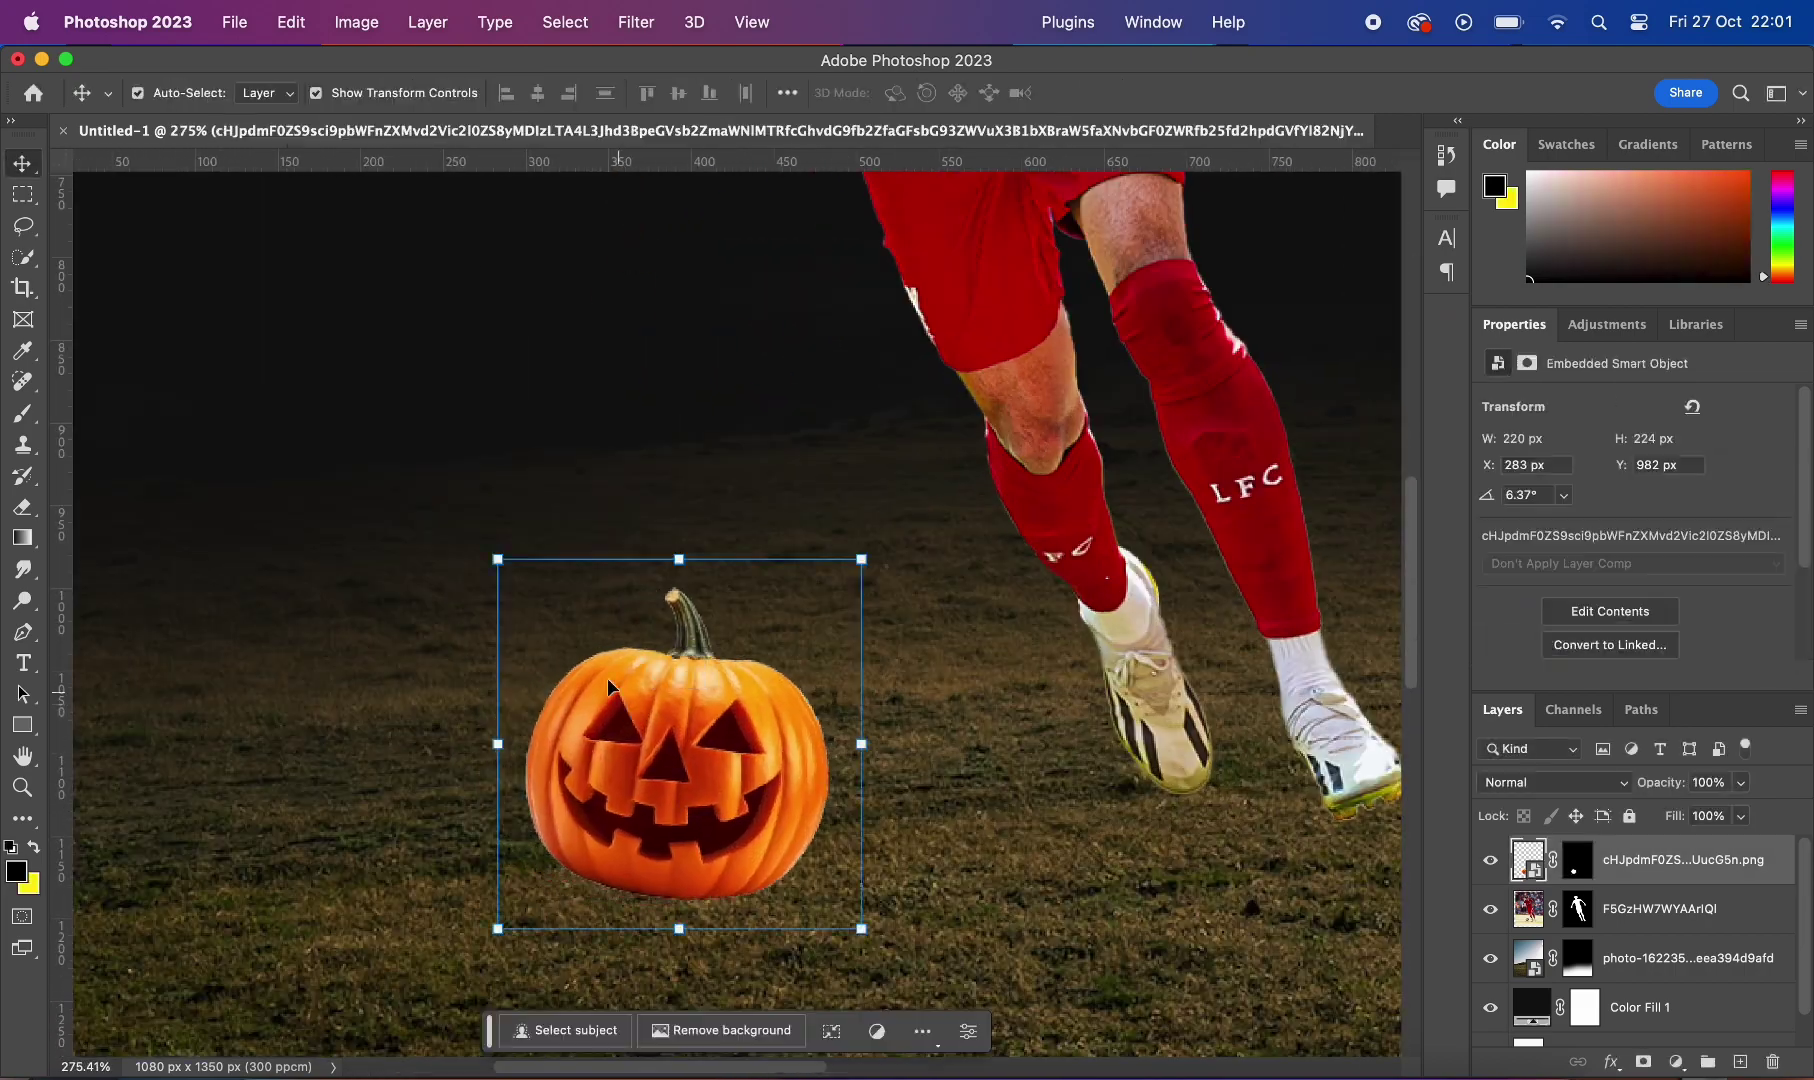
scroll(600, 587, down, 5)
scroll(587, 587, up, 1)
Step: Add a Color Balance clipped to the ground photo, shifting midtones to Blue +49
click(1676, 1062)
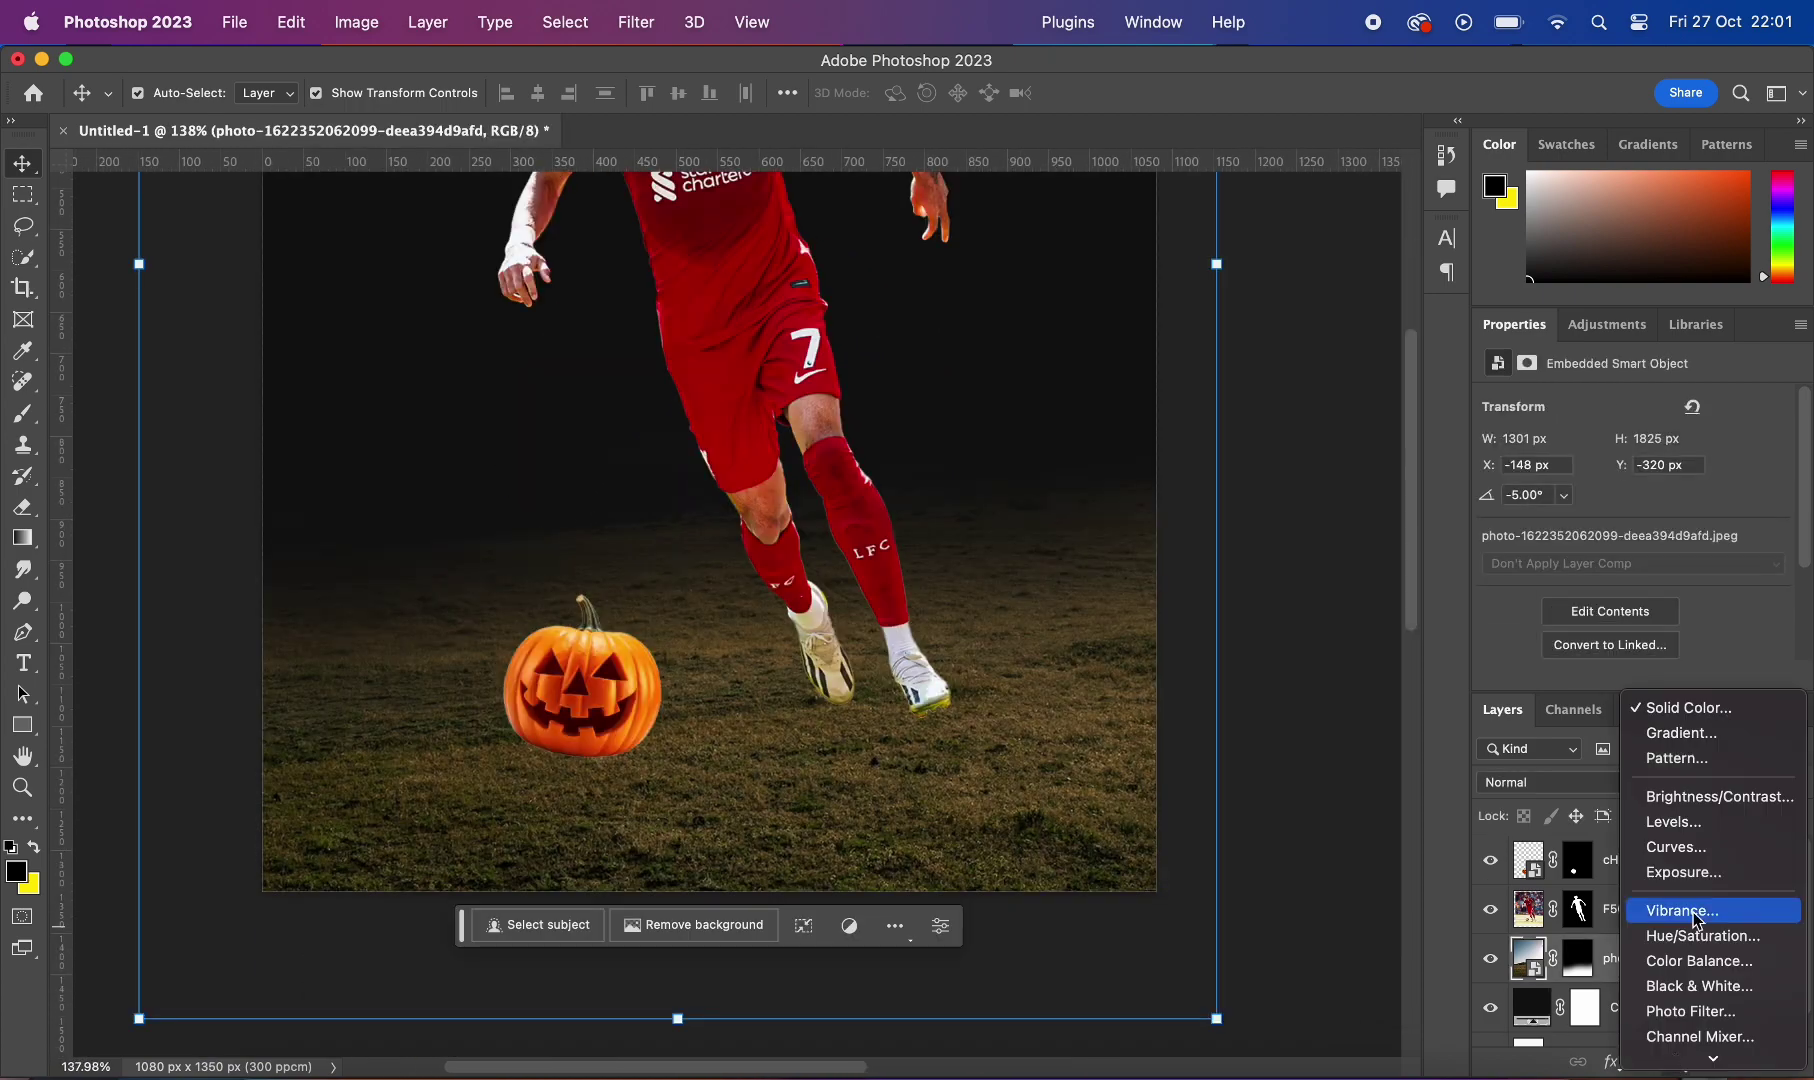
click(1598, 970)
click(1632, 675)
drag(1602, 541, 1658, 541)
scroll(1593, 552, down, 1)
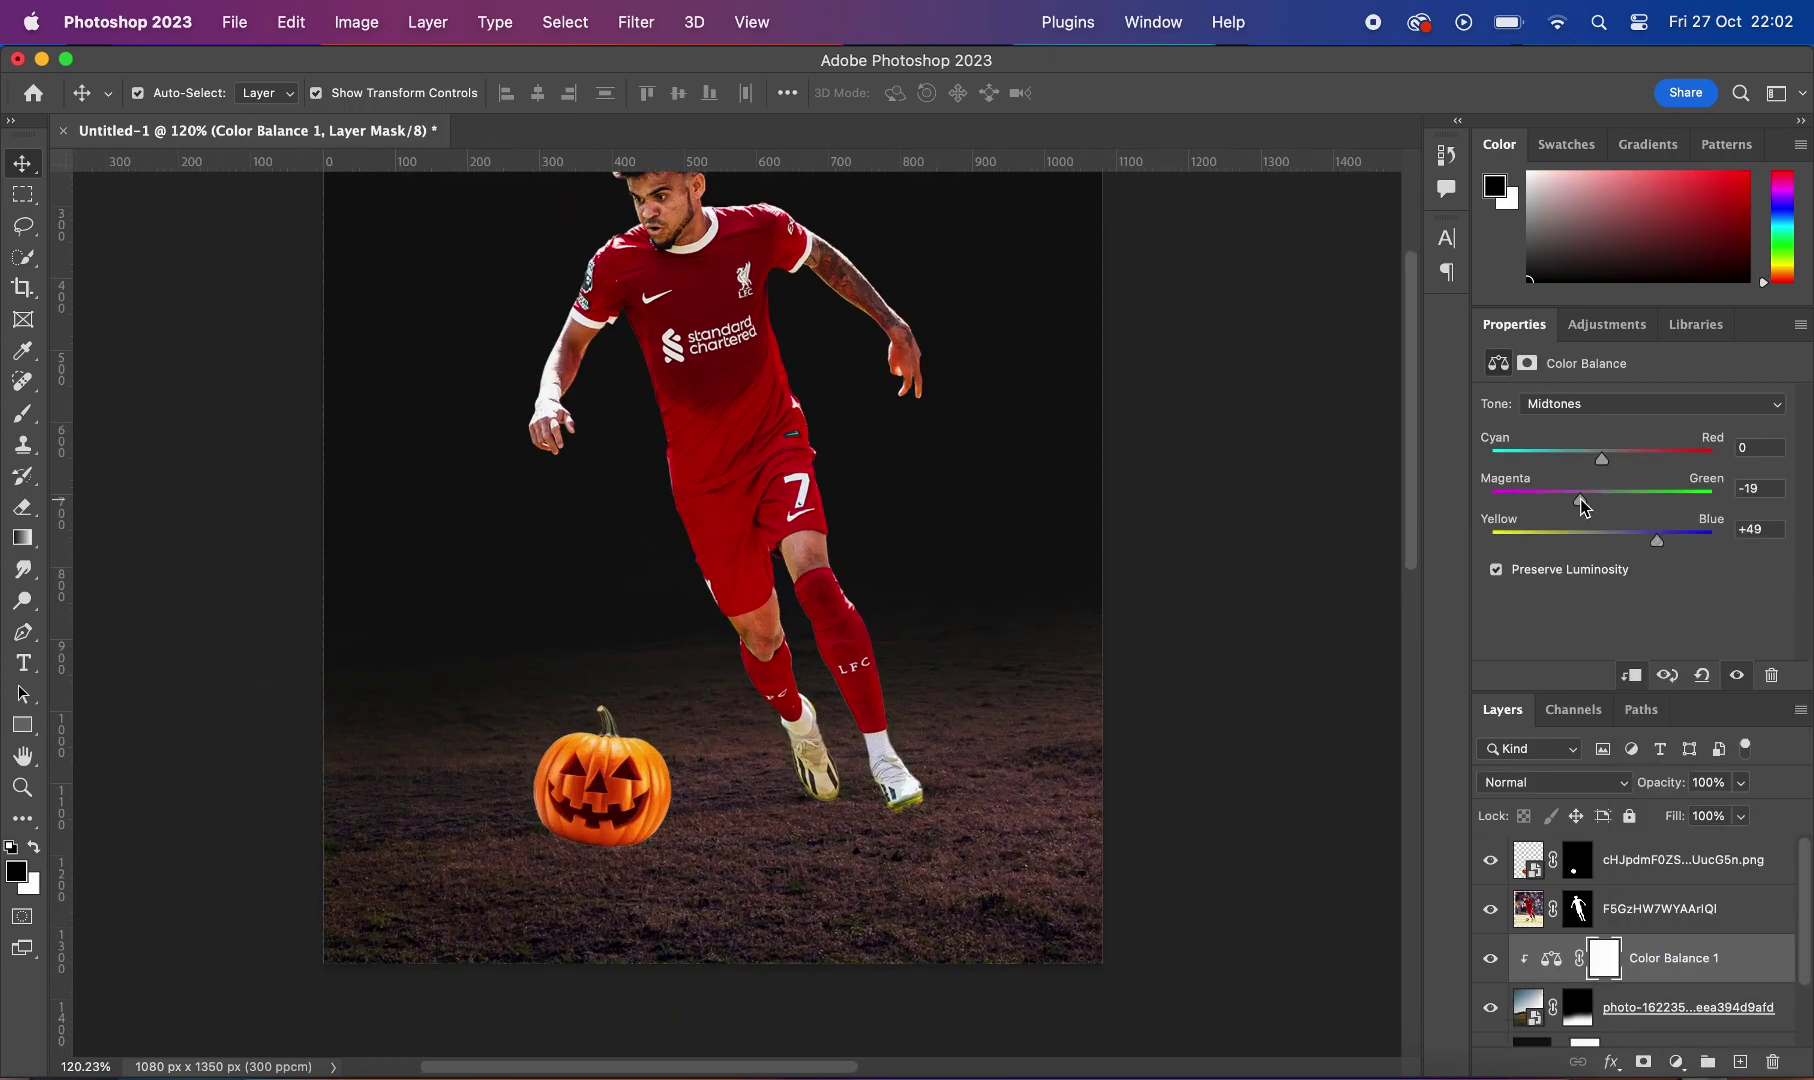
scroll(1166, 562, down, 3)
scroll(660, 709, up, 6)
Step: Try a Hue/Saturation adjustment to darken the pumpkin, then delete it
click(734, 550)
click(1676, 1062)
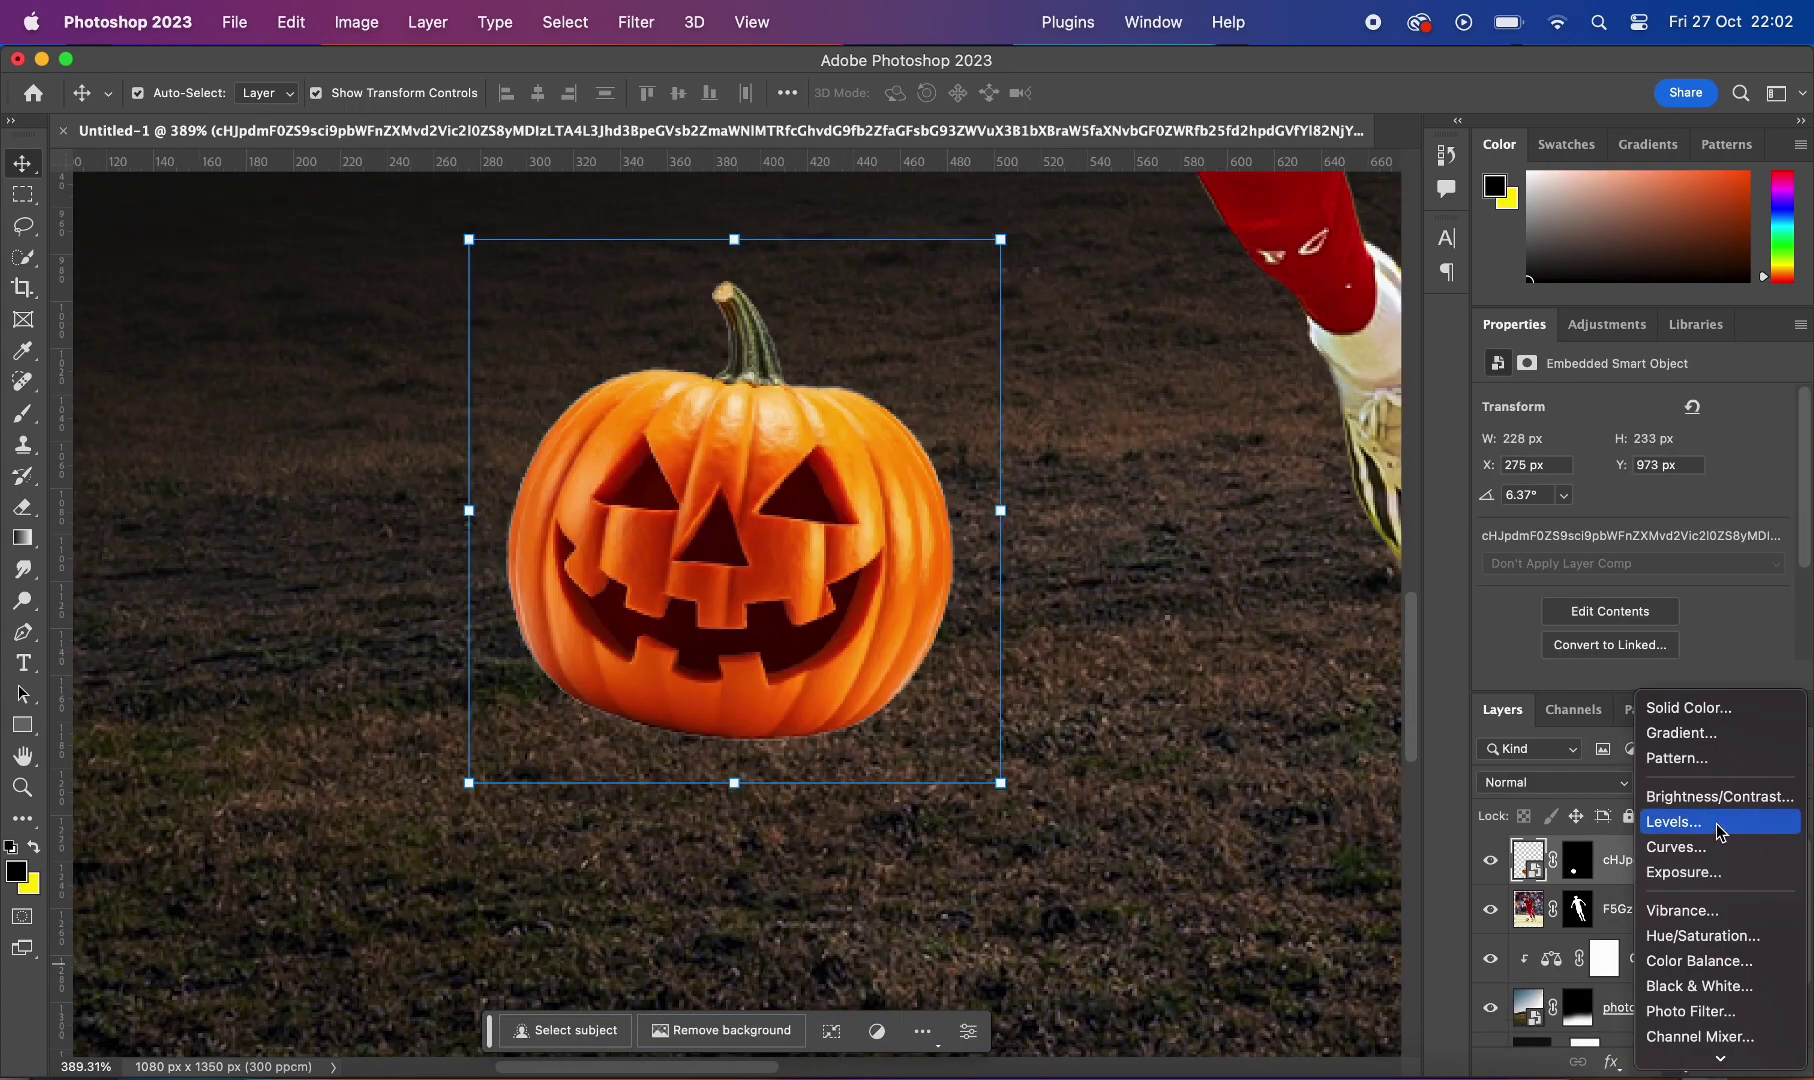
click(1712, 936)
drag(1662, 590, 1630, 590)
scroll(700, 550, down, 3)
key(Delete)
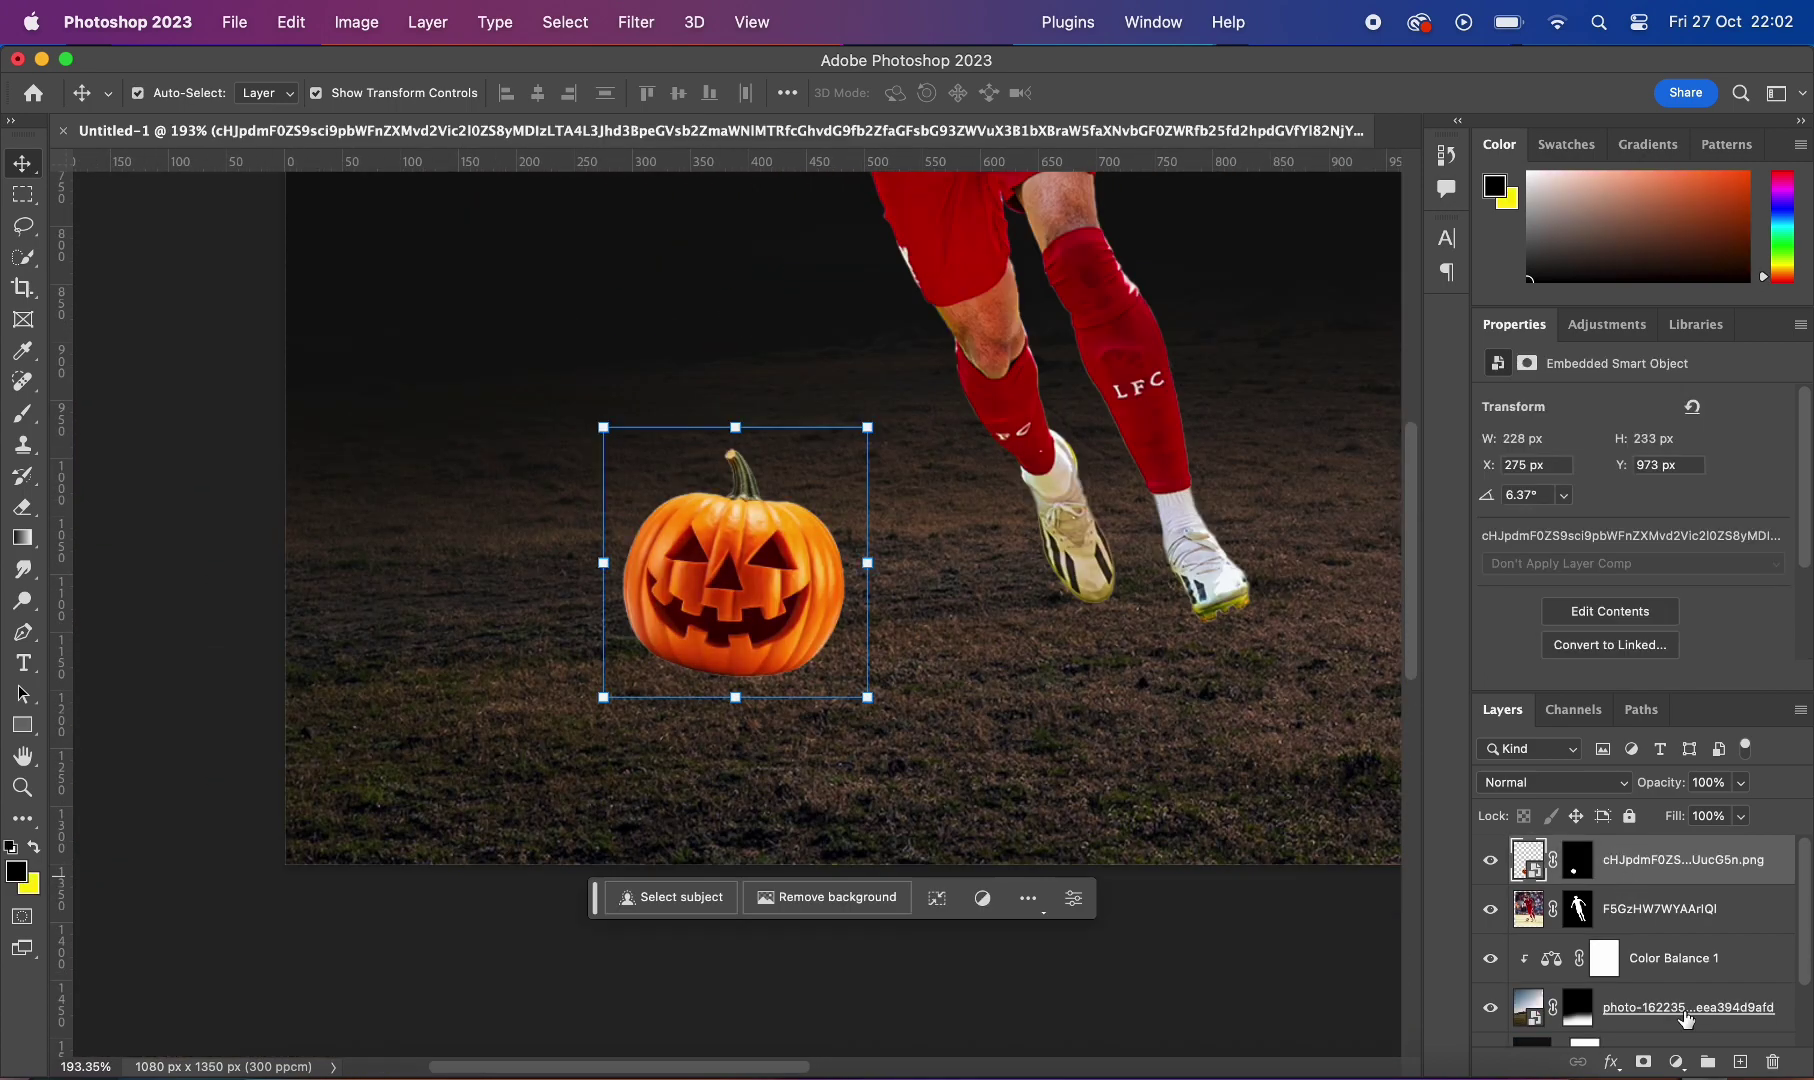
Step: Add clipped Levels and Exposure (-3.36) adjustments above the pumpkin to darken it
click(1676, 1062)
click(1700, 820)
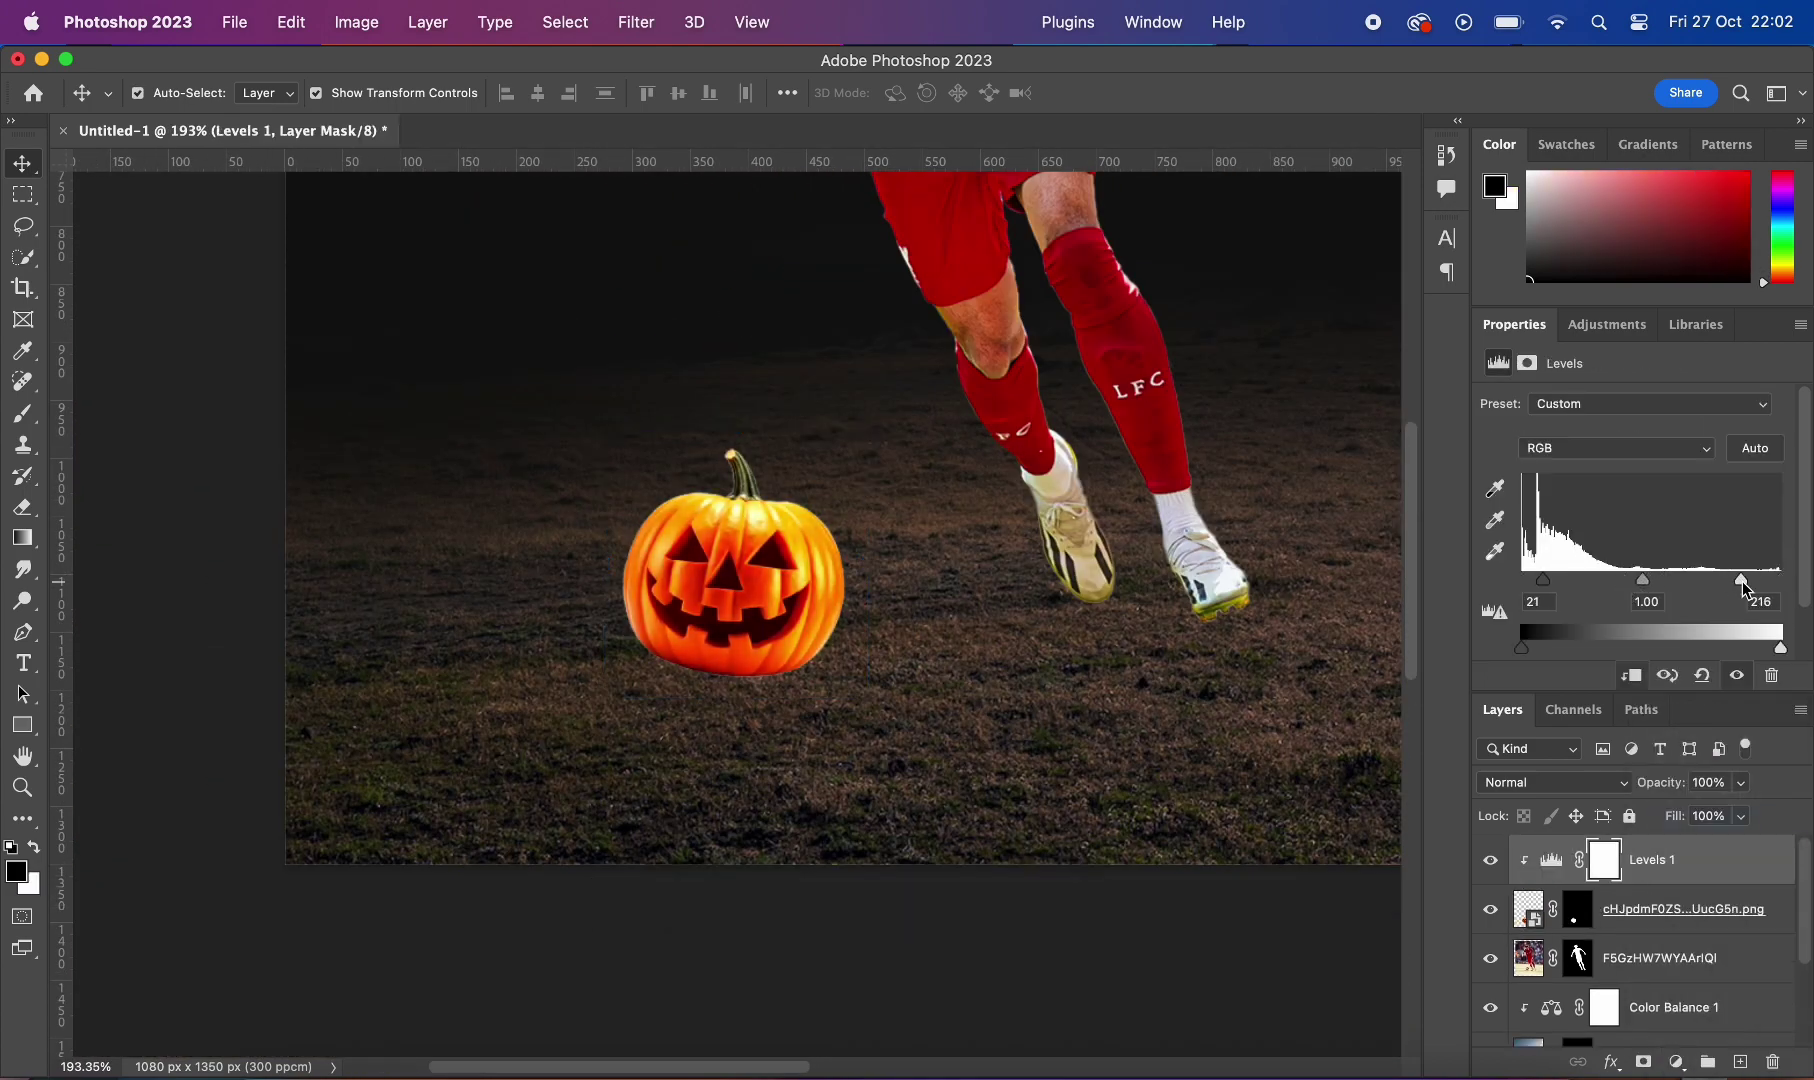
scroll(1316, 579, down, 3)
scroll(709, 794, up, 3)
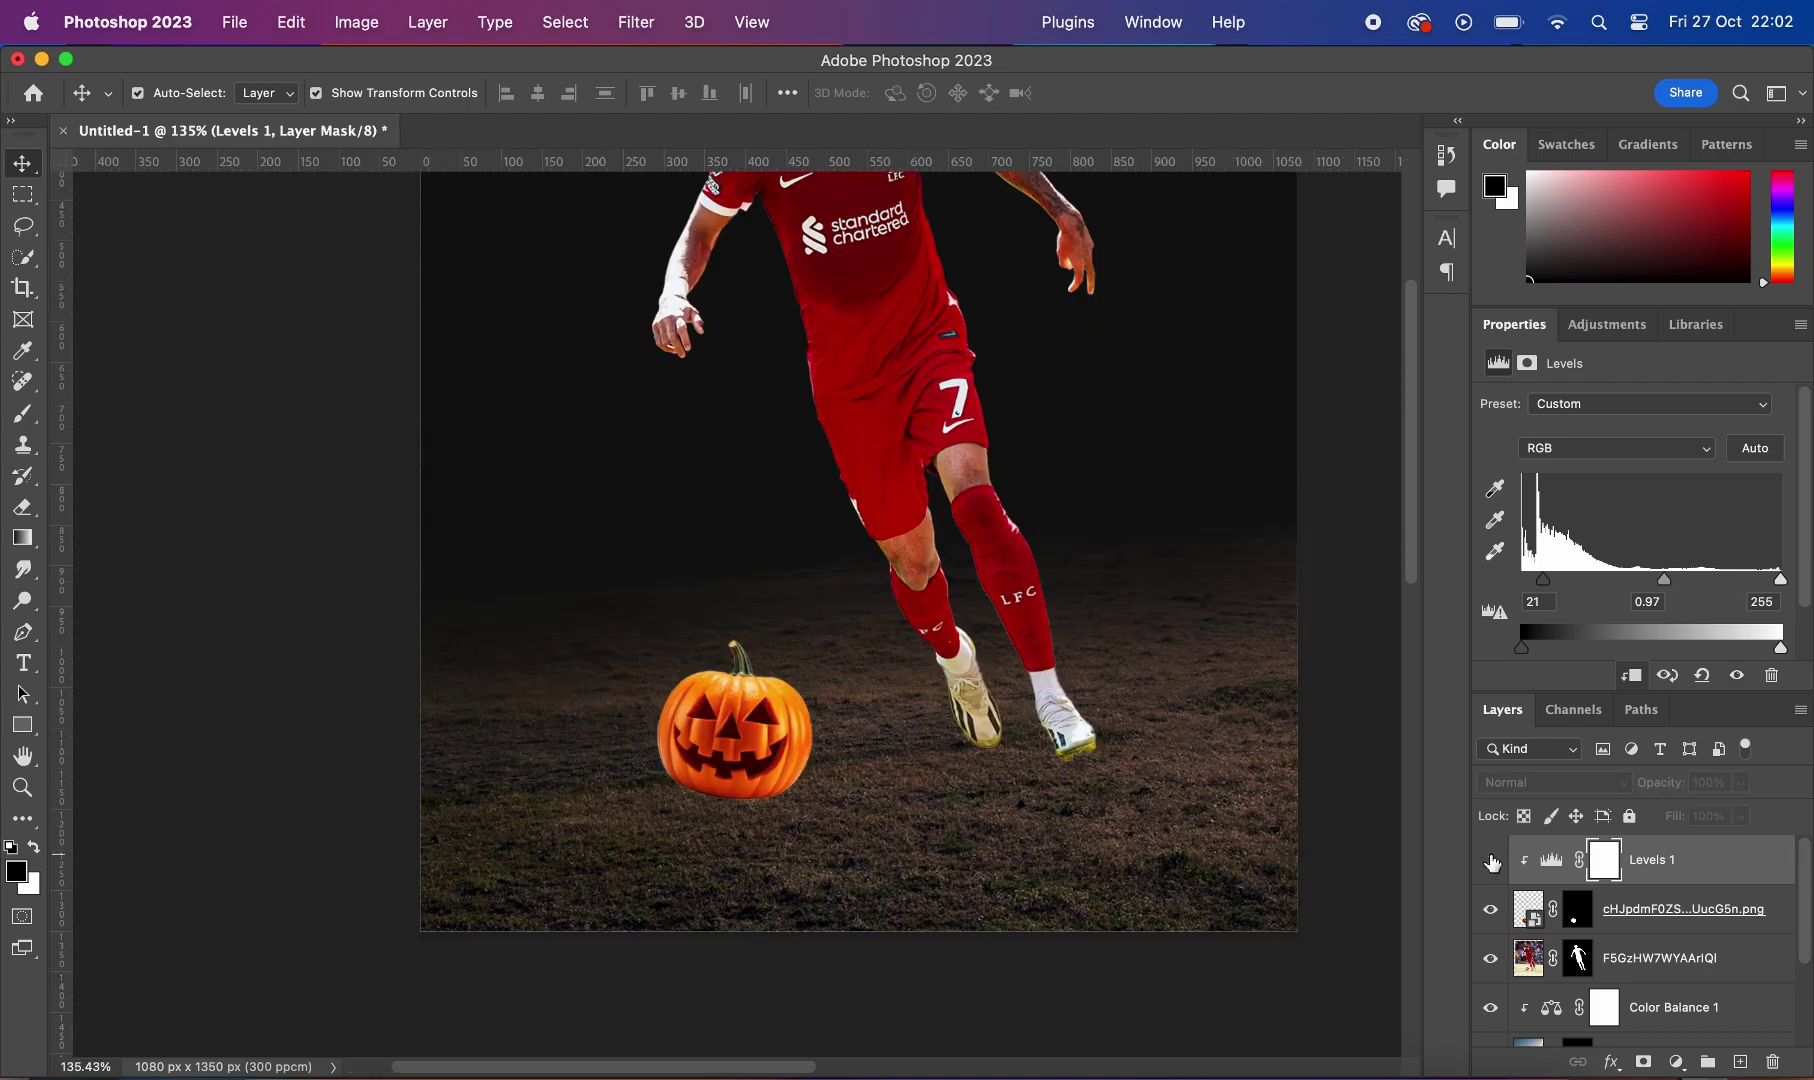
scroll(709, 794, up, 4)
click(1676, 1062)
click(1612, 880)
scroll(760, 600, down, 3)
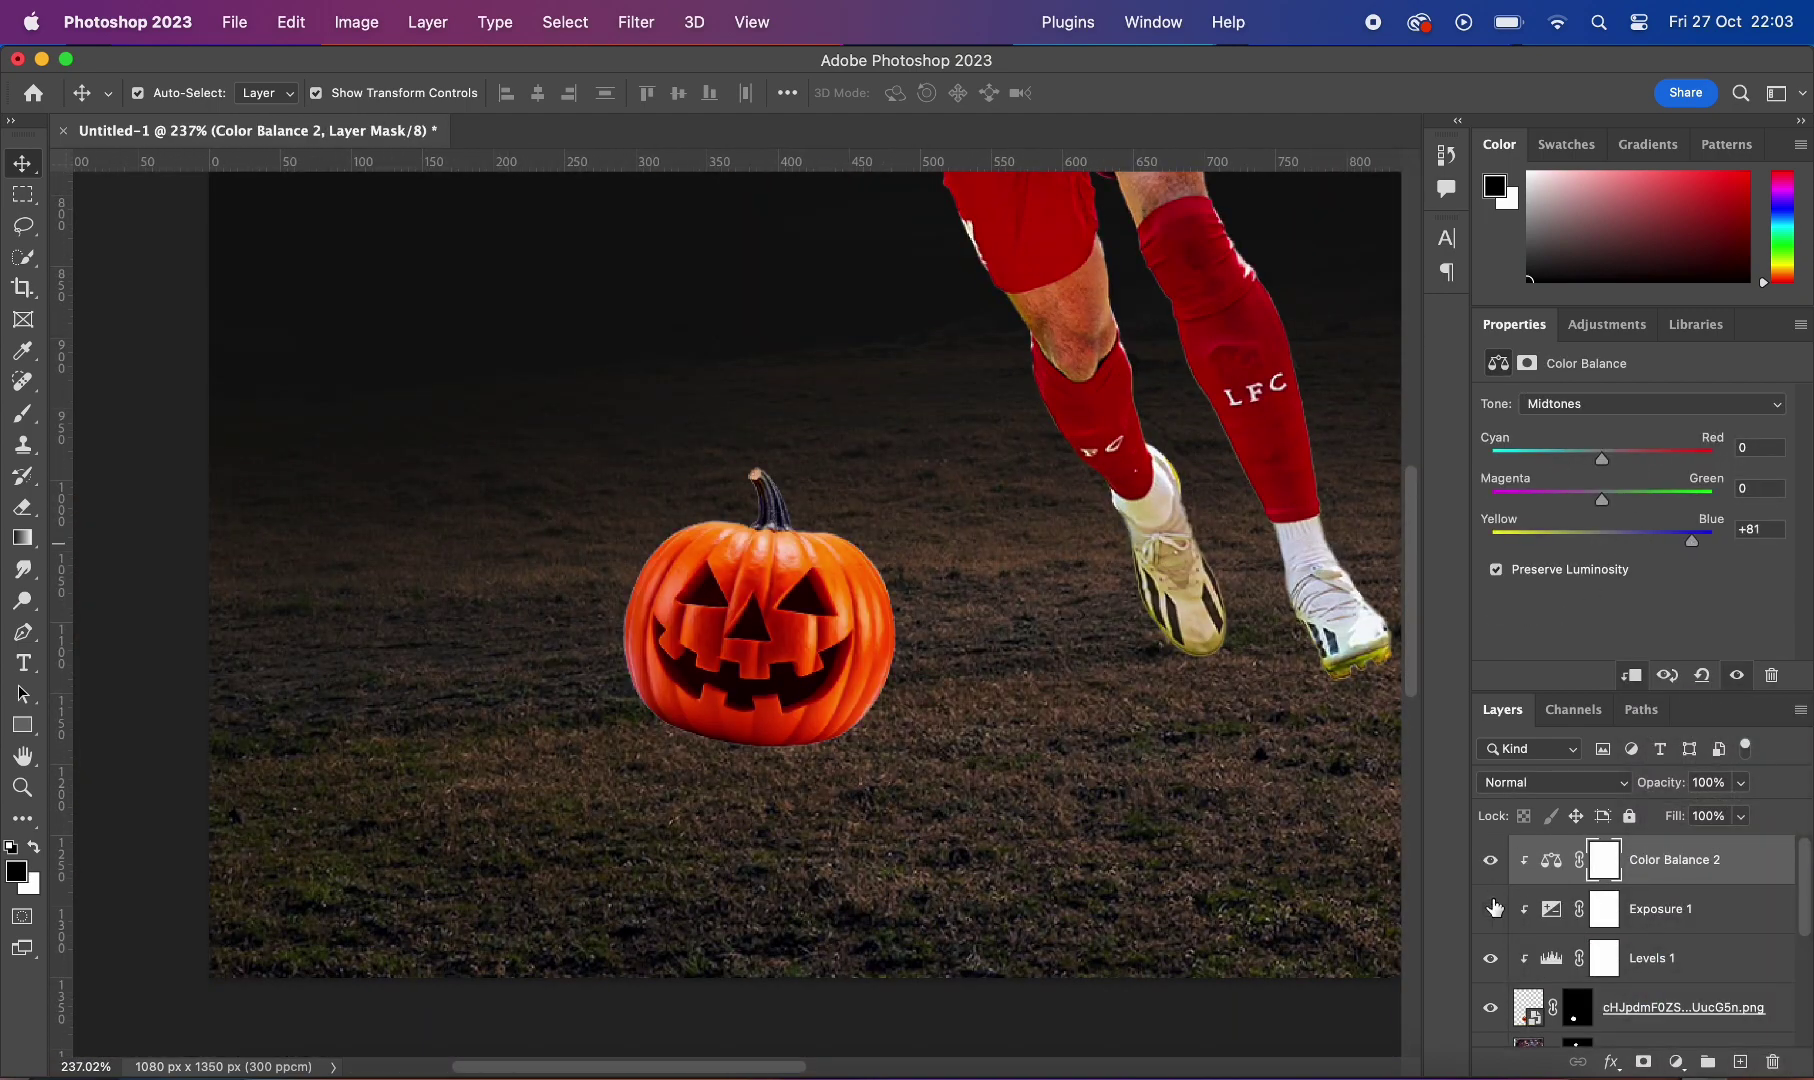
key(ctrl+minus)
drag(1660, 958, 1660, 1045)
scroll(1166, 474, down, 2)
Step: Open Camera Raw on the player layer and raise Texture to +17 and Clarity to +26
scroll(800, 500, up, 3)
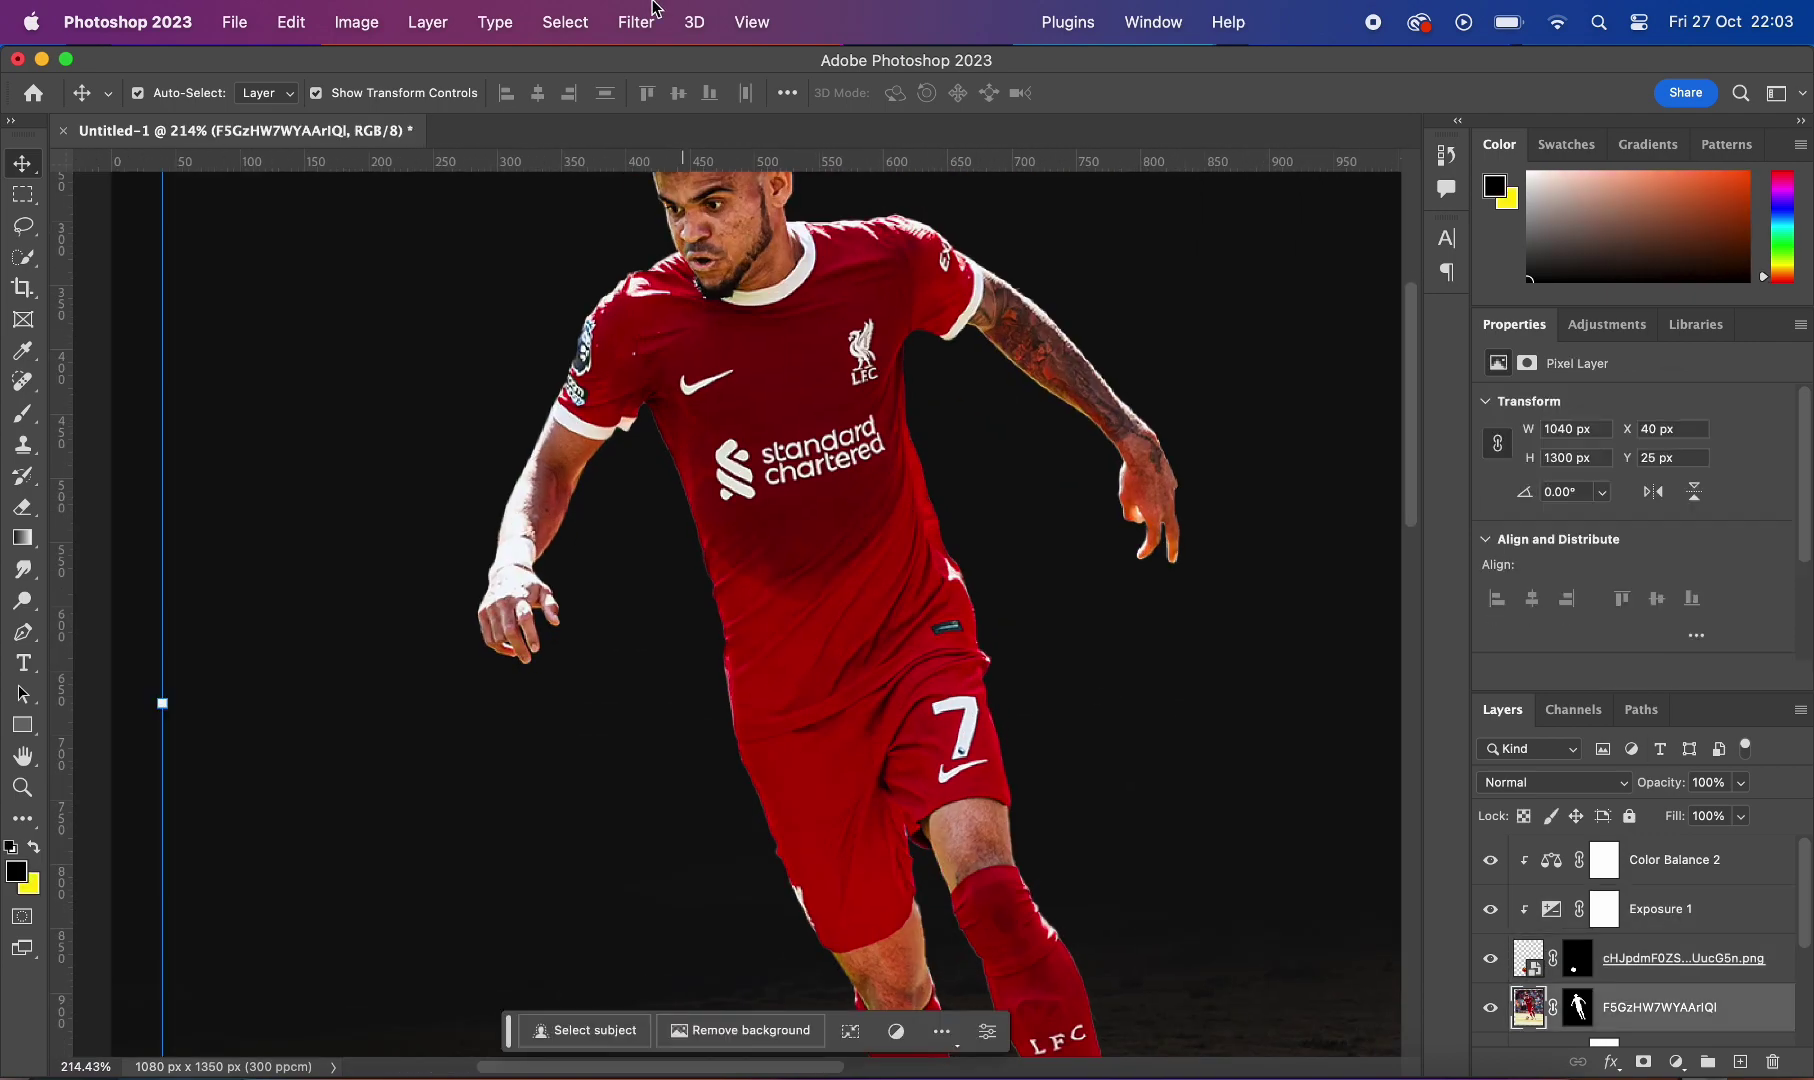
click(636, 22)
click(700, 189)
drag(1487, 830, 1496, 829)
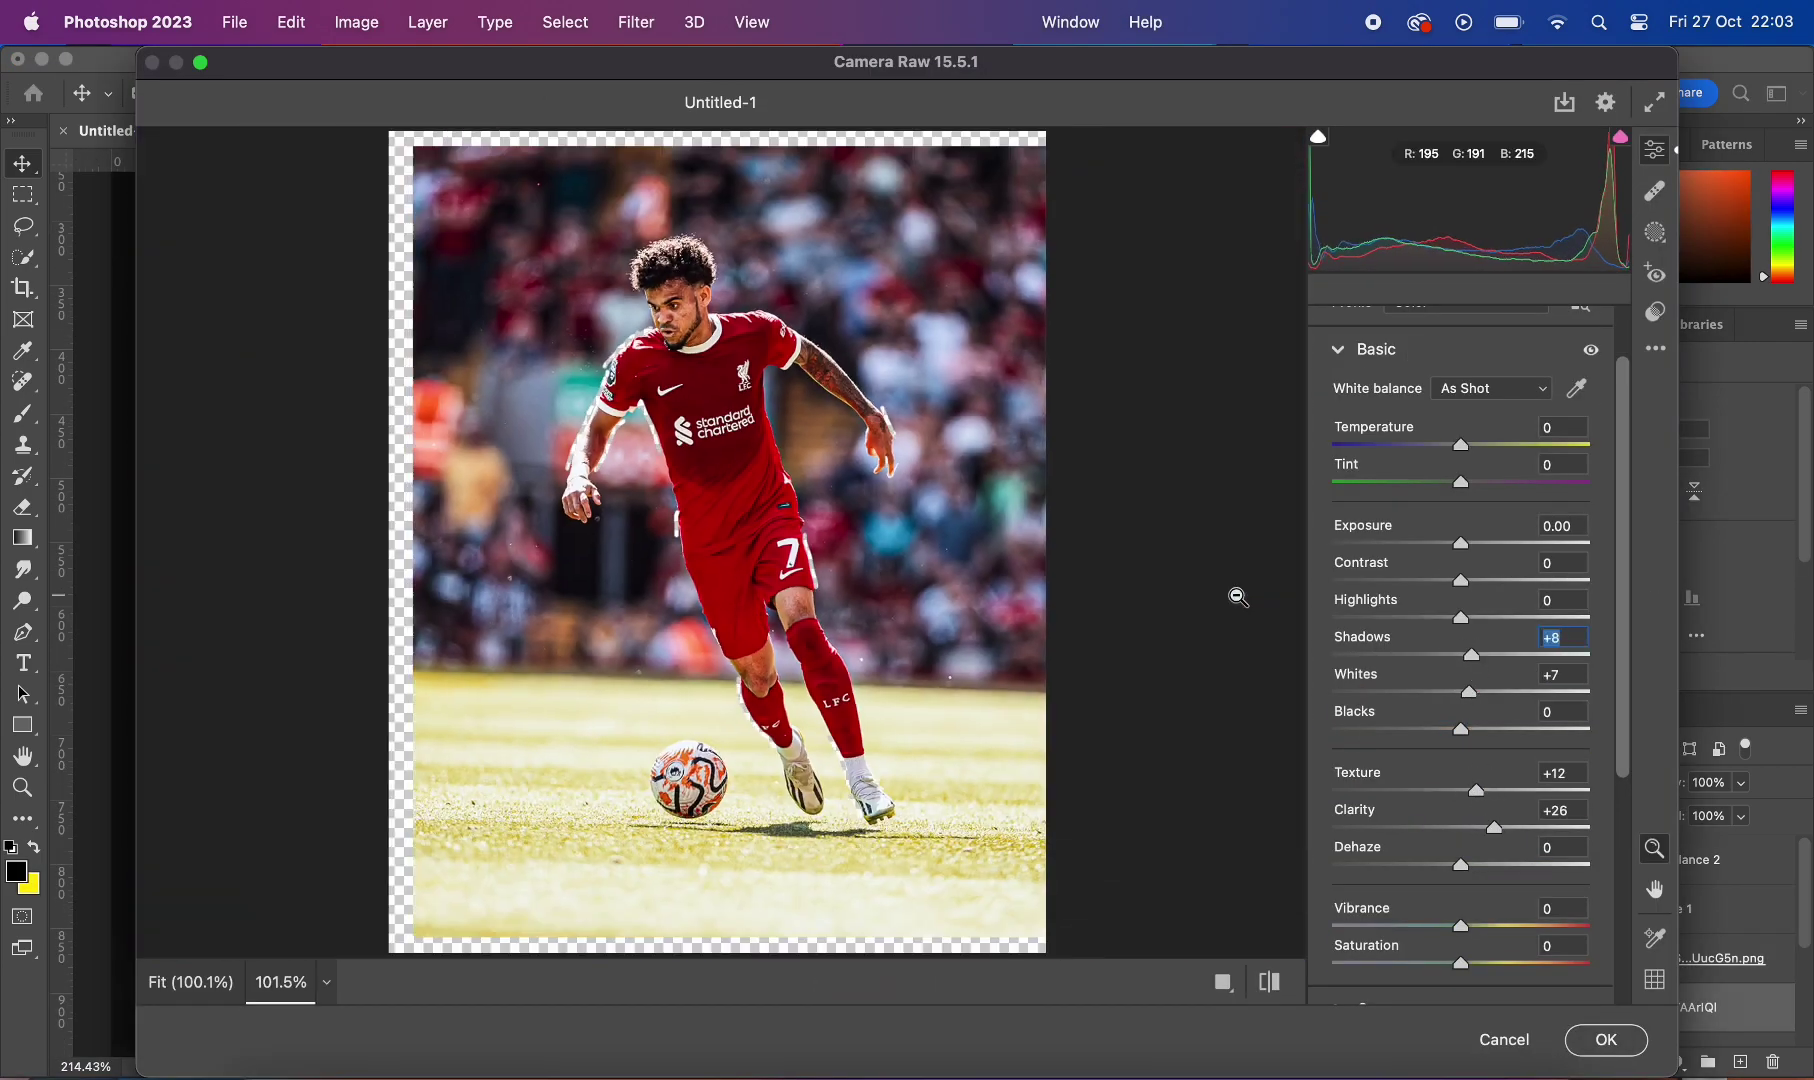
Step: Set the tone curve to Lights +8 and Darks -16, then view the Detail sharpening settings
scroll(1460, 700, down, 3)
click(1378, 863)
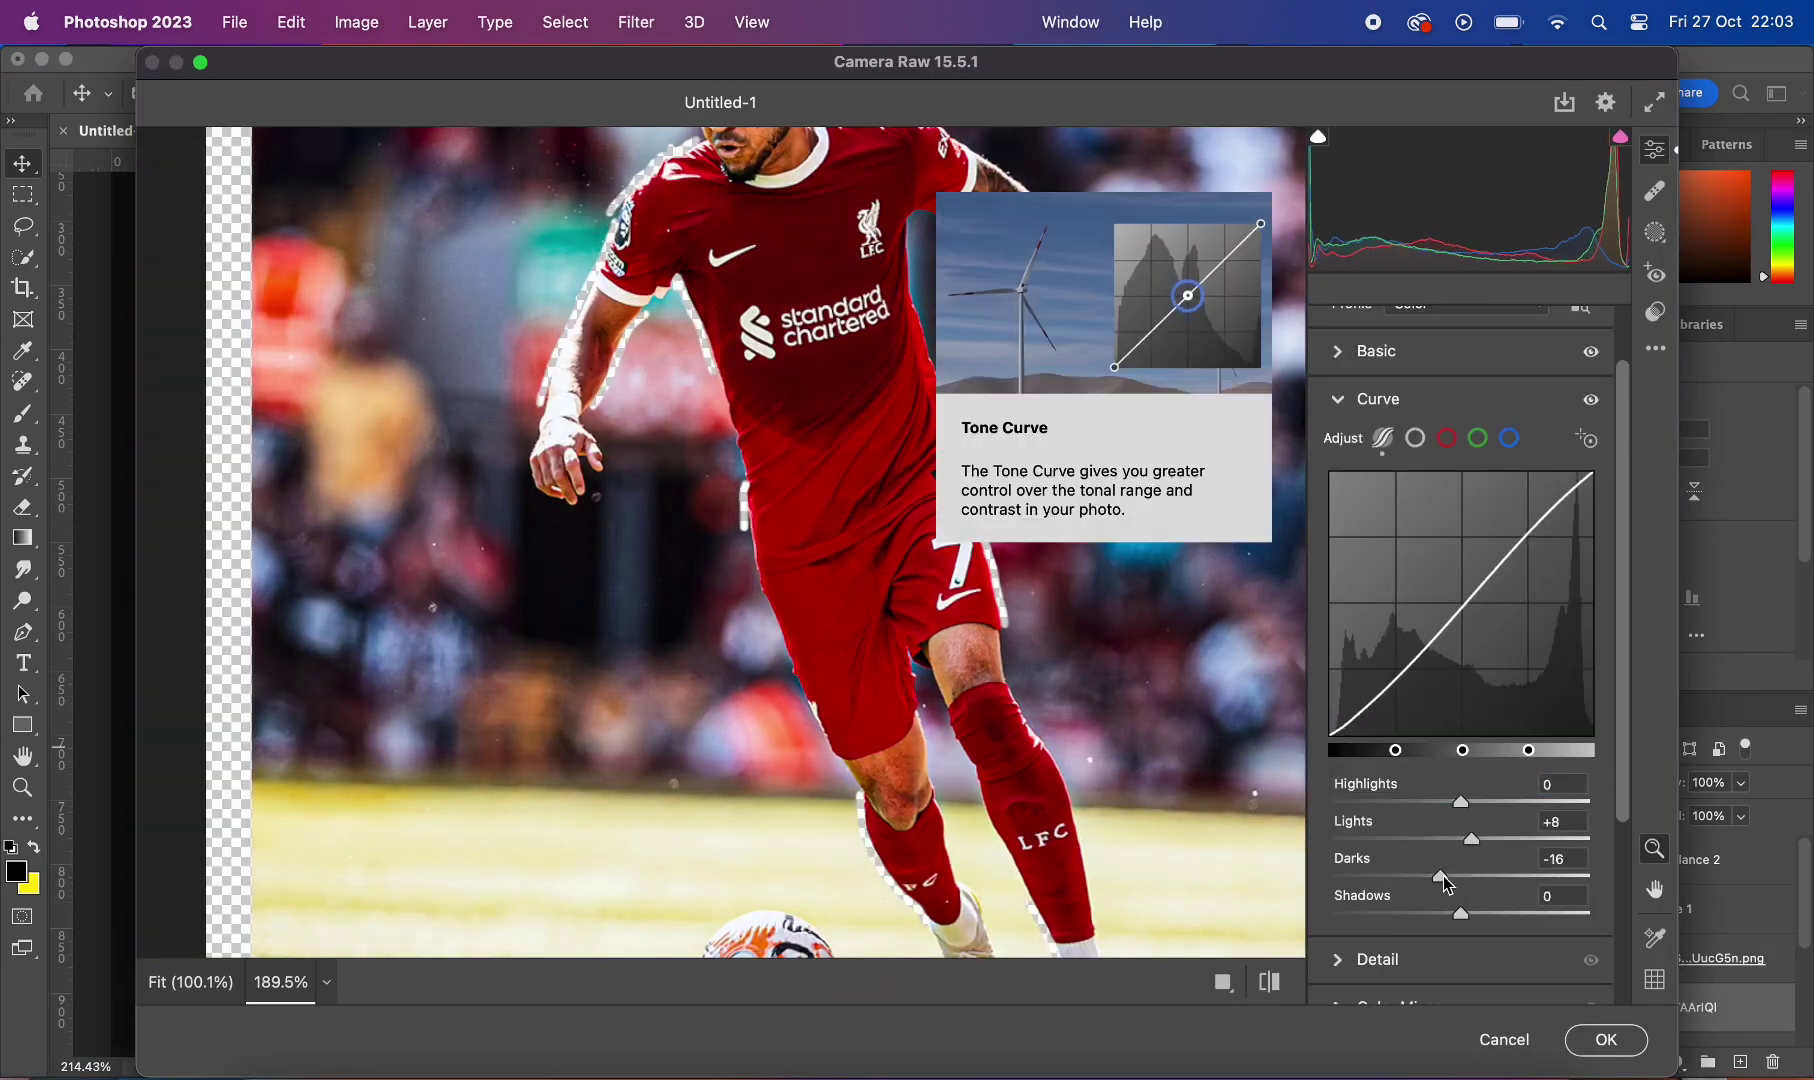
click(1362, 371)
scroll(1412, 816, down, 1)
click(1370, 781)
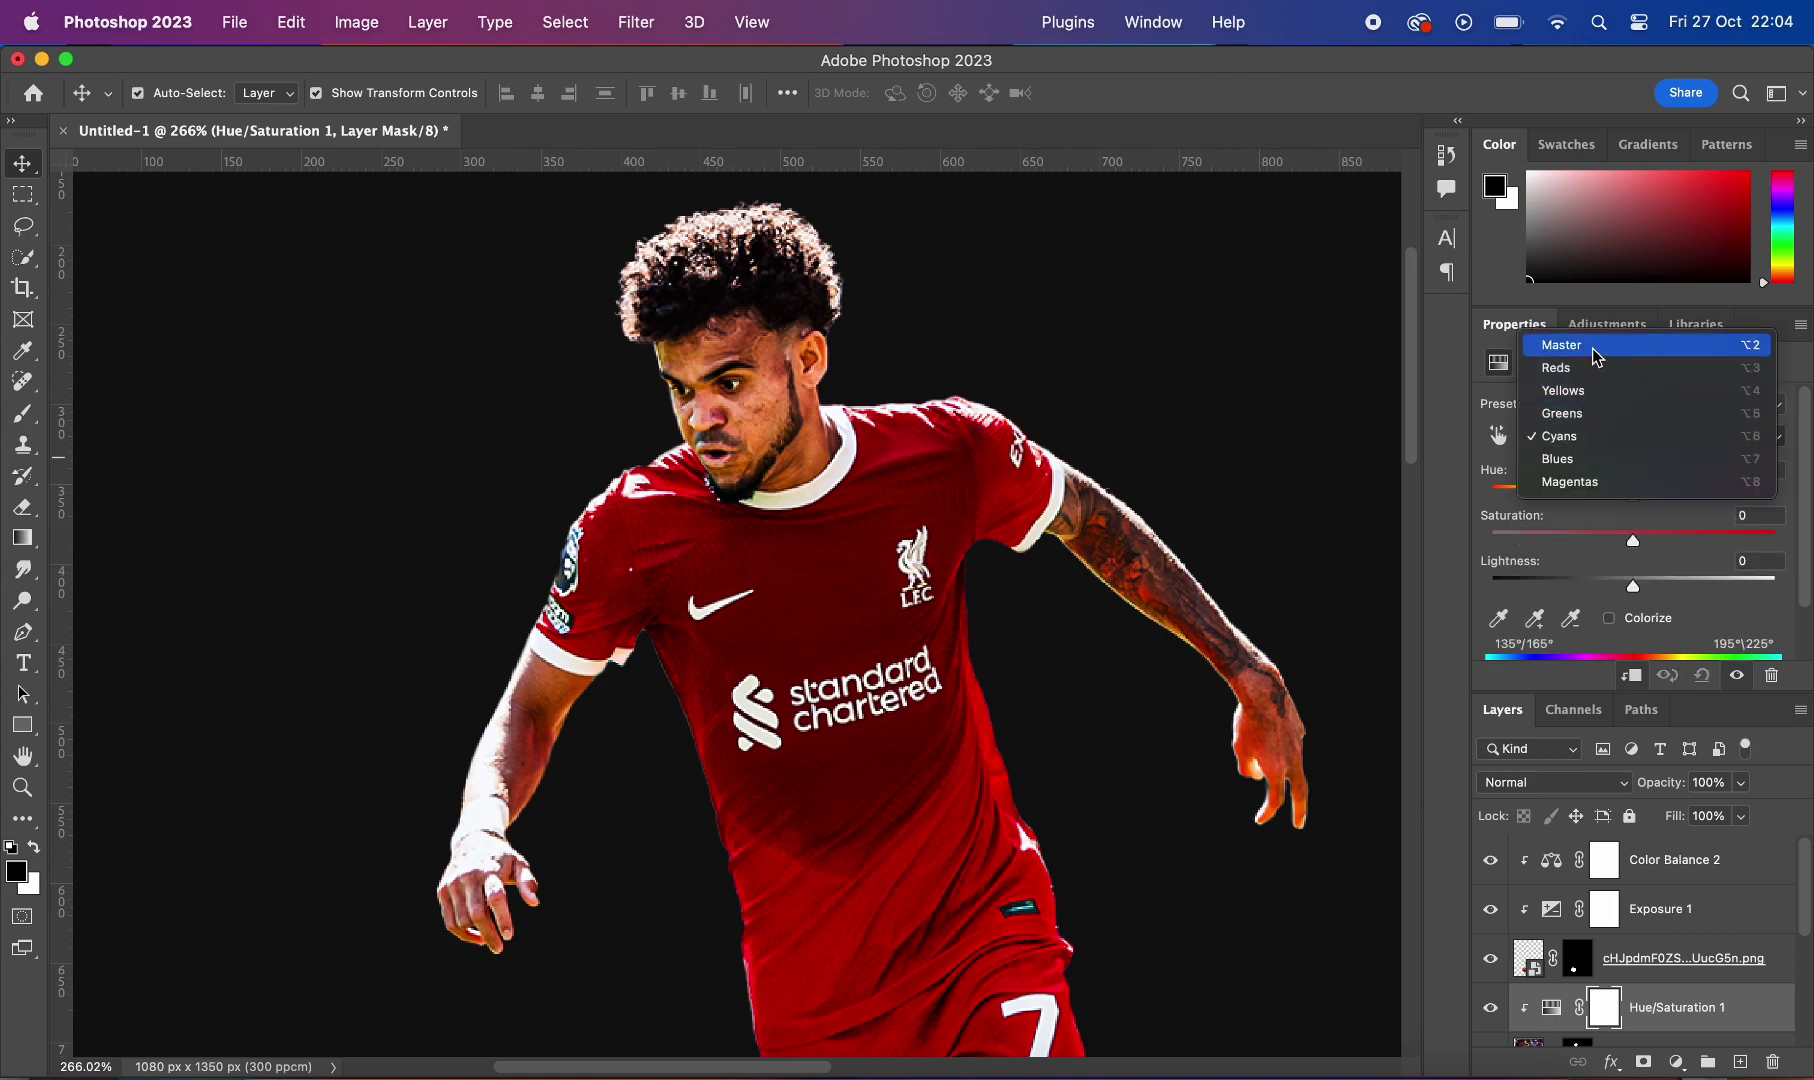
Step: Set the clipped Hue/Saturation on all colours to Saturation -44 and Lightness -8
click(1595, 345)
drag(1633, 586, 1622, 586)
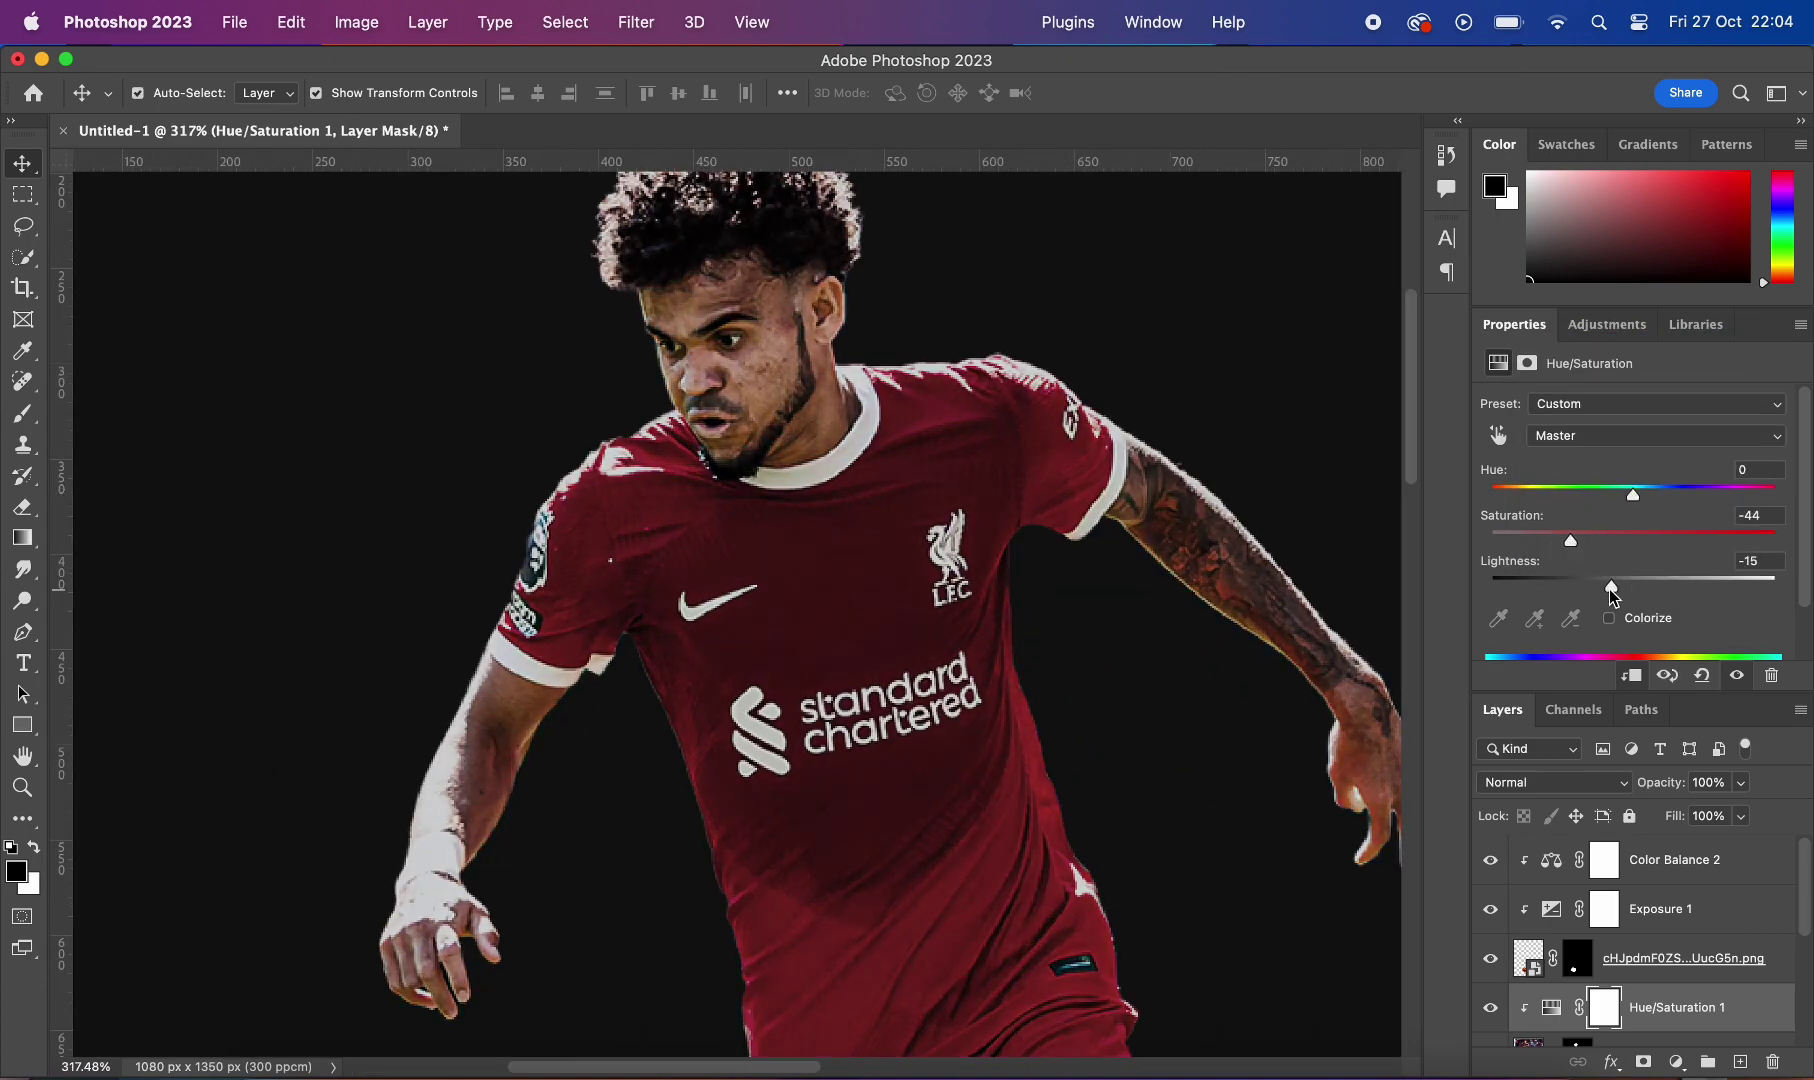
scroll(1105, 547, up, 5)
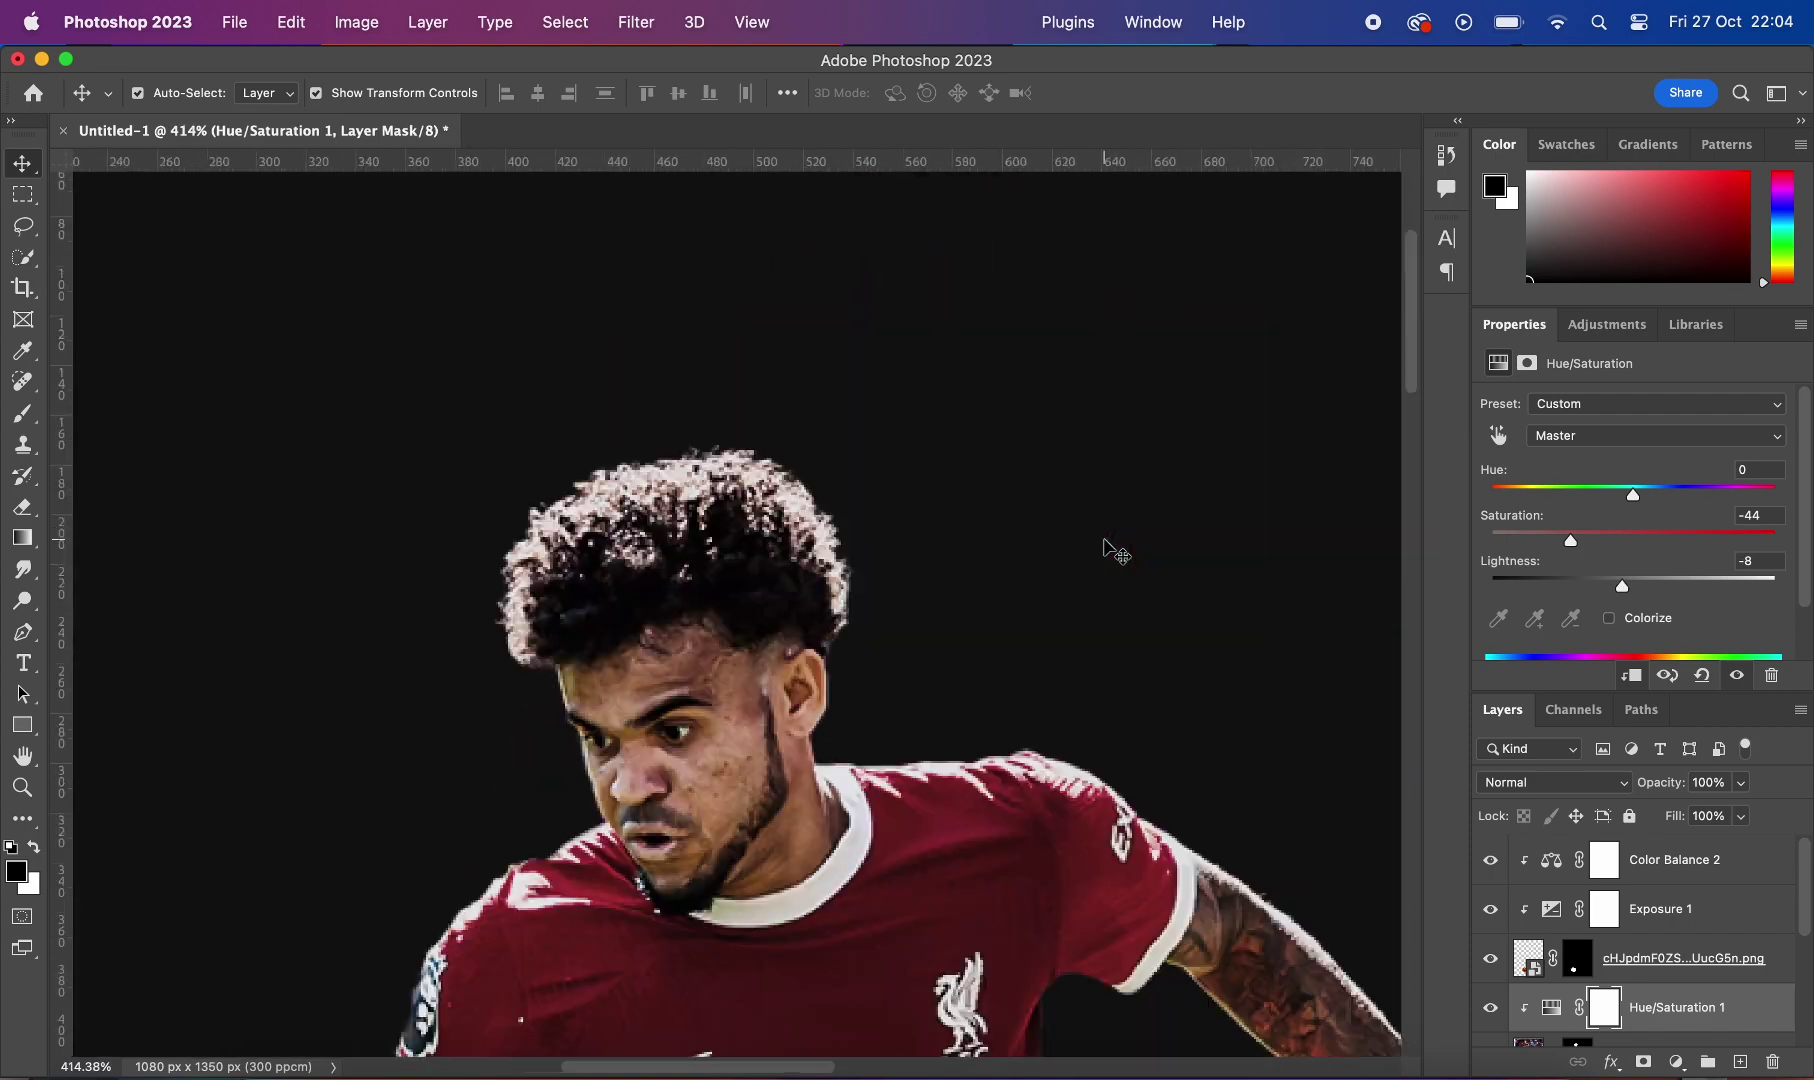
scroll(1105, 547, down, 4)
scroll(1105, 547, up, 2)
scroll(1150, 688, down, 2)
scroll(1150, 688, up, 2)
Step: Add a Color Balance adjustment with Blue +39 and step through the adjustment layers
click(1676, 1062)
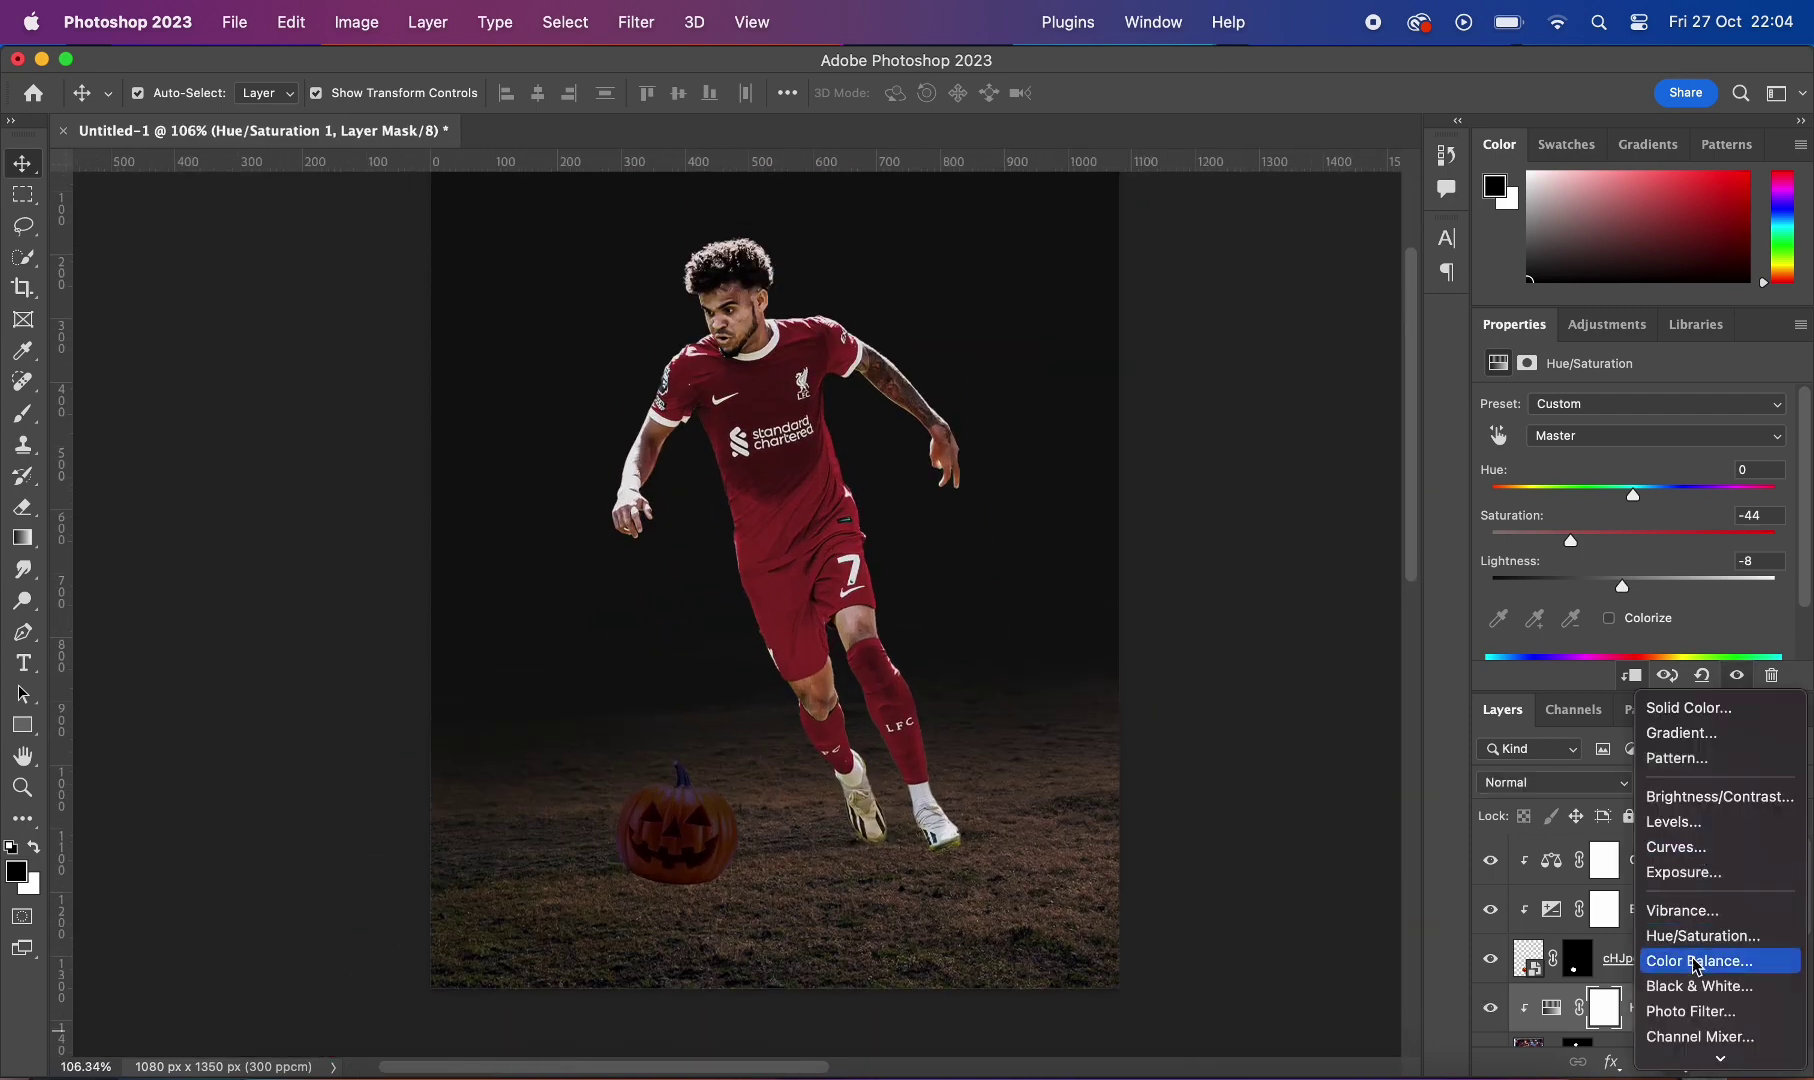
click(1610, 907)
scroll(1187, 729, down, 2)
scroll(1045, 700, up, 1)
key(alt+bracketright)
key(alt+bracketright)
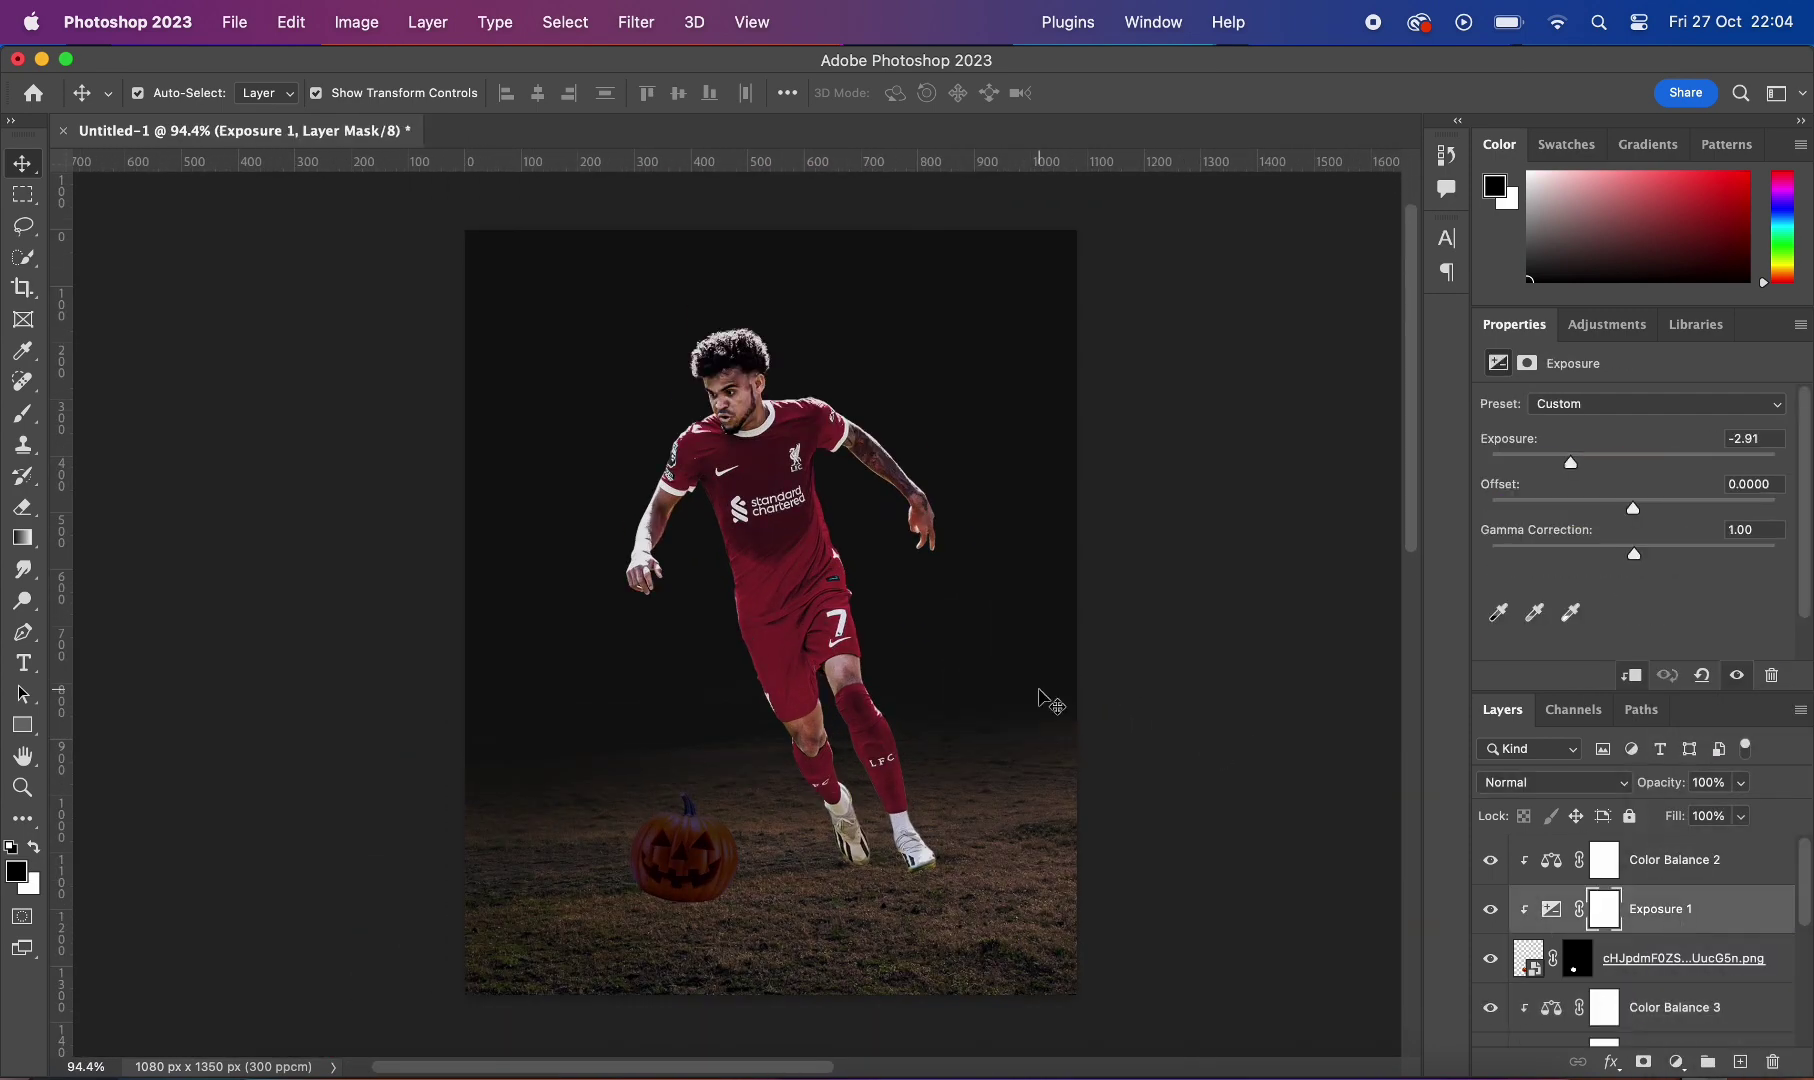
scroll(1045, 700, up, 1)
key(alt+bracketright)
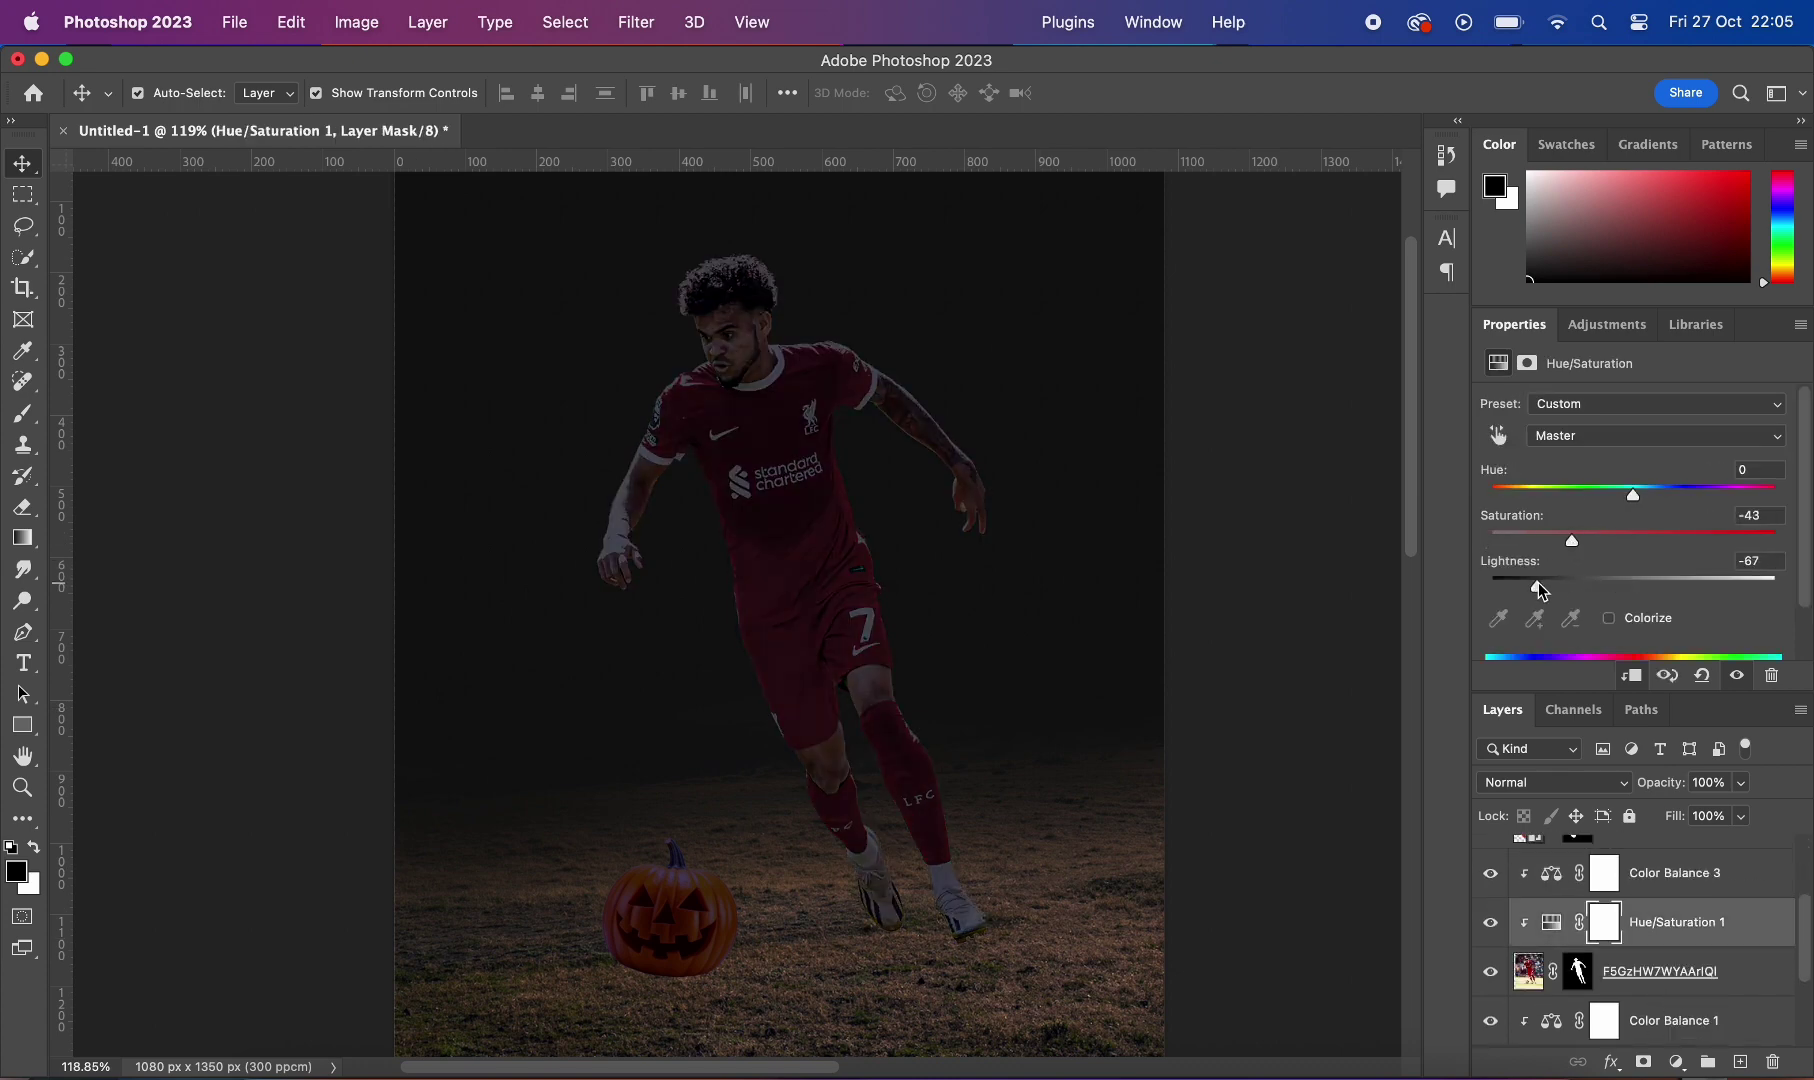
scroll(1640, 612, up, 2)
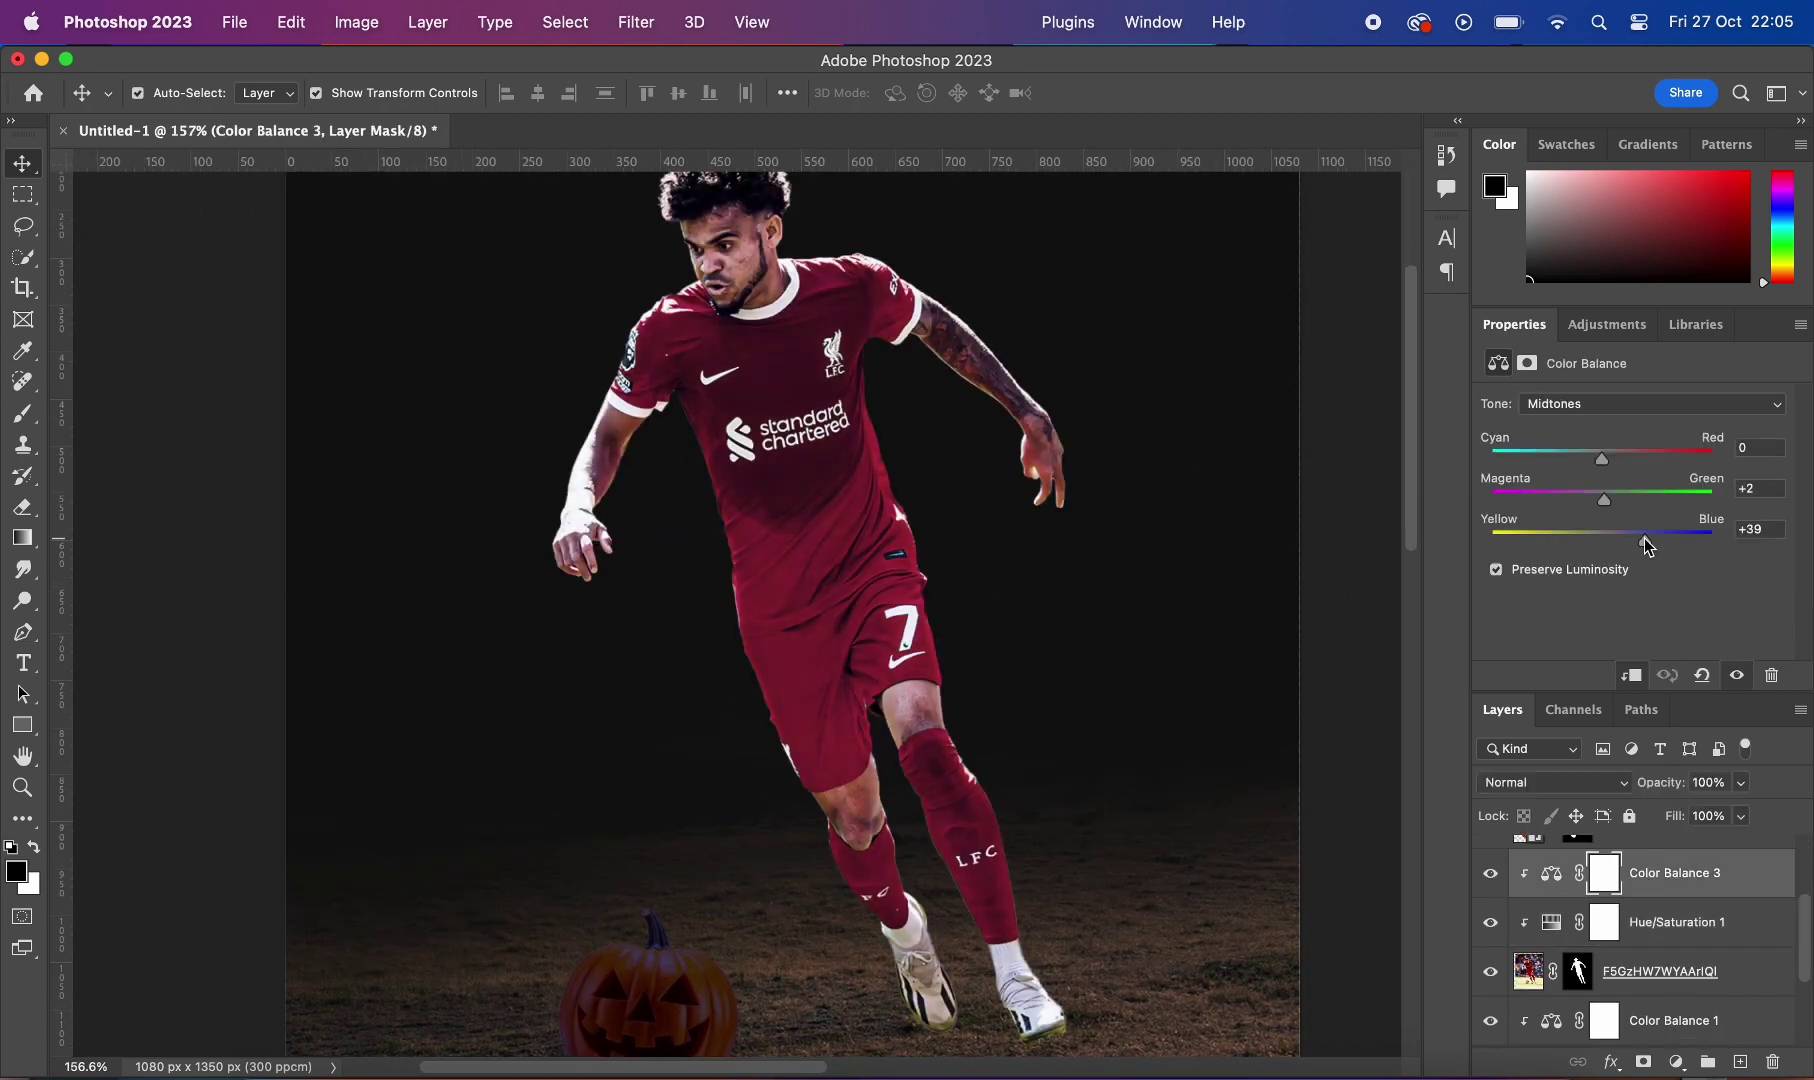
scroll(1648, 546, down, 2)
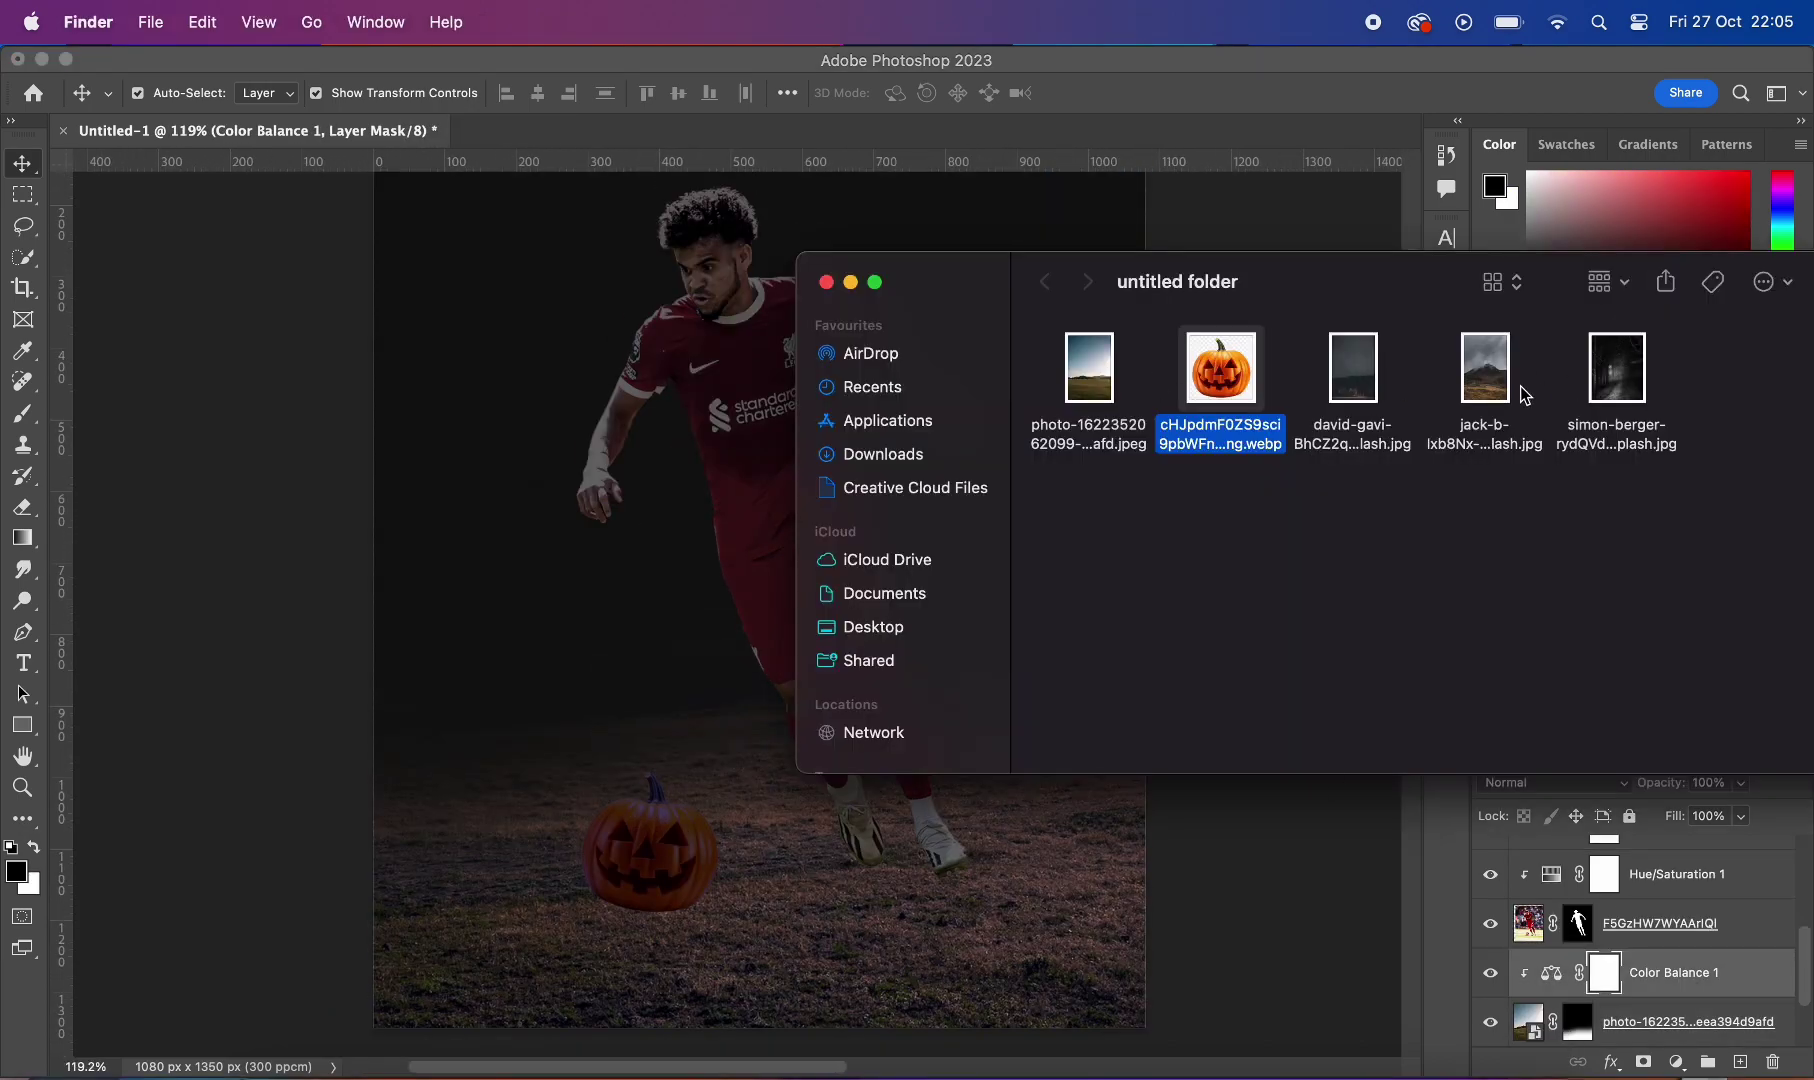
Step: Drop in the jack-b mountain photo, enlarge and tilt it about -9°, and move its layer beneath the player
drag(1485, 370, 636, 481)
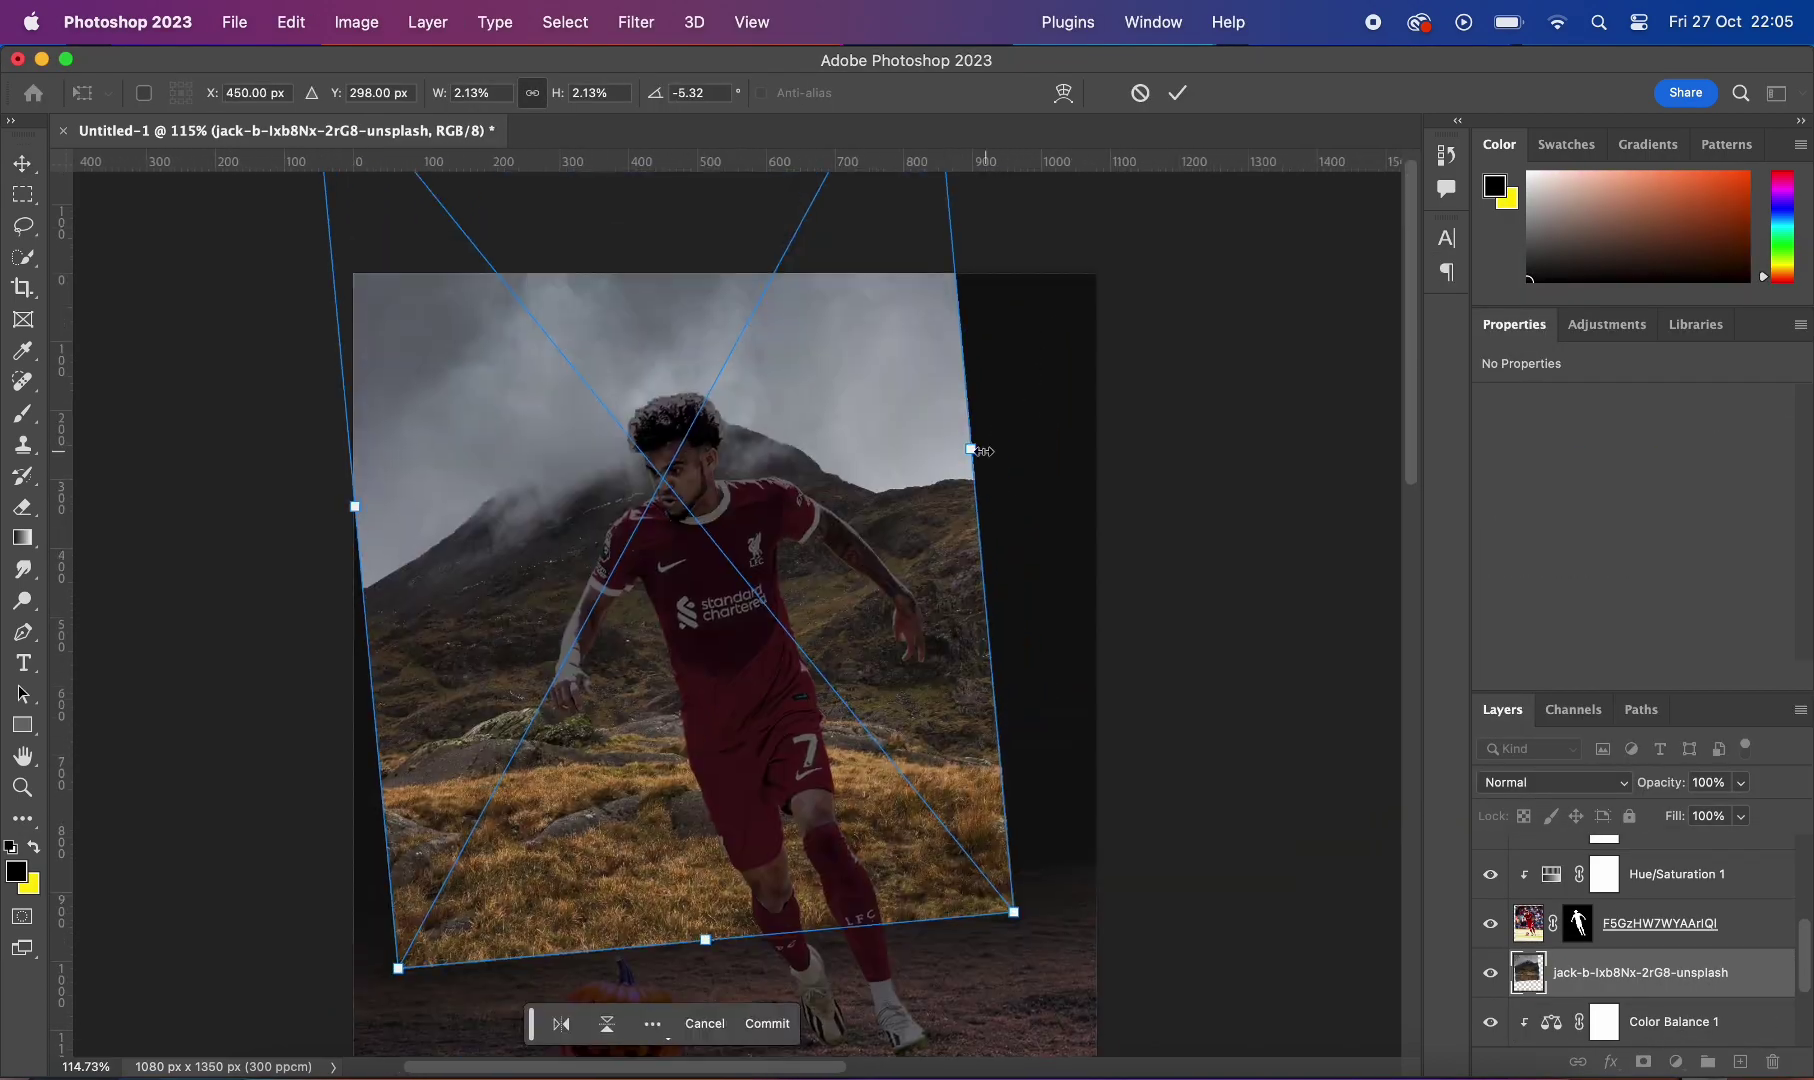
drag(970, 449, 1012, 514)
scroll(1012, 514, down, 3)
mouse_move(870, 393)
mouse_down()
mouse_move(855, 565)
mouse_move(980, 545)
mouse_up()
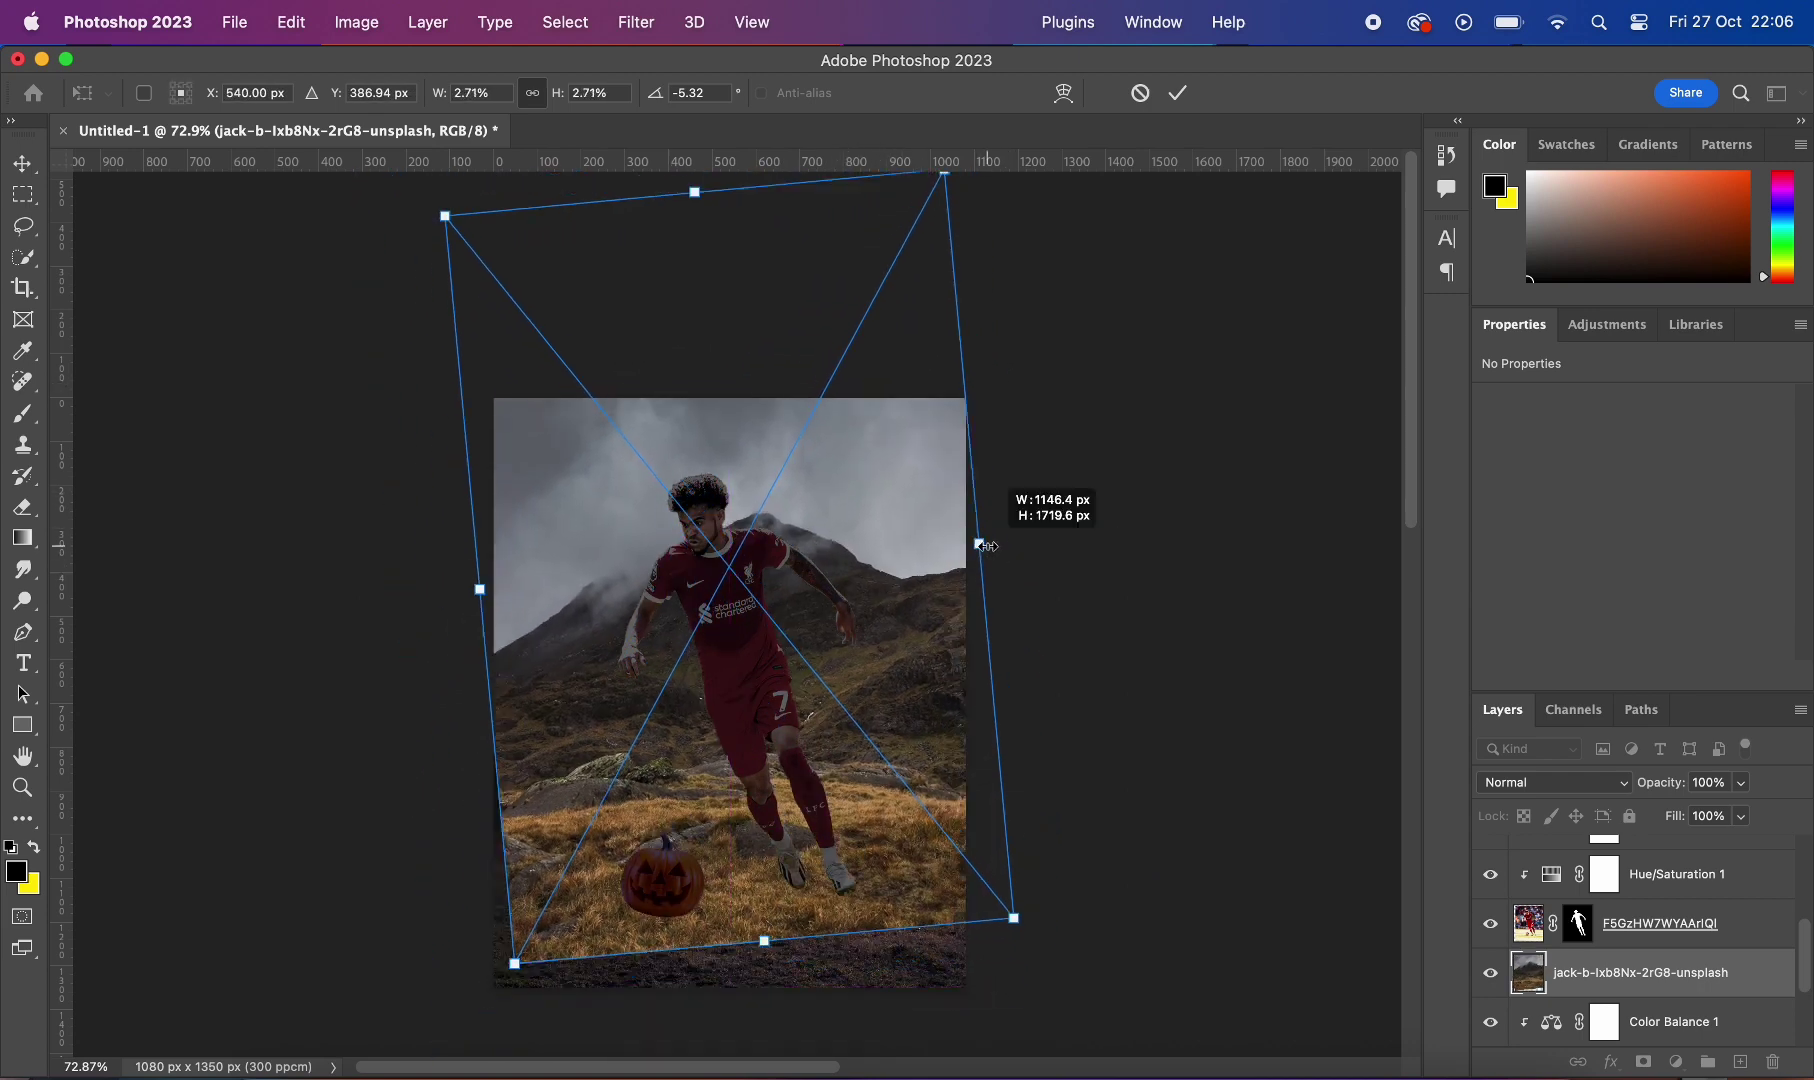
drag(493, 589, 935, 636)
key(Return)
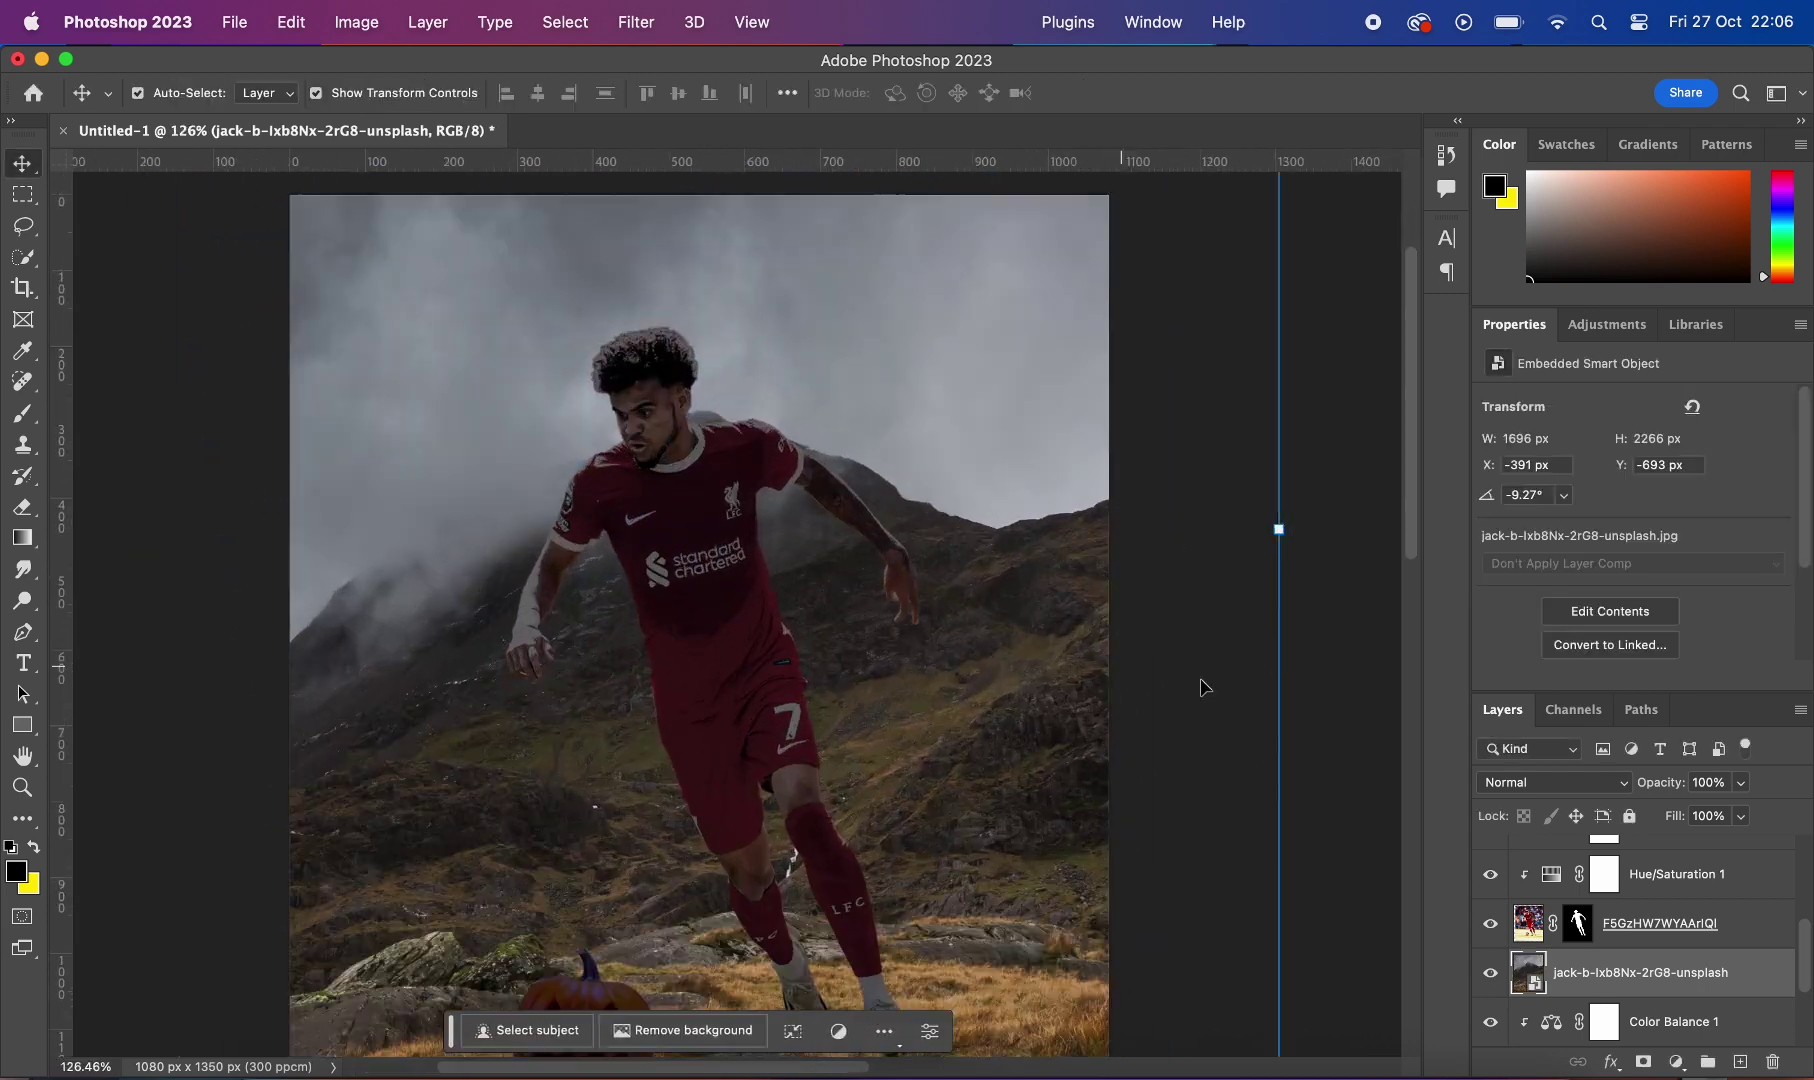
mouse_move(1640, 972)
mouse_down()
mouse_move(1625, 873)
mouse_move(1574, 920)
mouse_up()
Step: Add a Color Balance layer shifting the mountain's midtones toward blue
click(1676, 1062)
click(1700, 917)
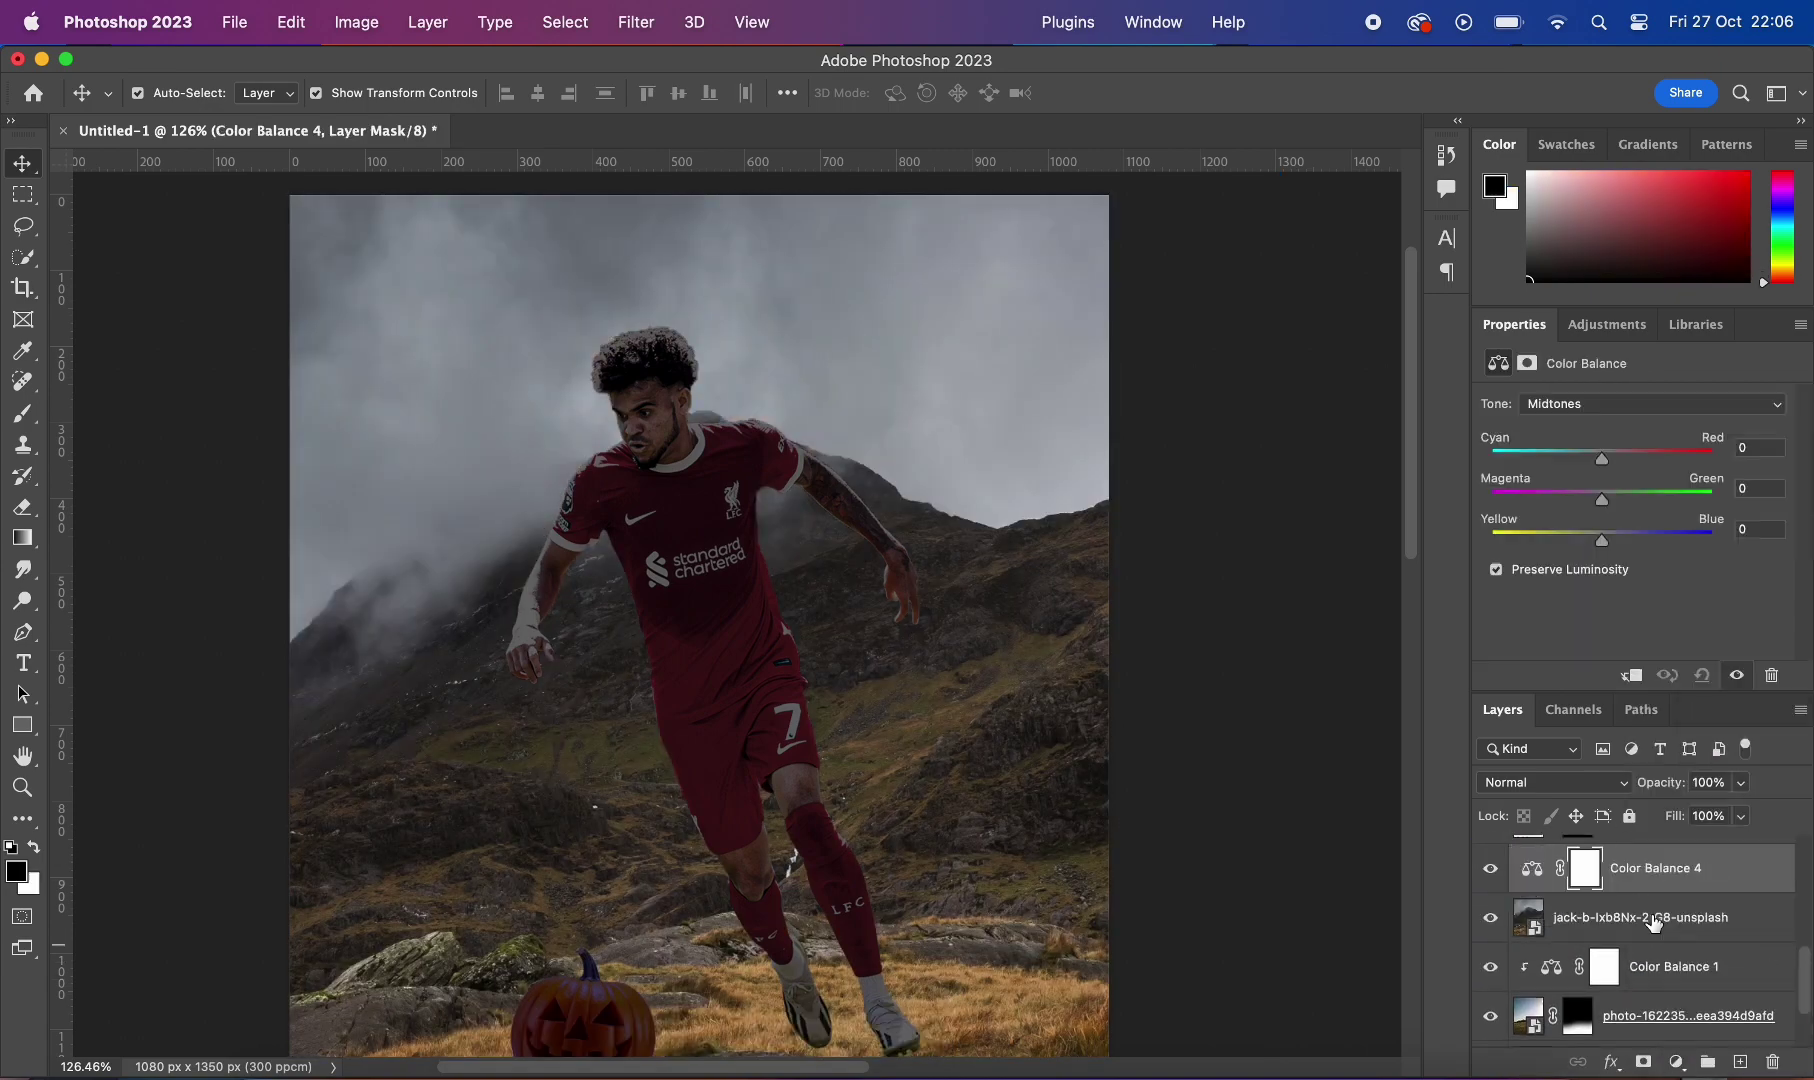
drag(1602, 542, 1638, 542)
Step: Mask the mountain layer and brush out its bottom to reveal the ground
click(1660, 917)
click(1643, 1062)
key(b)
scroll(668, 945, down, 3)
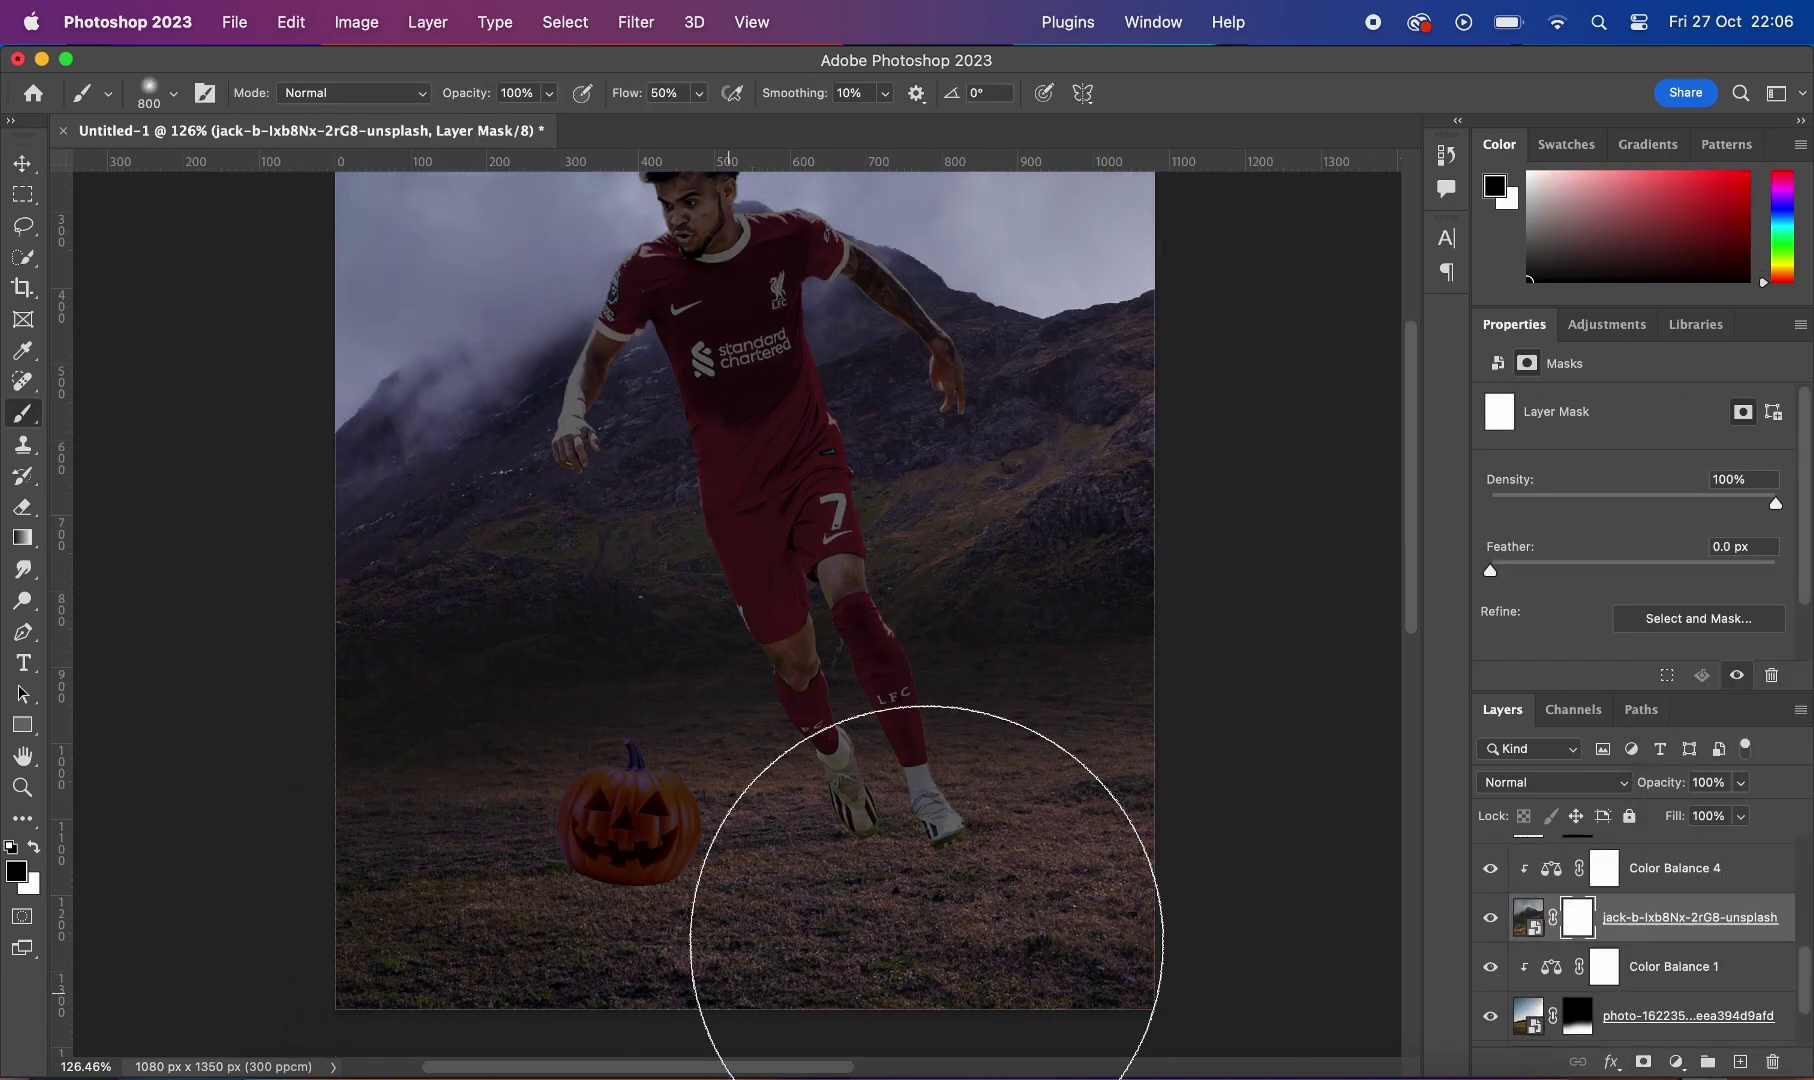
drag(573, 787, 1101, 830)
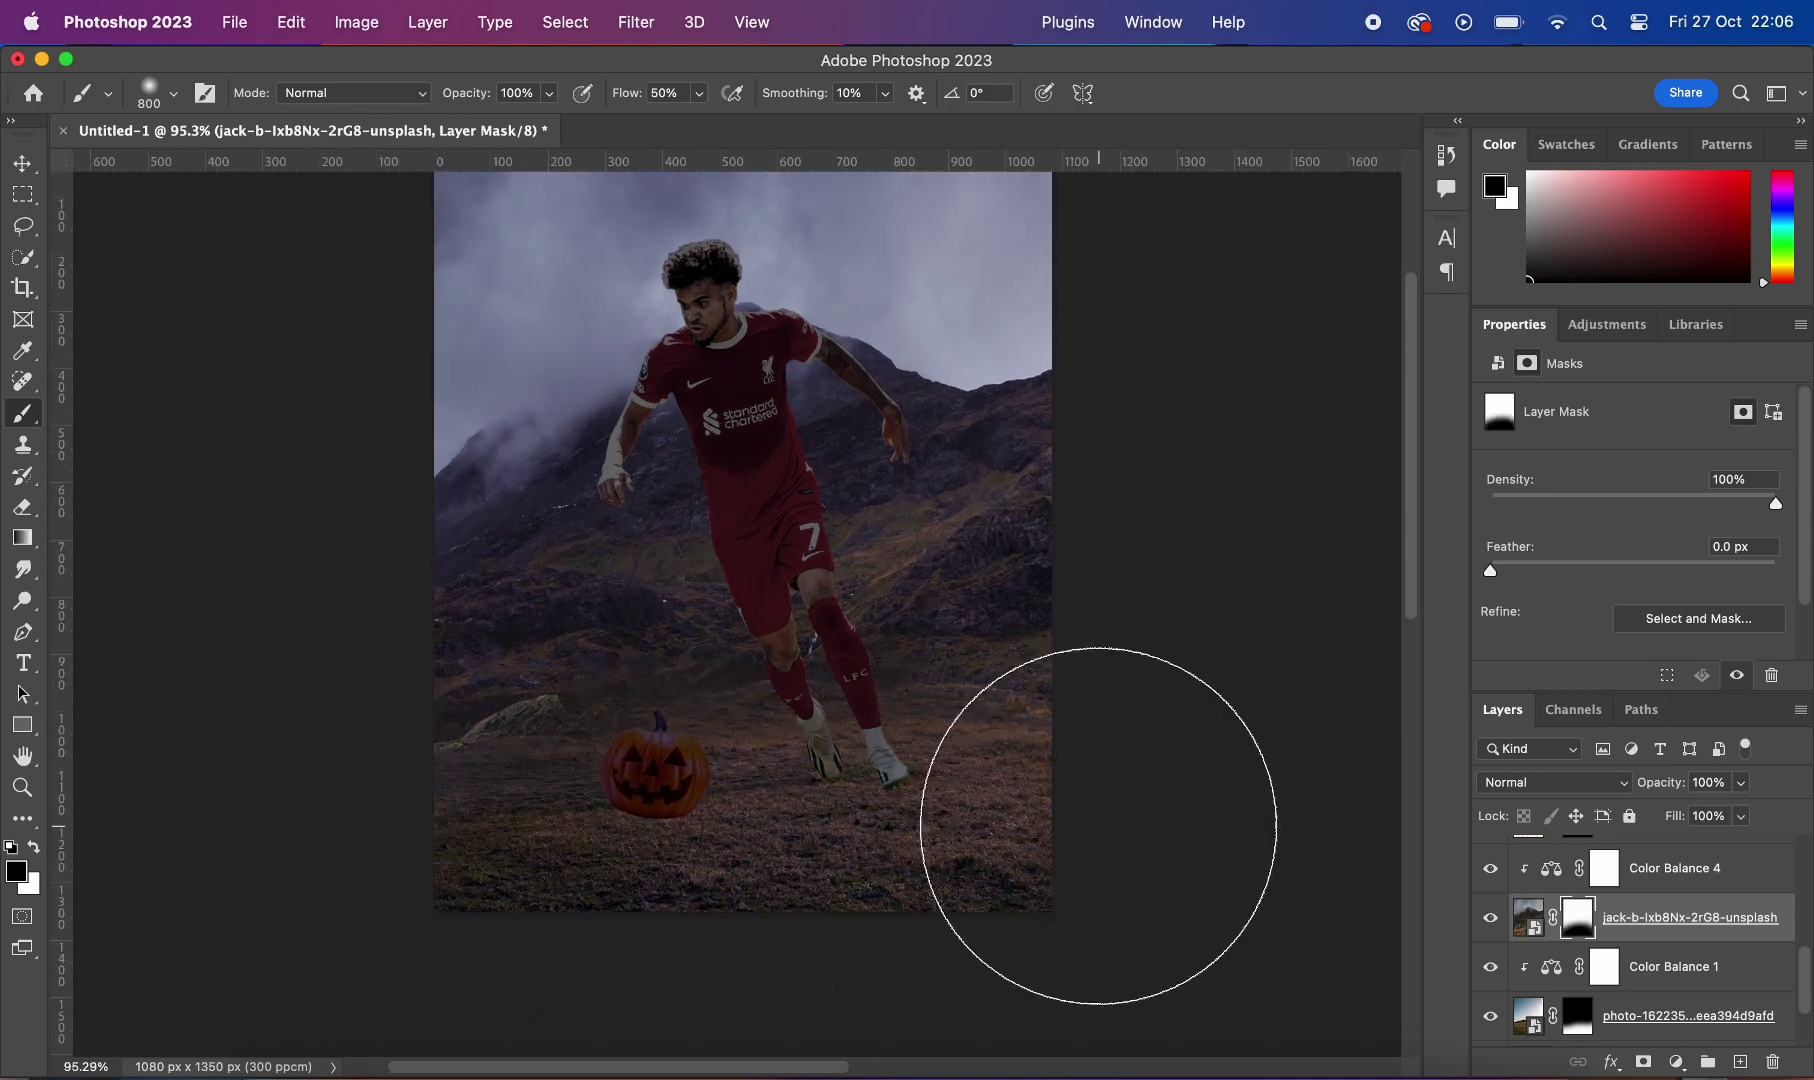
key(bracketleft)
key(bracketleft)
key(bracketleft)
key(x)
scroll(915, 620, up, 1)
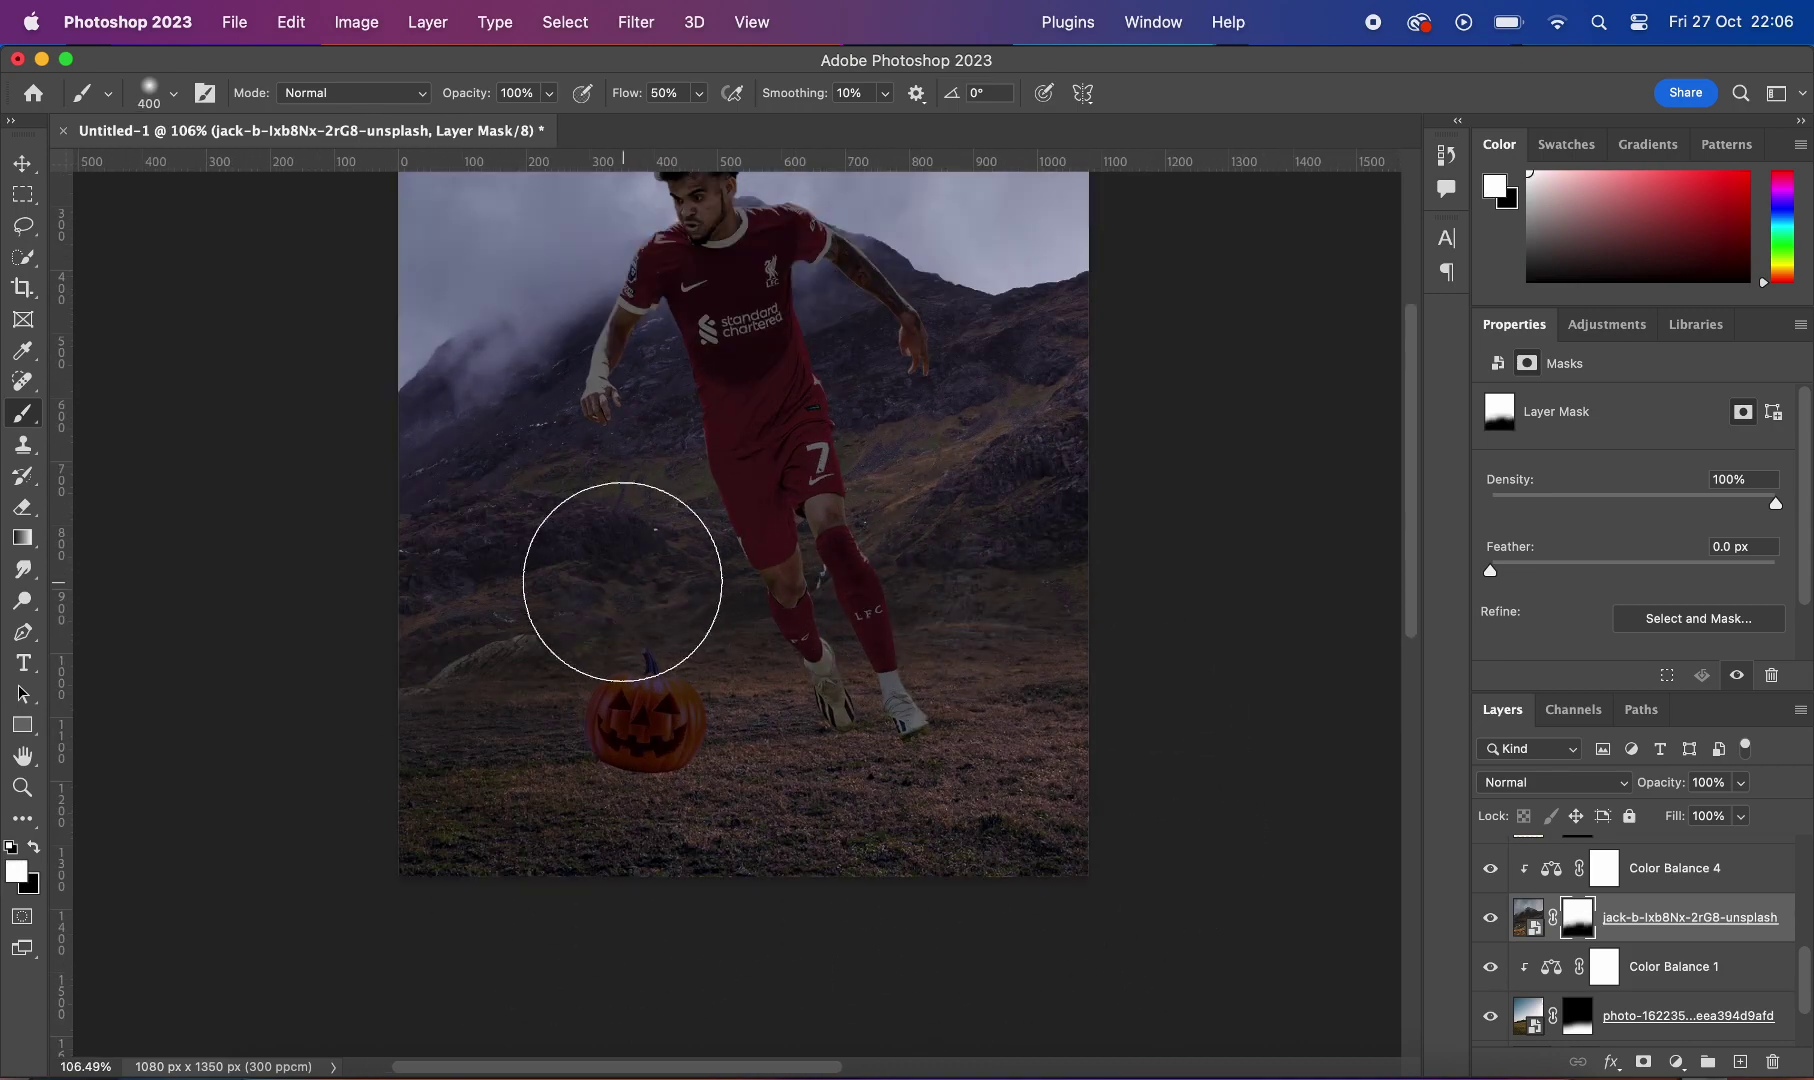
scroll(911, 668, up, 2)
scroll(1174, 769, down, 3)
scroll(1174, 769, up, 2)
key(x)
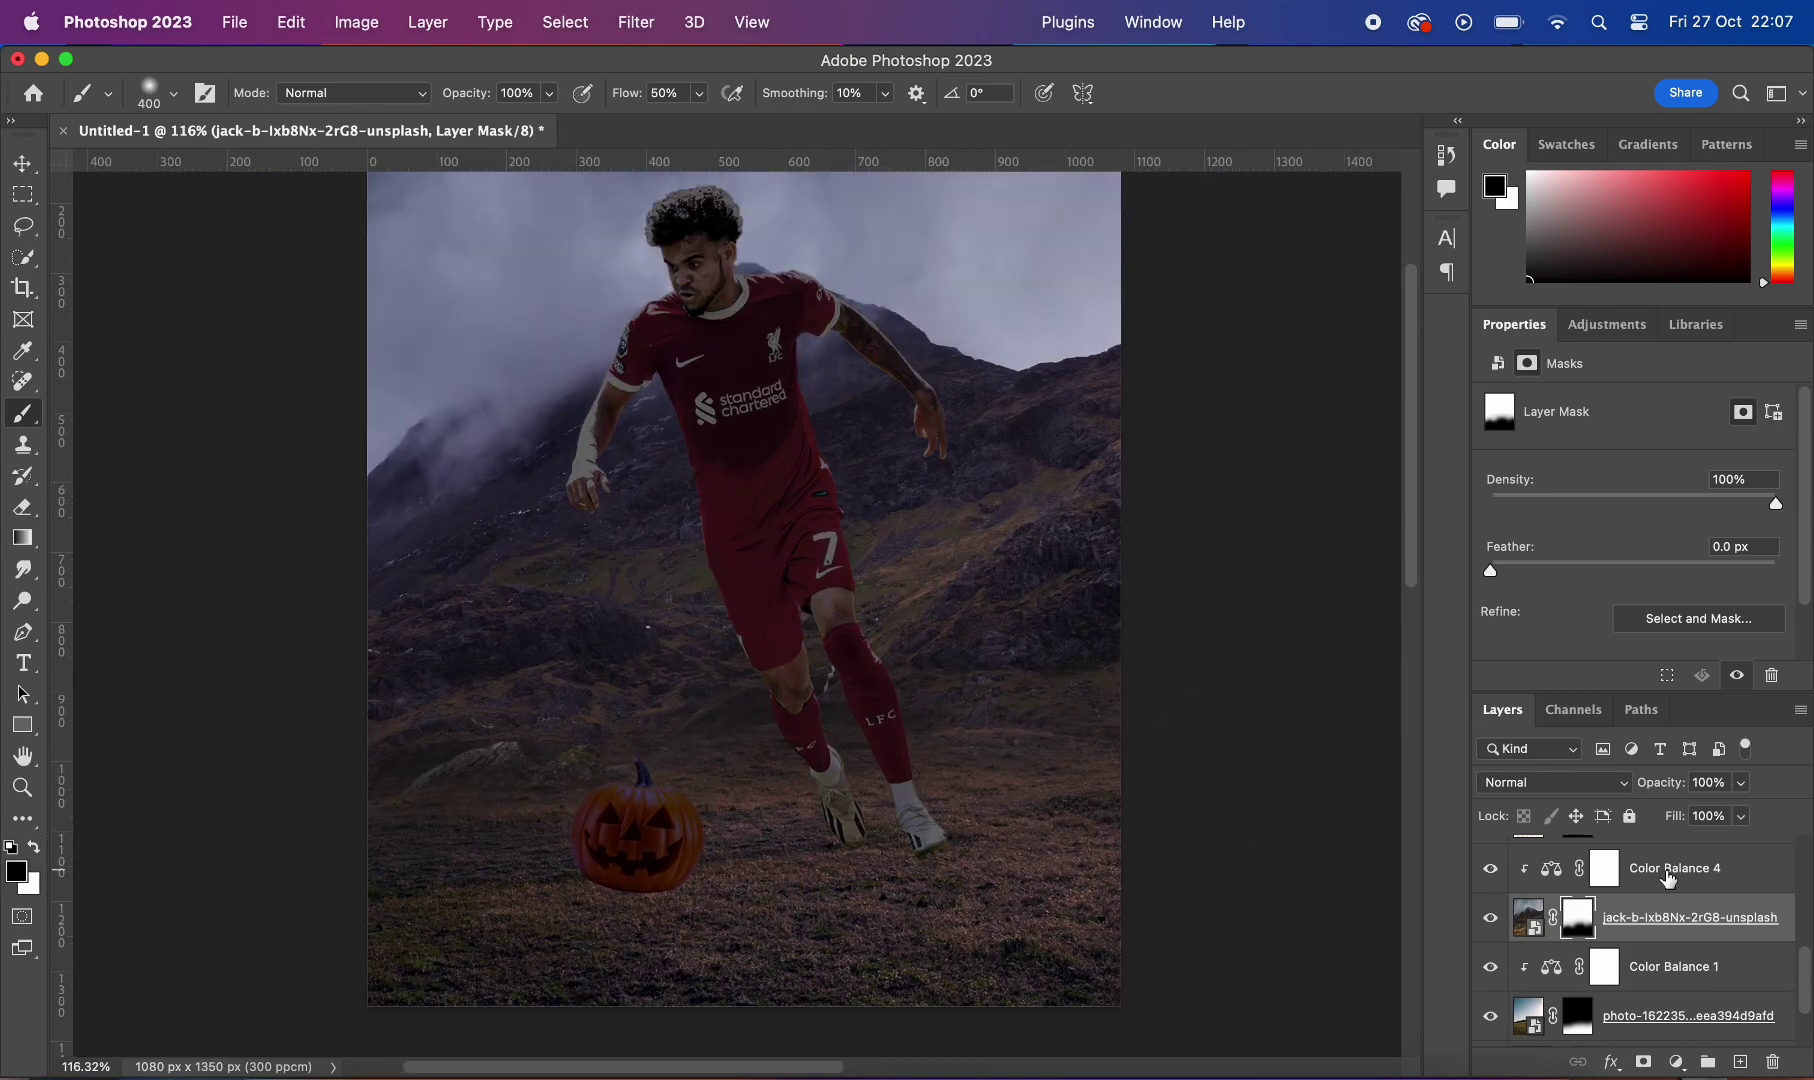
Step: Add an Exposure adjustment darkening the mountain backdrop to -1.62
click(1676, 1062)
click(1650, 870)
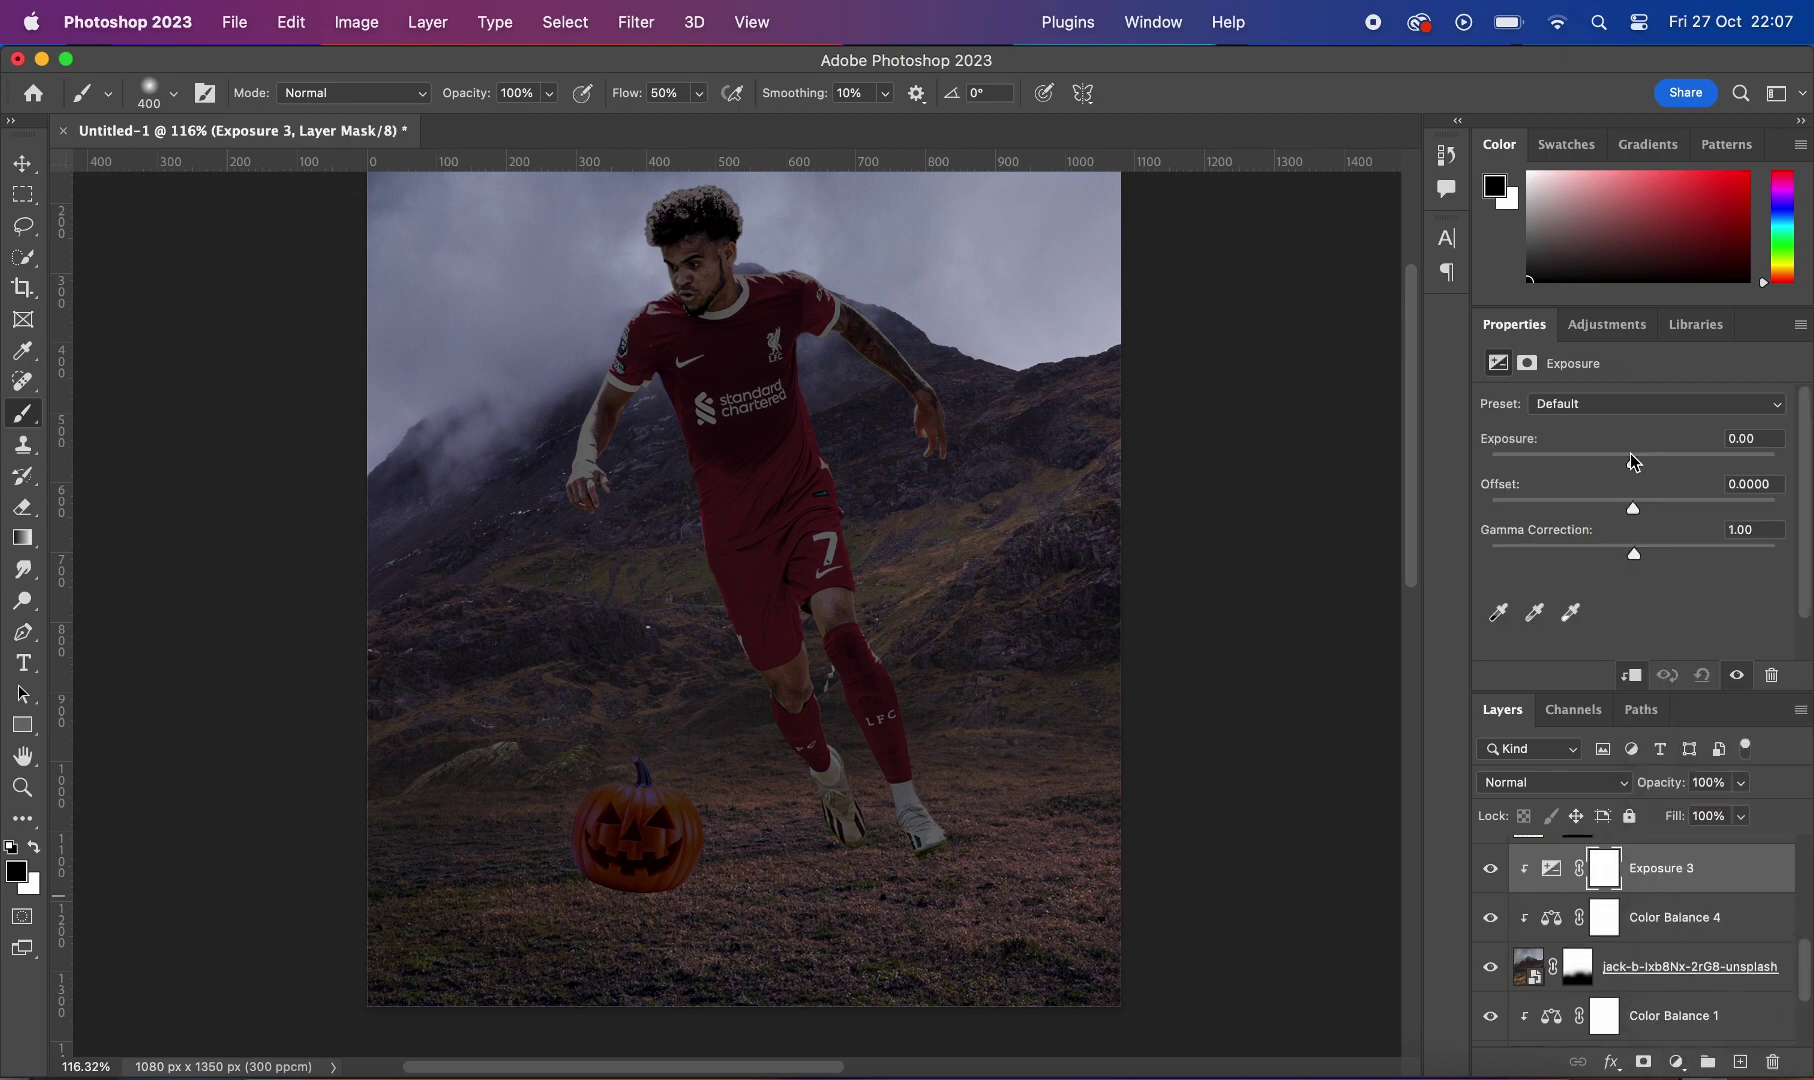
drag(1632, 456, 1598, 462)
scroll(1146, 413, down, 3)
scroll(1146, 437, up, 3)
scroll(1146, 409, down, 3)
scroll(1146, 409, up, 1)
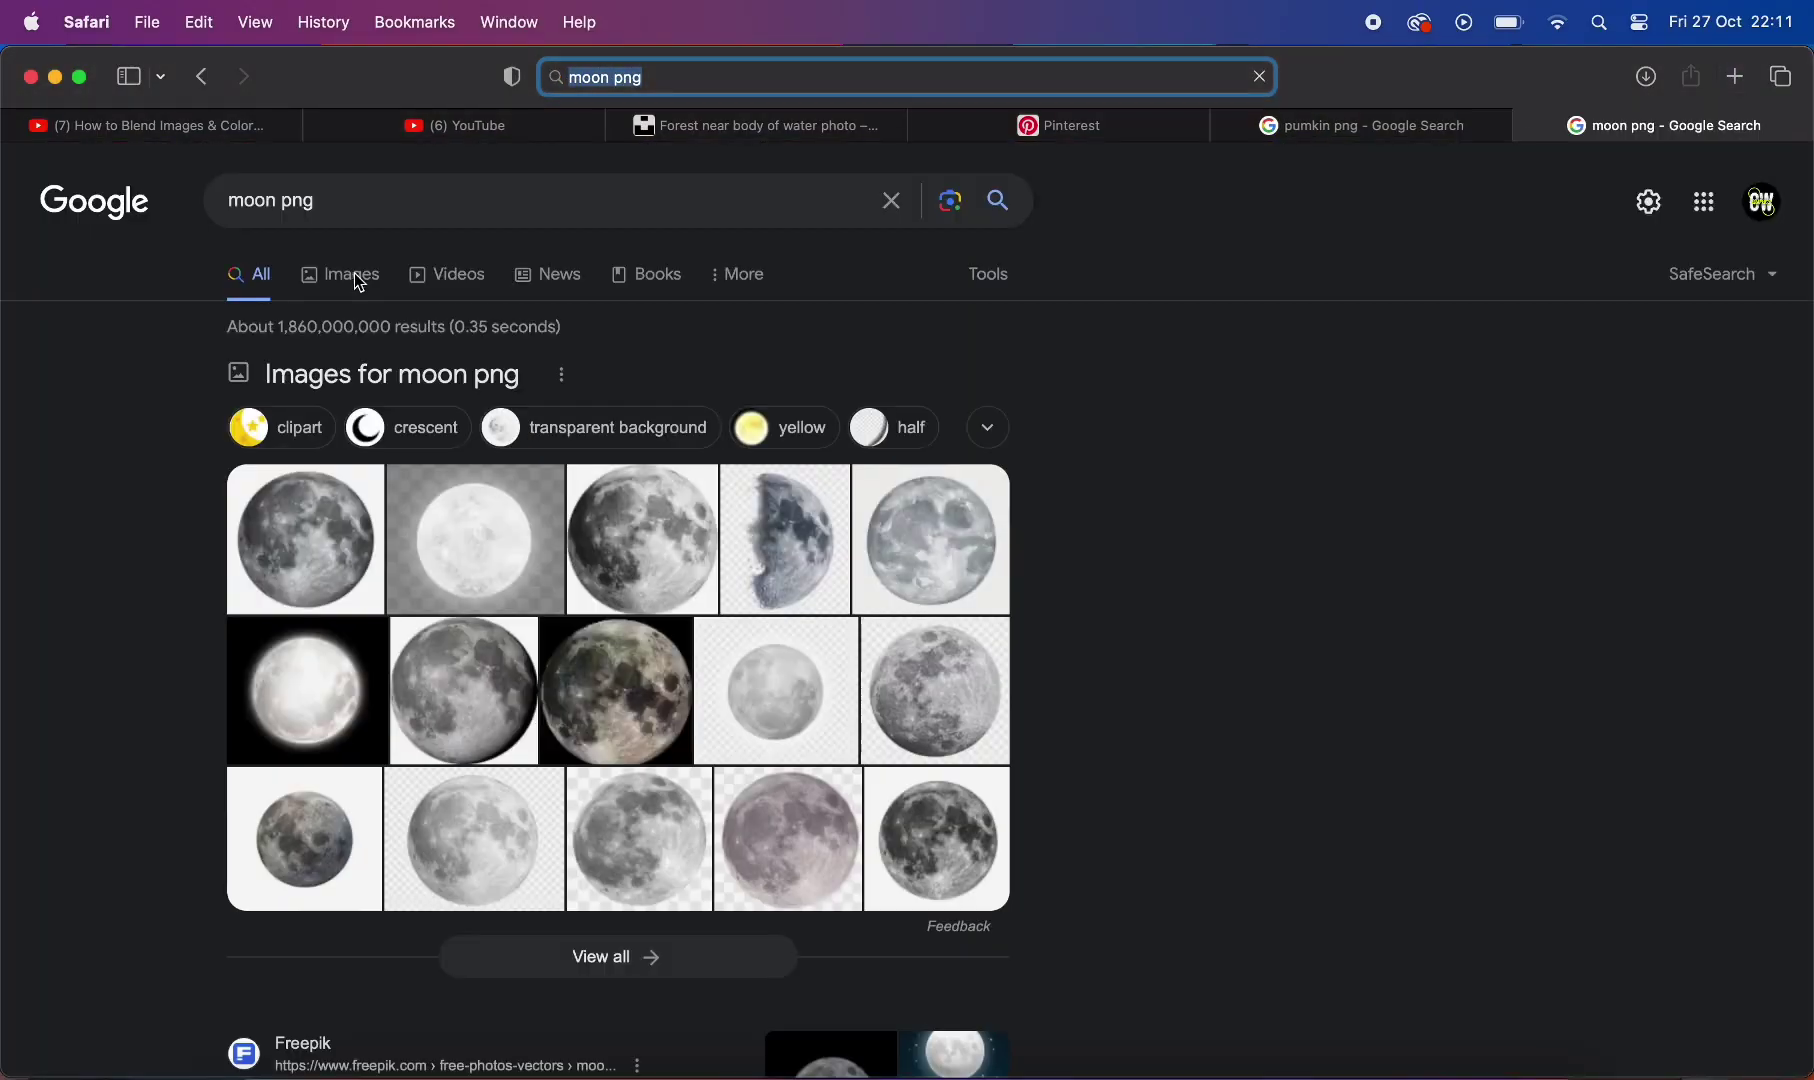
Step: Bring the full-moon image in and move its layer below Color Balance 5
click(354, 278)
click(653, 497)
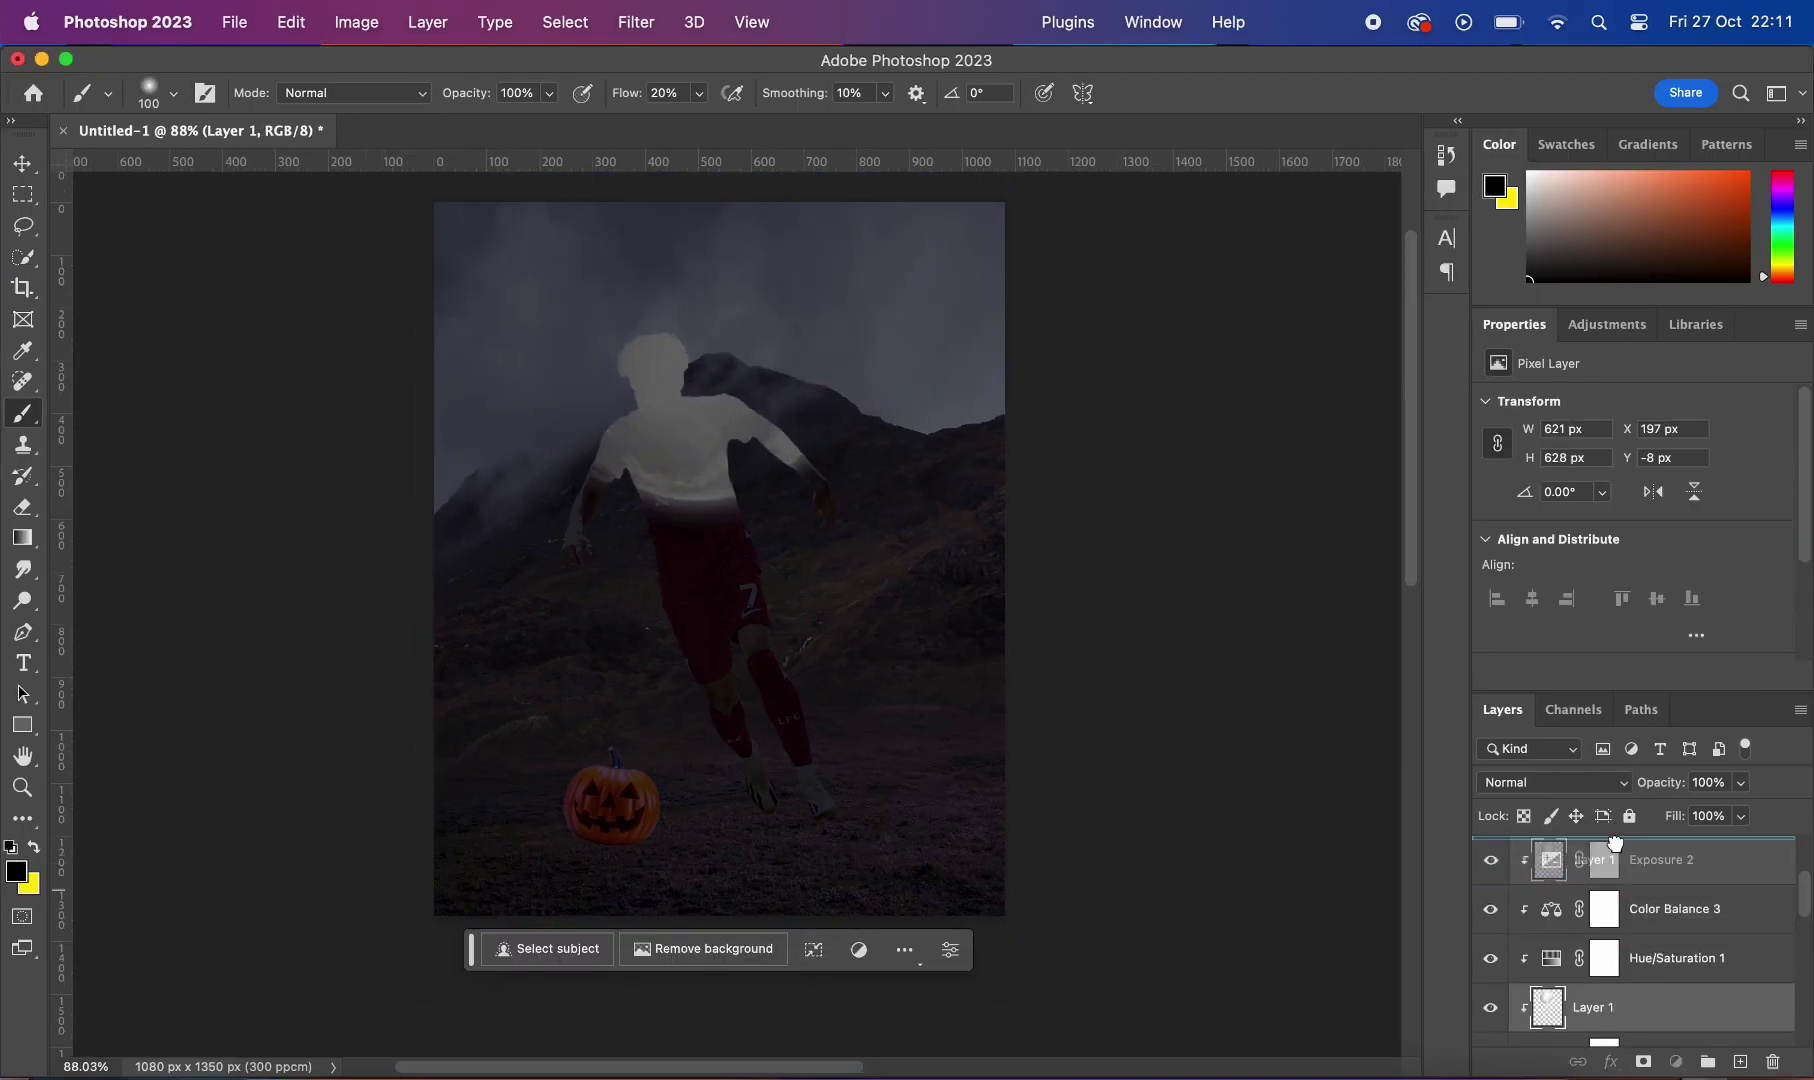
drag(1623, 905, 1623, 935)
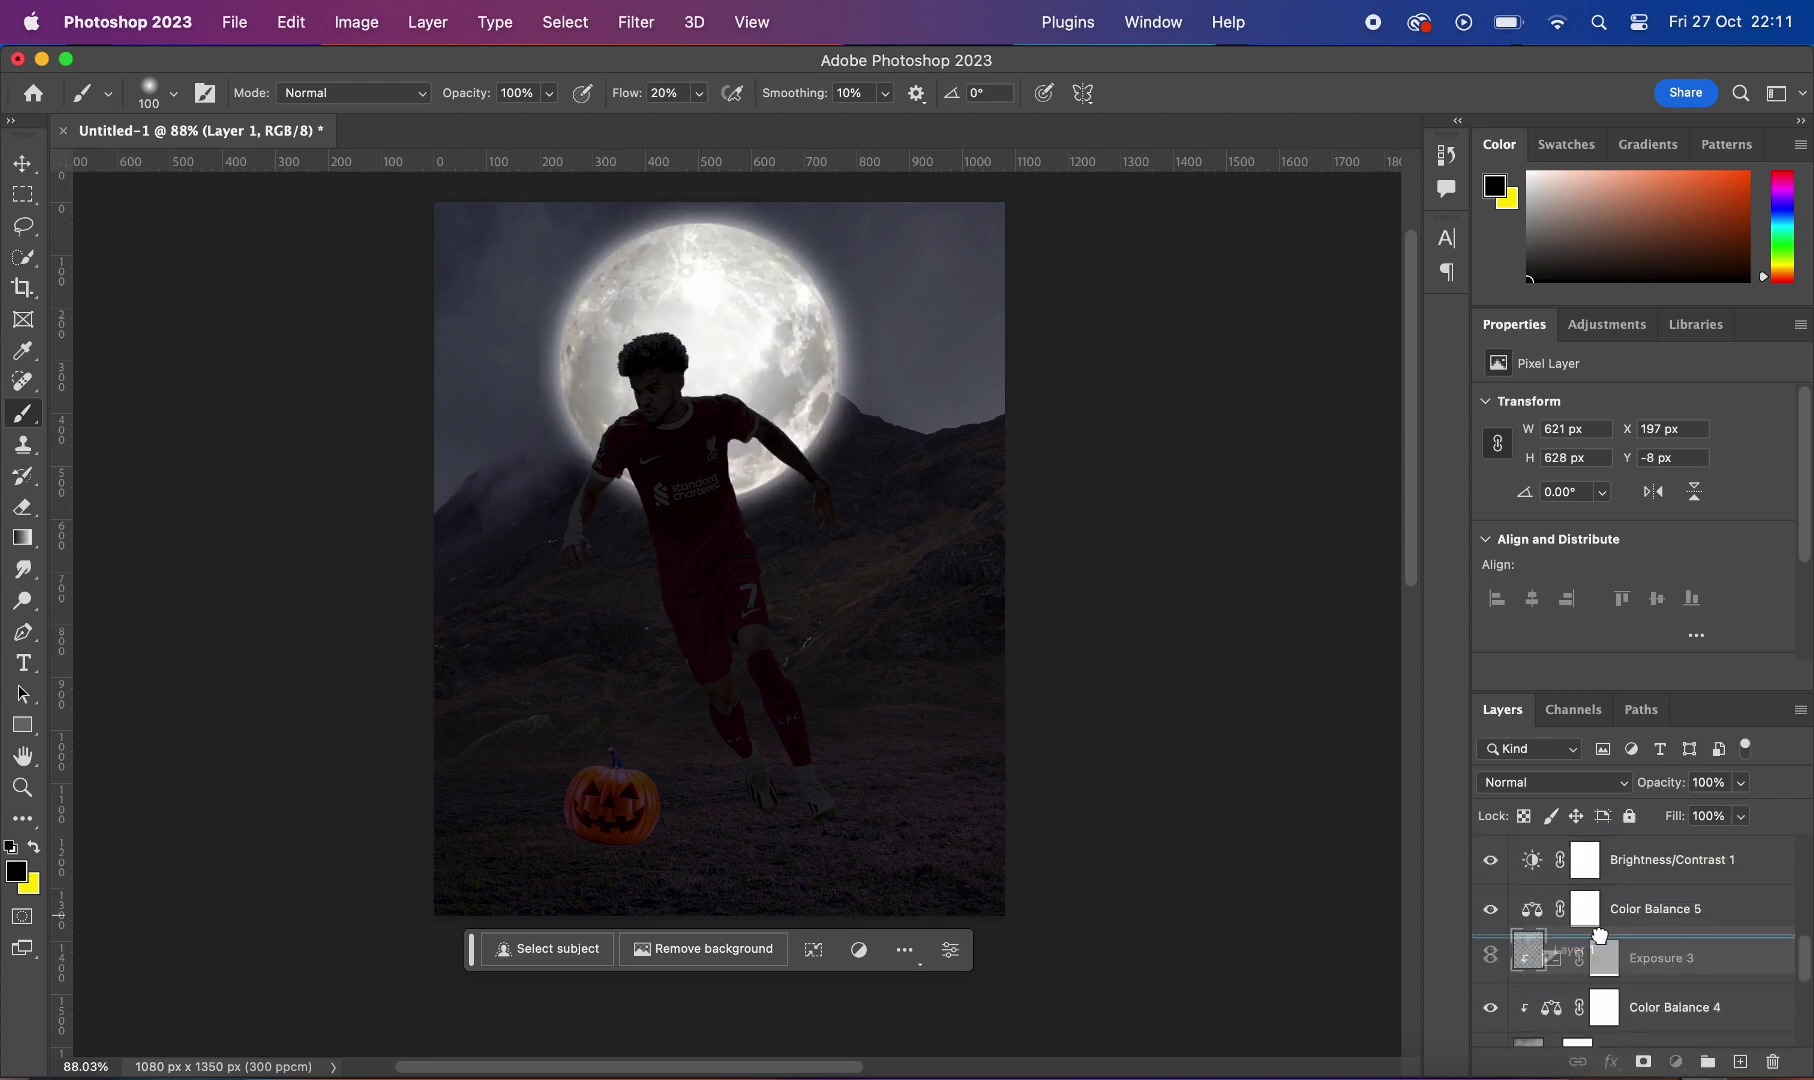
key(super+t)
drag(780, 510, 815, 525)
Step: Commit the moon's transform, set its opacity to 46%, and add a layer mask
scroll(830, 452, up, 5)
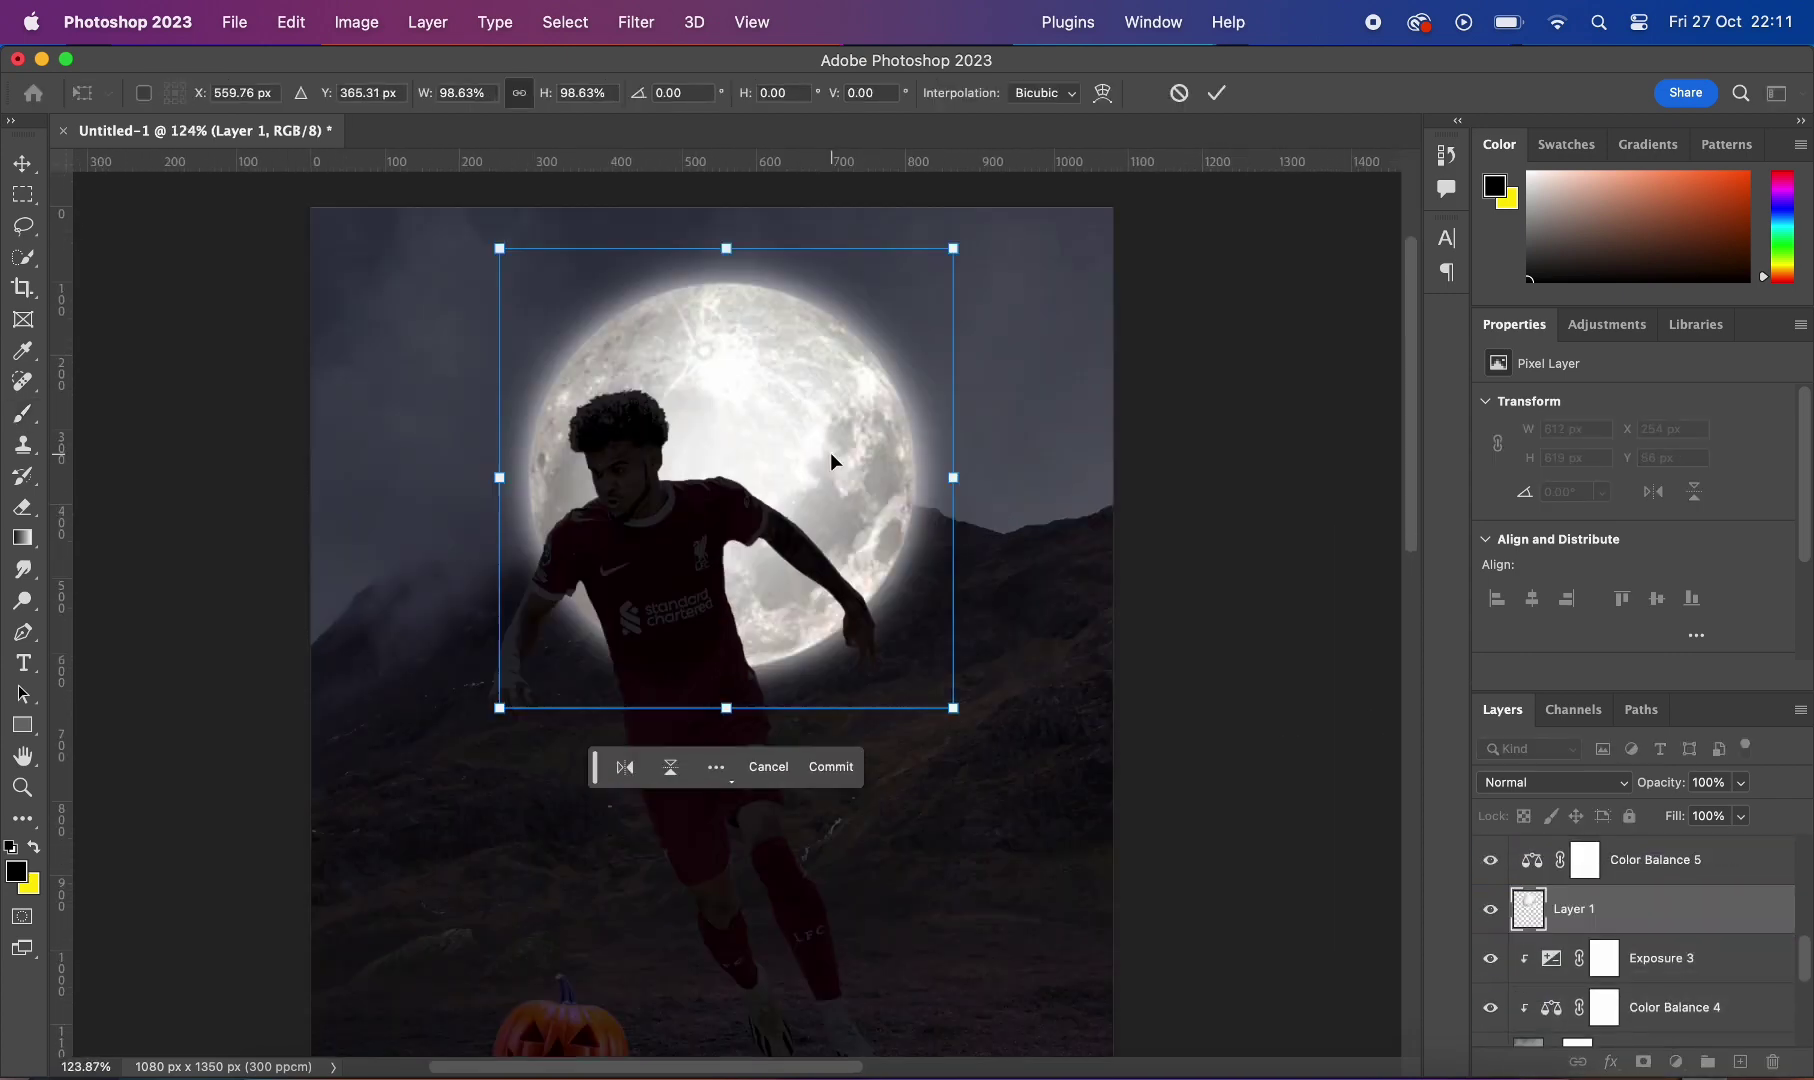
key(Return)
key(b)
drag(1690, 790, 1625, 790)
click(1643, 1062)
scroll(833, 778, up, 3)
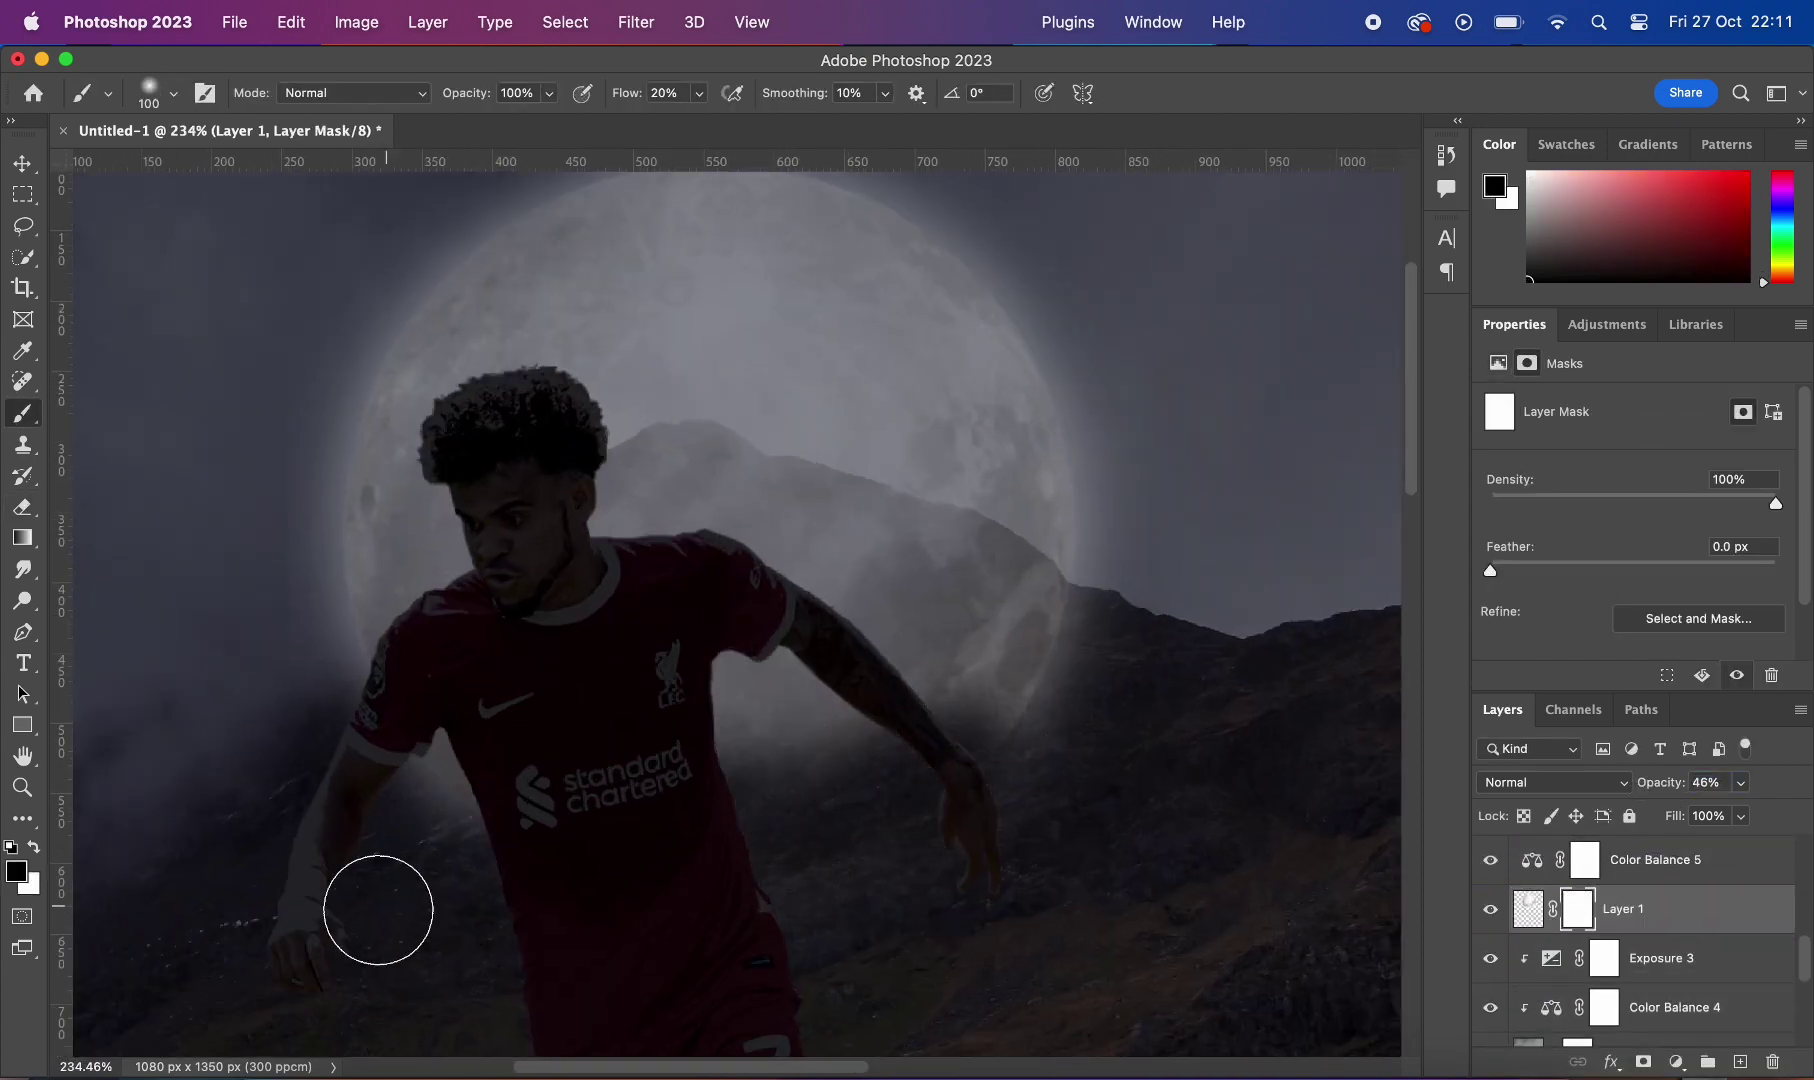
Step: With a hard black brush, mask the moon where it overlaps the mountain
right_click(950, 355)
scroll(900, 600, up, 2)
drag(1100, 760, 734, 617)
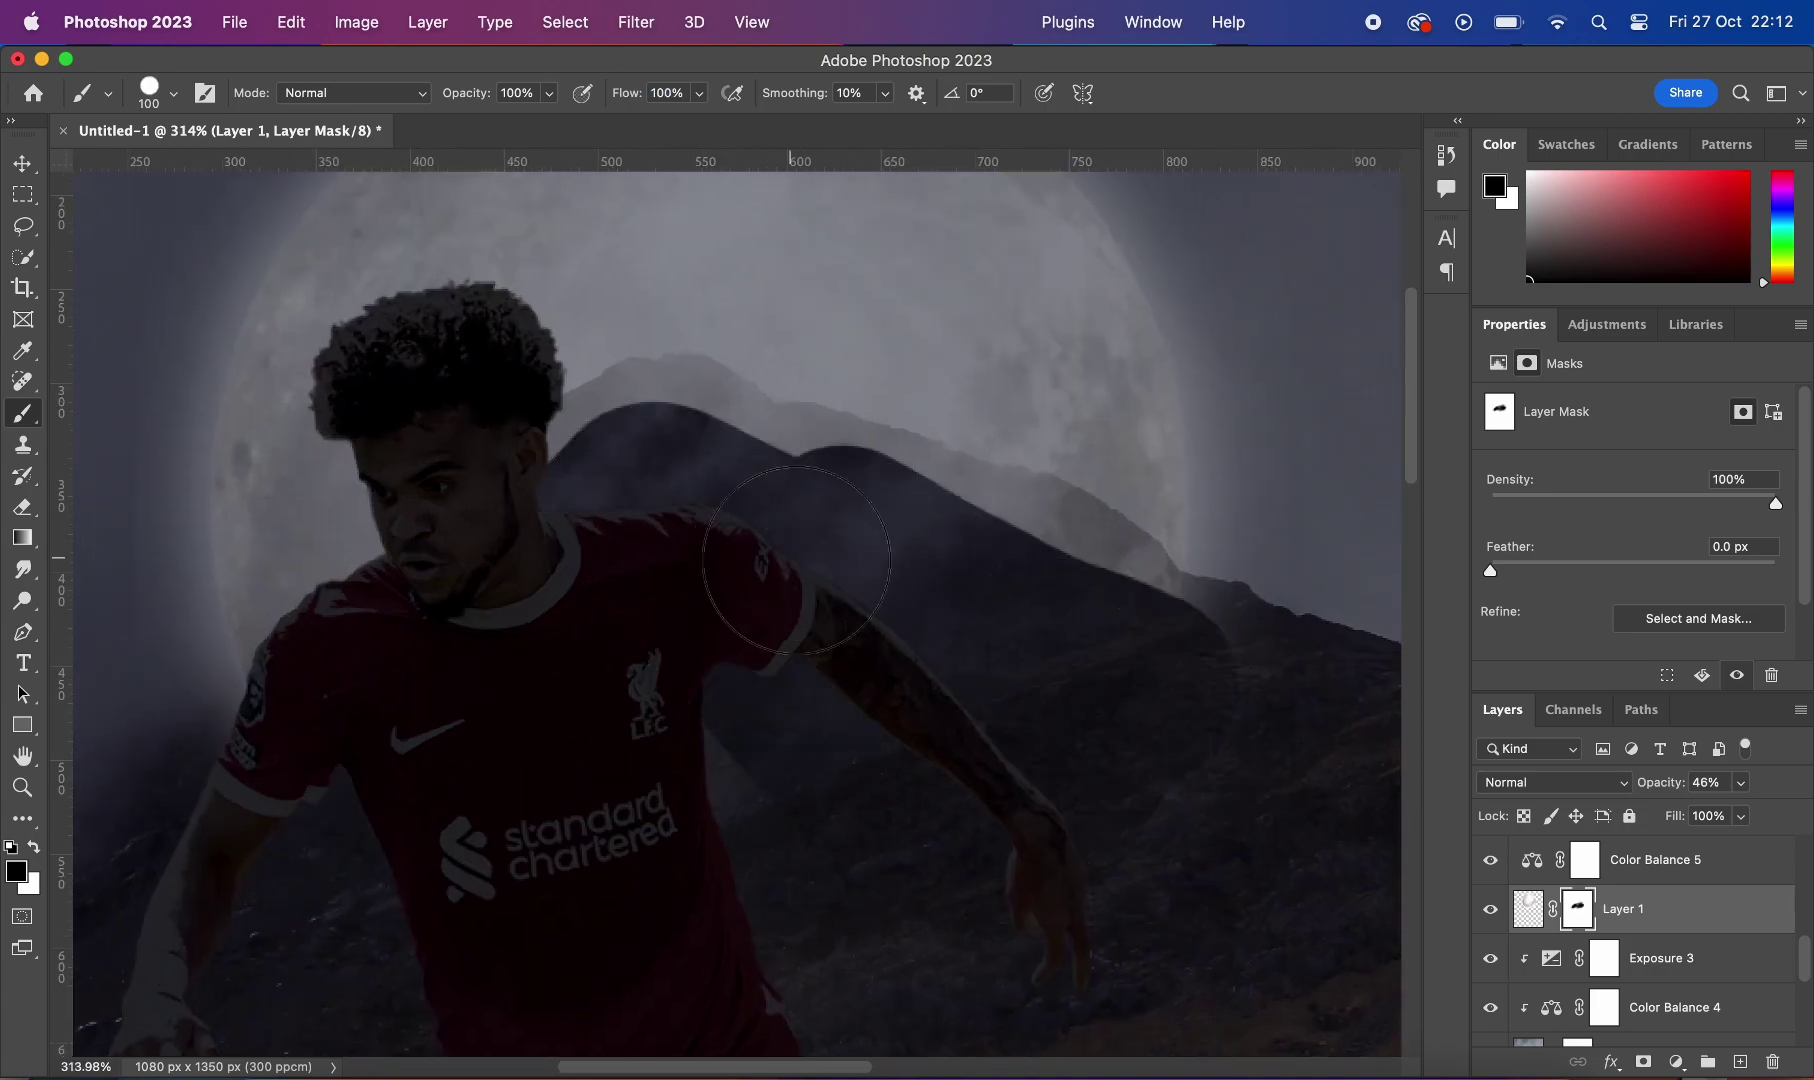
scroll(900, 620, down, 5)
scroll(1180, 620, up, 5)
scroll(1000, 900, up, 3)
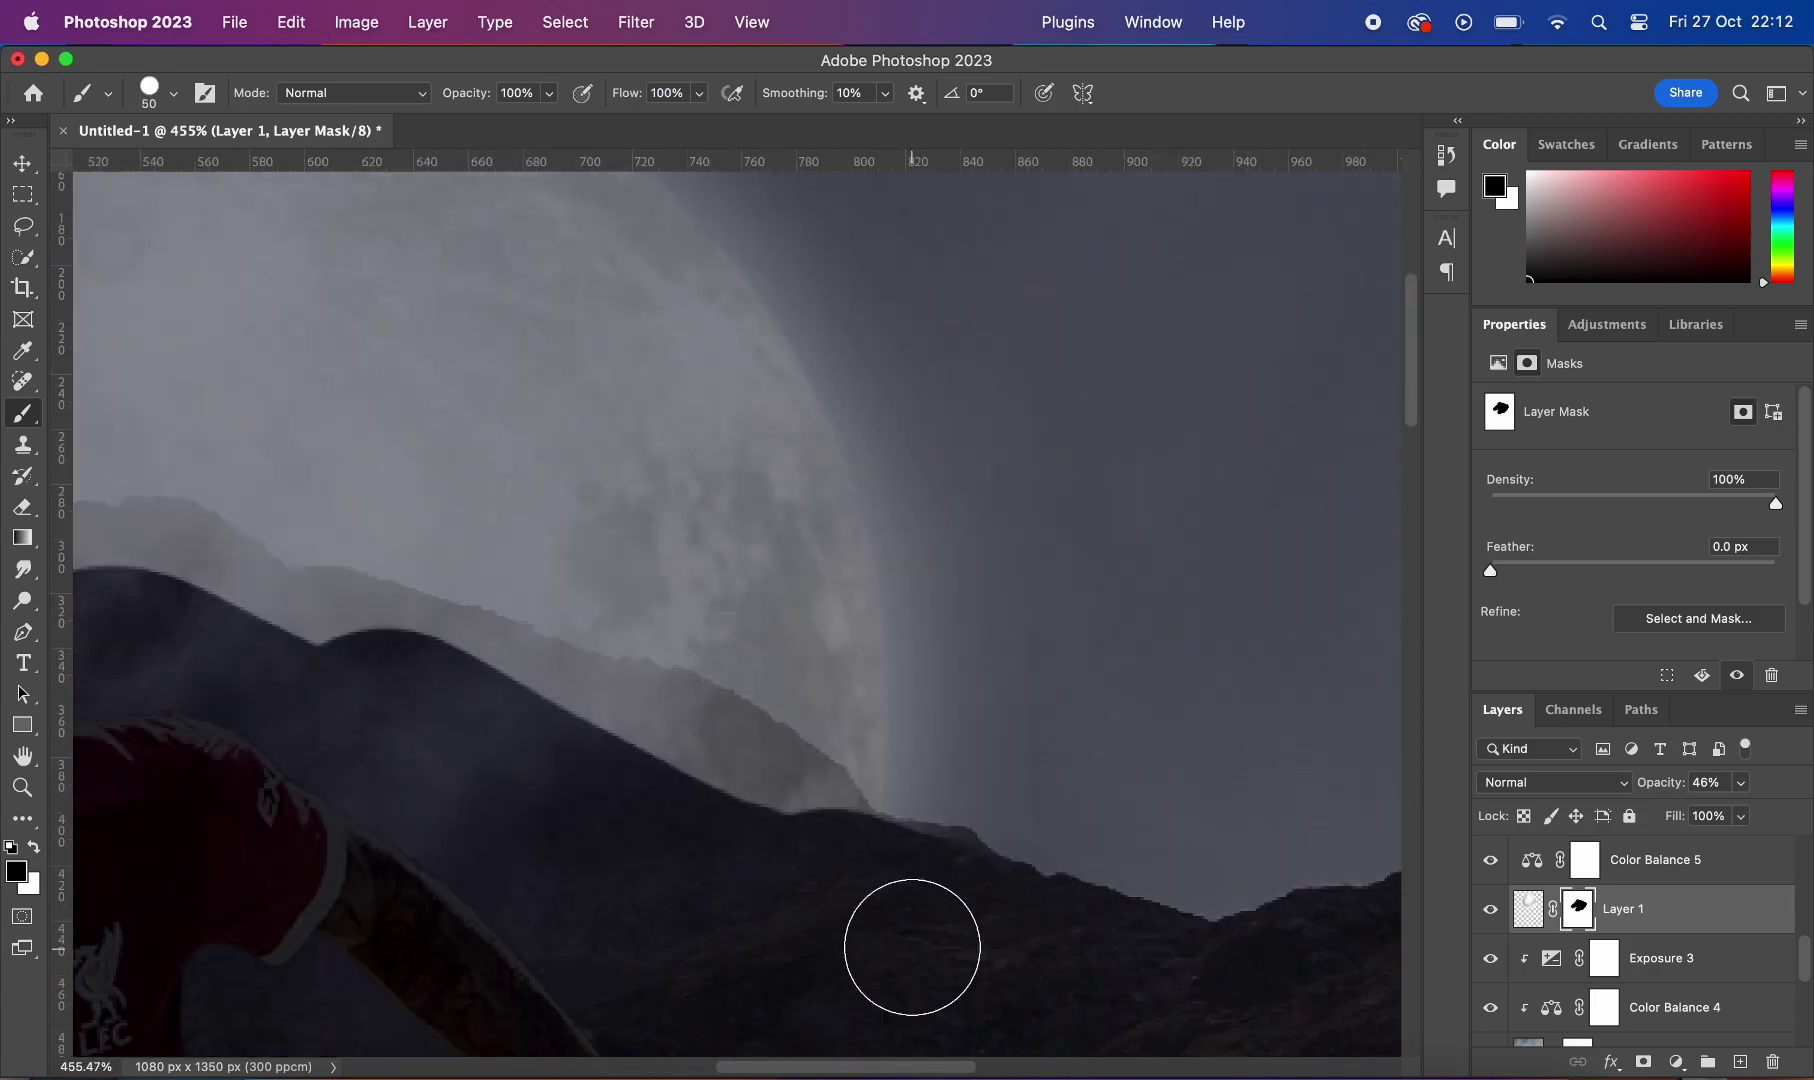
scroll(900, 900, up, 3)
key(bracketleft)
key(bracketleft)
key(bracketleft)
scroll(728, 558, left, 5)
scroll(728, 558, up, 1)
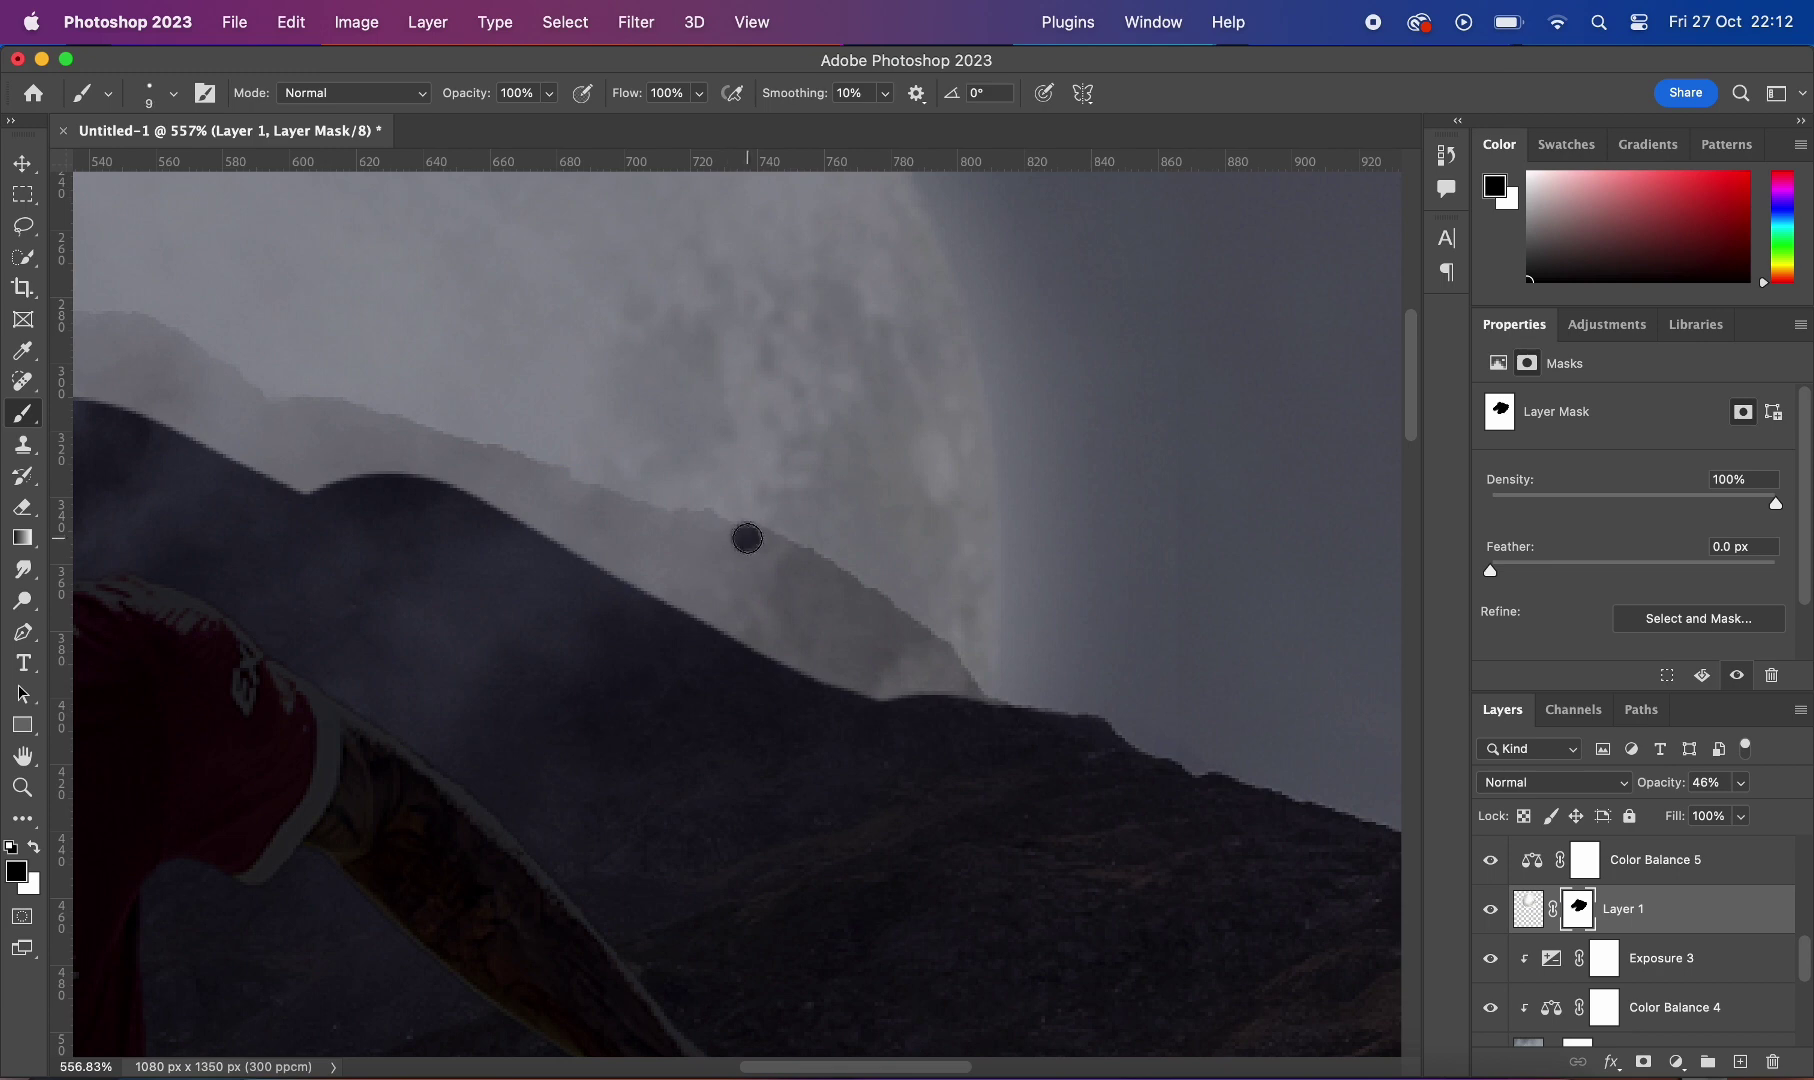
Step: Extend the moon's mask along the ridge gaps and beside the player's hair
drag(951, 679, 970, 700)
scroll(588, 540, left, 5)
scroll(588, 540, up, 1)
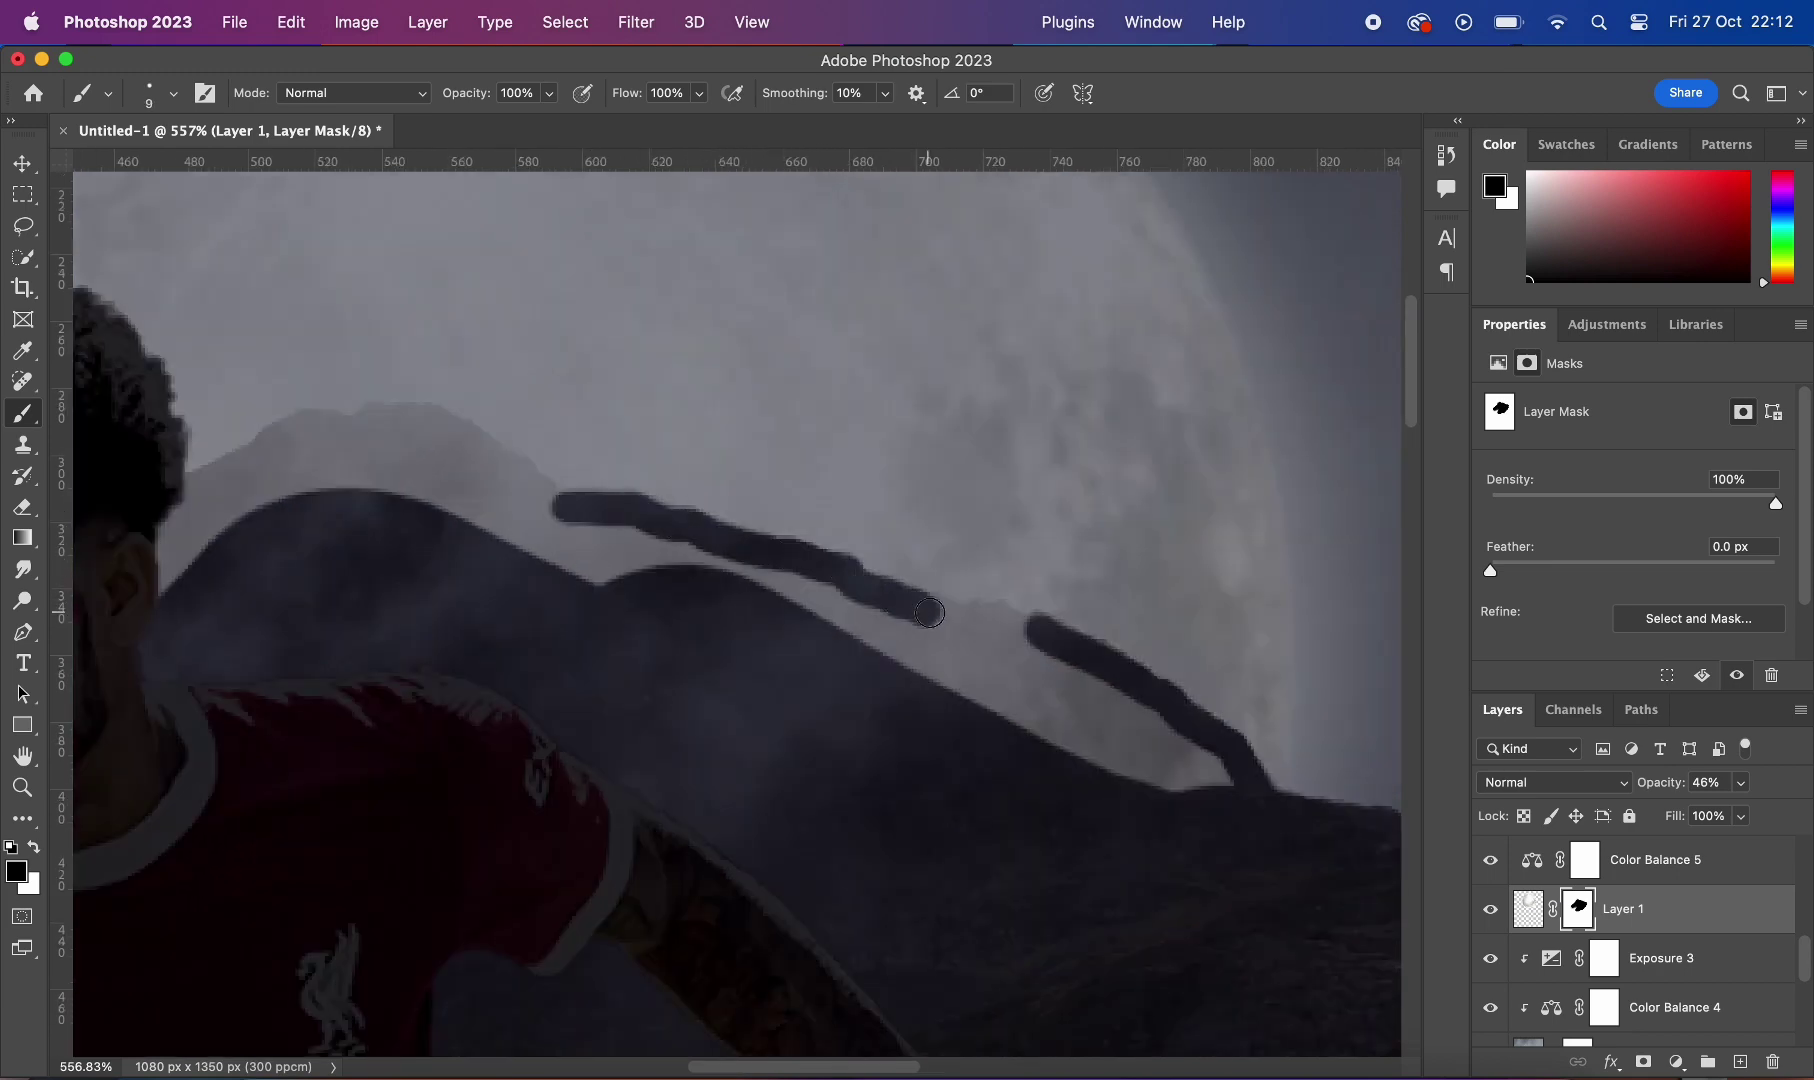
drag(996, 620, 1030, 630)
scroll(672, 578, left, 4)
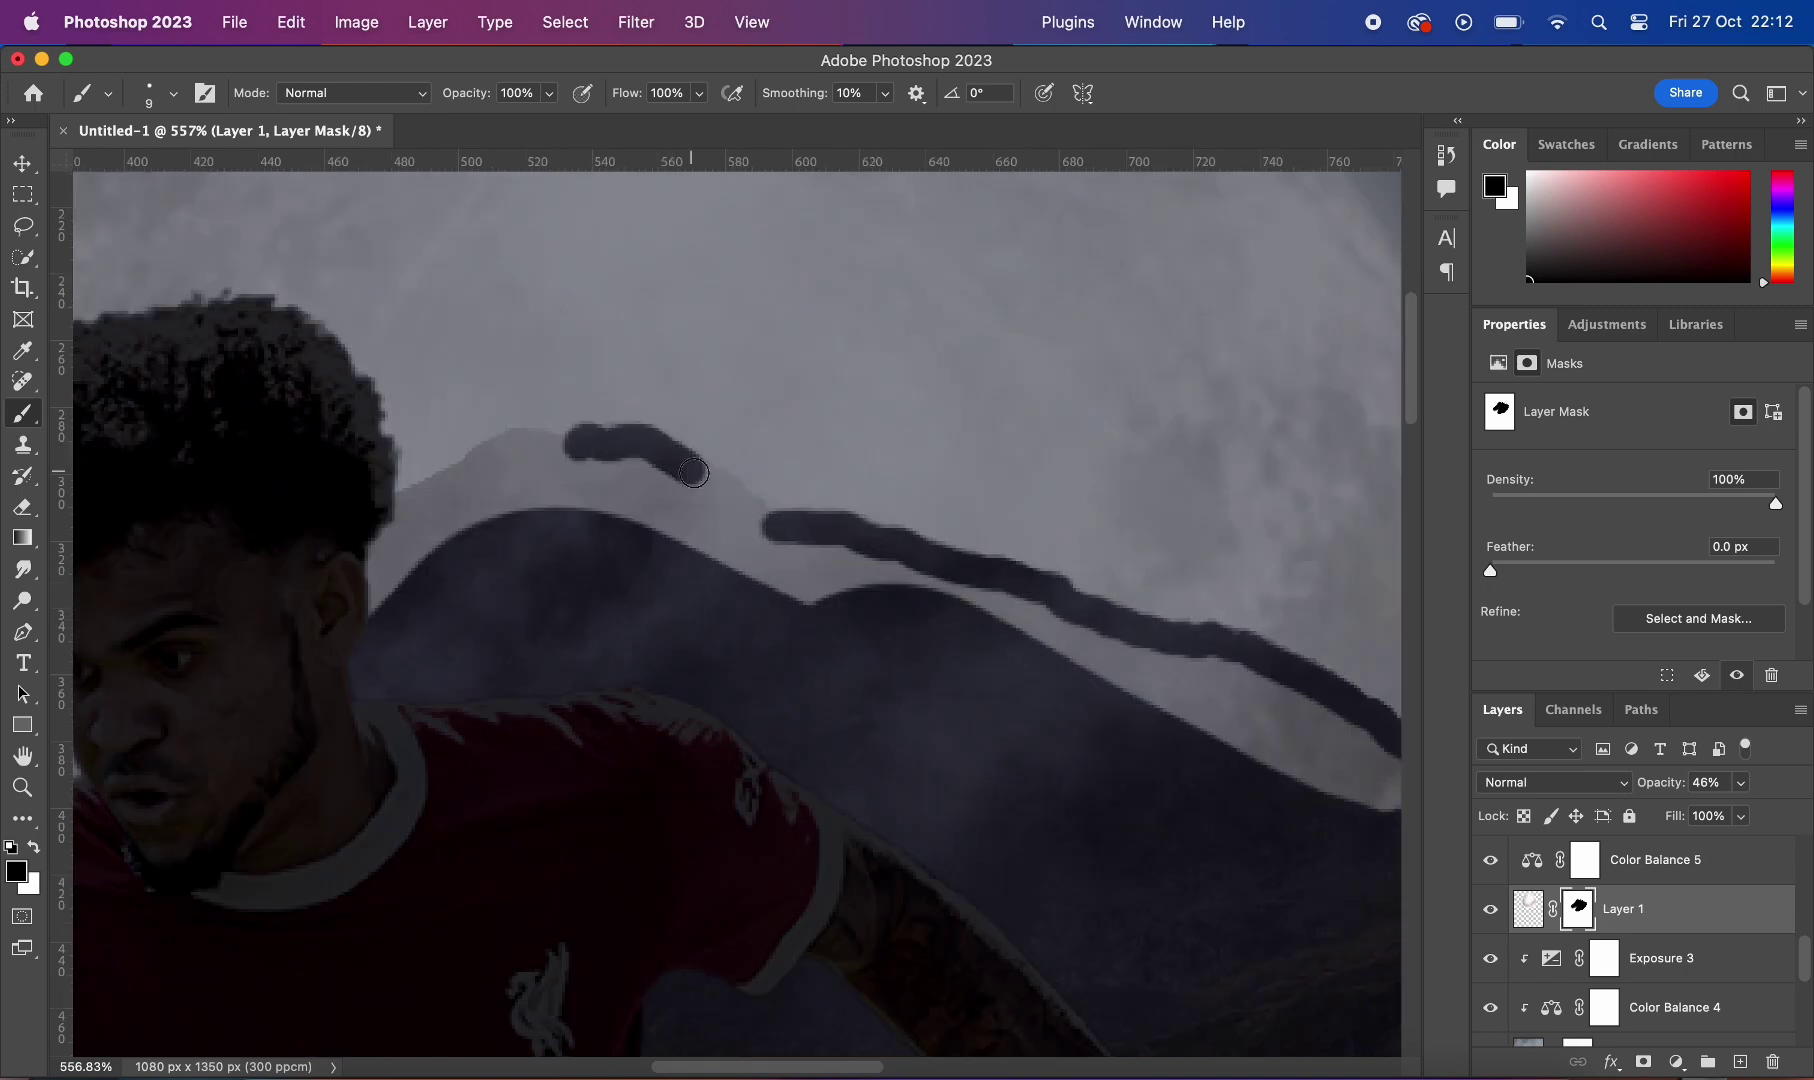
scroll(767, 545, left, 5)
scroll(767, 545, up, 1)
drag(686, 530, 709, 519)
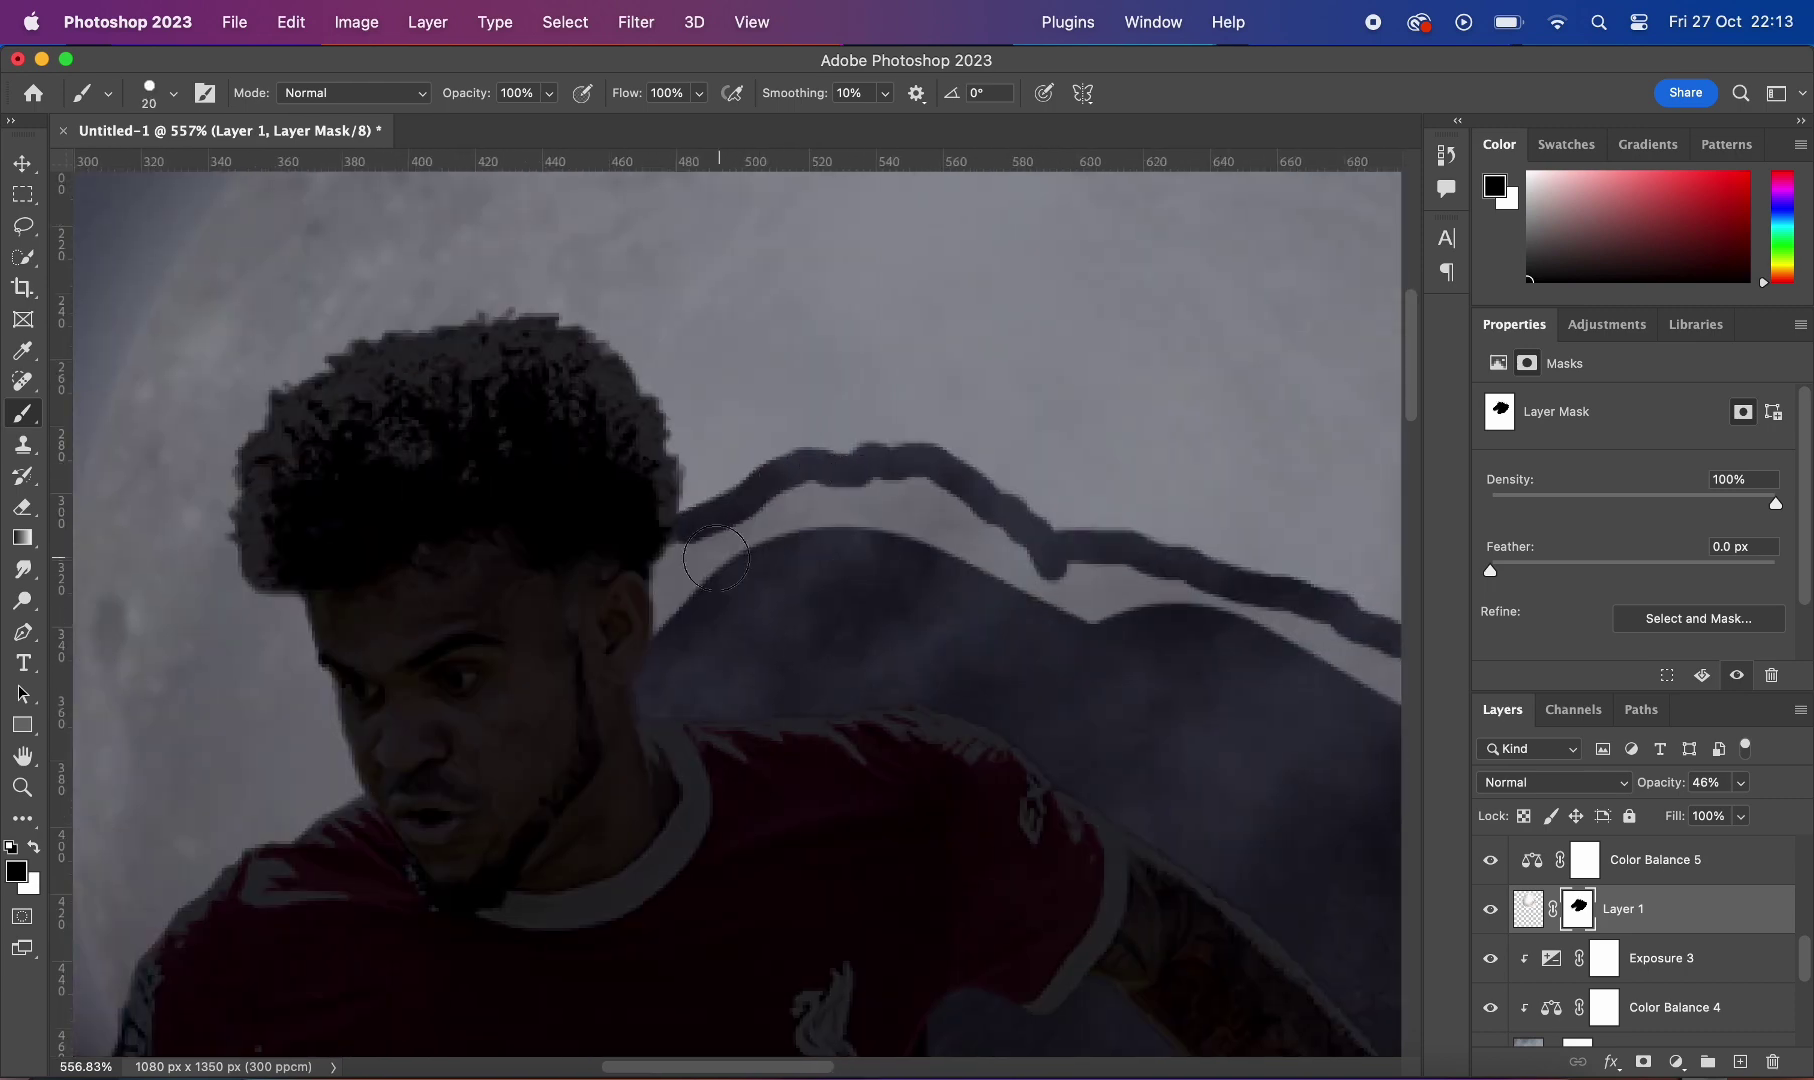
Step: Restore the moon layer to 100% opacity and enlarge the brush slightly
scroll(1100, 580, right, 2)
scroll(1012, 567, right, 5)
scroll(1037, 635, down, 3)
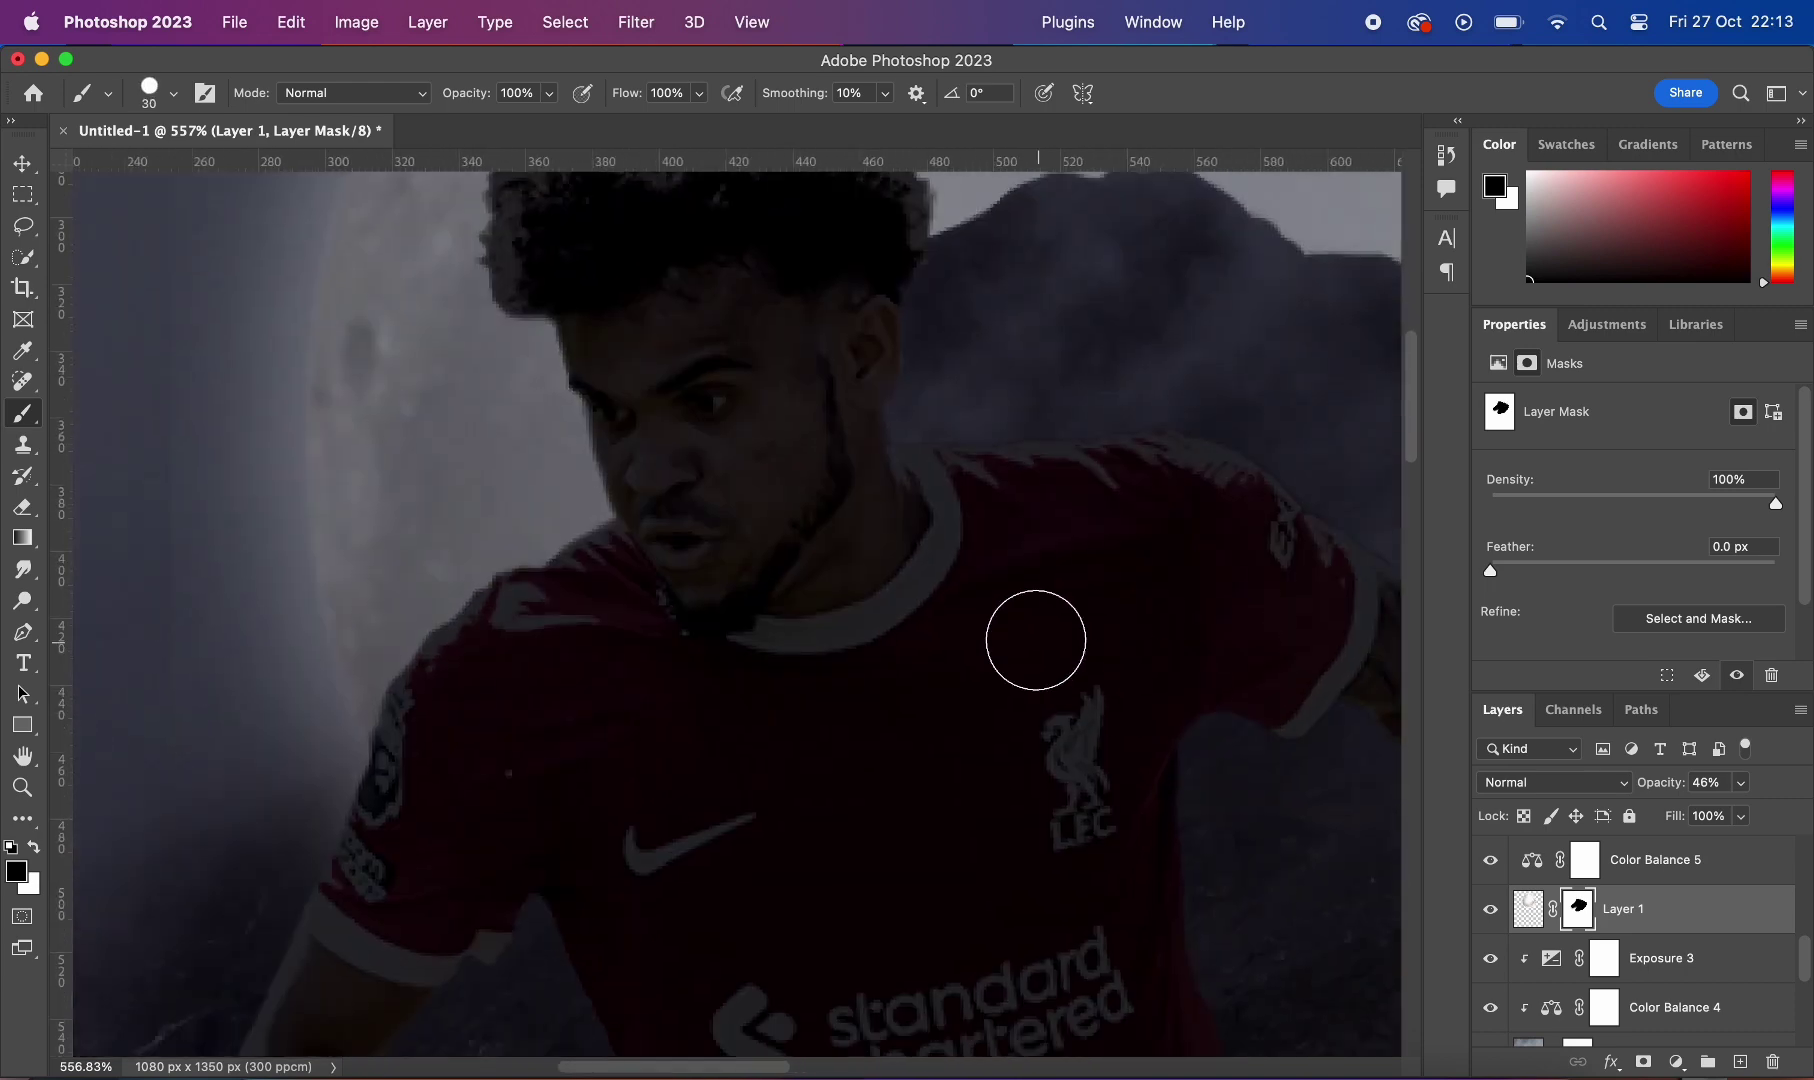
scroll(768, 577, right, 2)
scroll(768, 577, down, 3)
drag(1661, 782, 1720, 782)
scroll(700, 600, down, 3)
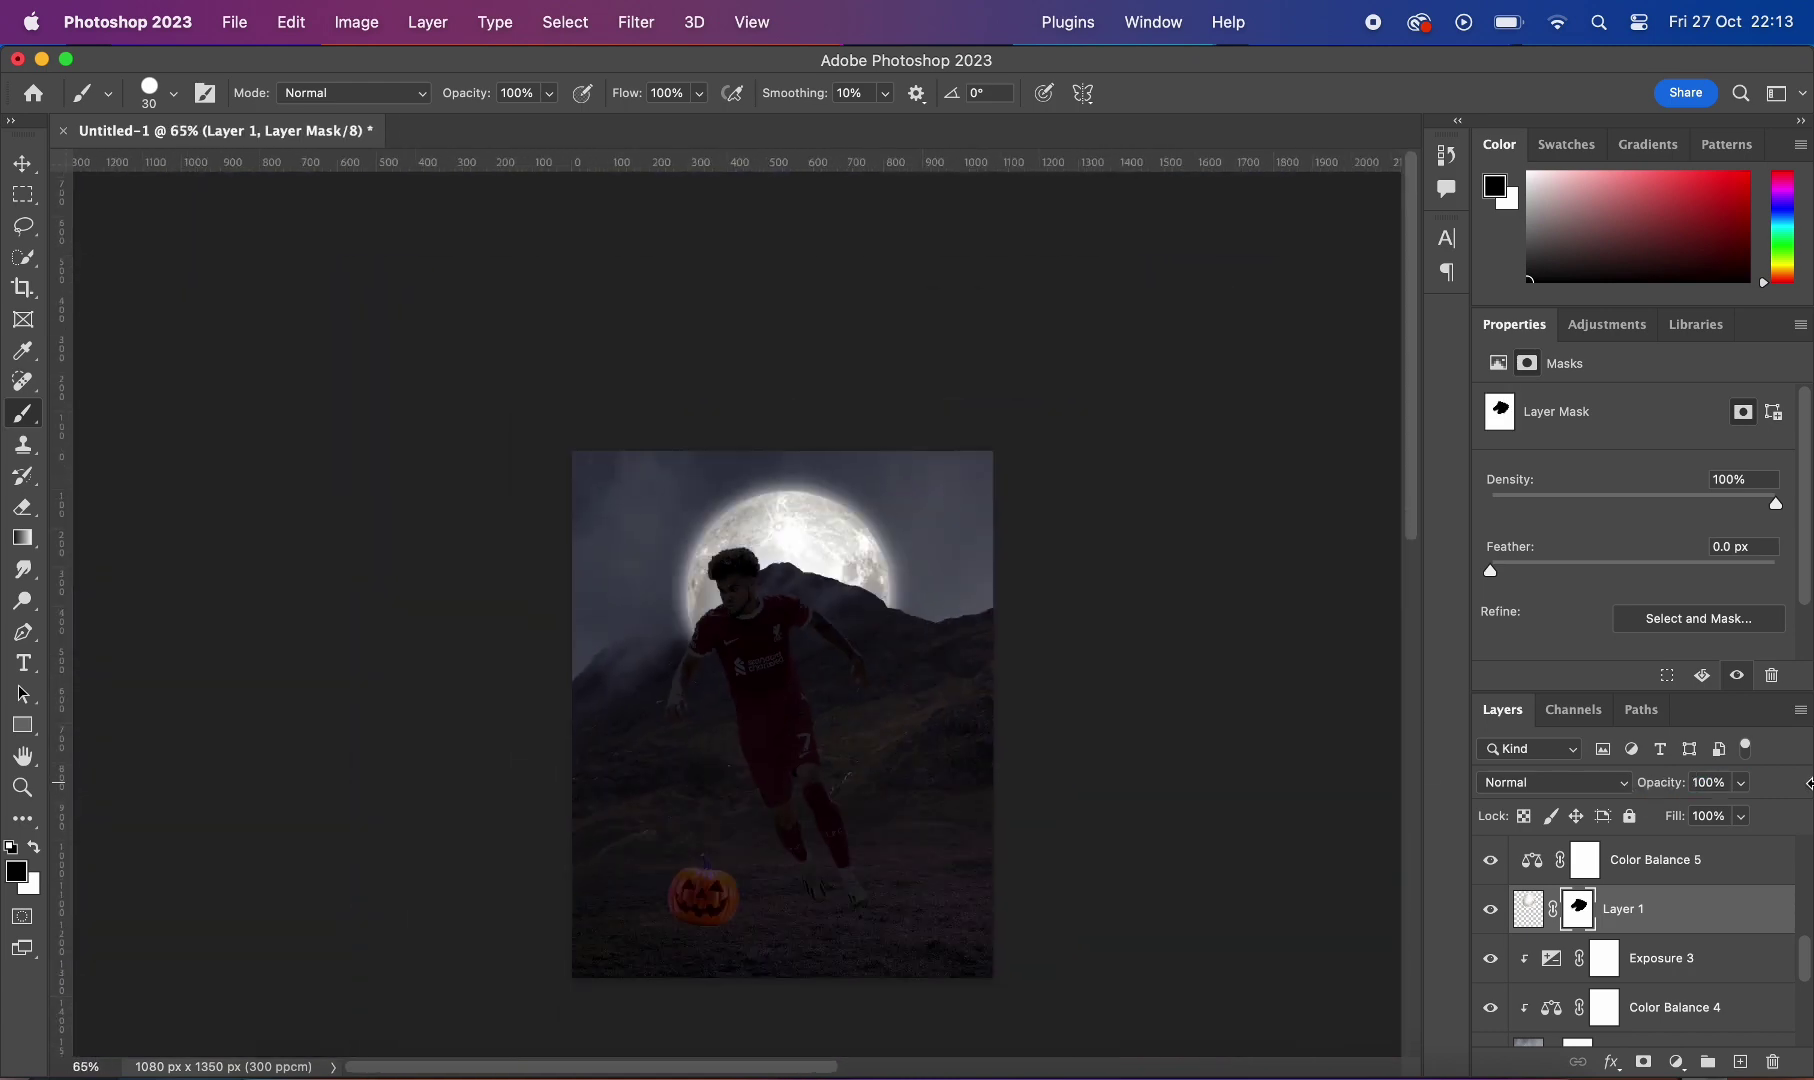
scroll(666, 610, up, 6)
key(bracketright)
scroll(400, 364, down, 3)
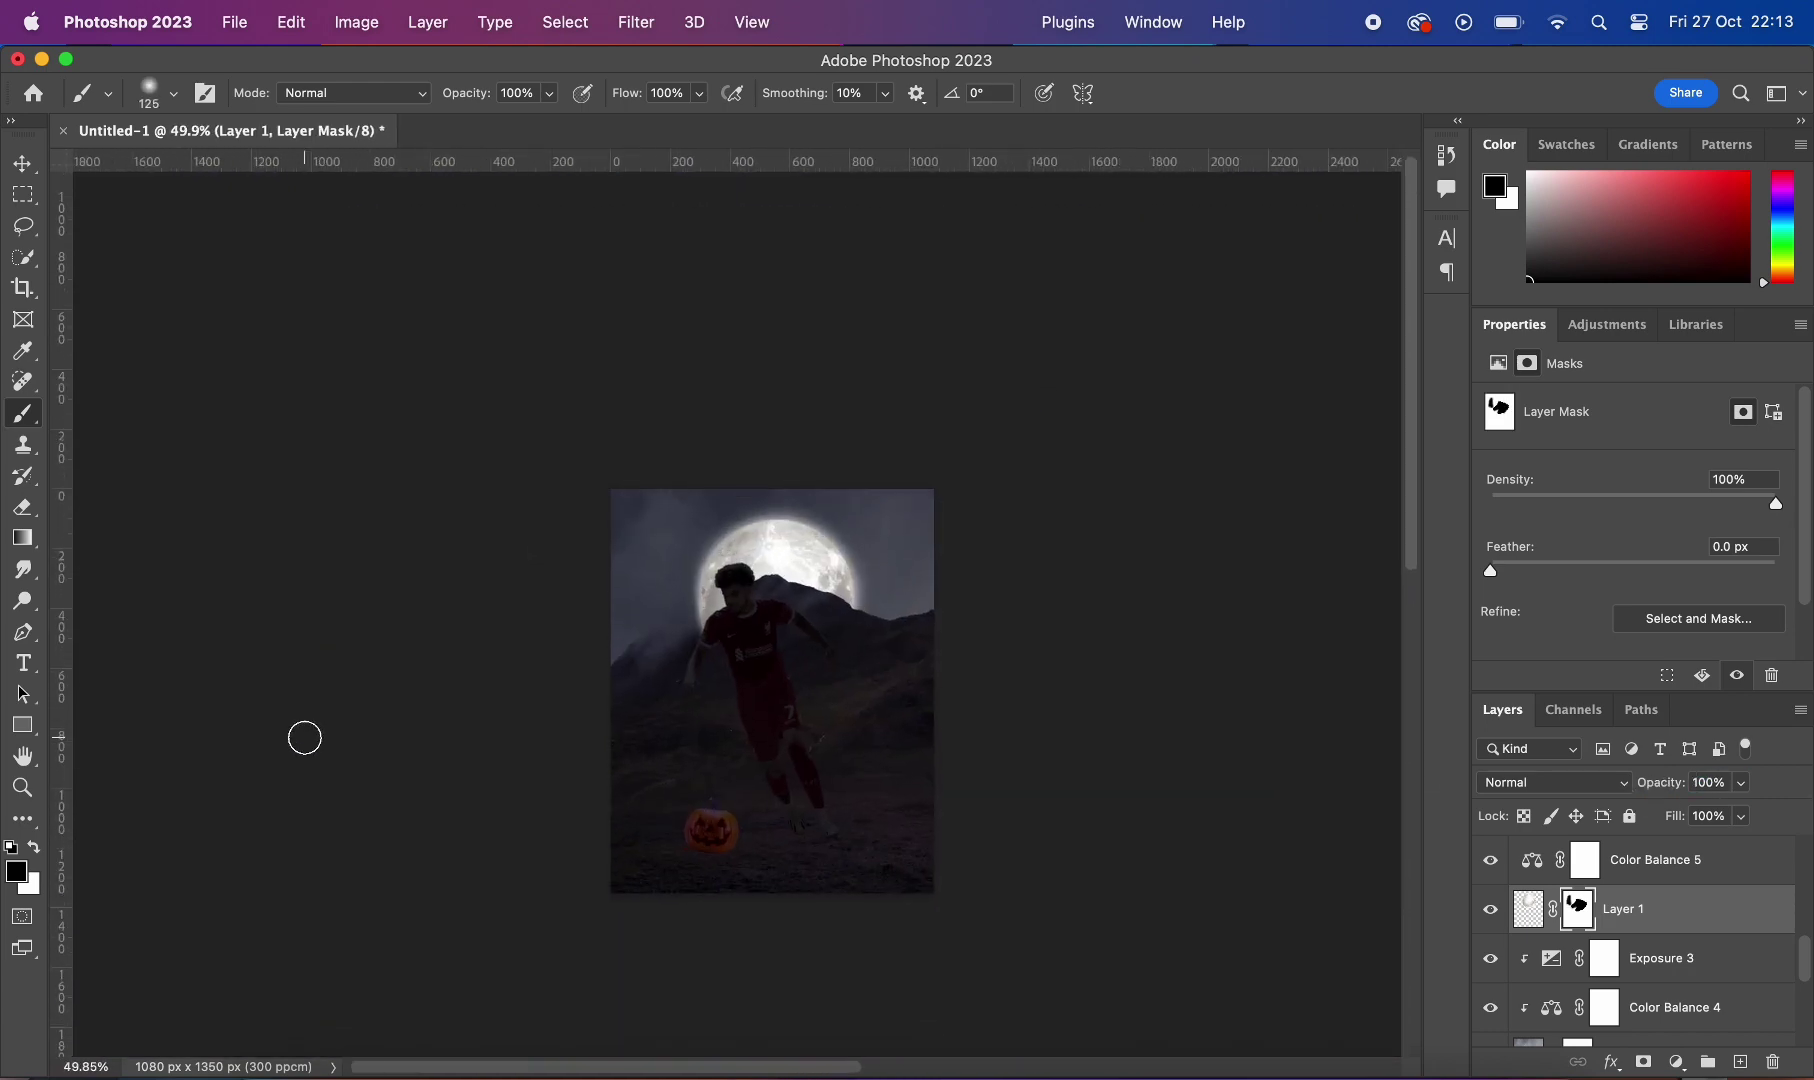
scroll(680, 600, up, 3)
scroll(1108, 346, down, 3)
Step: Add a Levels layer clipped to the moon with midtones at 0.95
scroll(1105, 344, up, 4)
click(1677, 1062)
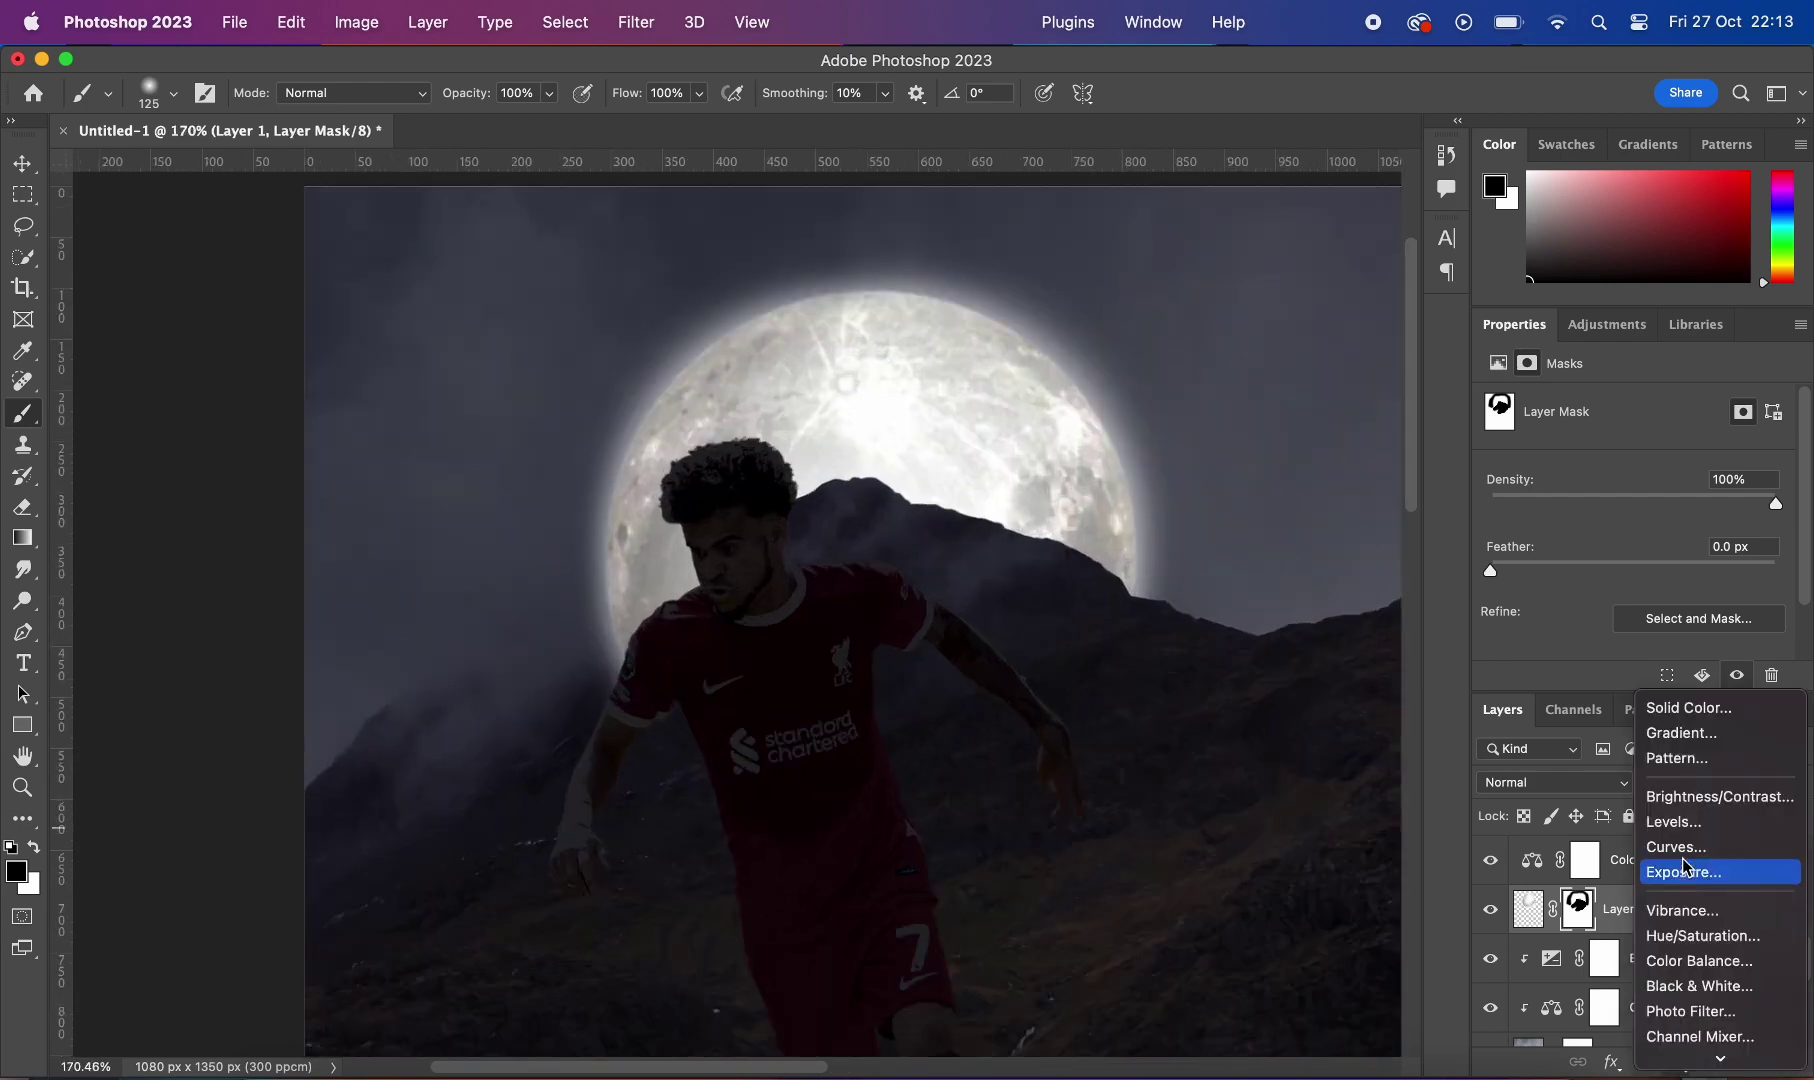
click(1680, 703)
click(1630, 676)
drag(1665, 580, 1640, 580)
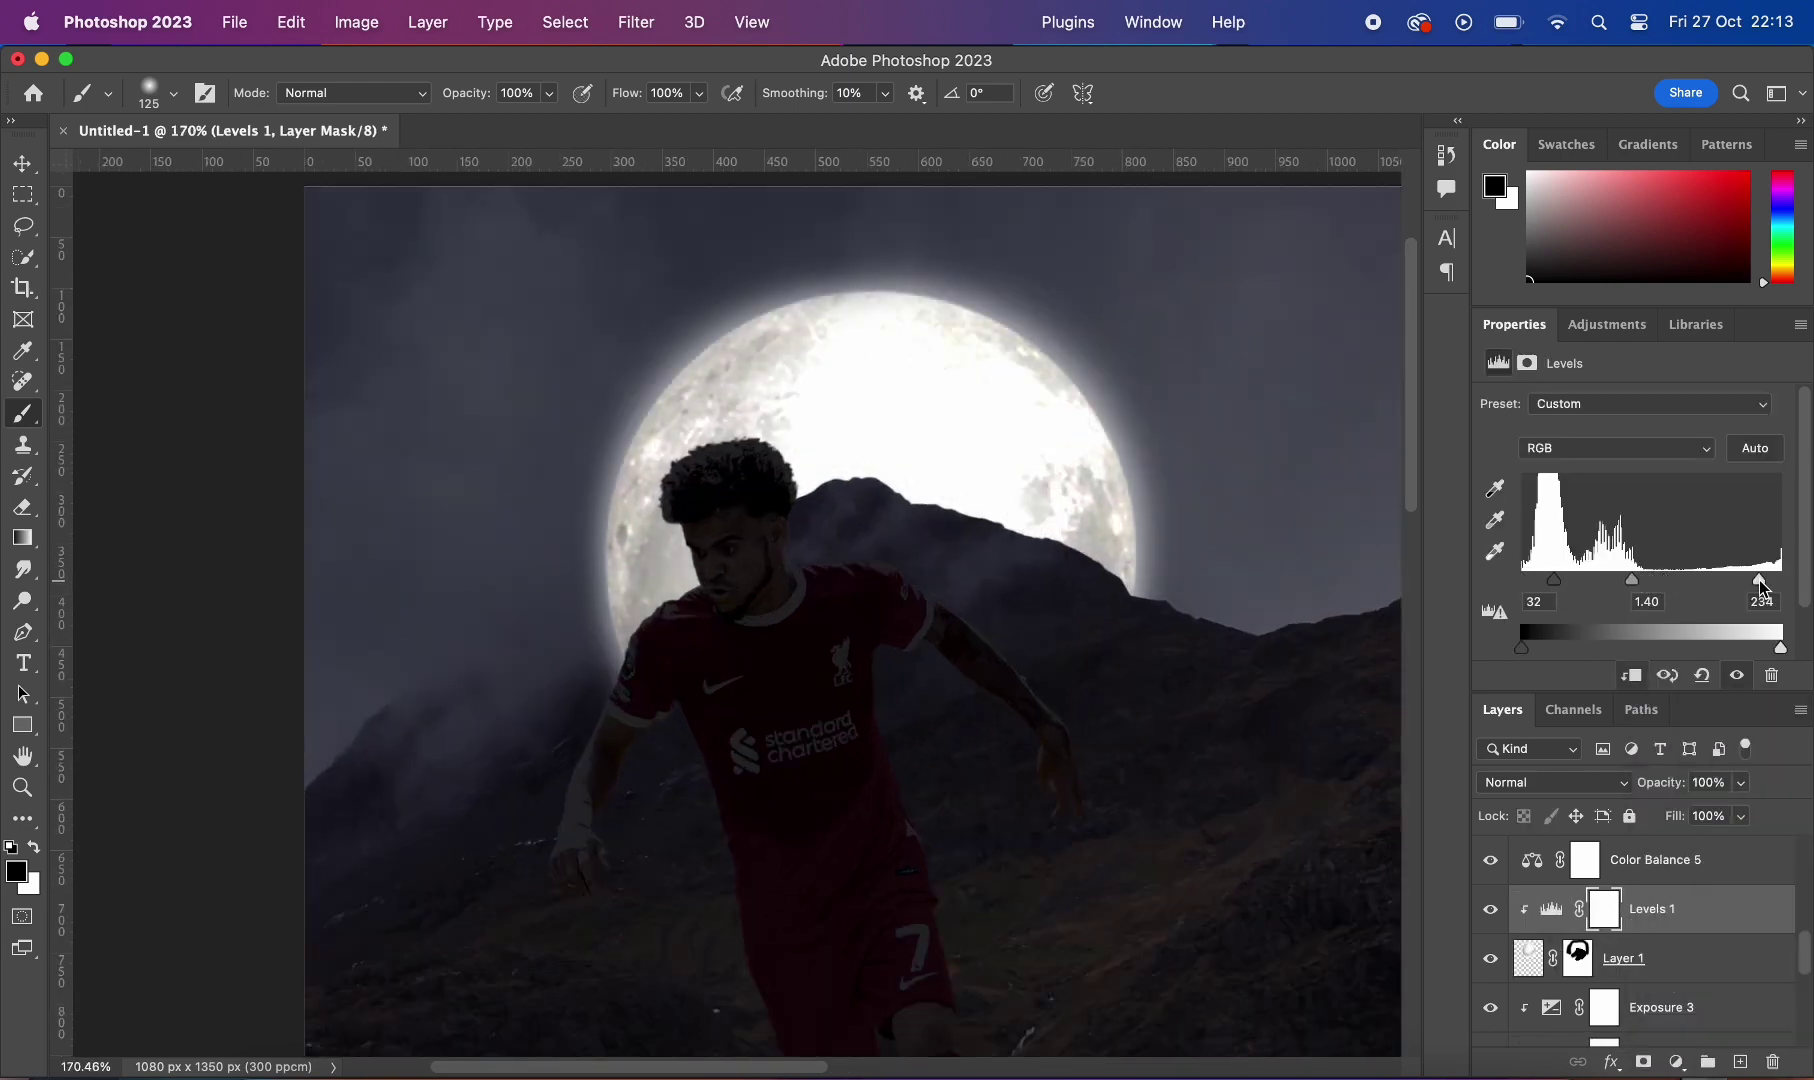
scroll(1227, 559, down, 3)
scroll(1199, 550, down, 1)
scroll(1204, 538, up, 5)
key(super+plus)
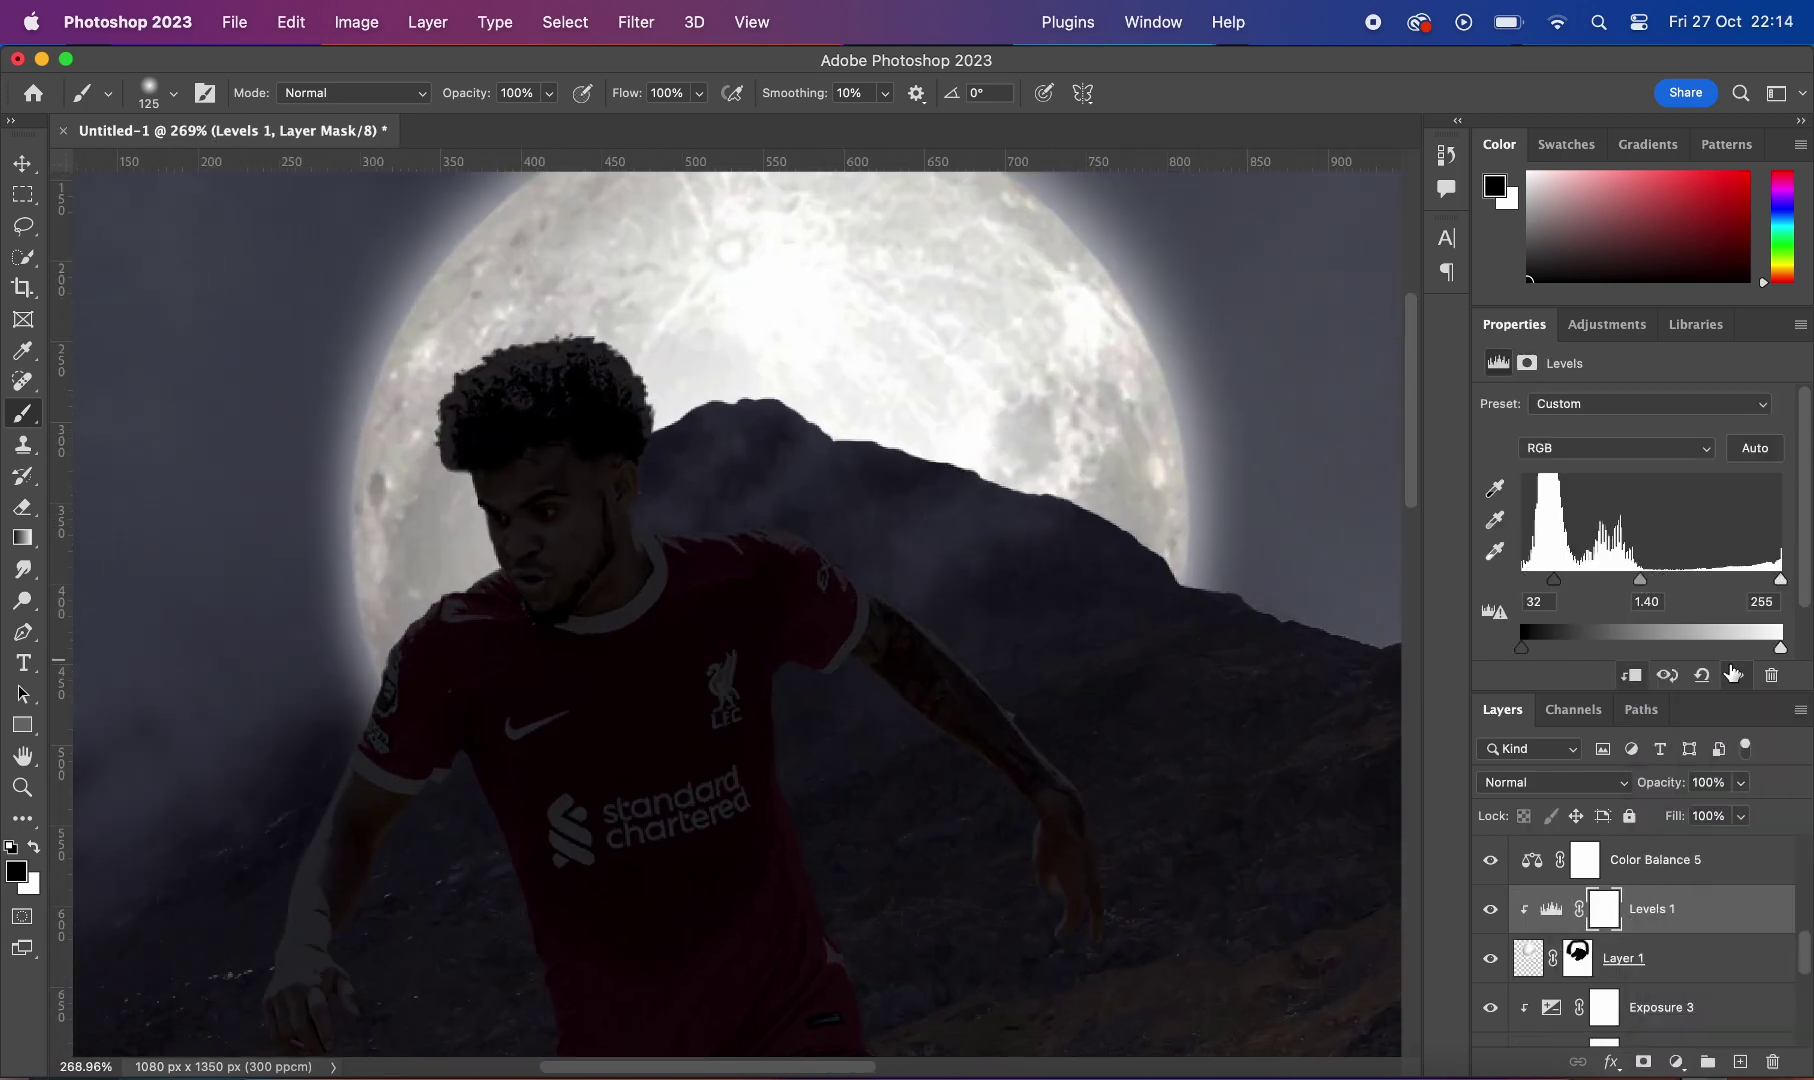
drag(1651, 580, 1671, 580)
scroll(1292, 518, down, 3)
scroll(1292, 518, up, 3)
Step: Add an Exposure layer at -2.75 and mask it off the moon
click(1677, 1062)
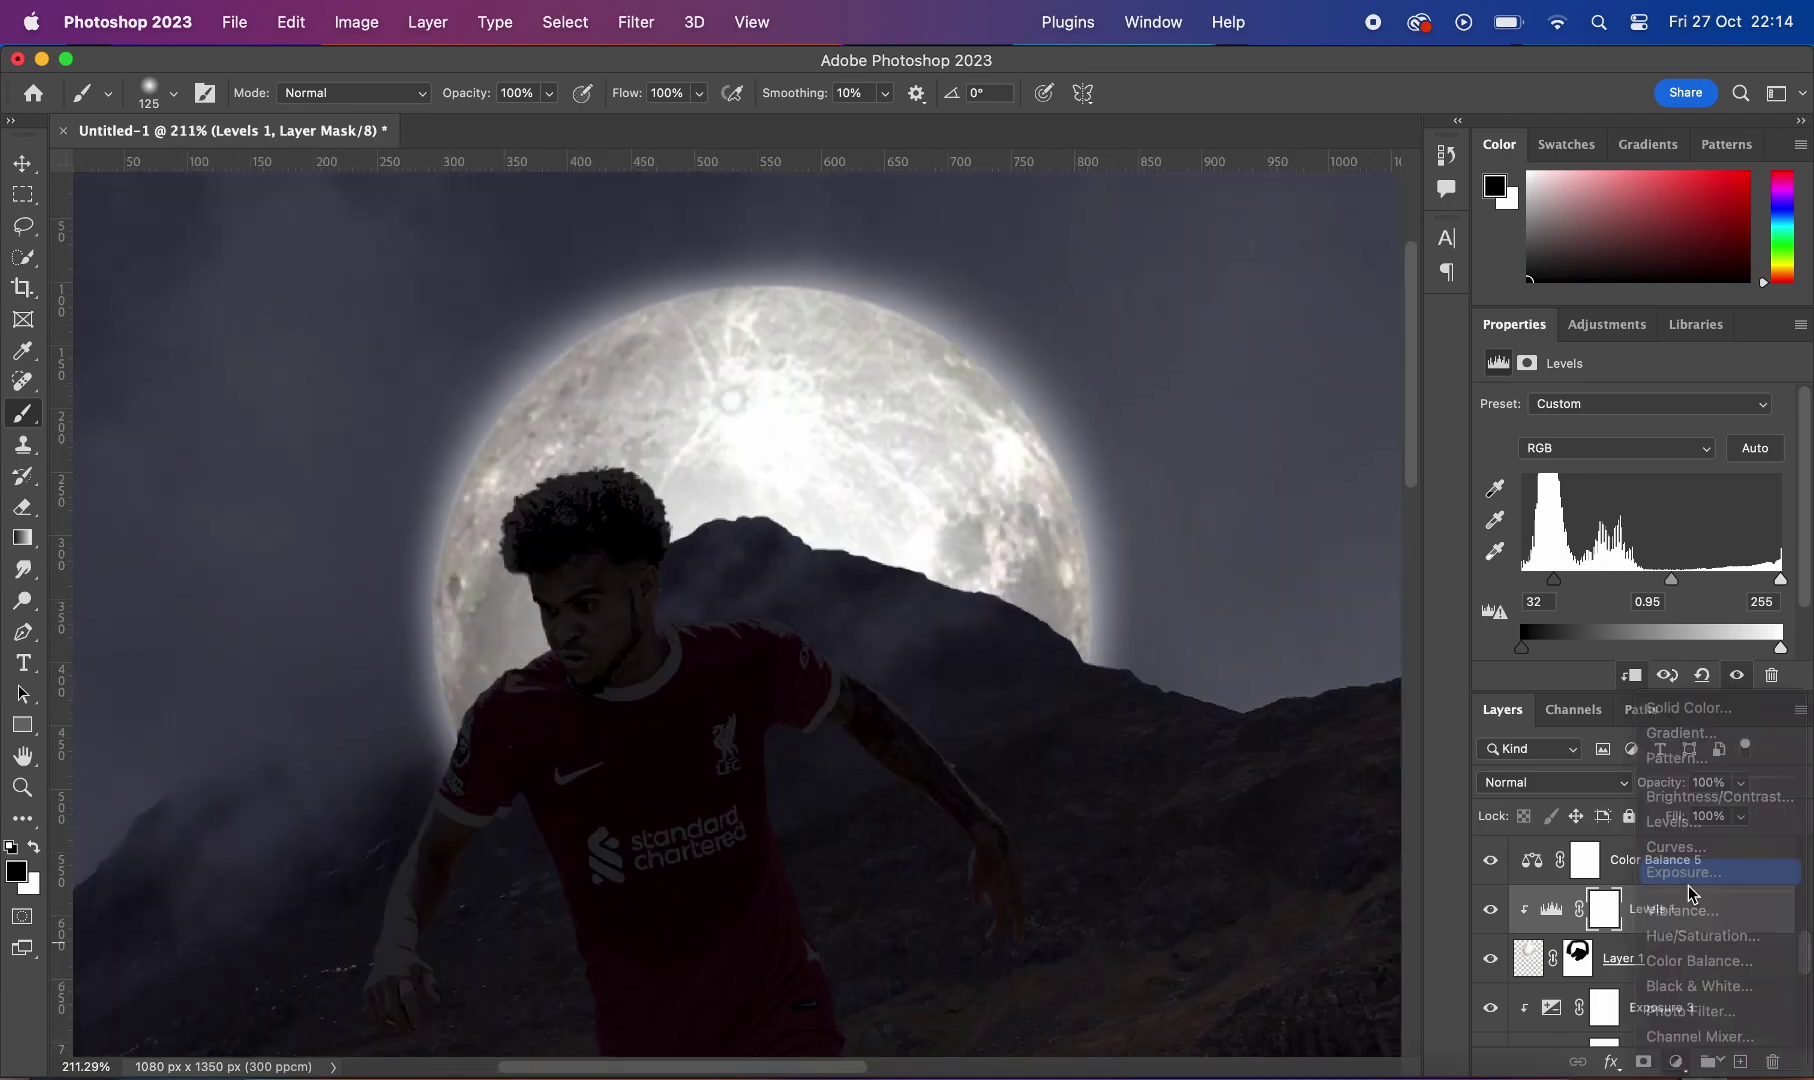
click(1688, 873)
drag(1633, 462, 1574, 462)
scroll(1331, 406, down, 5)
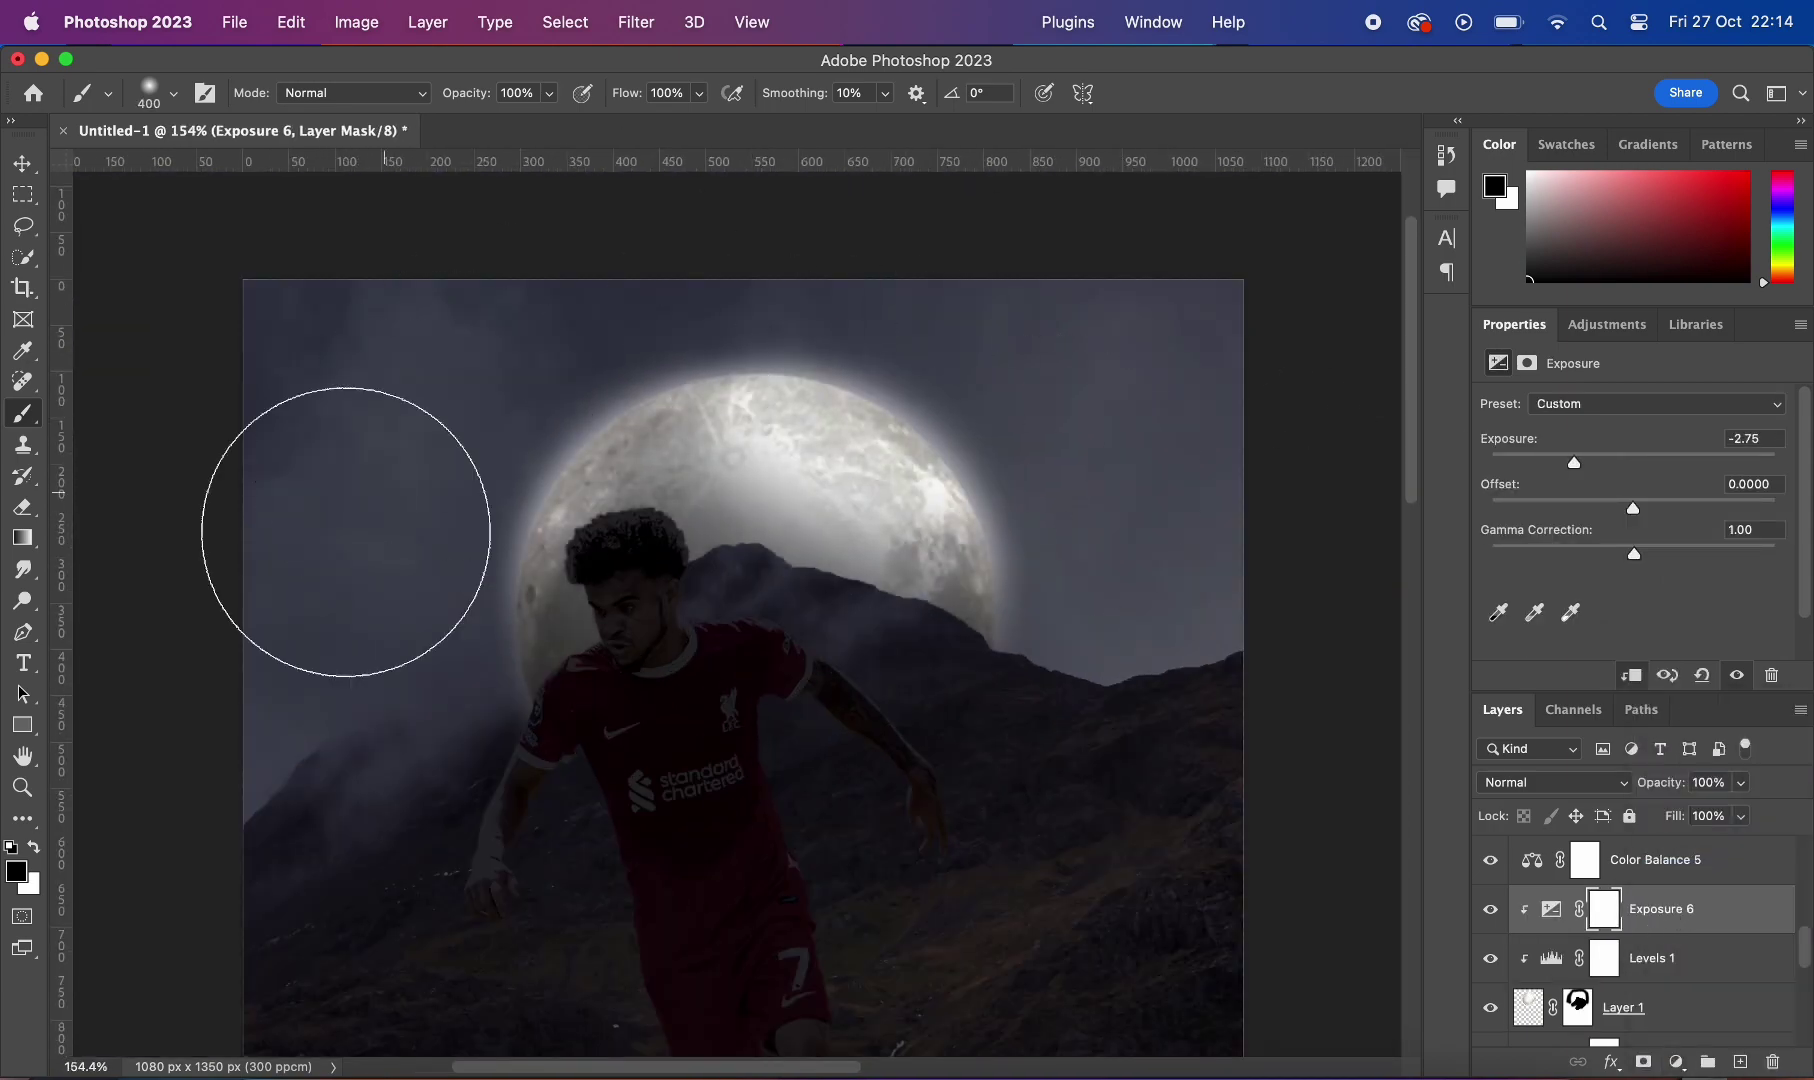
key(bracketleft)
key(bracketleft)
scroll(335, 508, up, 2)
scroll(500, 350, up, 3)
drag(648, 222, 810, 324)
scroll(246, 703, down, 10)
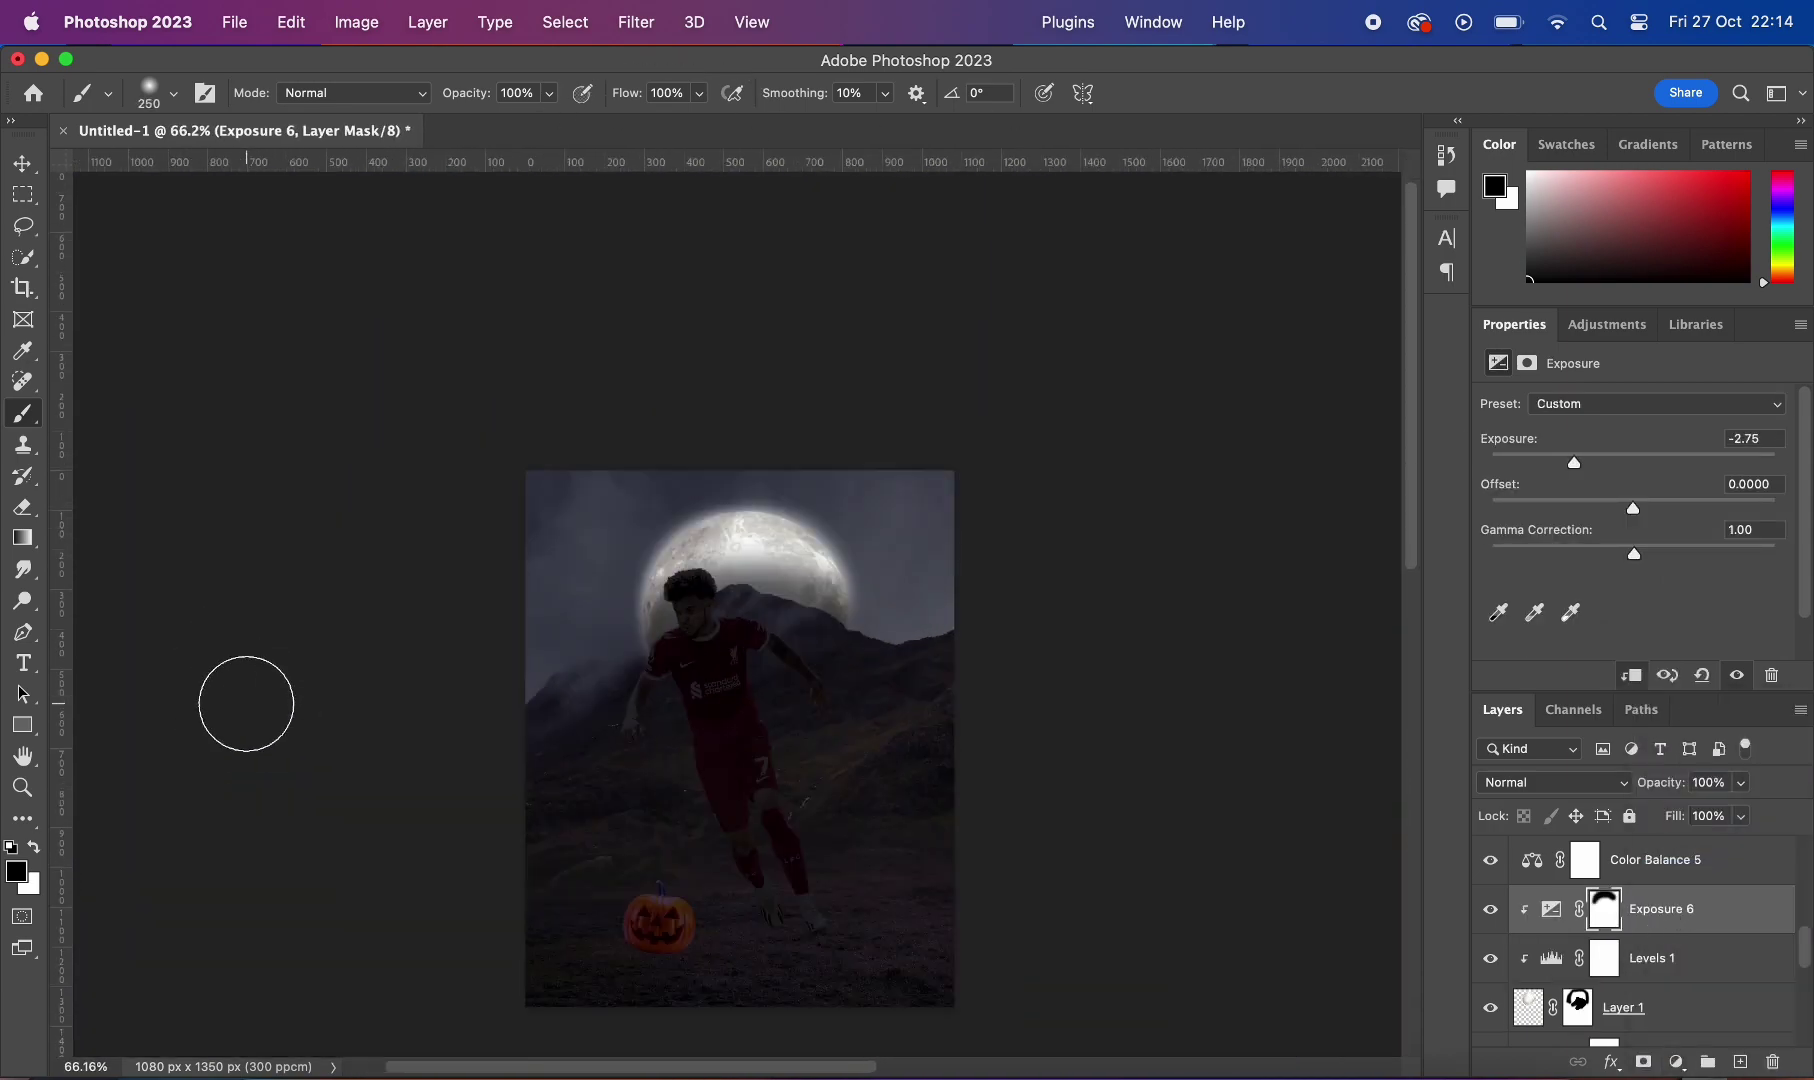
scroll(1203, 527, up, 5)
scroll(1261, 639, down, 2)
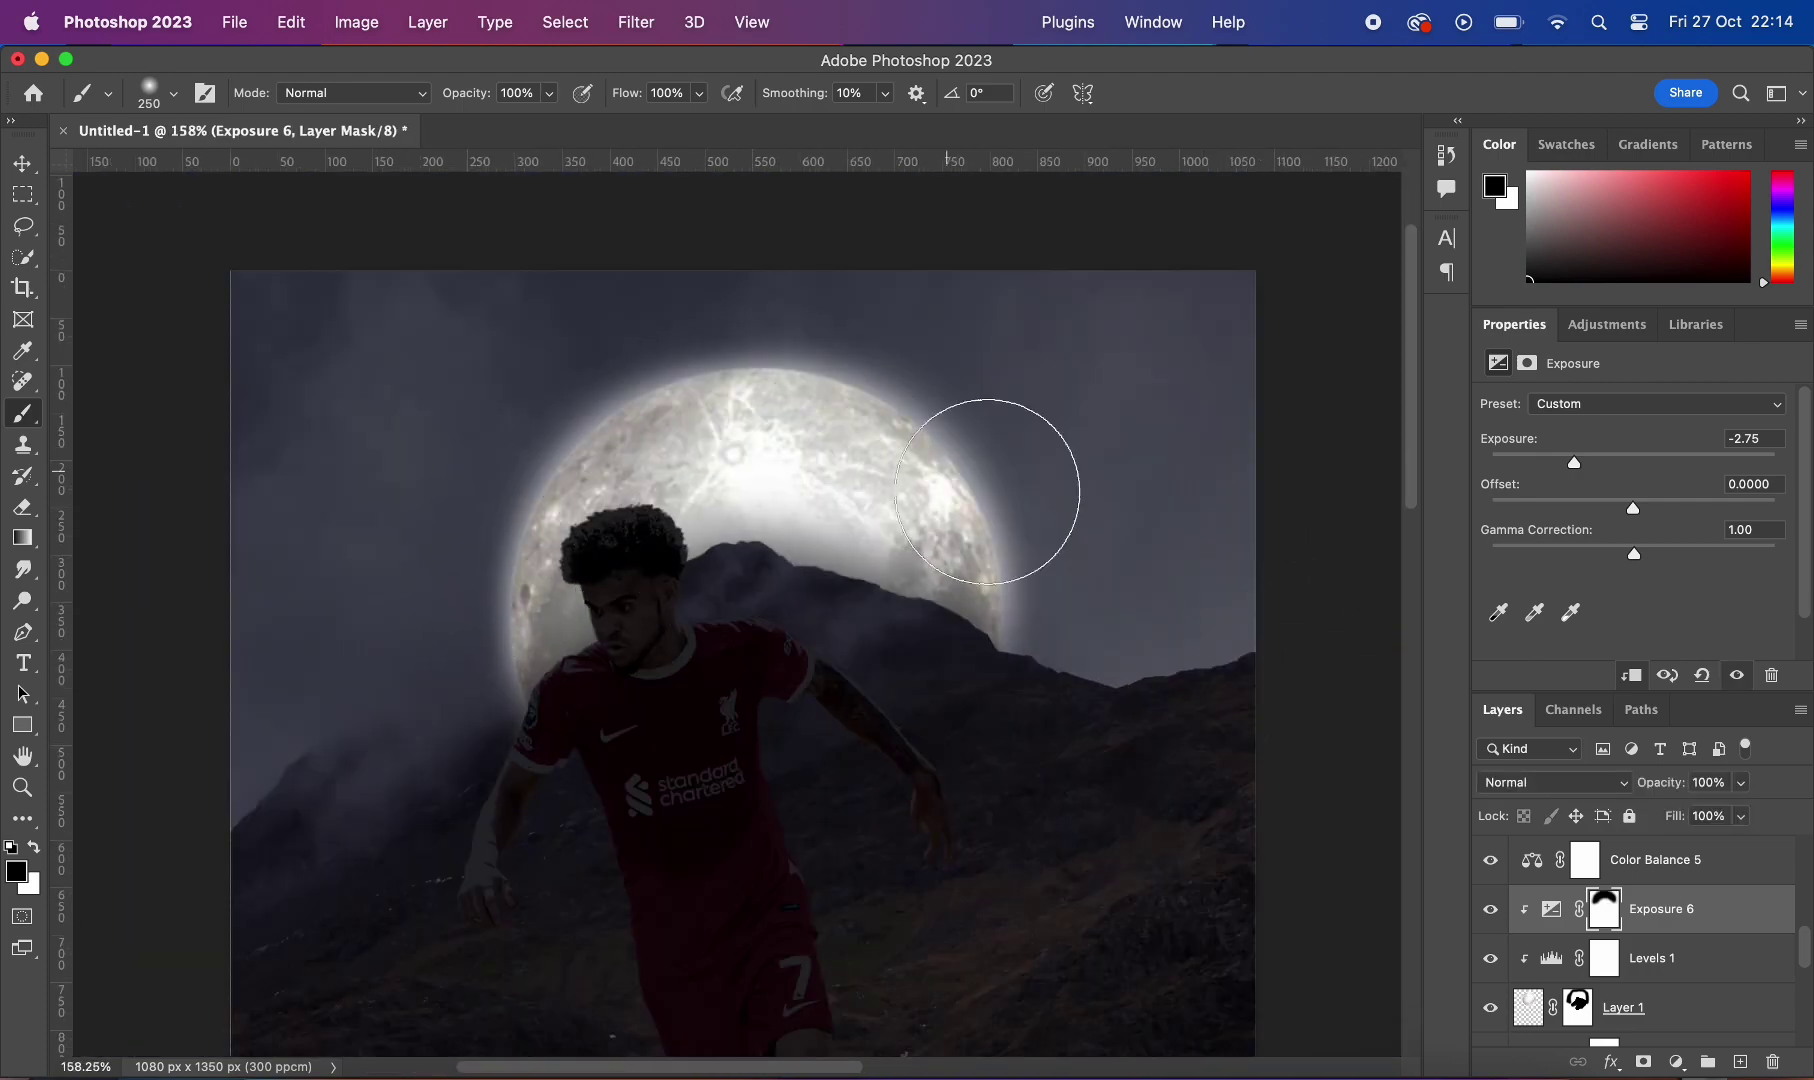
scroll(1030, 639, up, 2)
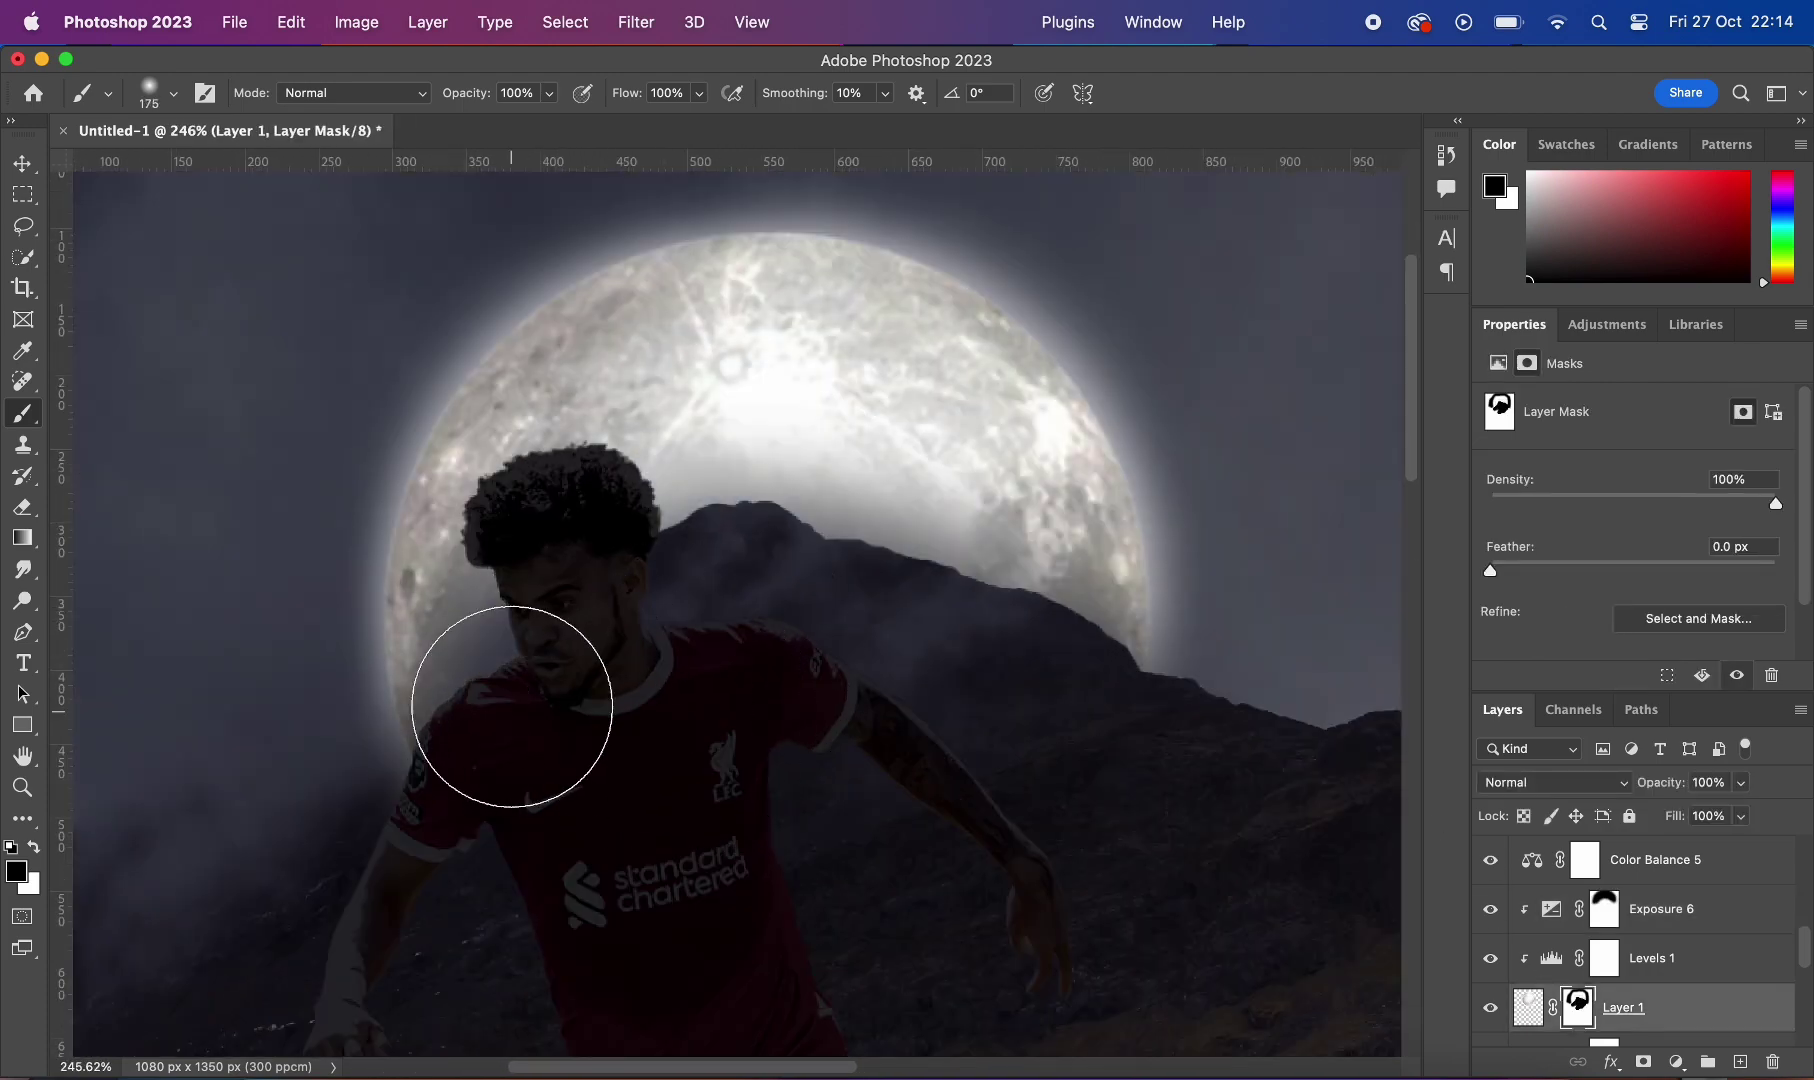
scroll(328, 648, down, 5)
scroll(567, 846, down, 1)
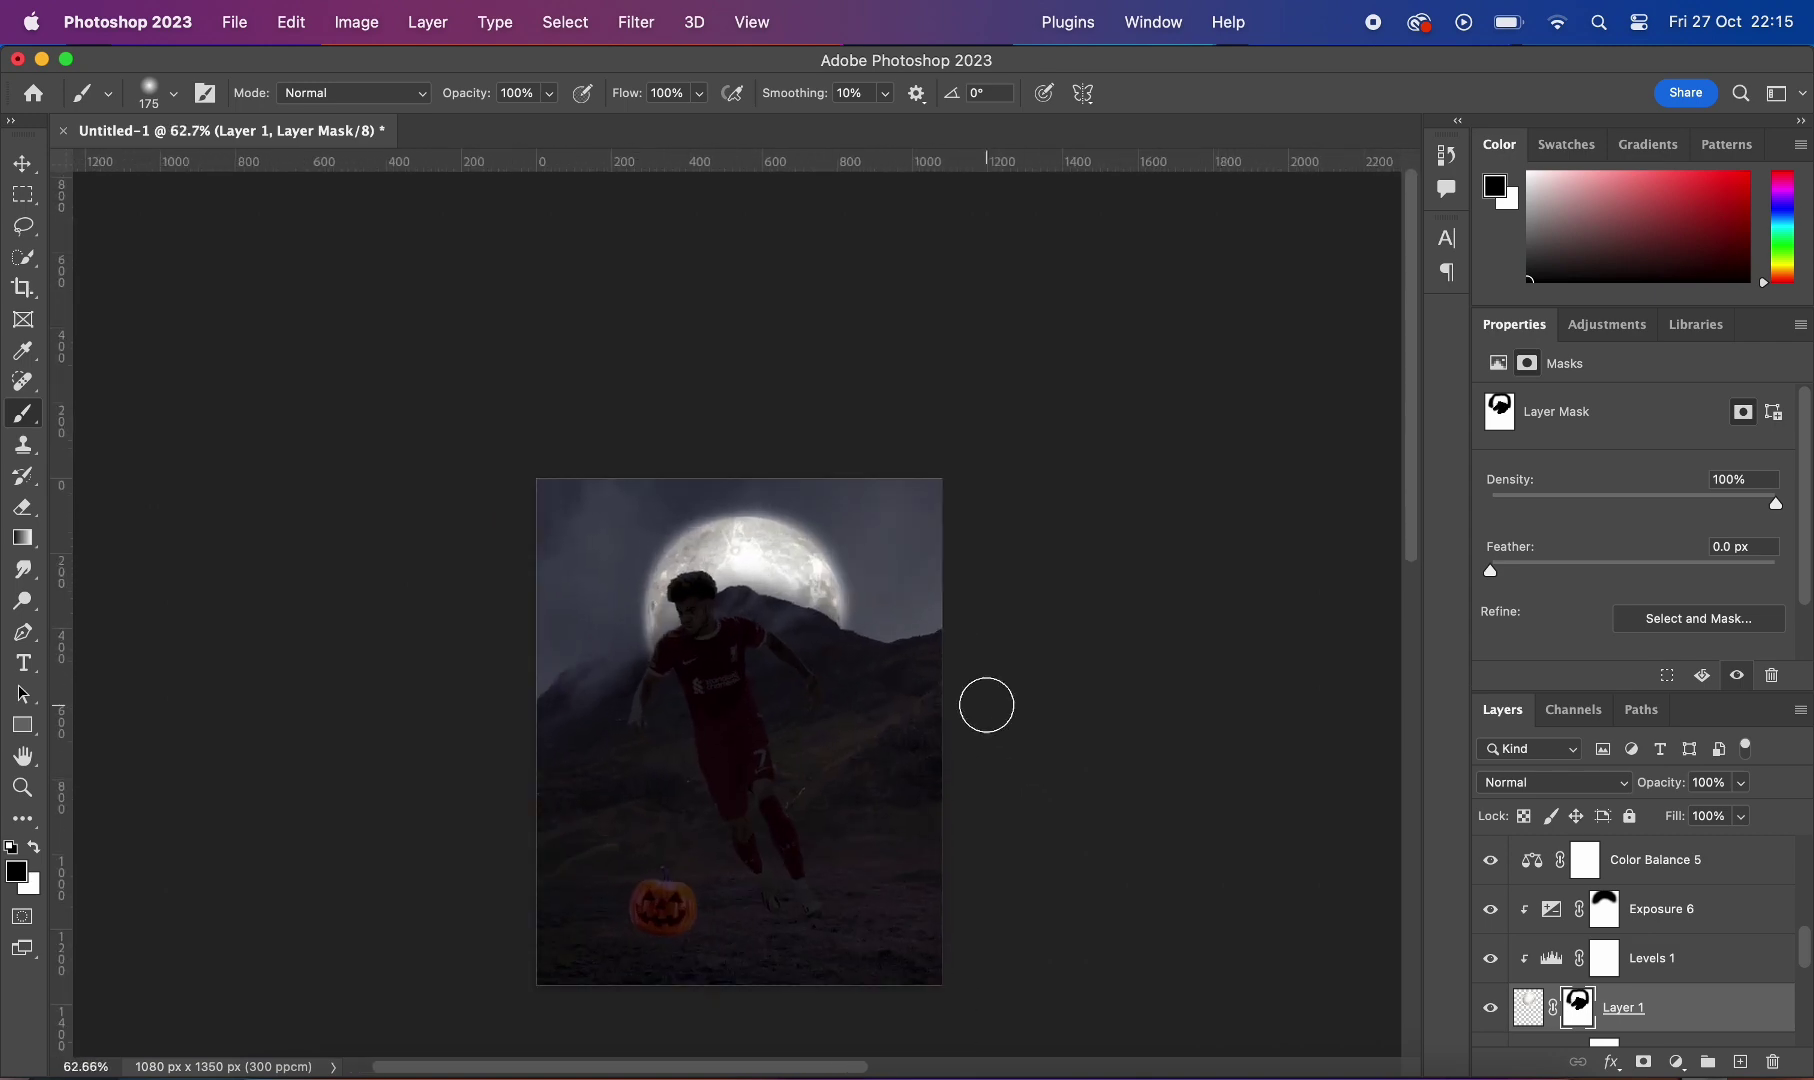
scroll(987, 705, up, 3)
scroll(628, 696, down, 3)
scroll(773, 736, down, 1)
scroll(773, 736, up, 3)
Step: Add a Hue/Saturation adjustment for the moon
key(v)
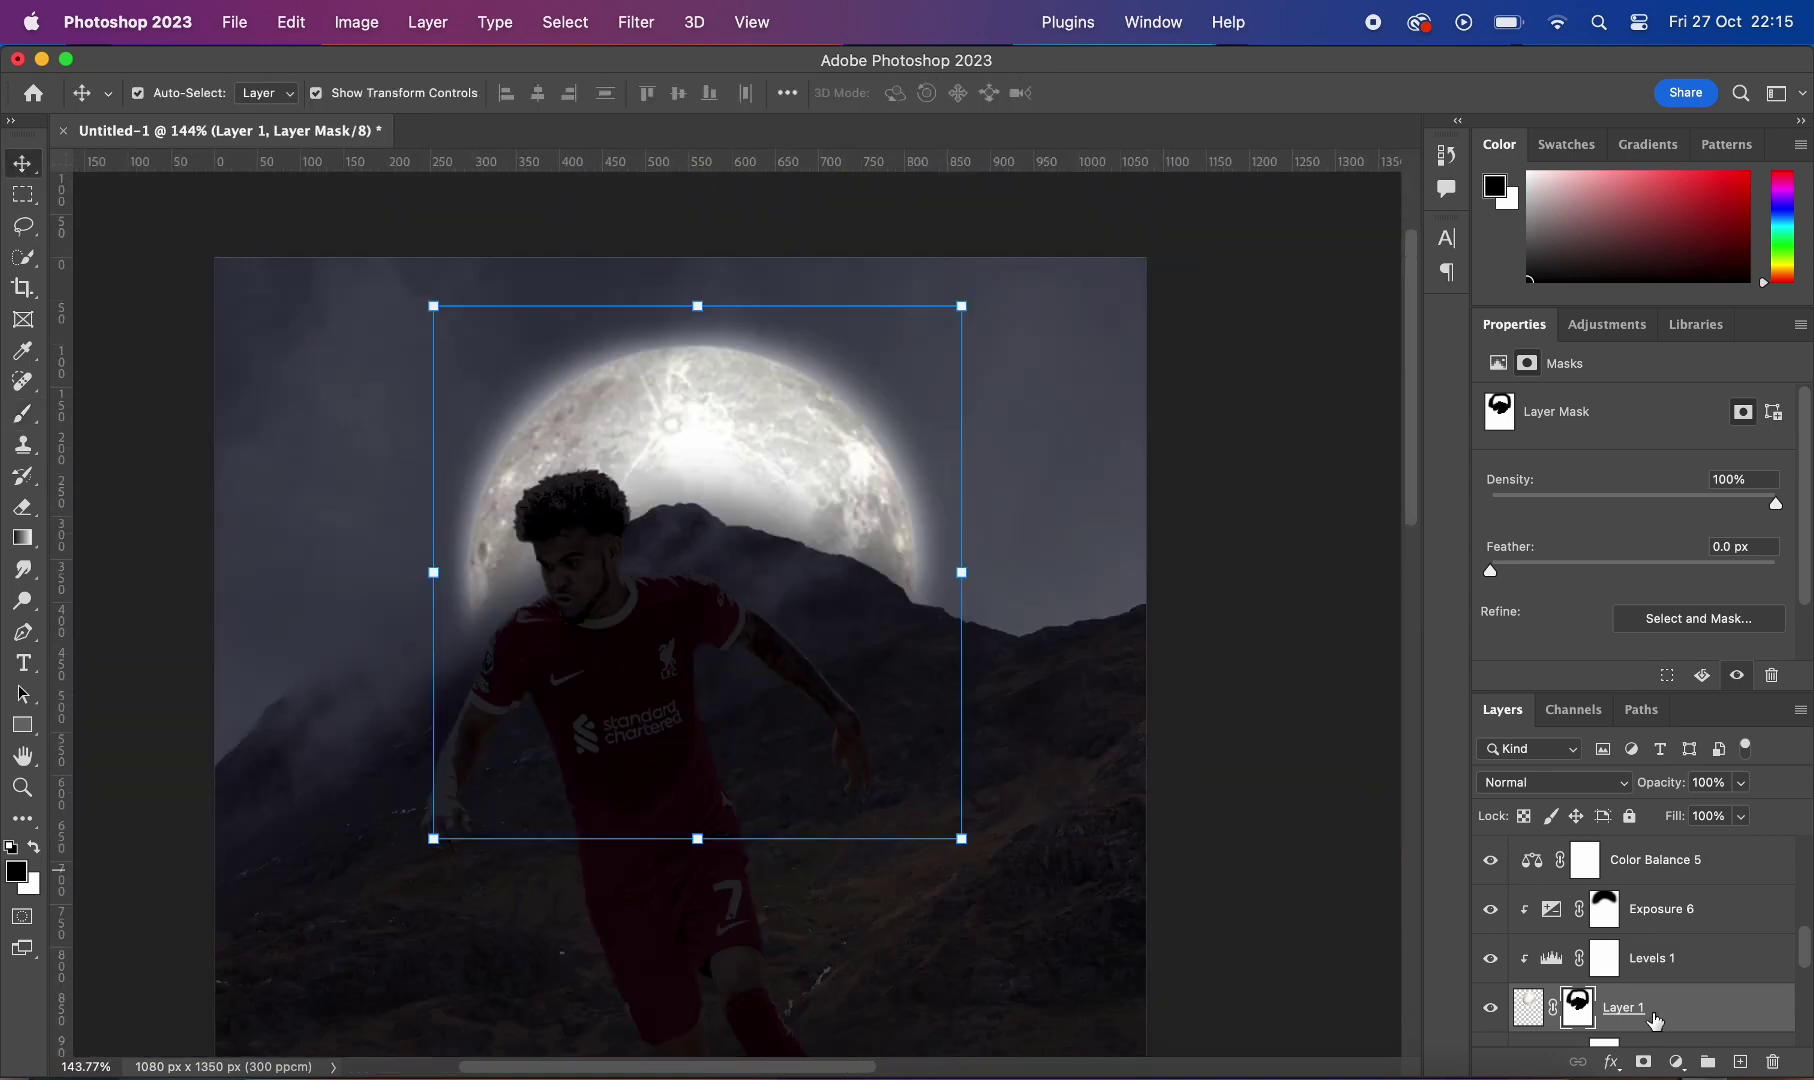
click(1677, 1062)
click(1690, 880)
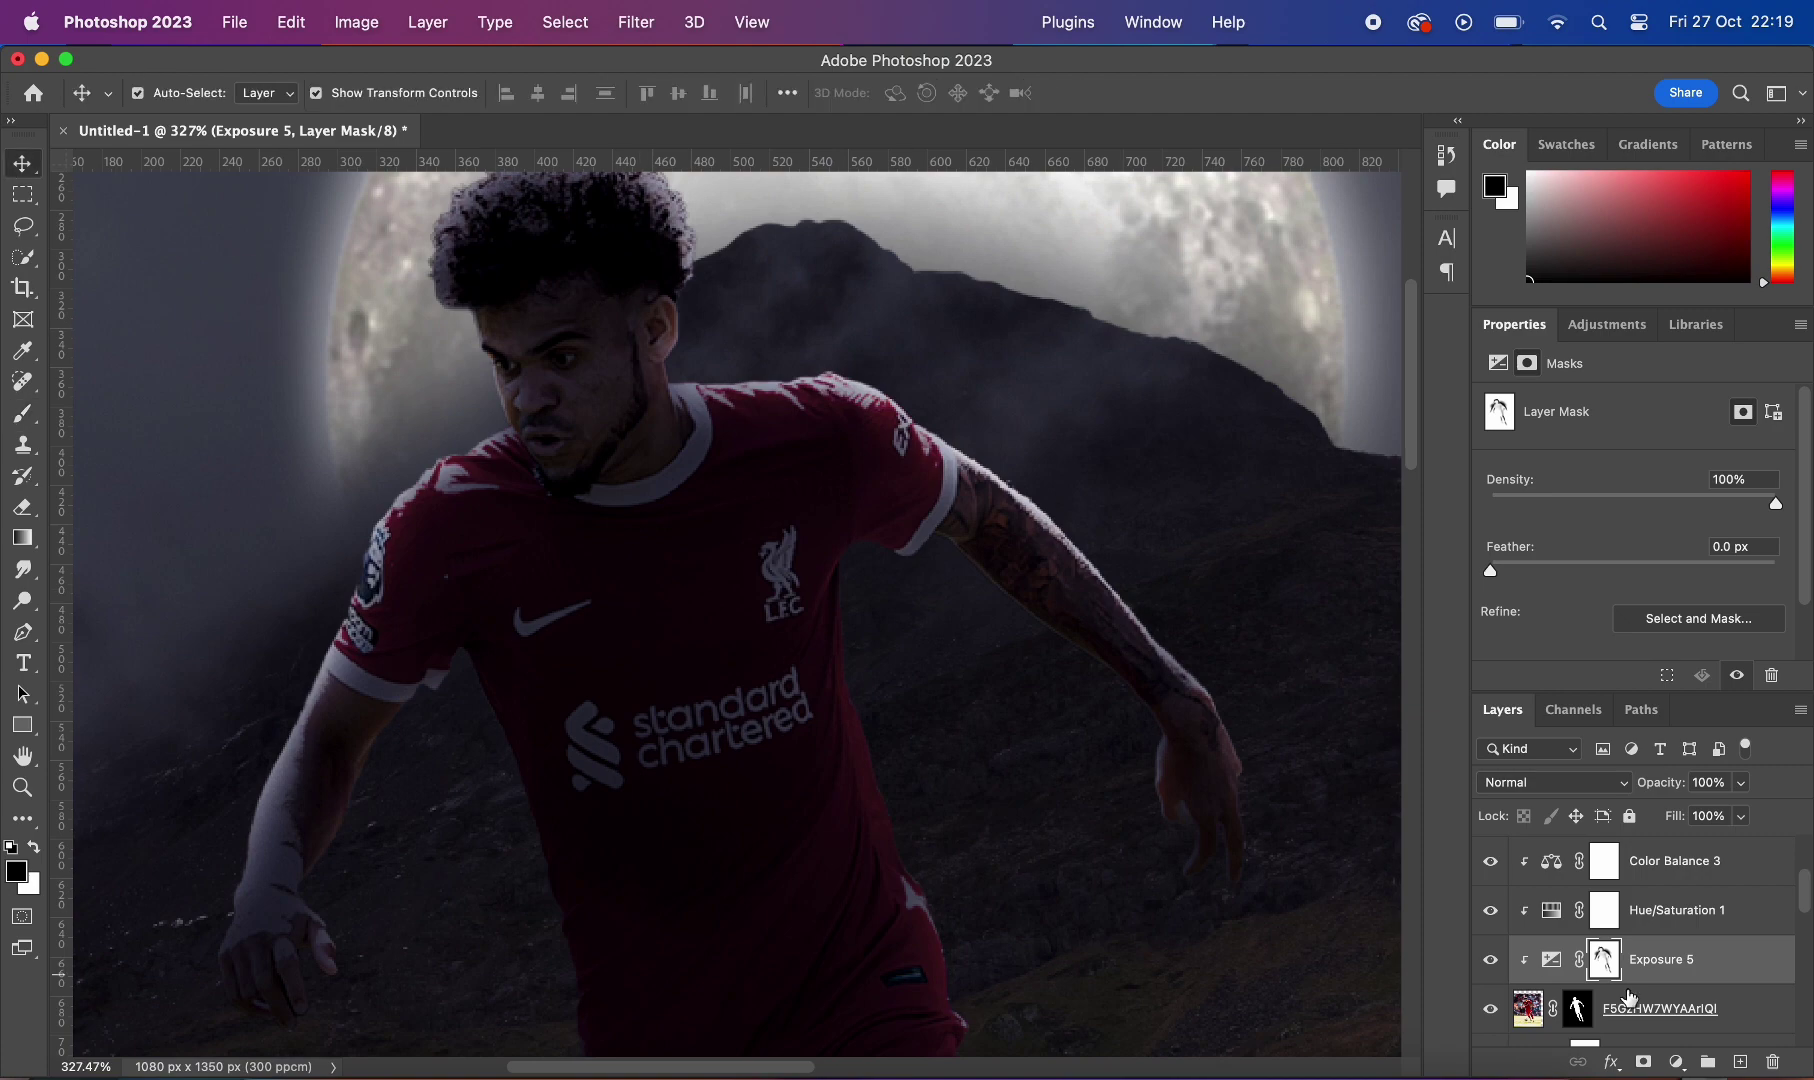
Step: Fill the player's silhouette with solid white and open its layer style options
click(1672, 714)
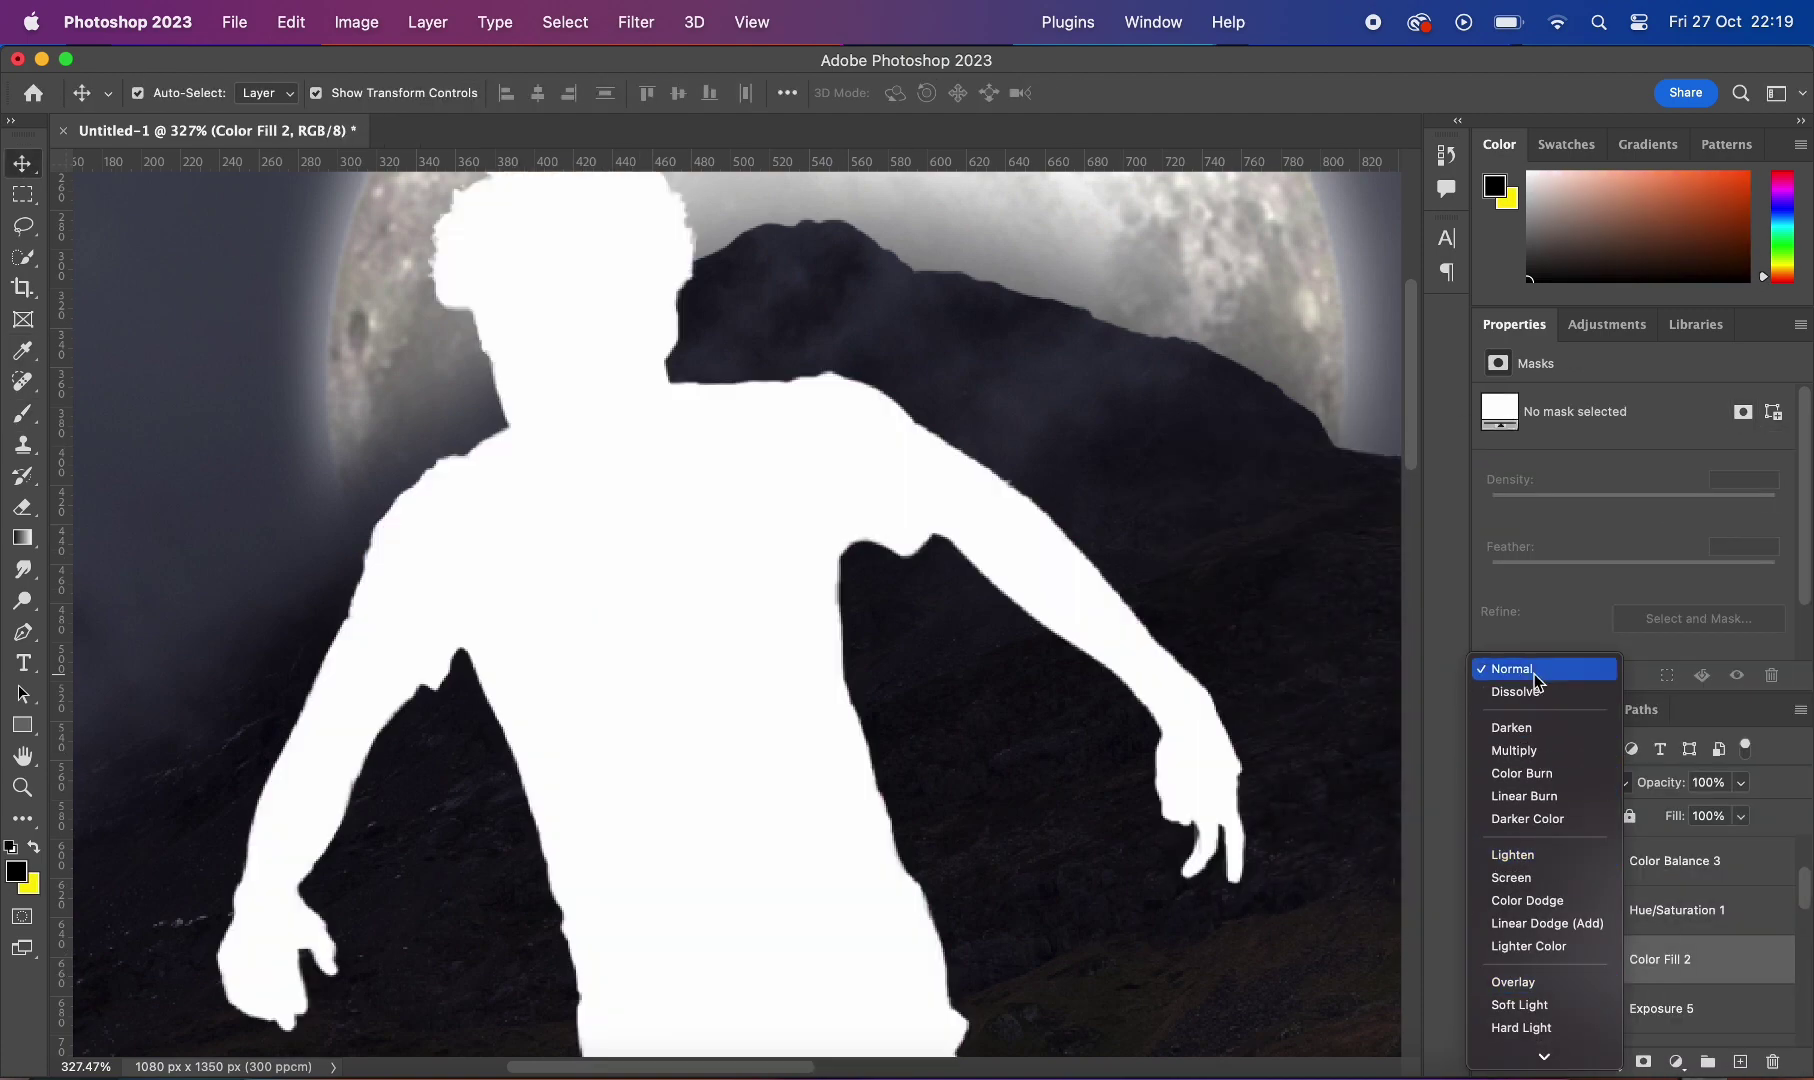
double_click(1760, 958)
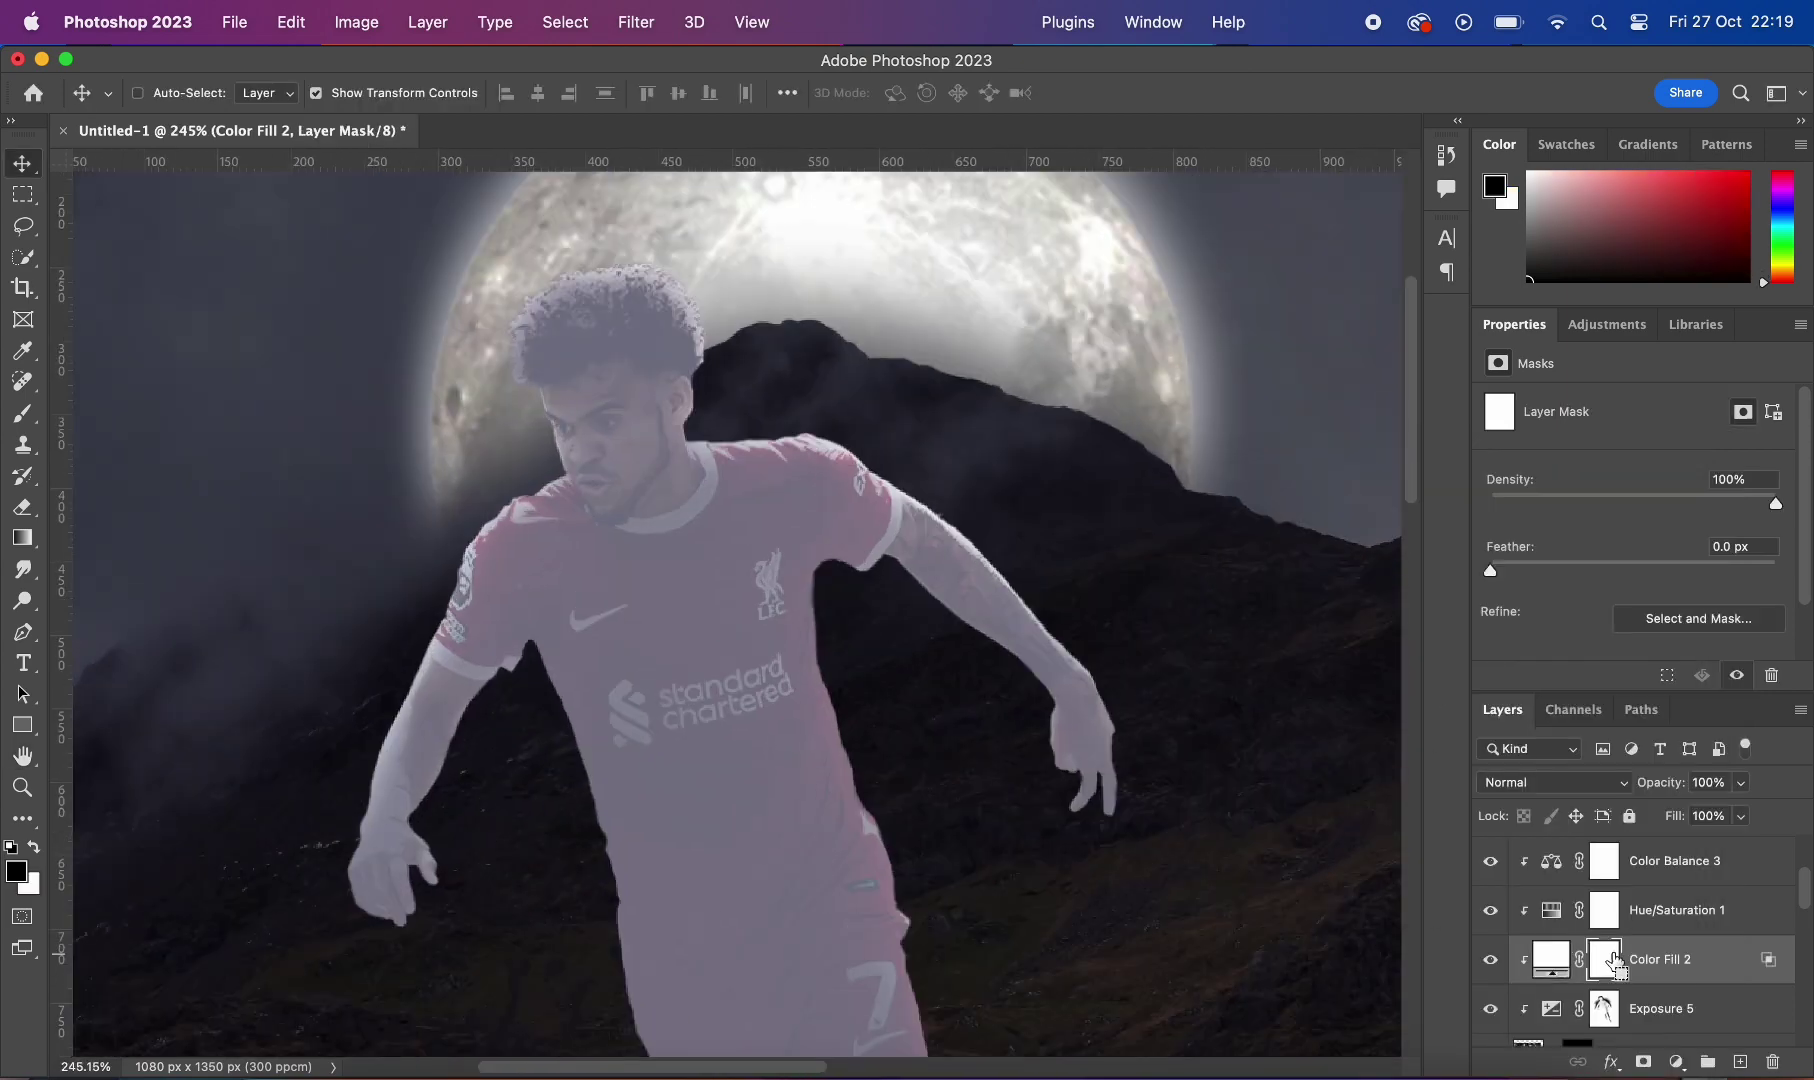
scroll(900, 650, up, 5)
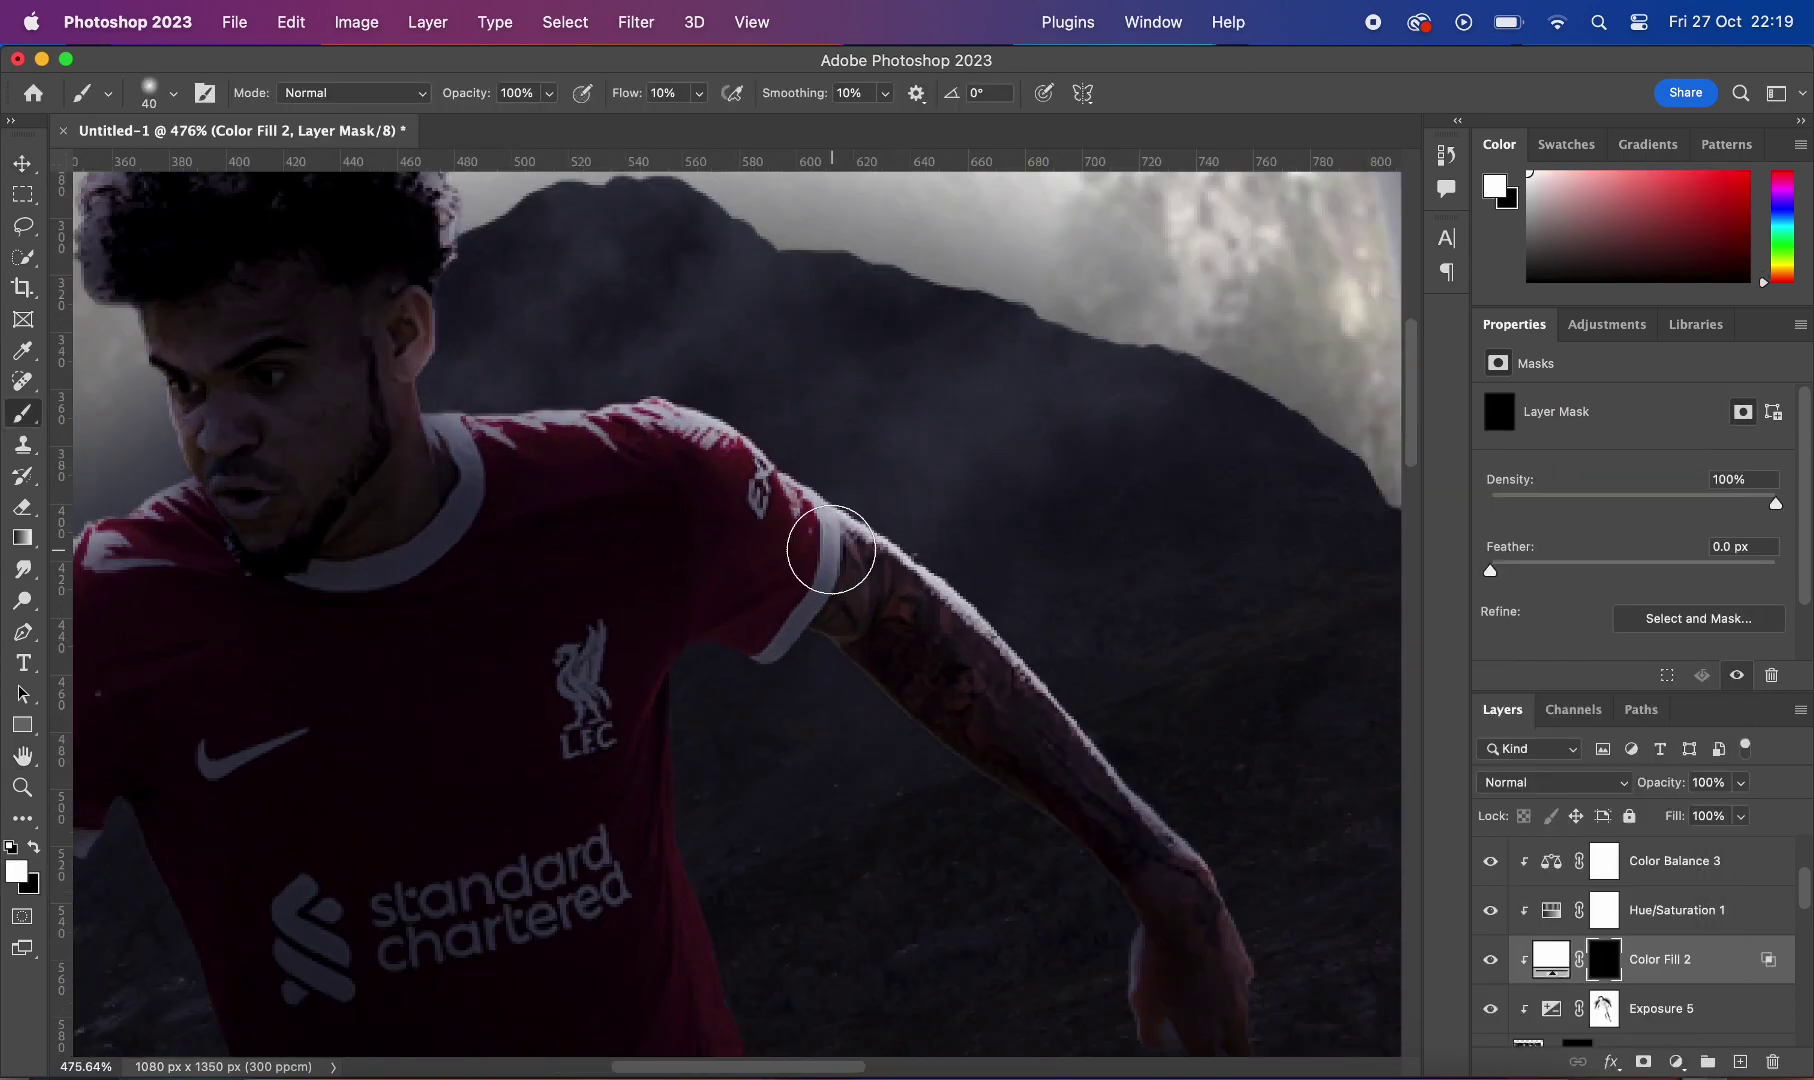
scroll(862, 514, up, 2)
scroll(835, 462, left, 1)
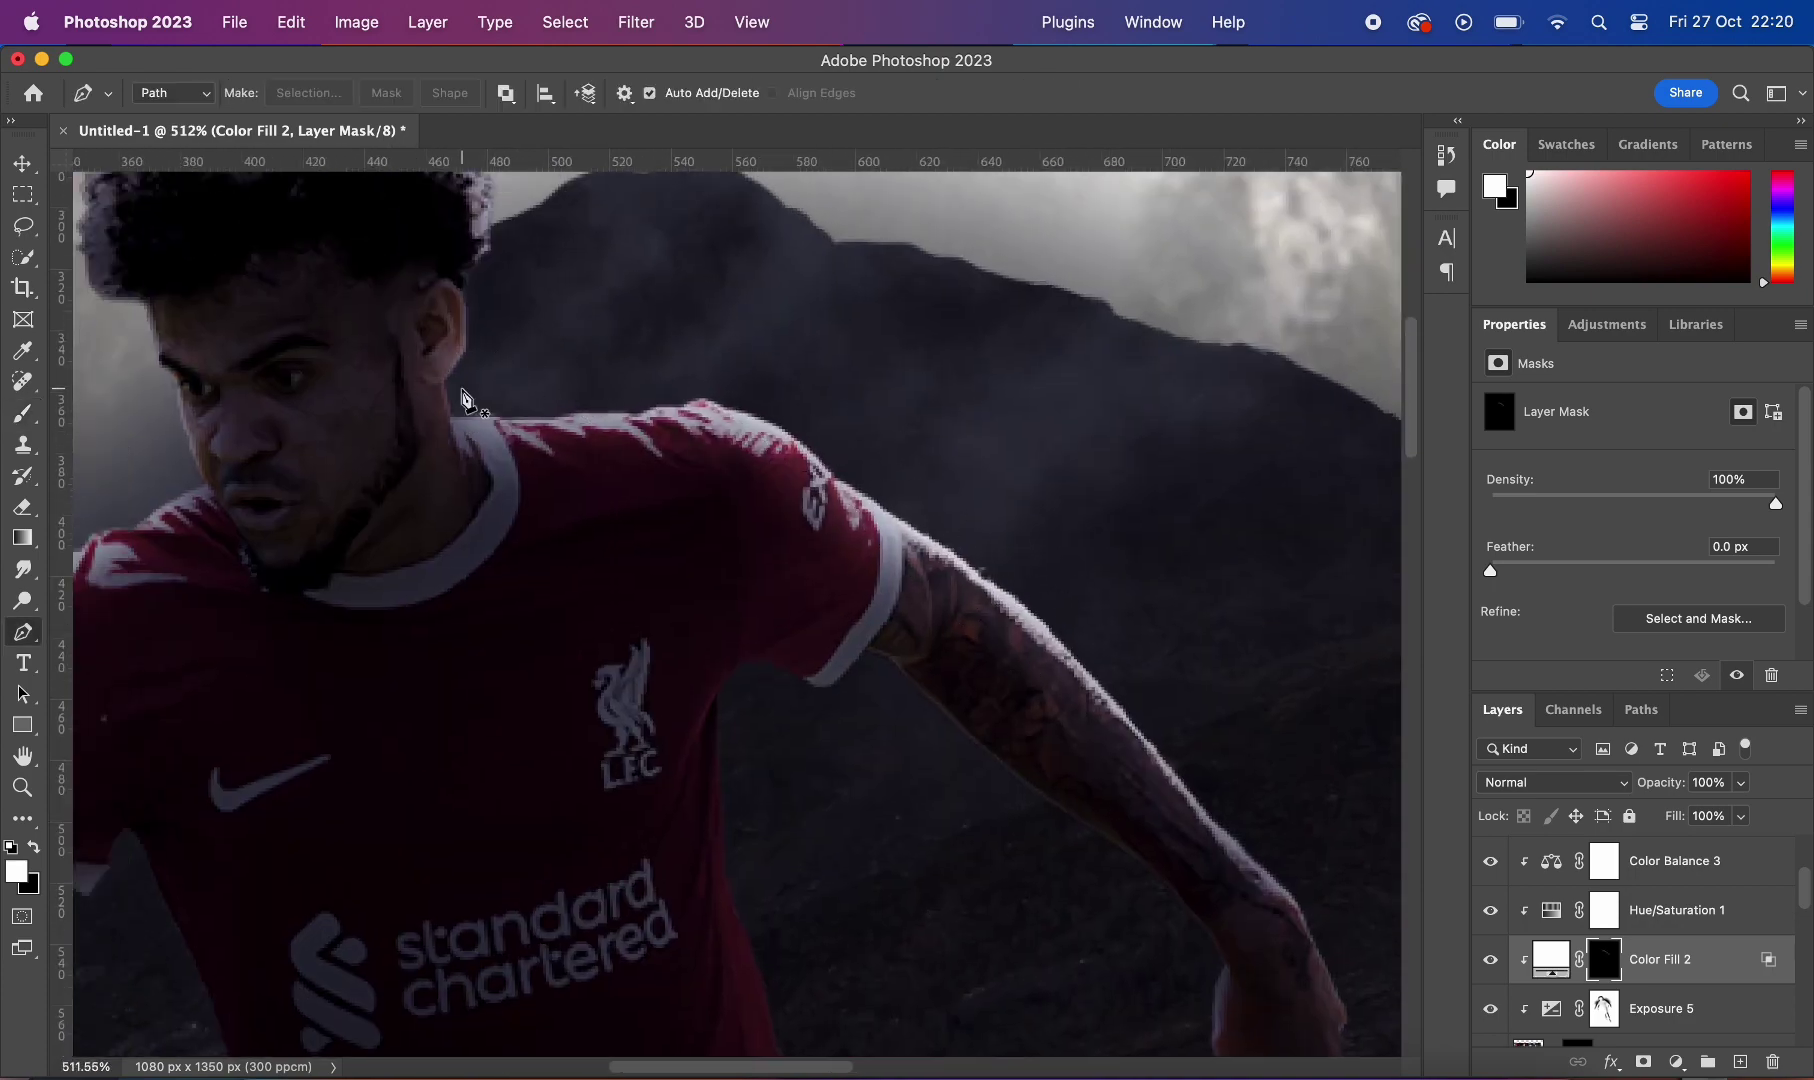
Step: Brush a faint white rim light along the player's face and shoulders on the Color Fill 2 mask
key(b)
scroll(462, 398, up, 3)
scroll(640, 441, up, 2)
scroll(770, 324, up, 2)
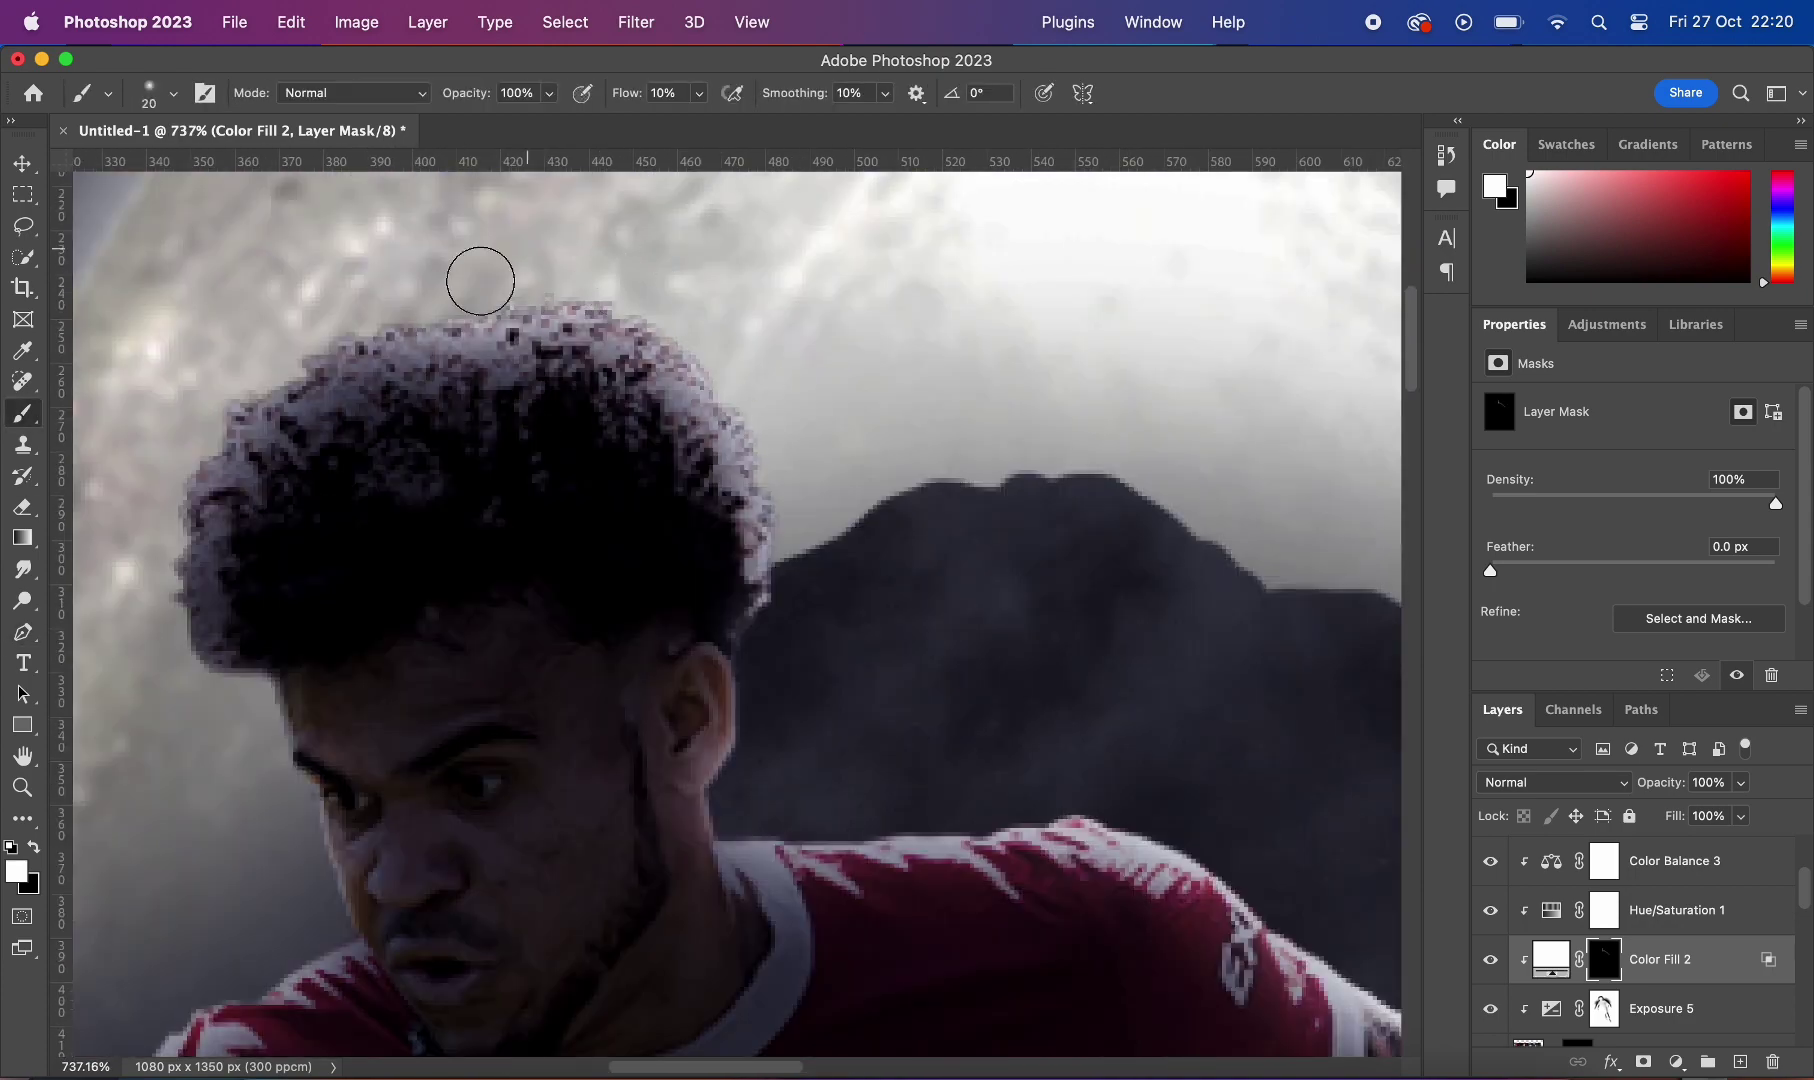
scroll(300, 700, down, 3)
scroll(472, 511, up, 3)
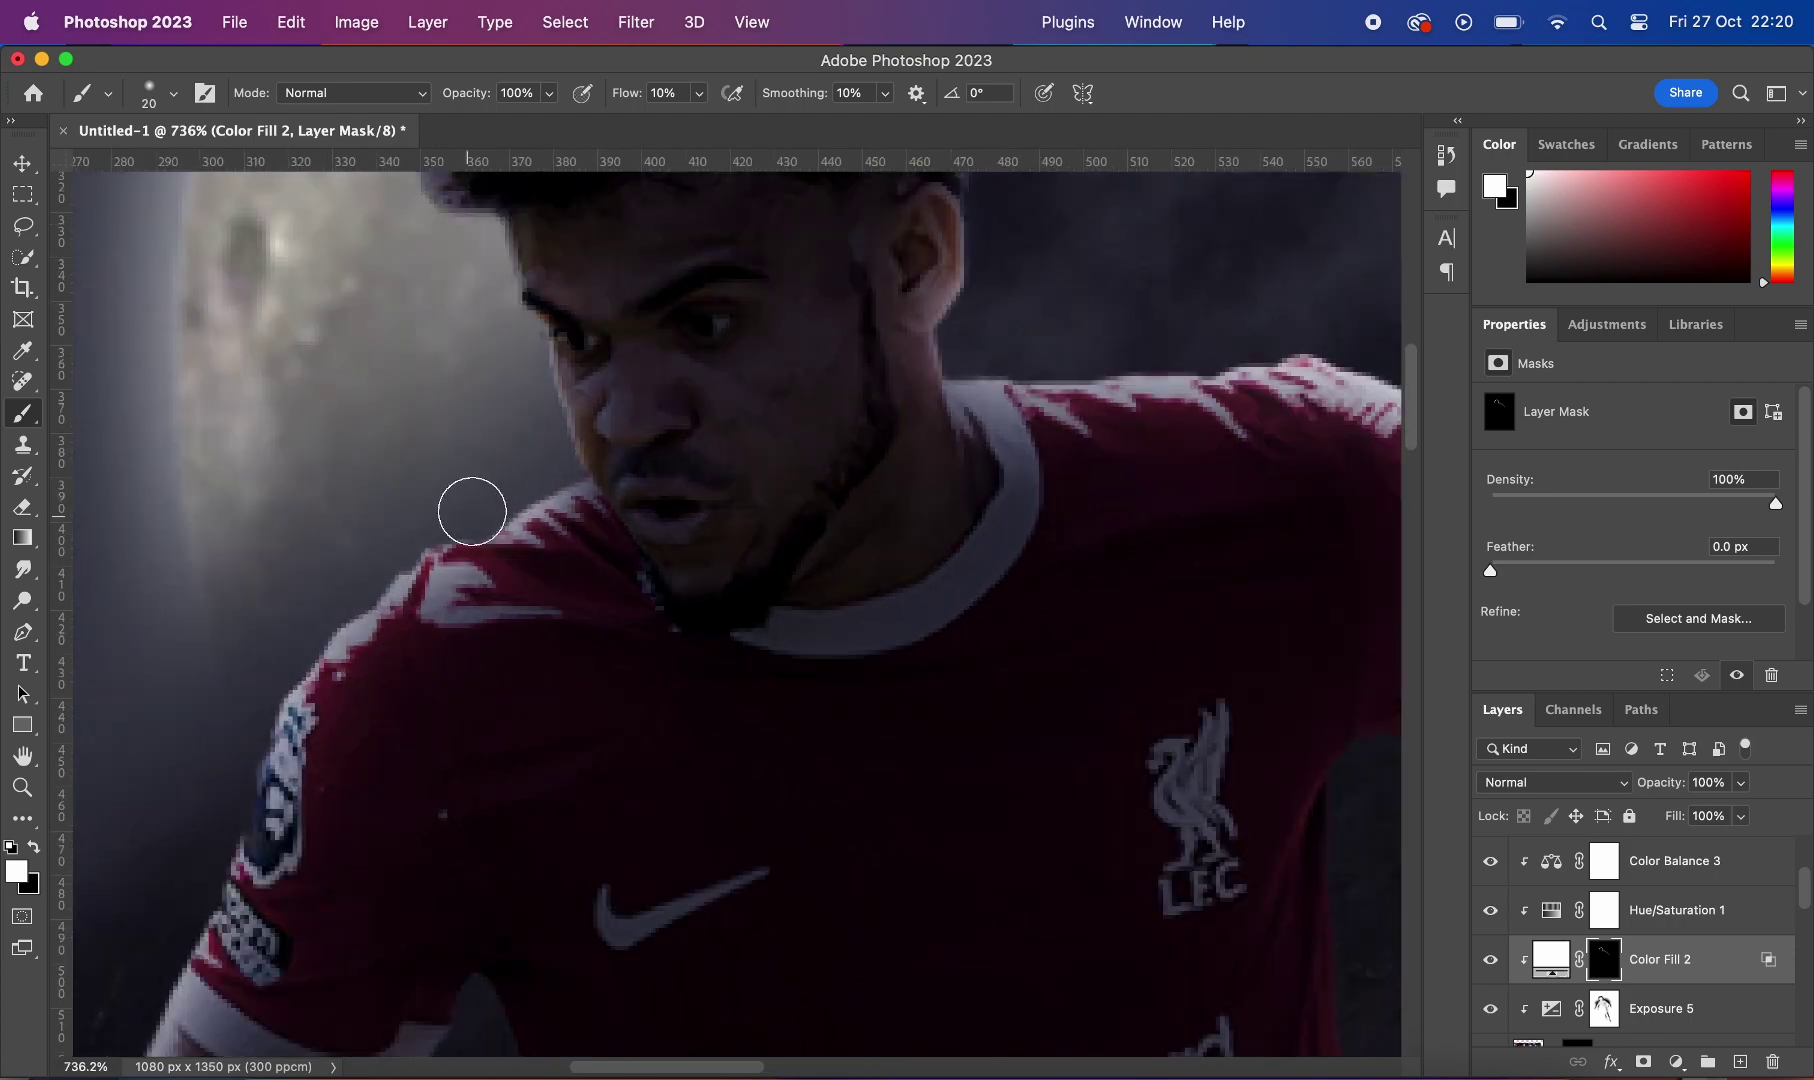
scroll(540, 270, down, 5)
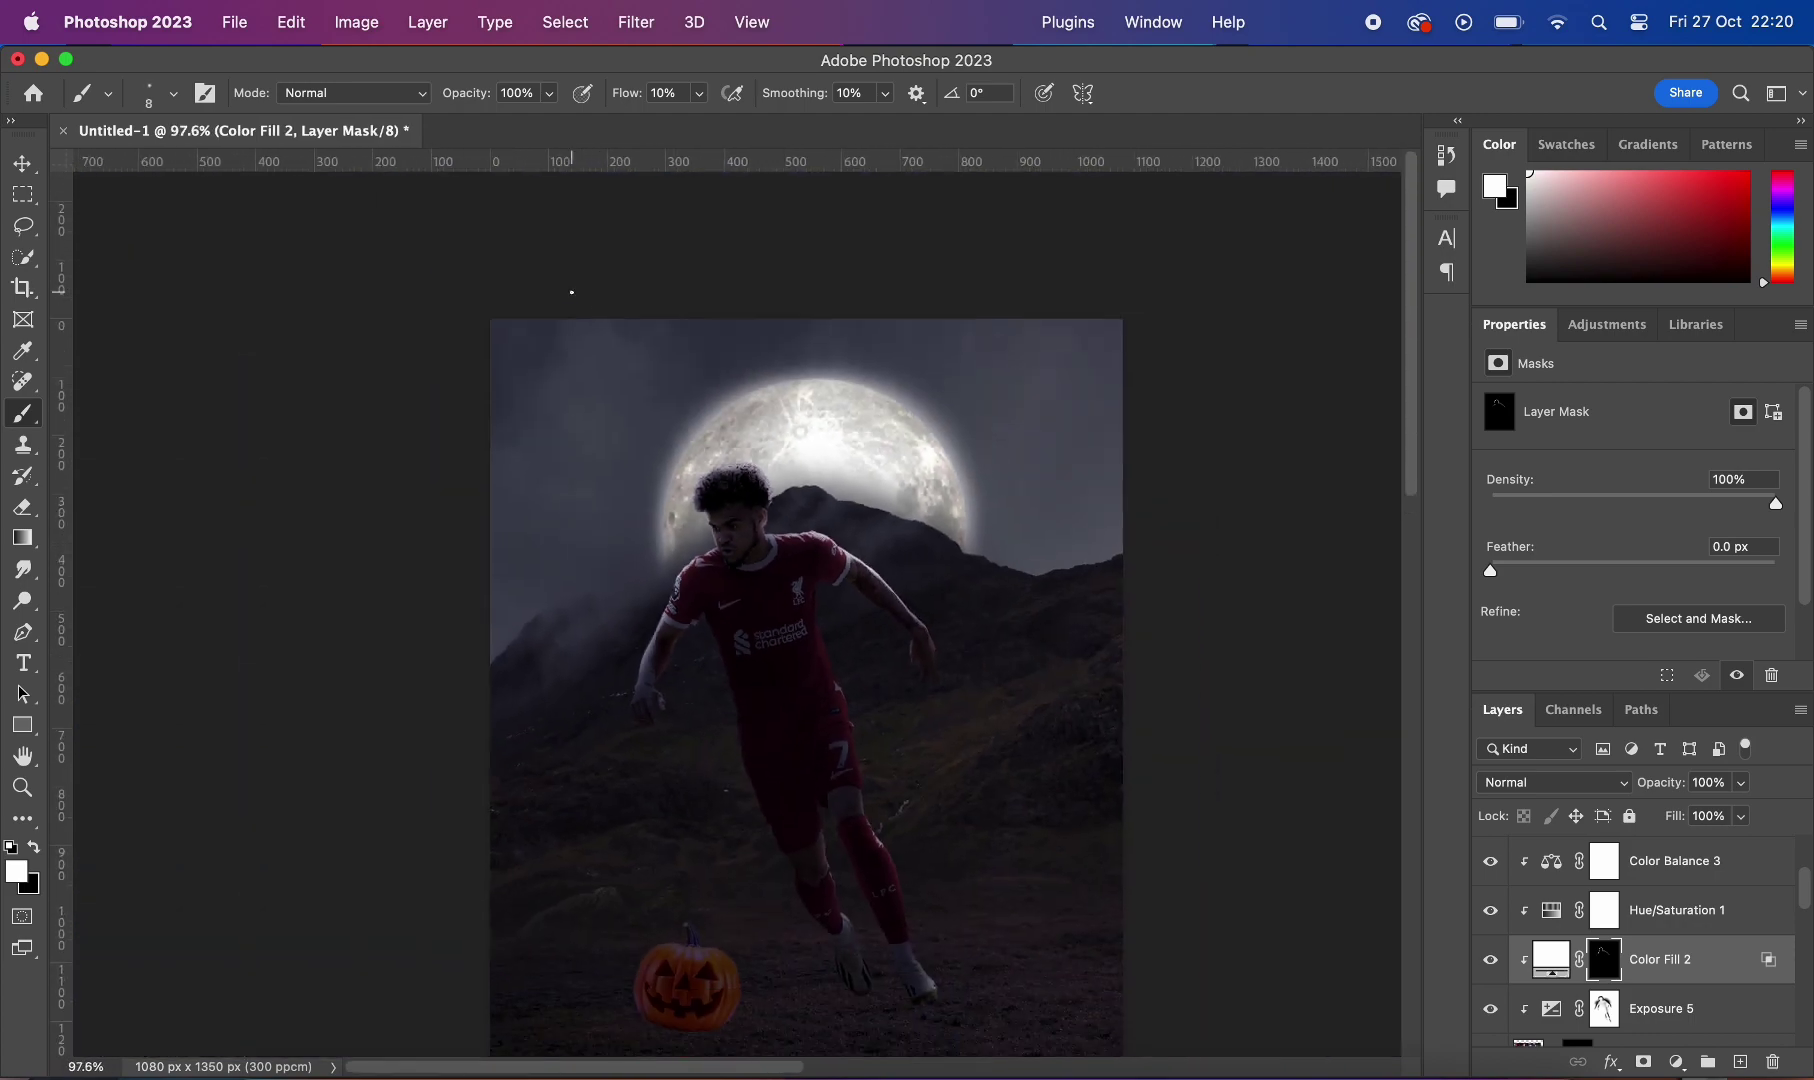
scroll(579, 470, up, 5)
scroll(580, 470, down, 5)
scroll(620, 464, up, 4)
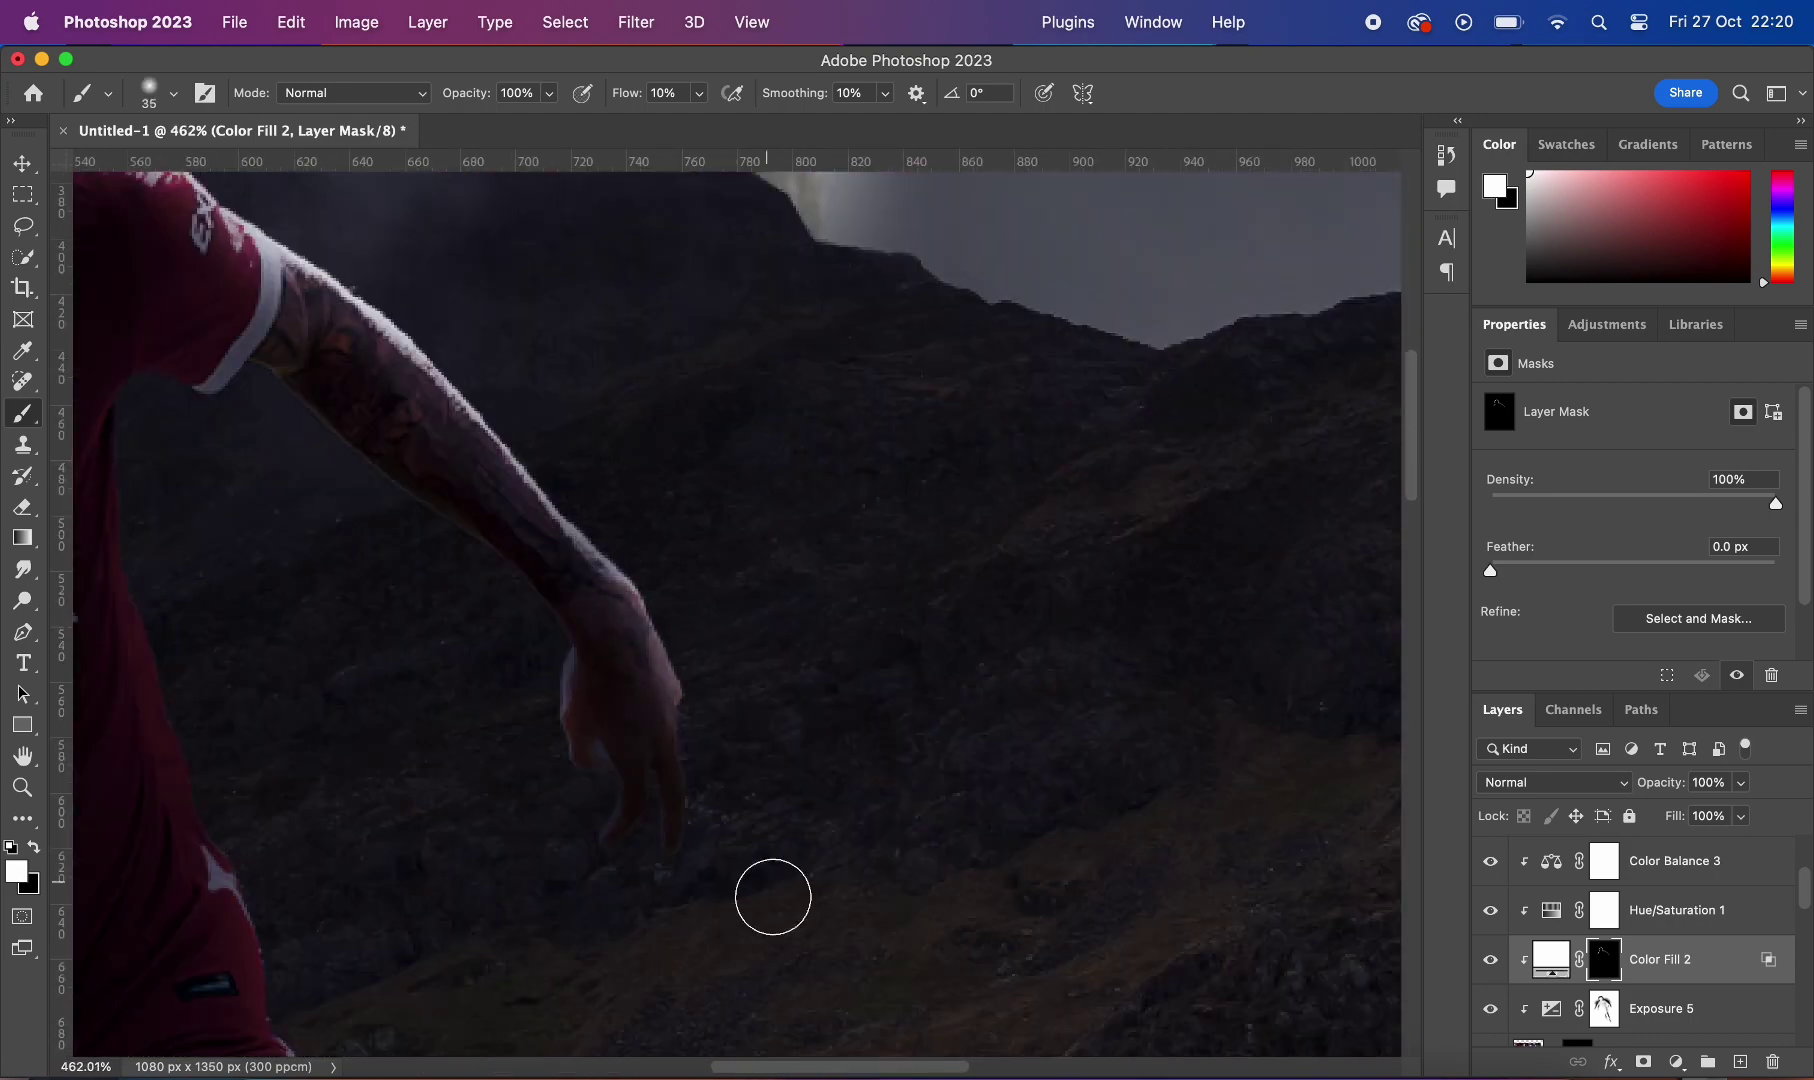
scroll(773, 897, down, 5)
scroll(555, 302, up, 6)
scroll(470, 547, down, 2)
scroll(587, 377, down, 3)
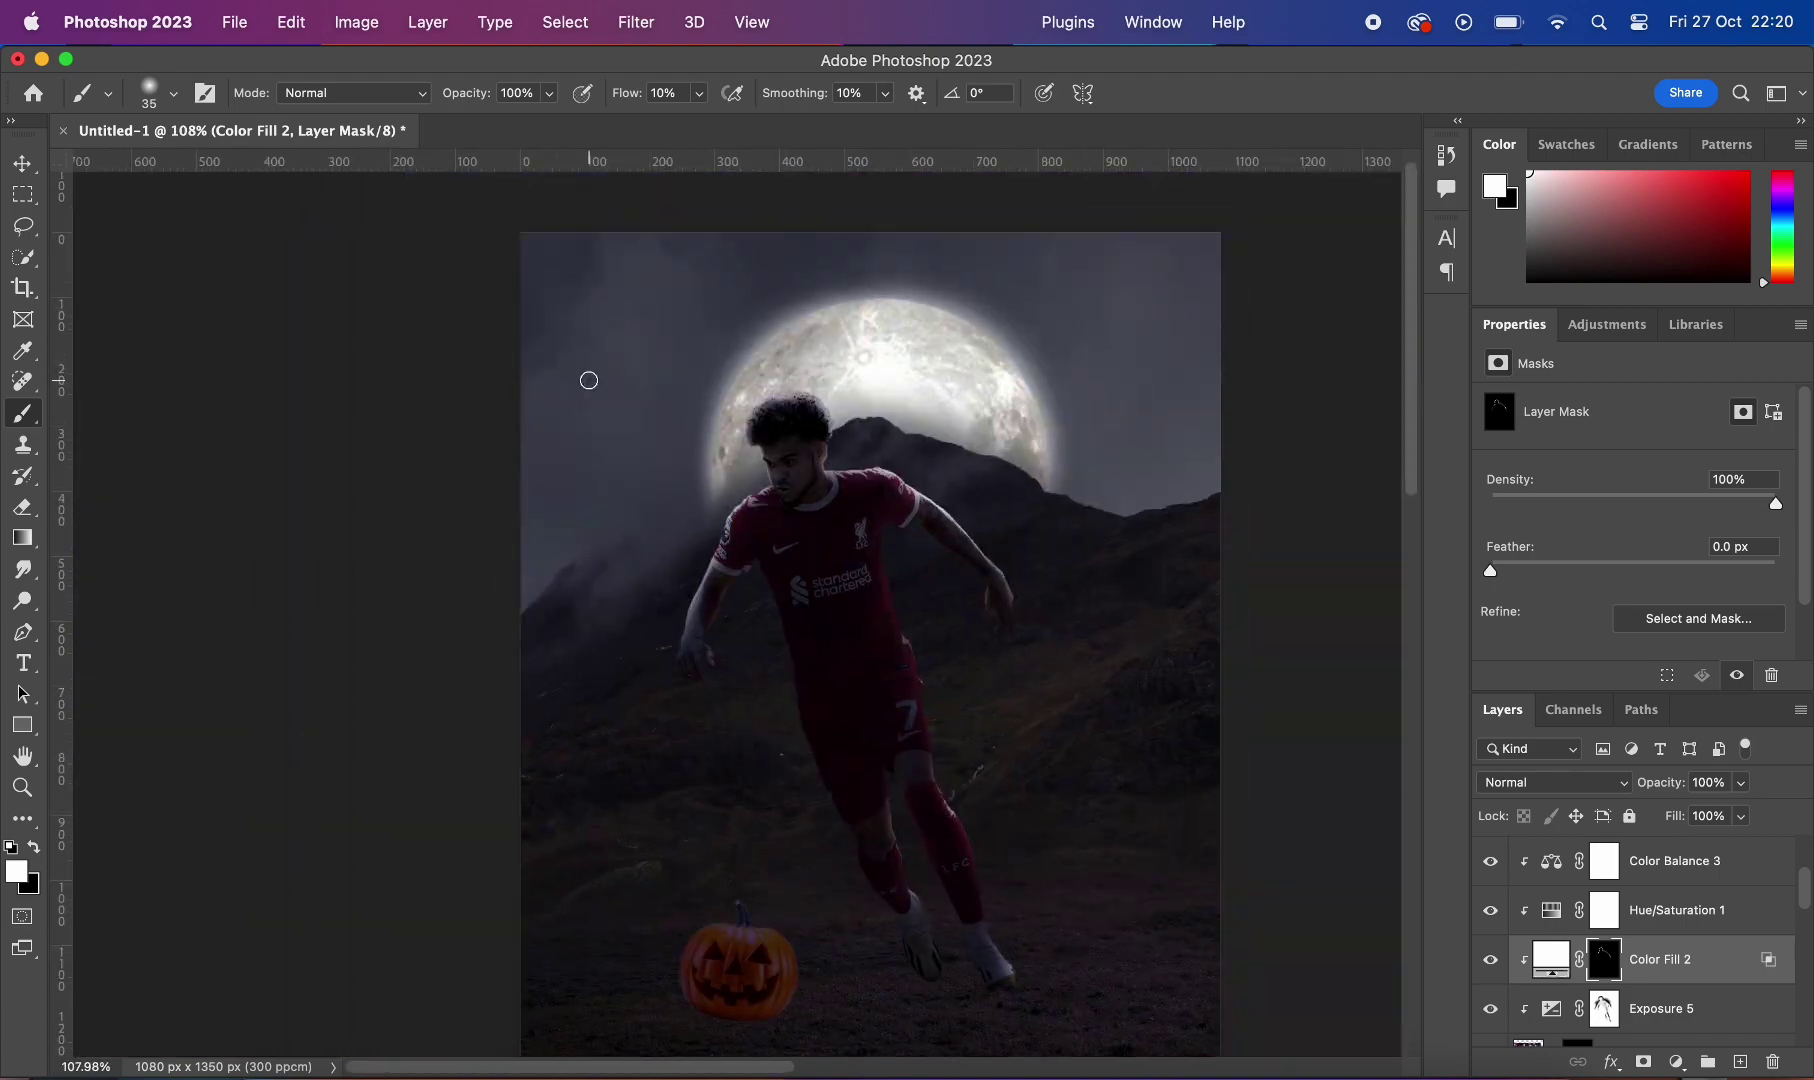
scroll(697, 433, down, 1)
scroll(622, 449, up, 6)
Step: Refine the rim light along the arms and legs with a smaller brush, toggling black and white
key(x)
scroll(700, 400, right, 5)
scroll(800, 300, up, 2)
key(bracketleft)
key(bracketleft)
key(x)
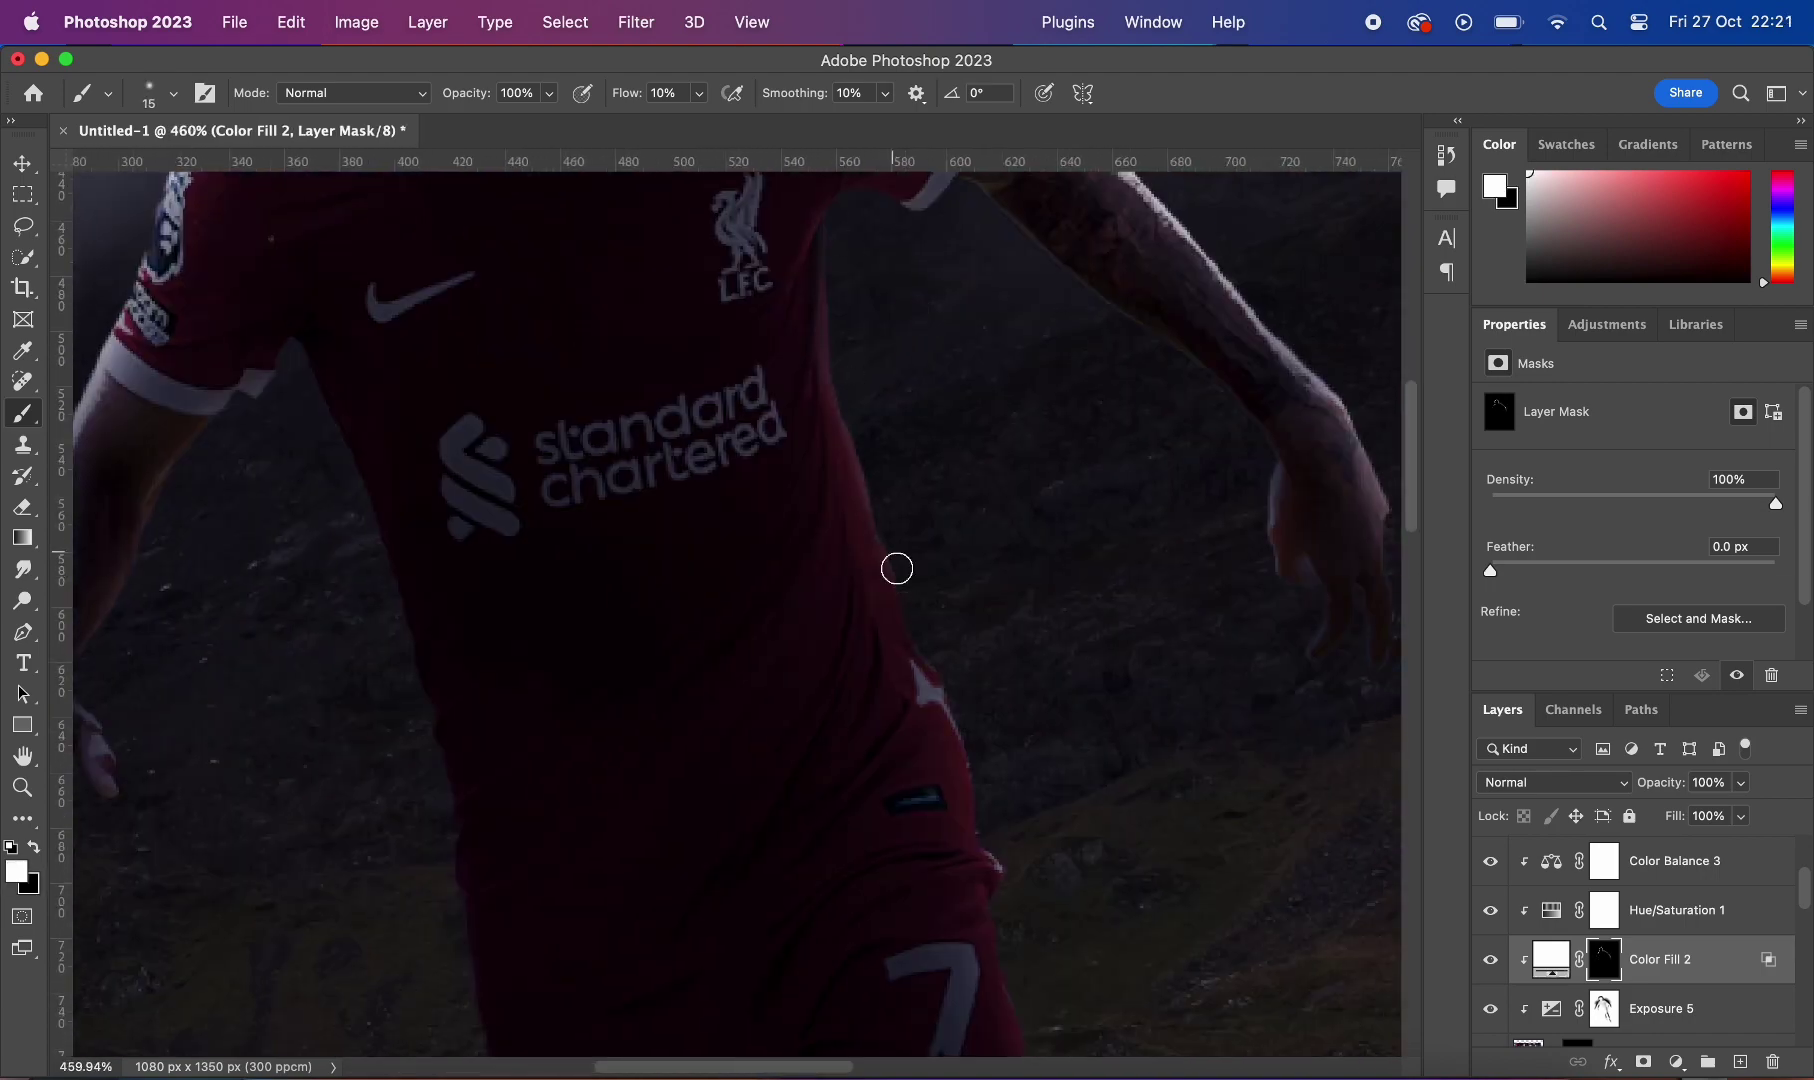
scroll(950, 740, down, 5)
scroll(995, 888, up, 5)
scroll(918, 828, down, 4)
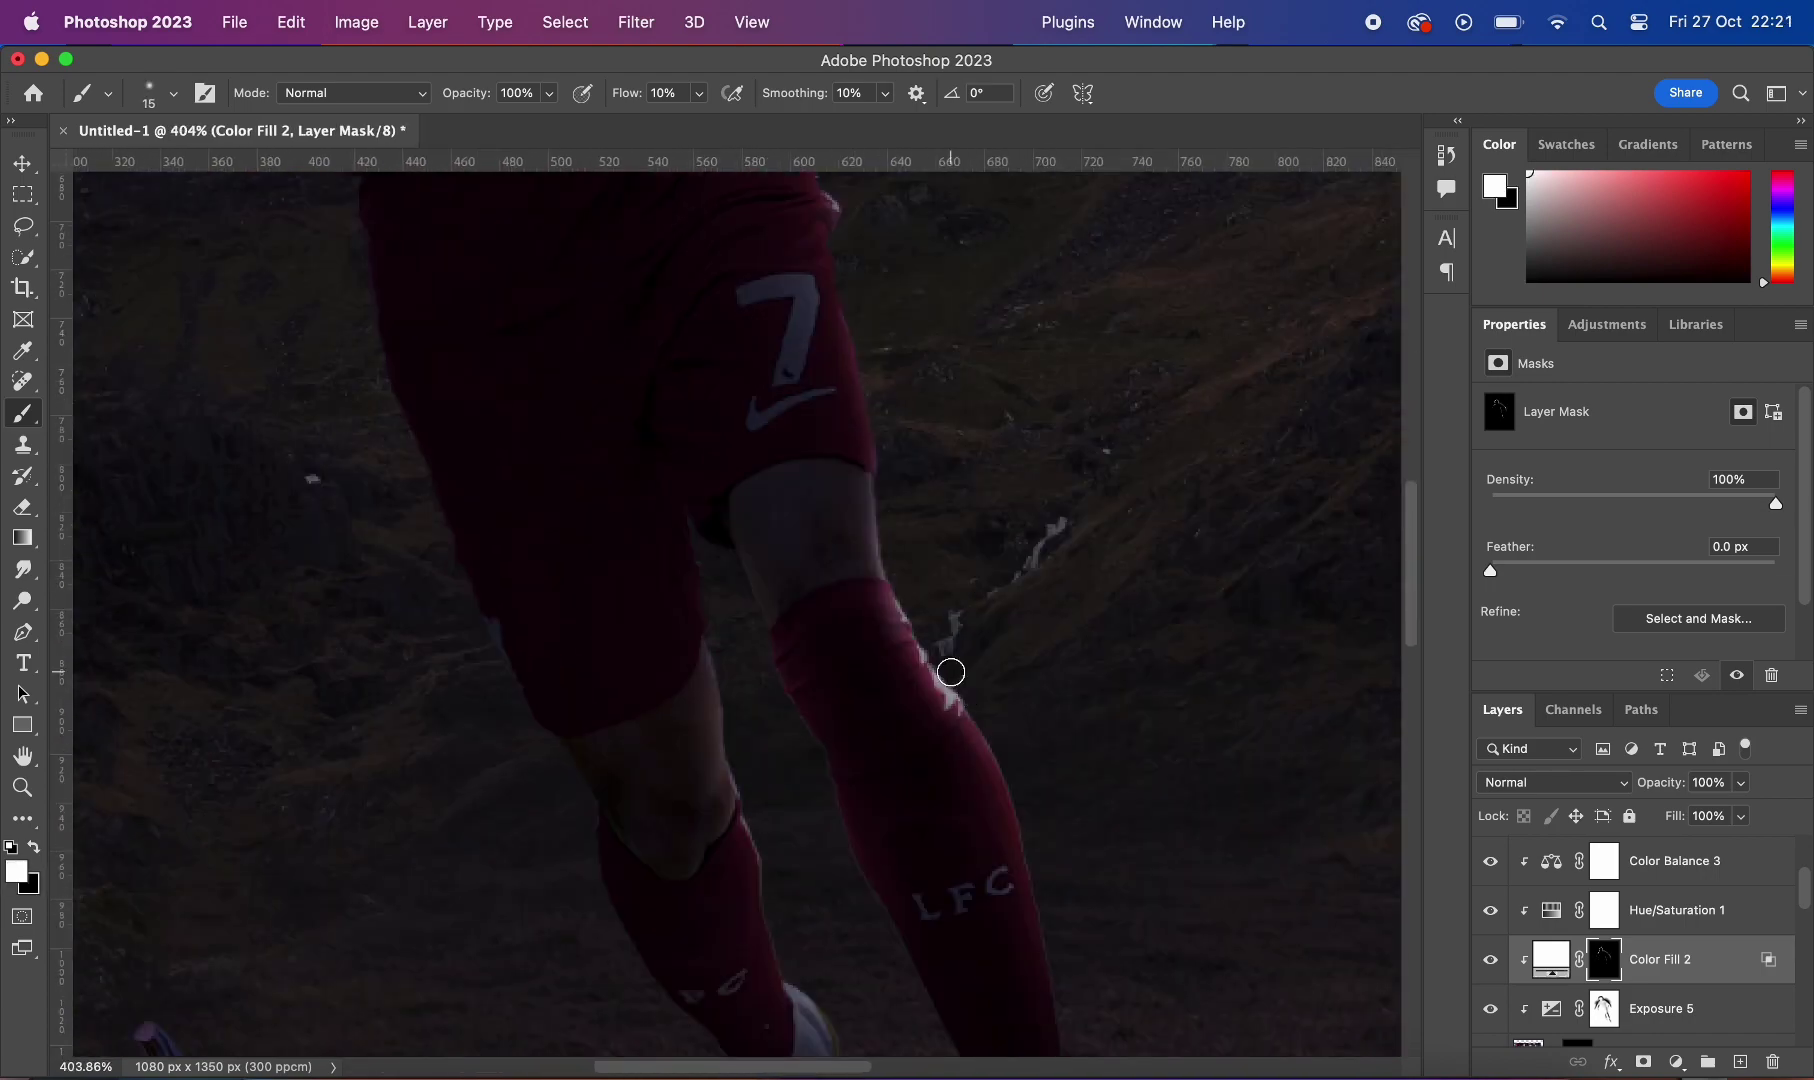
scroll(1078, 684, down, 5)
scroll(778, 612, up, 5)
scroll(717, 296, down, 2)
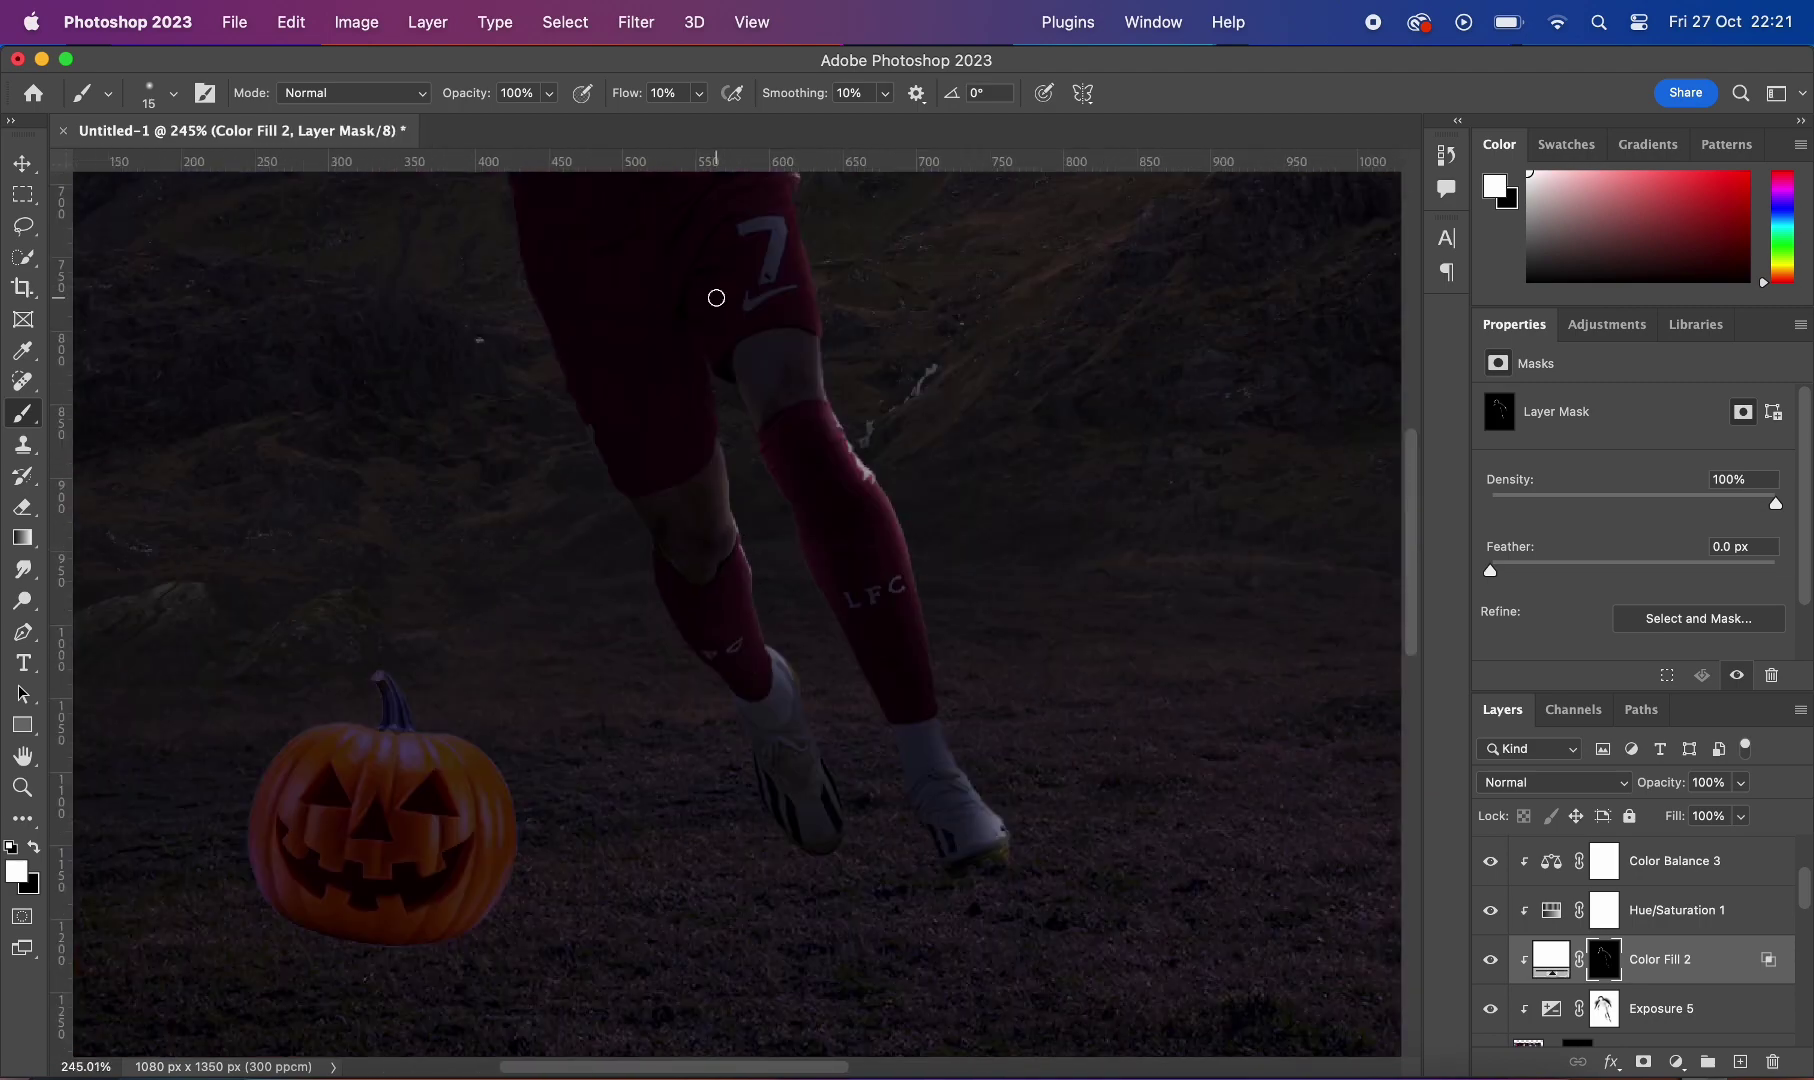
scroll(858, 314, down, 3)
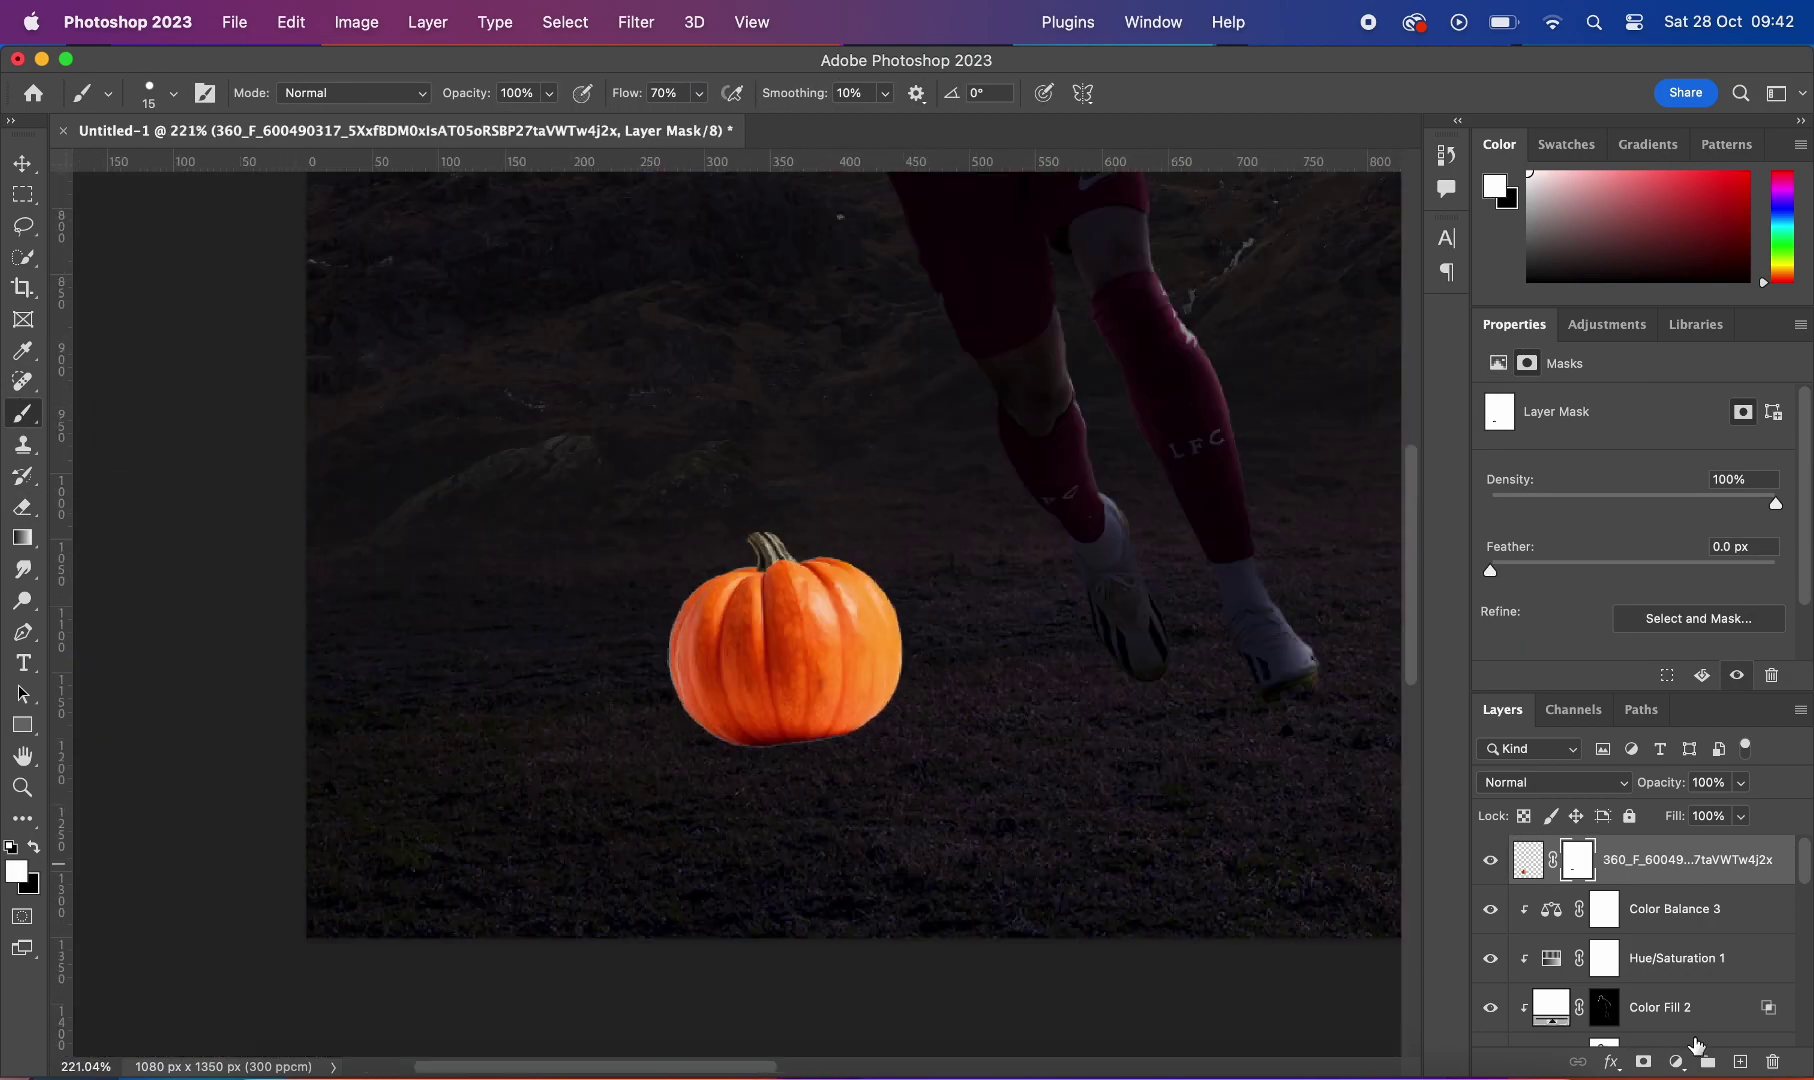
Step: Darken the pumpkin with clipped Color Balance and Exposure adjustments, exposure lowered to -5.55
click(1699, 812)
click(1690, 873)
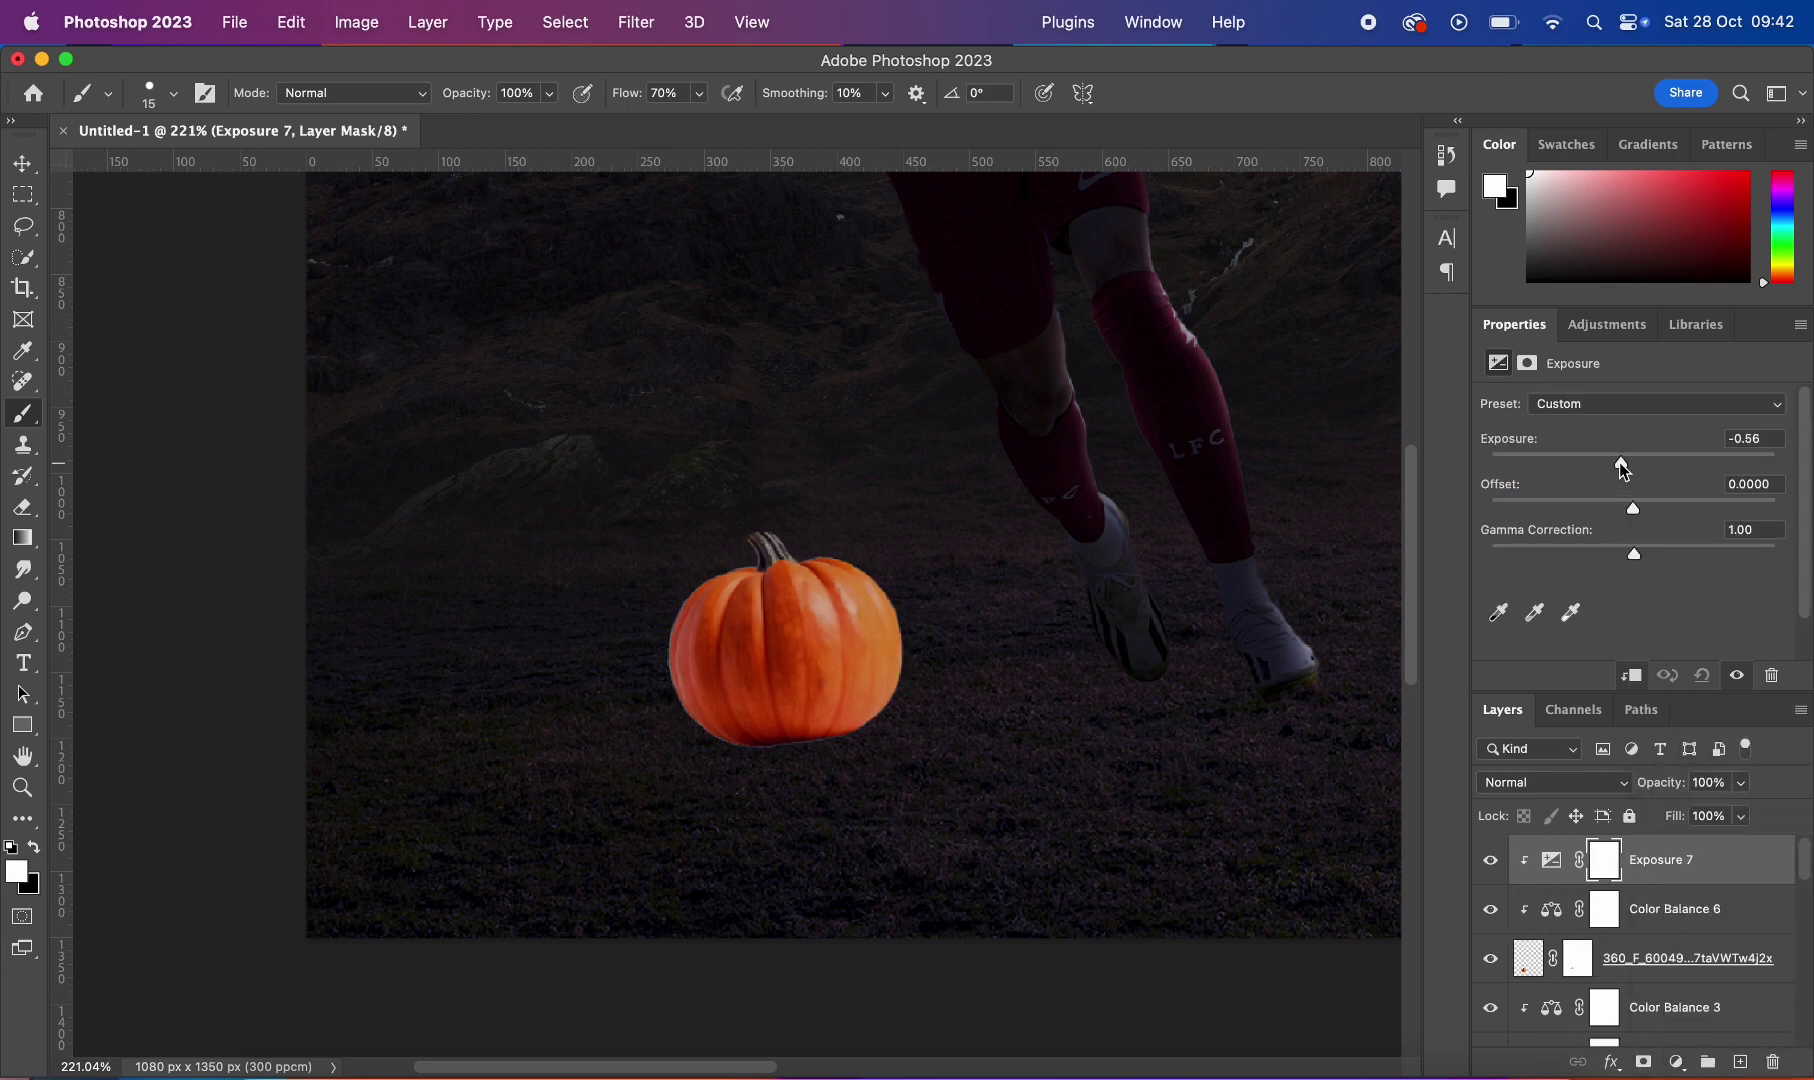
drag(1620, 462, 1539, 462)
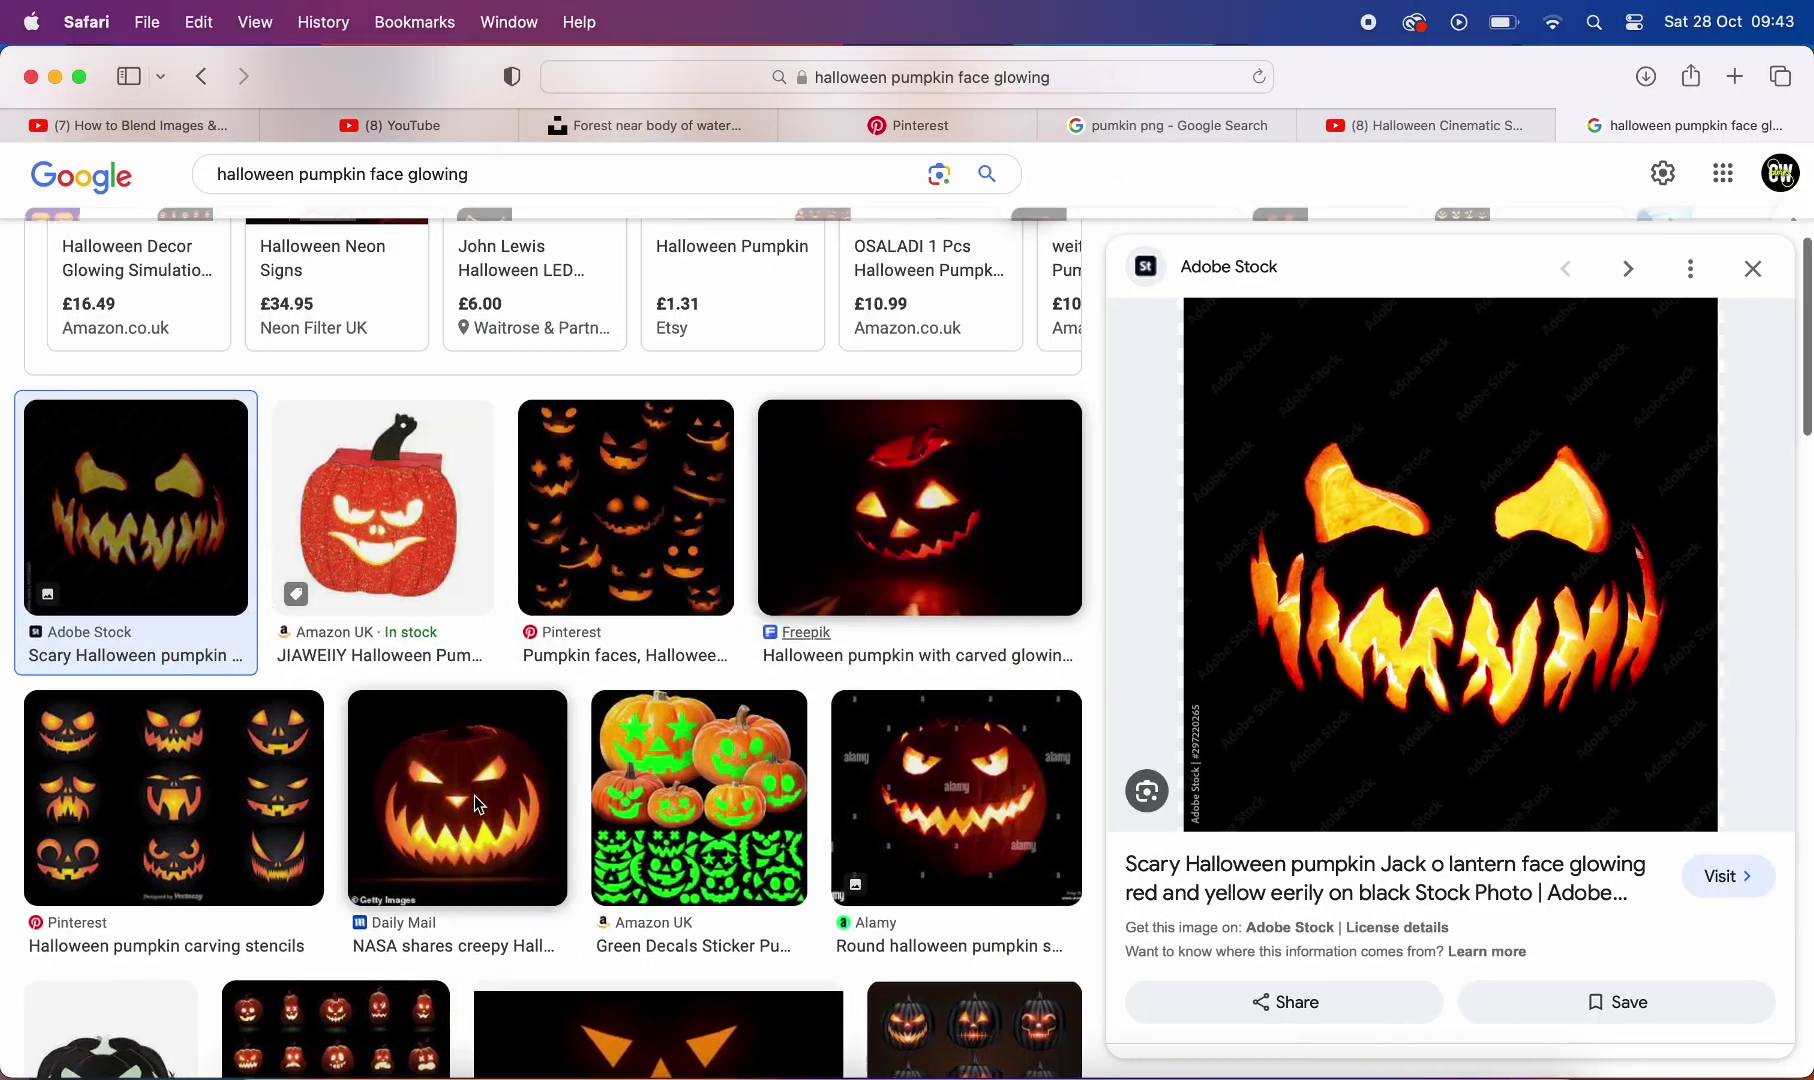
Step: Browse Safari image results and preview scary glowing jack-o'-lantern pictures
click(473, 795)
scroll(736, 741, down, 10)
scroll(736, 741, down, 5)
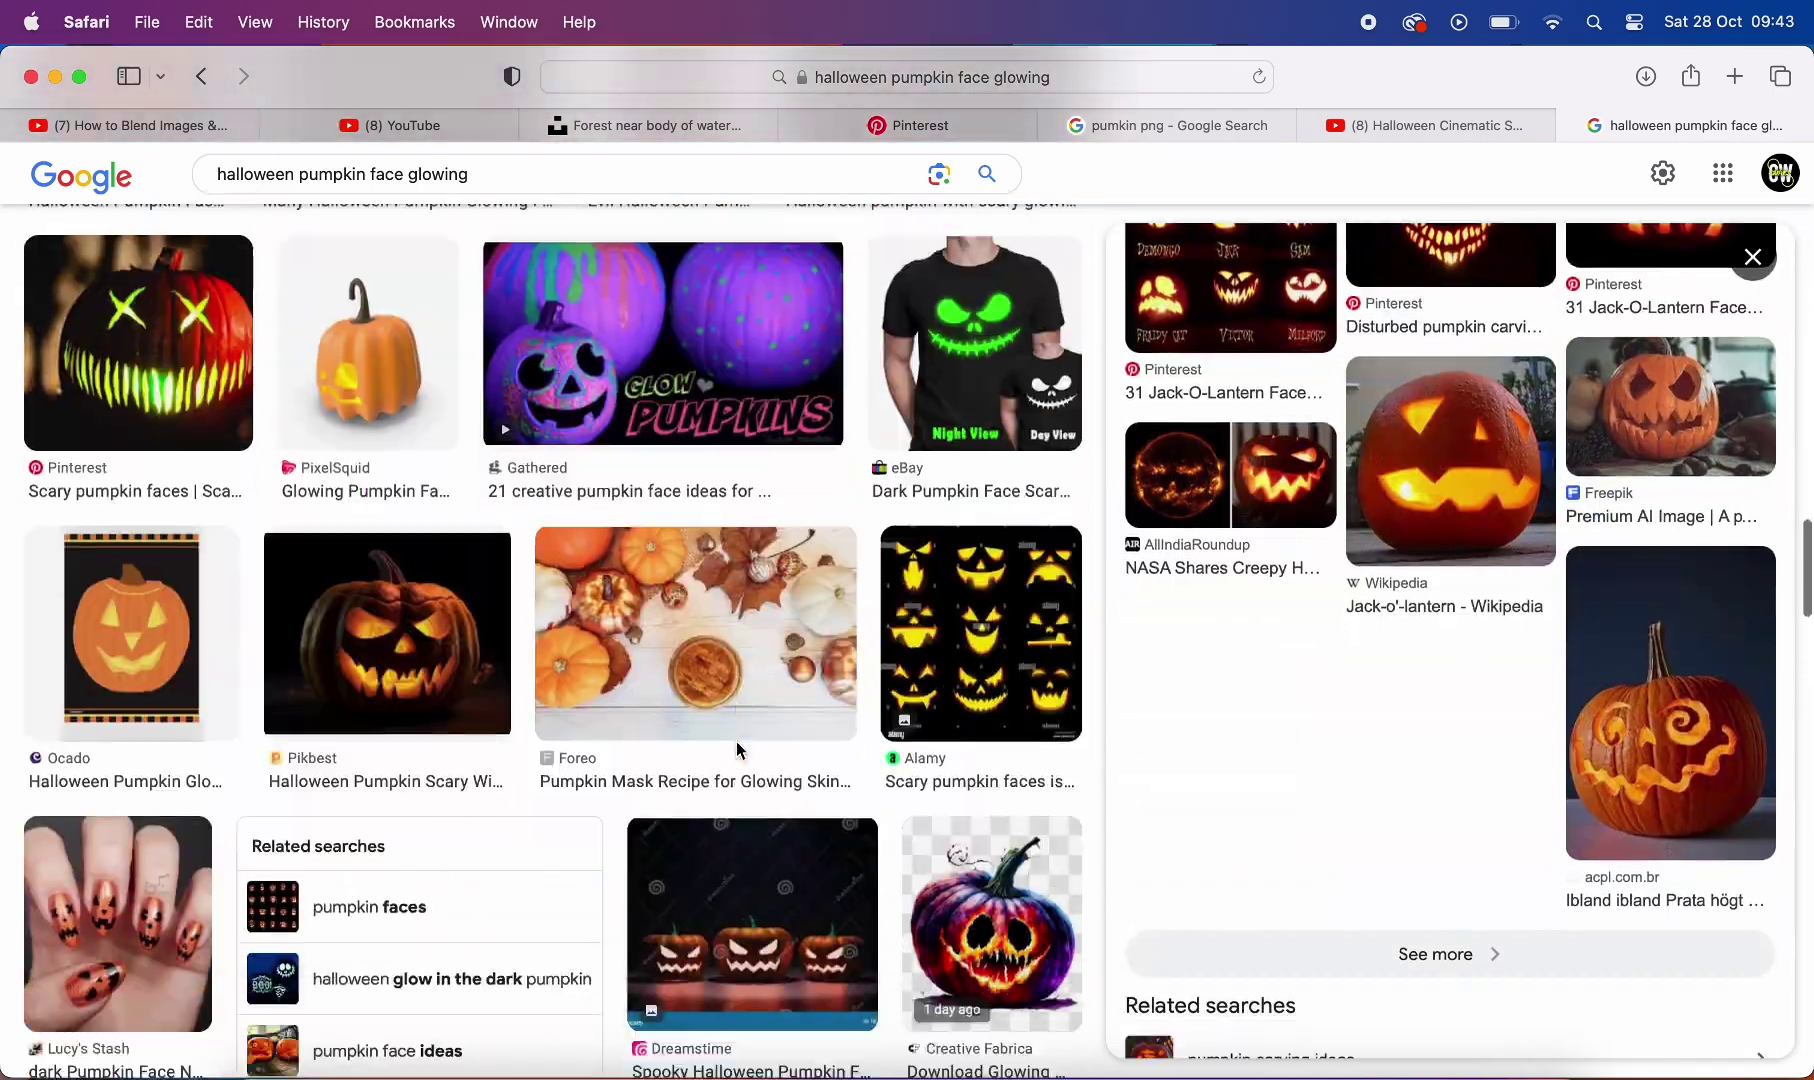
scroll(736, 741, down, 5)
scroll(736, 741, down, 5)
scroll(736, 740, down, 5)
click(1733, 318)
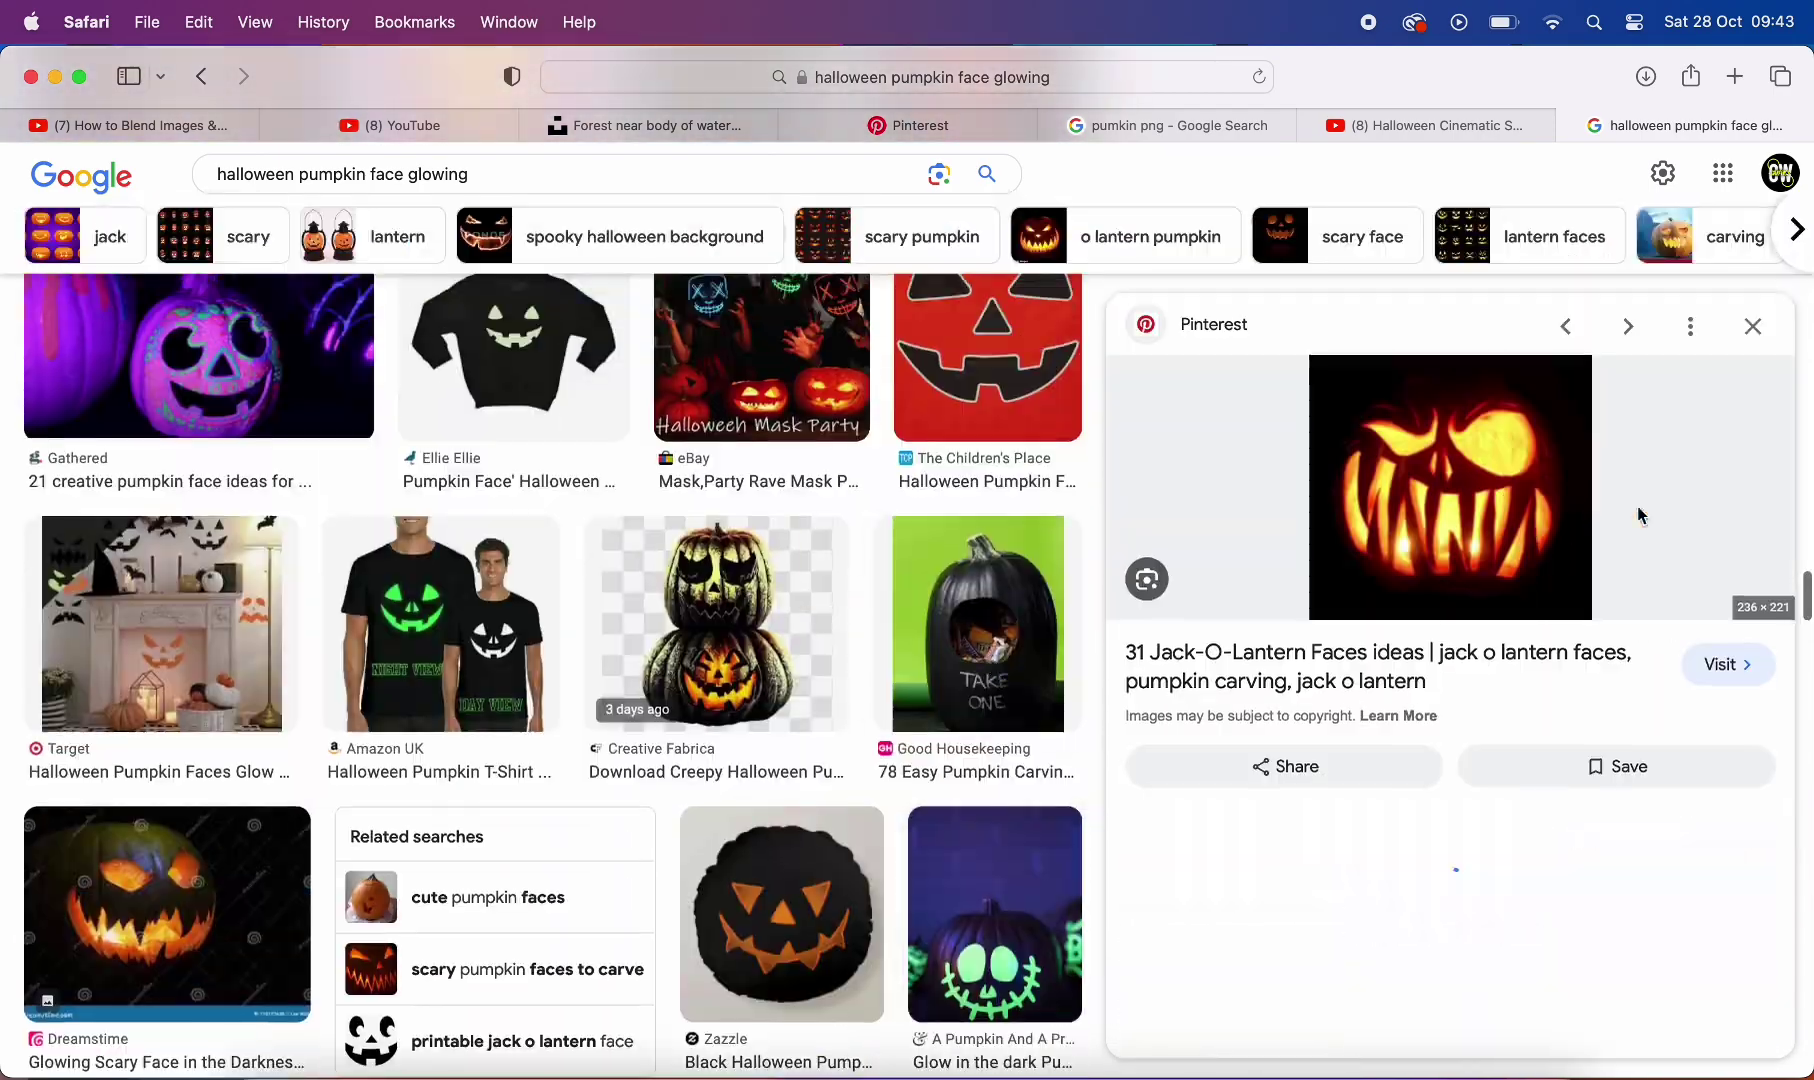
scroll(1640, 514, down, 5)
scroll(1560, 480, down, 3)
click(1518, 465)
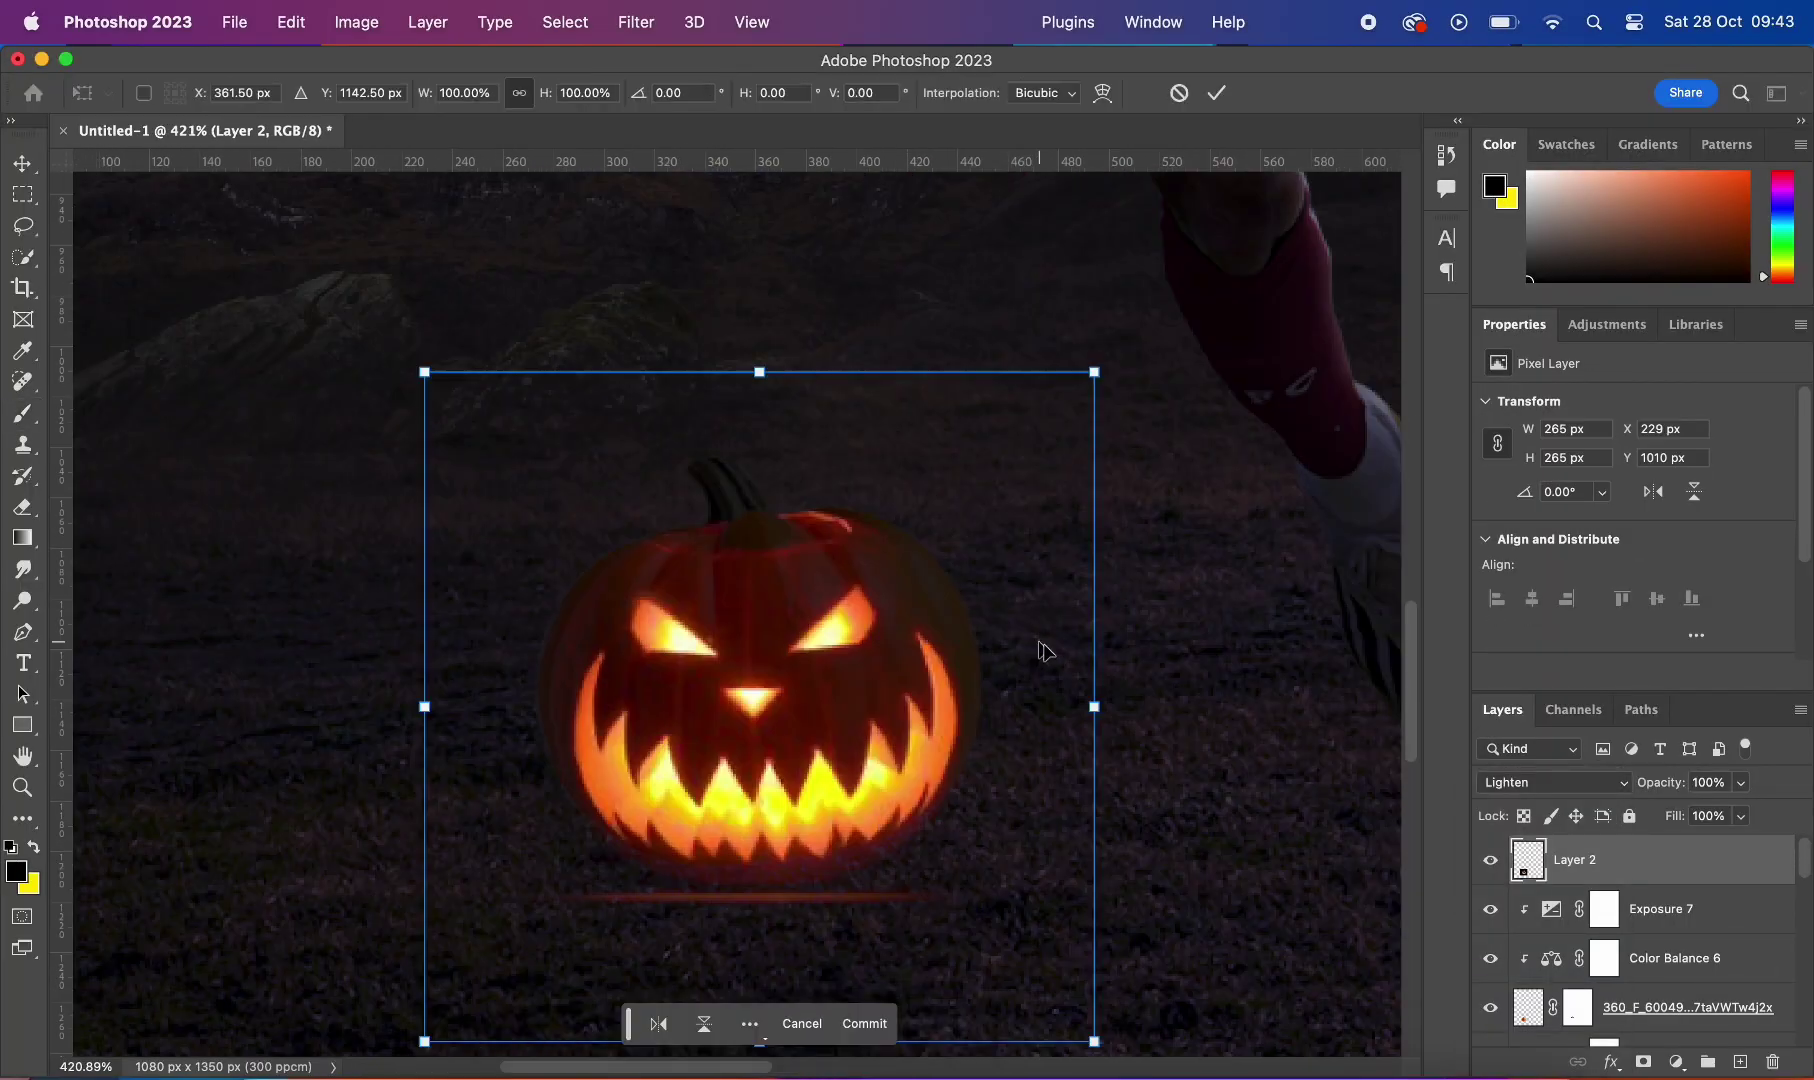
Step: Scale the jack-o'-lantern picture down to about 87% of its size
drag(1045, 652, 927, 683)
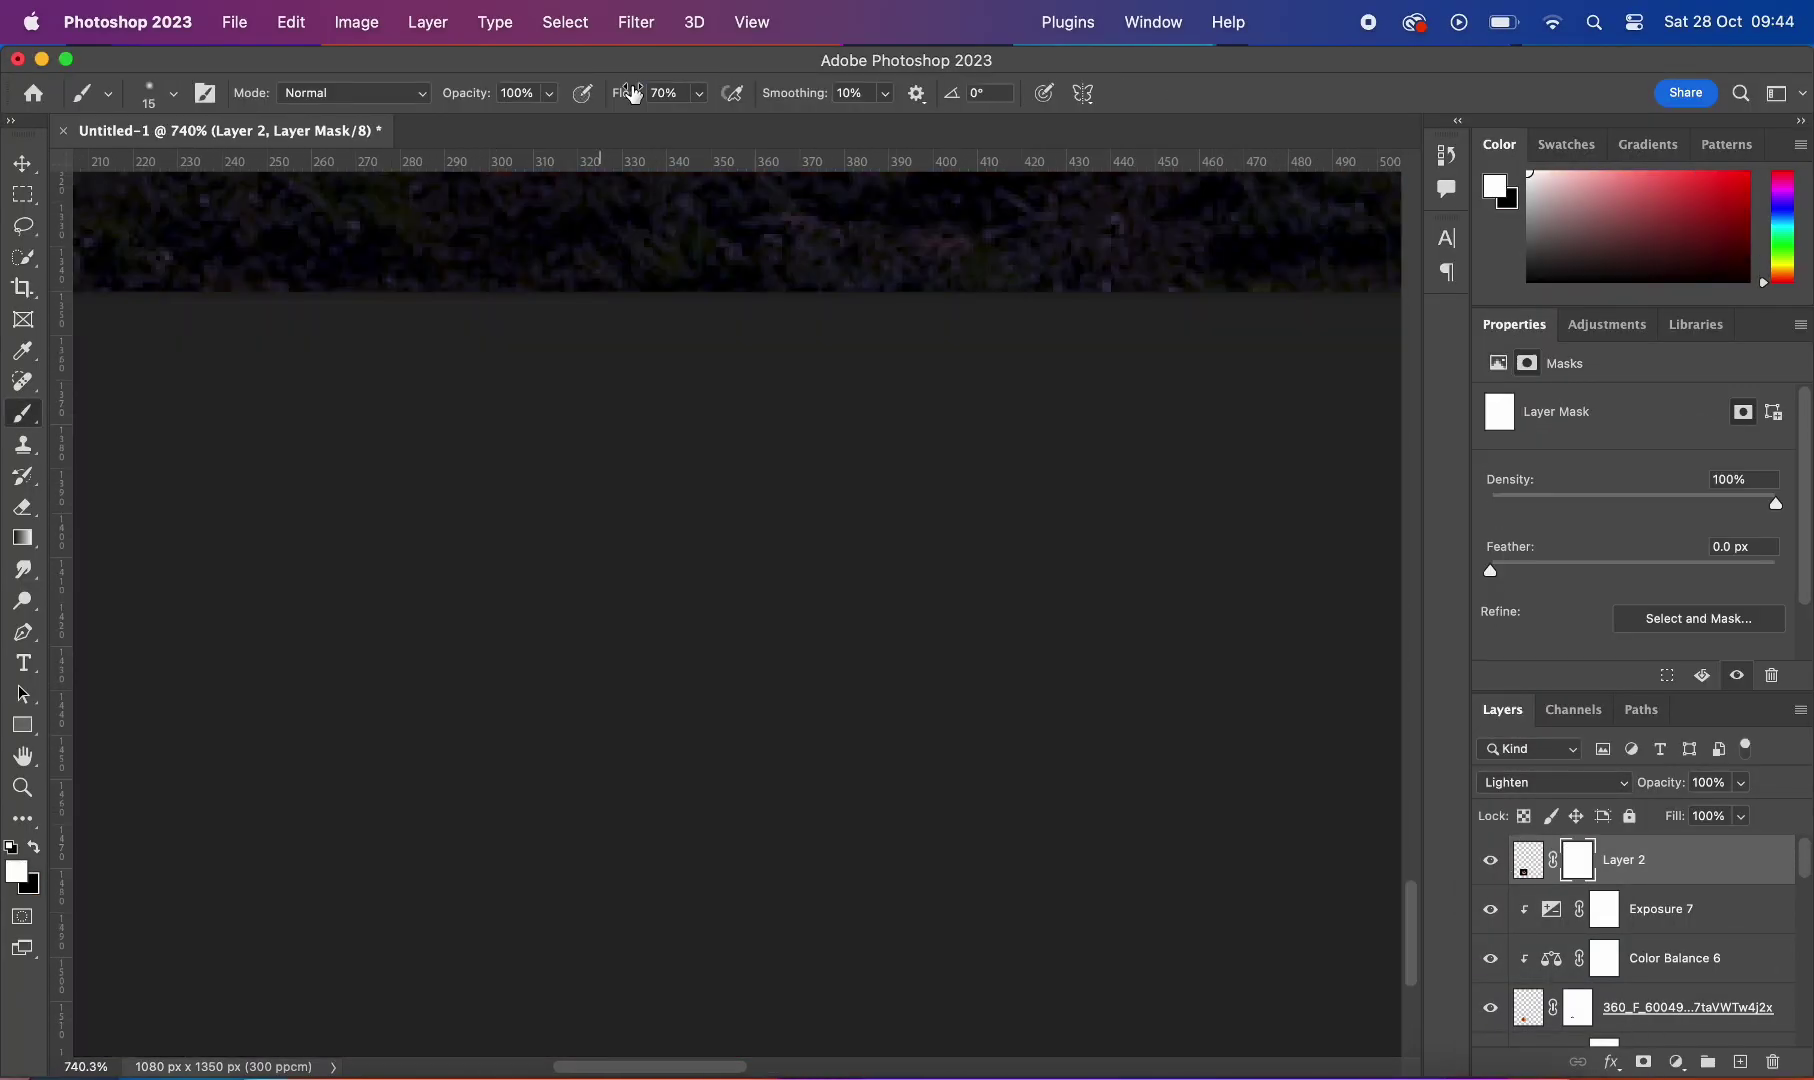
scroll(1089, 396, up, 10)
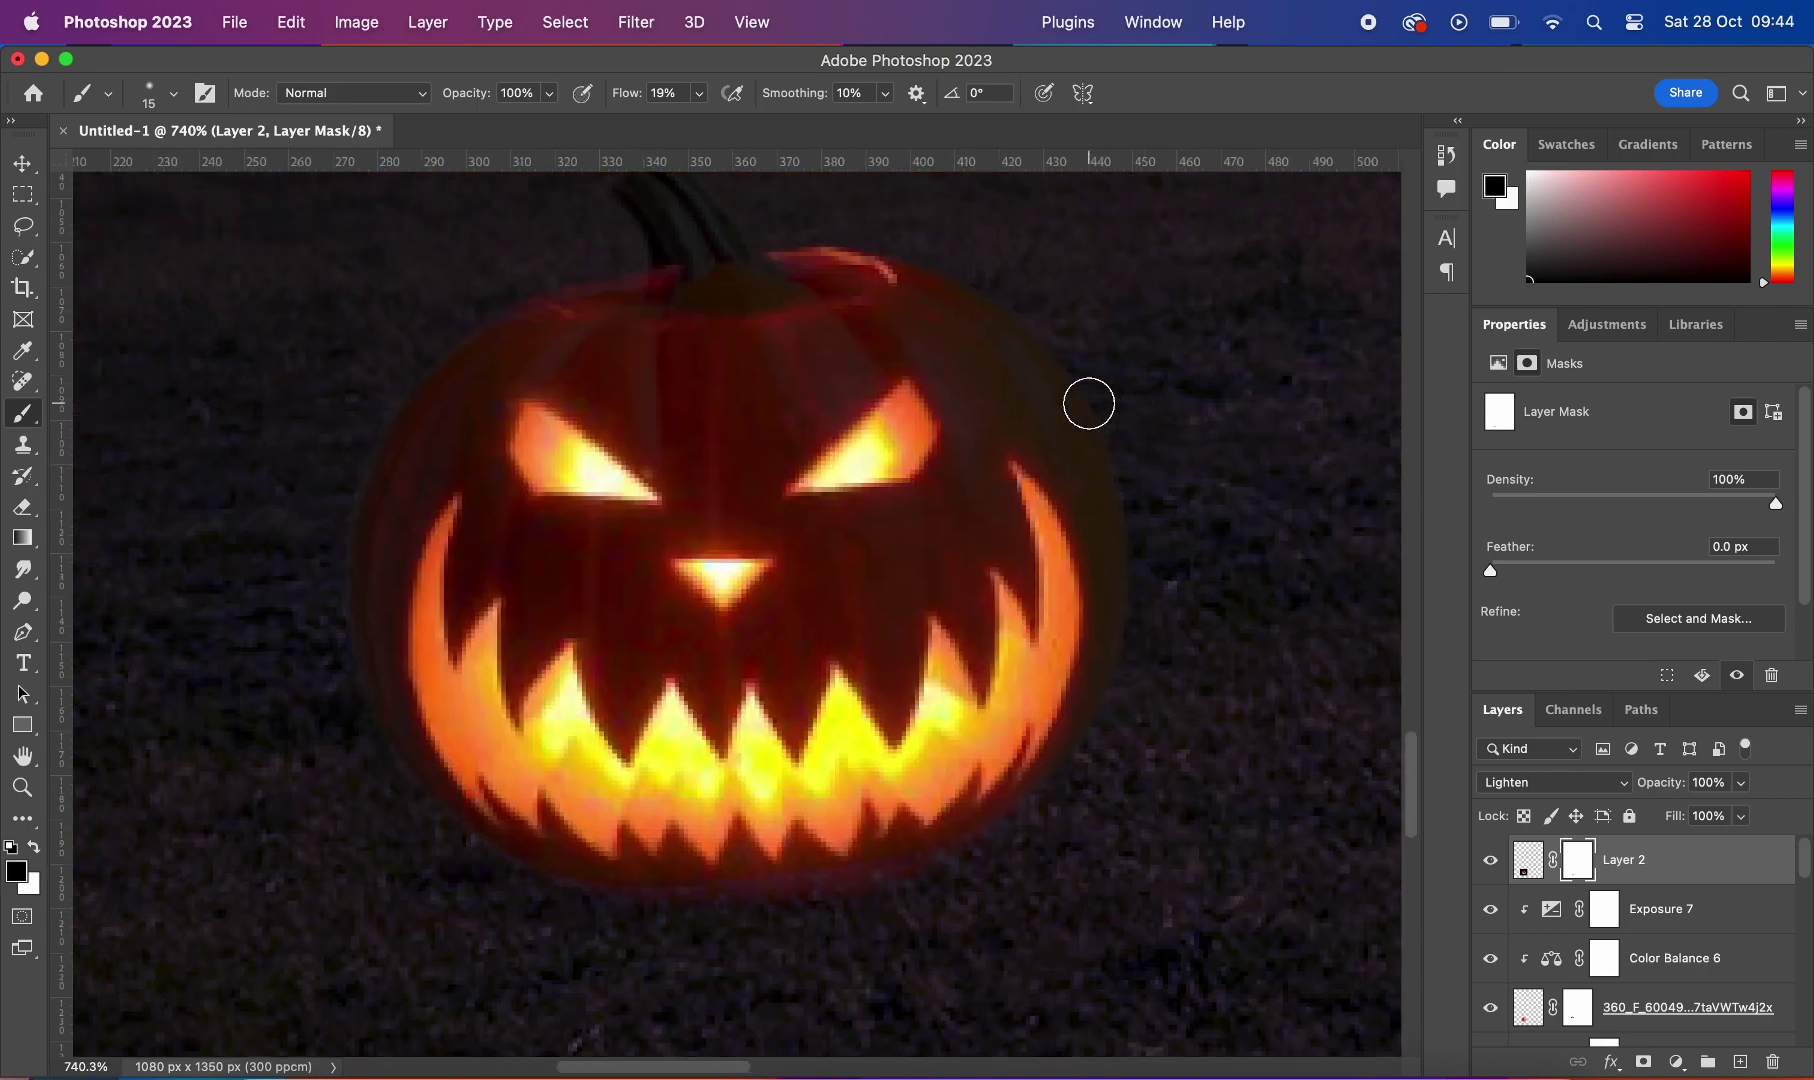
scroll(1089, 396, up, 1)
scroll(844, 384, down, 1)
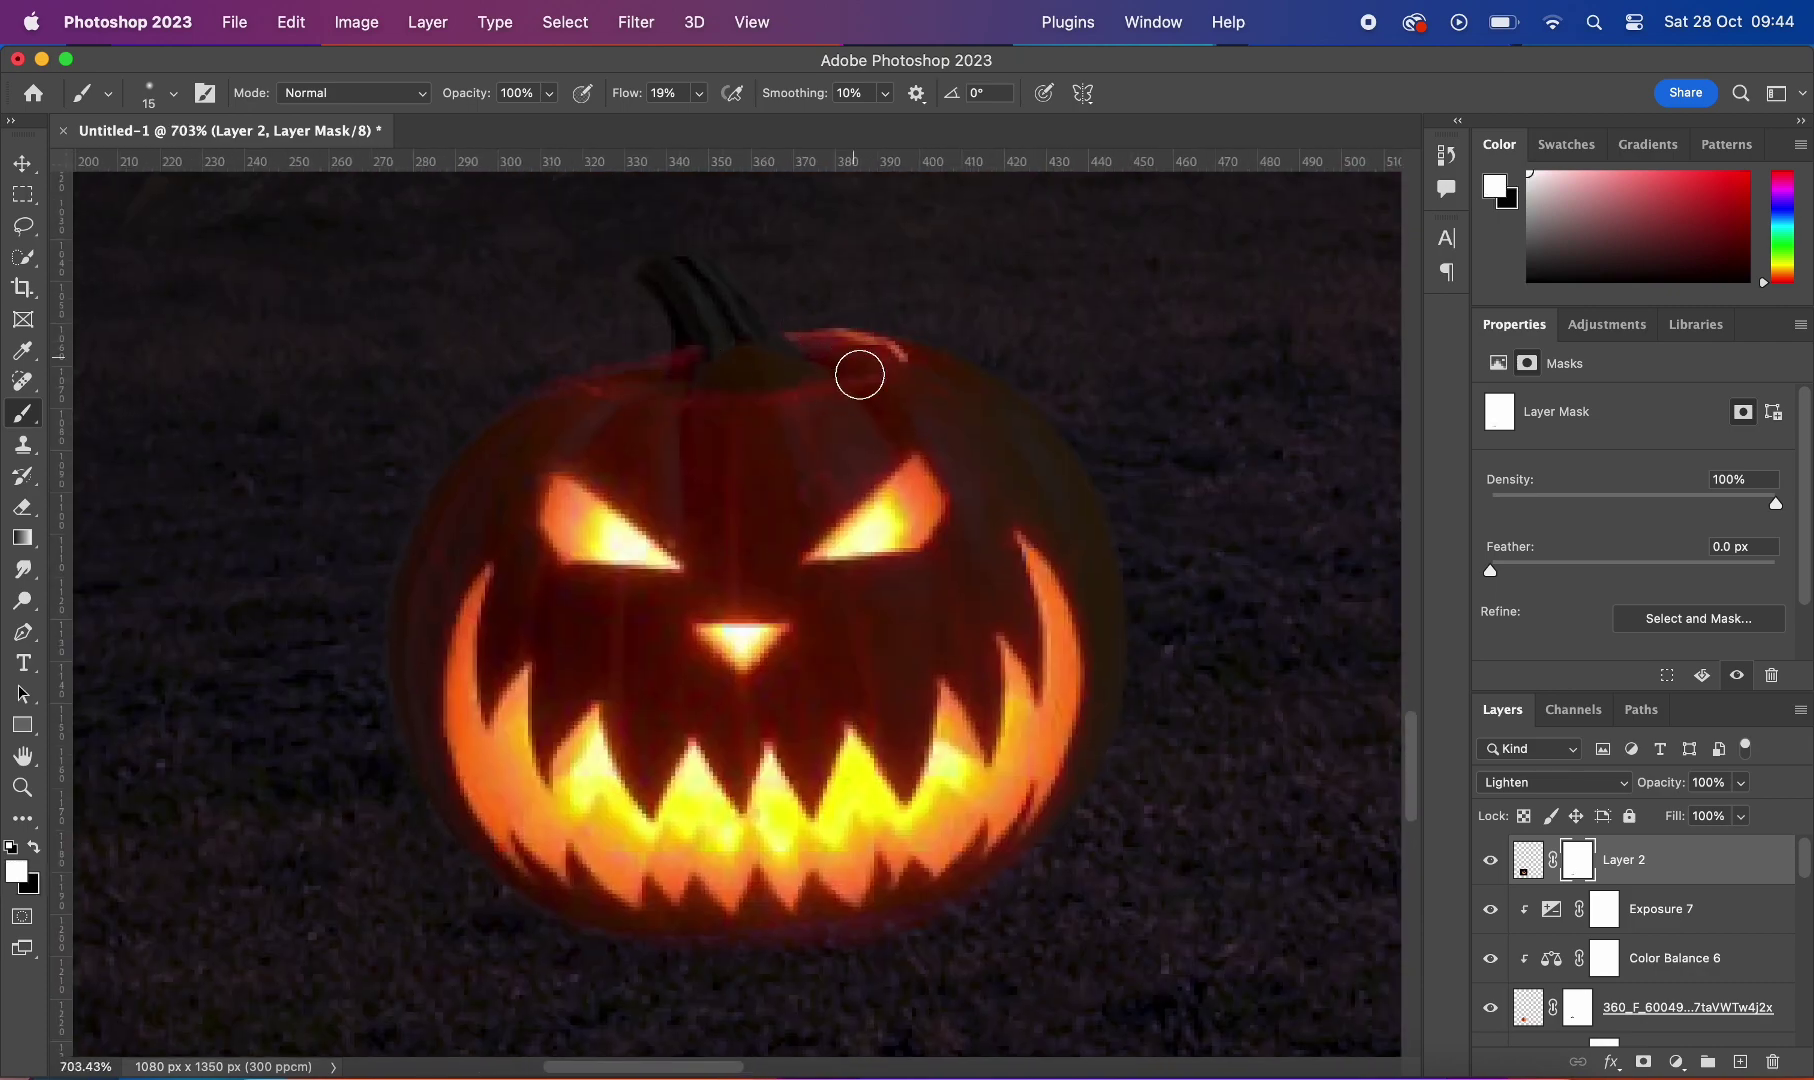
scroll(822, 750, down, 2)
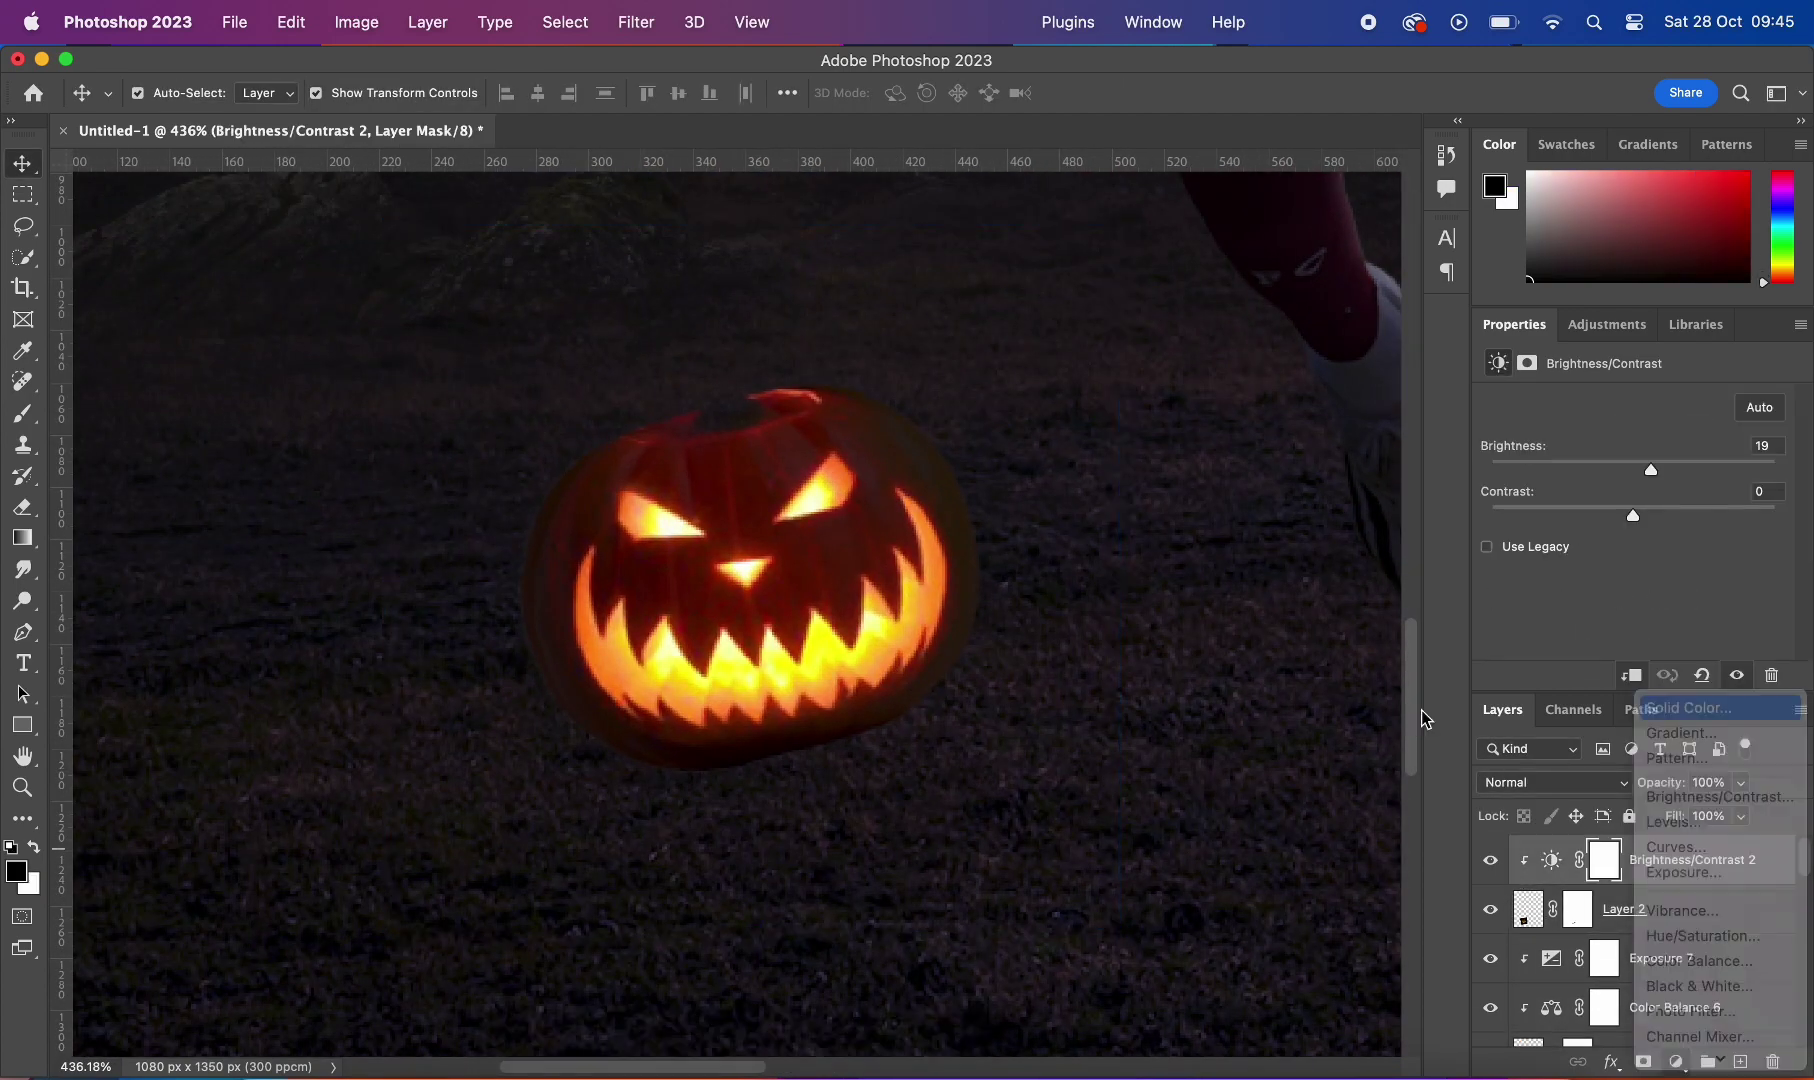
Step: Toggle the orange fill's mask and compare blend modes such as Linear Dodge (Add)
key(super+i)
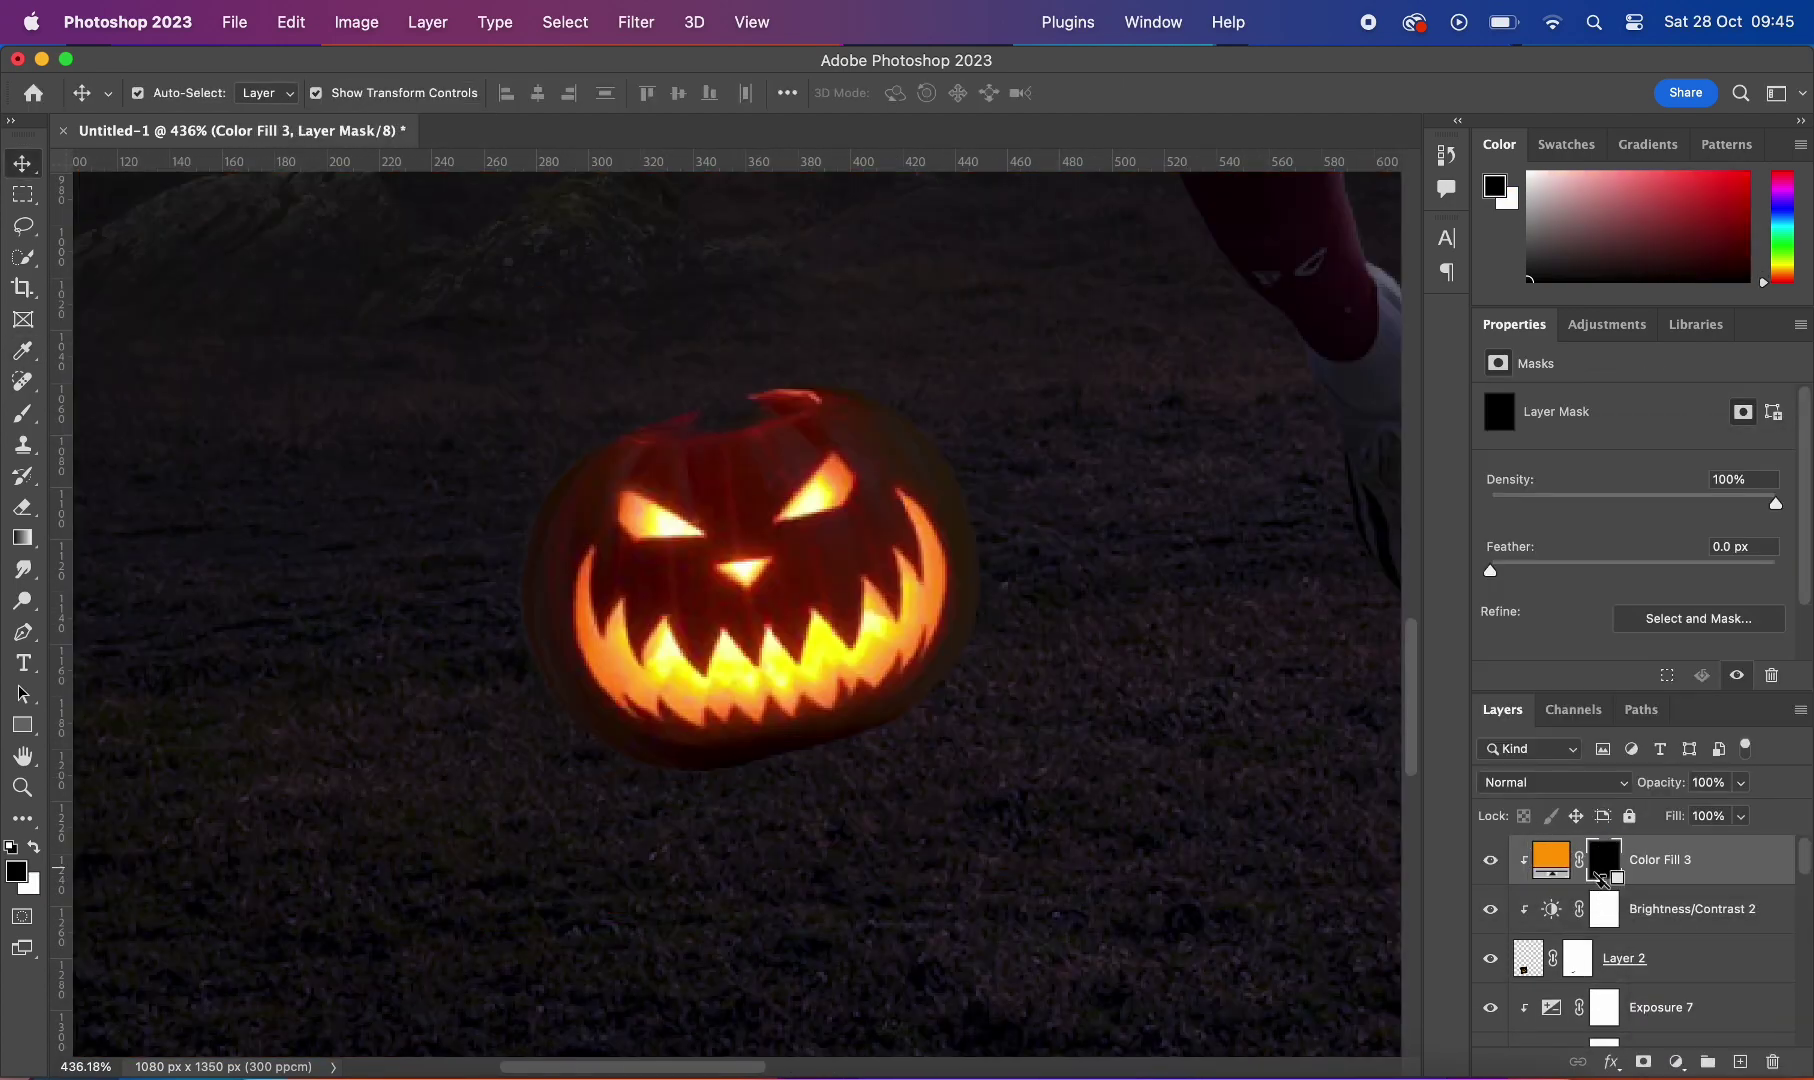
key(super+i)
click(1553, 782)
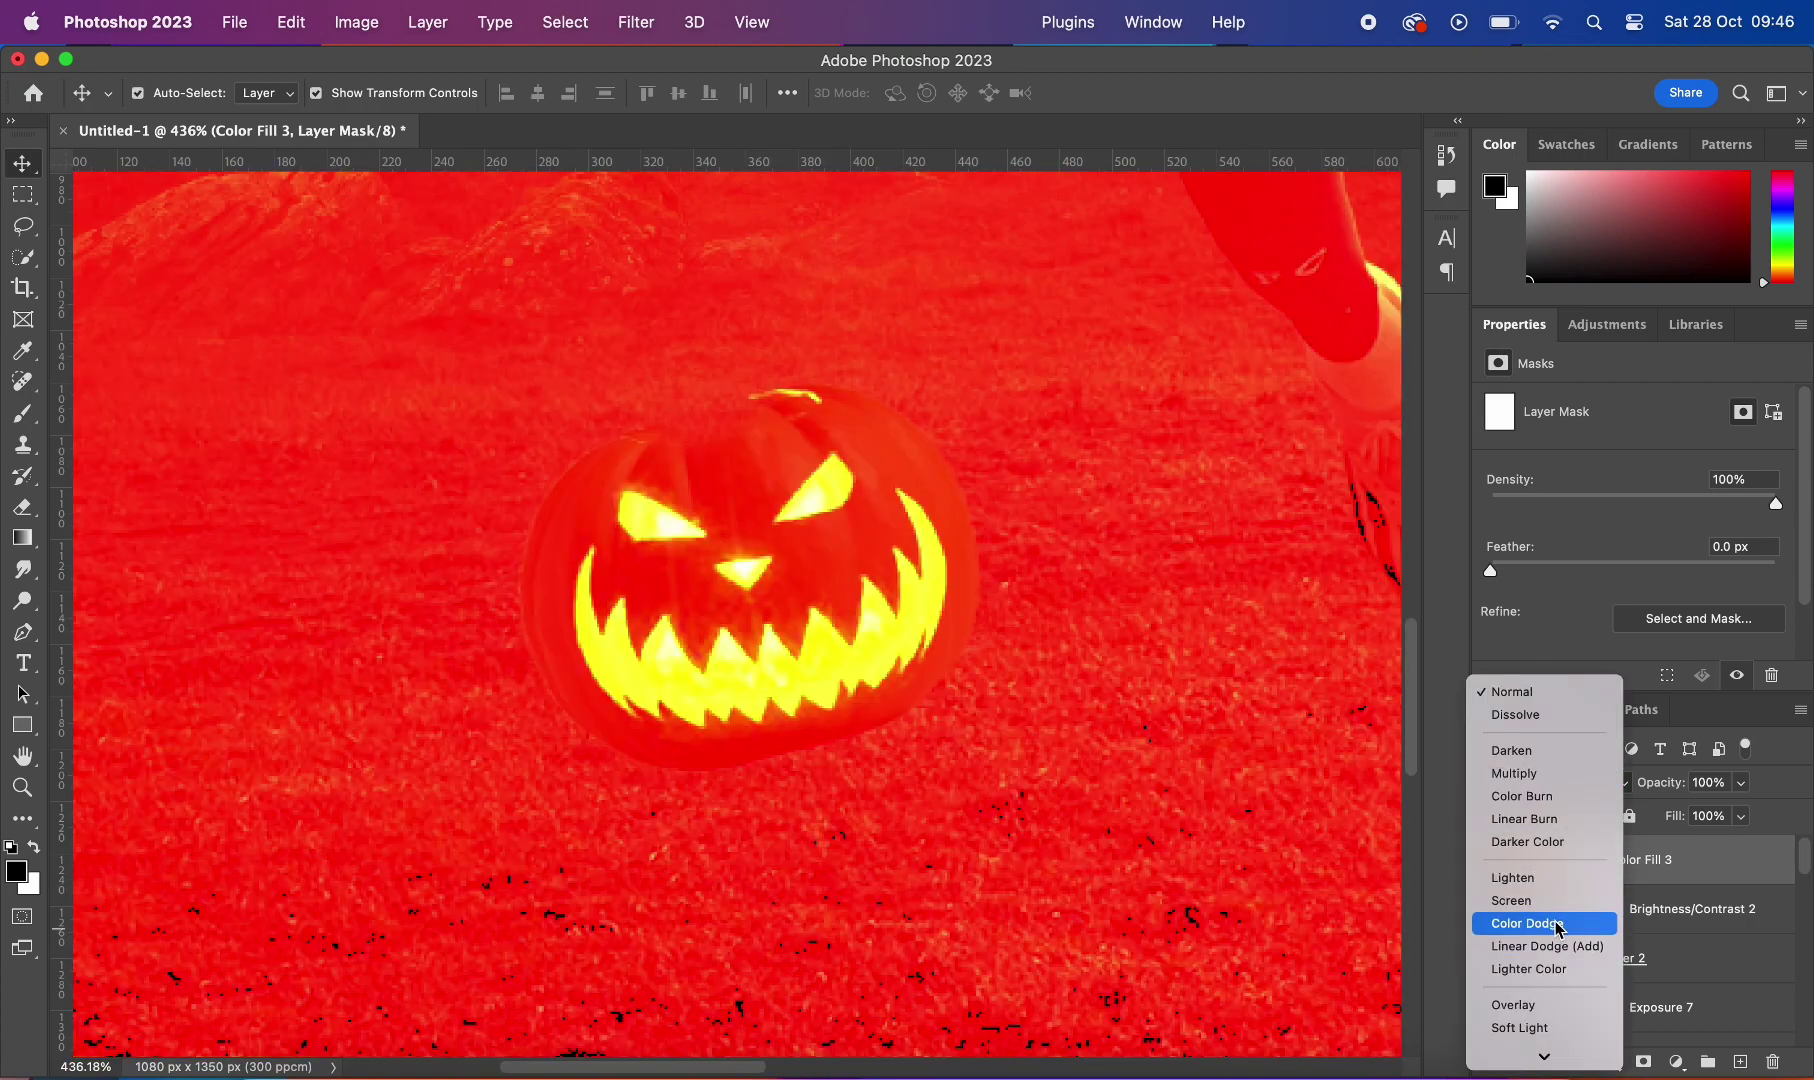
click(1551, 923)
click(1553, 782)
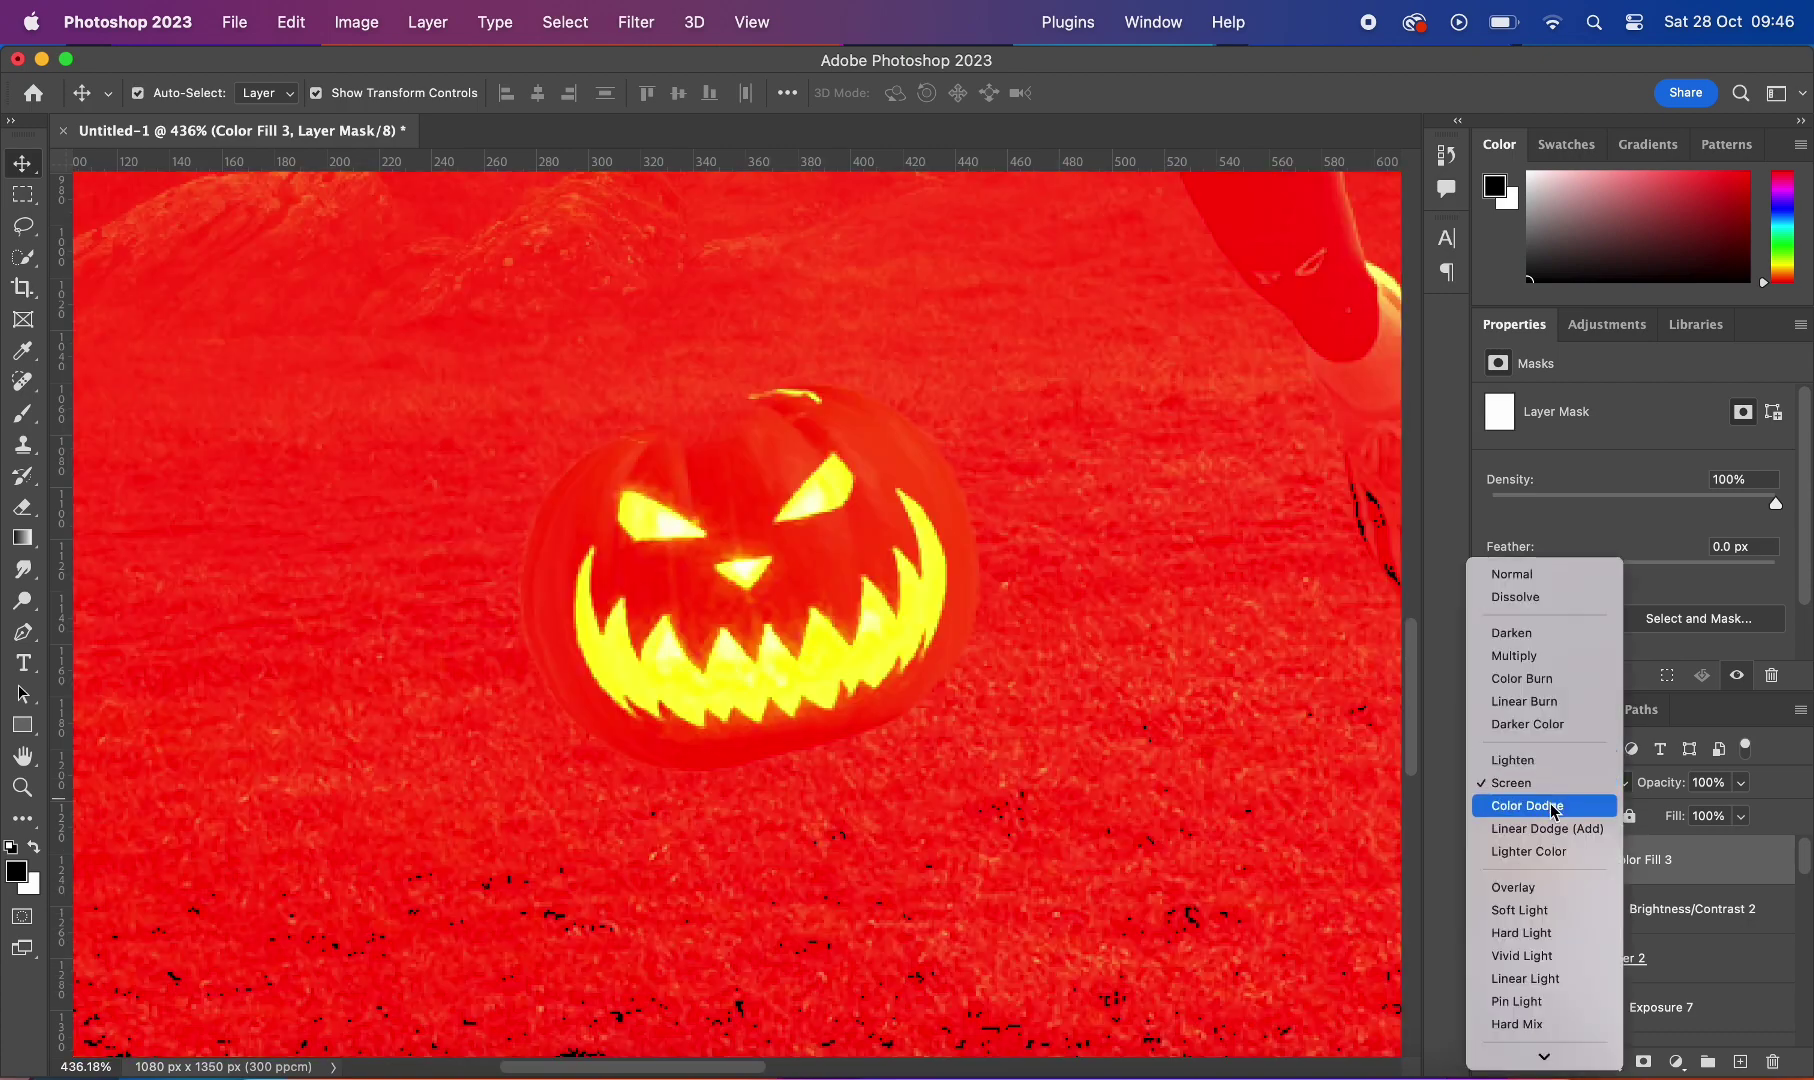
key(super+i)
scroll(891, 725, down, 2)
click(1553, 782)
click(1446, 798)
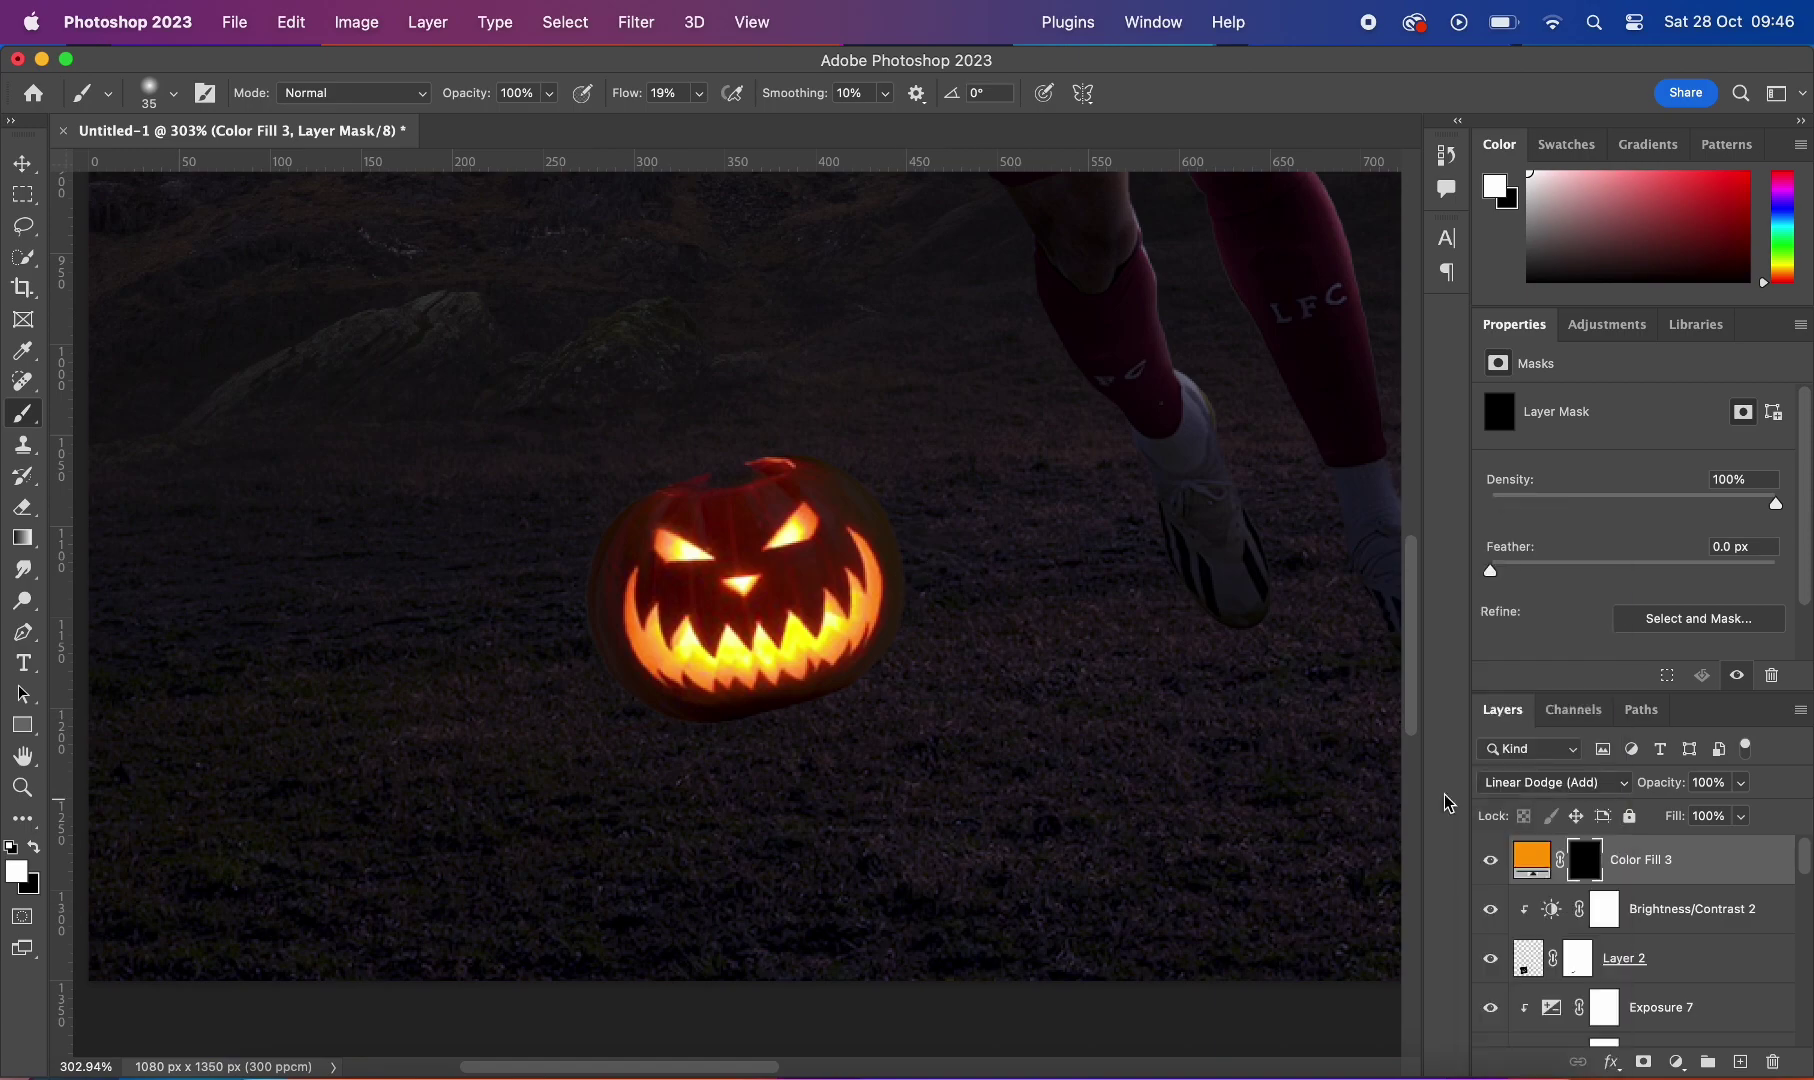
key(super+i)
click(1553, 782)
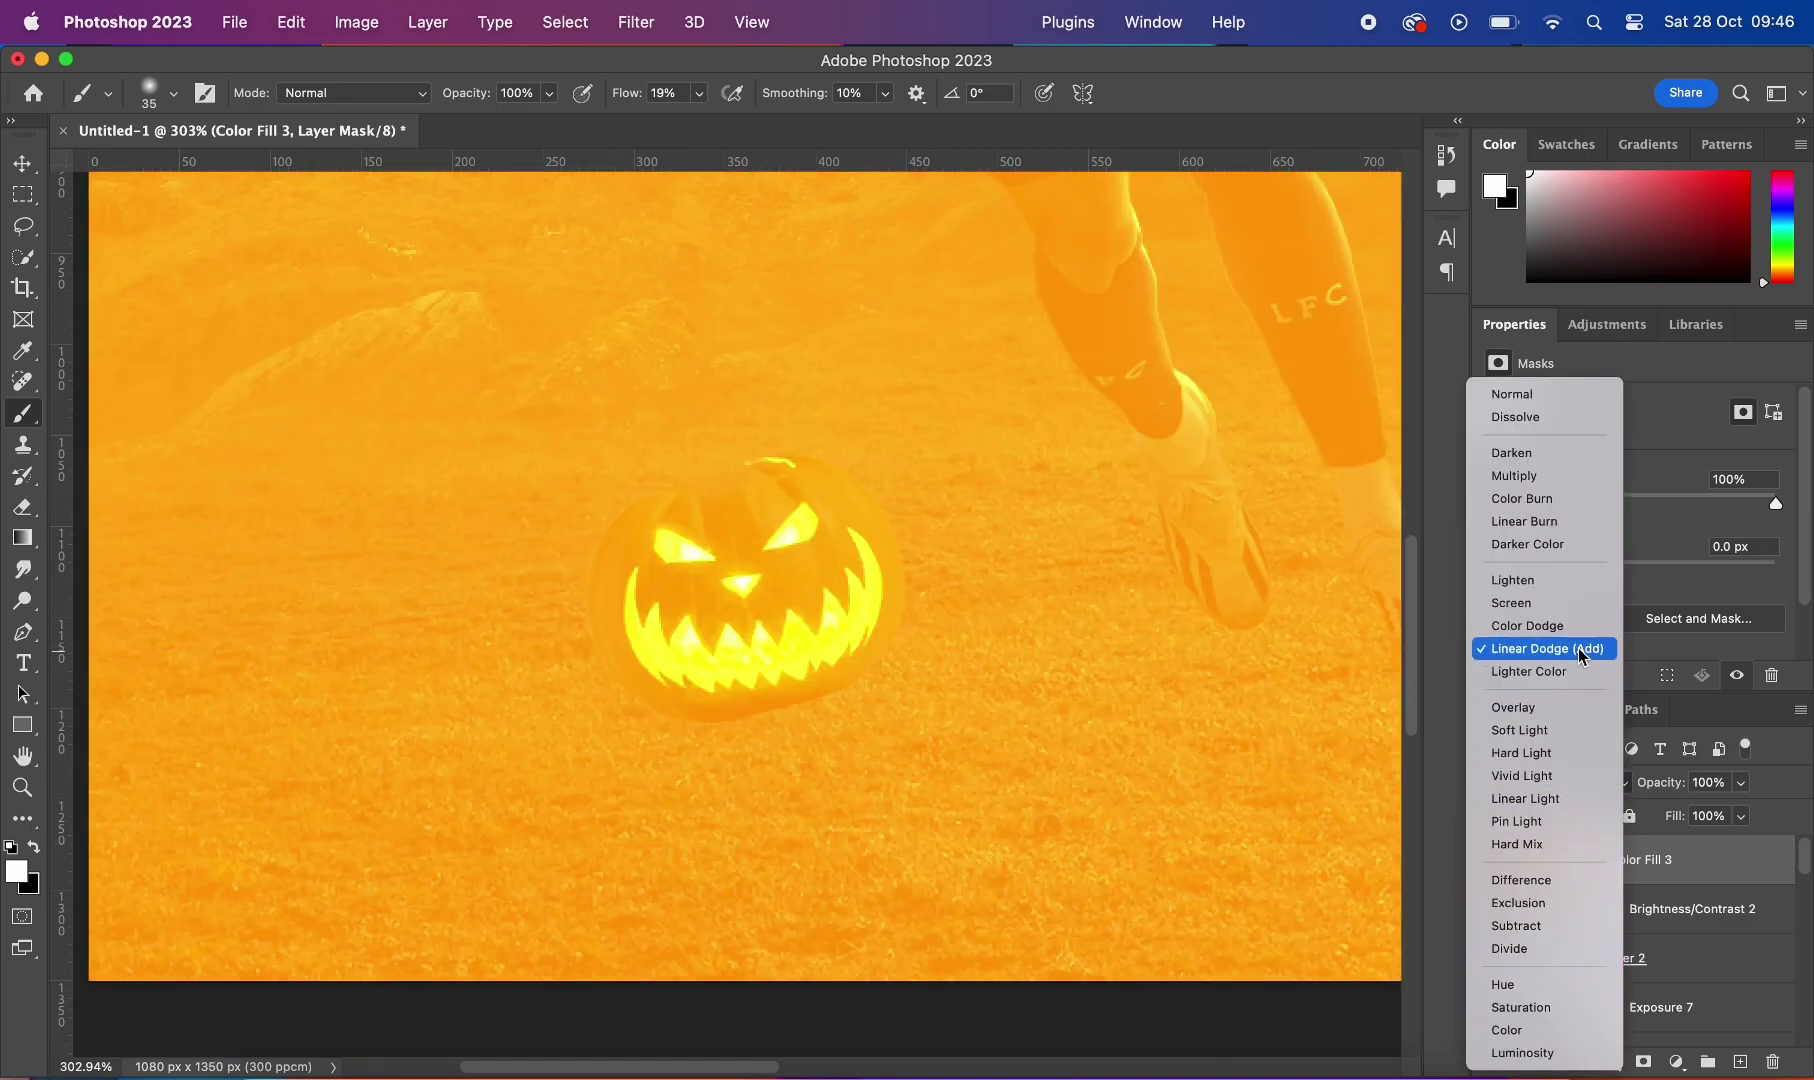
Step: Change the fill to a darker orange and invert its mask to hide it
double_click(1552, 859)
click(1516, 790)
click(1730, 491)
key(b)
key(d)
key(x)
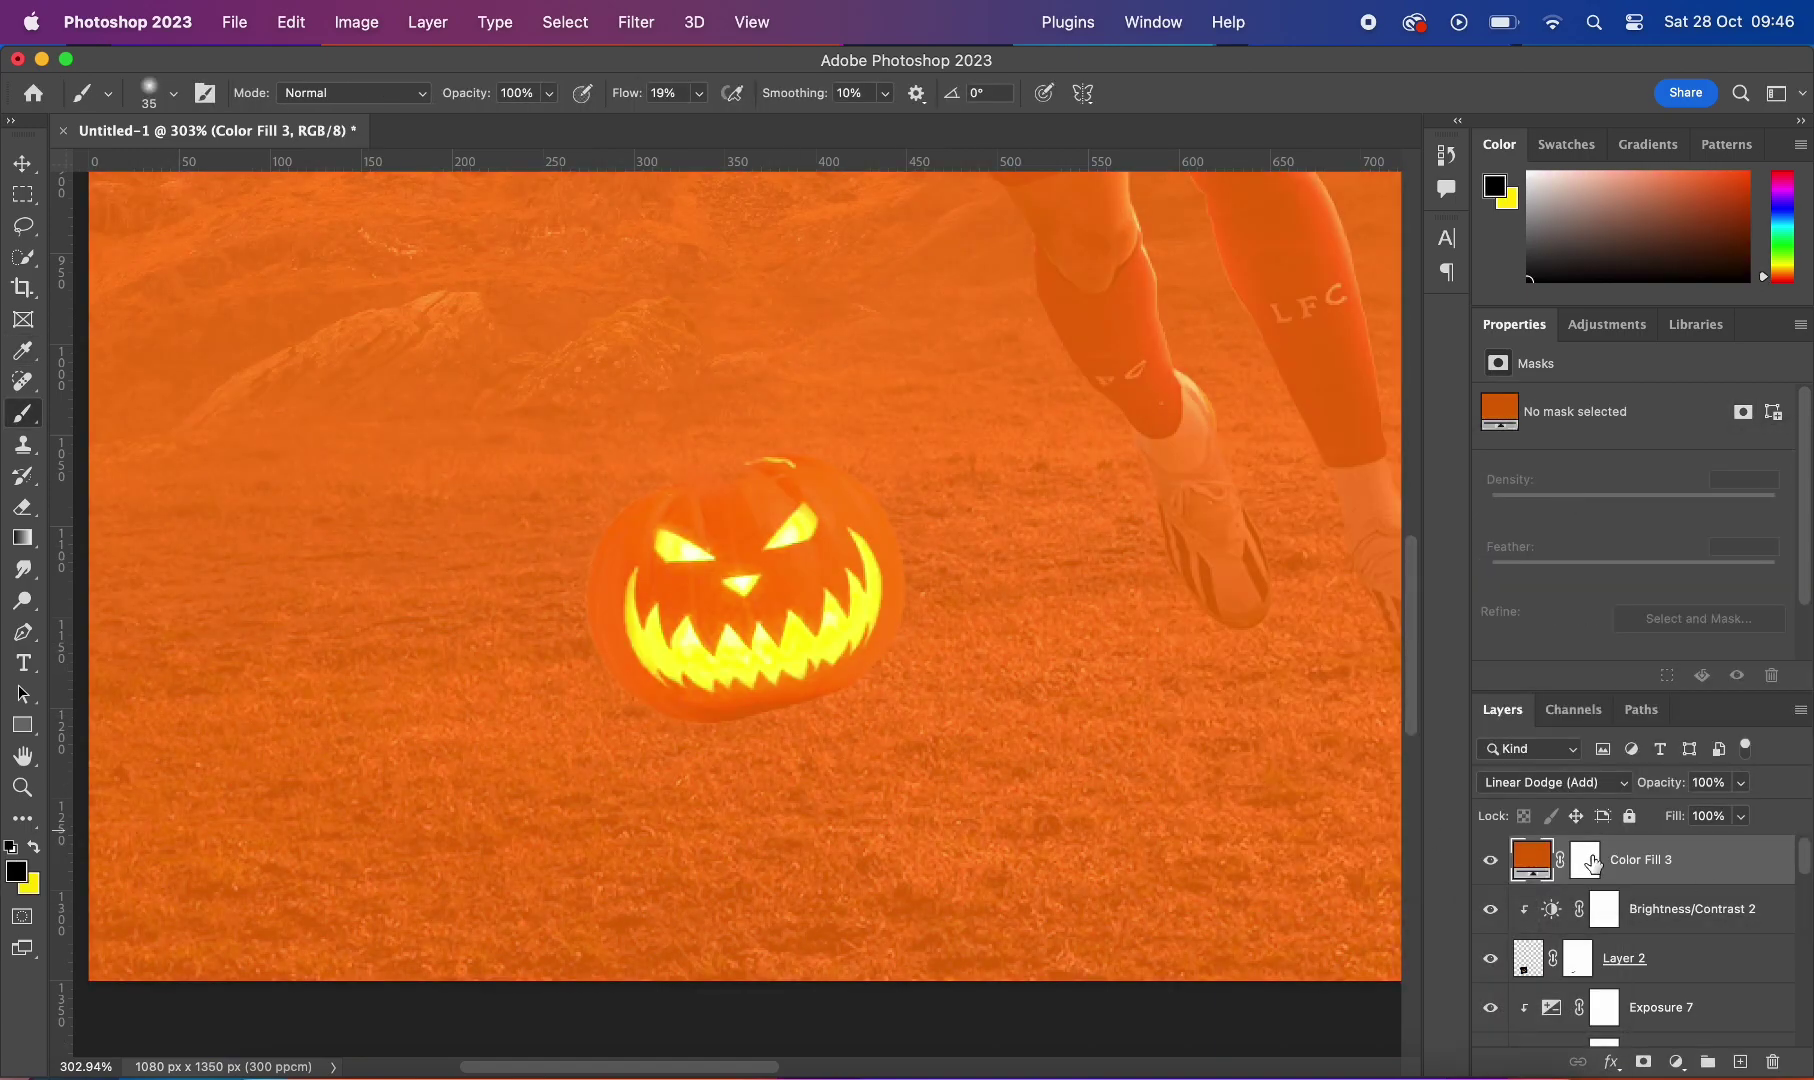
key(super+i)
Step: Paint white on the mask around the jack-o'-lantern, adjusting brush size as needed
scroll(894, 523, up, 2)
scroll(733, 550, up, 1)
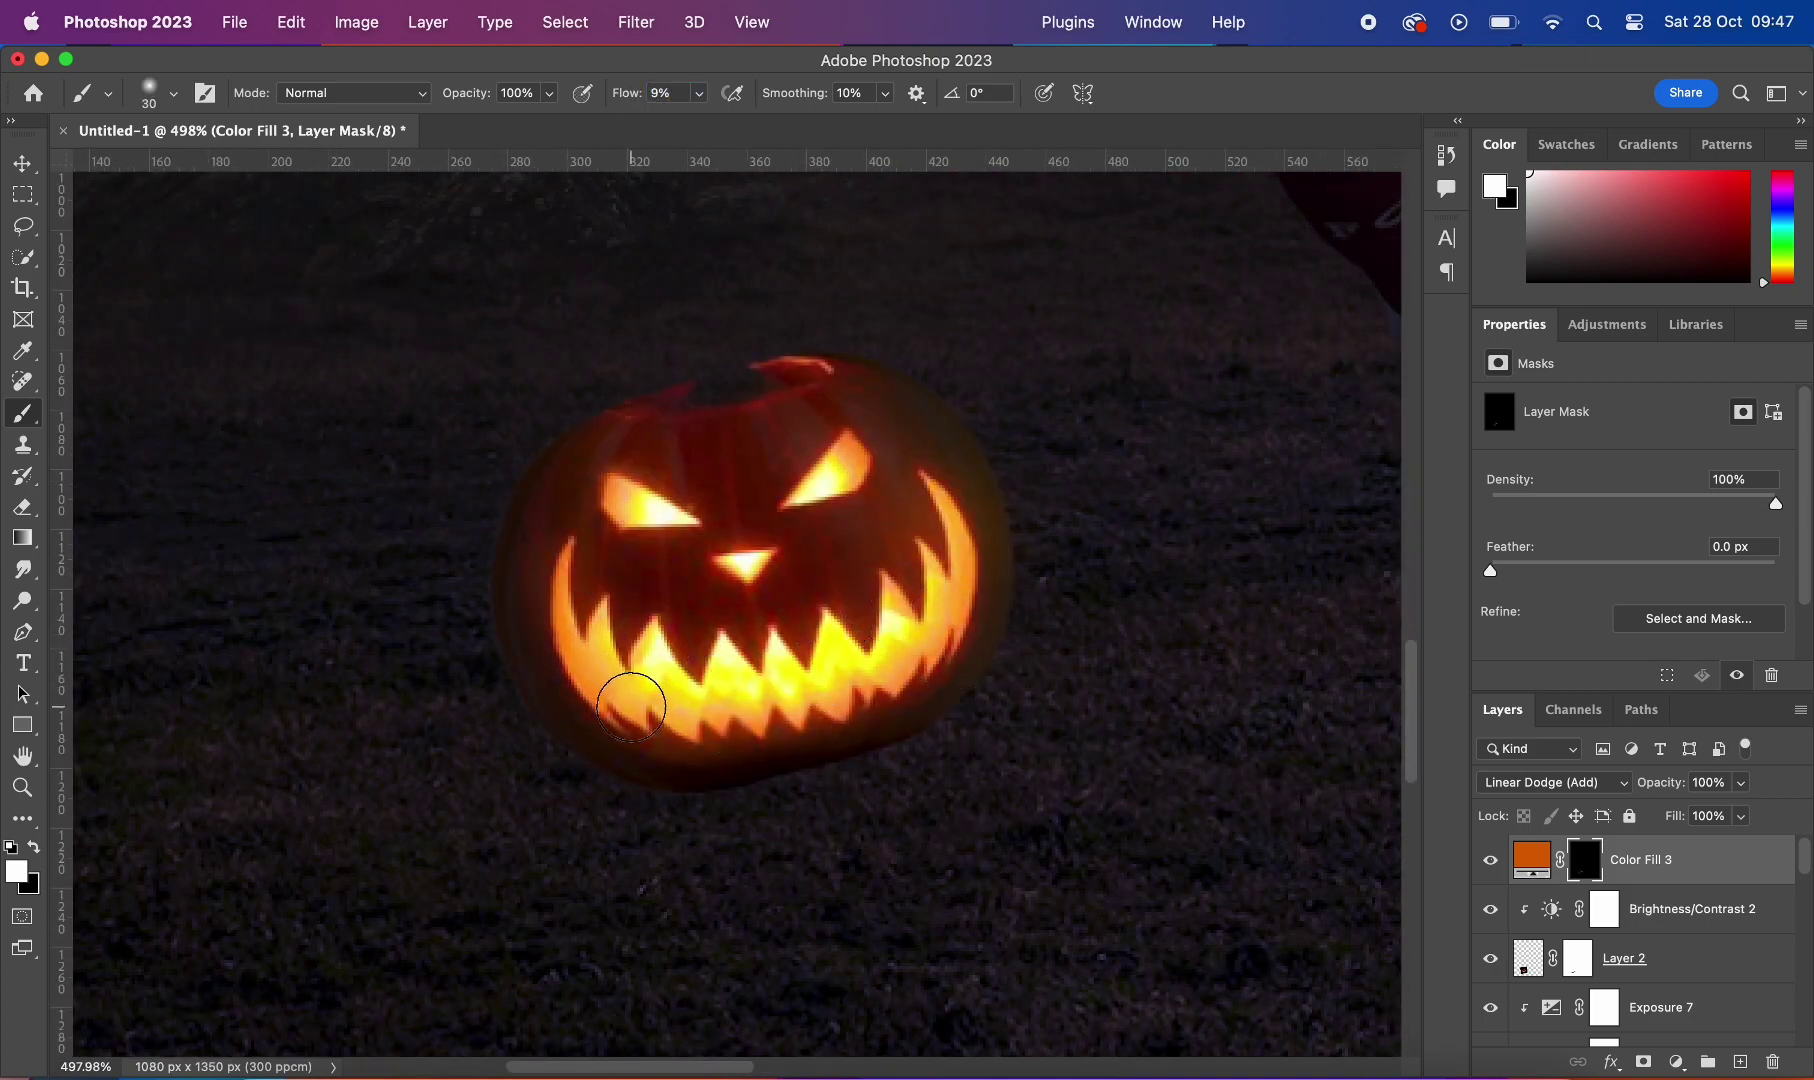
scroll(752, 600, down, 1)
scroll(742, 574, down, 5)
scroll(923, 539, down, 2)
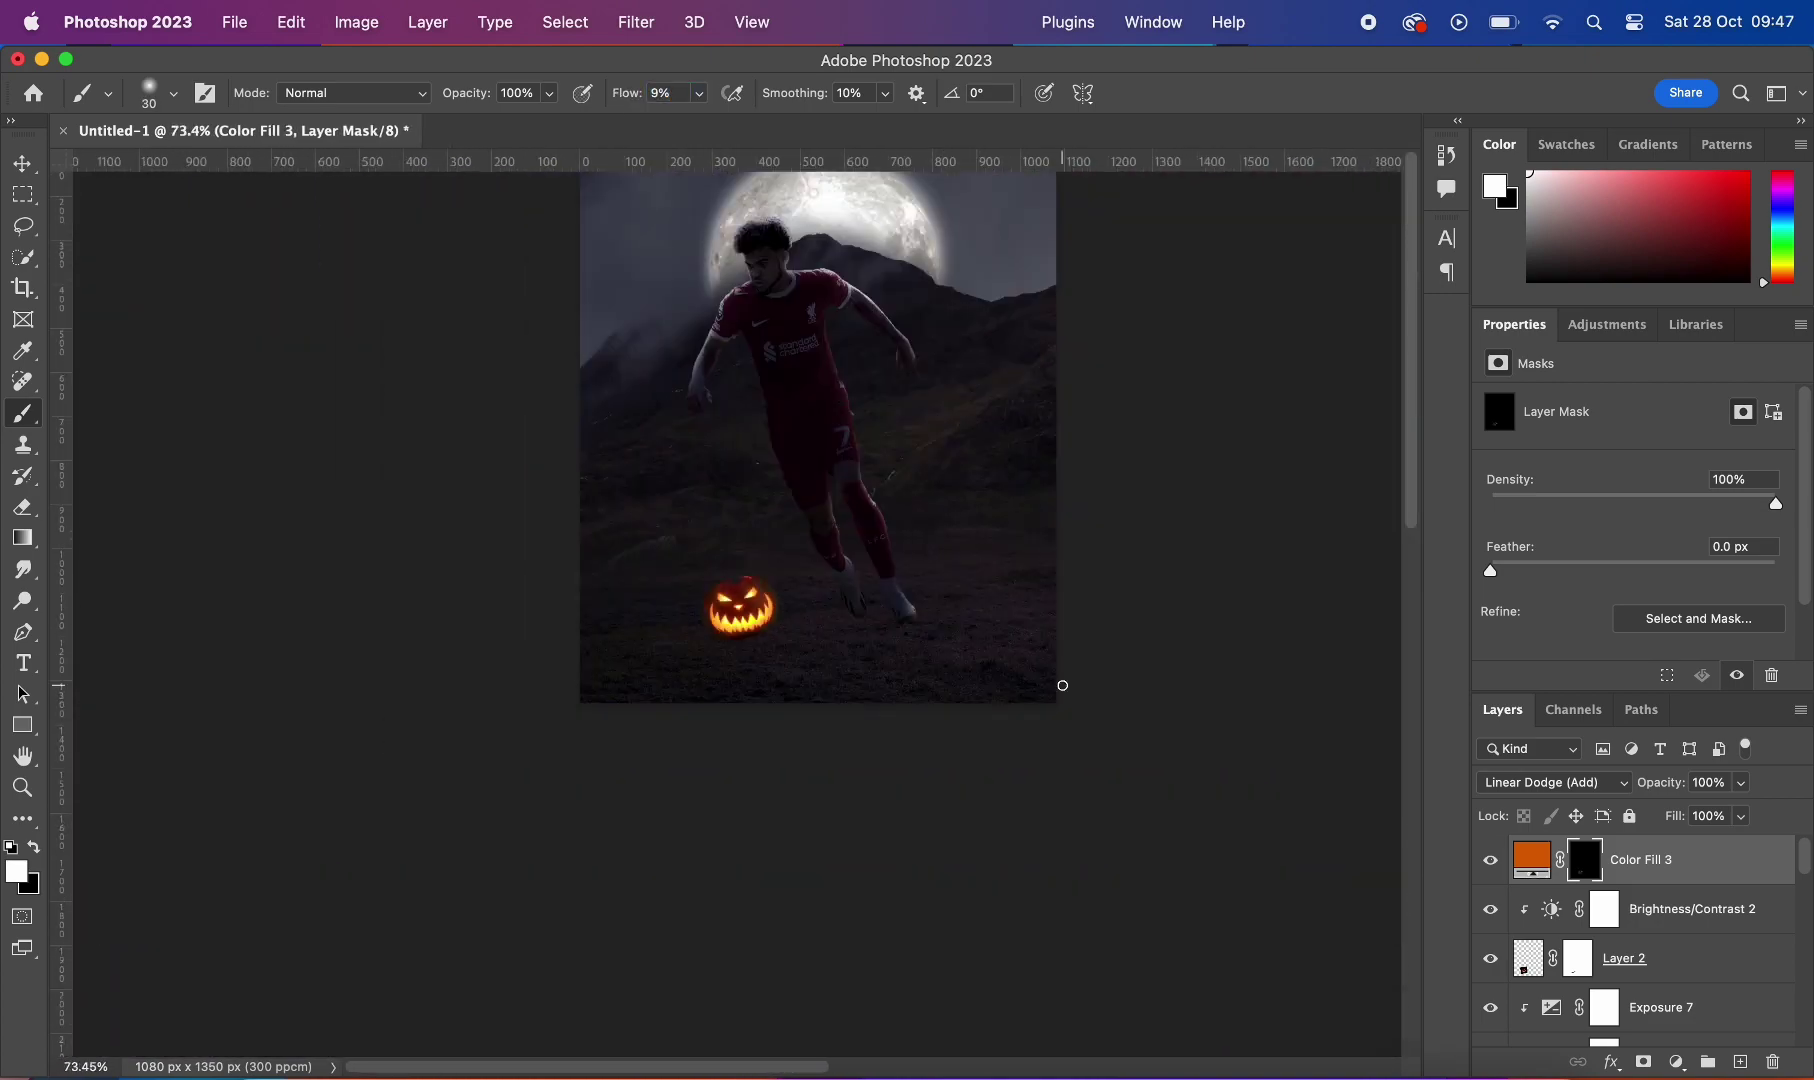
scroll(935, 409, up, 5)
scroll(1014, 603, up, 3)
key(bracketright)
key(bracketright)
key(bracketright)
scroll(990, 640, down, 4)
scroll(984, 660, down, 2)
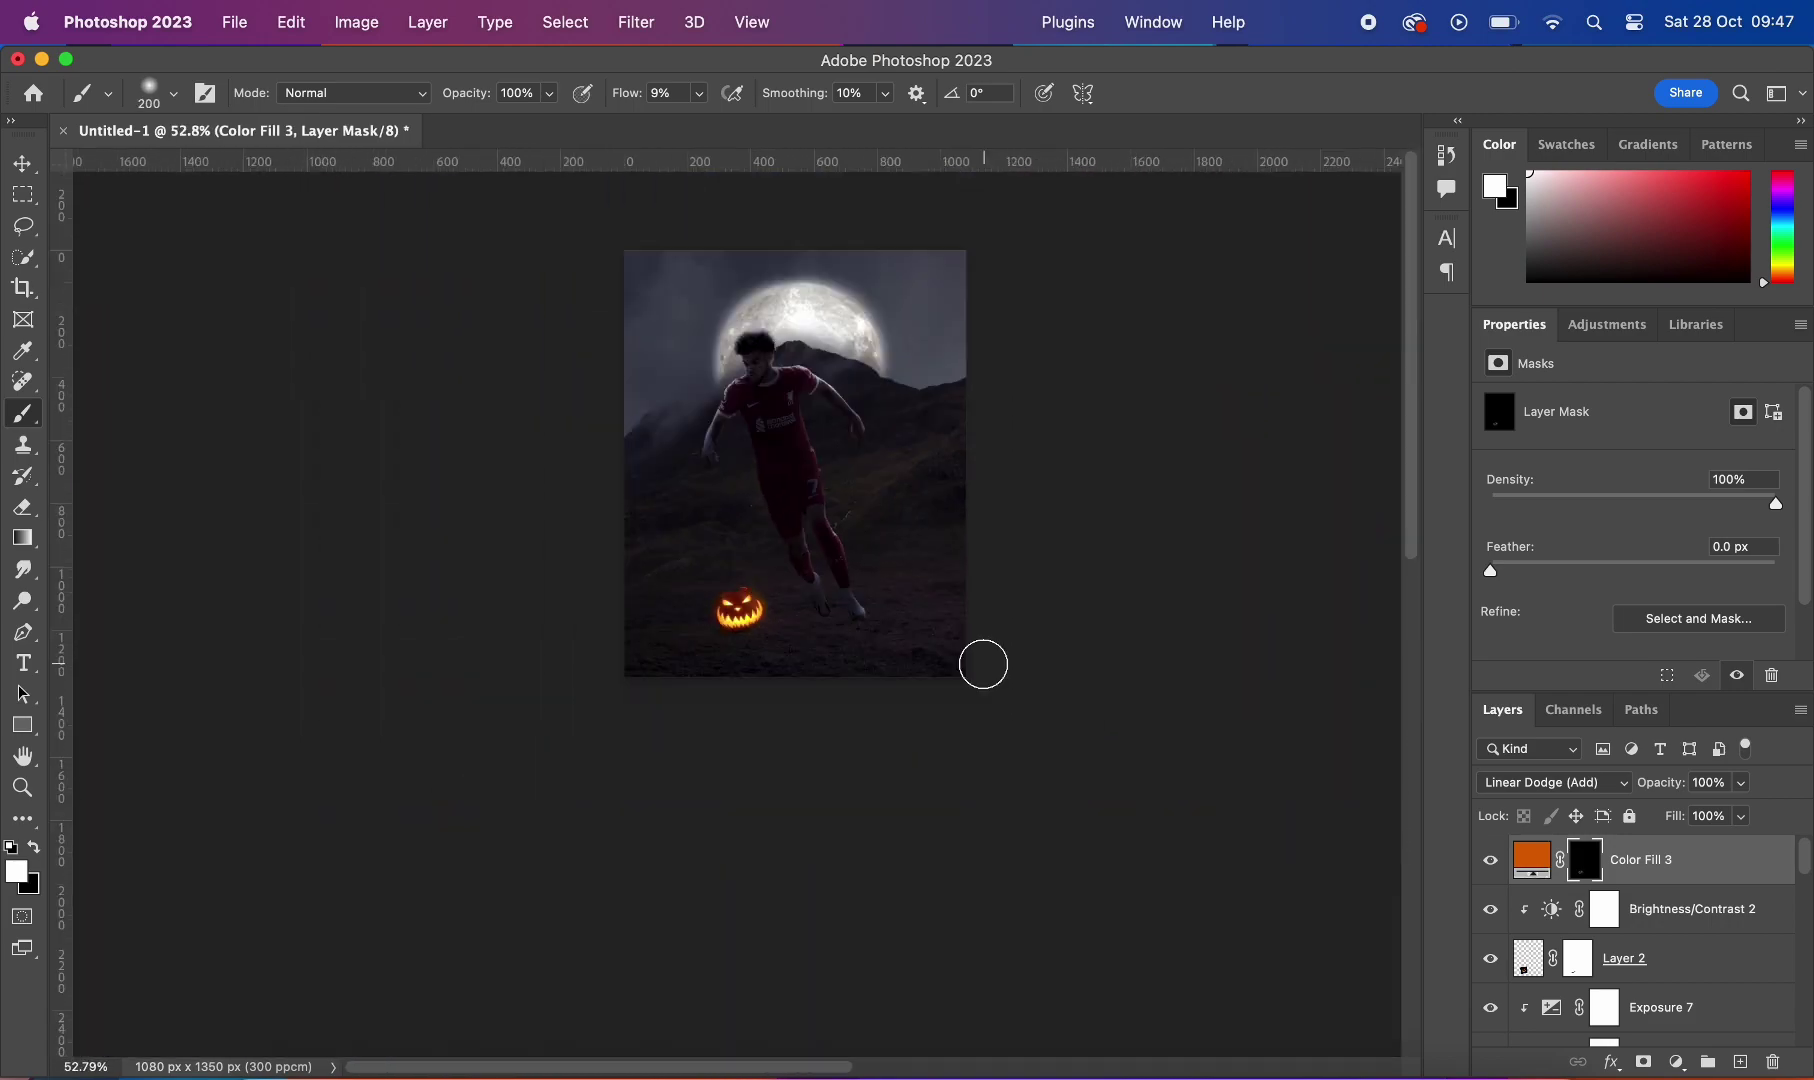
scroll(950, 655, up, 4)
key(bracketright)
key(bracketright)
key(bracketright)
scroll(1110, 764, down, 5)
scroll(760, 580, up, 5)
key(bracketleft)
key(bracketleft)
key(bracketleft)
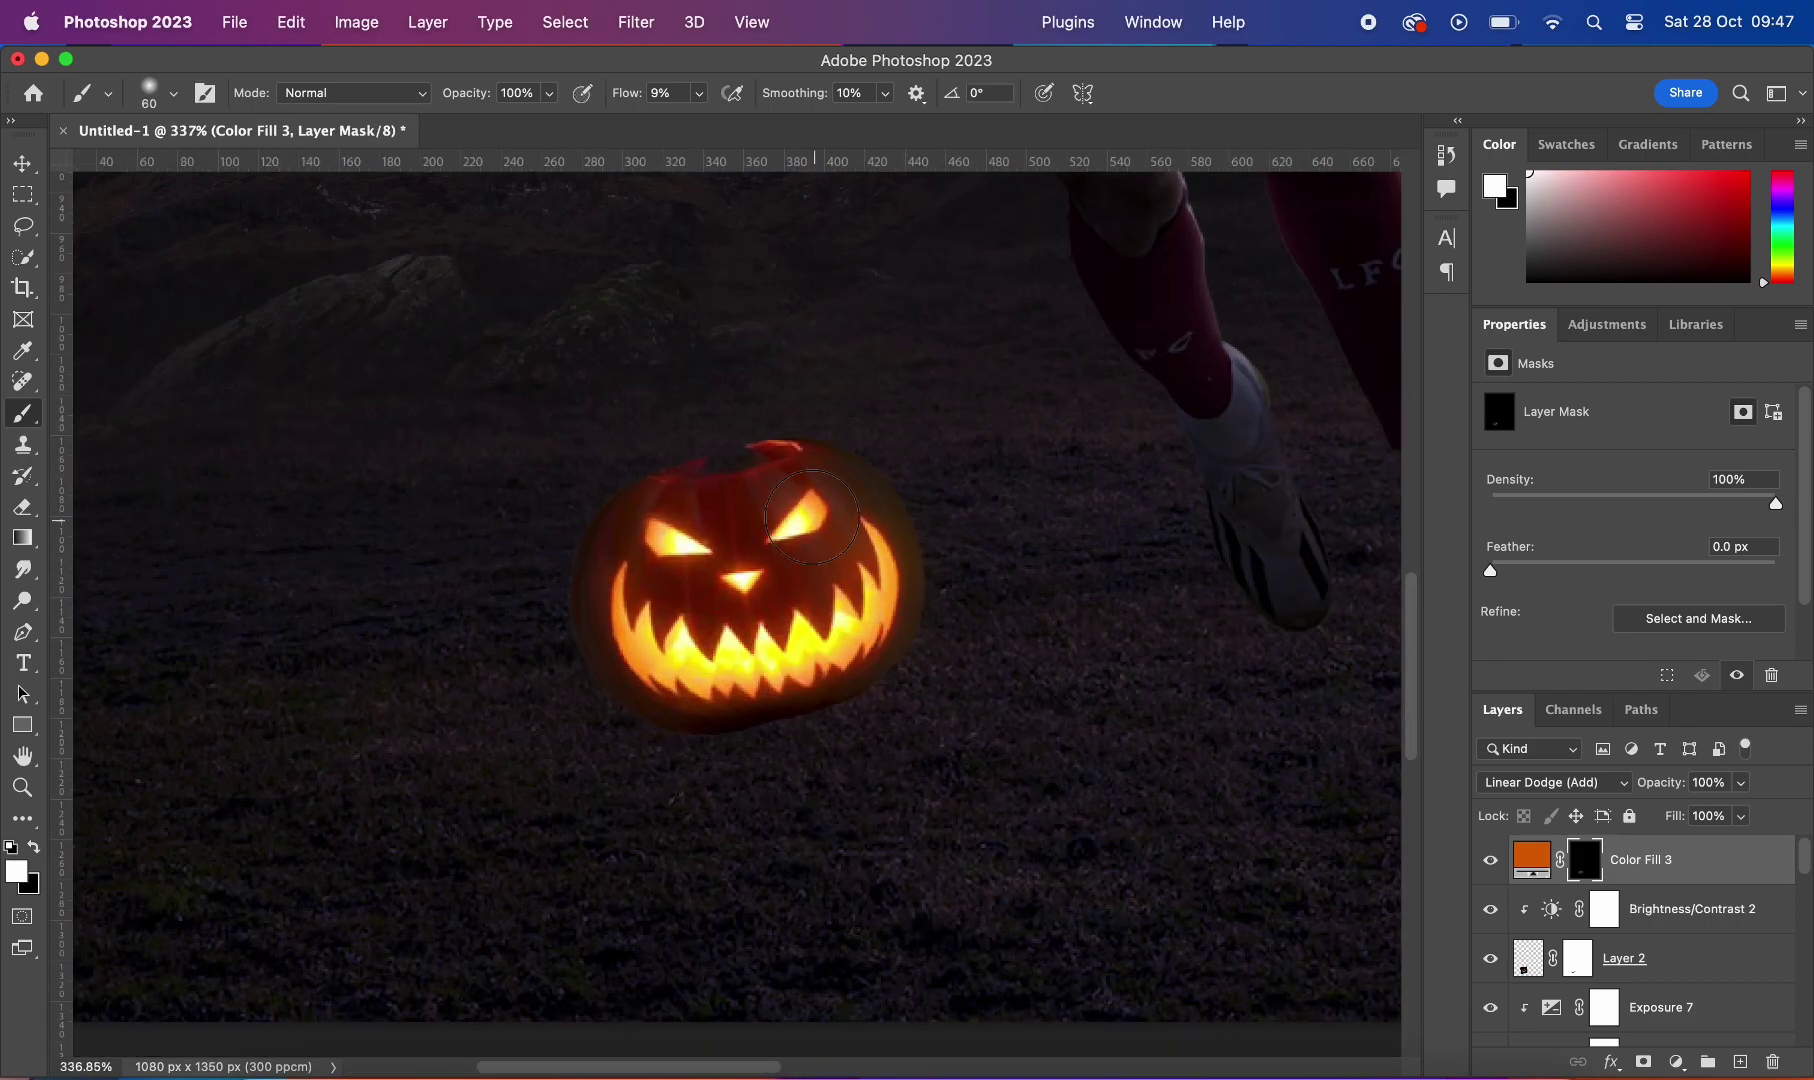
Step: Set the orange Color Fill 3 blend mode to Linear Light
click(1550, 782)
click(1558, 932)
scroll(1113, 1027, down, 5)
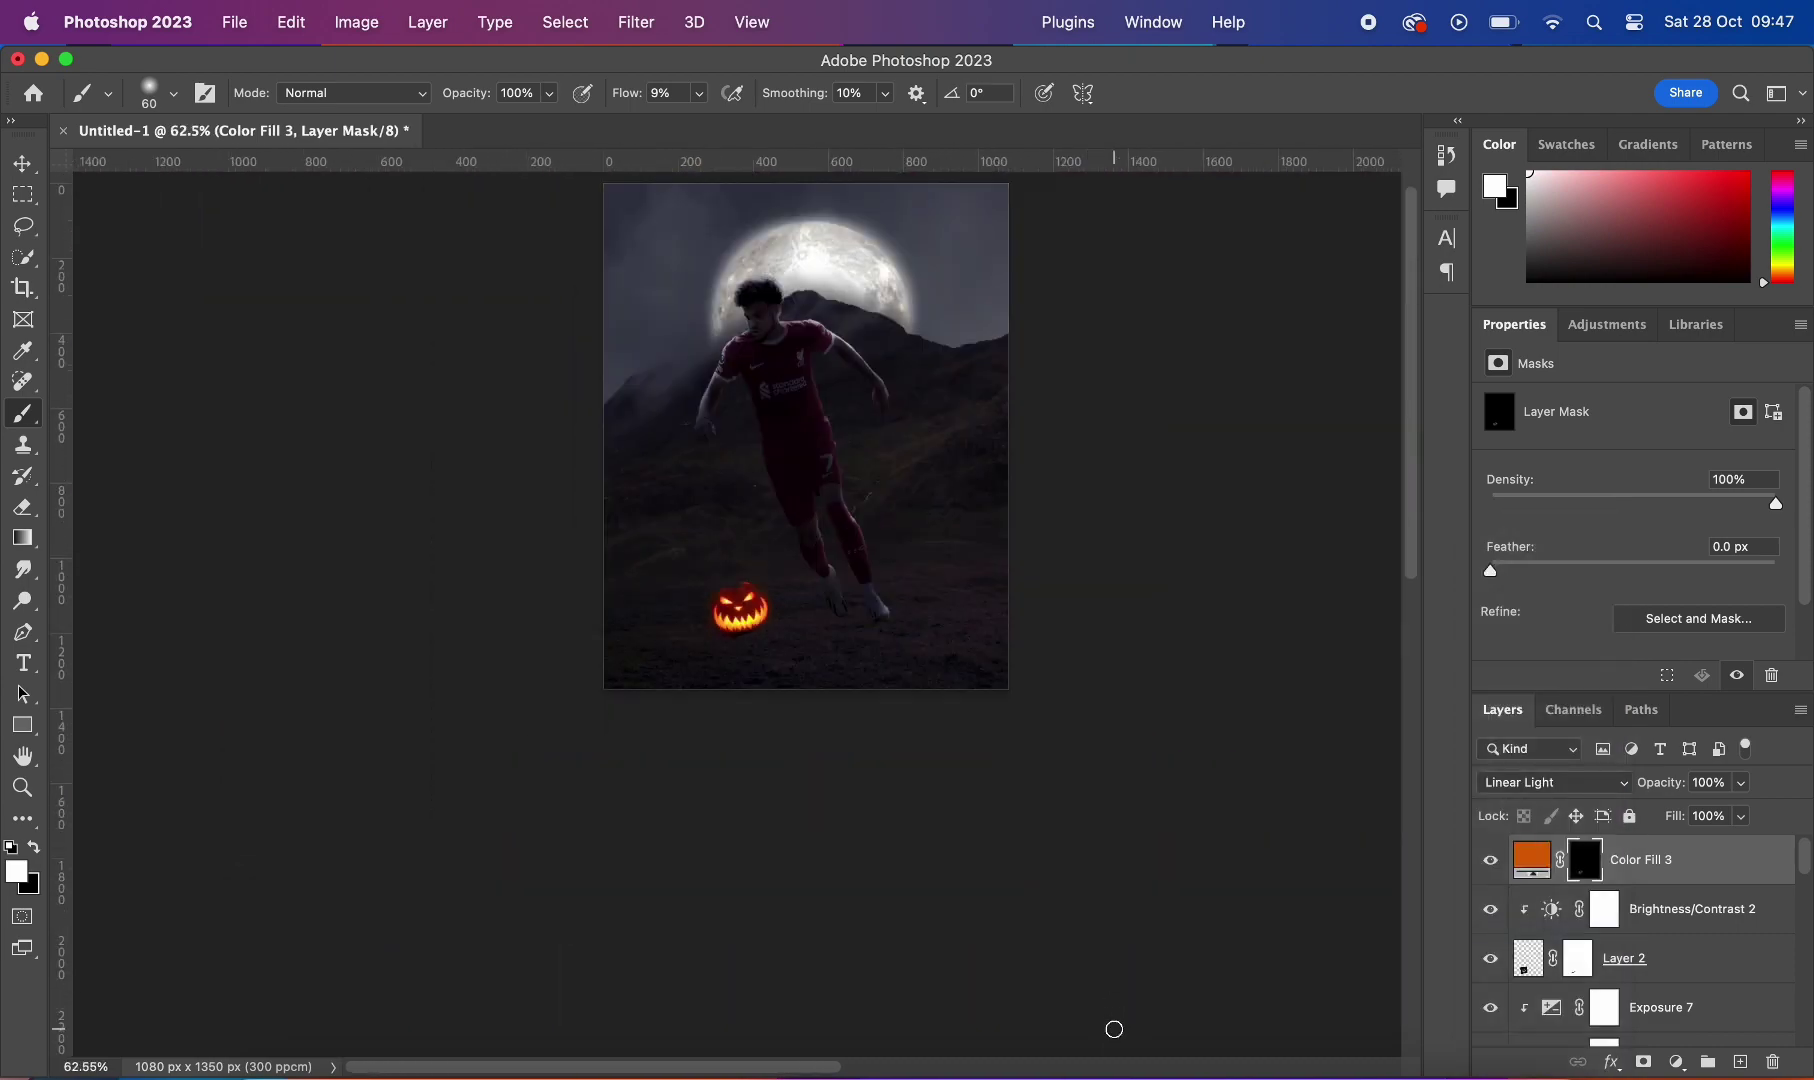
scroll(992, 700, up, 3)
scroll(992, 700, up, 3)
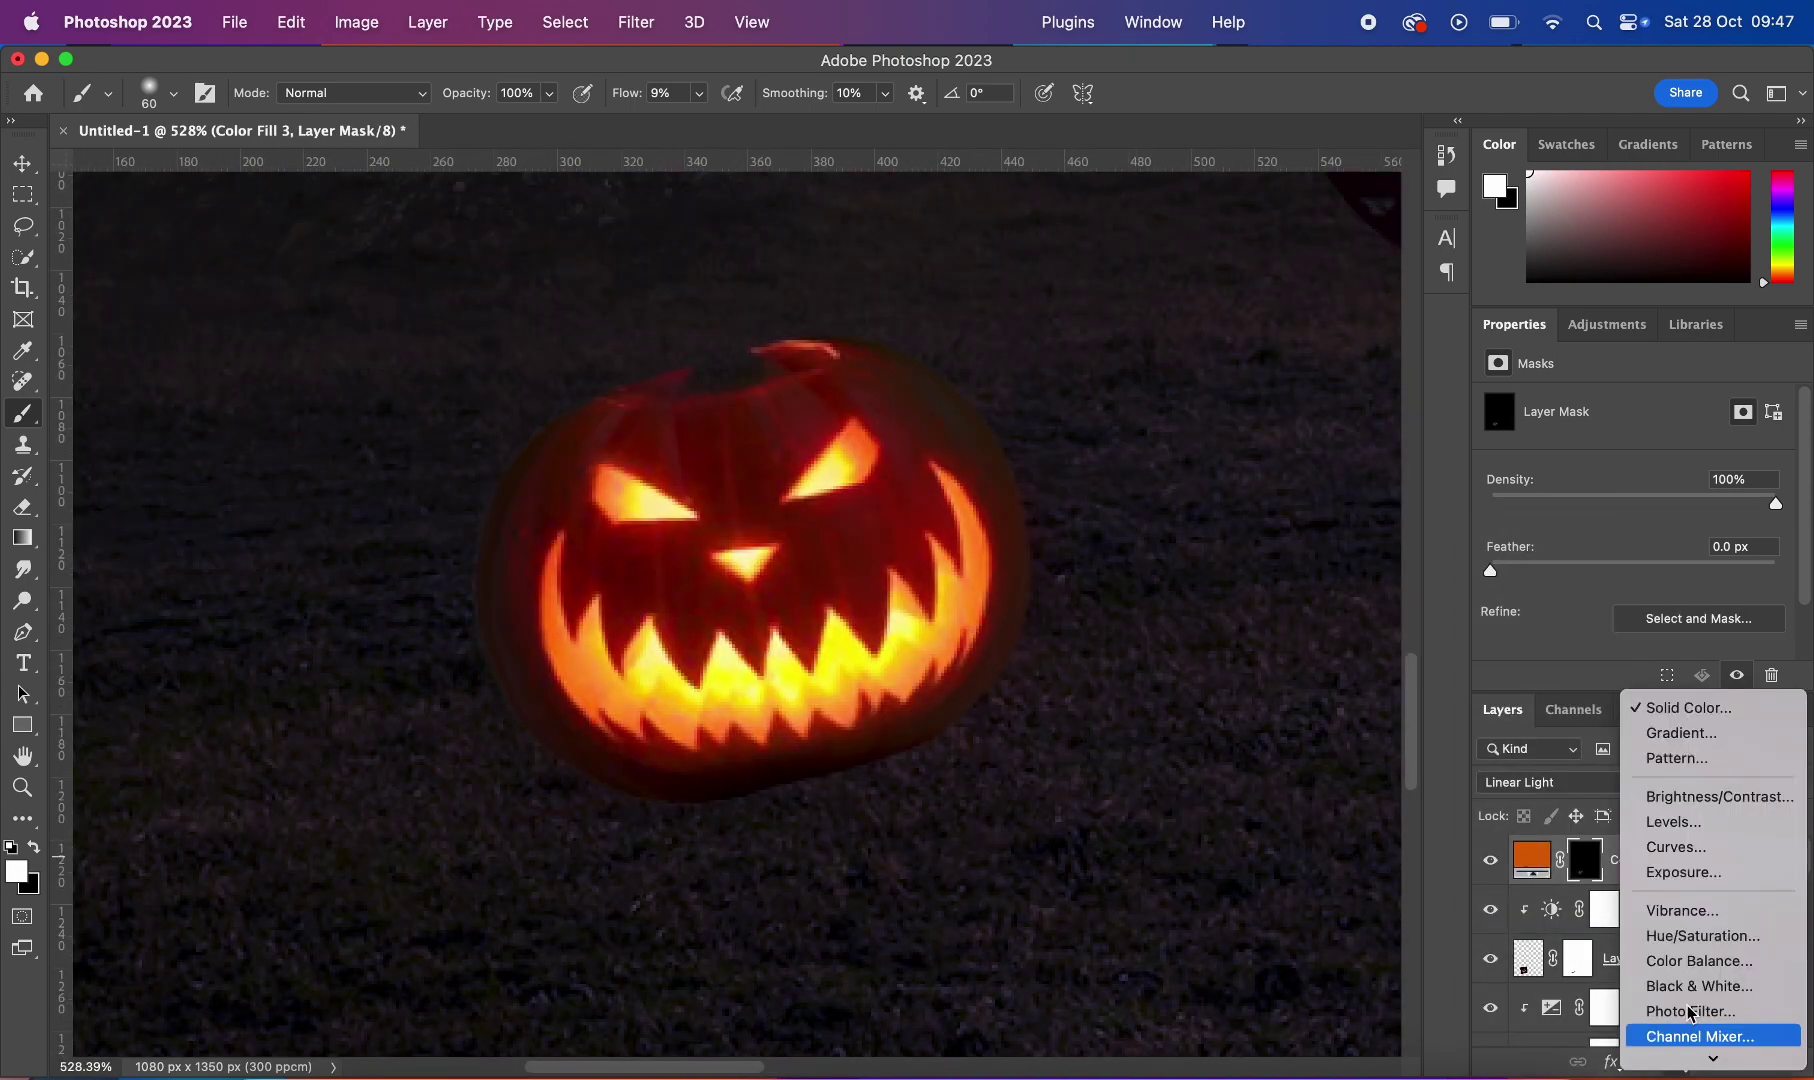
Step: Add an orange Color Fill 4 in Linear Dodge (Add) with an inverted, hidden mask
click(1688, 707)
click(1470, 525)
click(1733, 490)
click(1540, 782)
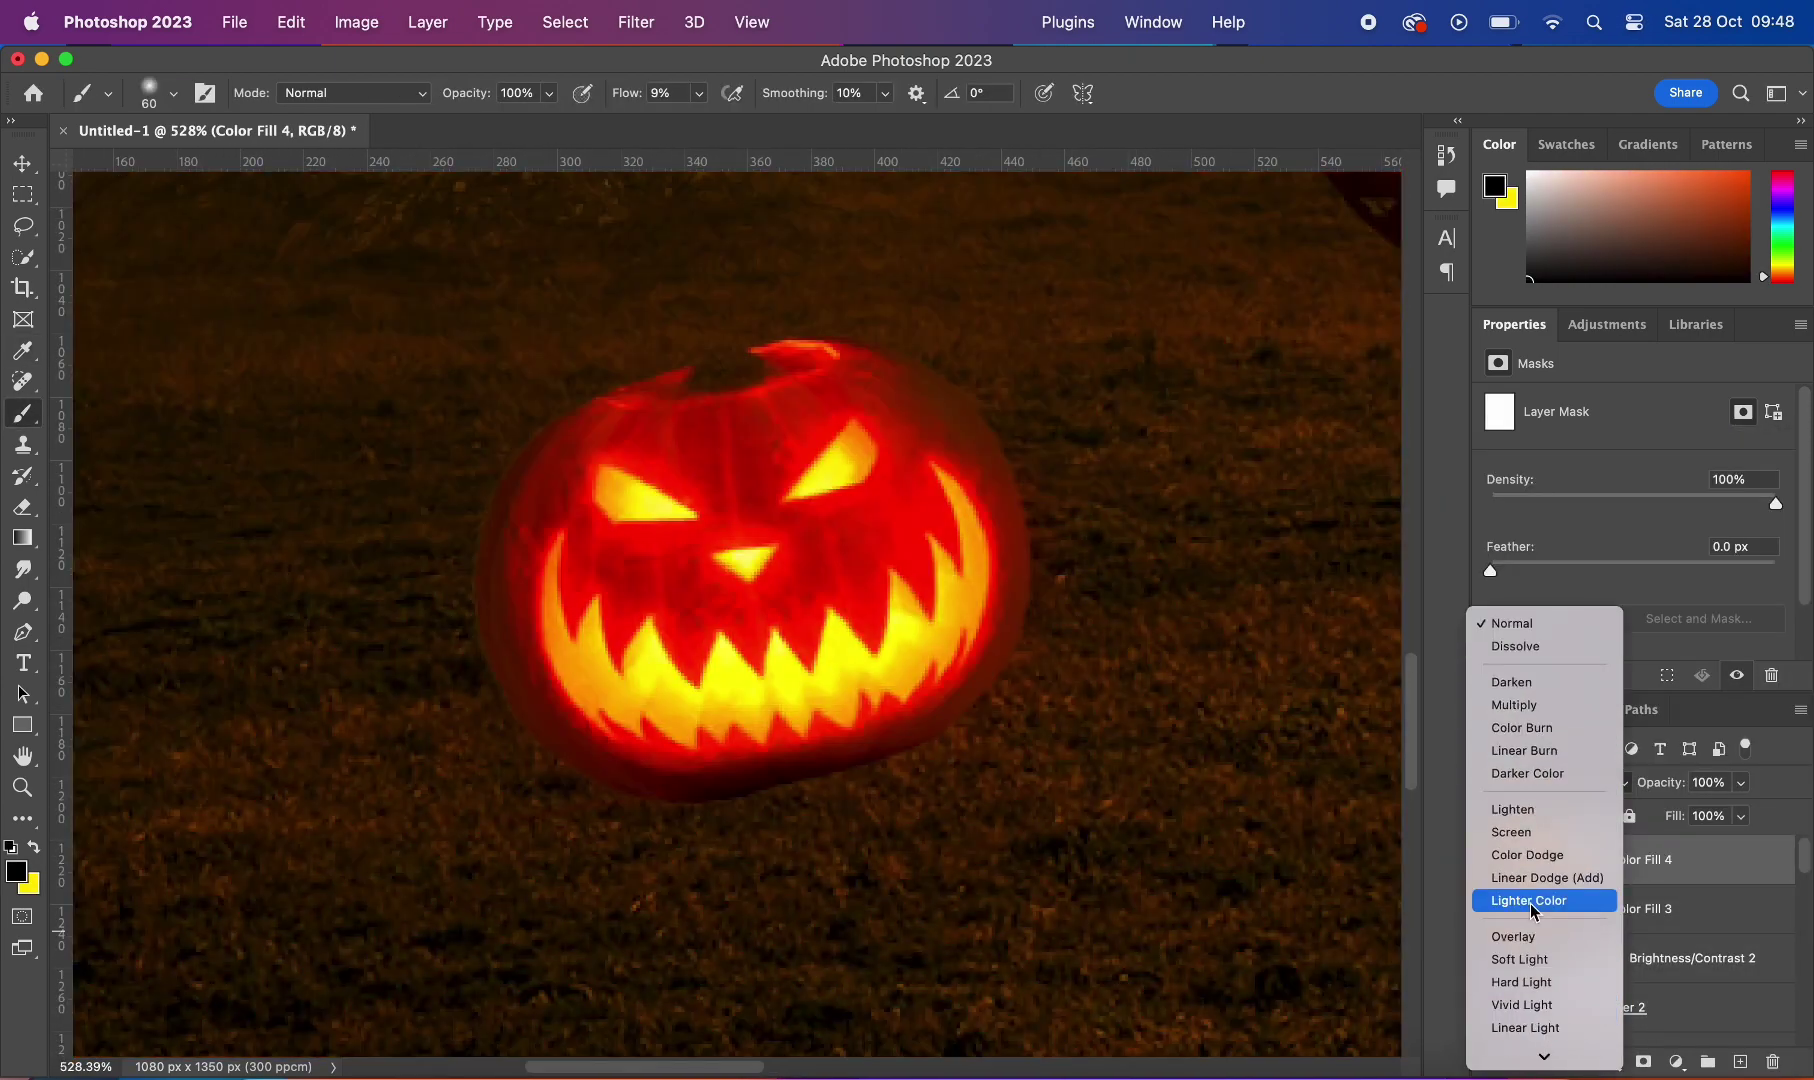
click(1547, 877)
key(ctrl+i)
key(d)
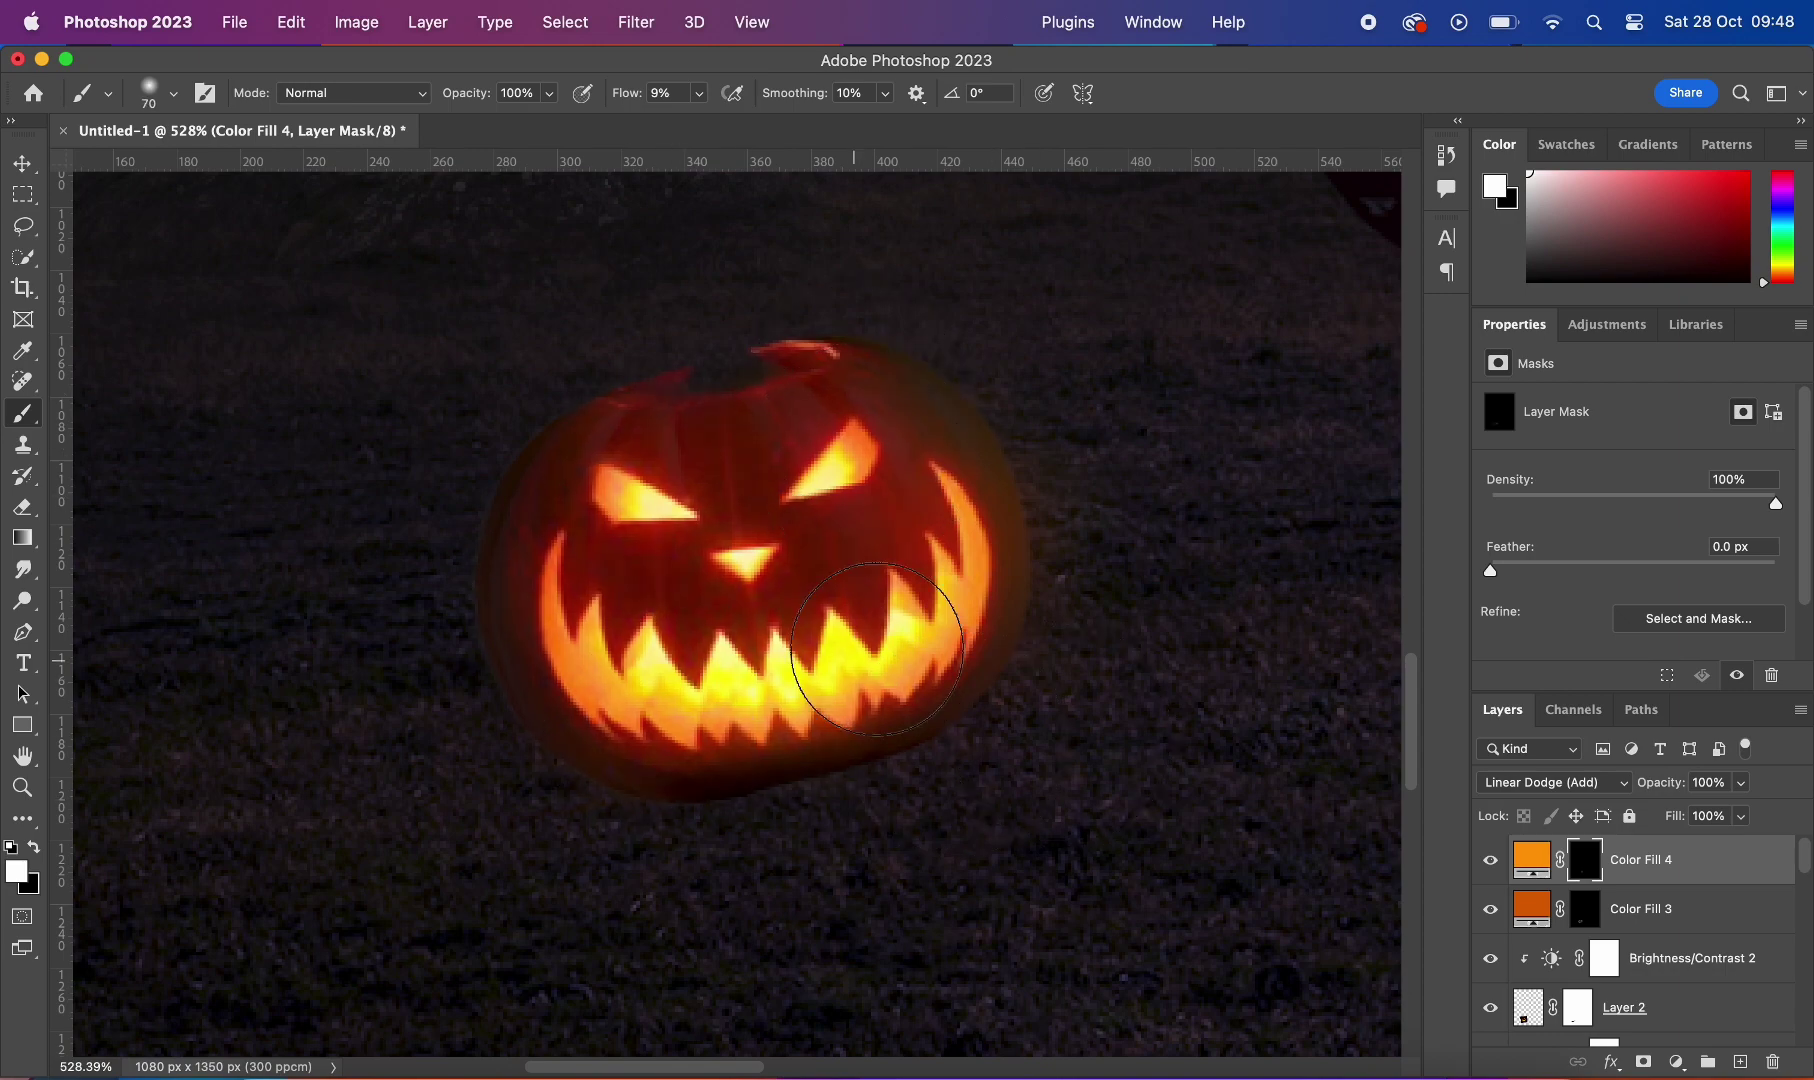
key(x)
Step: Paint white on Color Fill 4's mask to strengthen the pumpkin's orange glow
scroll(900, 670, down, 5)
scroll(1030, 660, up, 3)
scroll(1030, 659, up, 2)
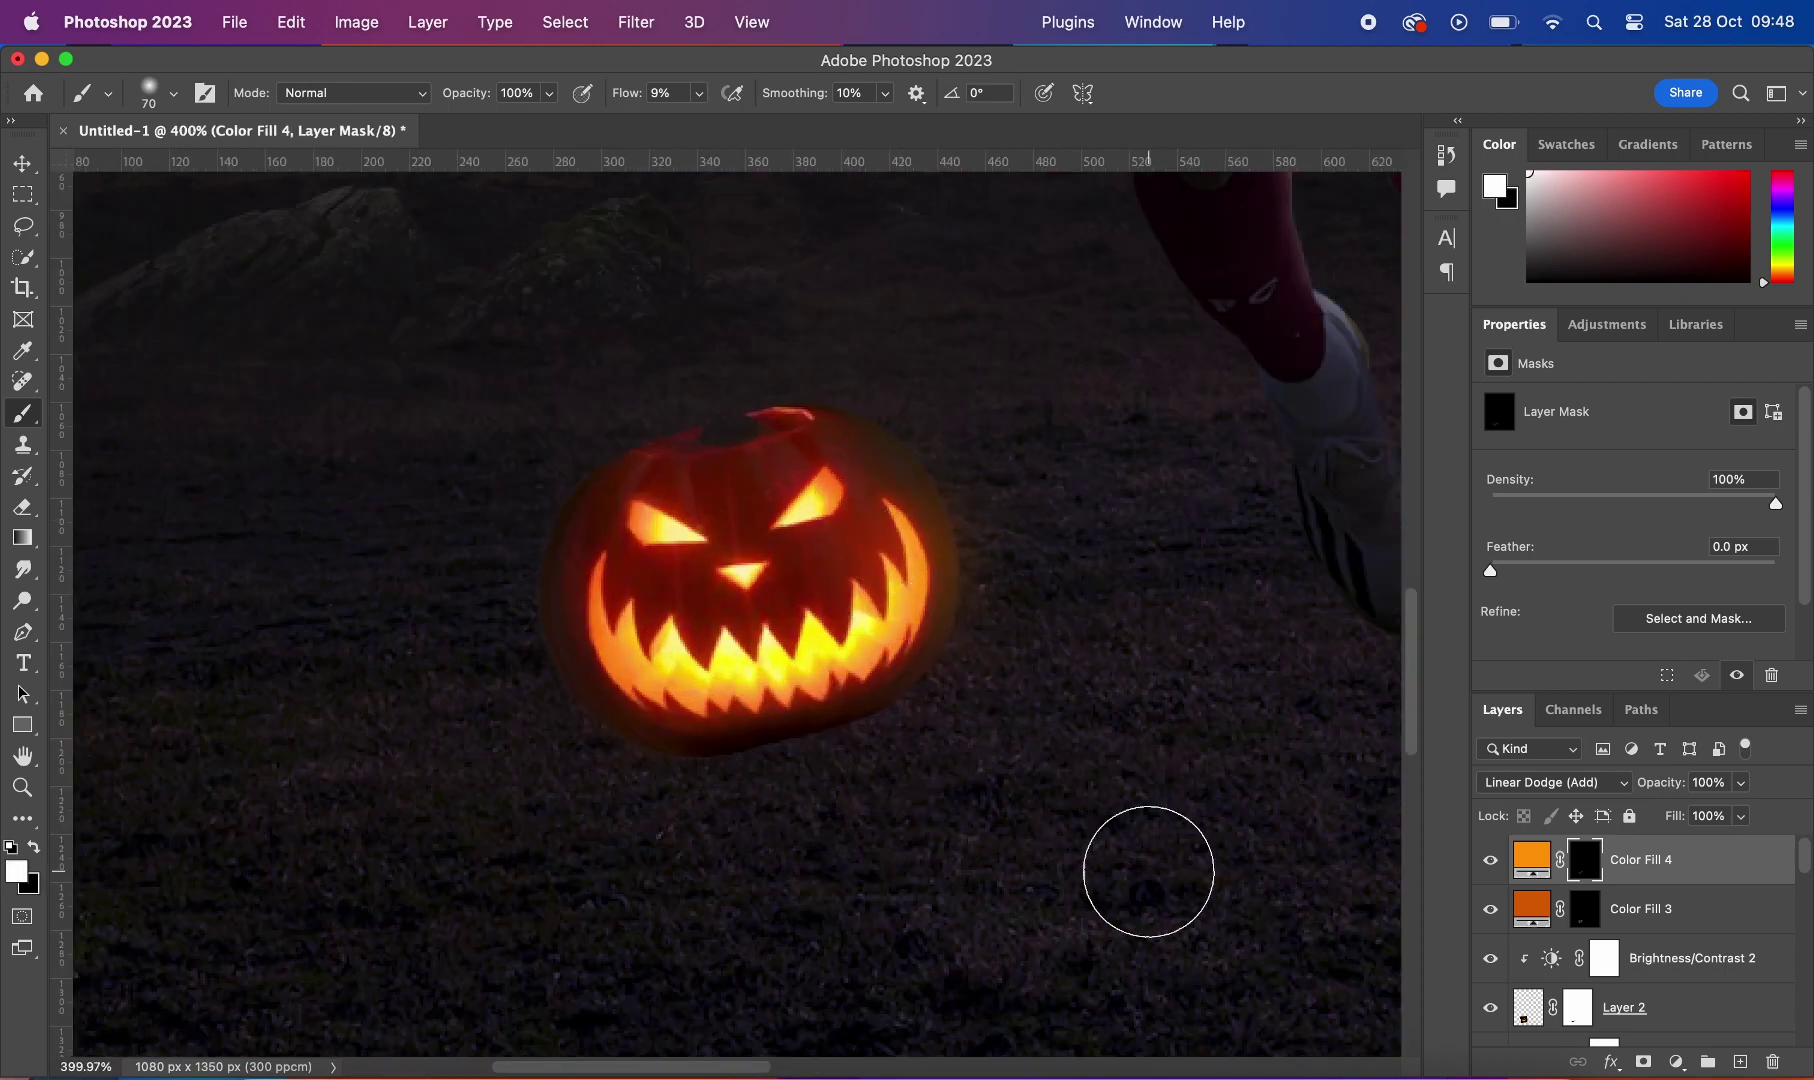
scroll(1148, 871, down, 5)
scroll(259, 316, up, 3)
key(v)
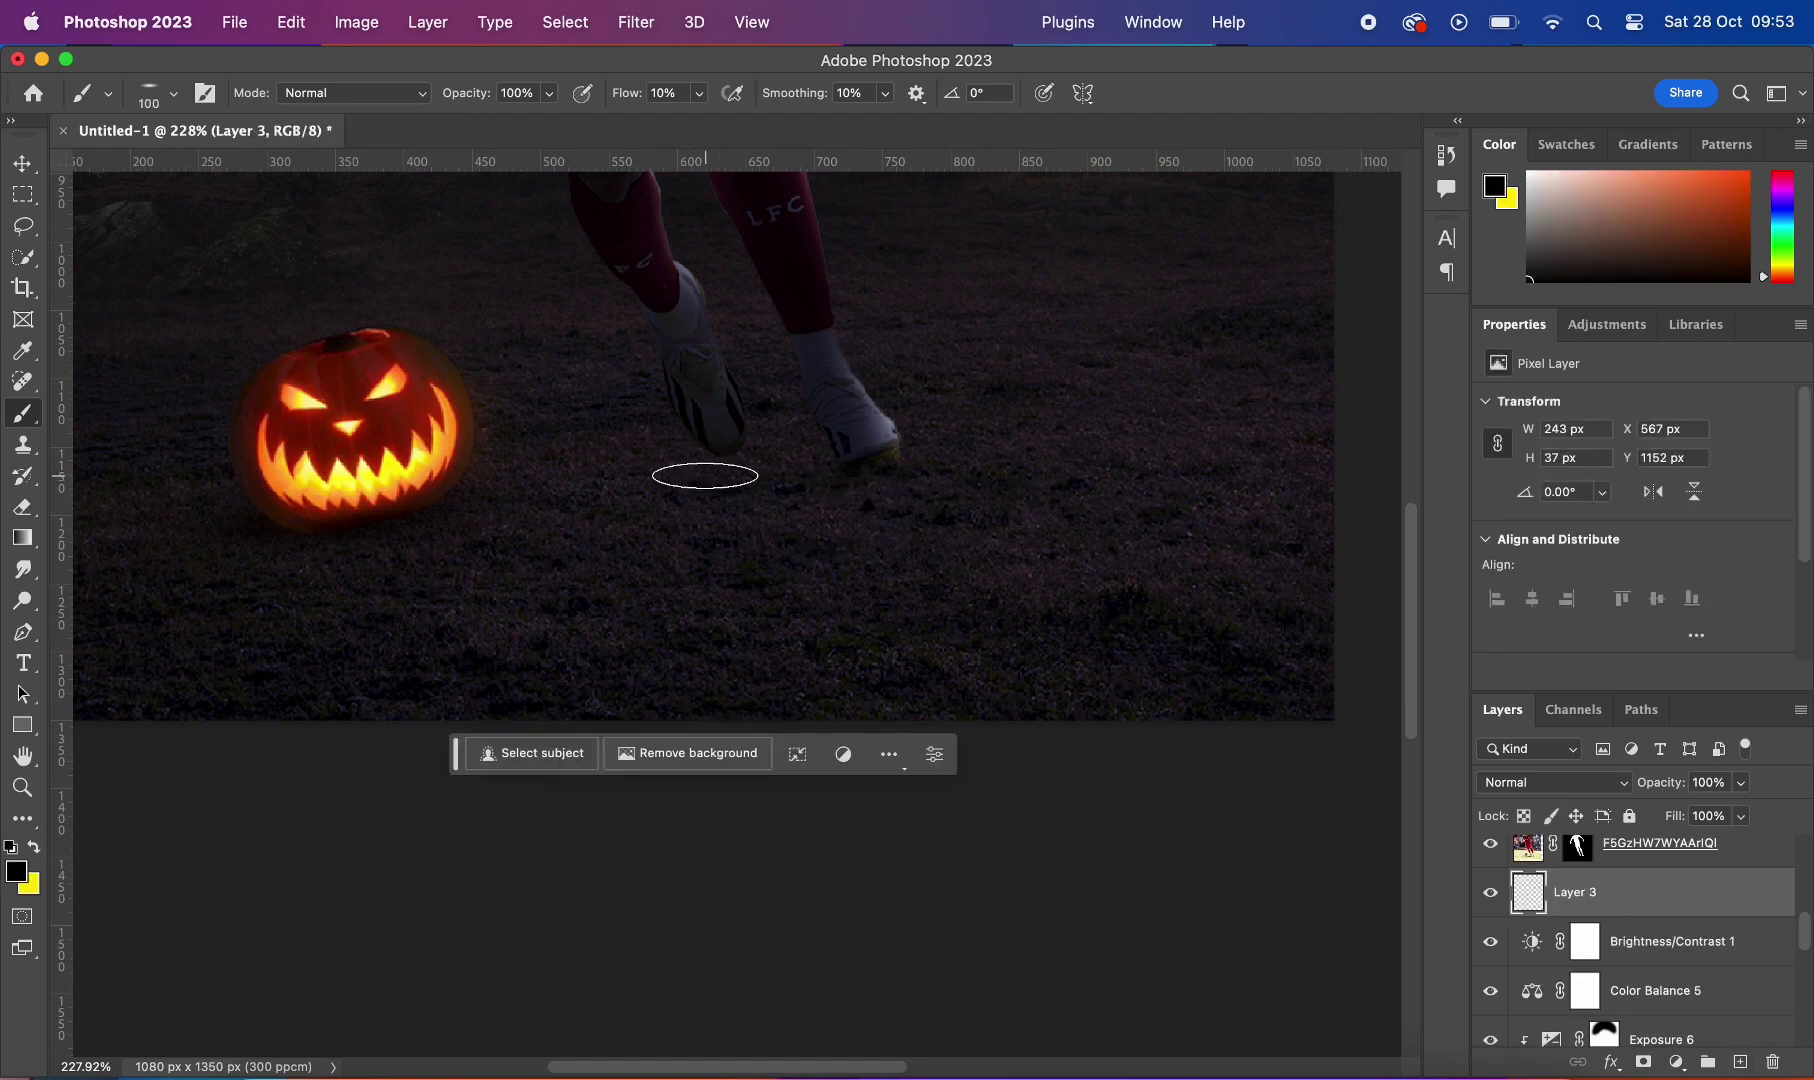
Step: Set a 150 px soft round brush and paint a black shadow under the player's feet
right_click(705, 476)
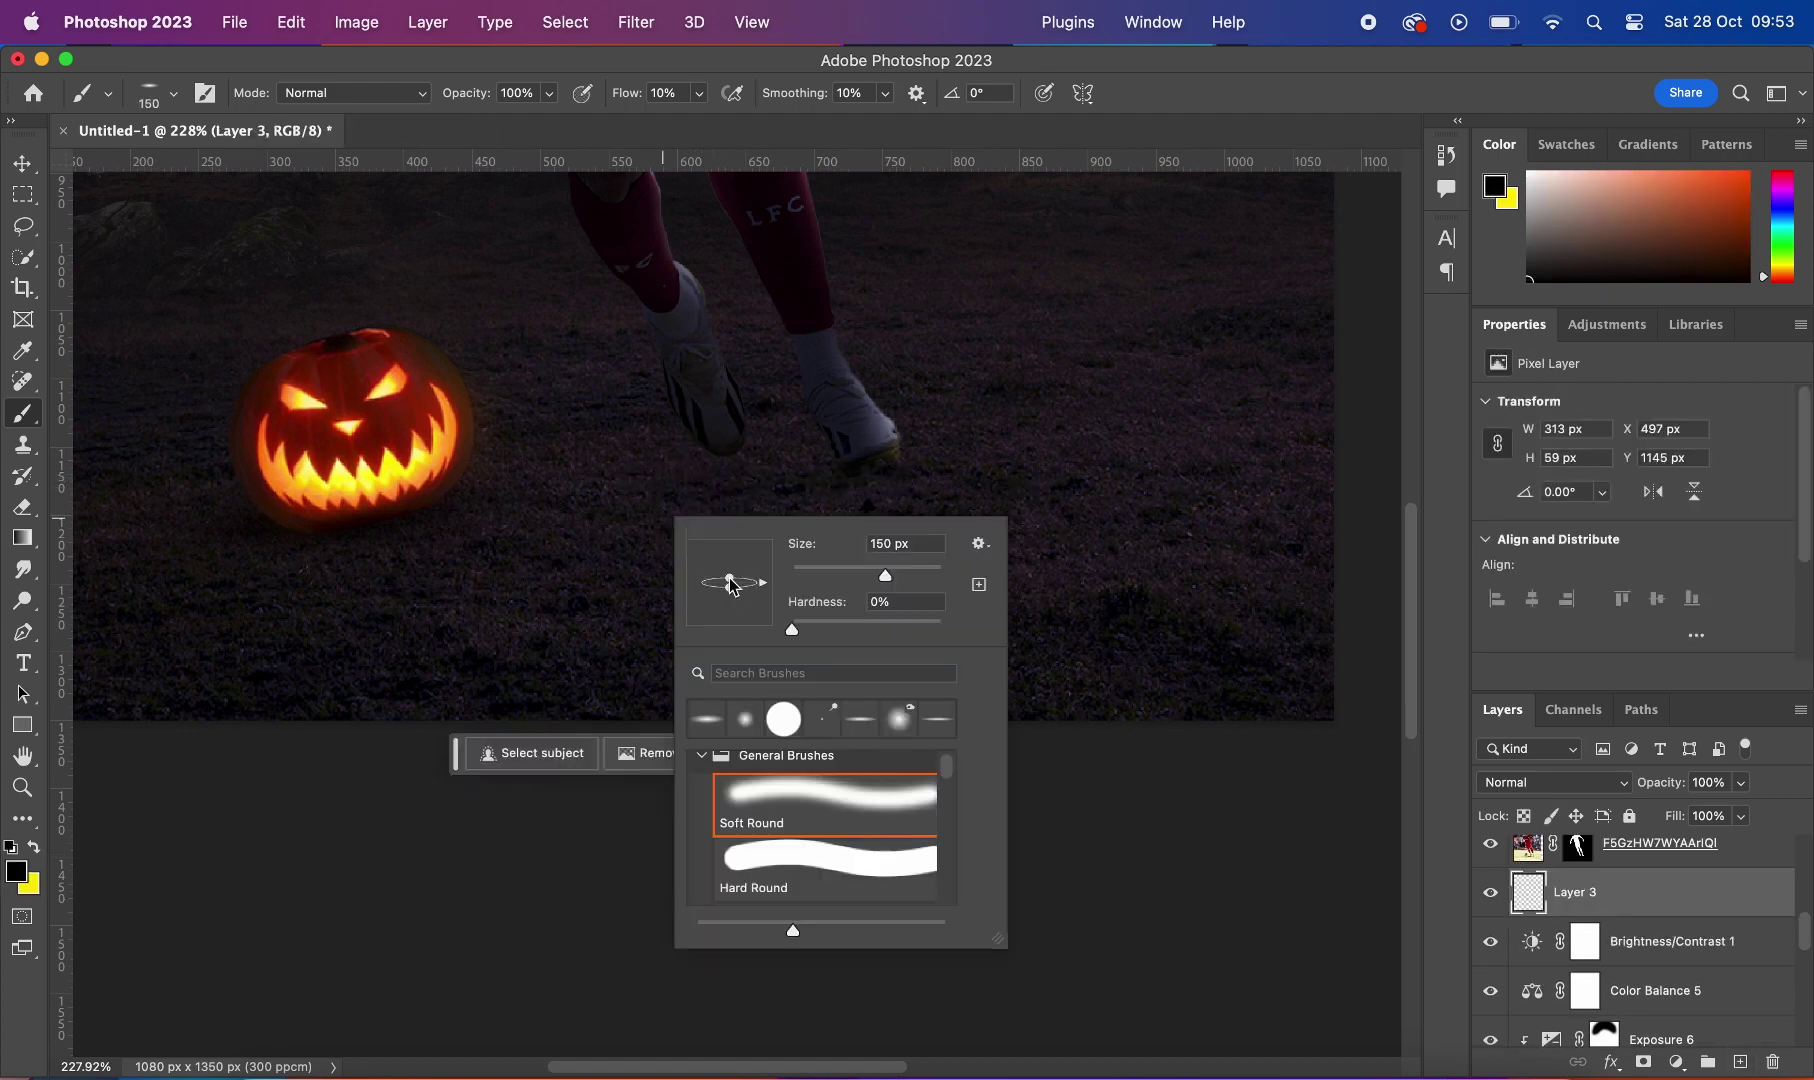
drag(628, 93, 648, 103)
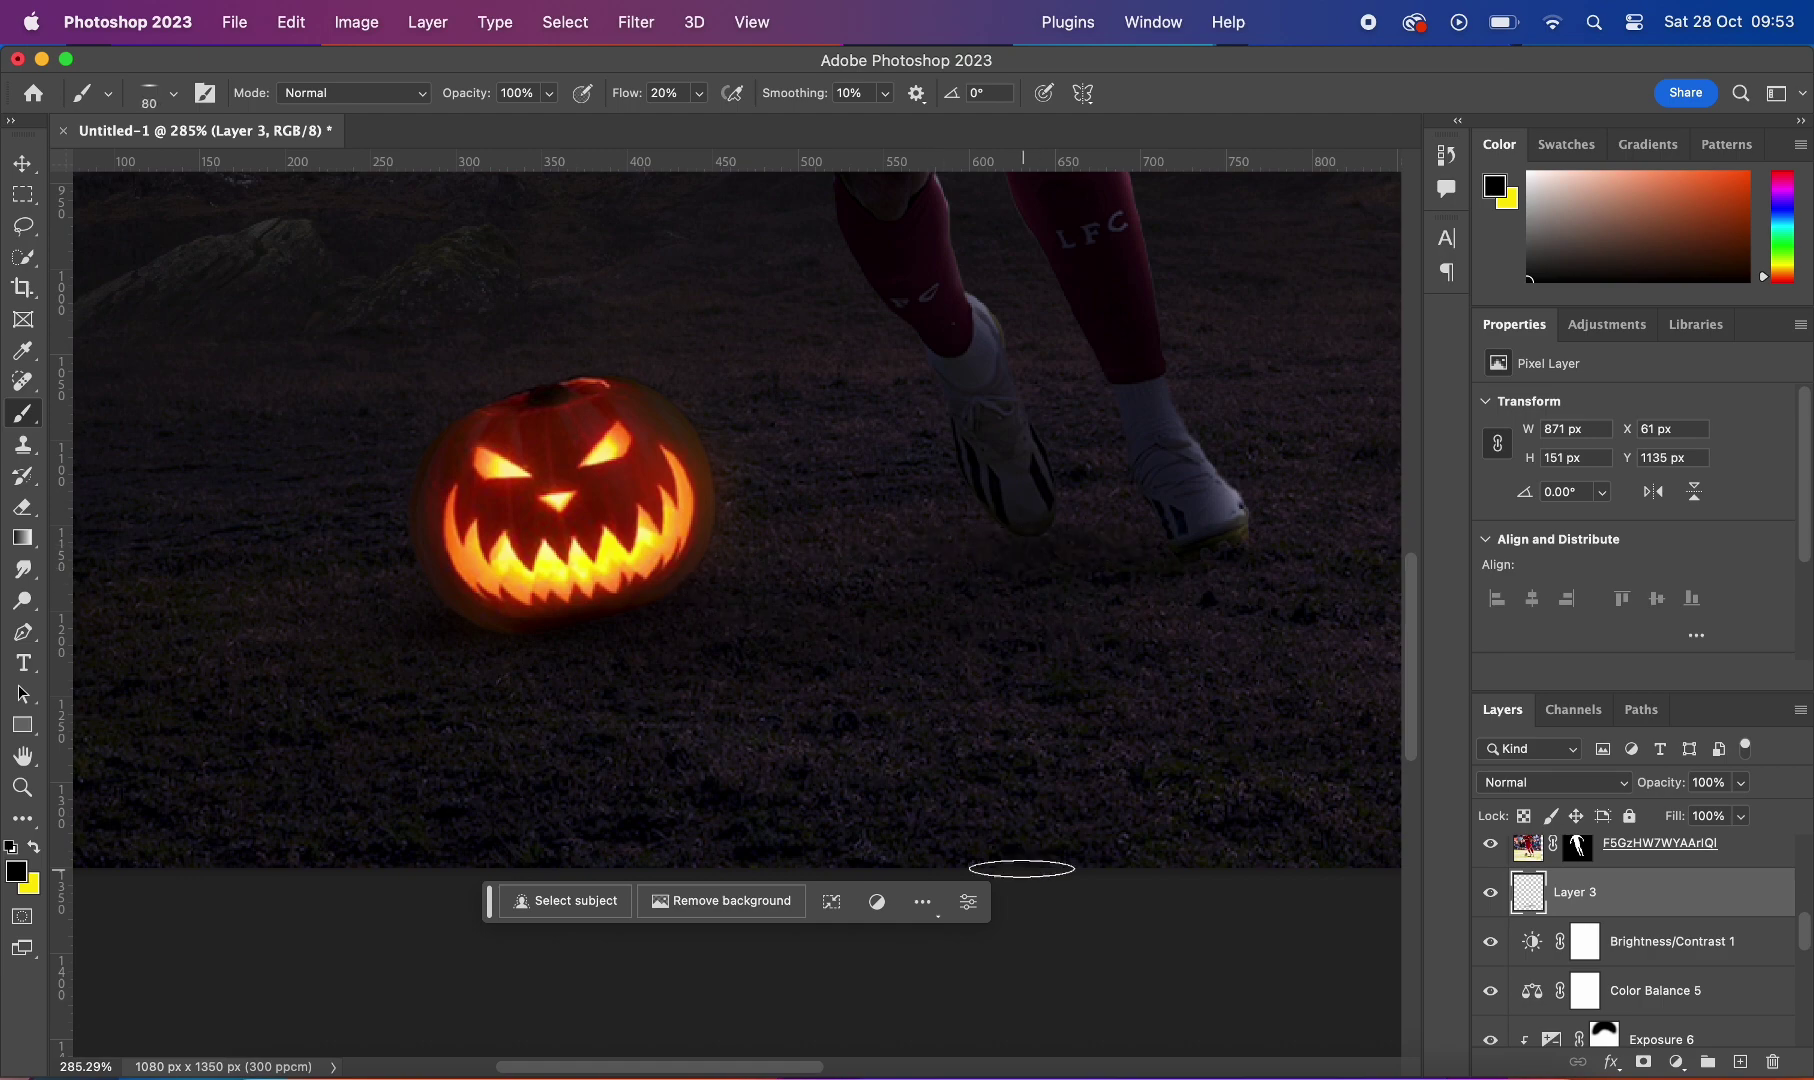
scroll(668, 730, down, 5)
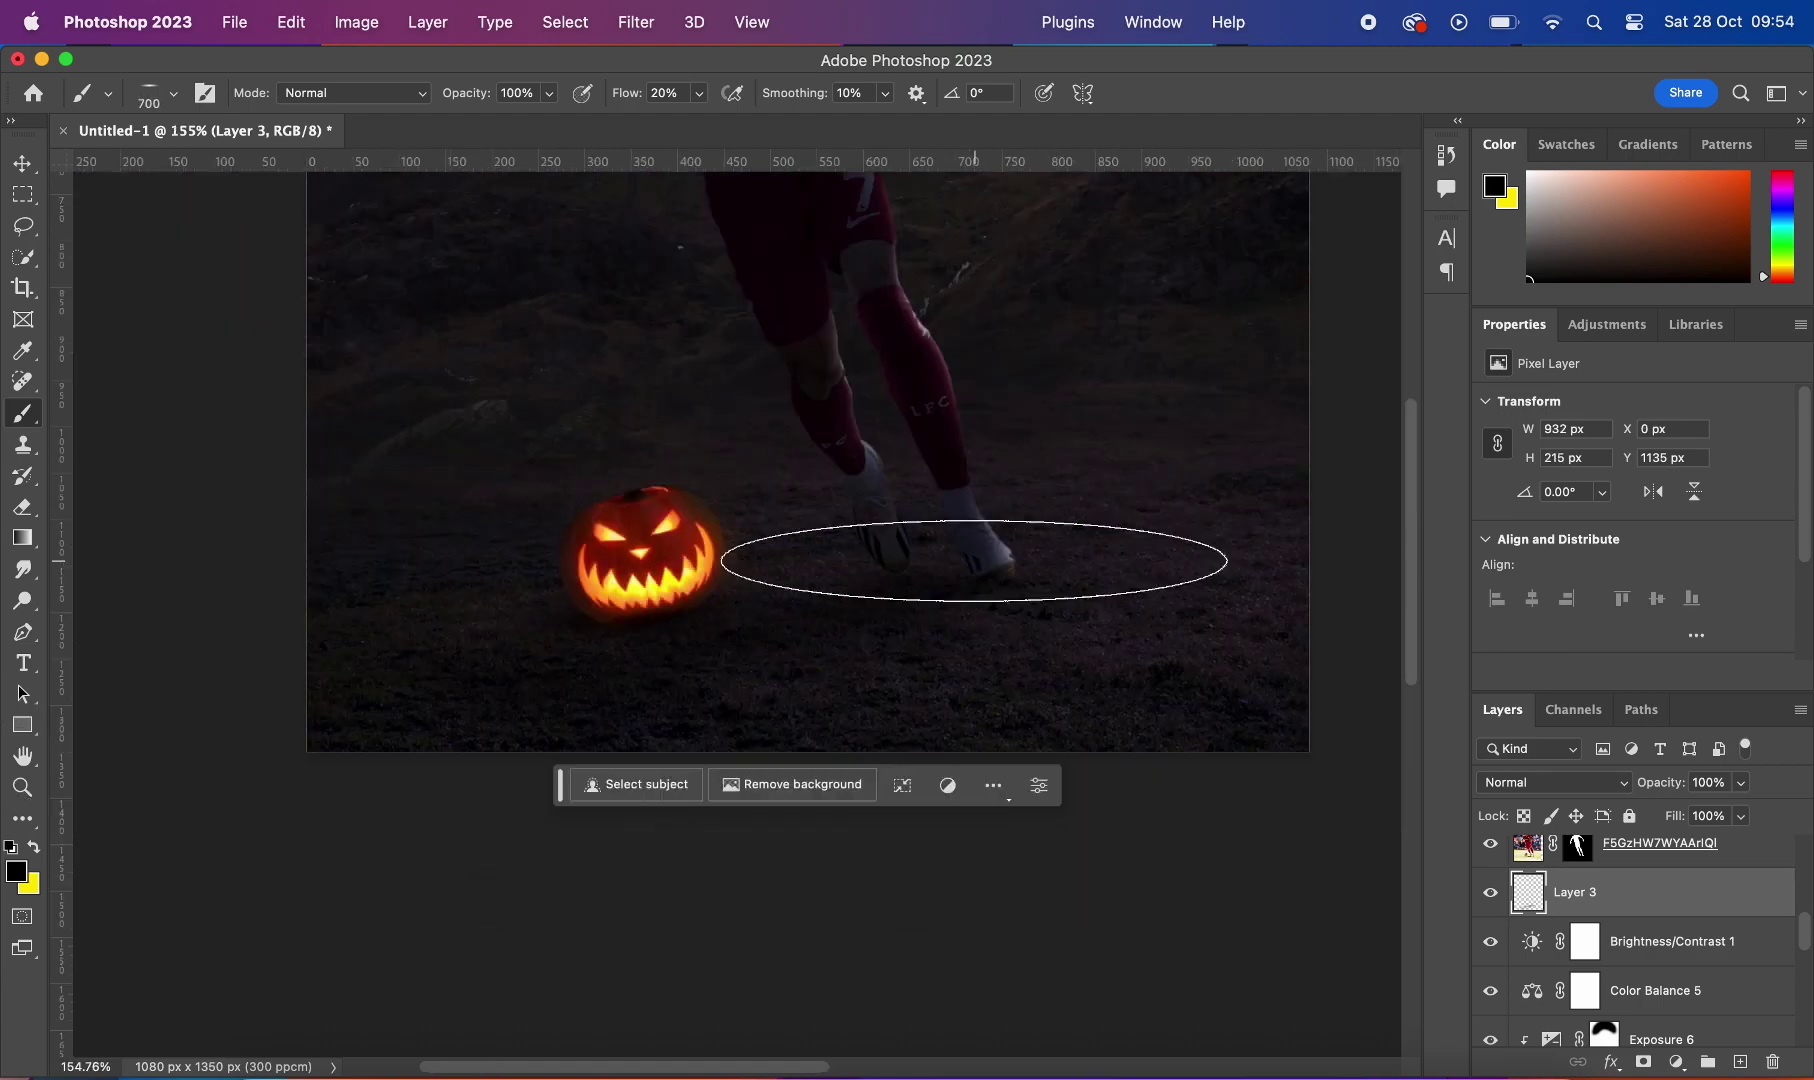
scroll(972, 559, down, 3)
scroll(1045, 514, up, 3)
scroll(770, 773, down, 4)
scroll(753, 609, up, 5)
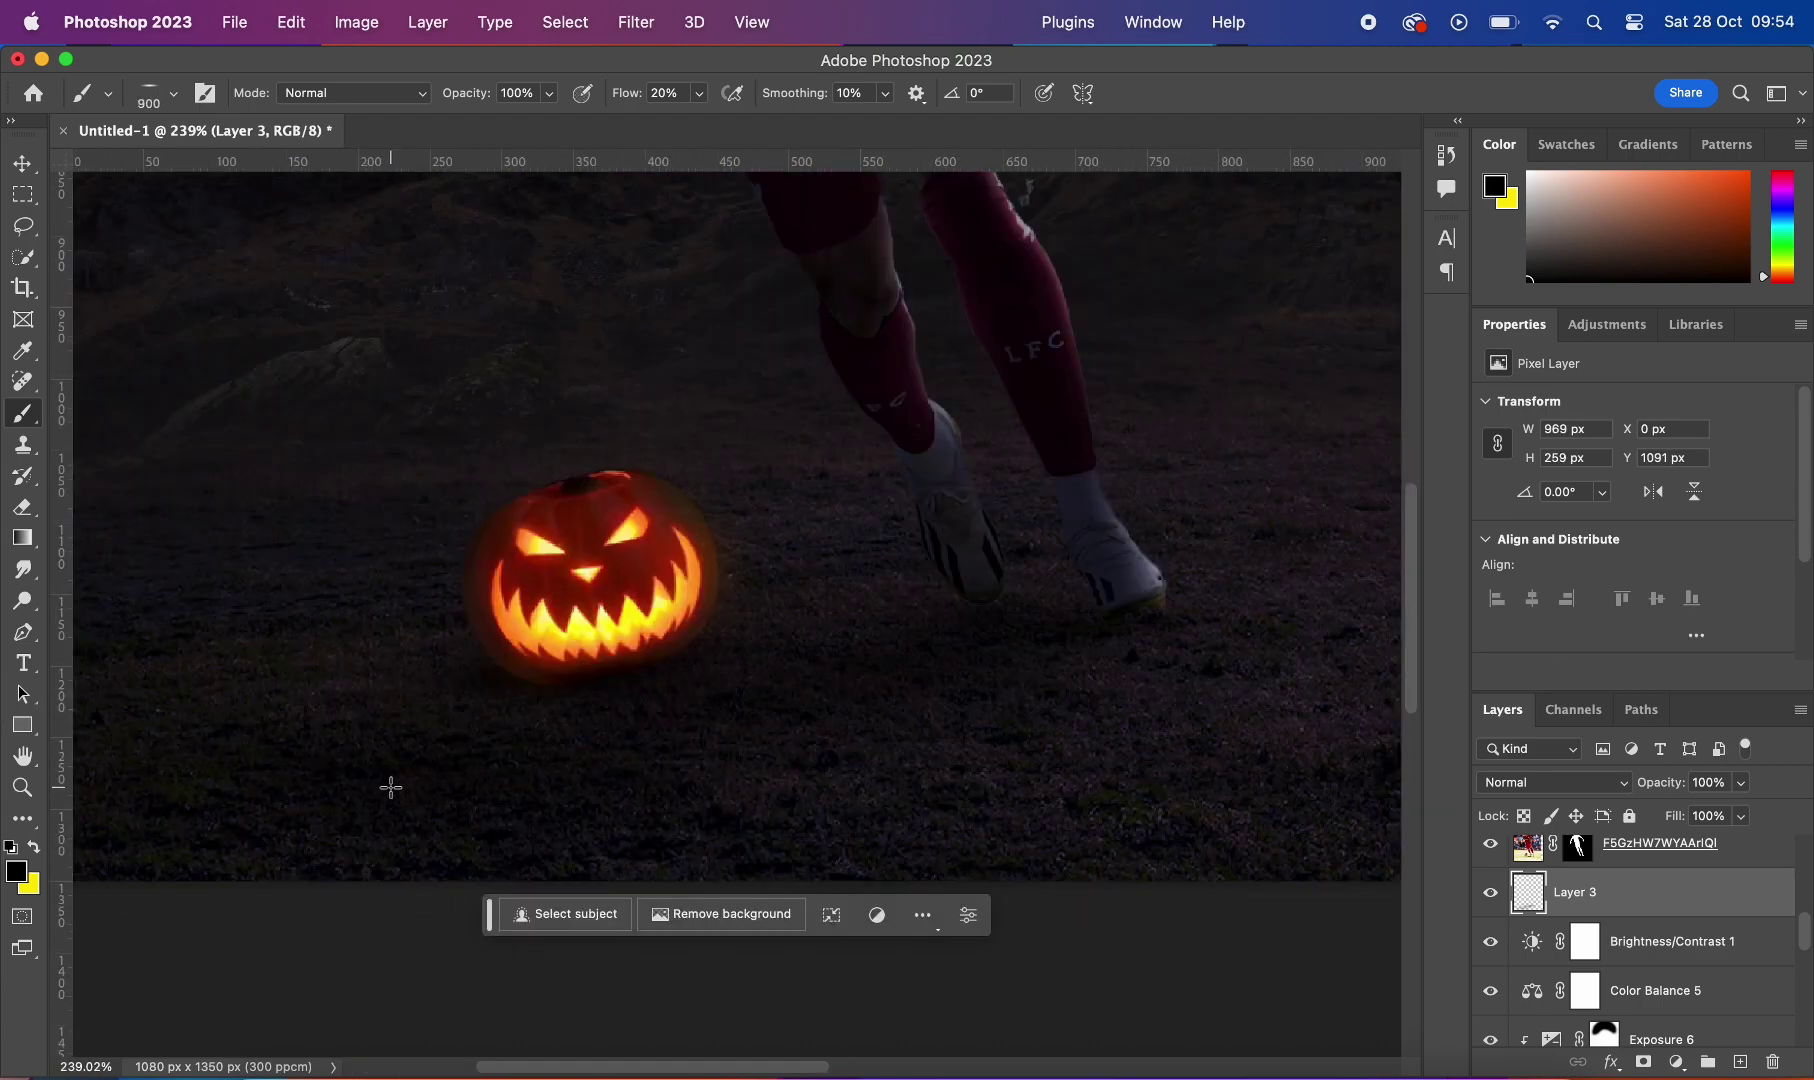
scroll(1146, 769, down, 5)
scroll(640, 741, up, 4)
scroll(900, 680, down, 3)
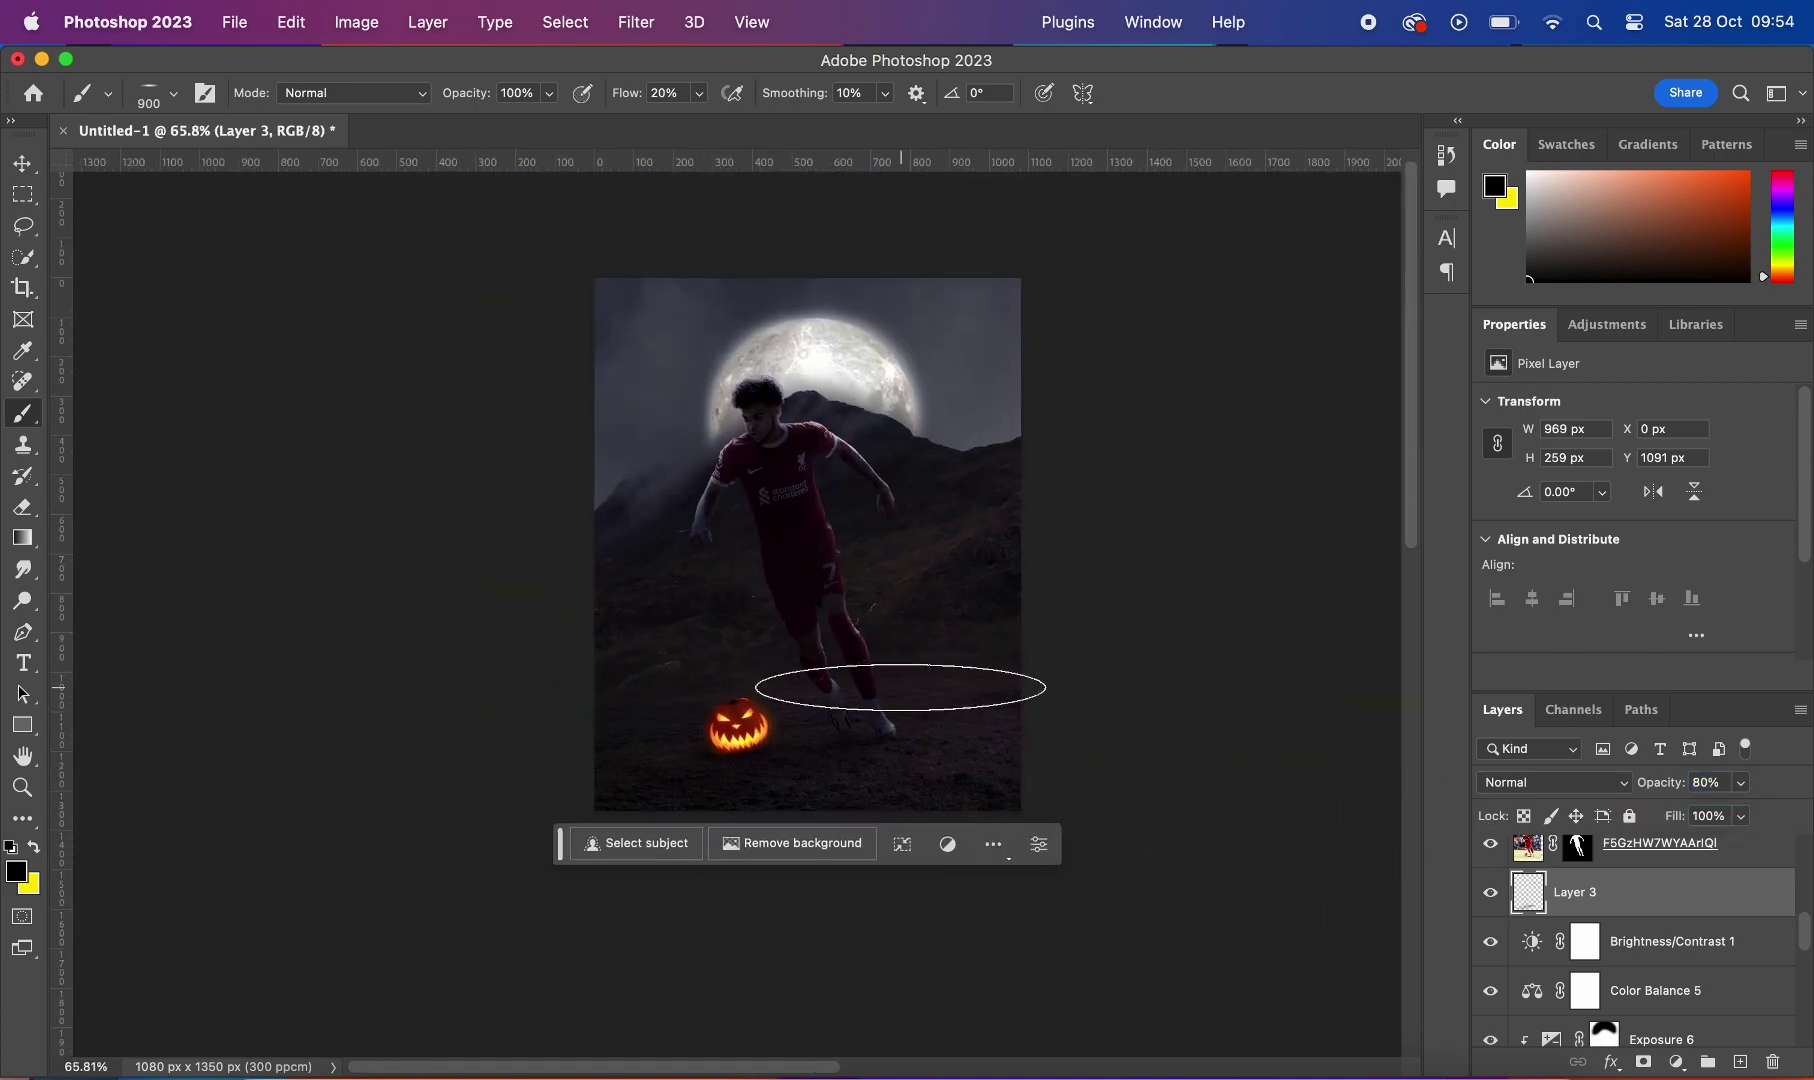
Step: Lower the shadow layer to 80% opacity and add a #ff8c00 Solid Color fill
key(v)
scroll(931, 616, up, 5)
click(1676, 1062)
text(ff8c00)
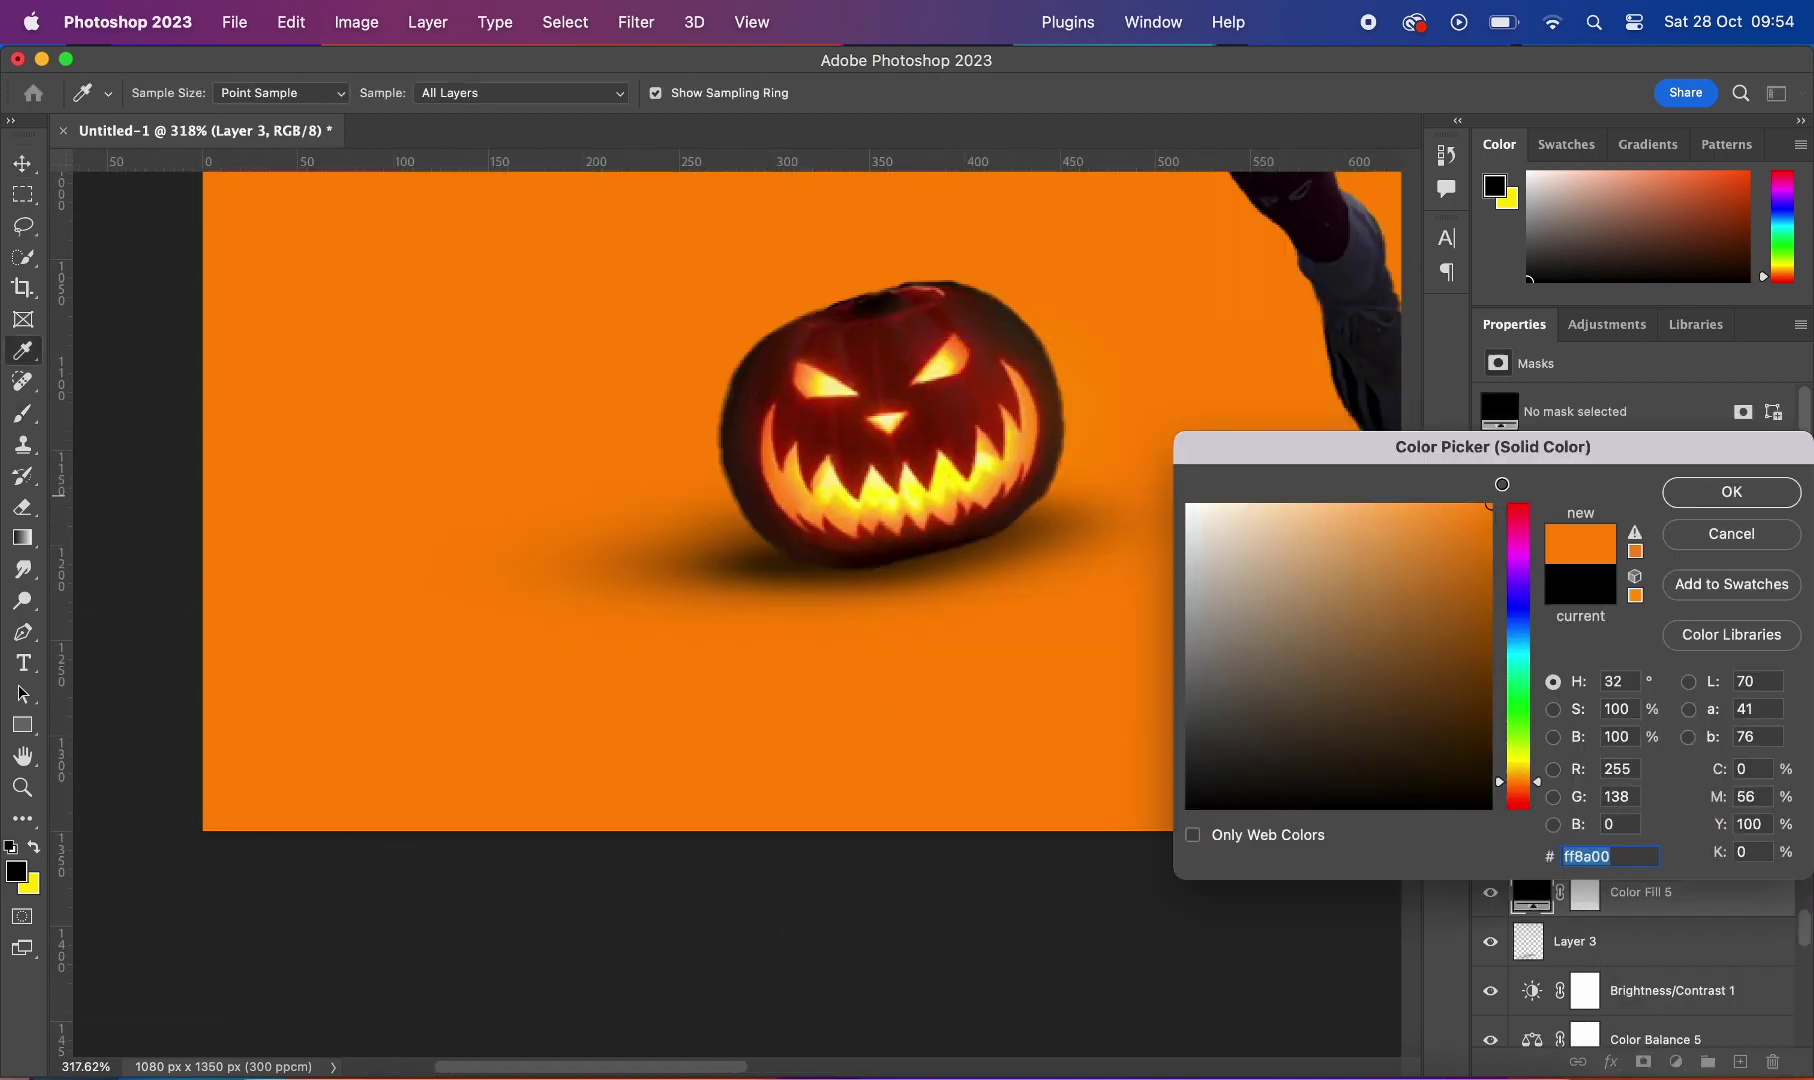
key(Return)
Step: Set the orange fill to Overlay and shift its colour slightly toward yellow-orange
click(1585, 892)
click(1520, 782)
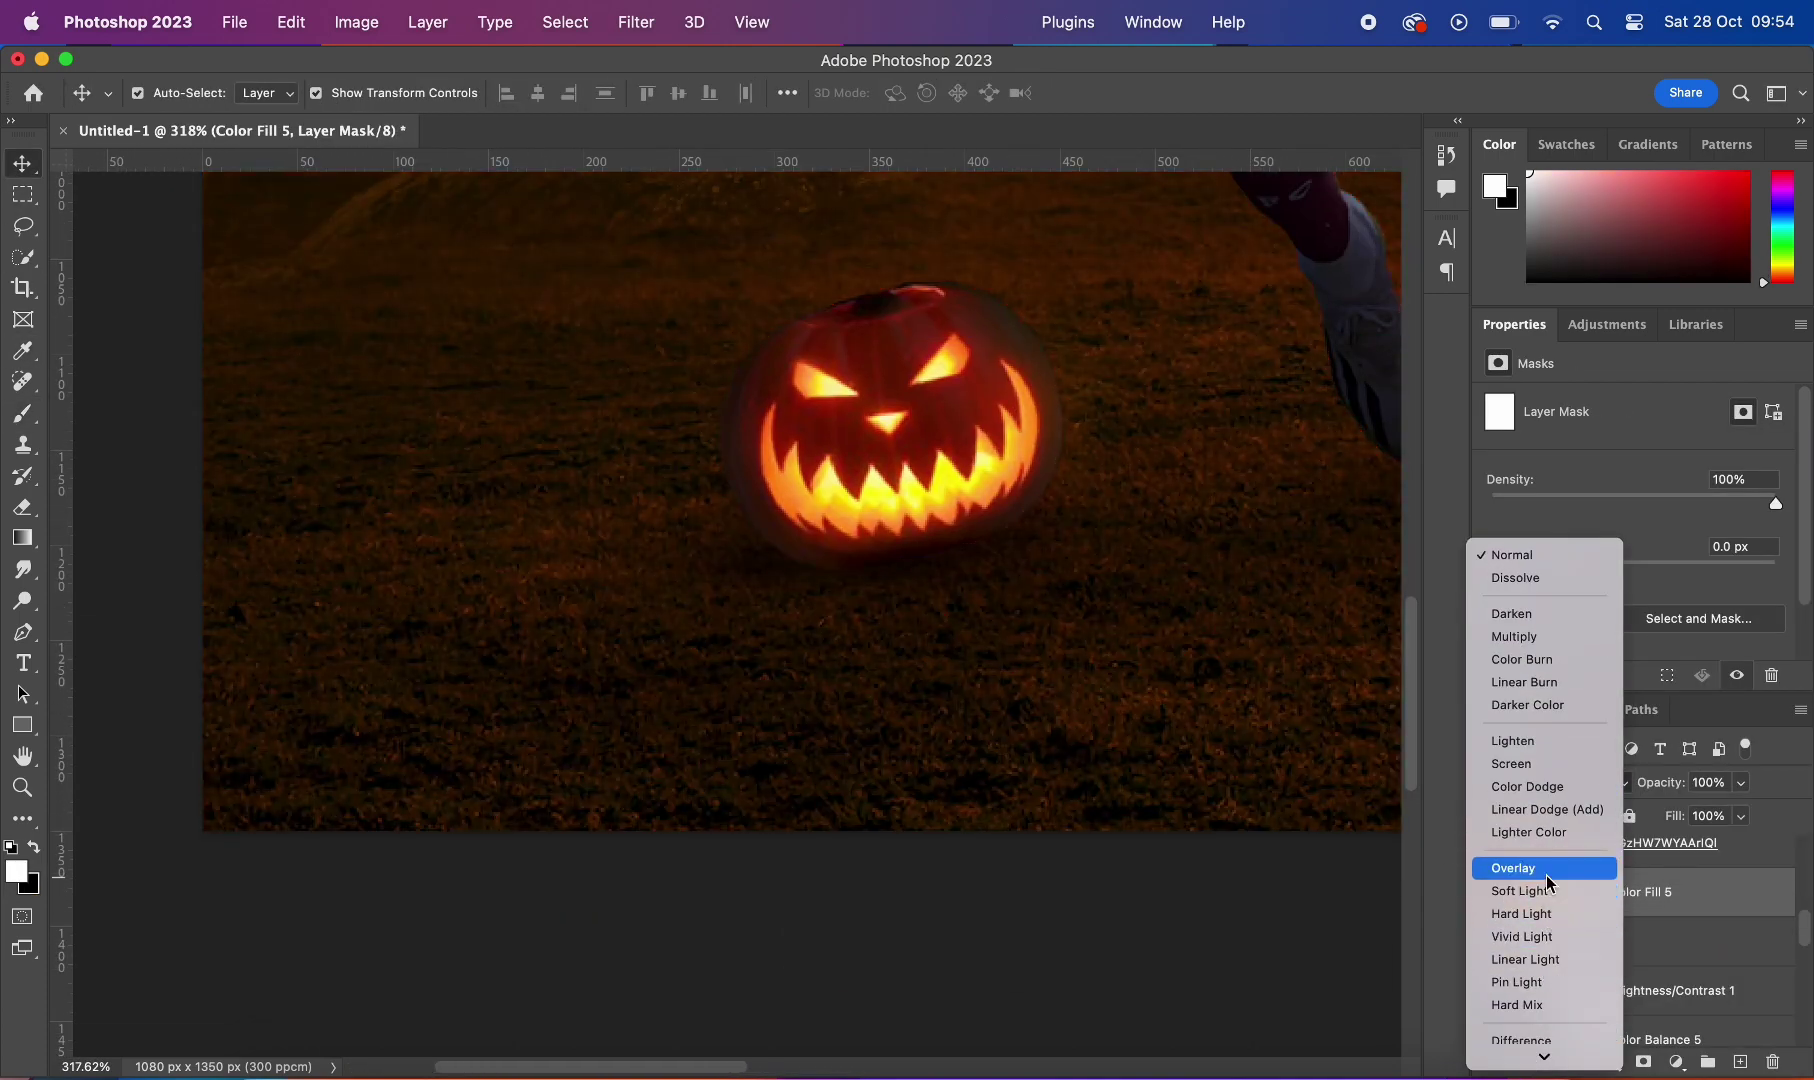
click(1547, 878)
double_click(1531, 892)
drag(1518, 784, 1518, 776)
key(Return)
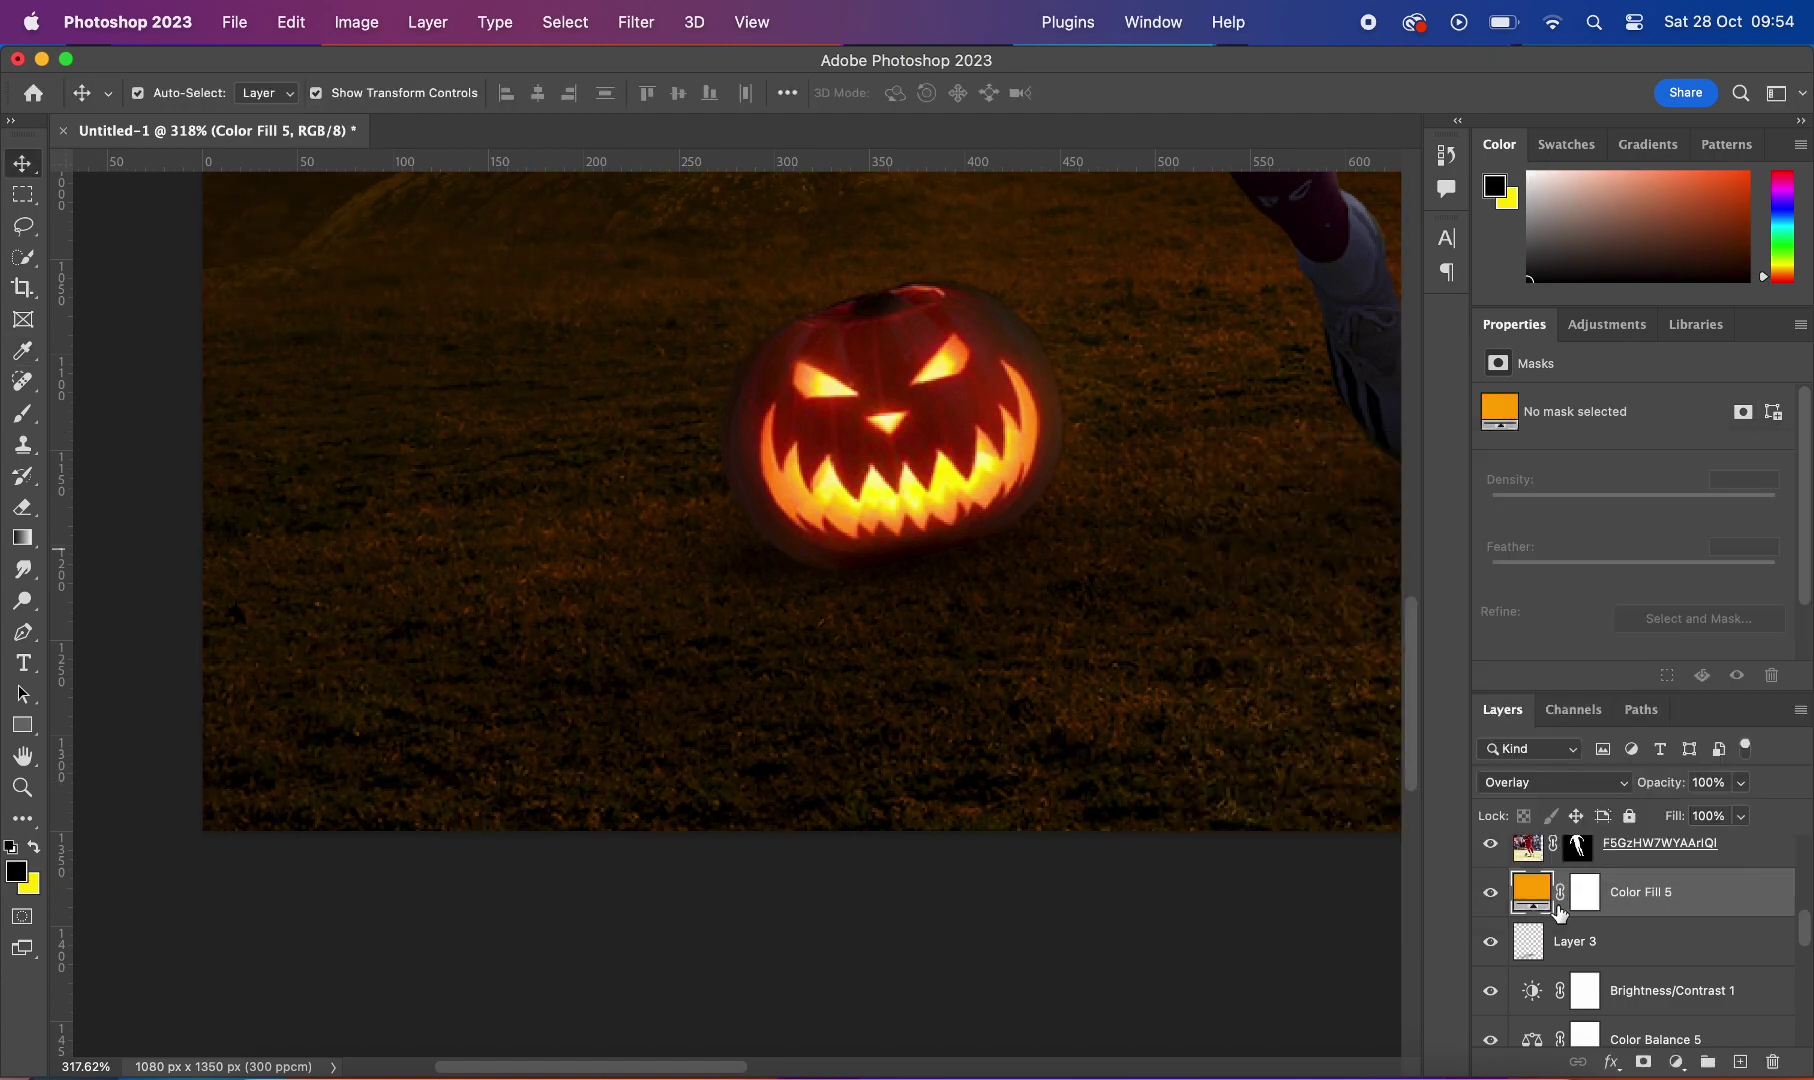
Step: Hide the fill behind a black mask and paint orange glow under the pumpkin
scroll(923, 612, down, 3)
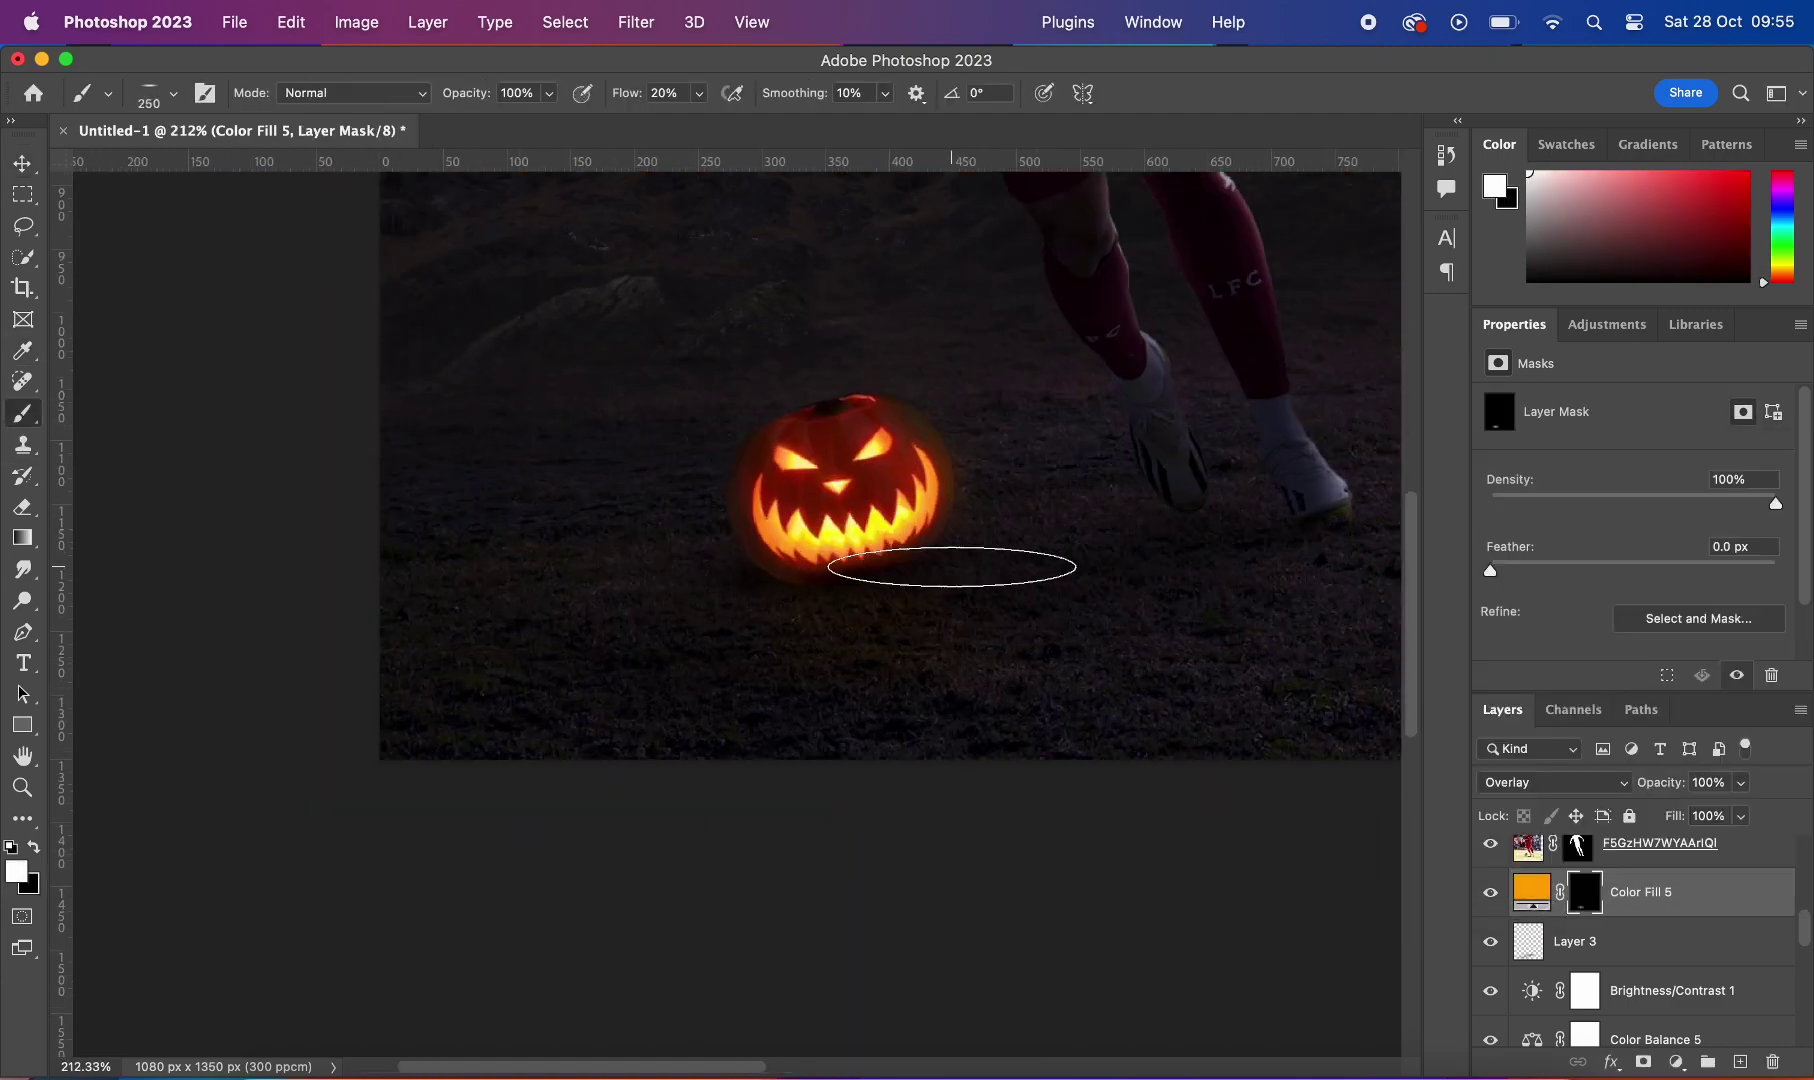
scroll(742, 680, up, 4)
key(bracketleft)
key(bracketleft)
key(bracketleft)
scroll(736, 655, down, 3)
scroll(1174, 425, up, 3)
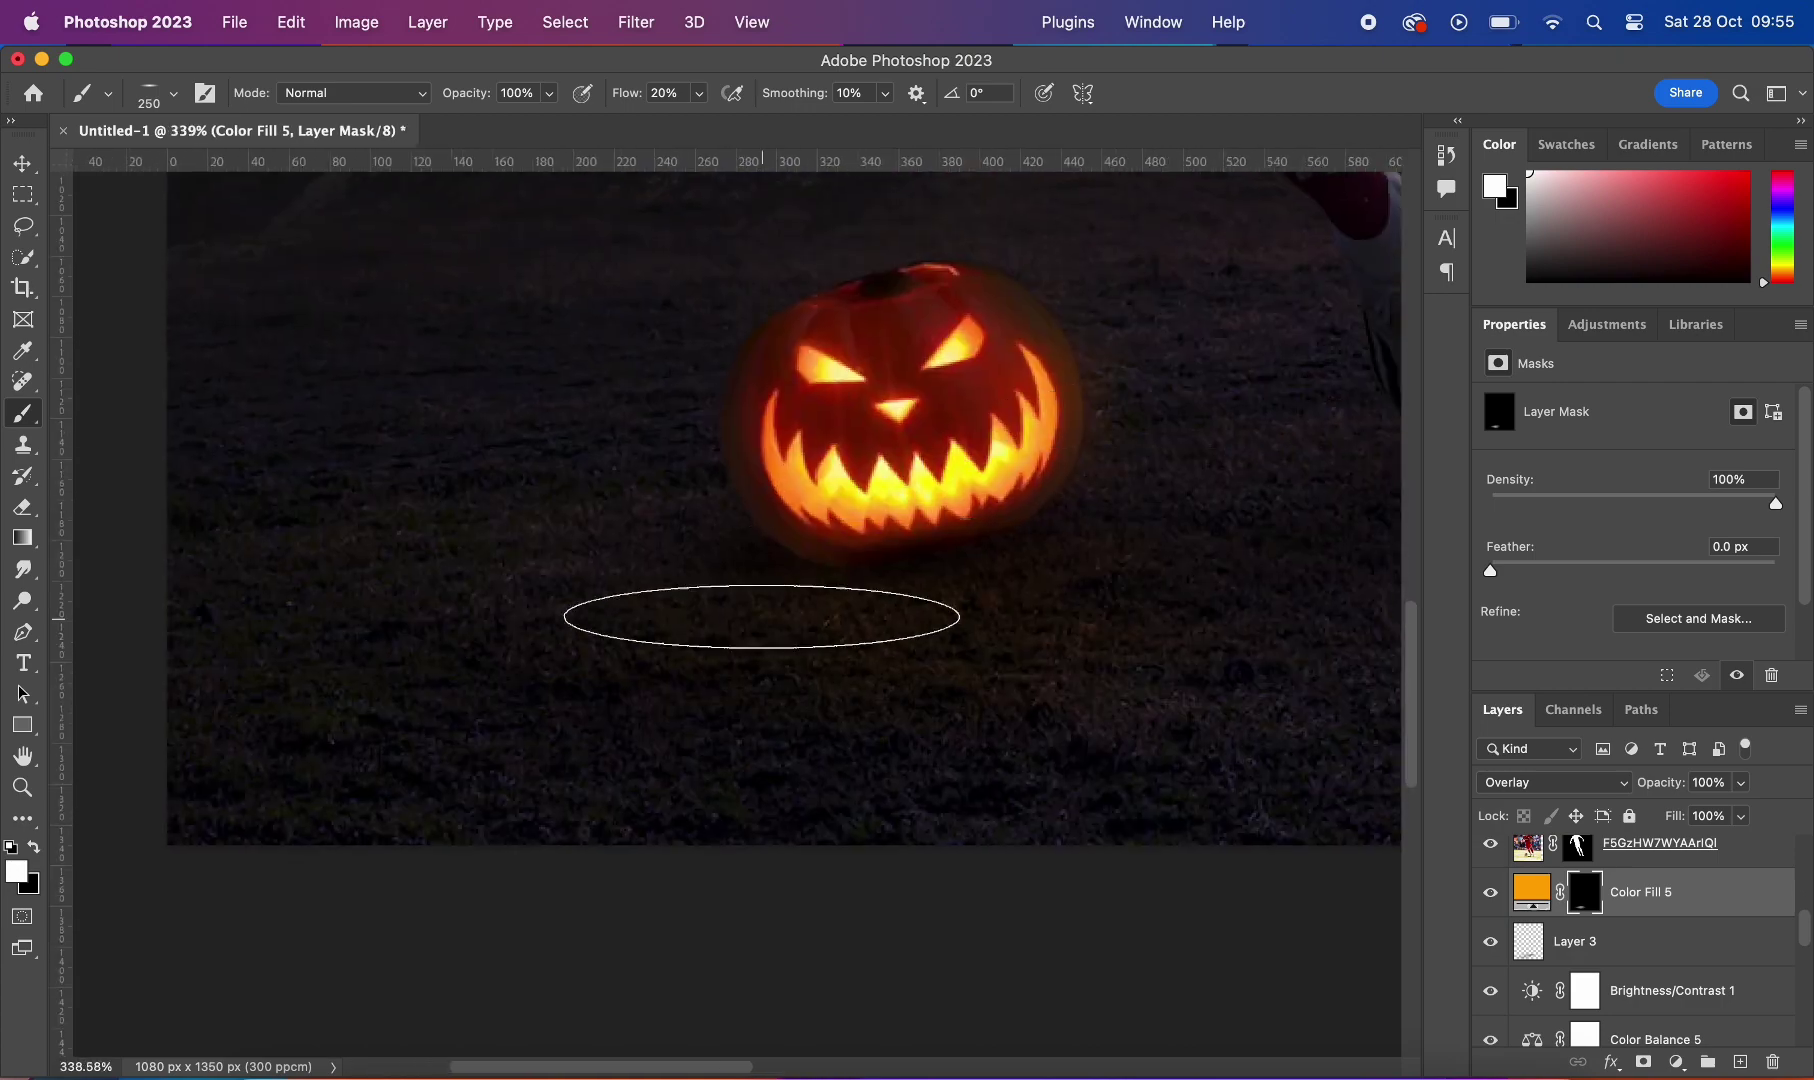
scroll(942, 625, down, 3)
scroll(1174, 660, up, 3)
Step: Paint white on the duplicate's mask and group both orange fills into Group 1
click(1150, 600)
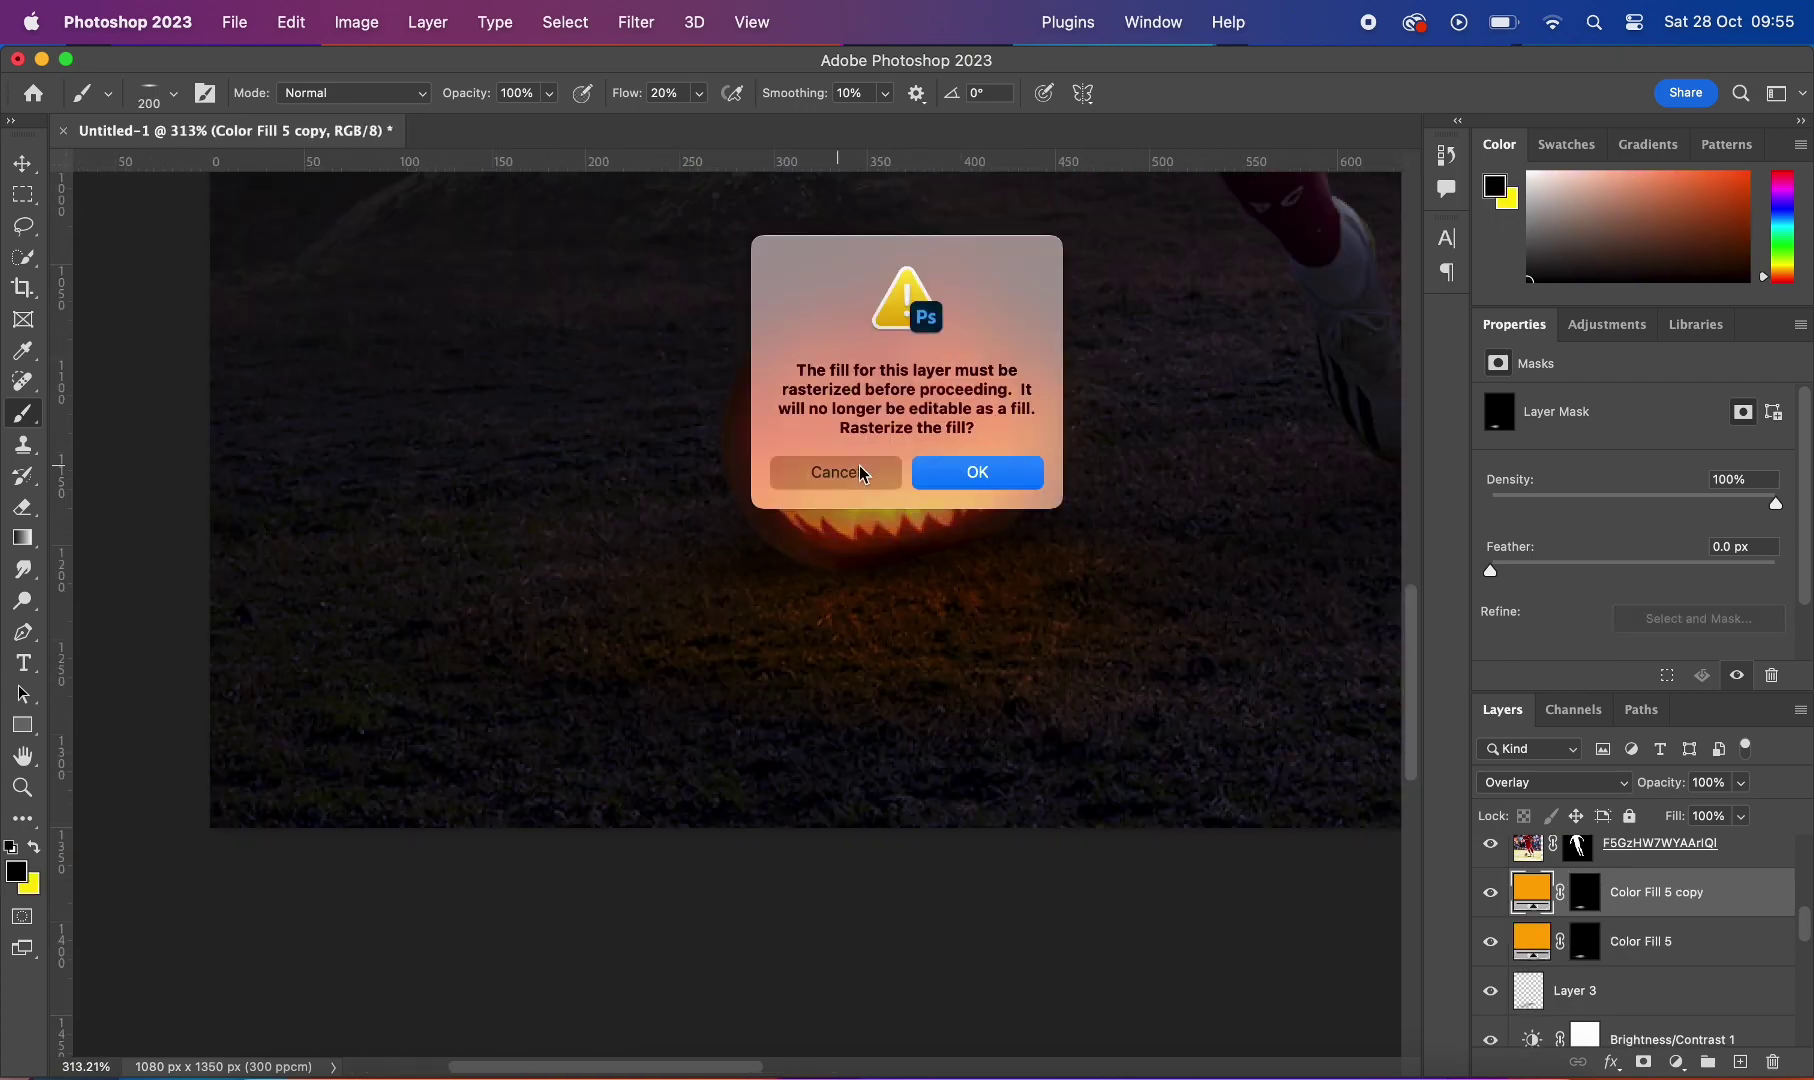
key(Escape)
key(ctrl+backslash)
key(x)
scroll(752, 576, down, 2)
scroll(688, 858, down, 3)
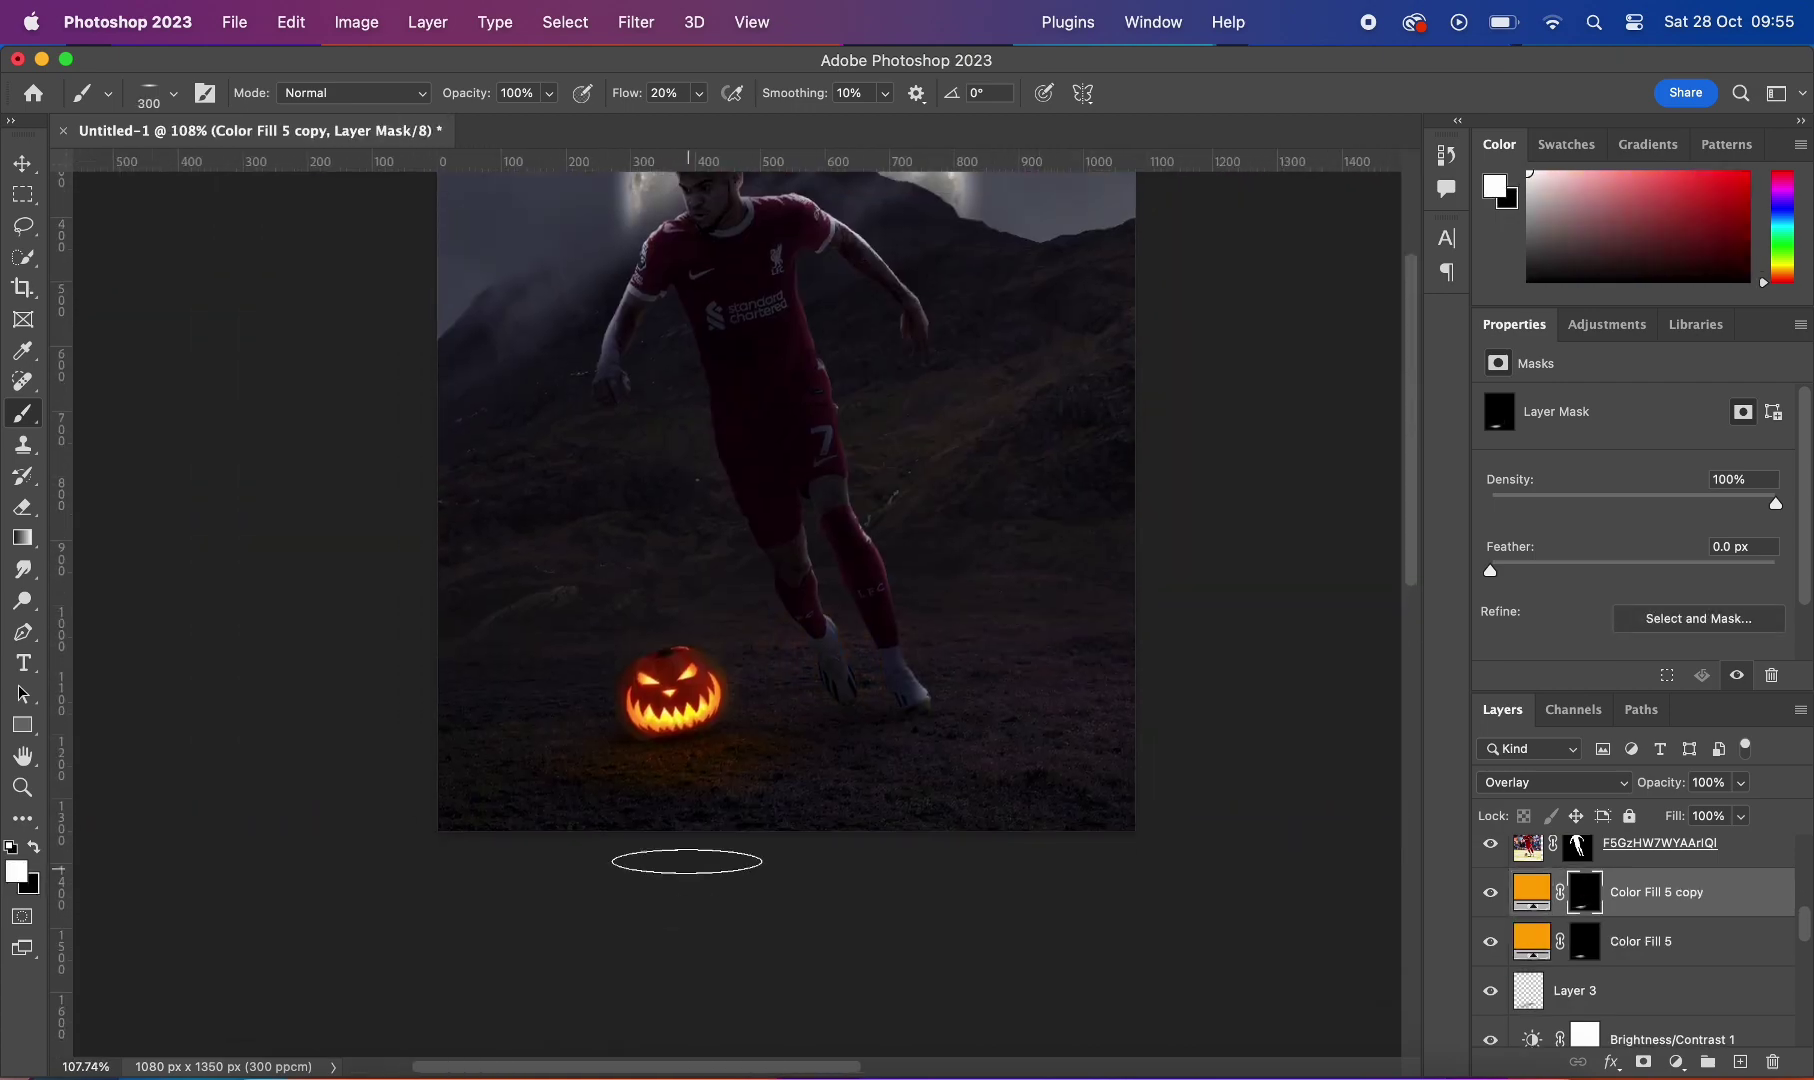
key(bracketright)
key(bracketright)
key(bracketright)
scroll(1142, 696, up, 5)
scroll(1560, 922, up, 2)
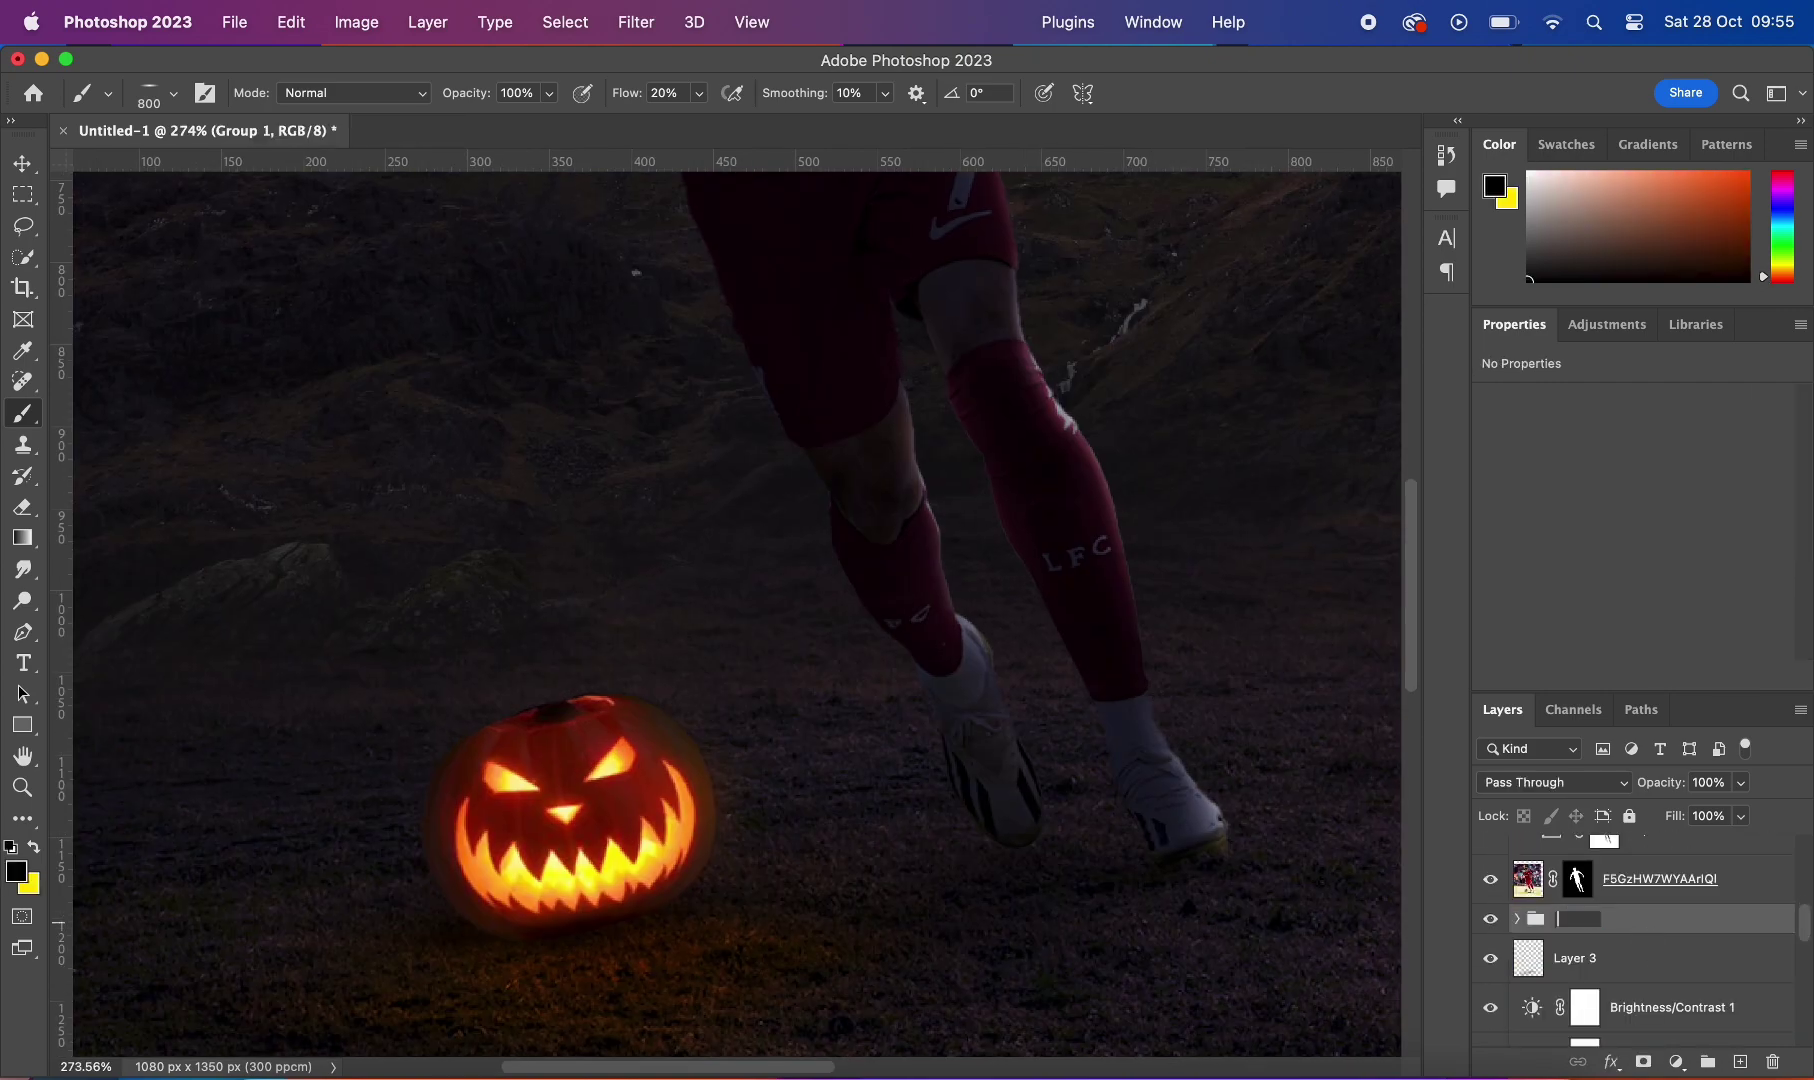
Step: Add a Solid Color fill in orange #ff9600, clipped to the player
click(1676, 1062)
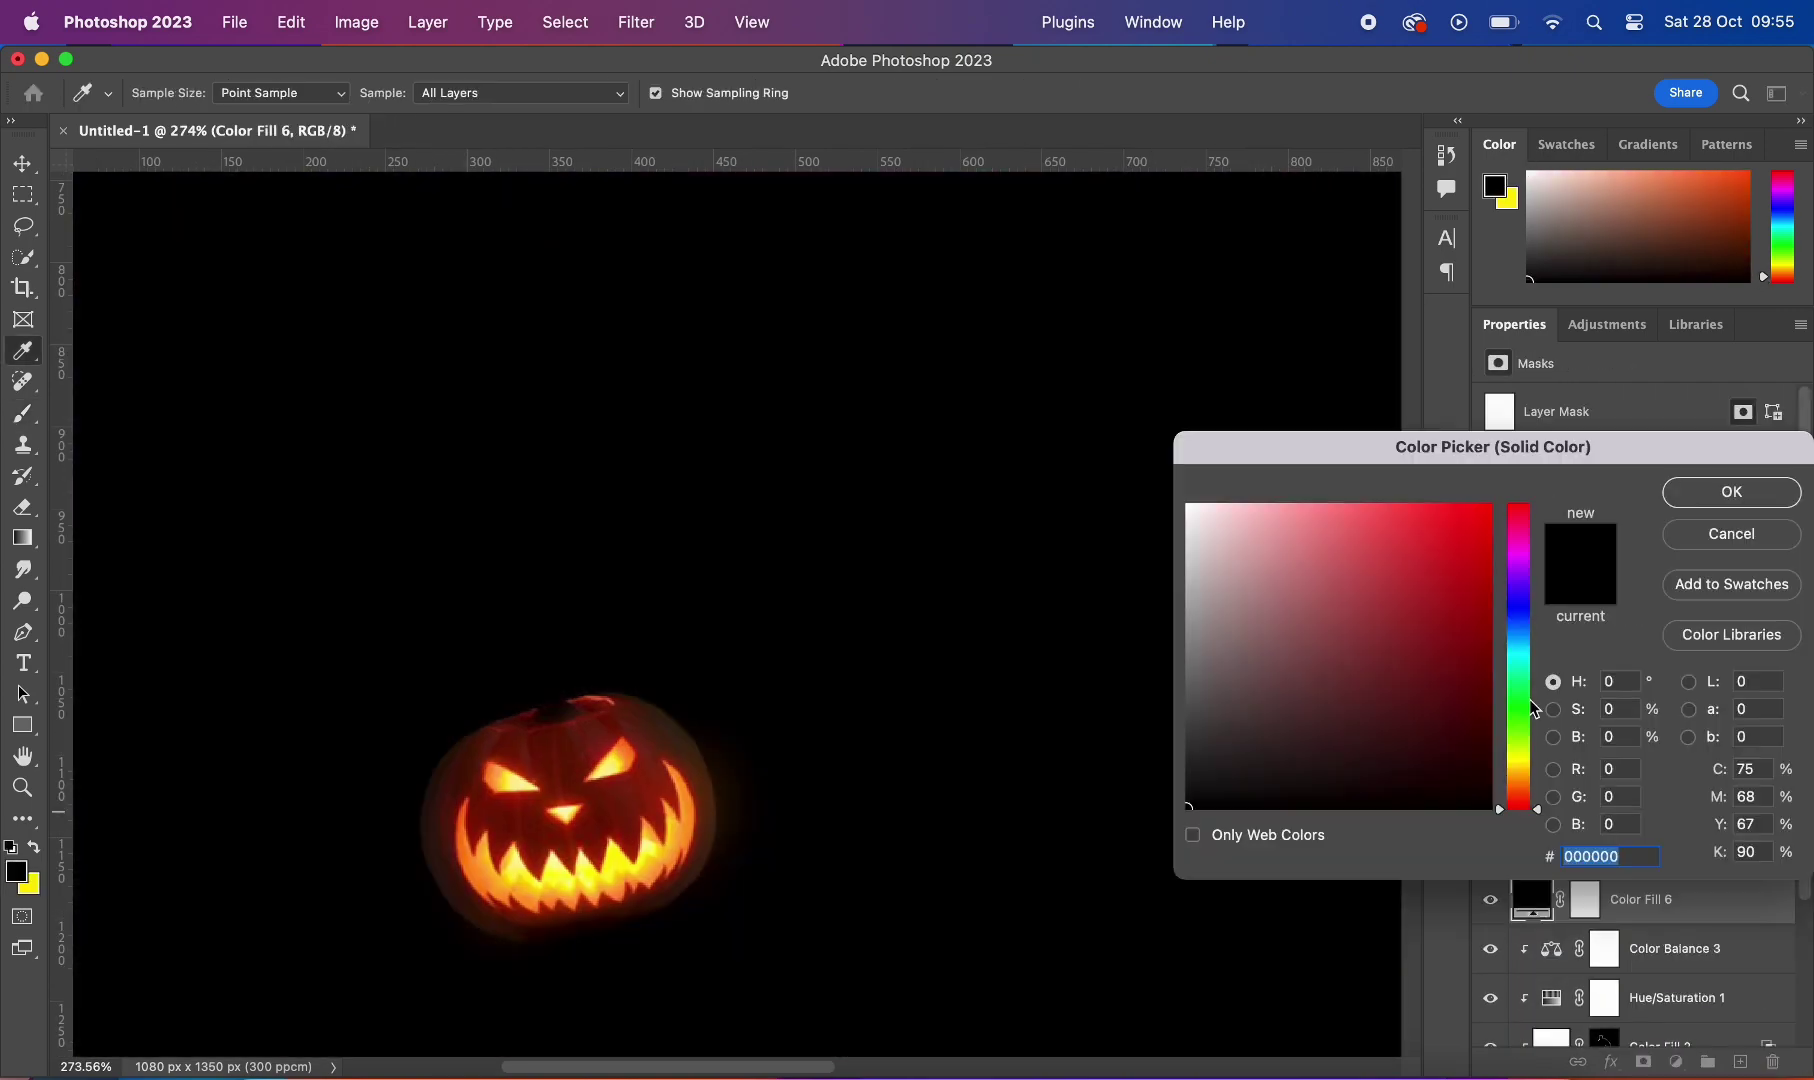
drag(1528, 855, 1528, 760)
click(1729, 489)
drag(1609, 922, 1609, 930)
double_click(1532, 968)
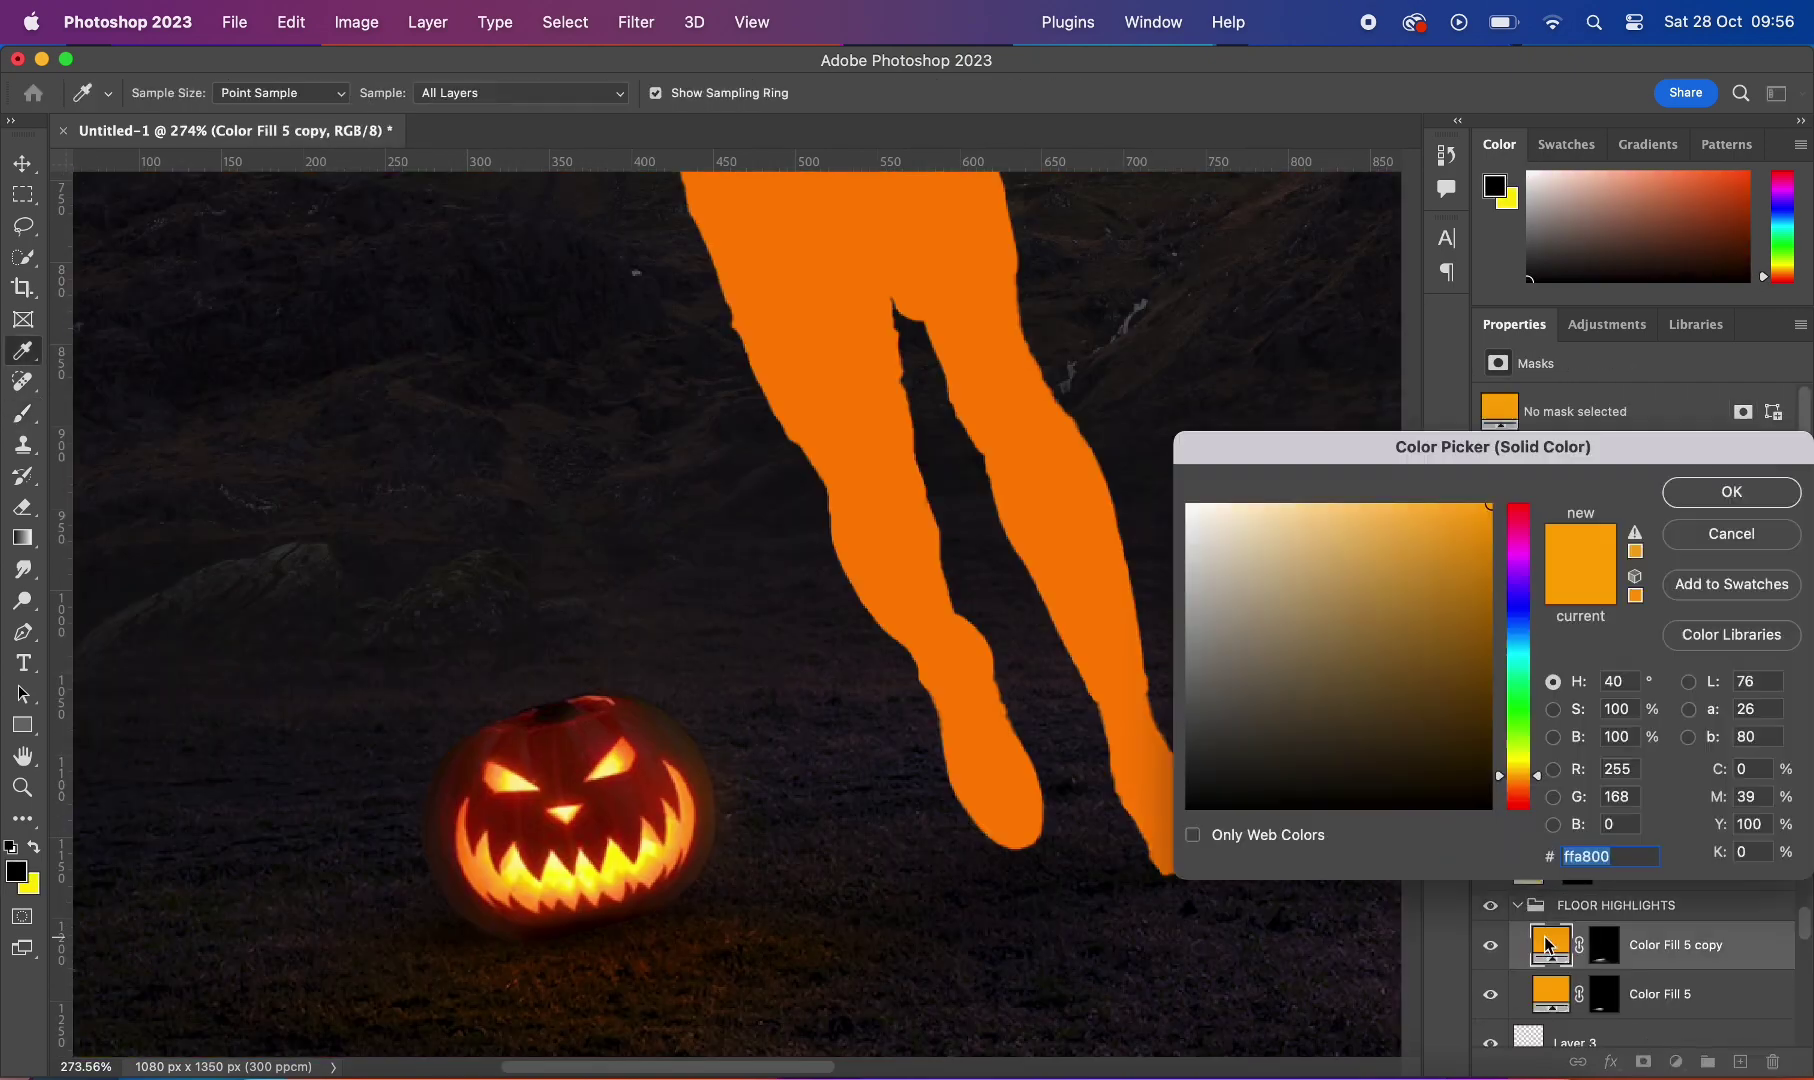
click(1731, 533)
double_click(1532, 899)
drag(1743, 710, 1700, 710)
click(1731, 491)
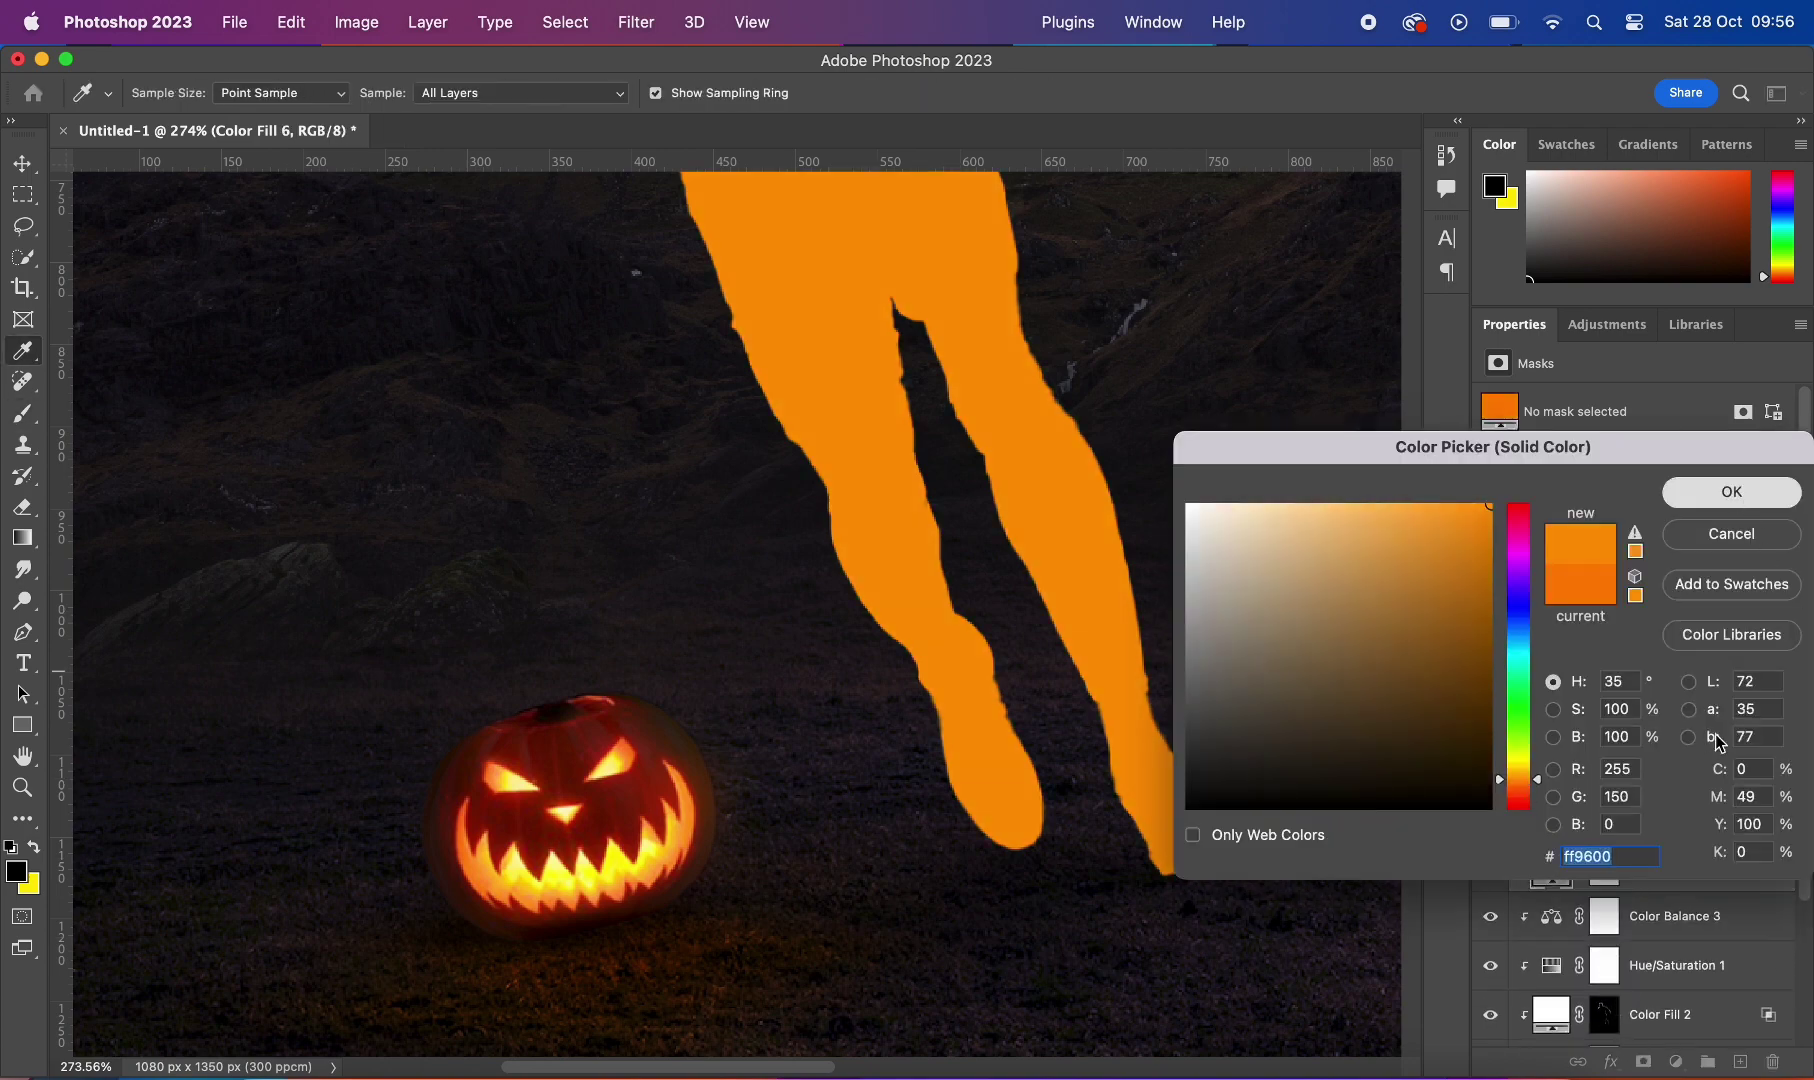
Step: Set the orange fill to Overlay blend and invert its mask to hide it
click(1545, 782)
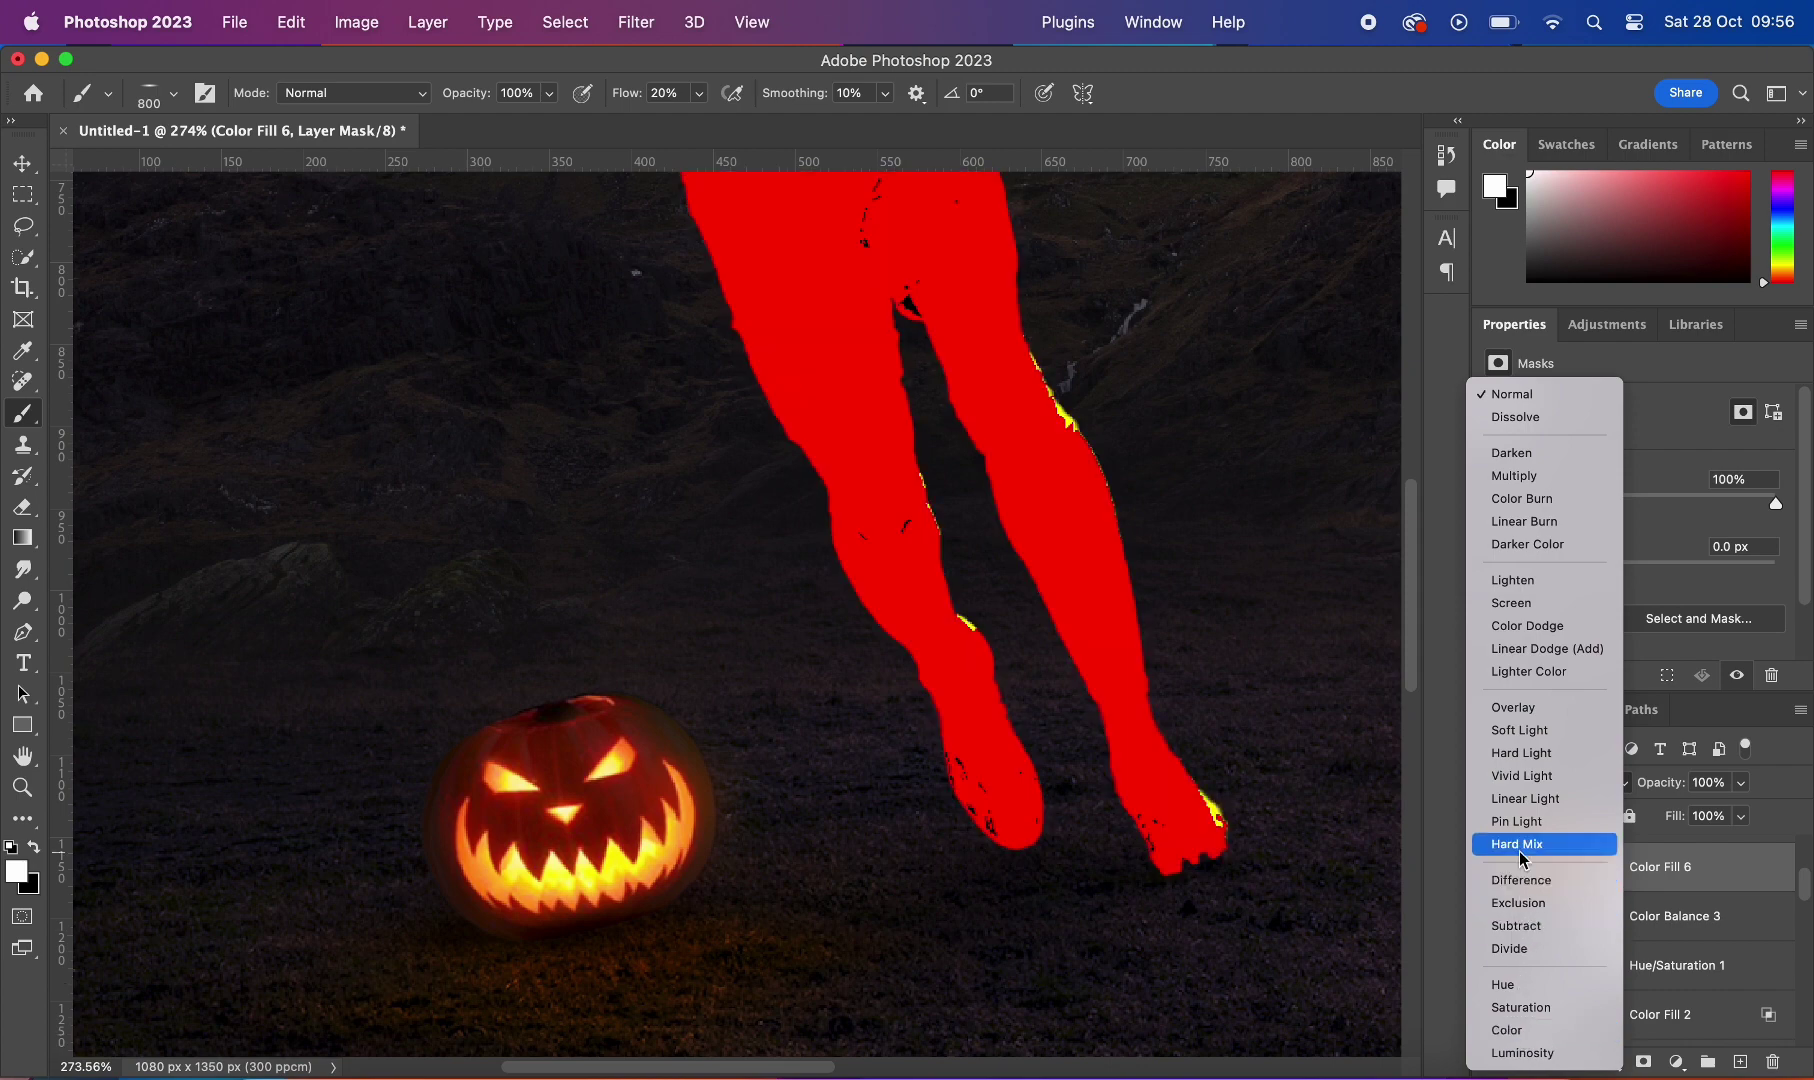
click(1512, 697)
key(super+0)
scroll(1184, 565, up, 3)
key(super+i)
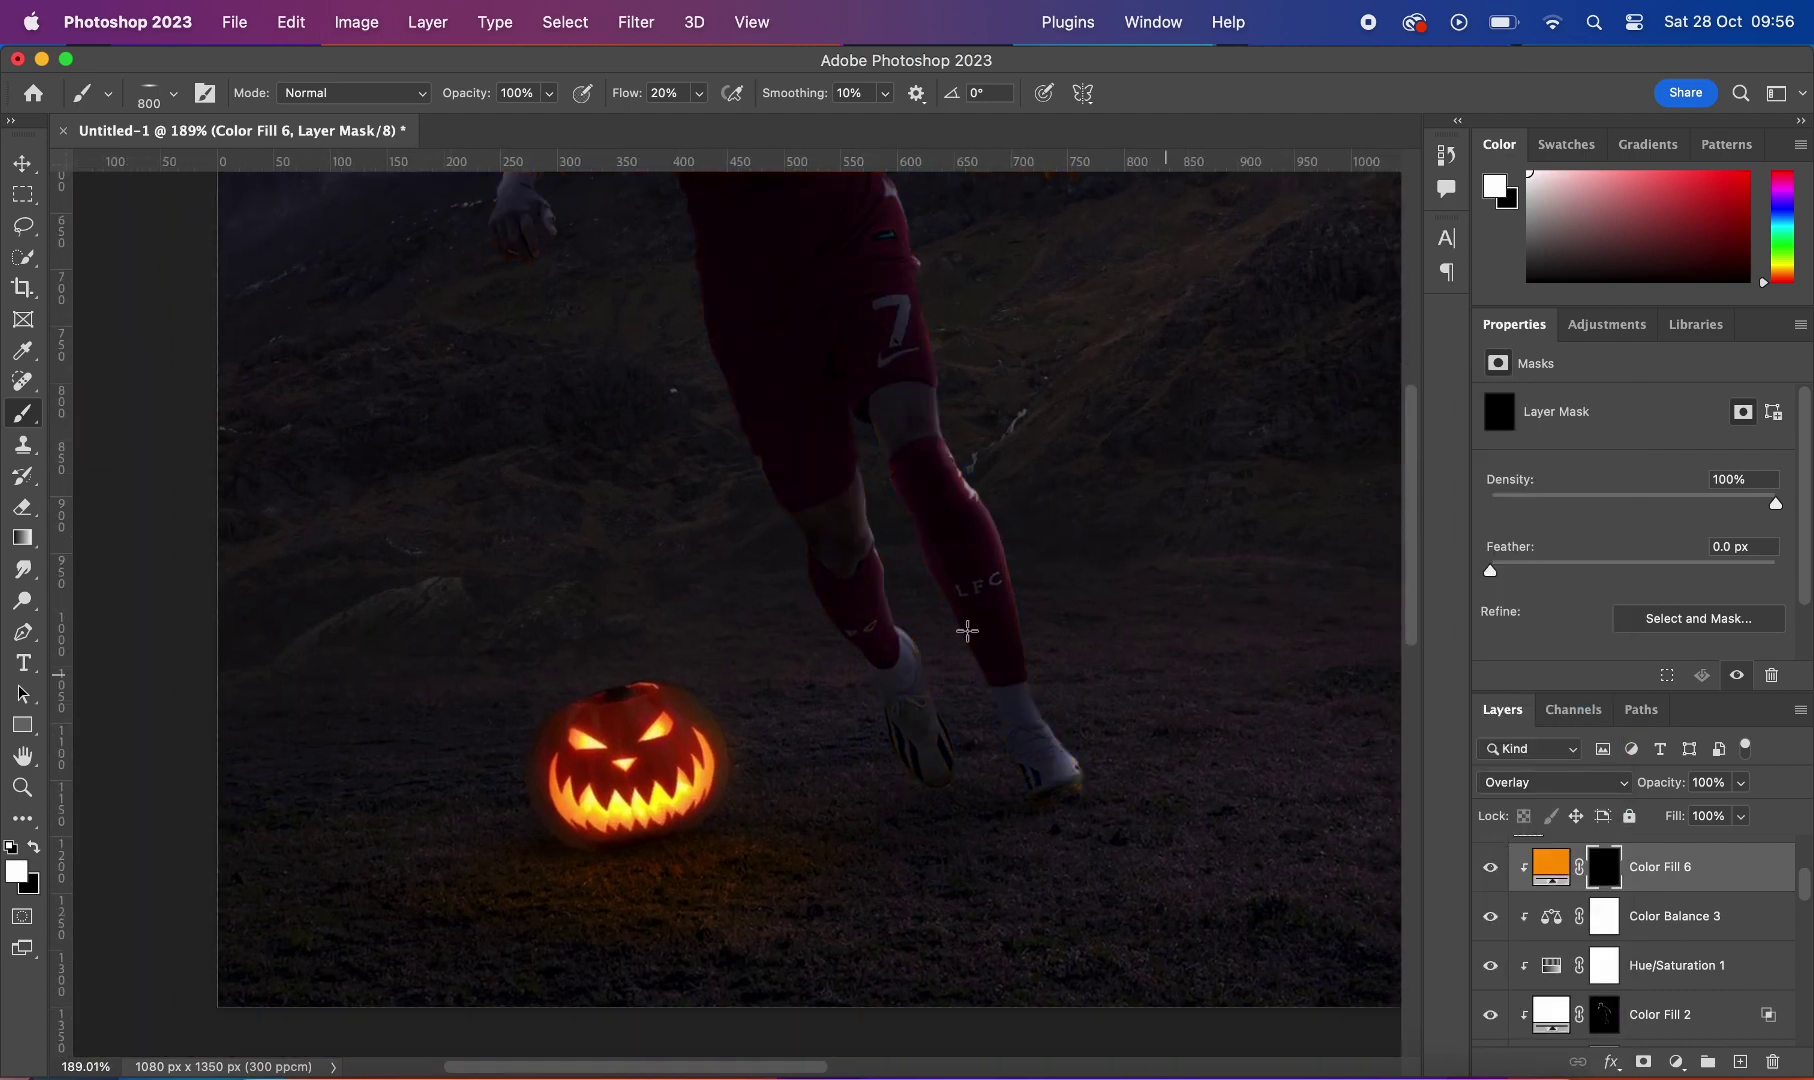
Step: Paint white on the mask with a 60 px Soft Round brush to reveal orange light on the legs
right_click(950, 645)
double_click(1050, 925)
scroll(960, 561, up, 2)
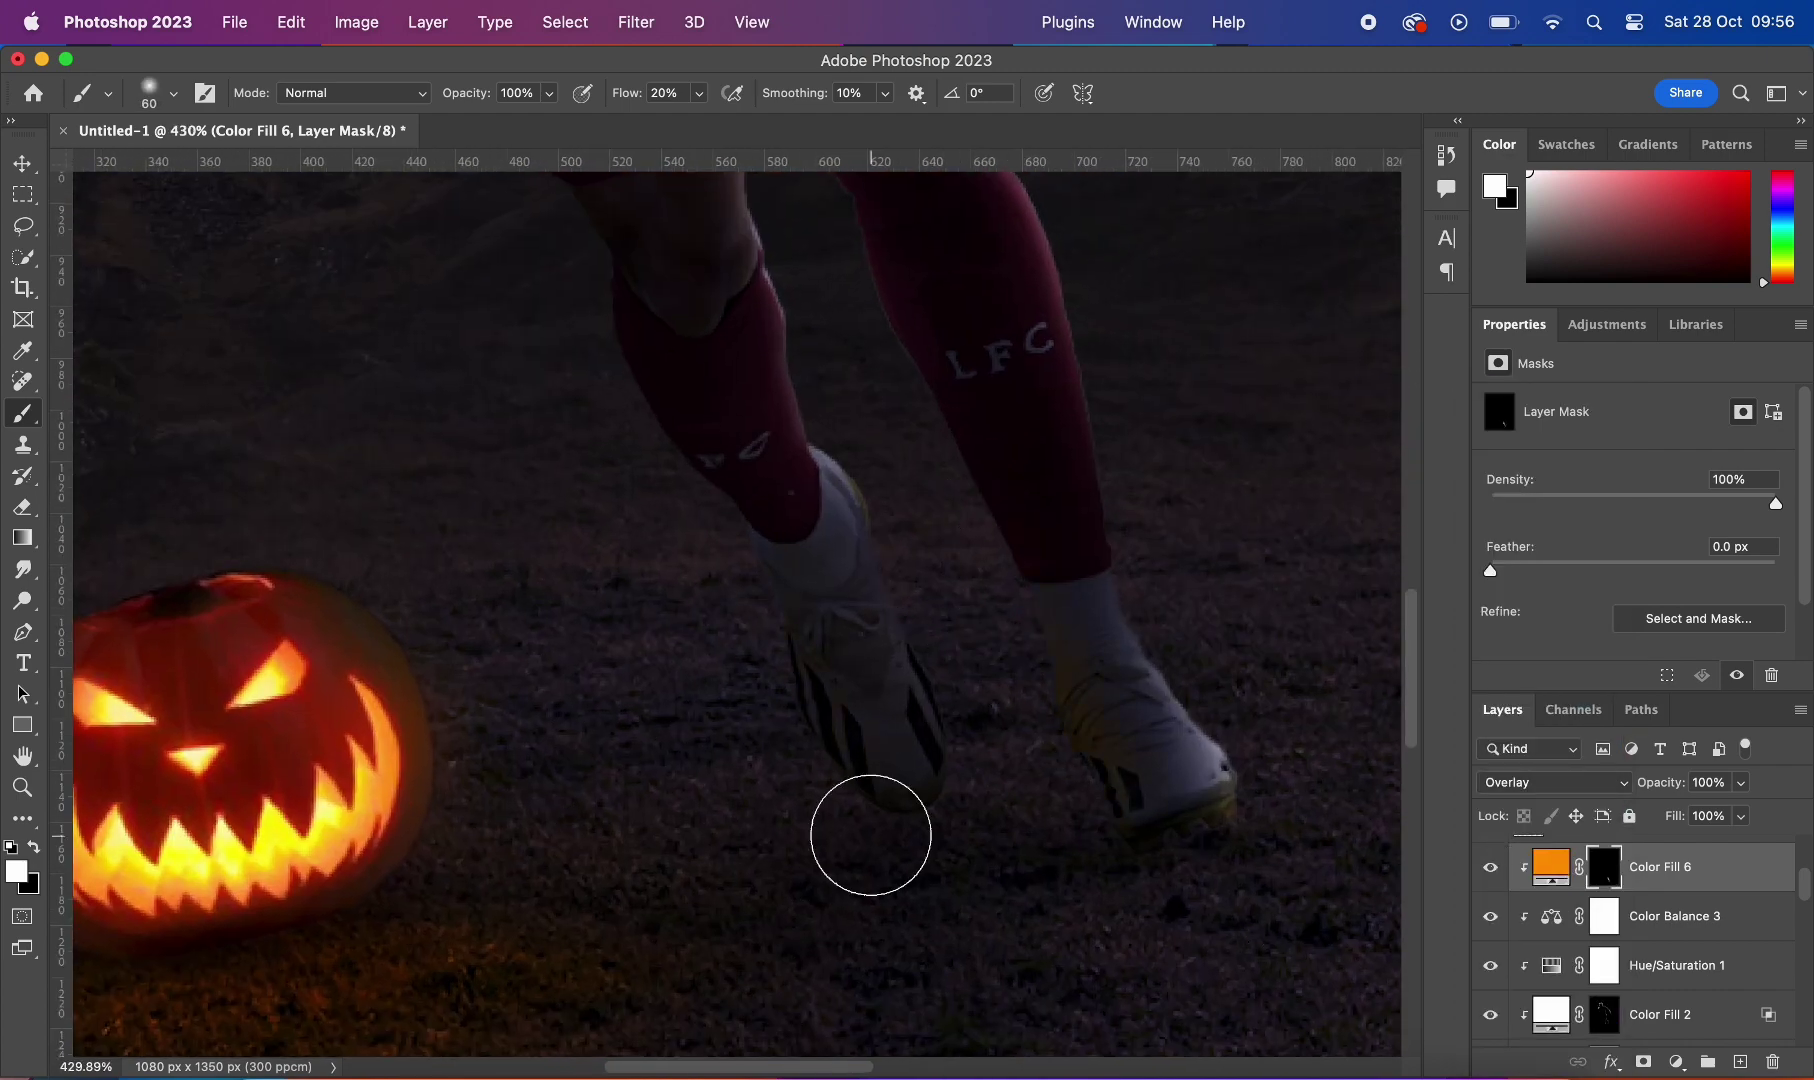
scroll(684, 538, down, 3)
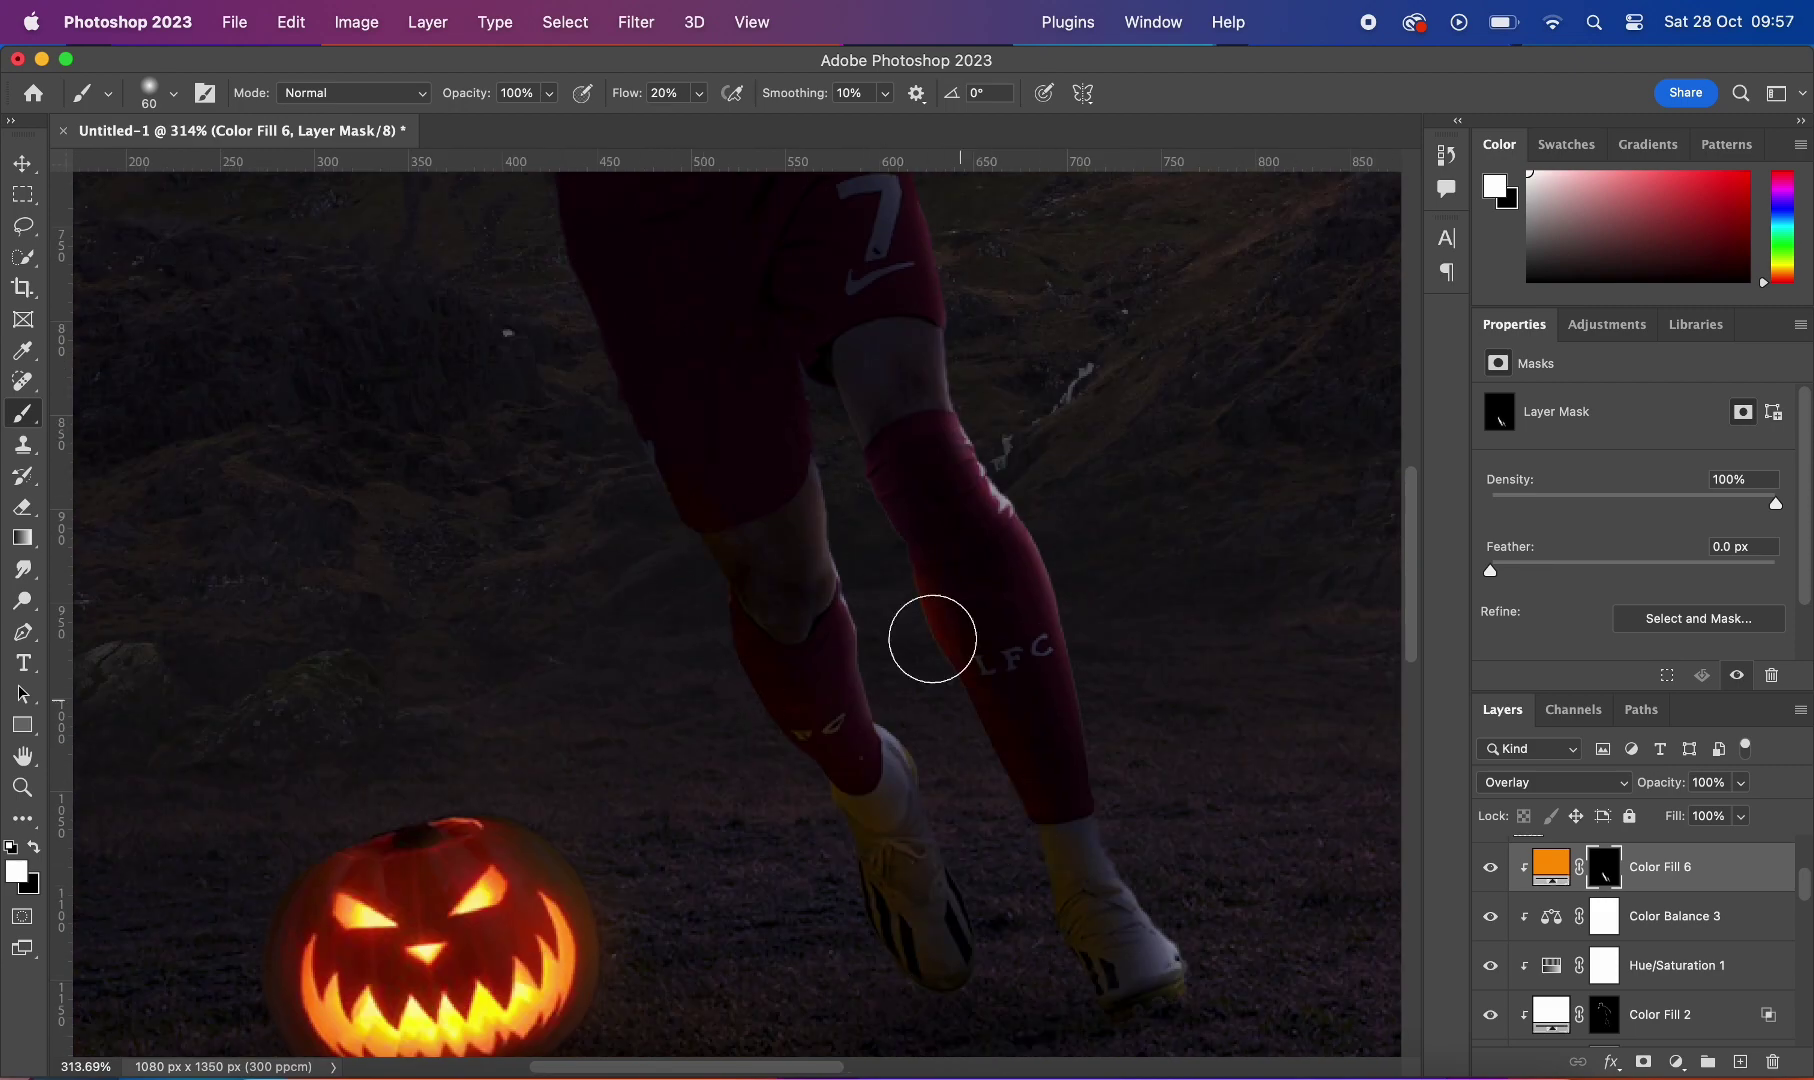
scroll(940, 560, down, 3)
scroll(1073, 922, up, 2)
scroll(1142, 676, down, 3)
scroll(982, 848, up, 4)
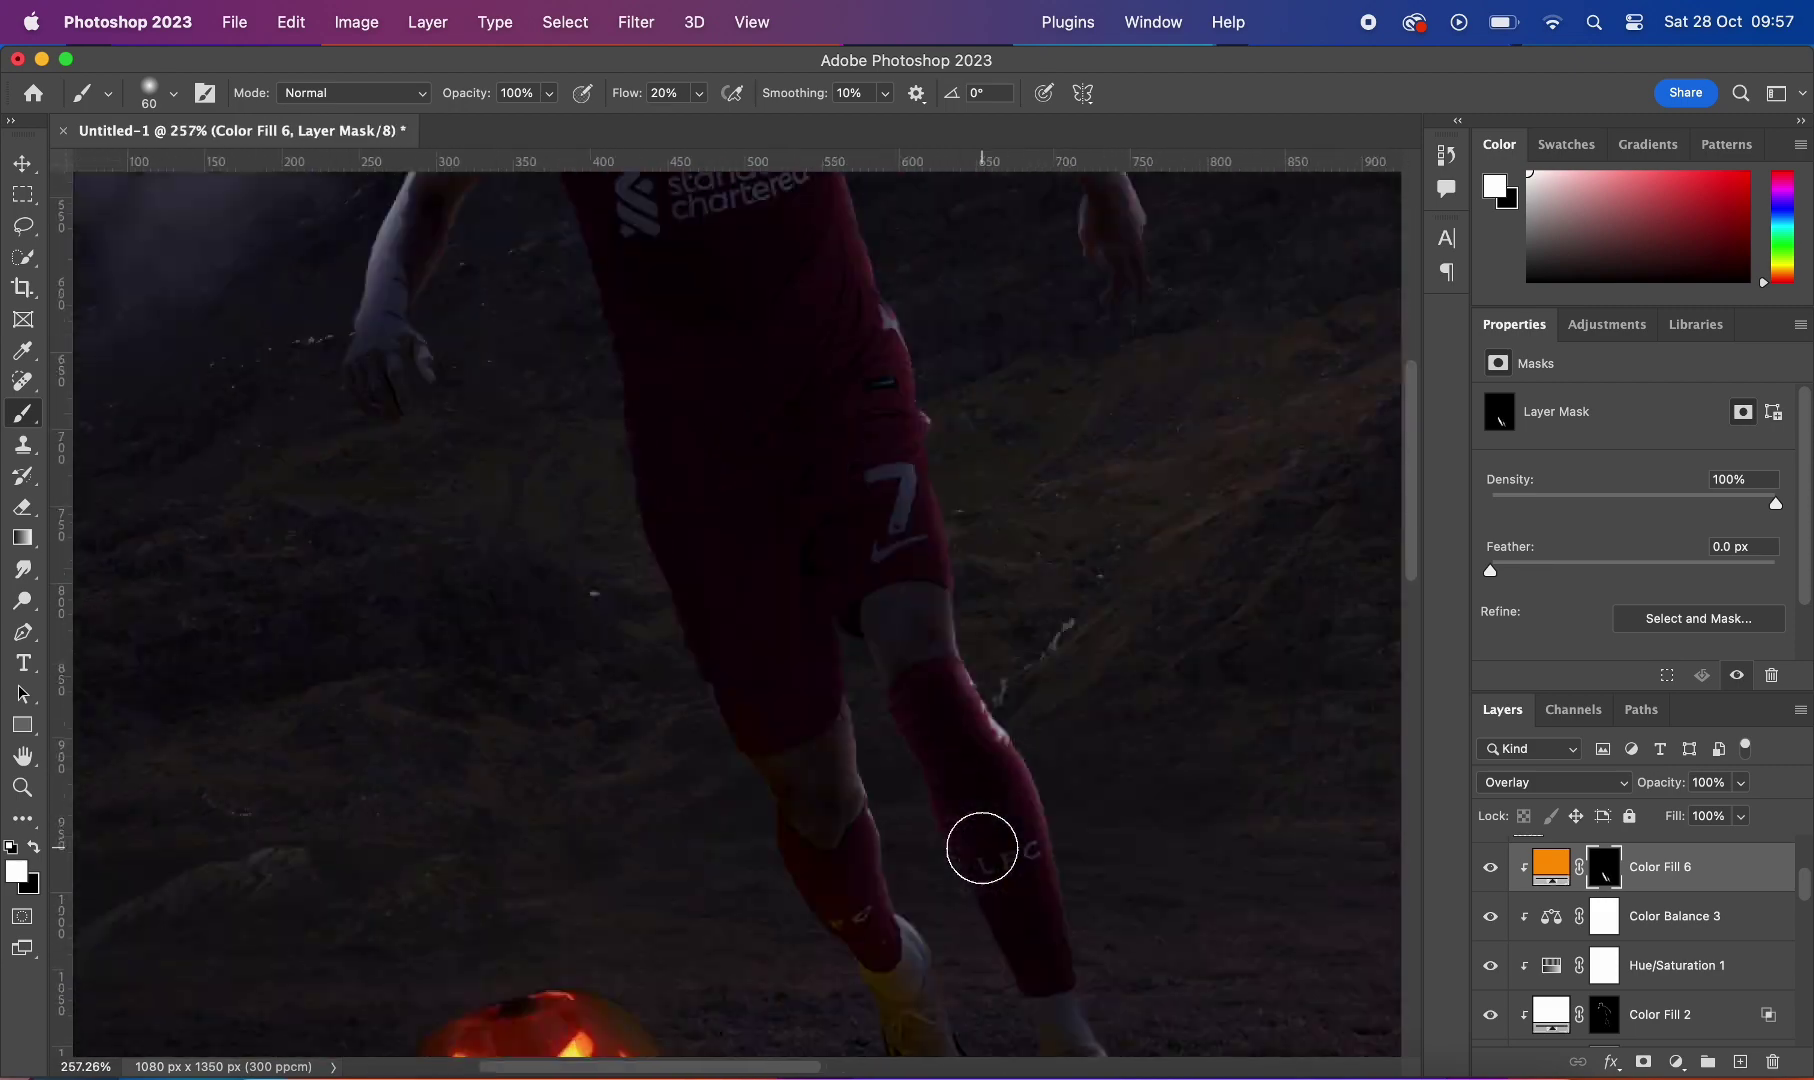
scroll(899, 717, down, 3)
scroll(862, 850, up, 3)
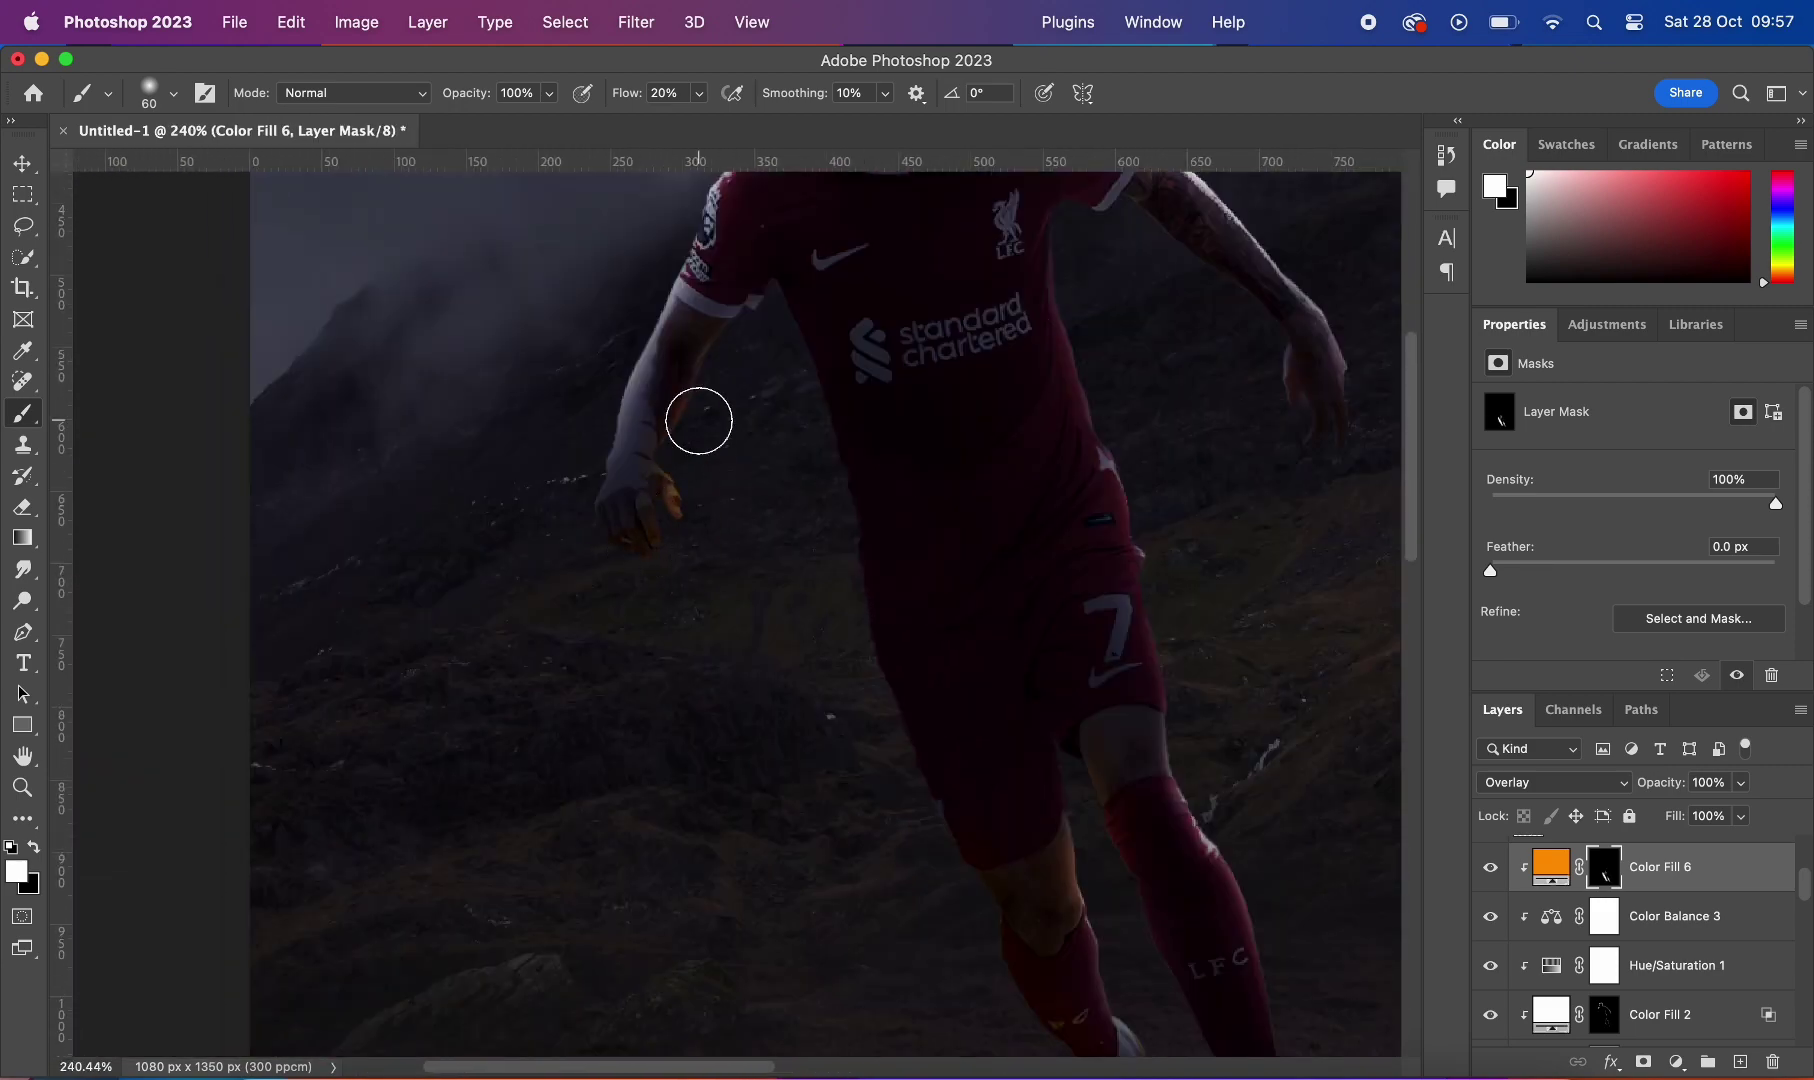
scroll(790, 540, down, 3)
scroll(888, 666, up, 3)
scroll(788, 334, down, 3)
scroll(893, 575, up, 3)
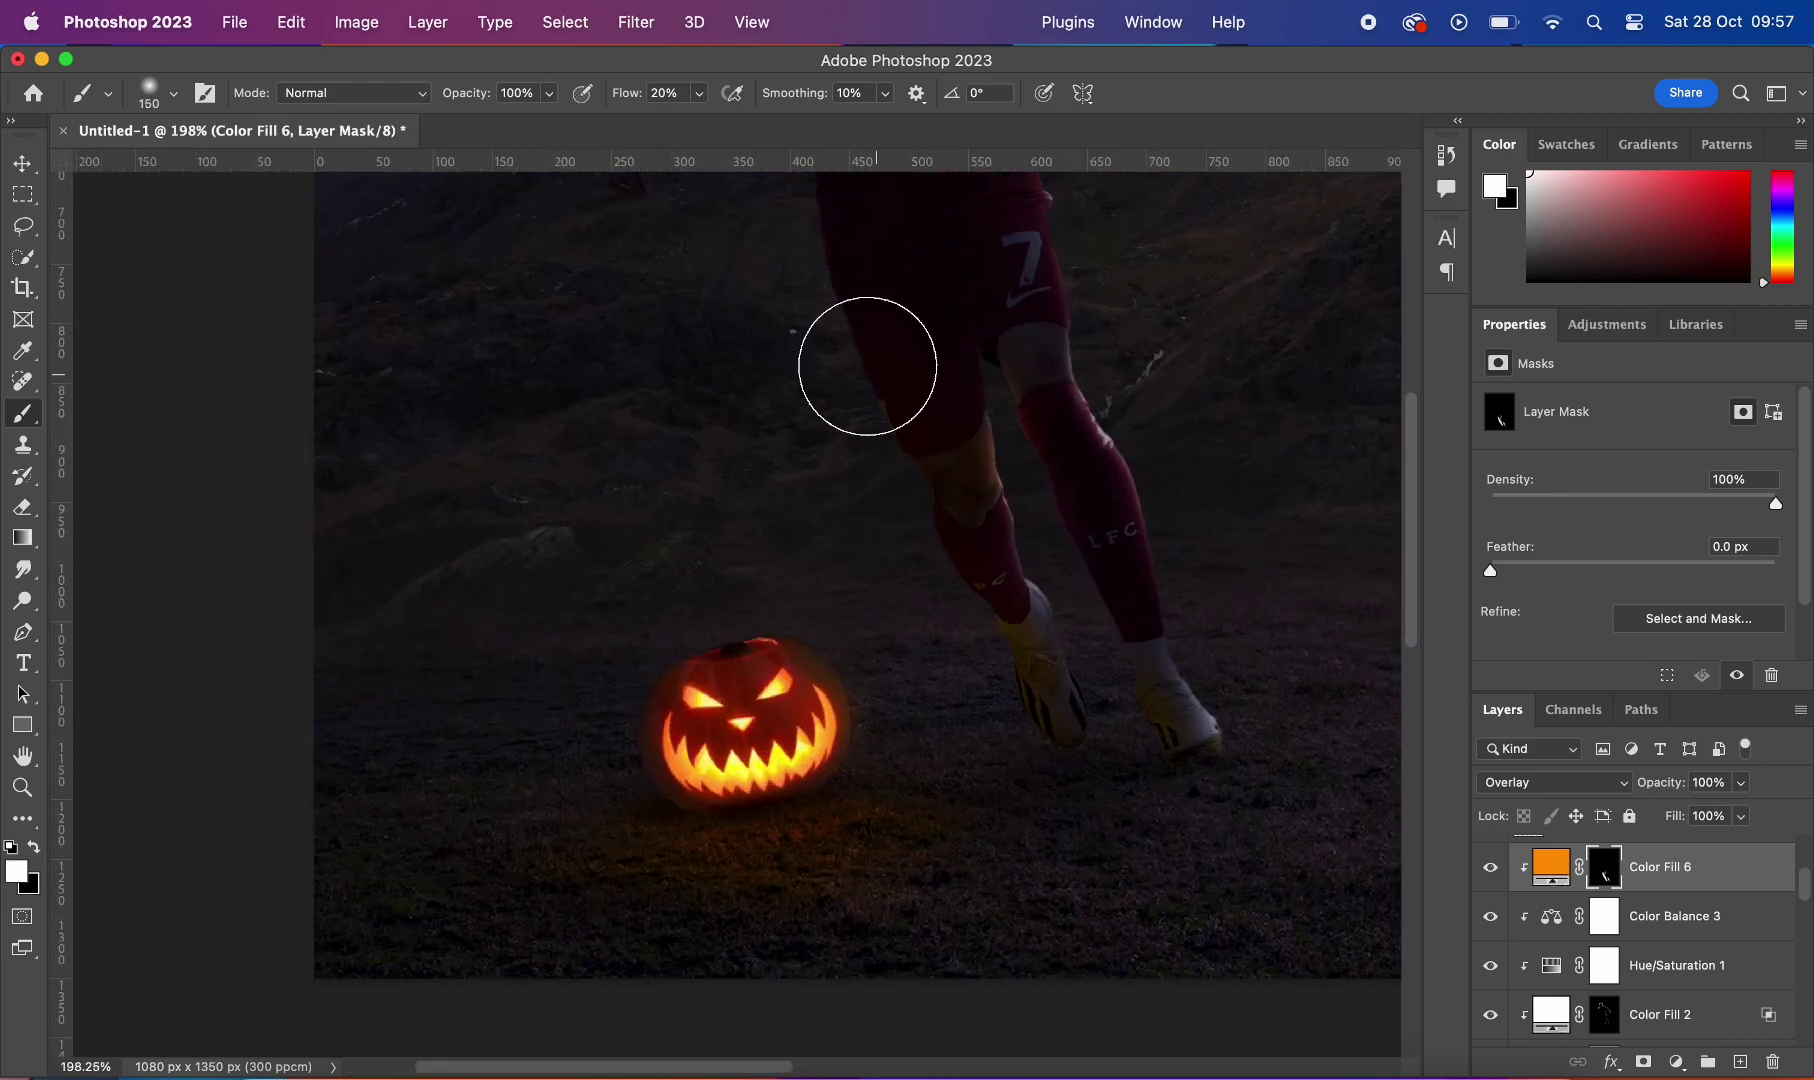
scroll(900, 500, down, 3)
scroll(911, 607, up, 3)
key(bracketleft)
key(bracketleft)
key(bracketleft)
scroll(780, 420, down, 2)
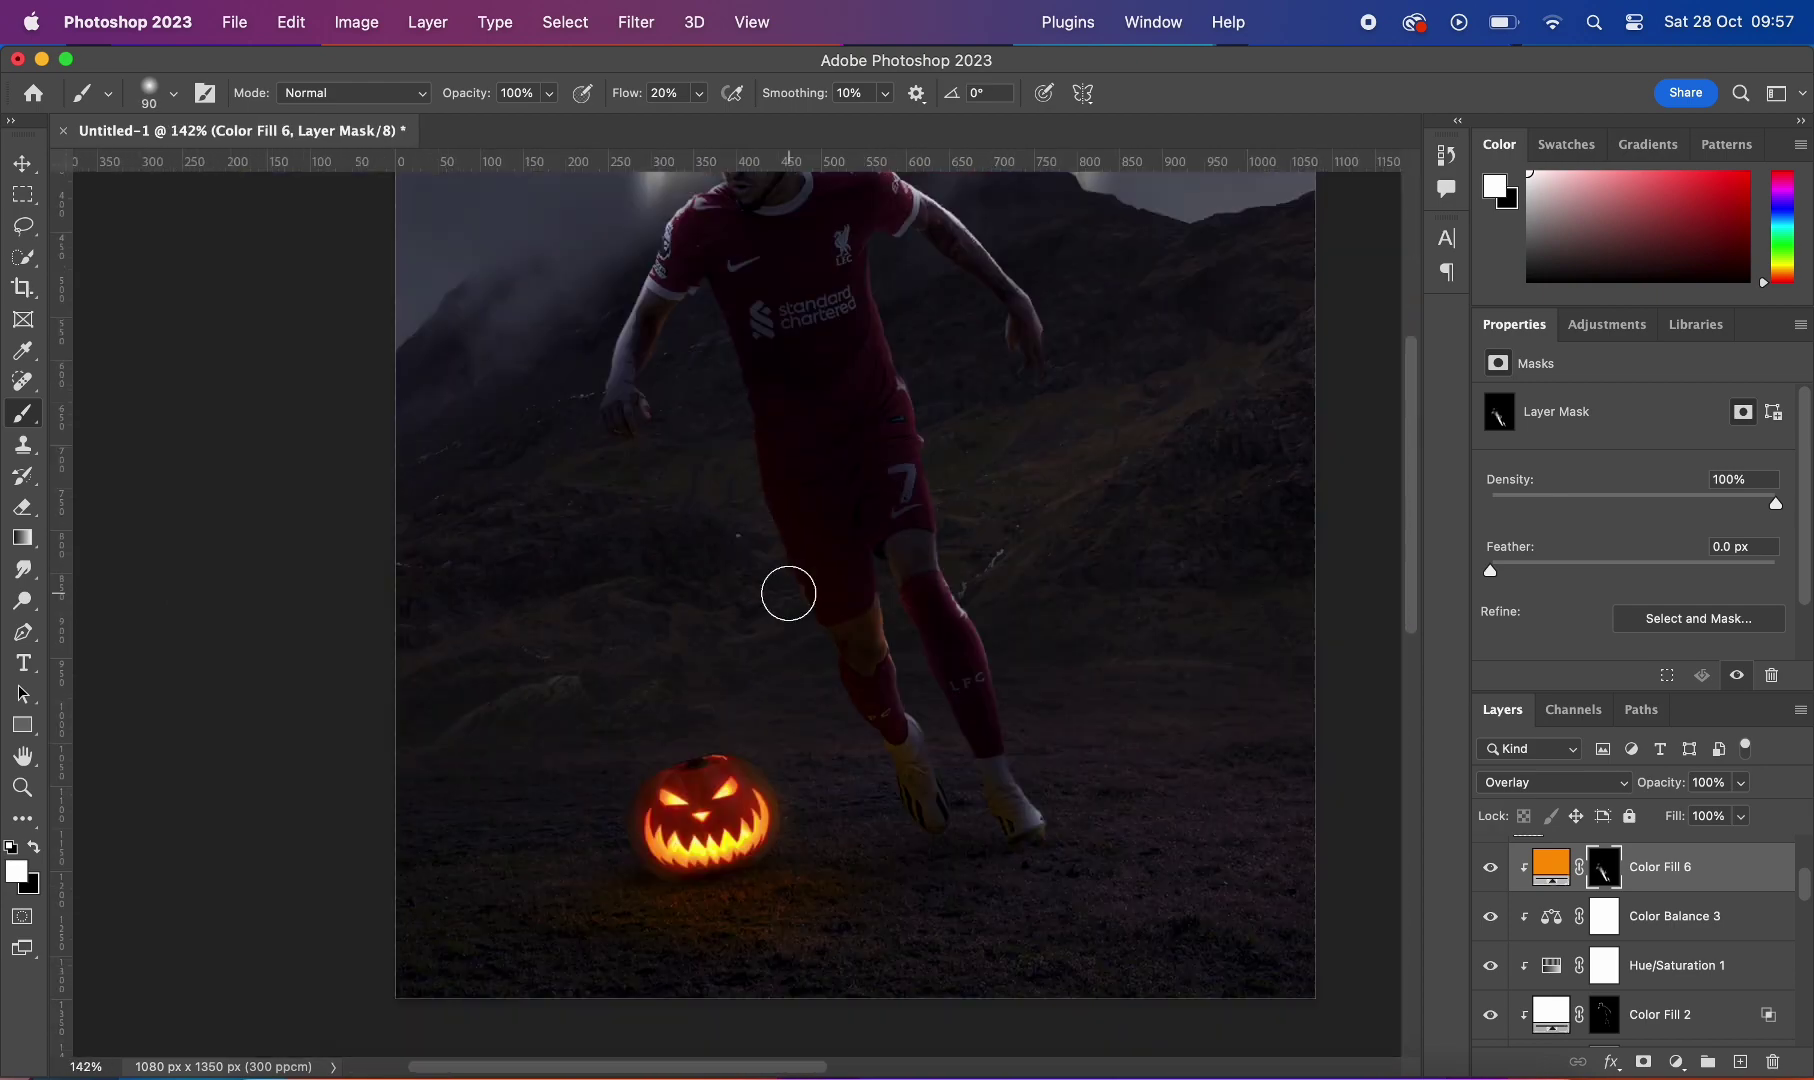
scroll(788, 593, down, 3)
scroll(790, 583, up, 4)
scroll(883, 656, up, 2)
scroll(1027, 981, up, 1)
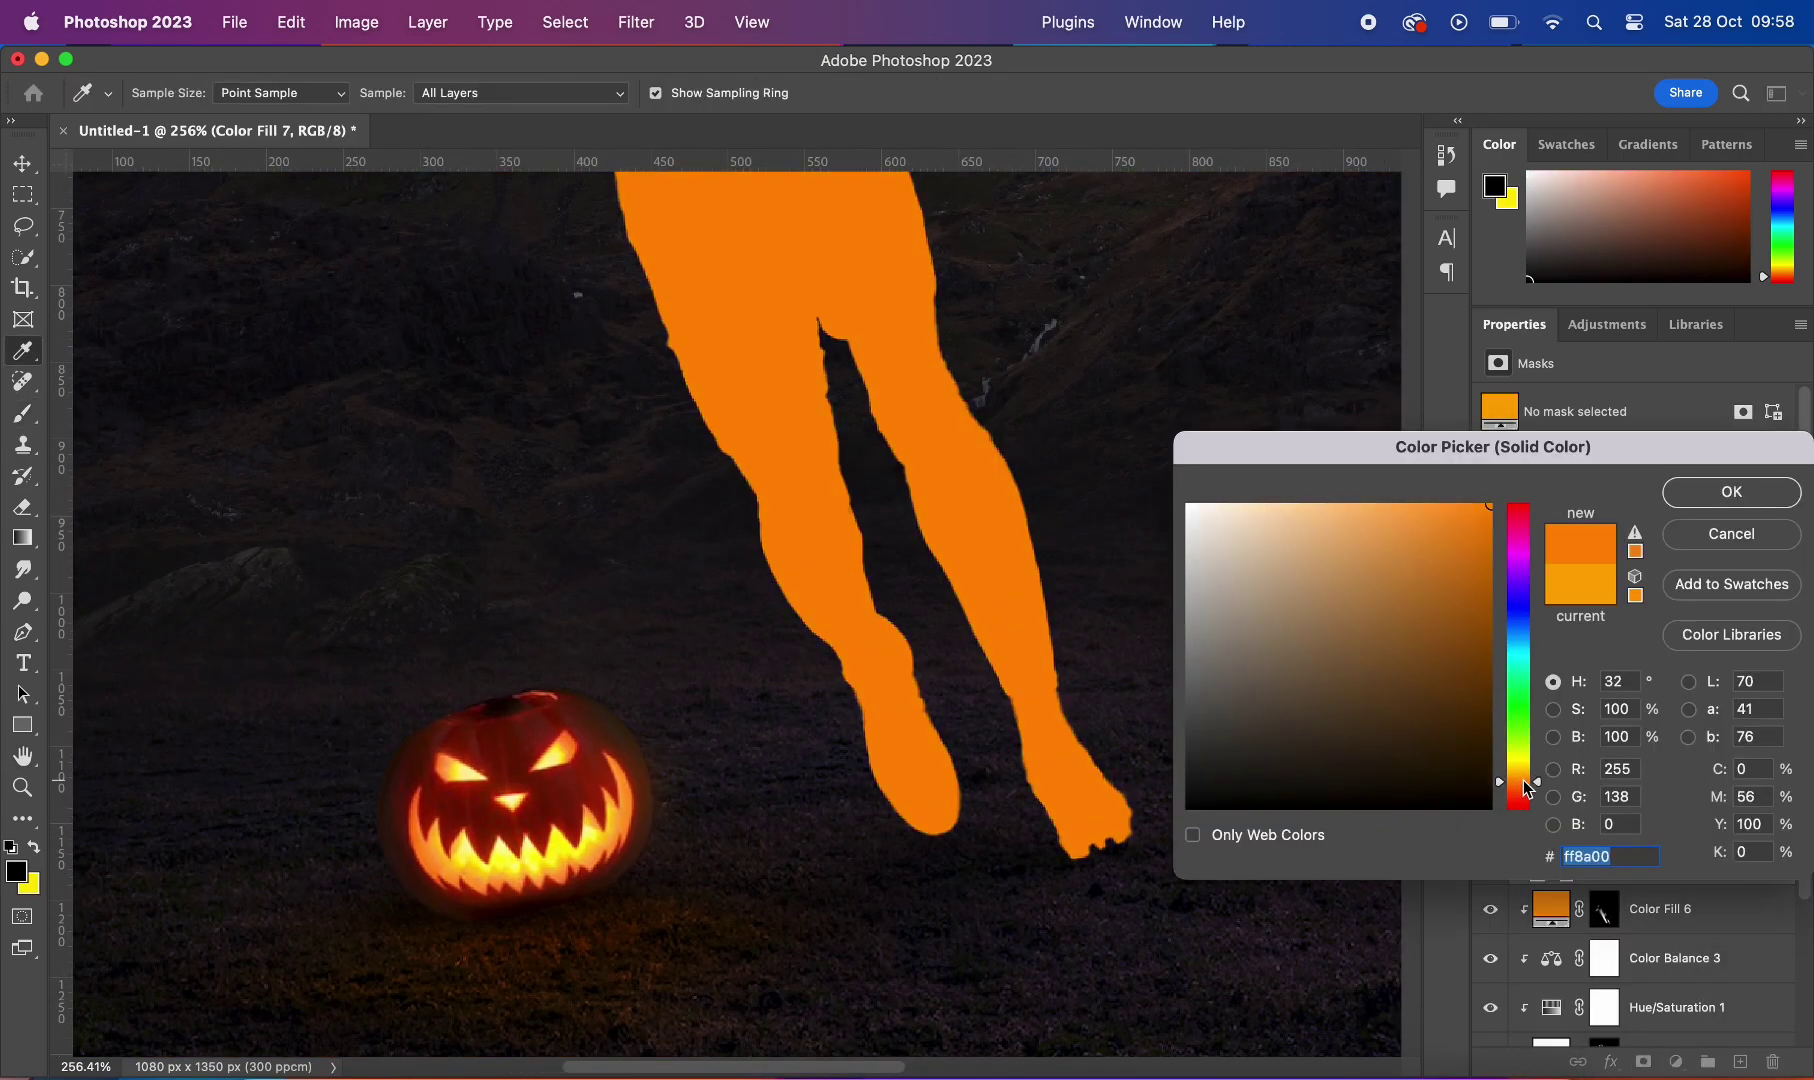
Step: Confirm Color Fill 7 at #ff8a00, hide its mask, and set brush flow to 10%
key(Return)
key(b)
click(1566, 787)
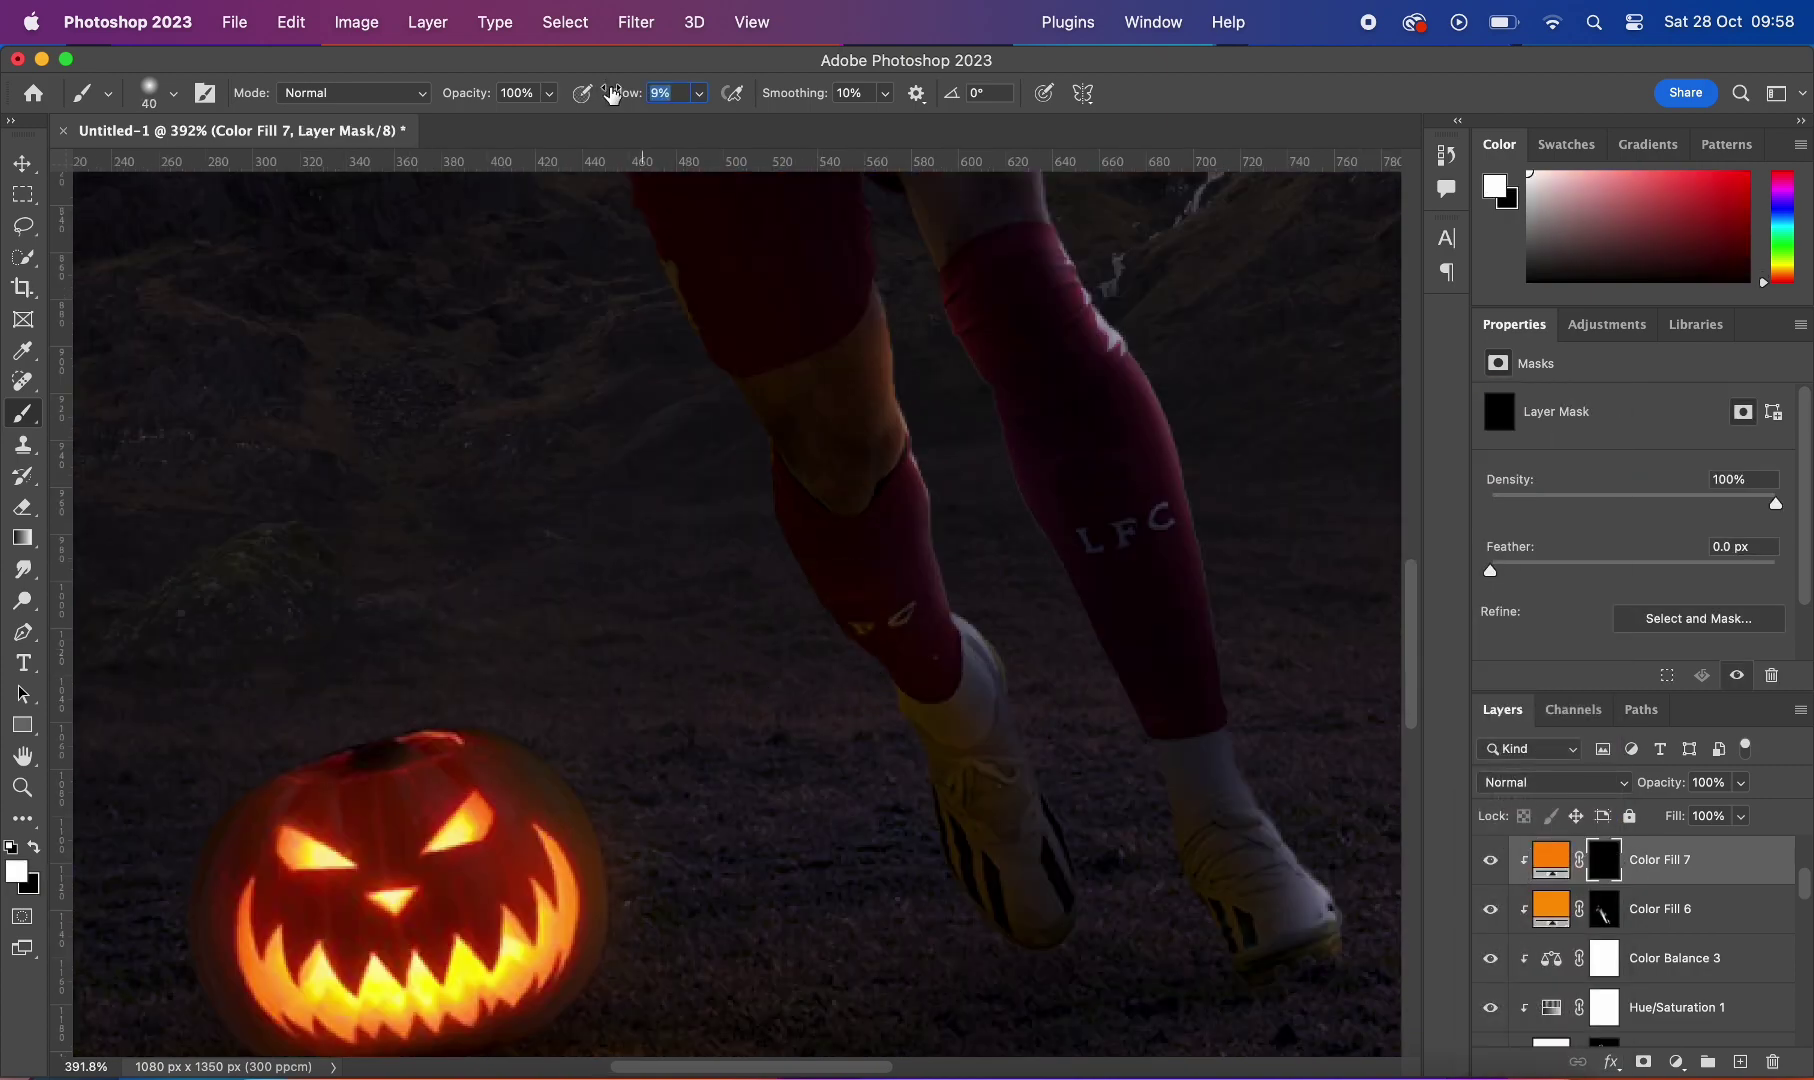
drag(613, 93, 616, 93)
Step: Paint a soft white orange glow onto the lower legs with a larger brush at about 4% flow
scroll(763, 467, down, 5)
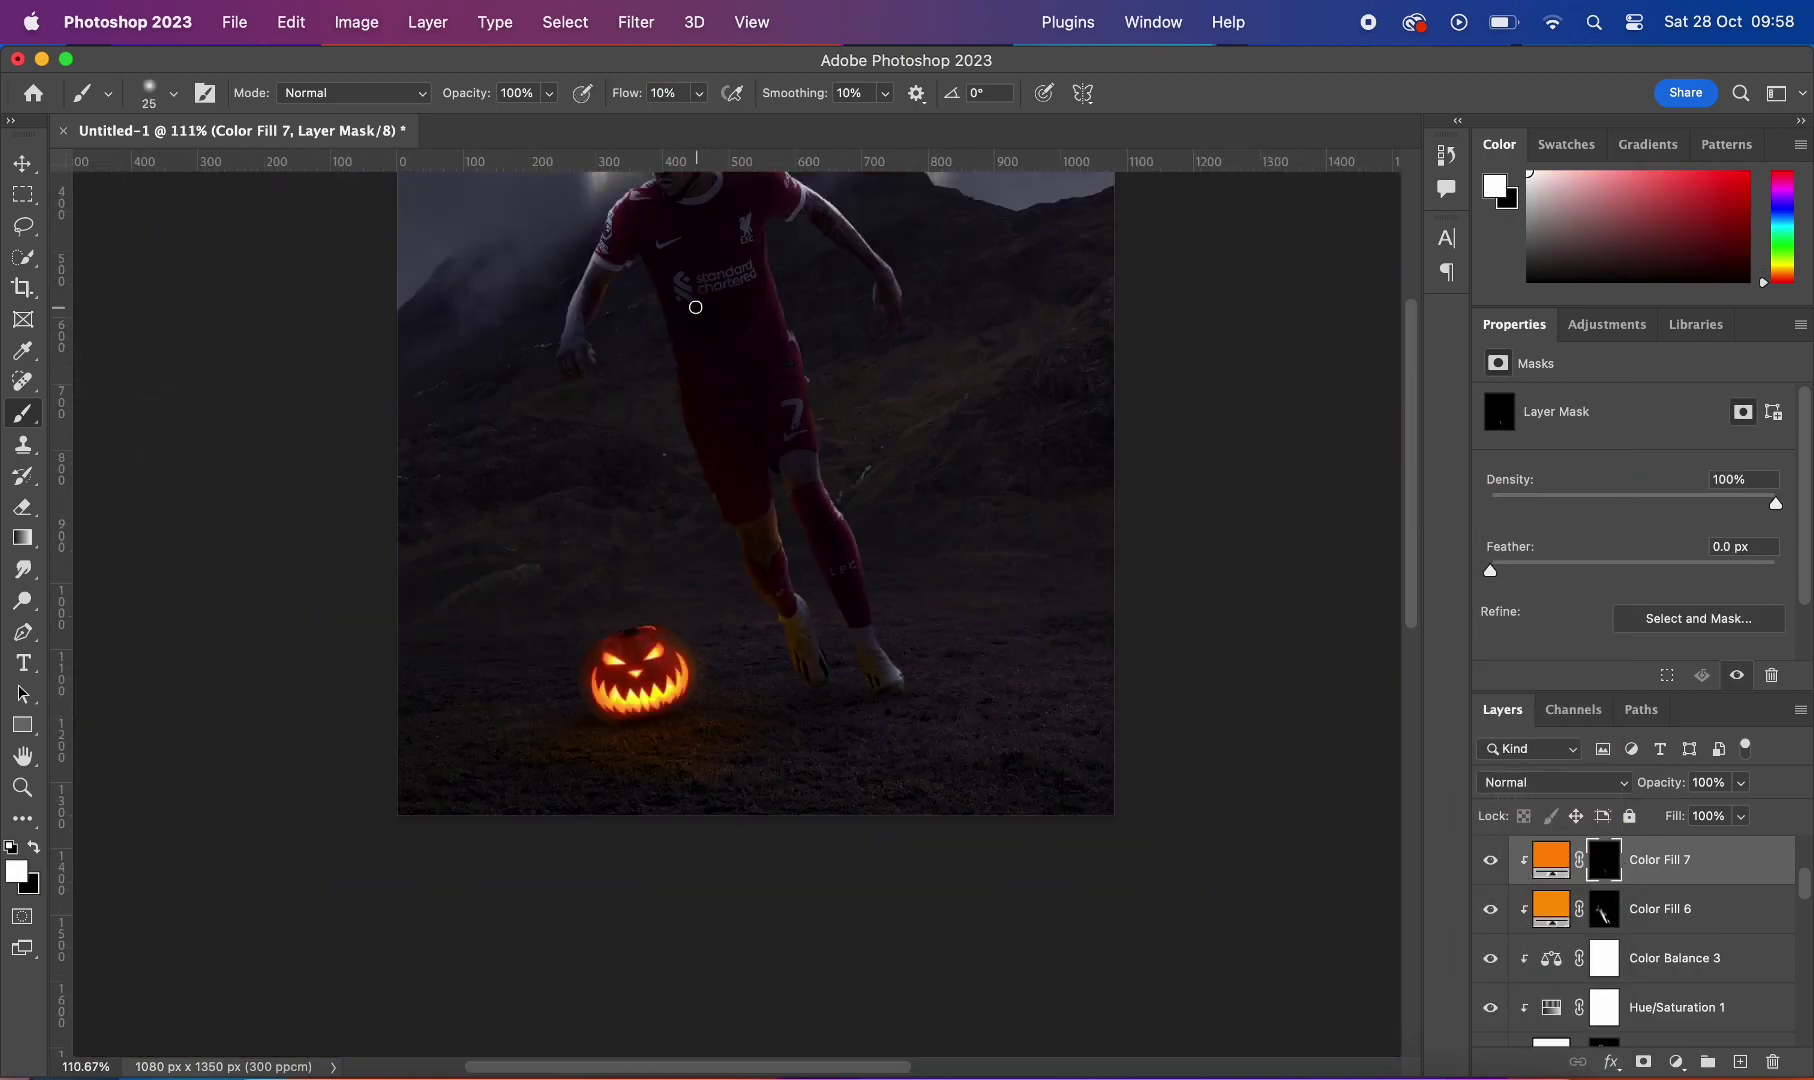
scroll(693, 304, up, 5)
scroll(757, 377, up, 2)
scroll(709, 377, down, 5)
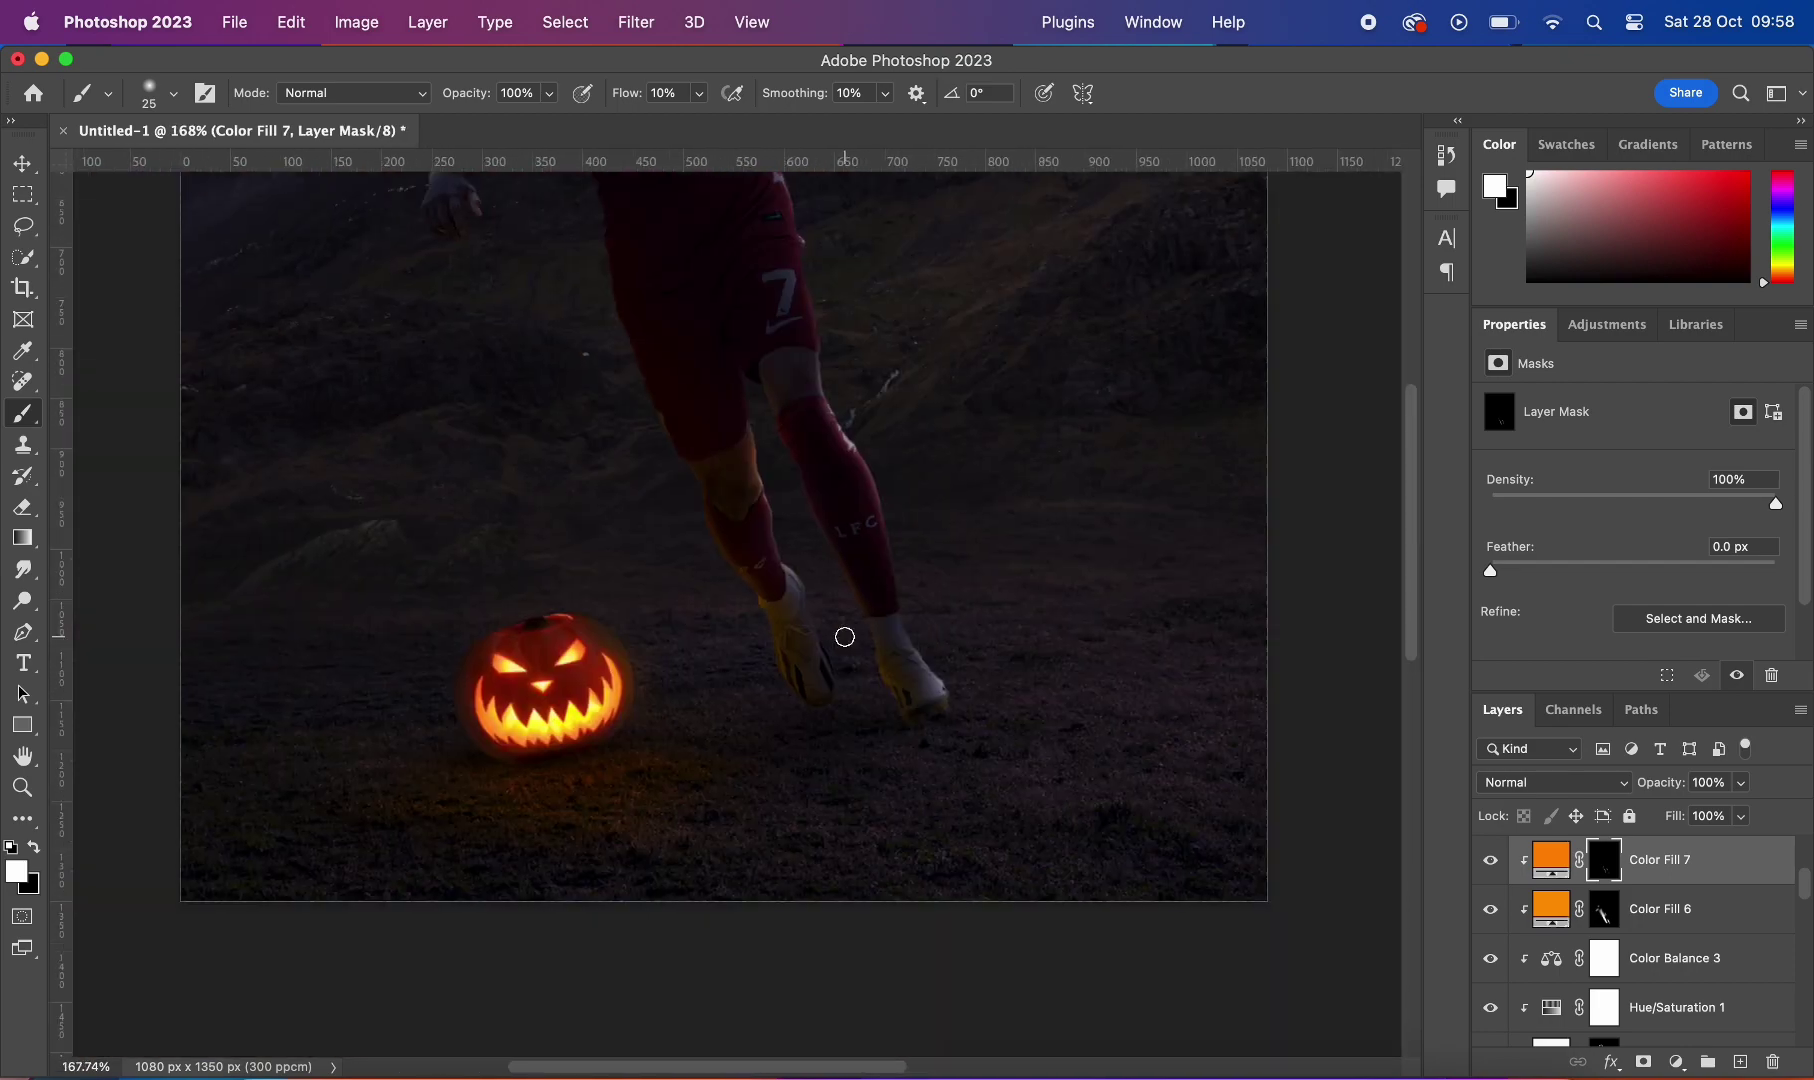
scroll(850, 620, up, 1)
scroll(858, 608, up, 3)
scroll(1096, 682, down, 3)
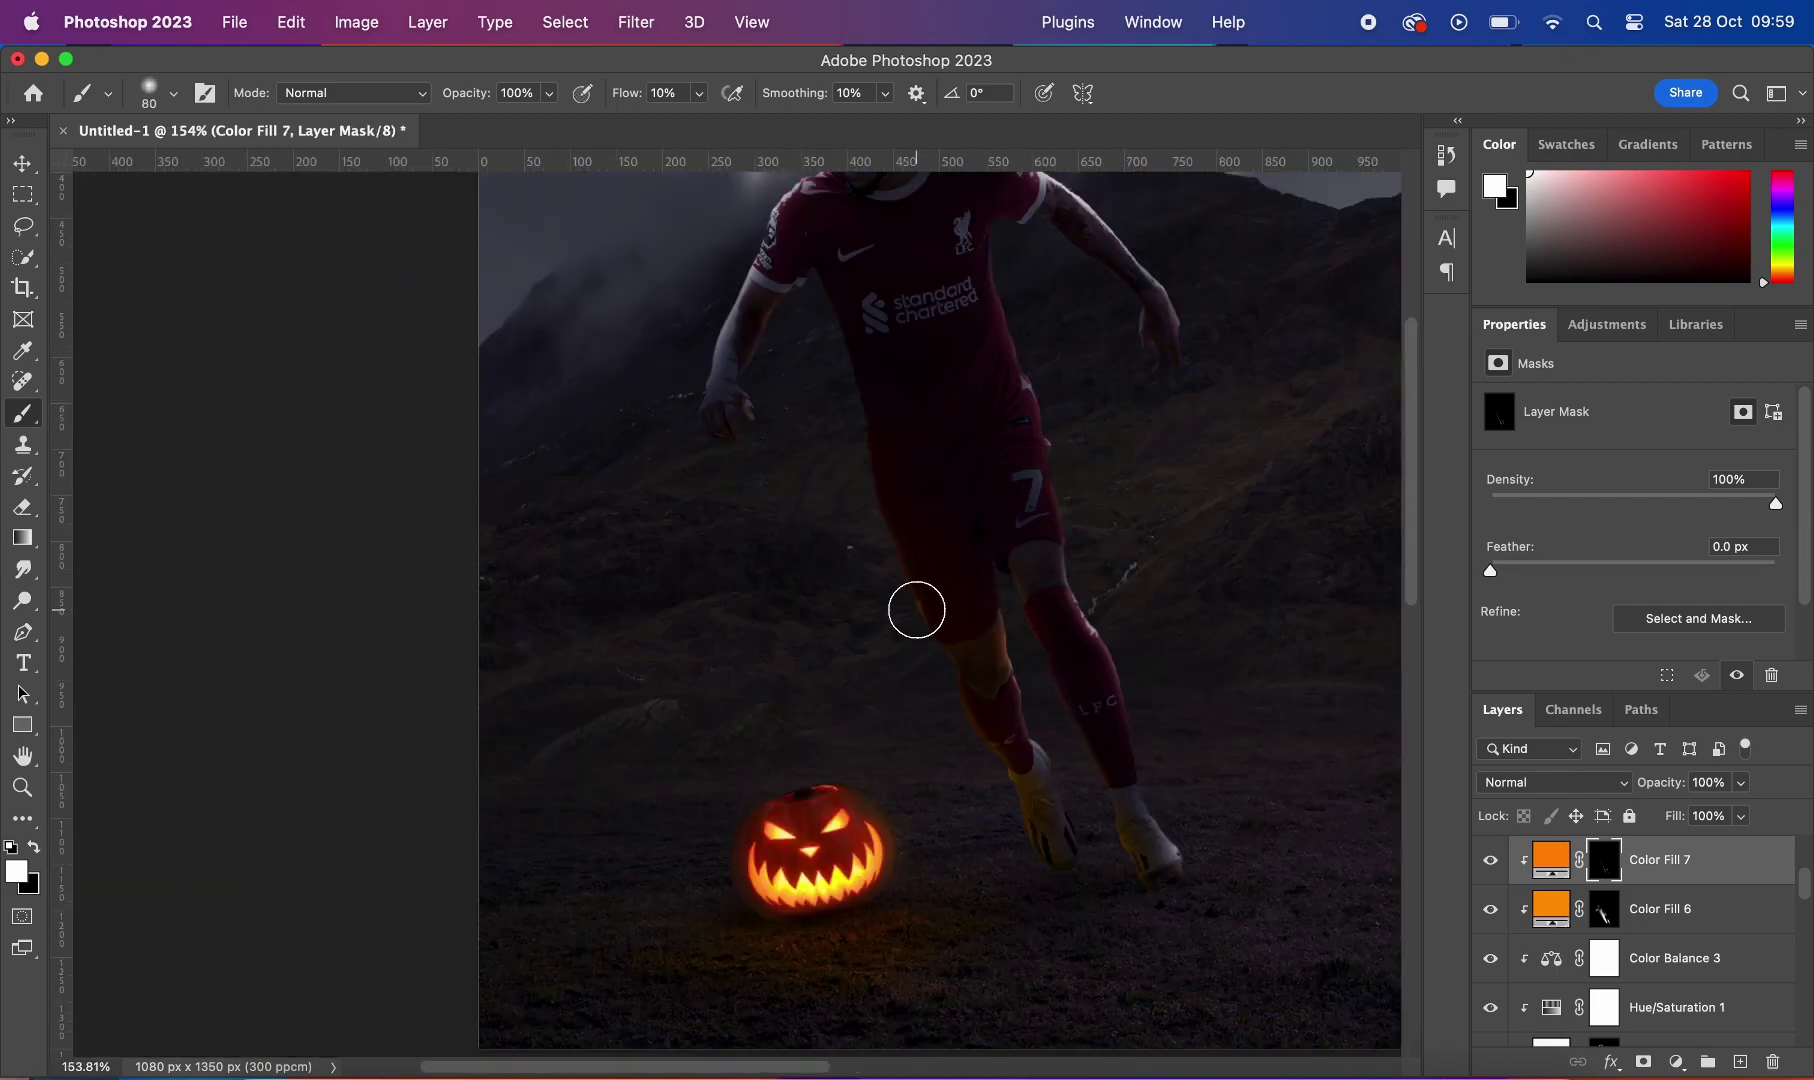
scroll(915, 607, down, 3)
key(bracketright)
key(bracketright)
key(bracketright)
scroll(1247, 648, up, 2)
scroll(1178, 595, up, 2)
drag(629, 93, 620, 107)
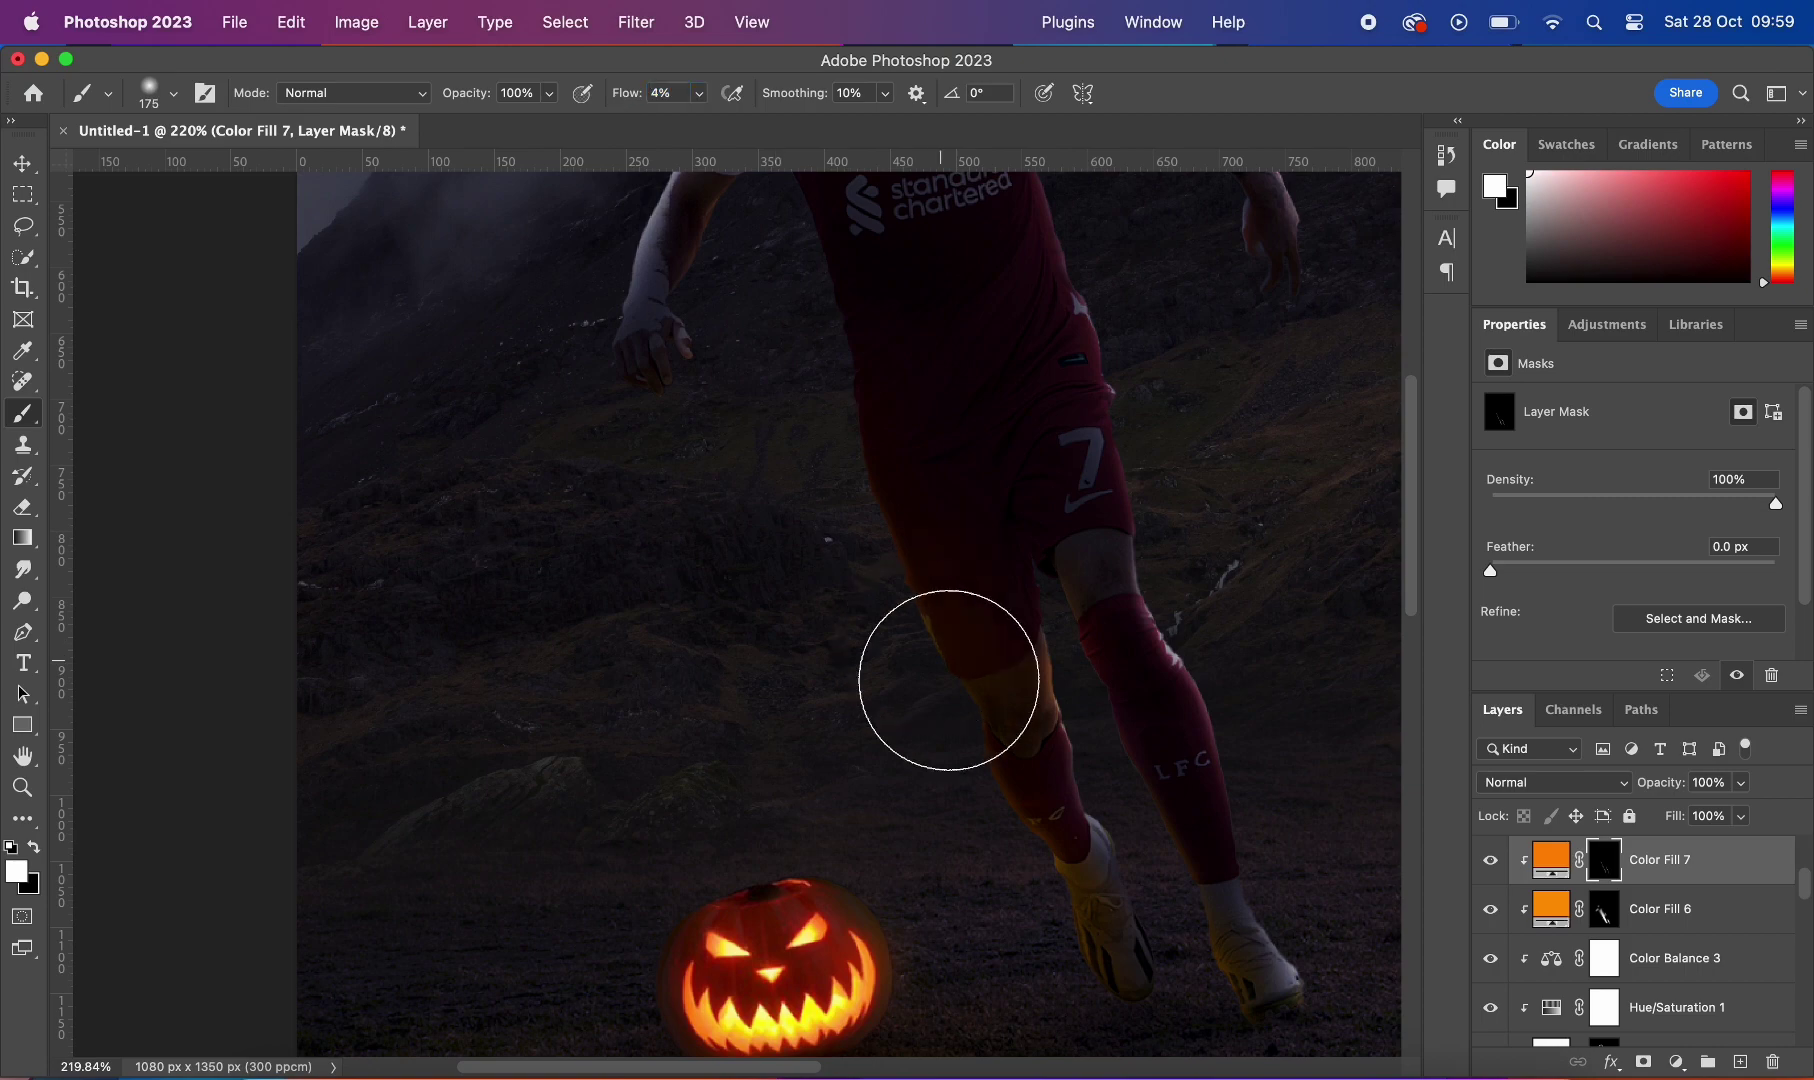
scroll(948, 680, down, 4)
scroll(793, 410, up, 4)
Step: Refine the glow's edges by alternating black and white with a smaller brush
key(x)
key(x)
scroll(1049, 826, down, 3)
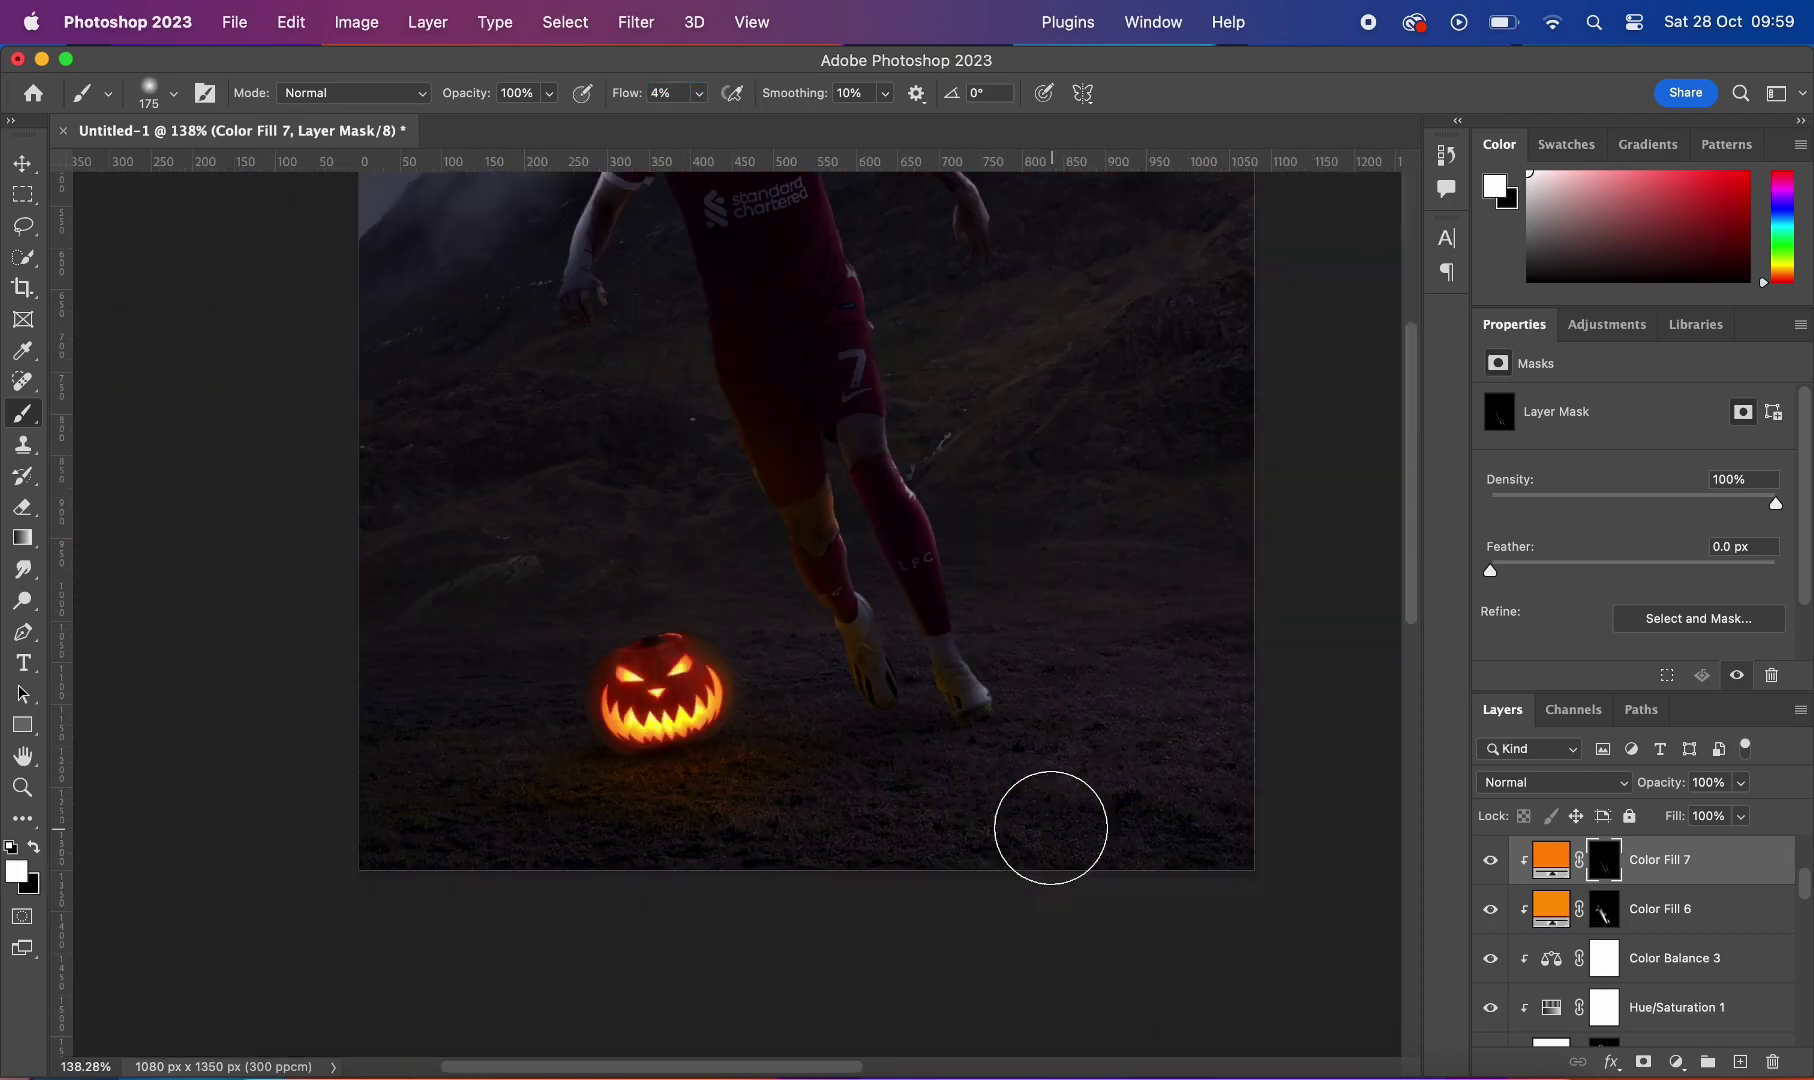
scroll(1051, 829, down, 2)
scroll(1049, 830, up, 2)
scroll(1049, 830, up, 2)
key(bracketleft)
key(bracketleft)
key(bracketleft)
key(x)
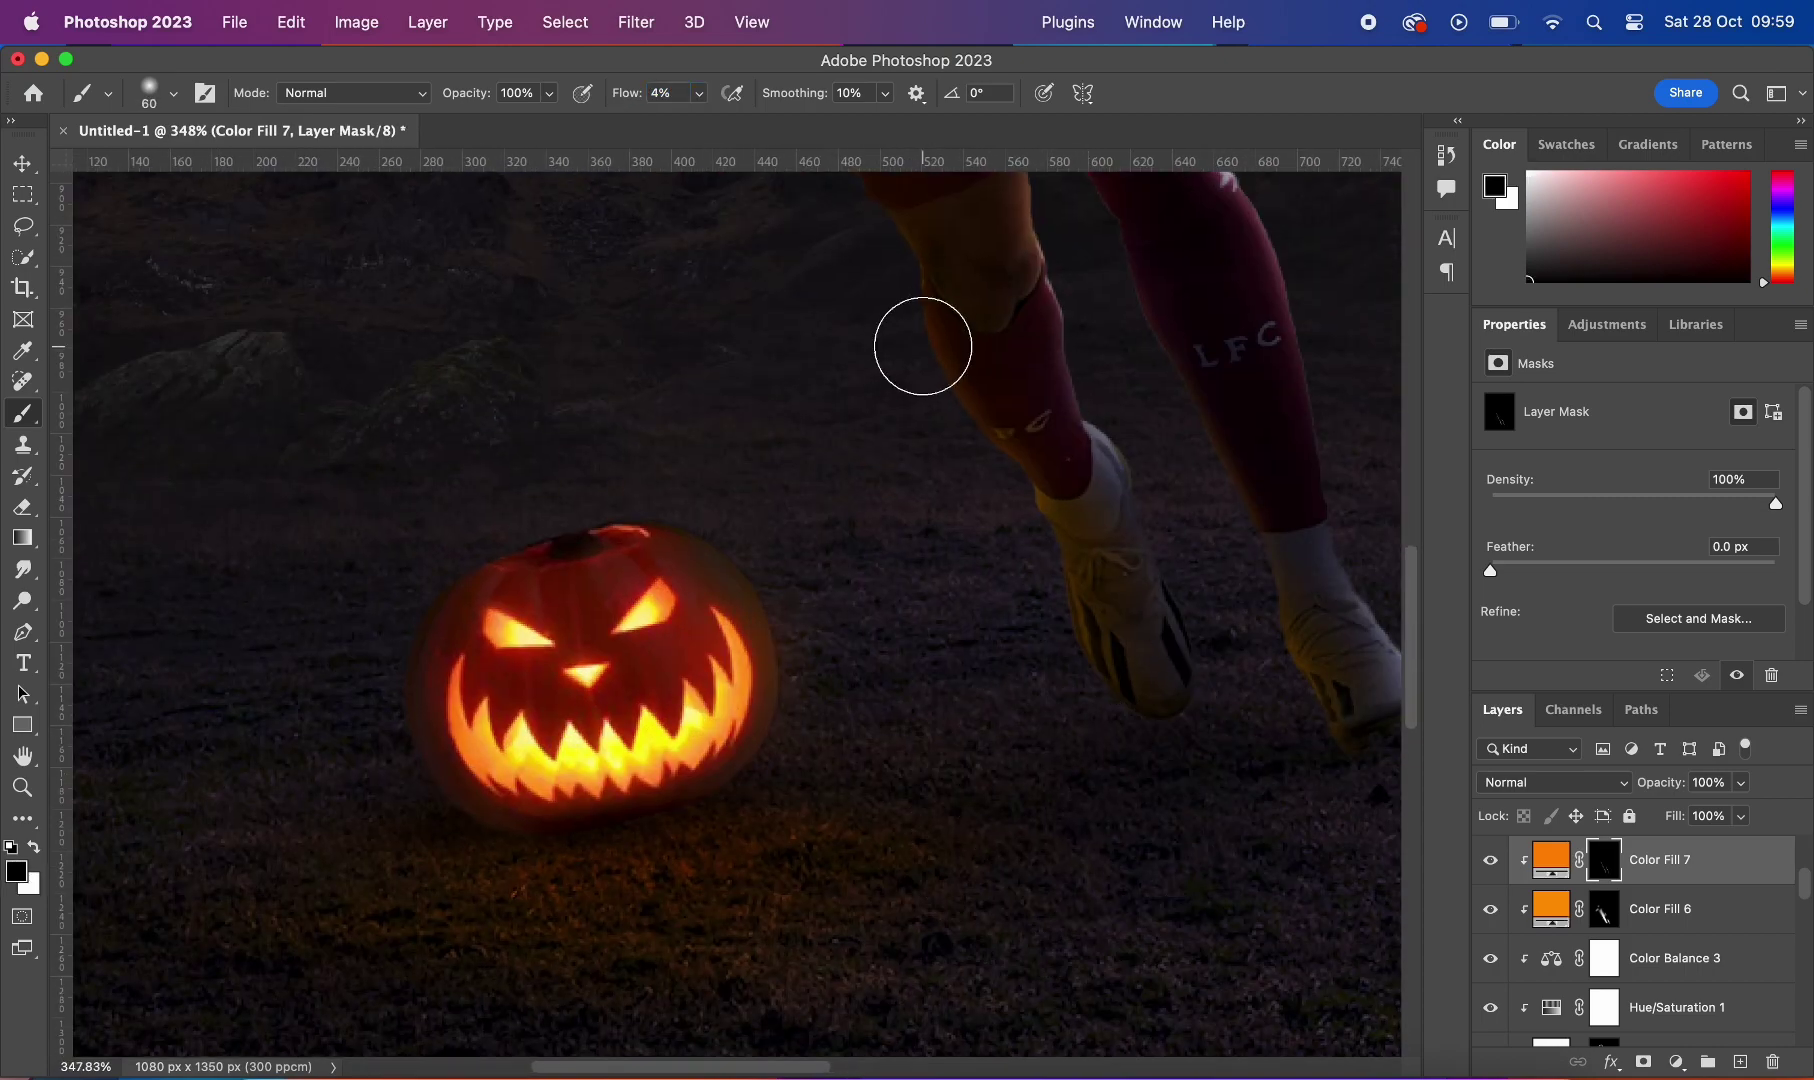
scroll(1093, 664, down, 4)
scroll(1093, 664, up, 1)
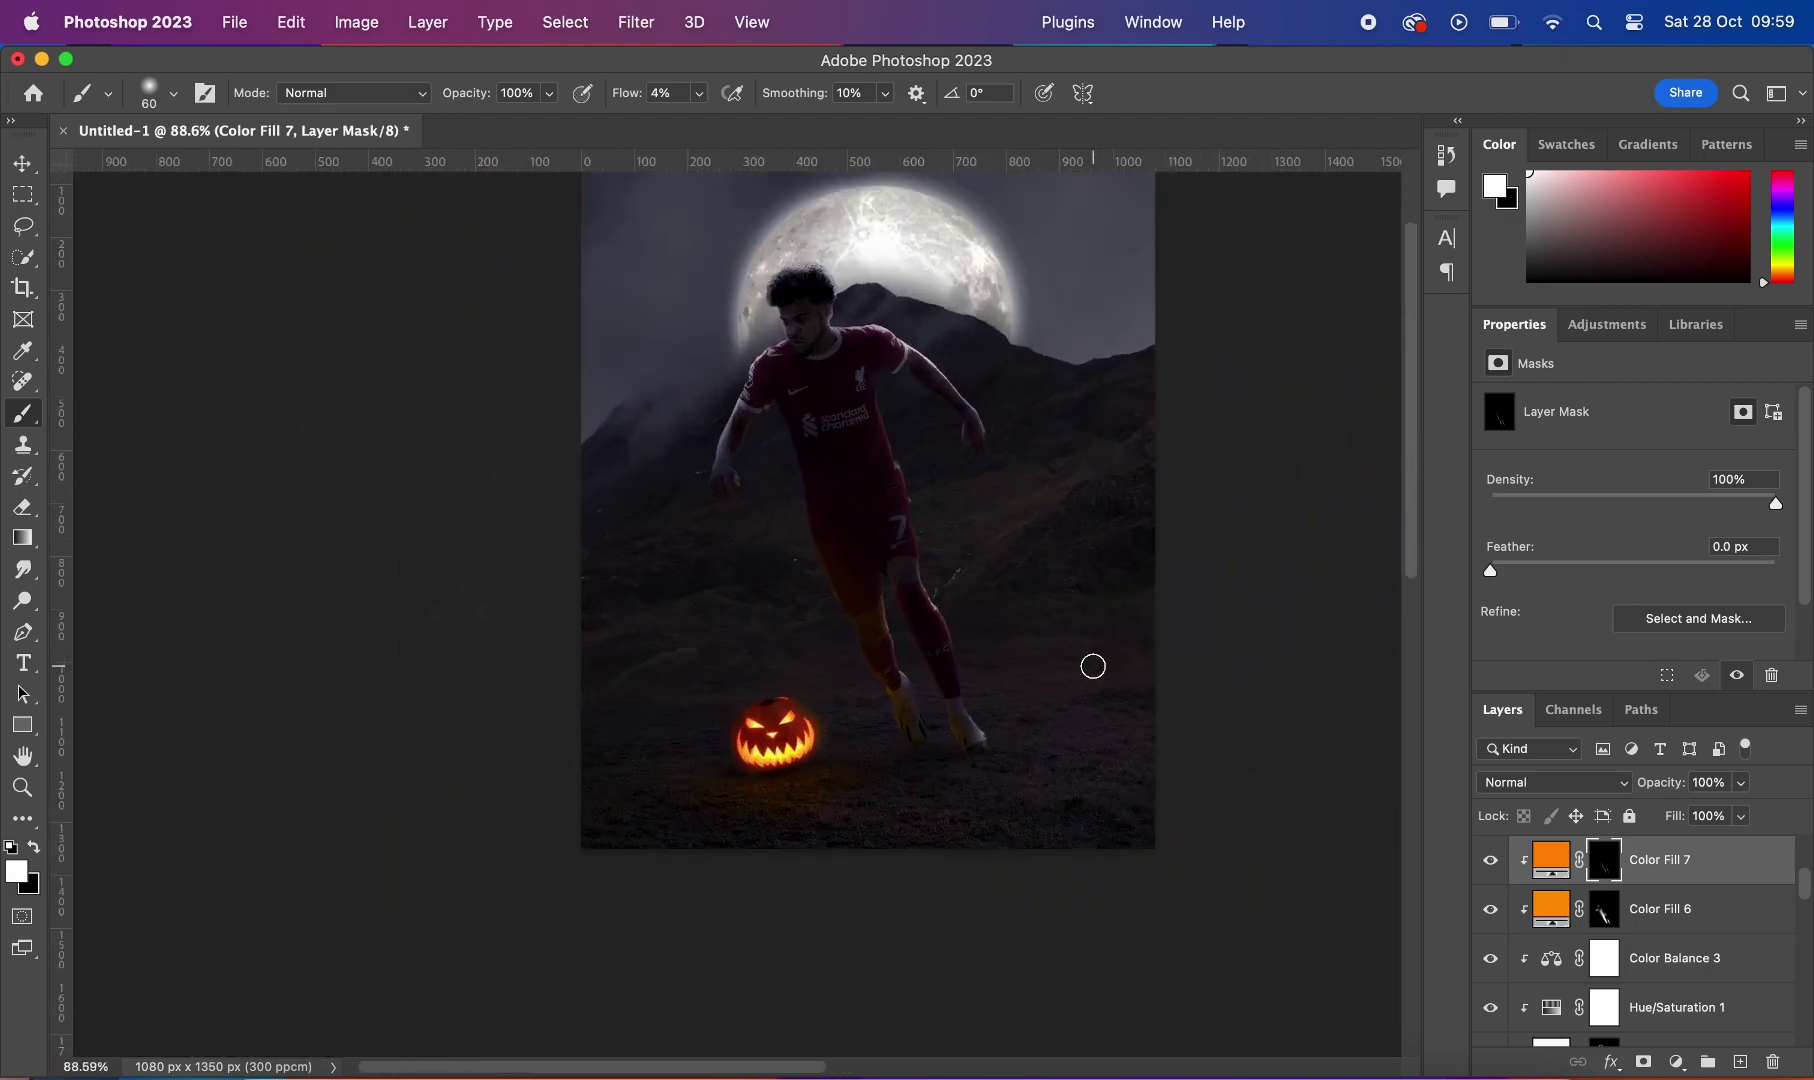
scroll(1093, 660, up, 3)
scroll(1055, 580, down, 1)
scroll(1055, 580, up, 1)
scroll(935, 607, up, 2)
key(bracketleft)
key(bracketleft)
key(bracketleft)
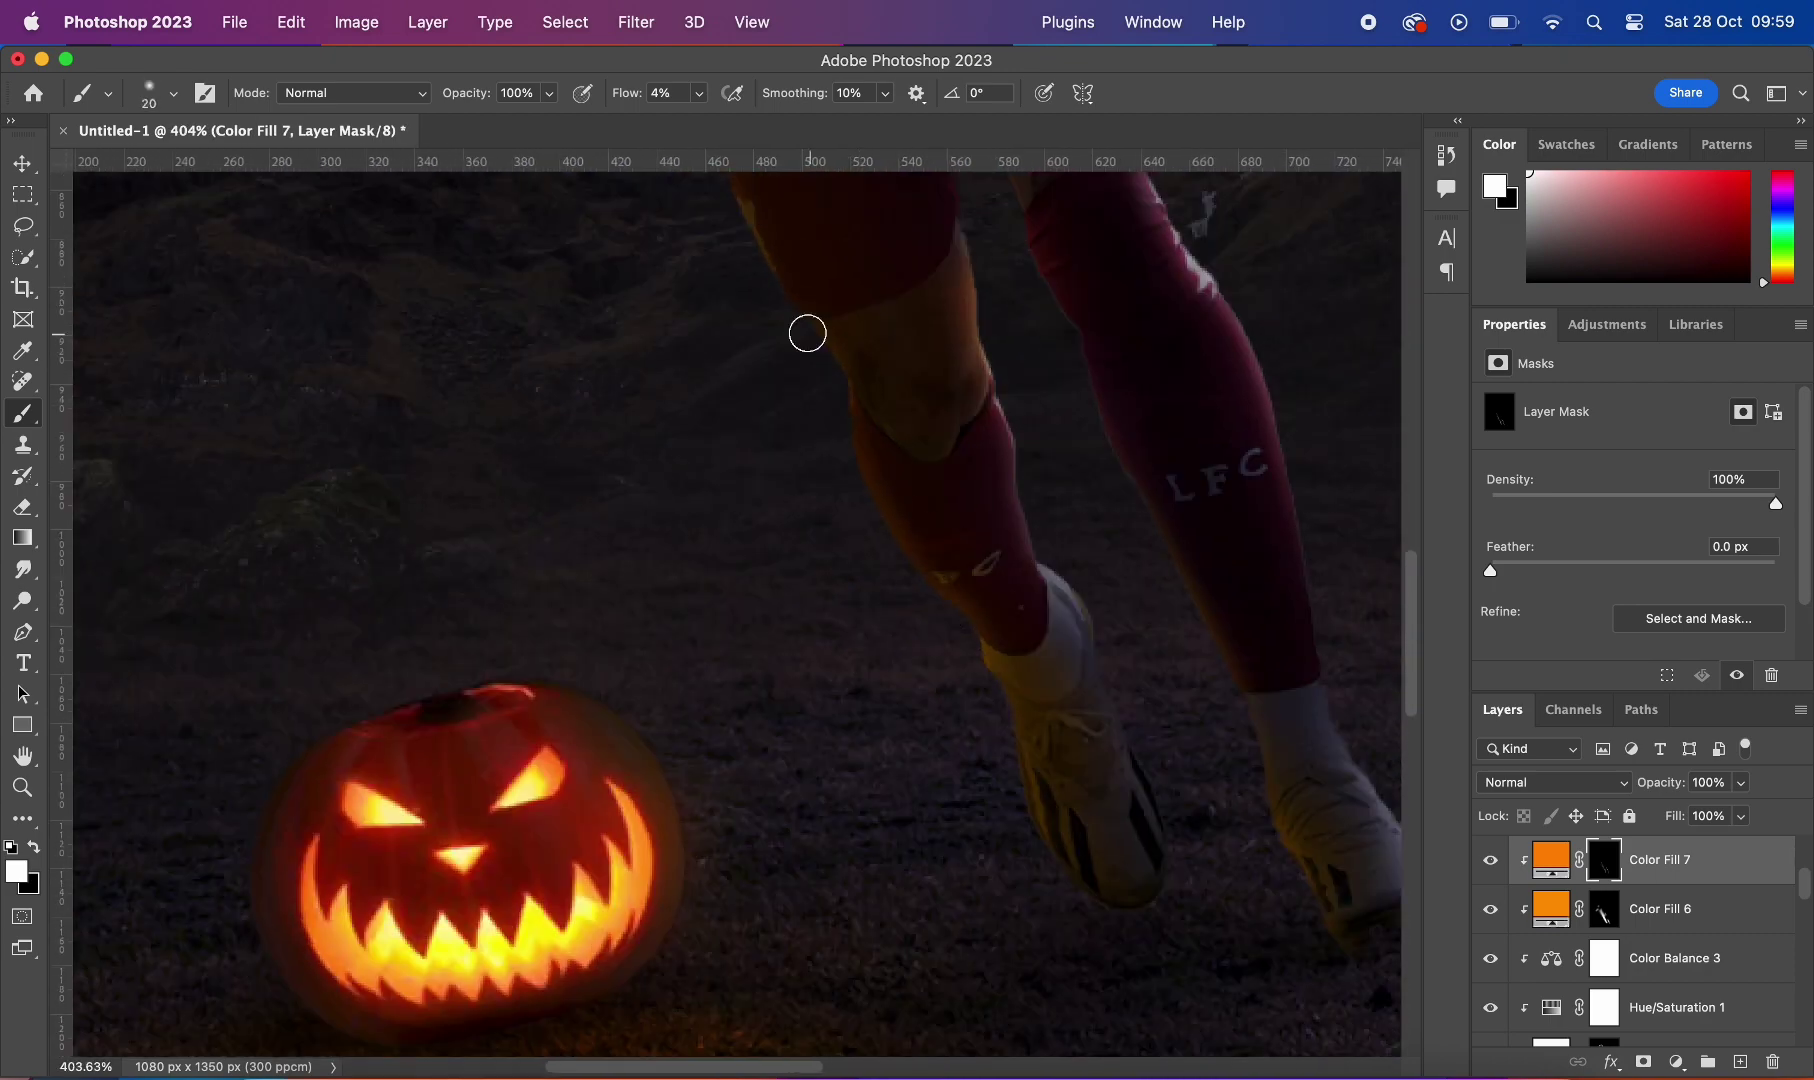
scroll(1000, 505, down, 3)
scroll(1069, 543, up, 3)
scroll(1150, 680, up, 1)
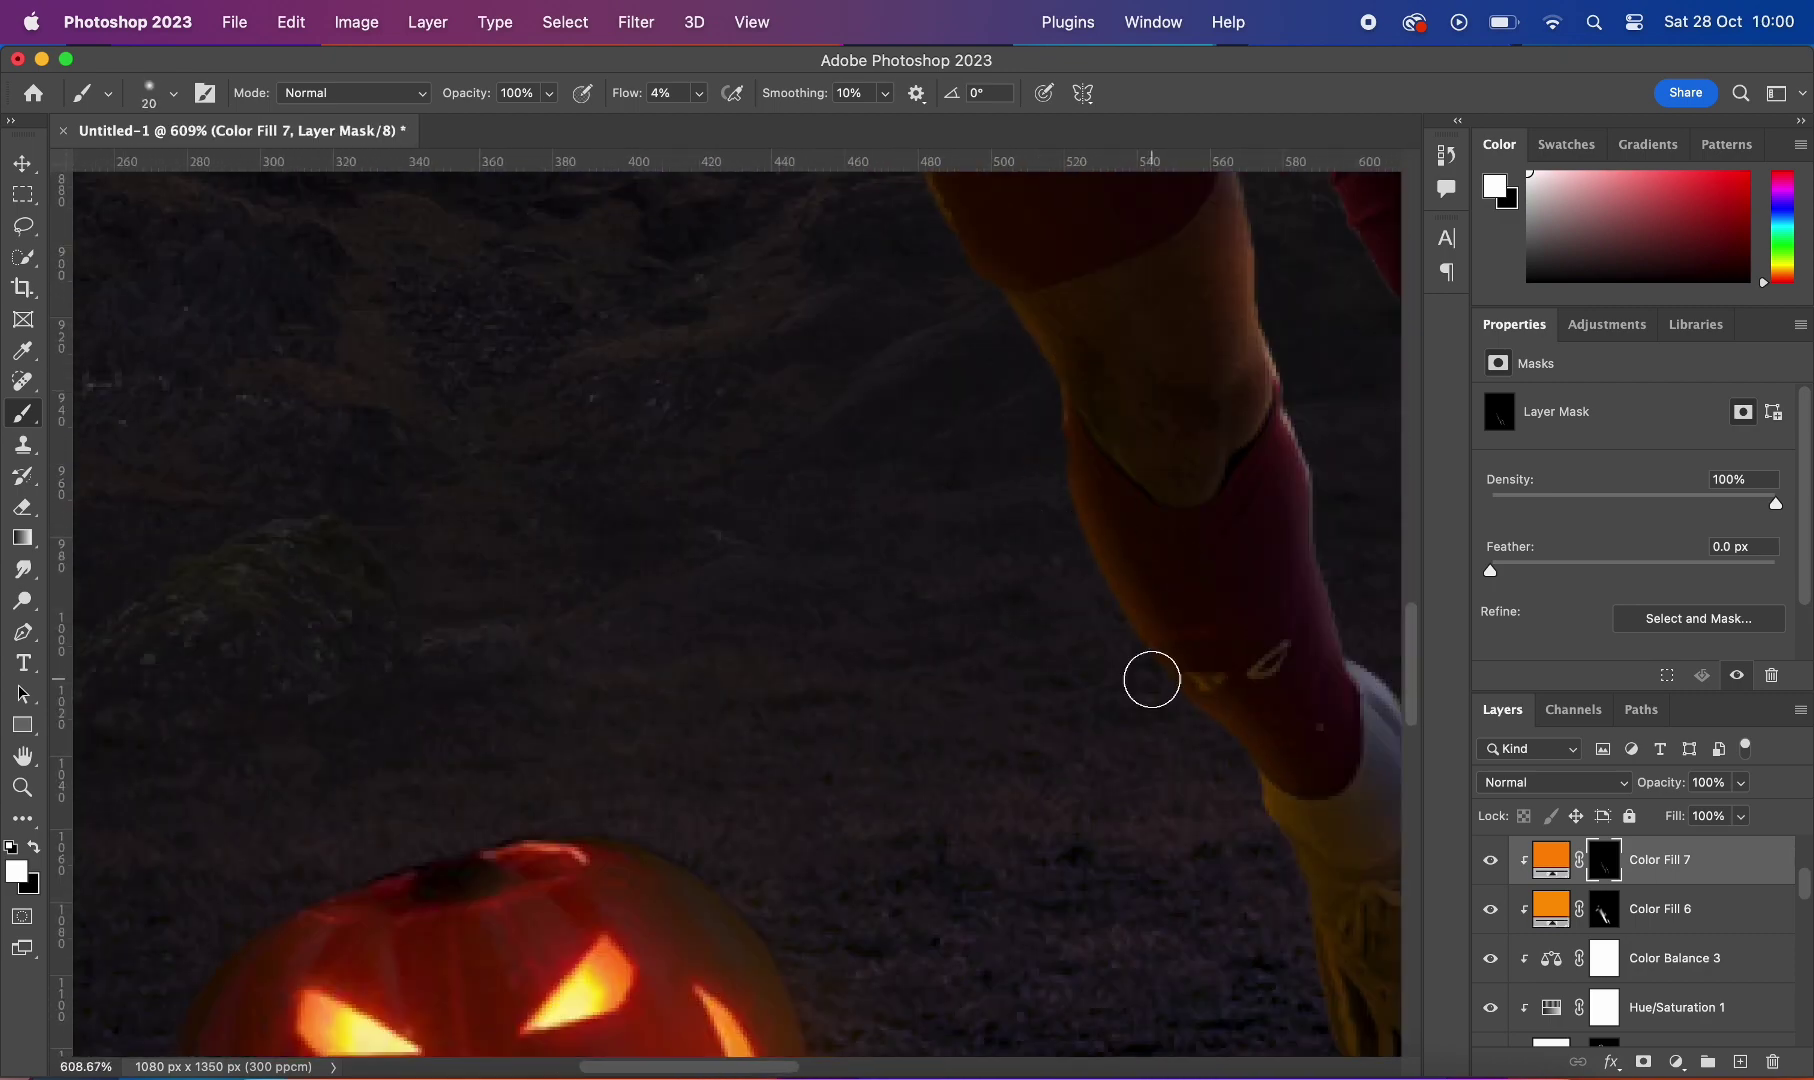
scroll(1220, 940, up, 1)
scroll(1220, 940, down, 5)
scroll(1065, 655, up, 2)
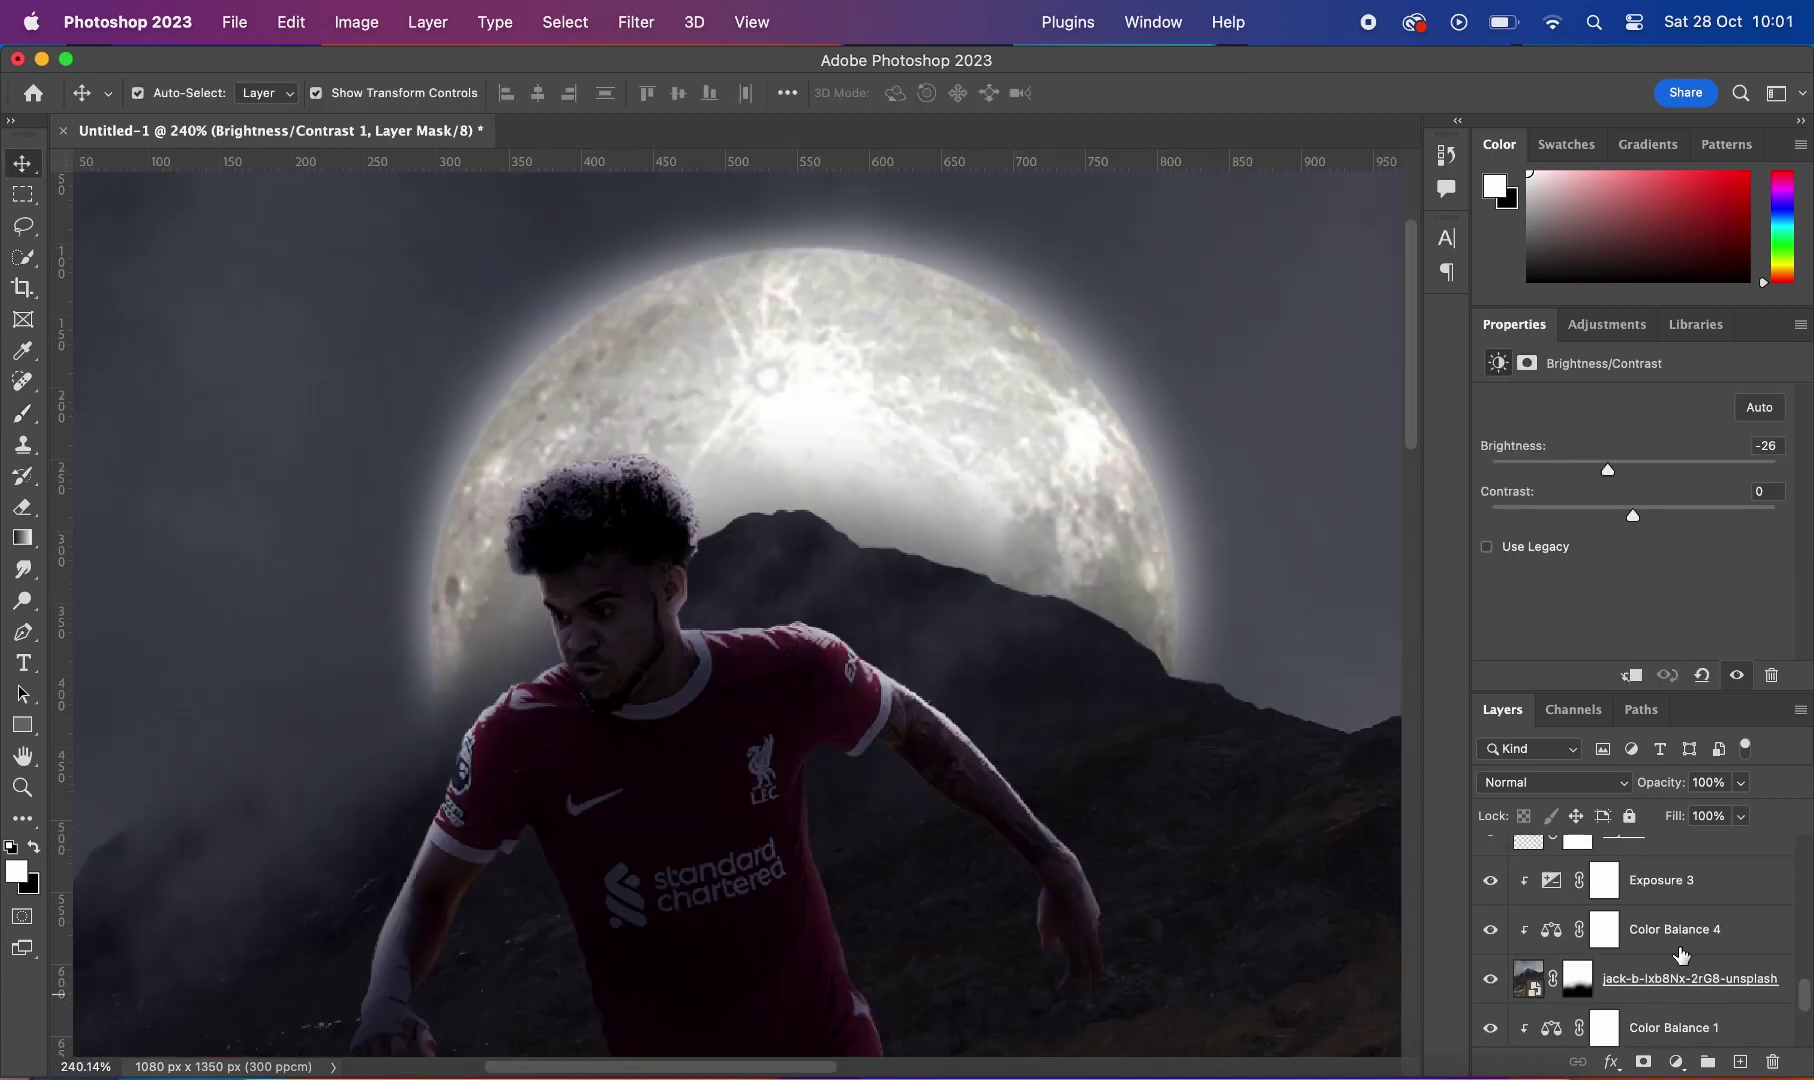
scroll(1185, 580, down, 1)
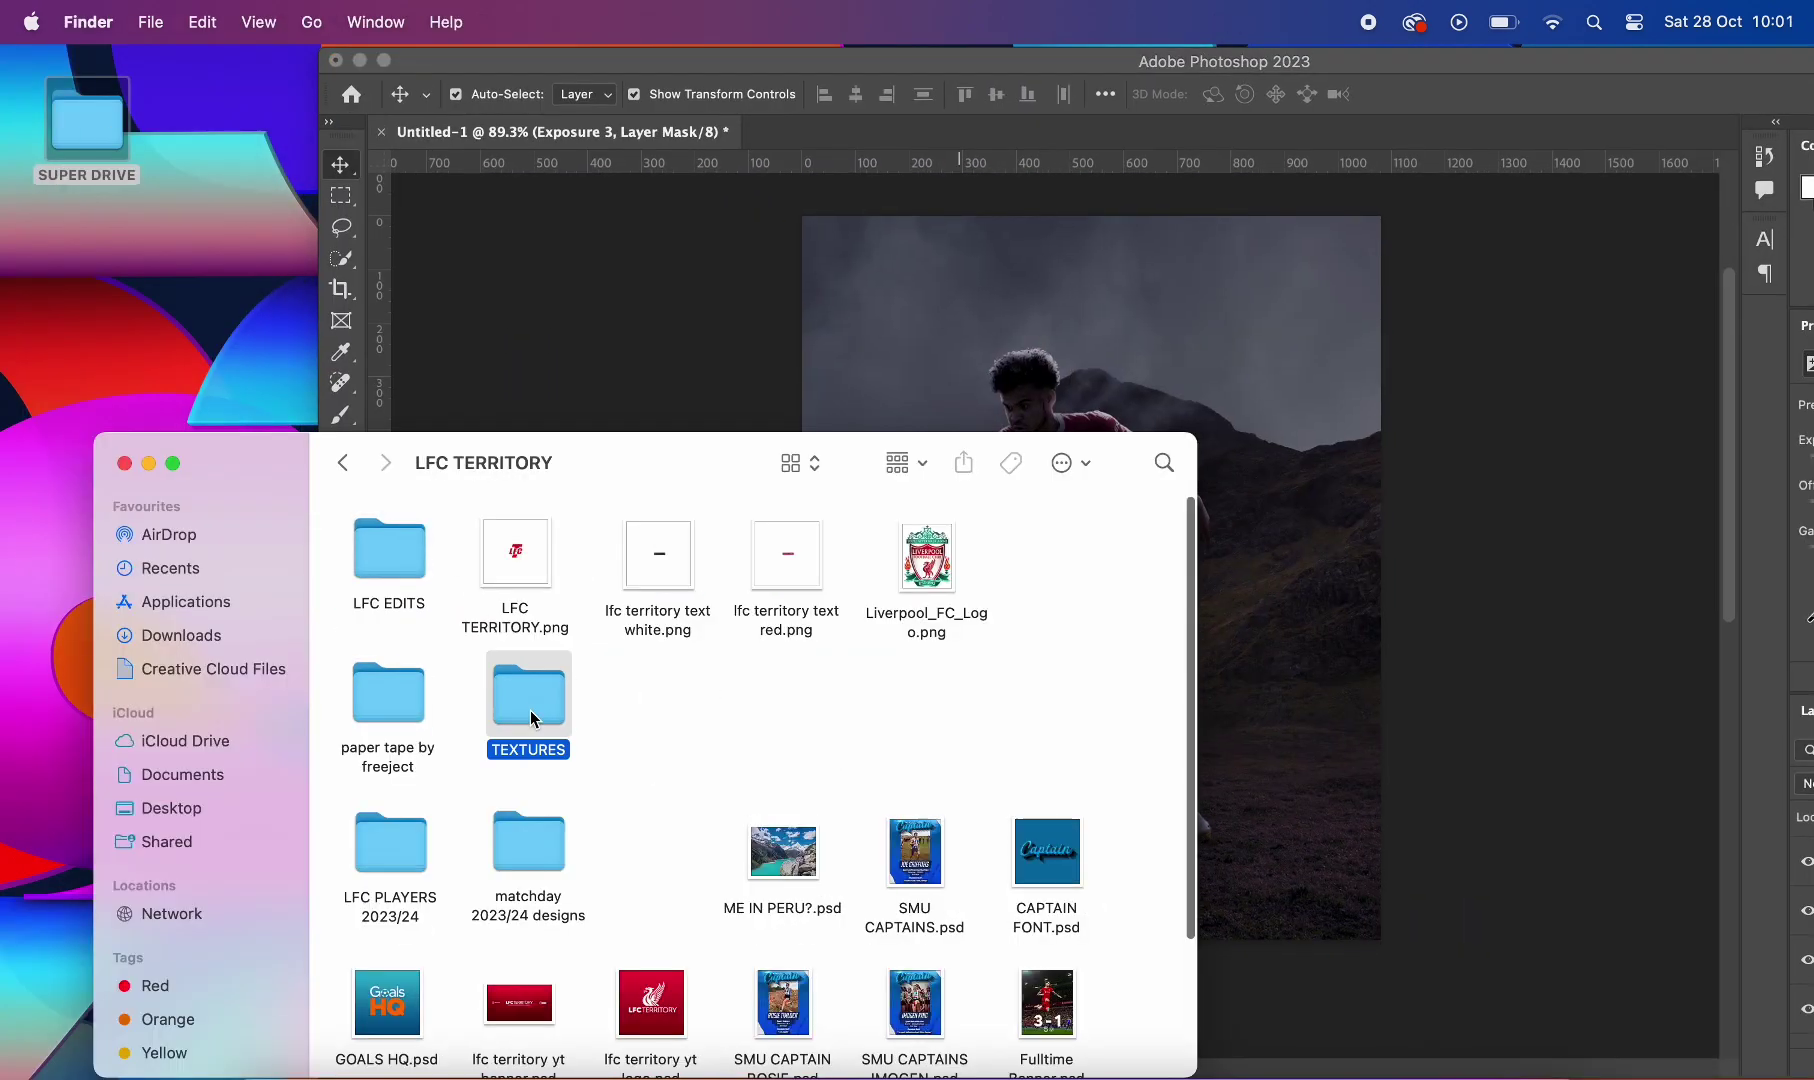
Step: Drag LensFX_213L.jpg from the TEXTURES folder onto the canvas and rotate it across the scene
double_click(530, 715)
mouse_move(915, 805)
mouse_down()
mouse_move(928, 460)
mouse_move(760, 500)
mouse_up()
drag(1000, 210, 818, 224)
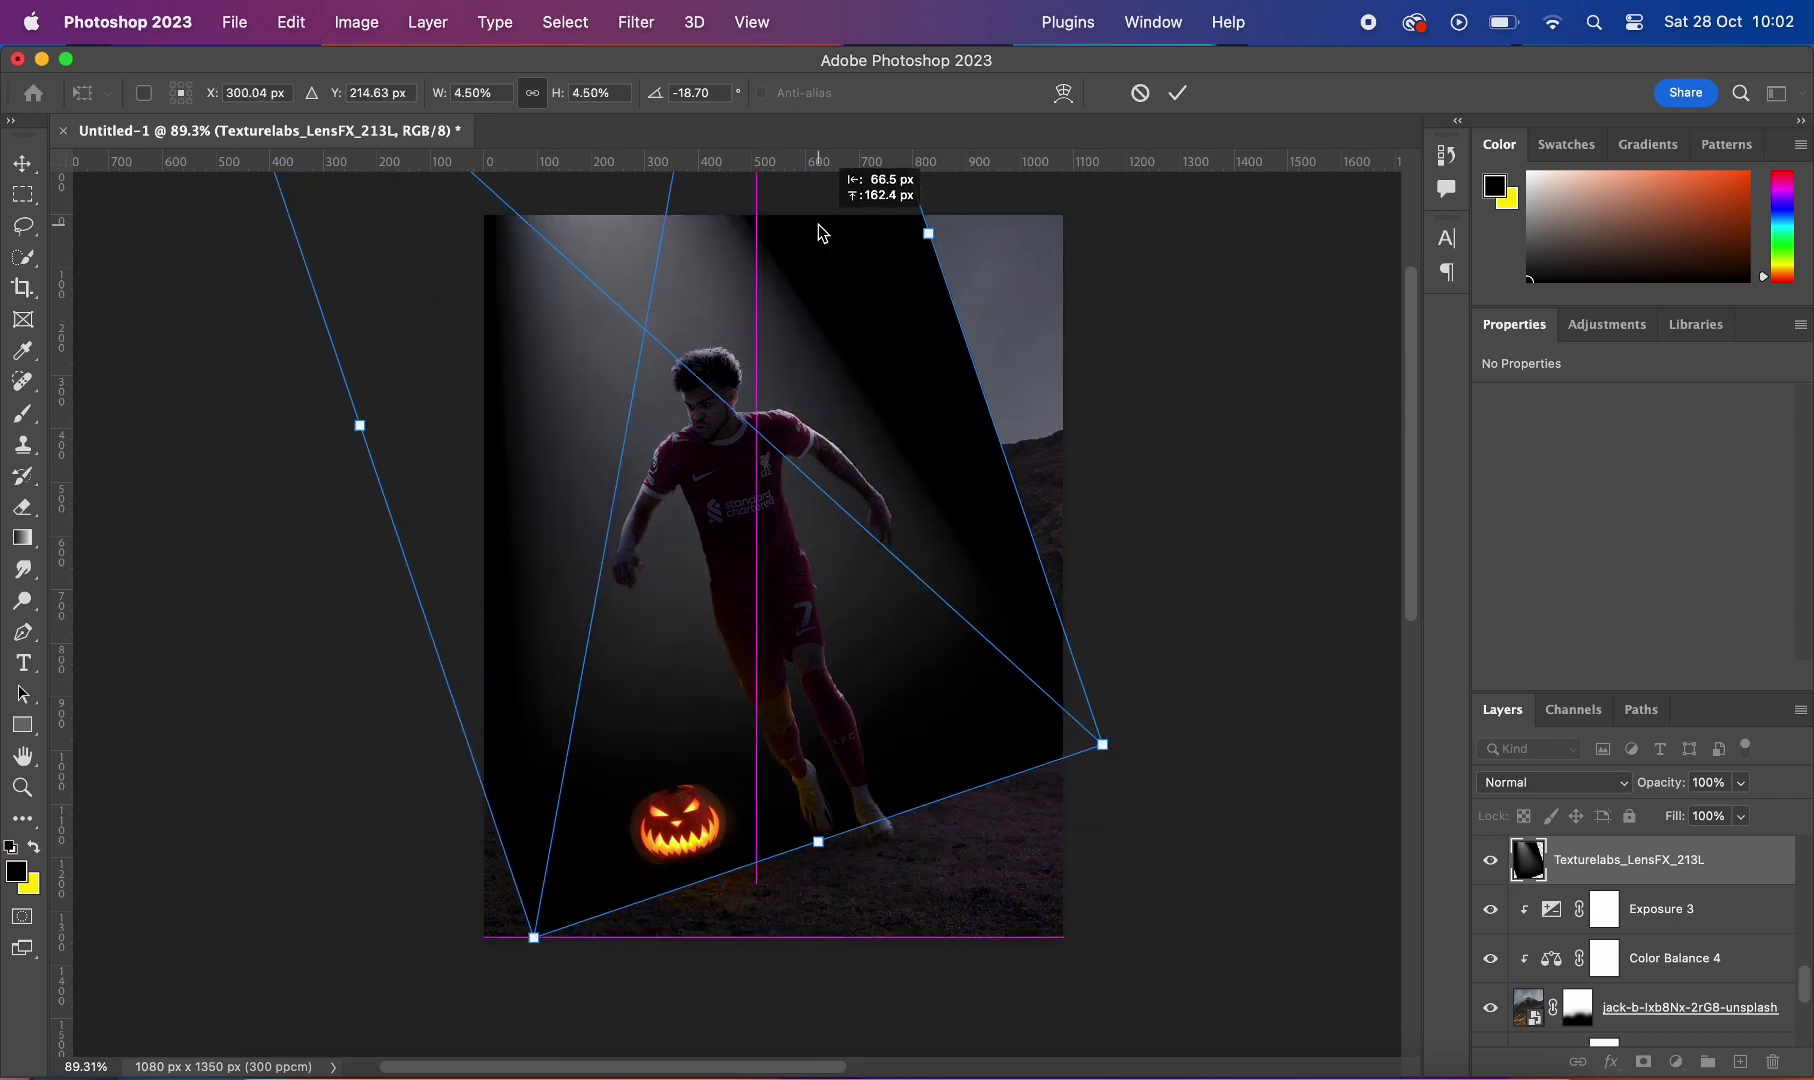
Step: Place the light texture and rotate the beam about -28° down onto the player
key(Return)
click(1540, 782)
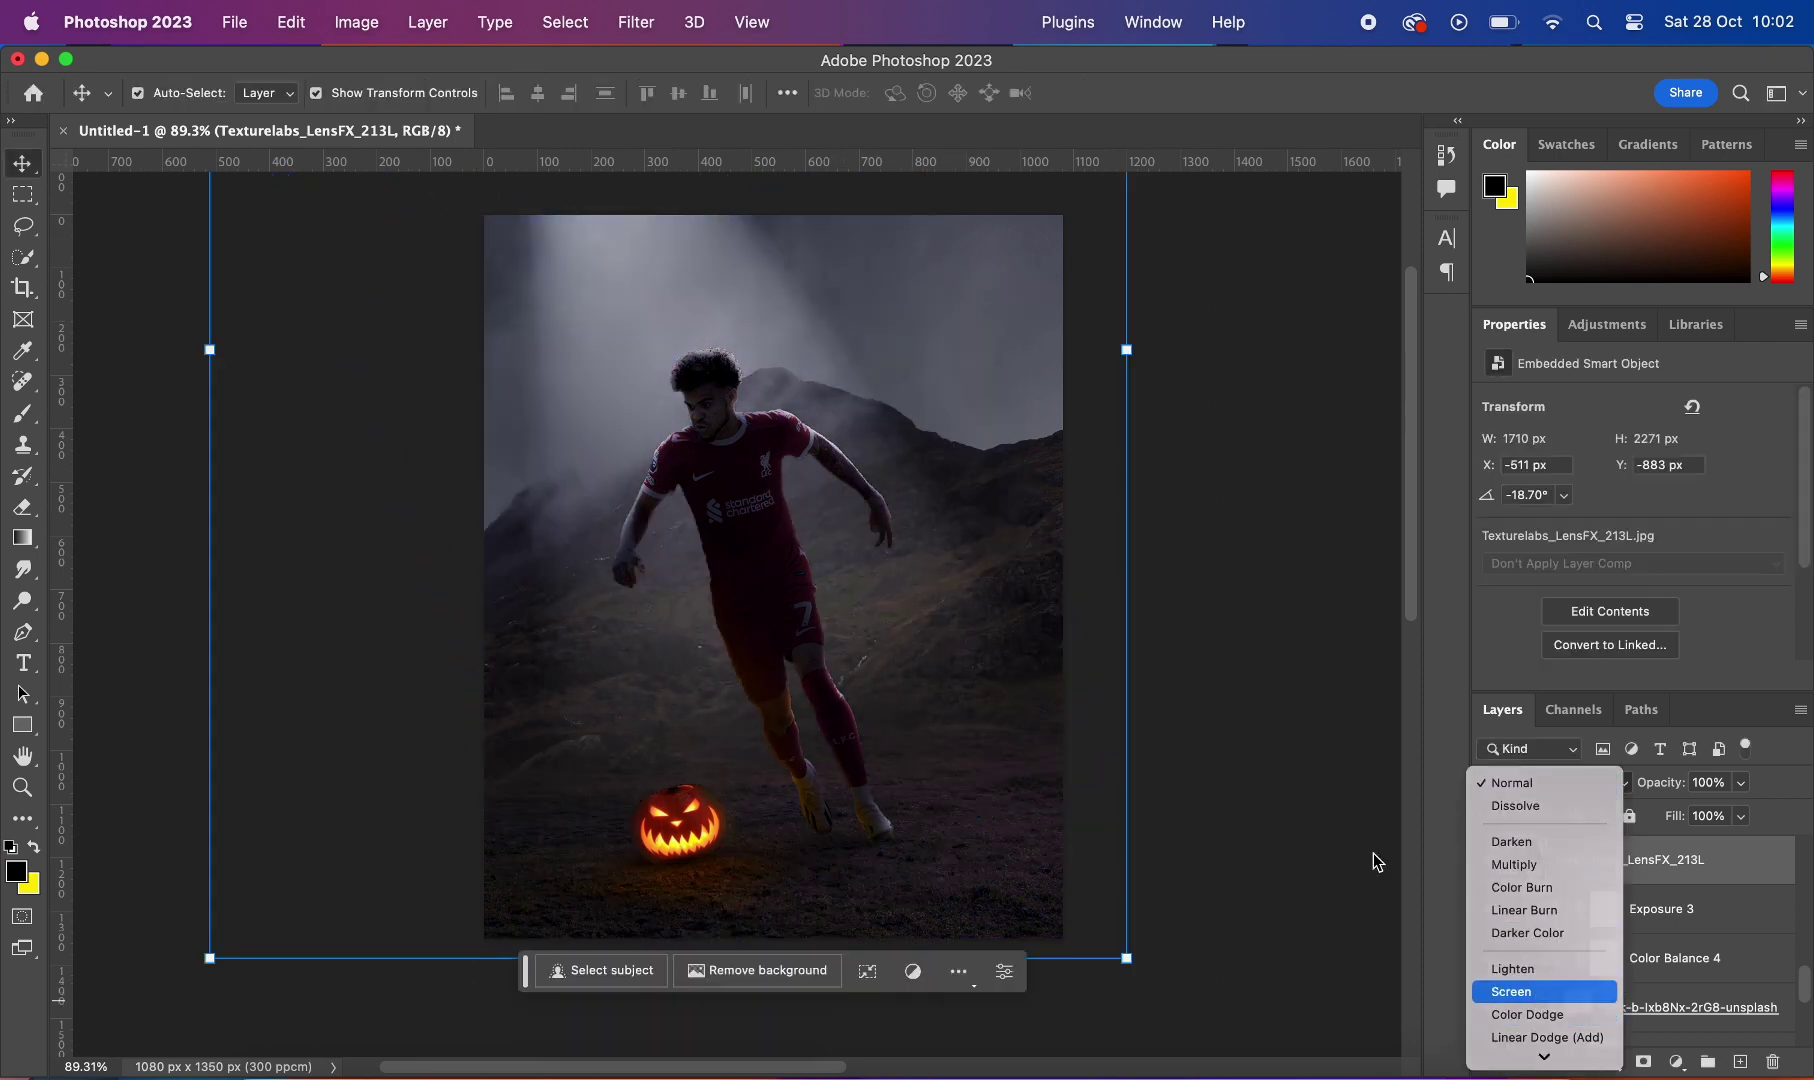
key(Return)
key(super+t)
scroll(992, 458, up, 2)
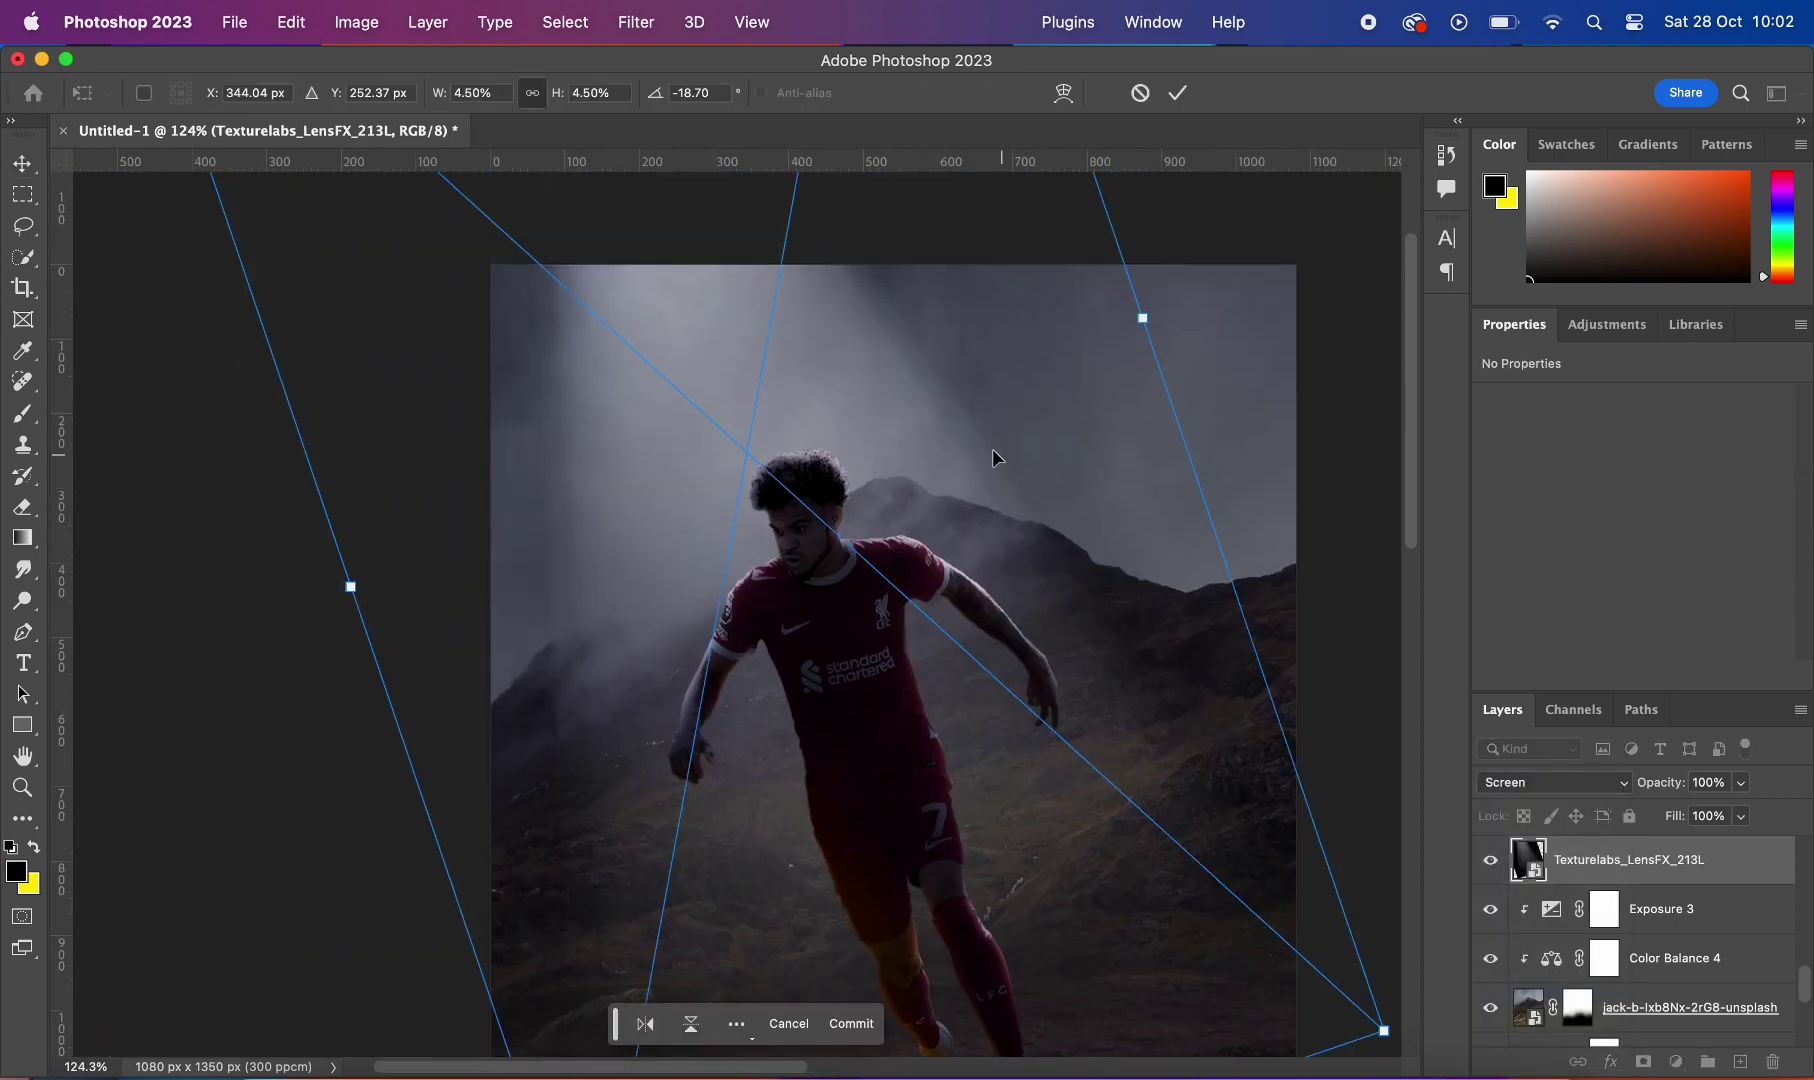
scroll(1204, 380, down, 3)
drag(768, 404, 658, 335)
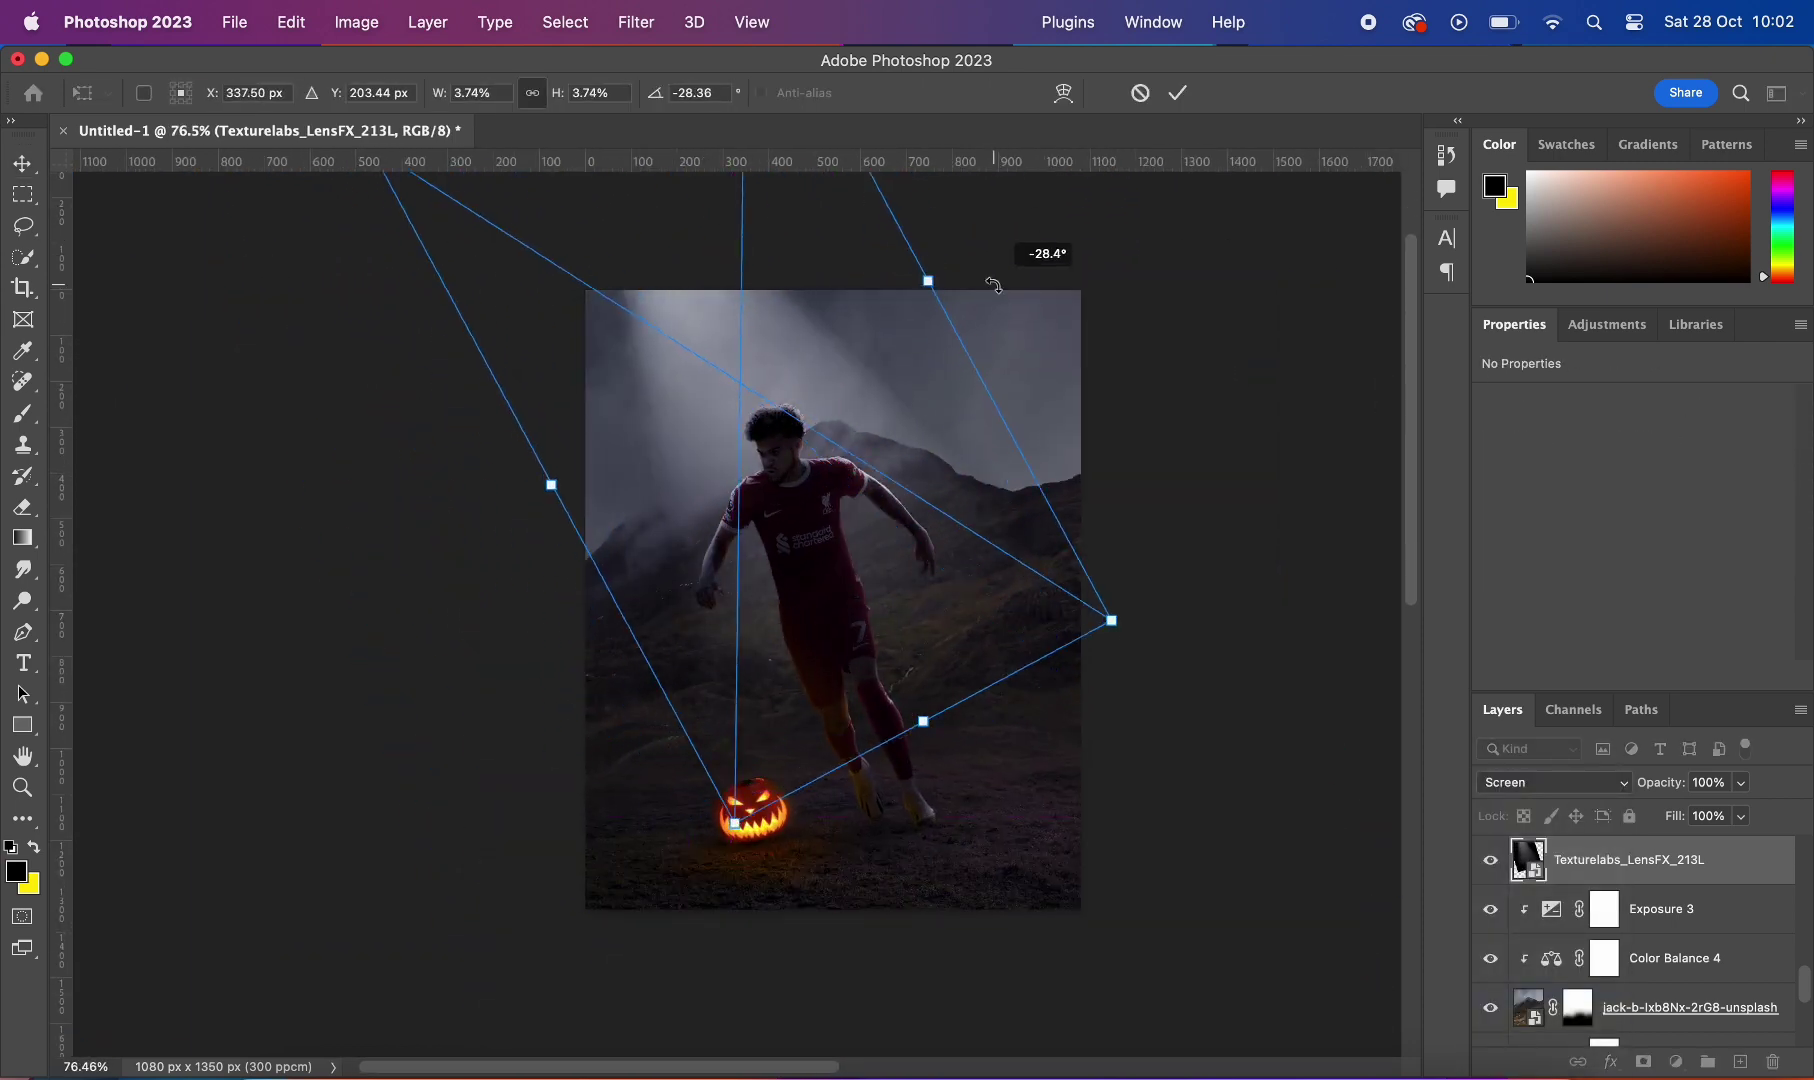
key(Return)
Step: Set the light beam to Color Dodge, add a layer mask, and duplicate it for extra brightness
scroll(1235, 466, down, 3)
scroll(1235, 466, up, 4)
click(1552, 782)
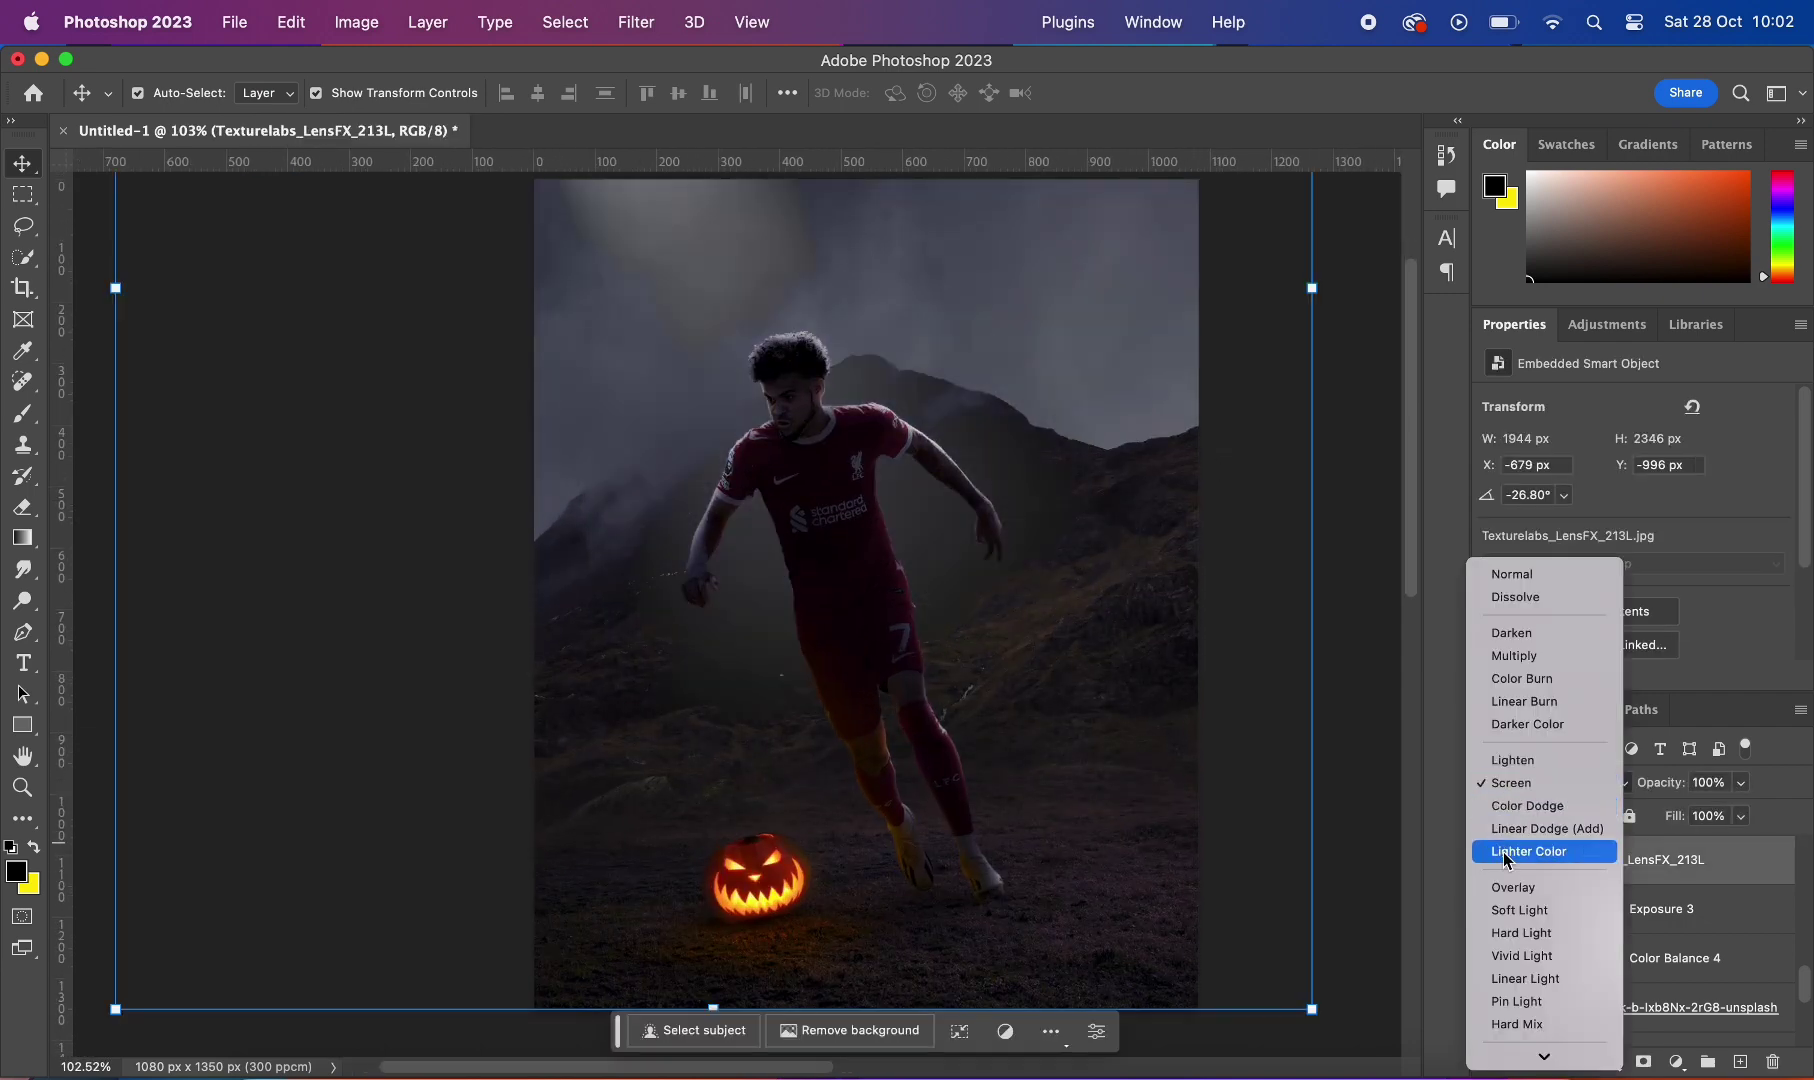
click(1527, 805)
click(1643, 1061)
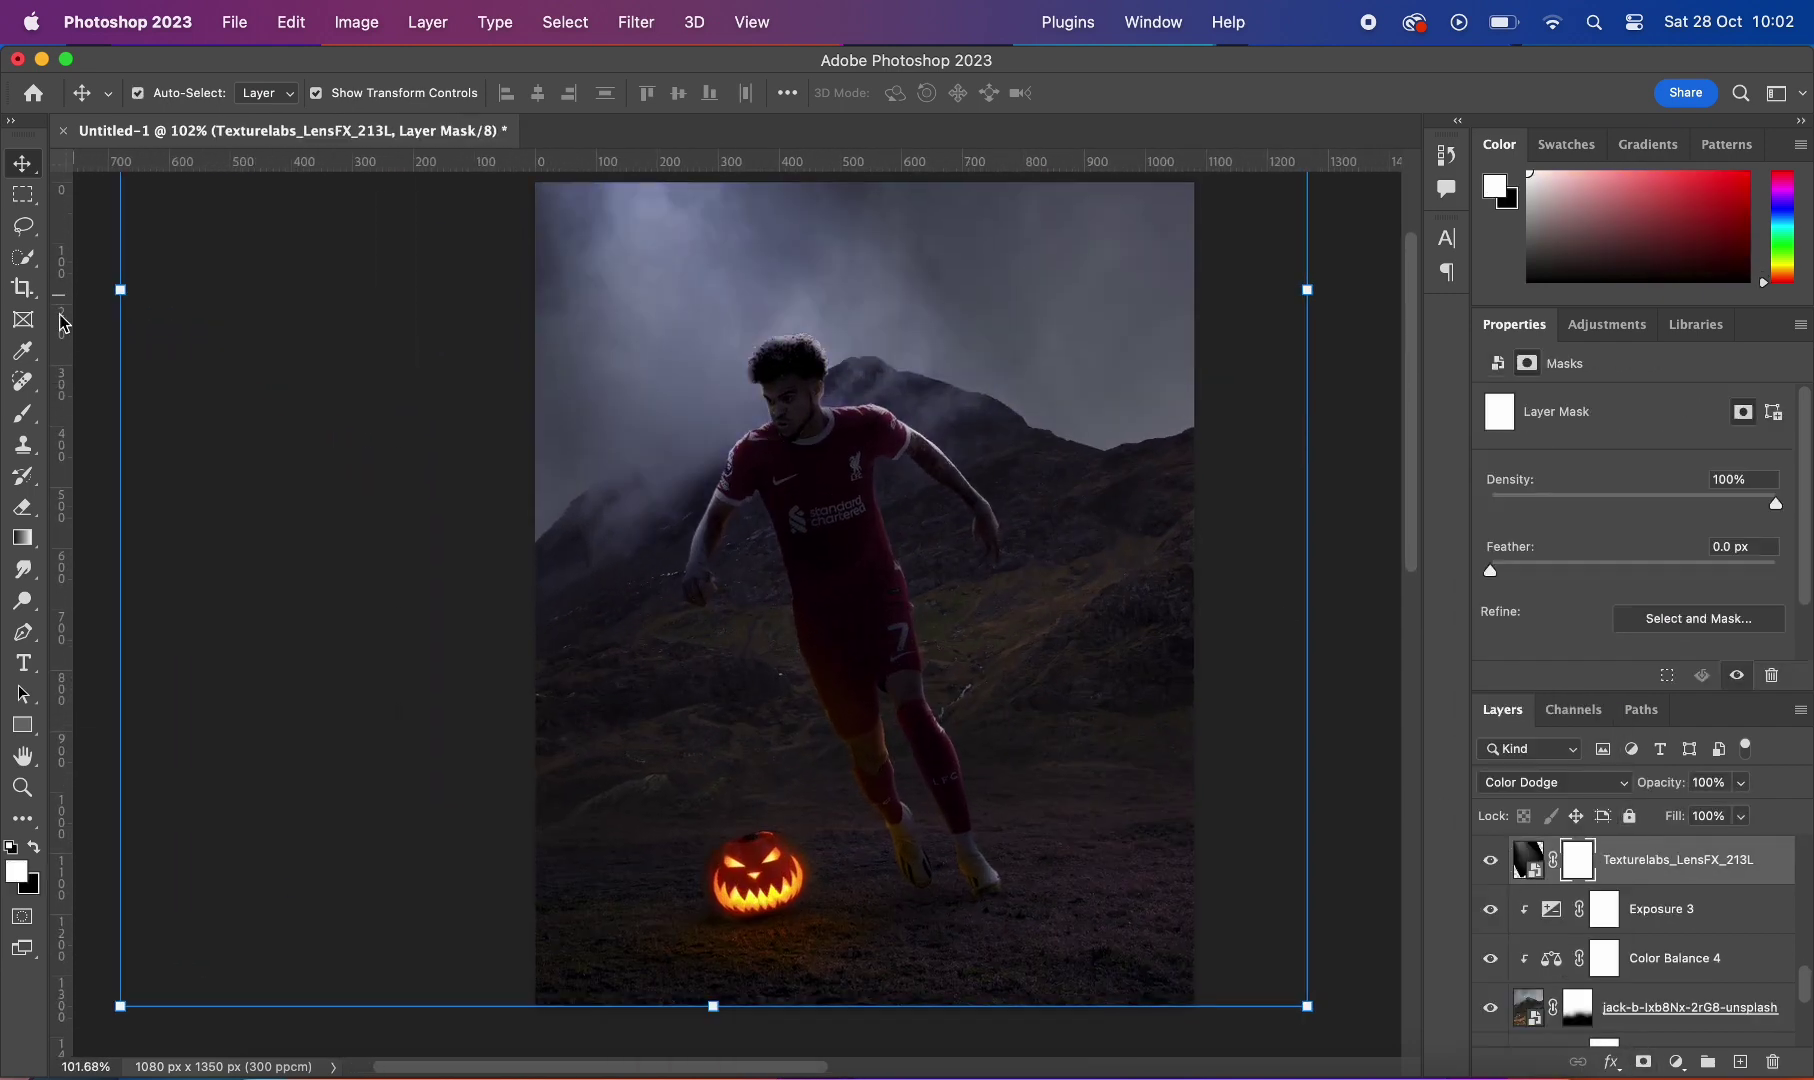
key(ctrl+j)
scroll(1361, 616, down, 3)
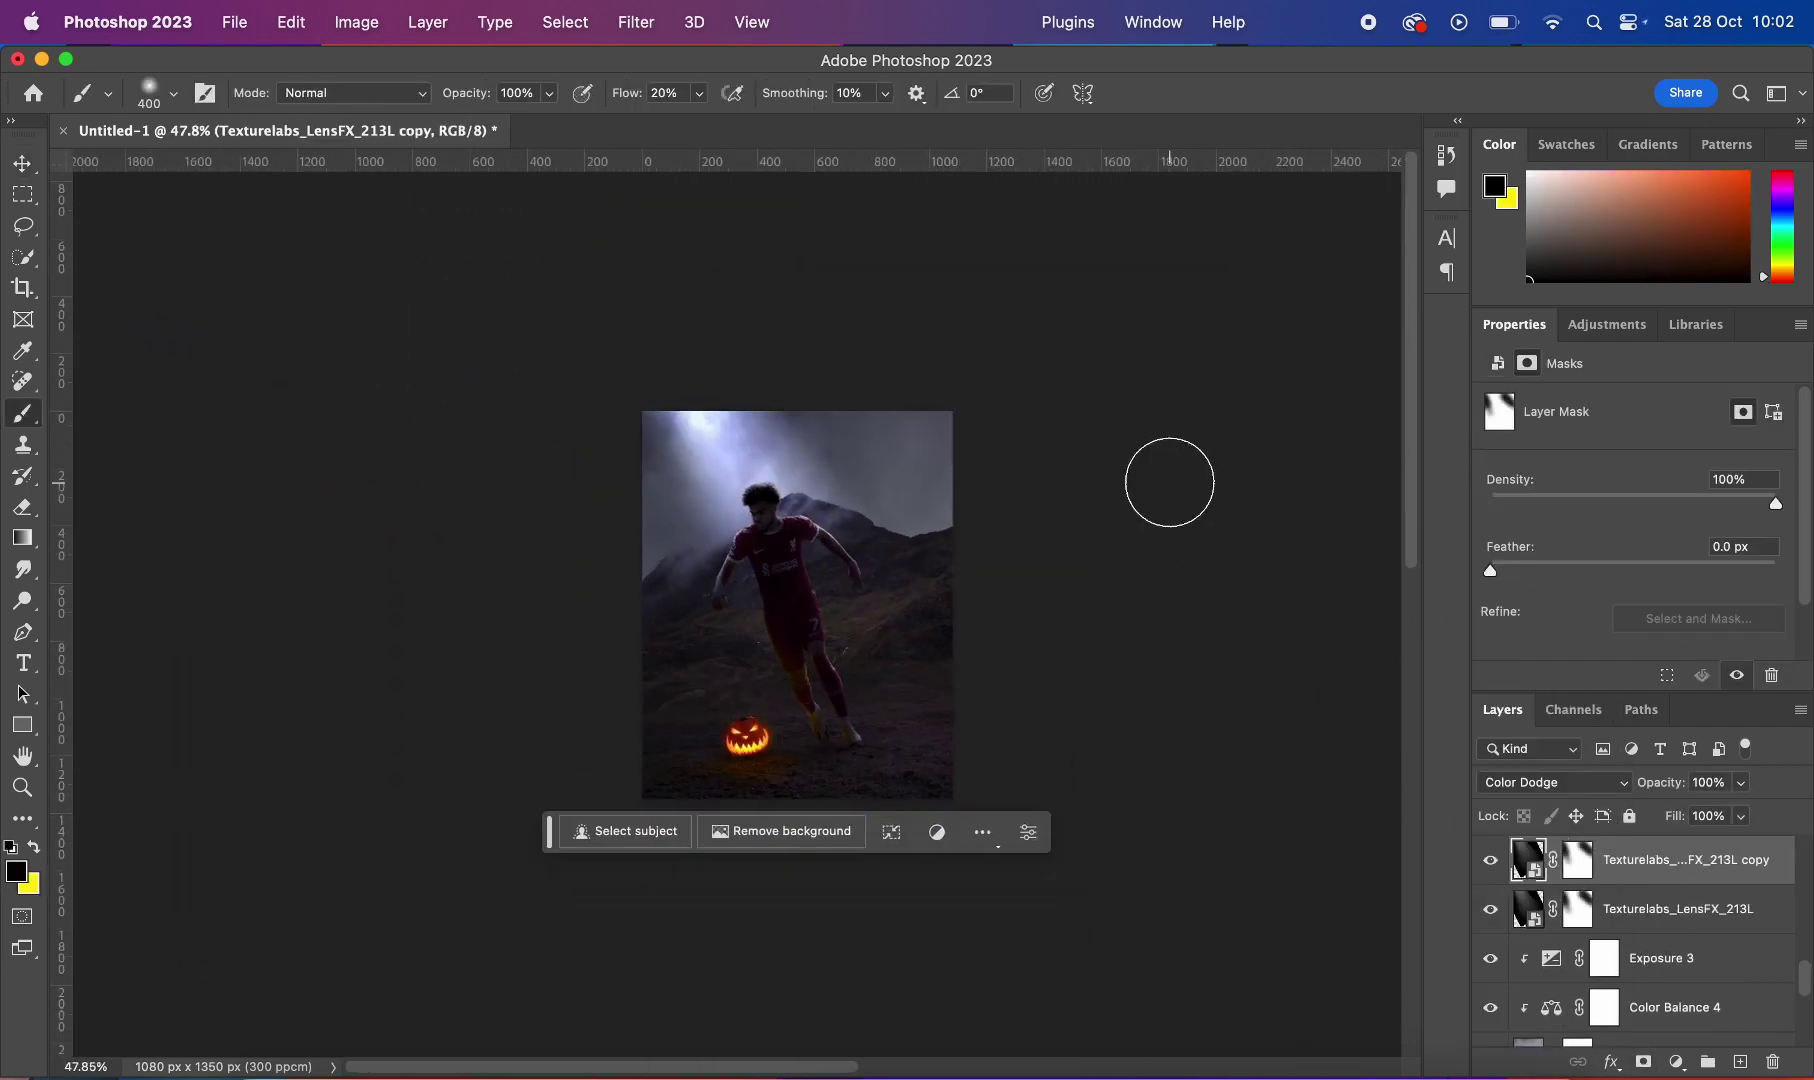
scroll(1166, 482, up, 3)
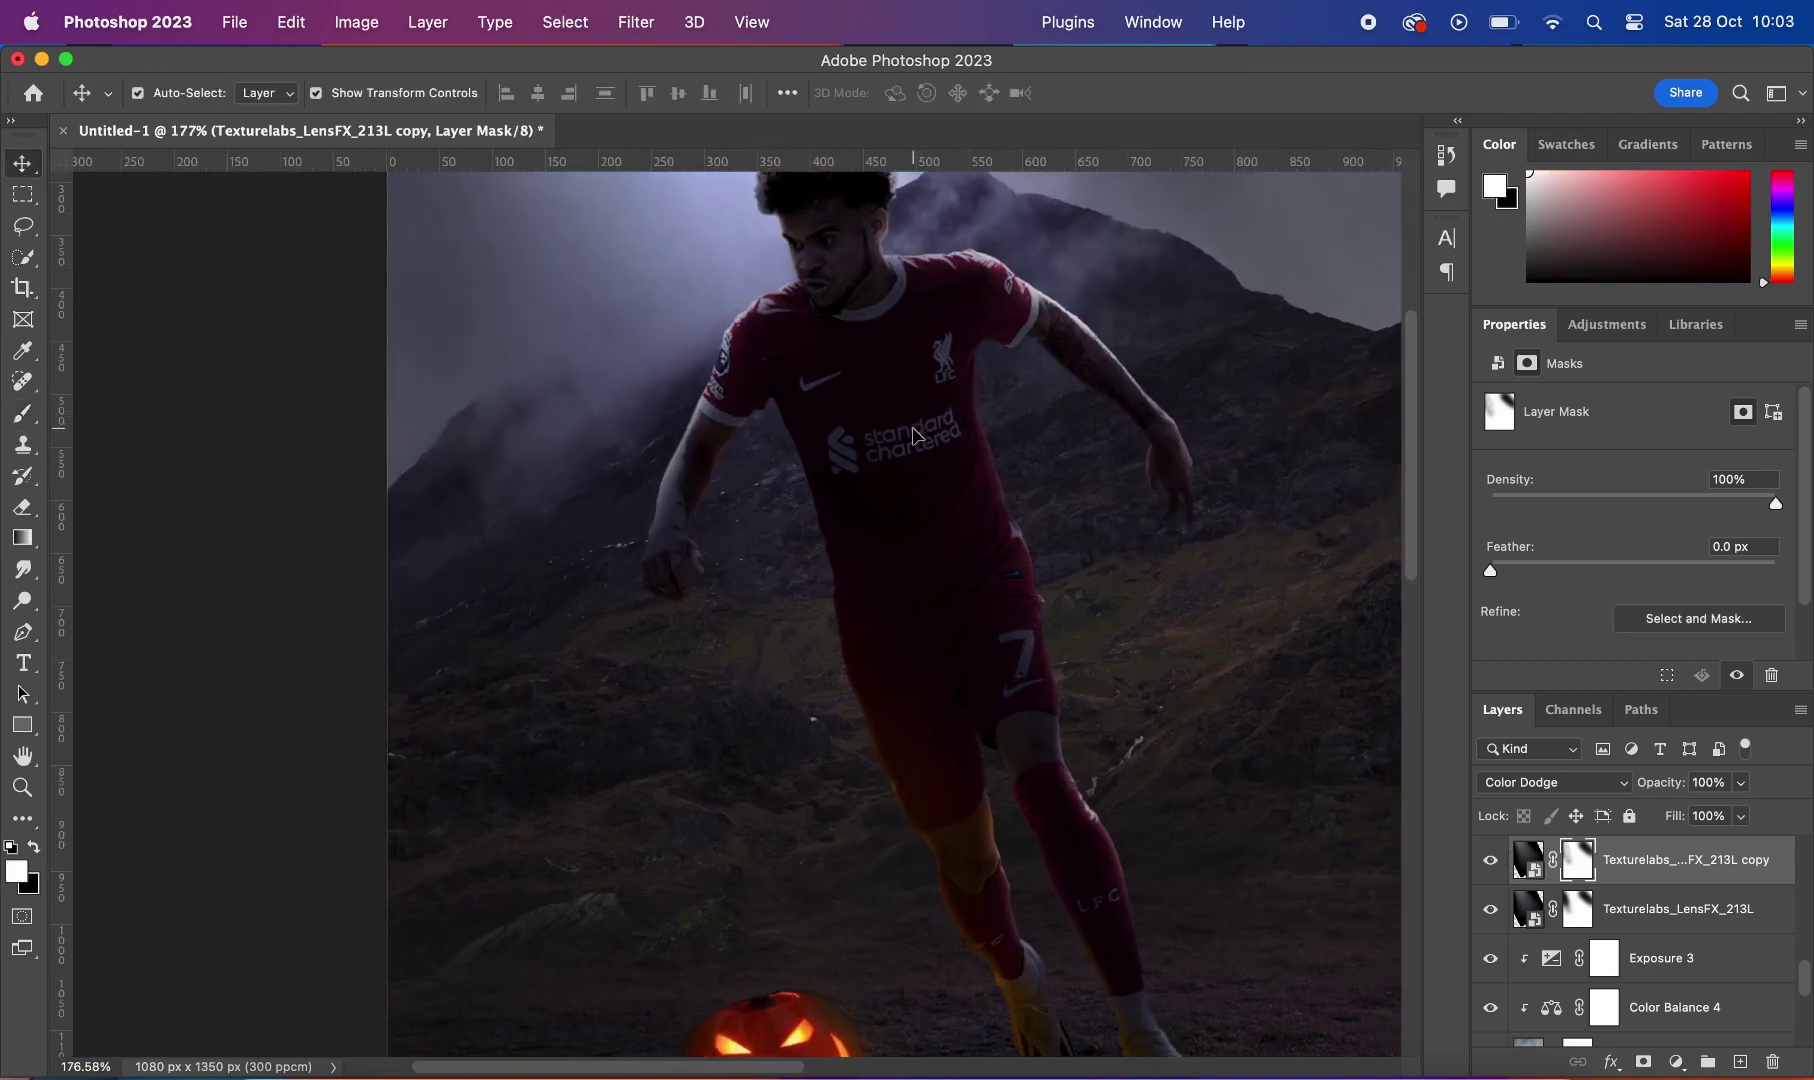
Step: Paint the Exposure 5 mask around the player's head and neckline with a small brush of about 60
click(1517, 957)
key(b)
scroll(941, 406, up, 3)
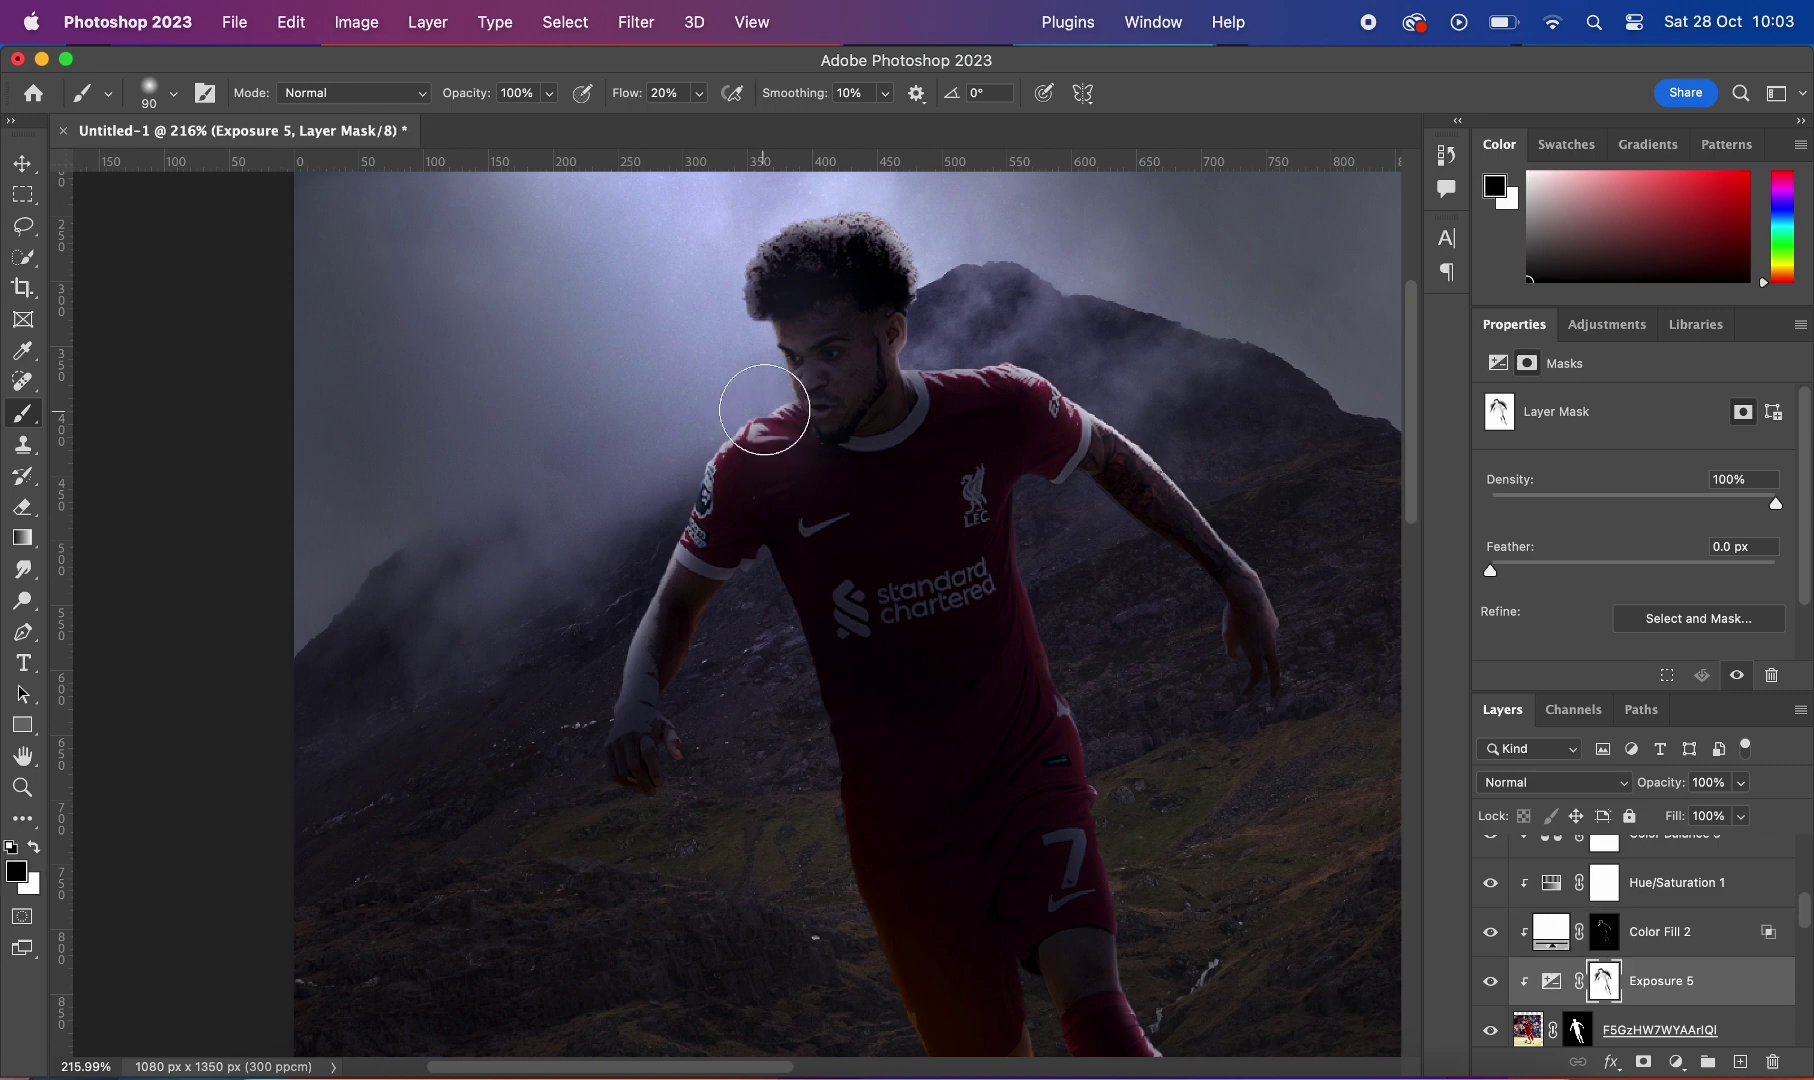
scroll(764, 409, down, 3)
scroll(691, 552, up, 4)
key(bracketleft)
key(bracketleft)
key(bracketleft)
scroll(907, 417, down, 3)
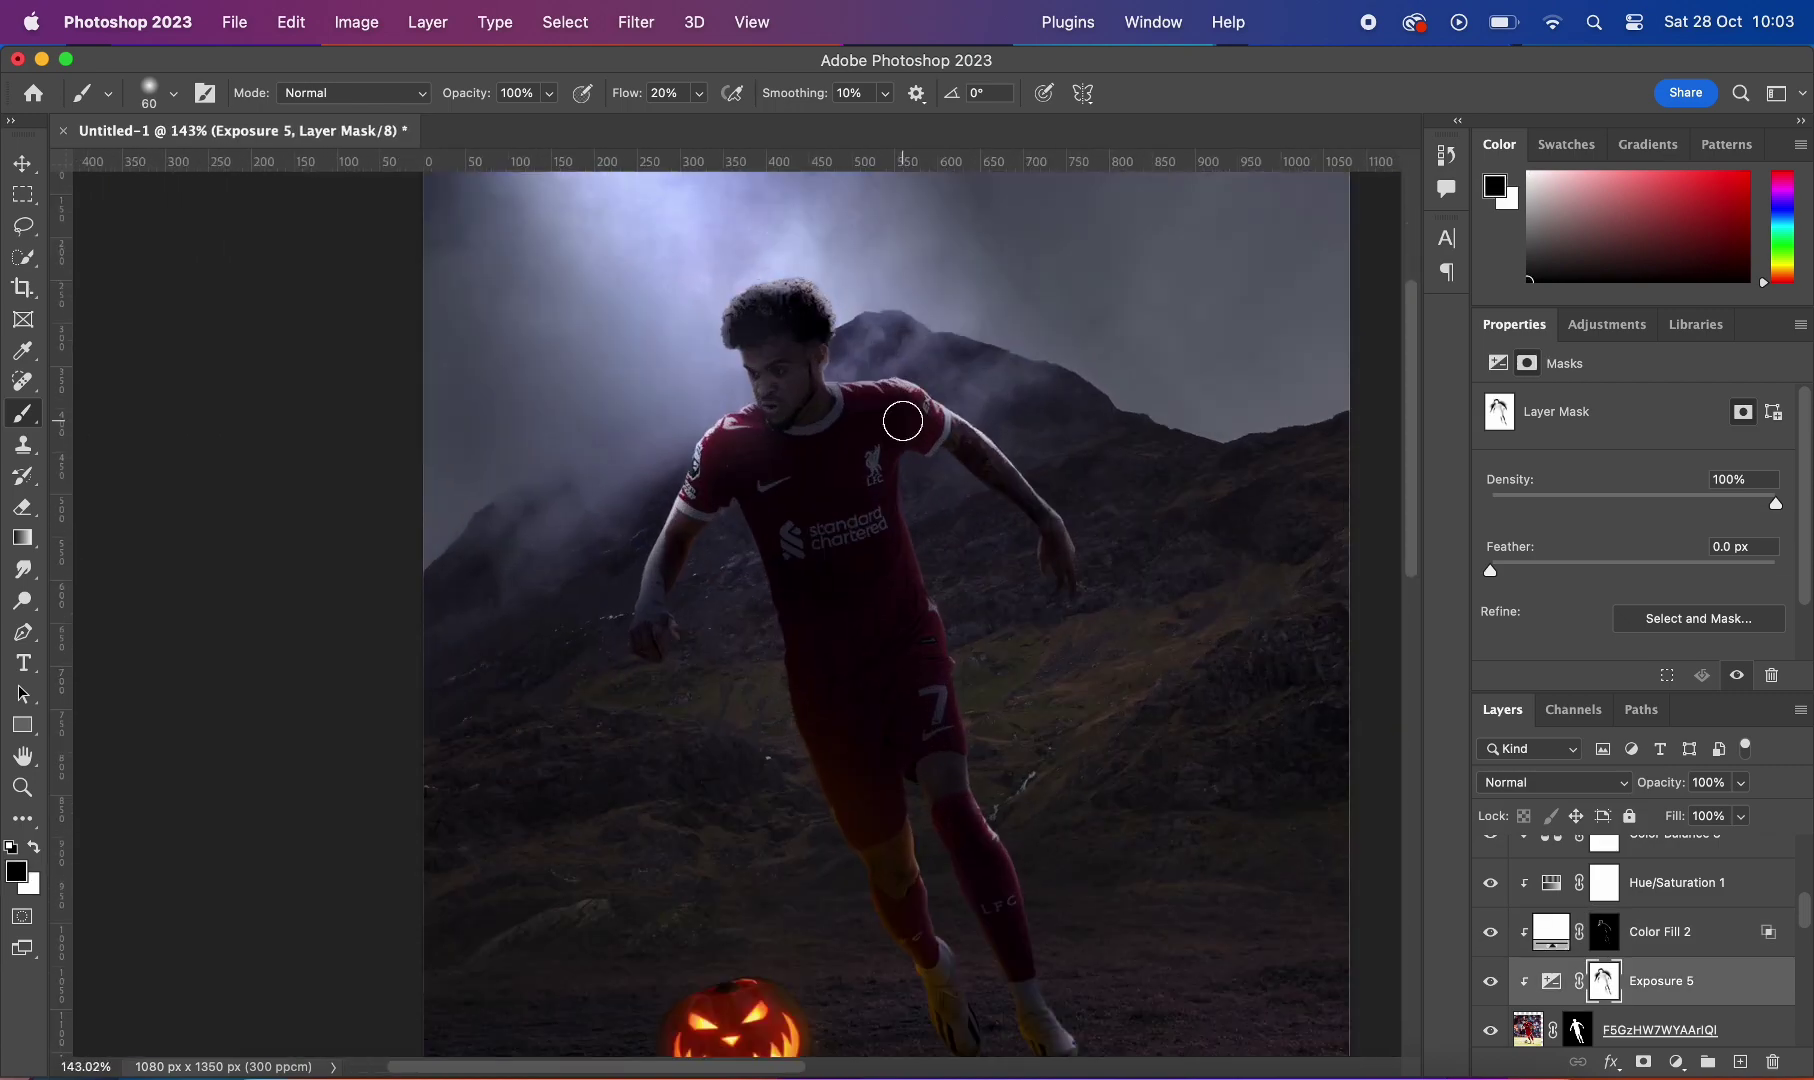
scroll(700, 640, up, 3)
scroll(955, 749, up, 1)
scroll(1315, 886, down, 1)
key(bracketleft)
key(bracketleft)
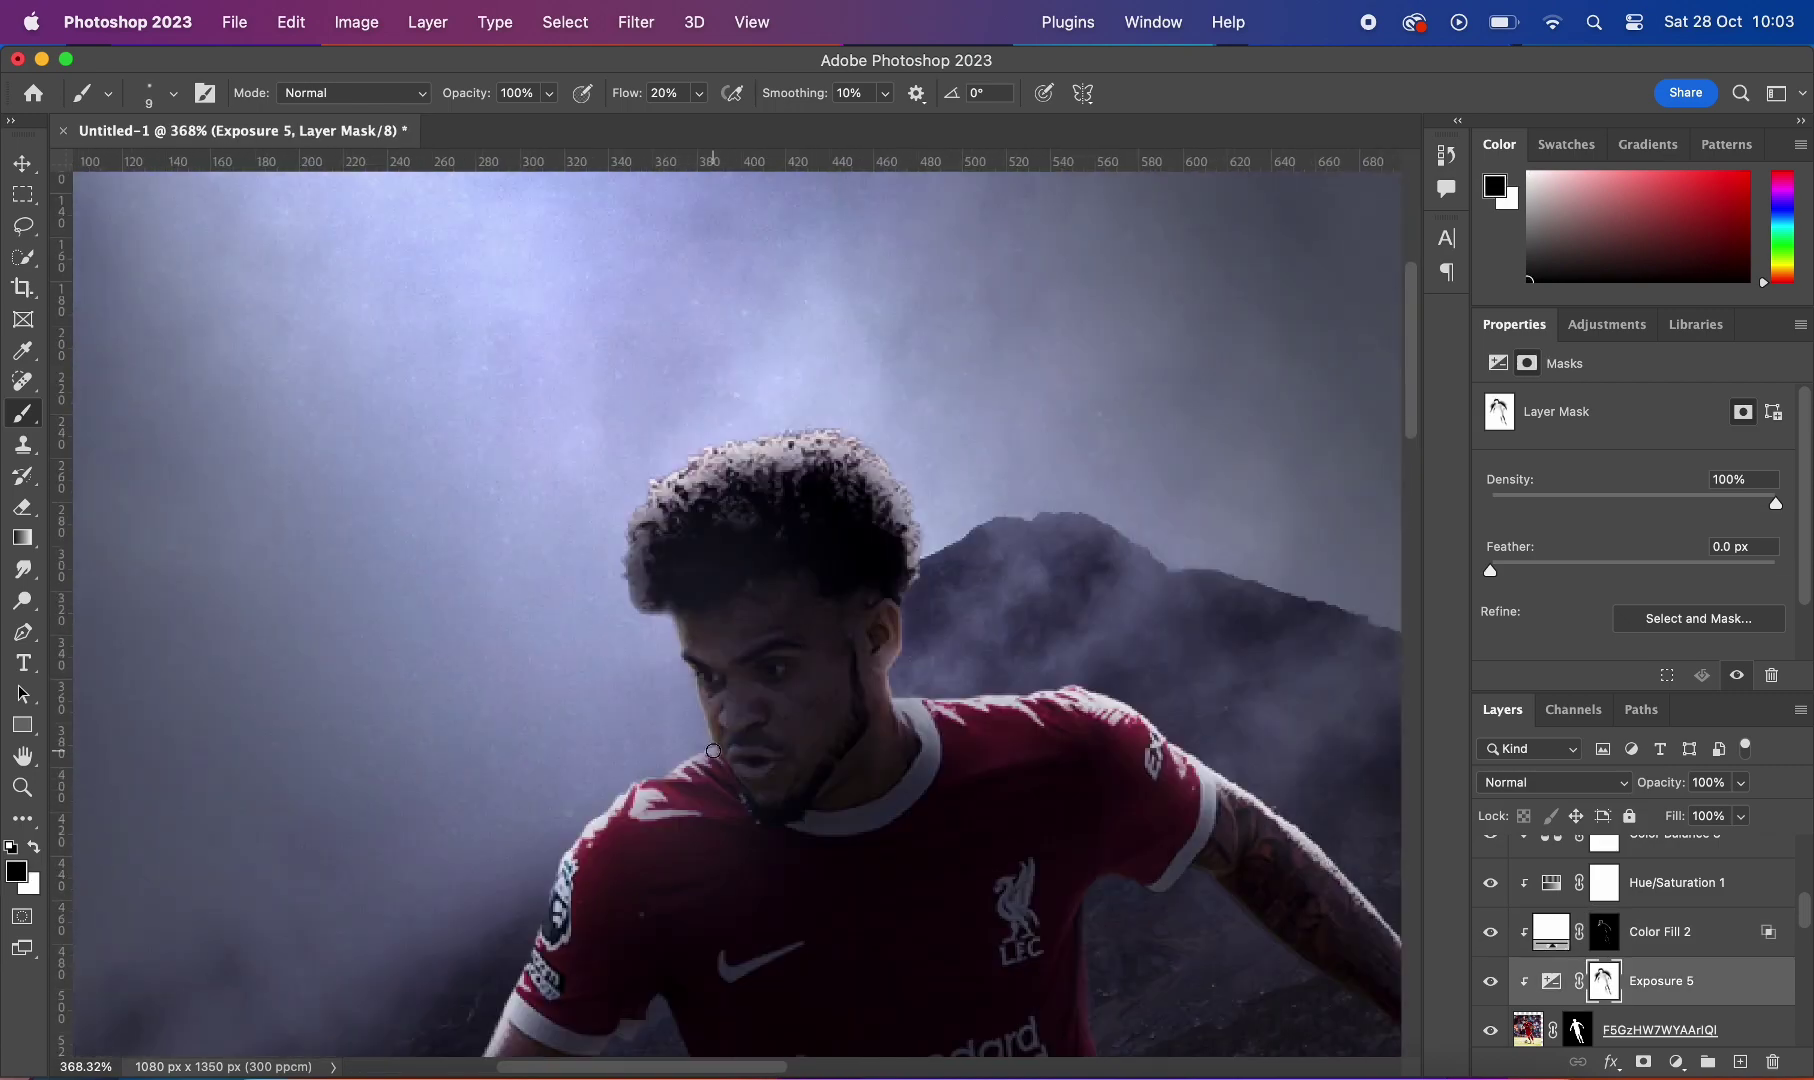
scroll(900, 600, down, 1)
scroll(600, 450, up, 2)
key(bracketleft)
key(bracketleft)
scroll(527, 398, up, 1)
scroll(804, 522, up, 3)
scroll(804, 522, right, 1)
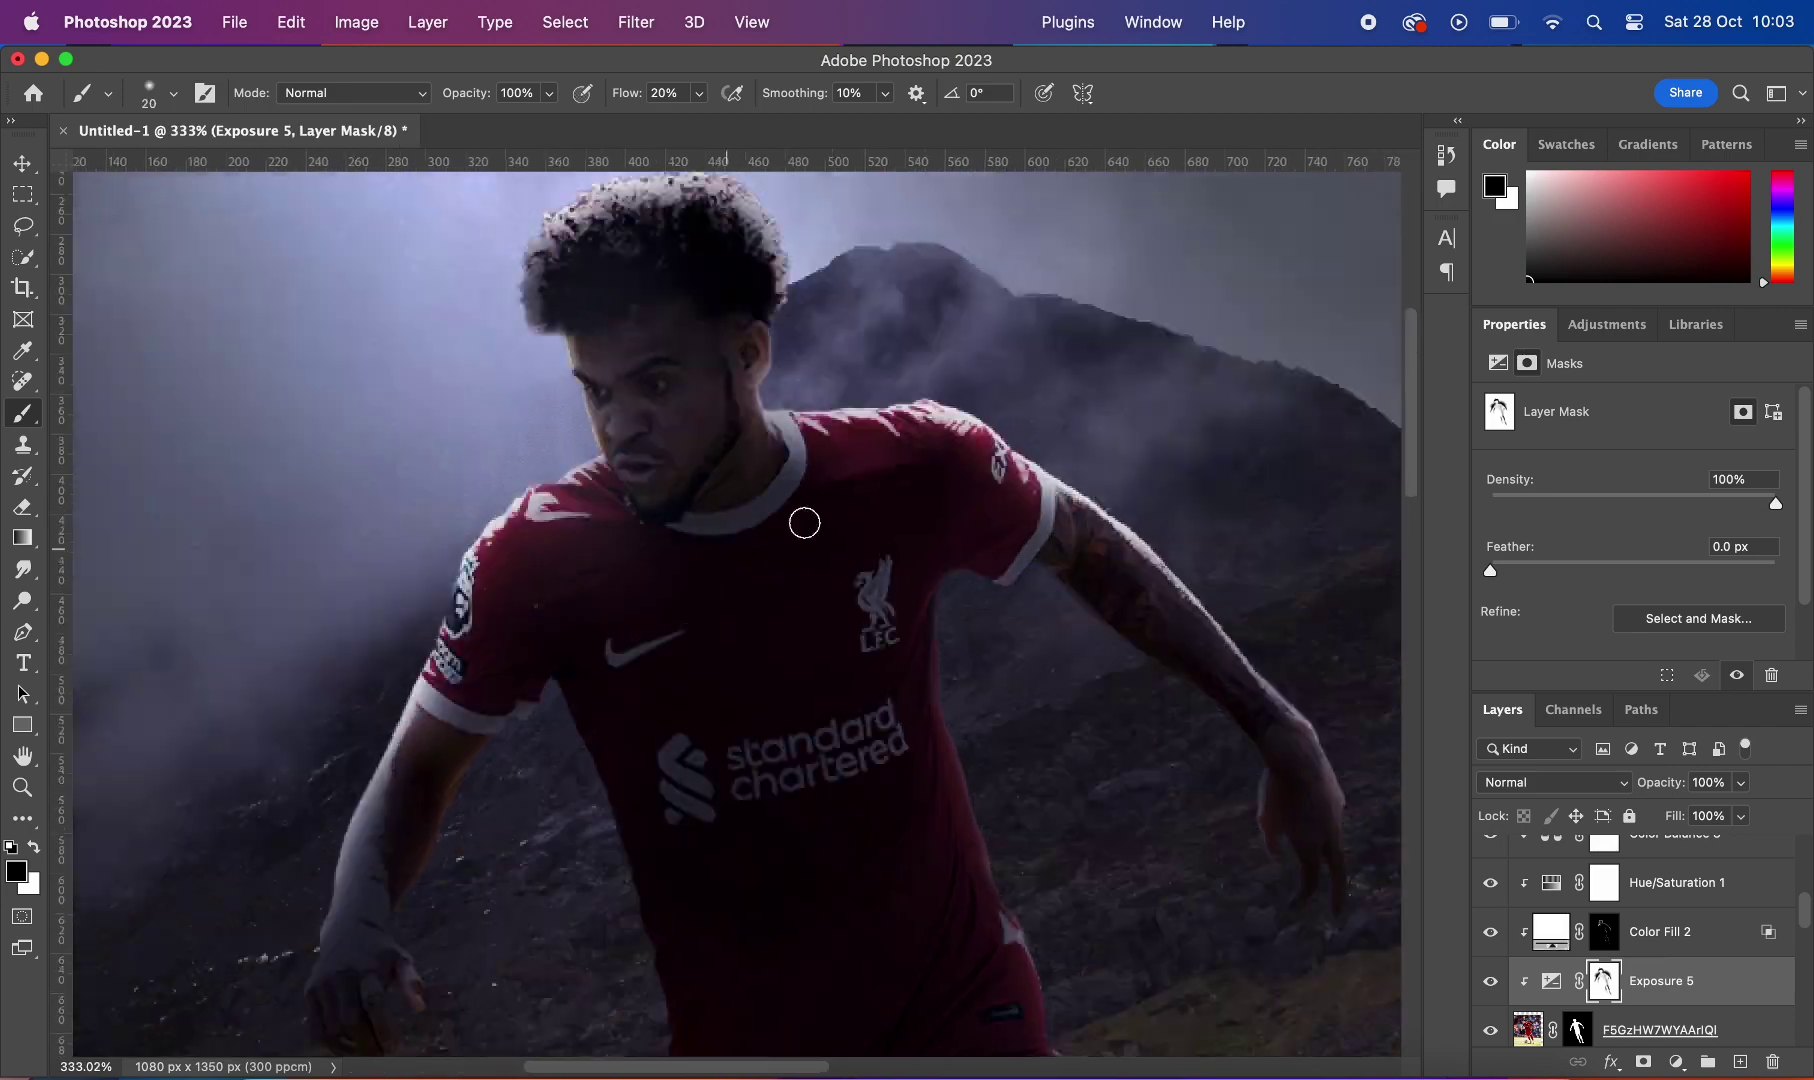
scroll(1089, 489, up, 2)
scroll(890, 370, down, 3)
Step: At 10% flow, brush the Exposure 5 mask over the shoulders and legs with brushes from 80 to 250
key(bracketright)
key(bracketright)
key(bracketright)
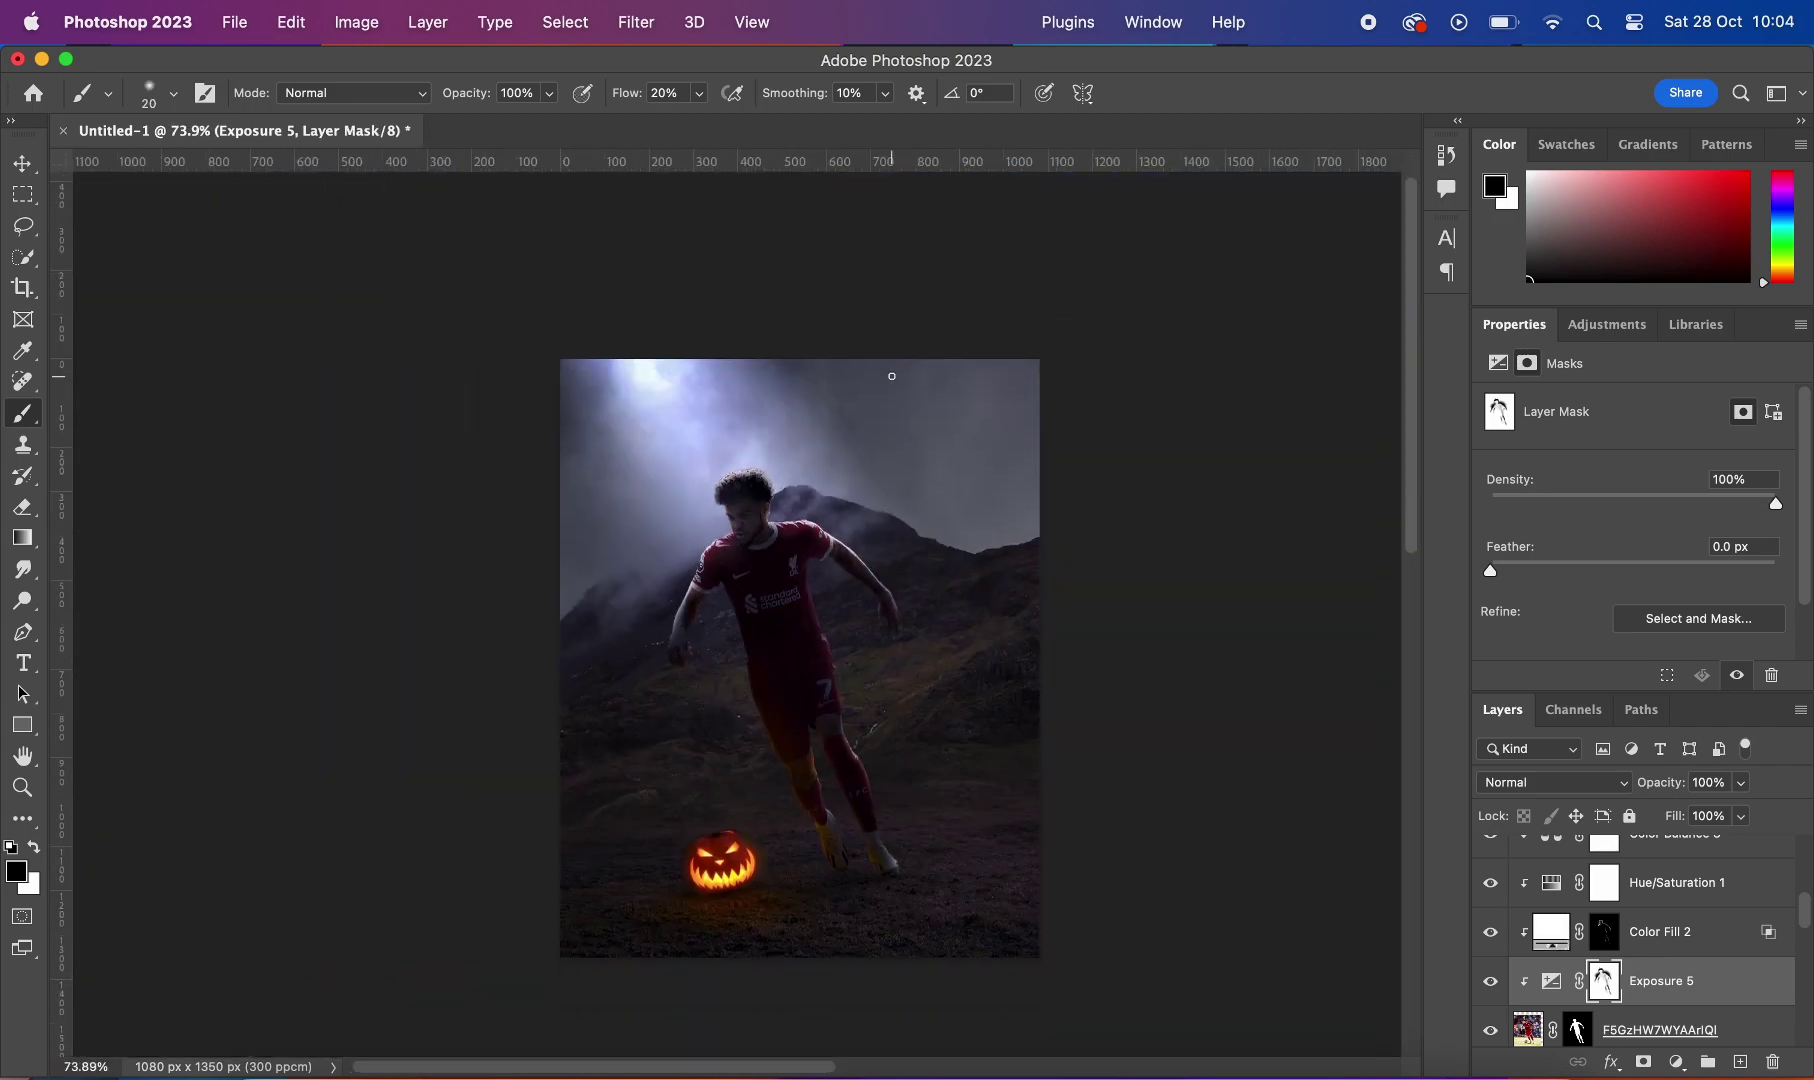
scroll(1020, 440, up, 3)
scroll(1170, 497, down, 3)
scroll(1170, 497, up, 1)
scroll(794, 526, up, 2)
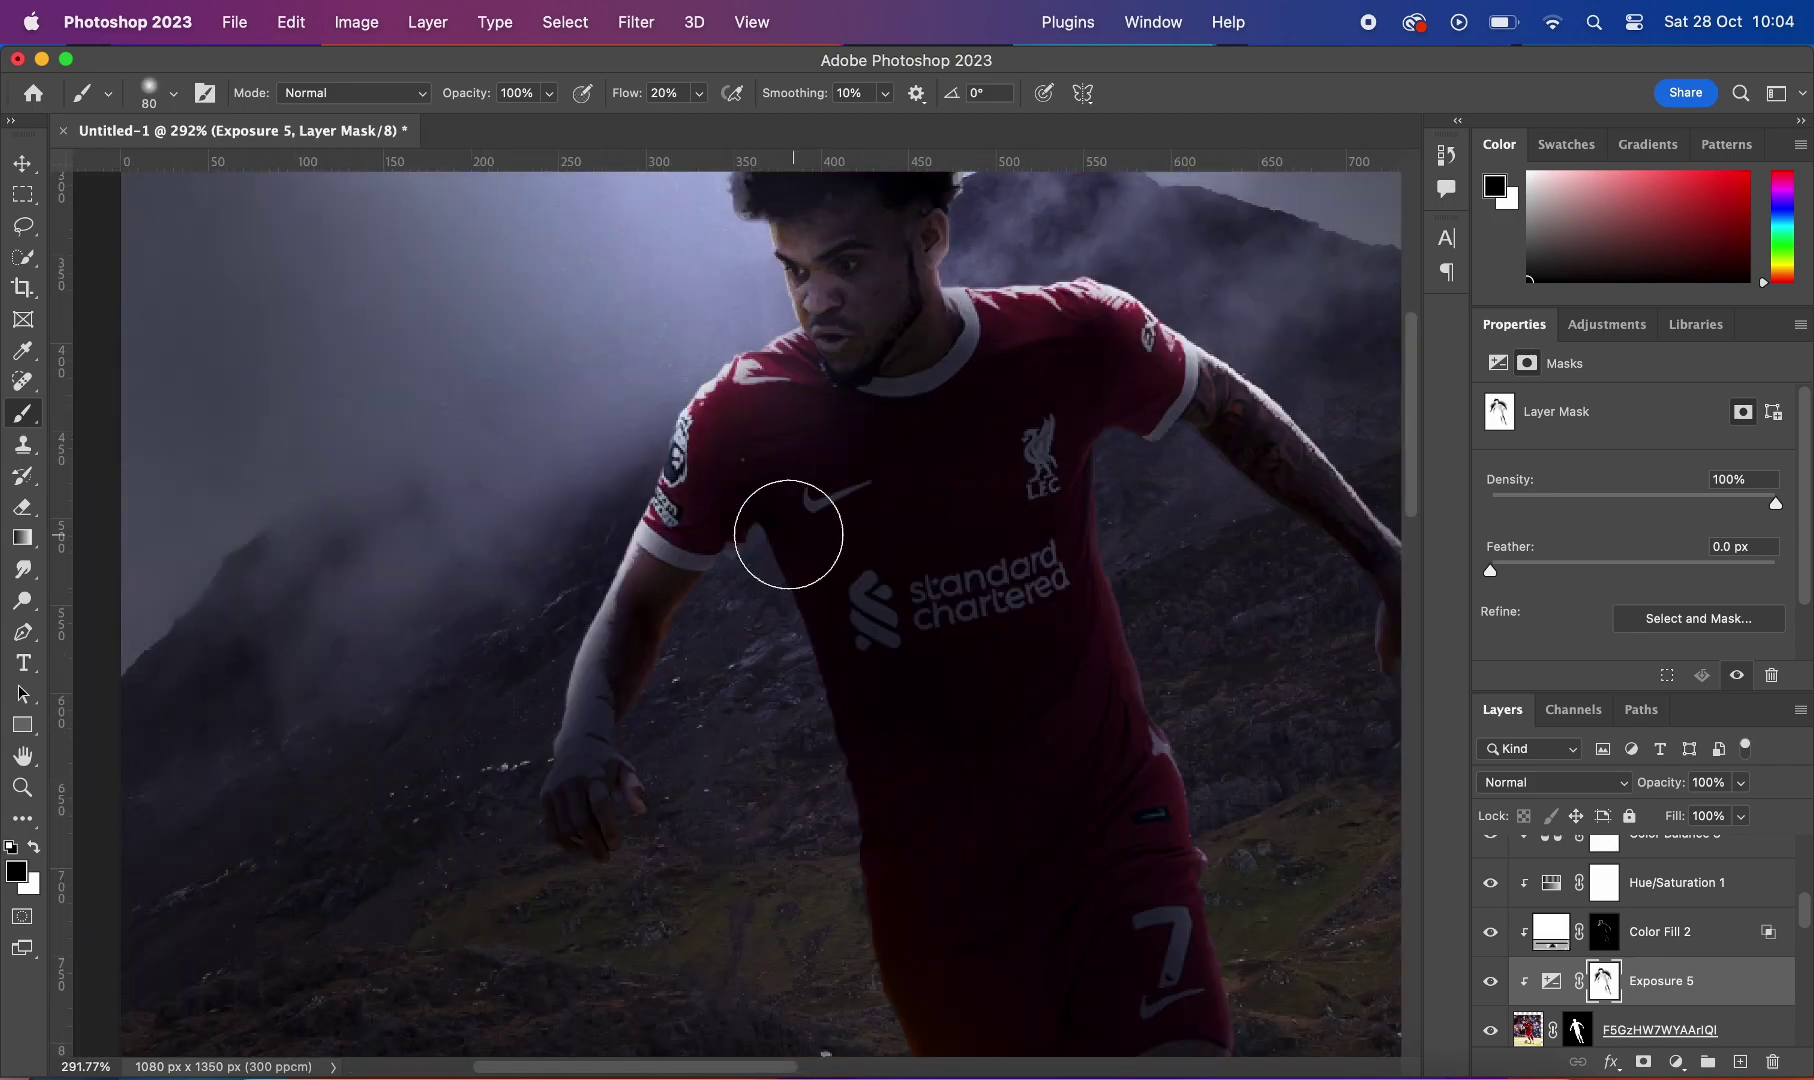
scroll(856, 833, down, 3)
scroll(856, 833, up, 3)
scroll(927, 562, down, 3)
scroll(927, 562, up, 2)
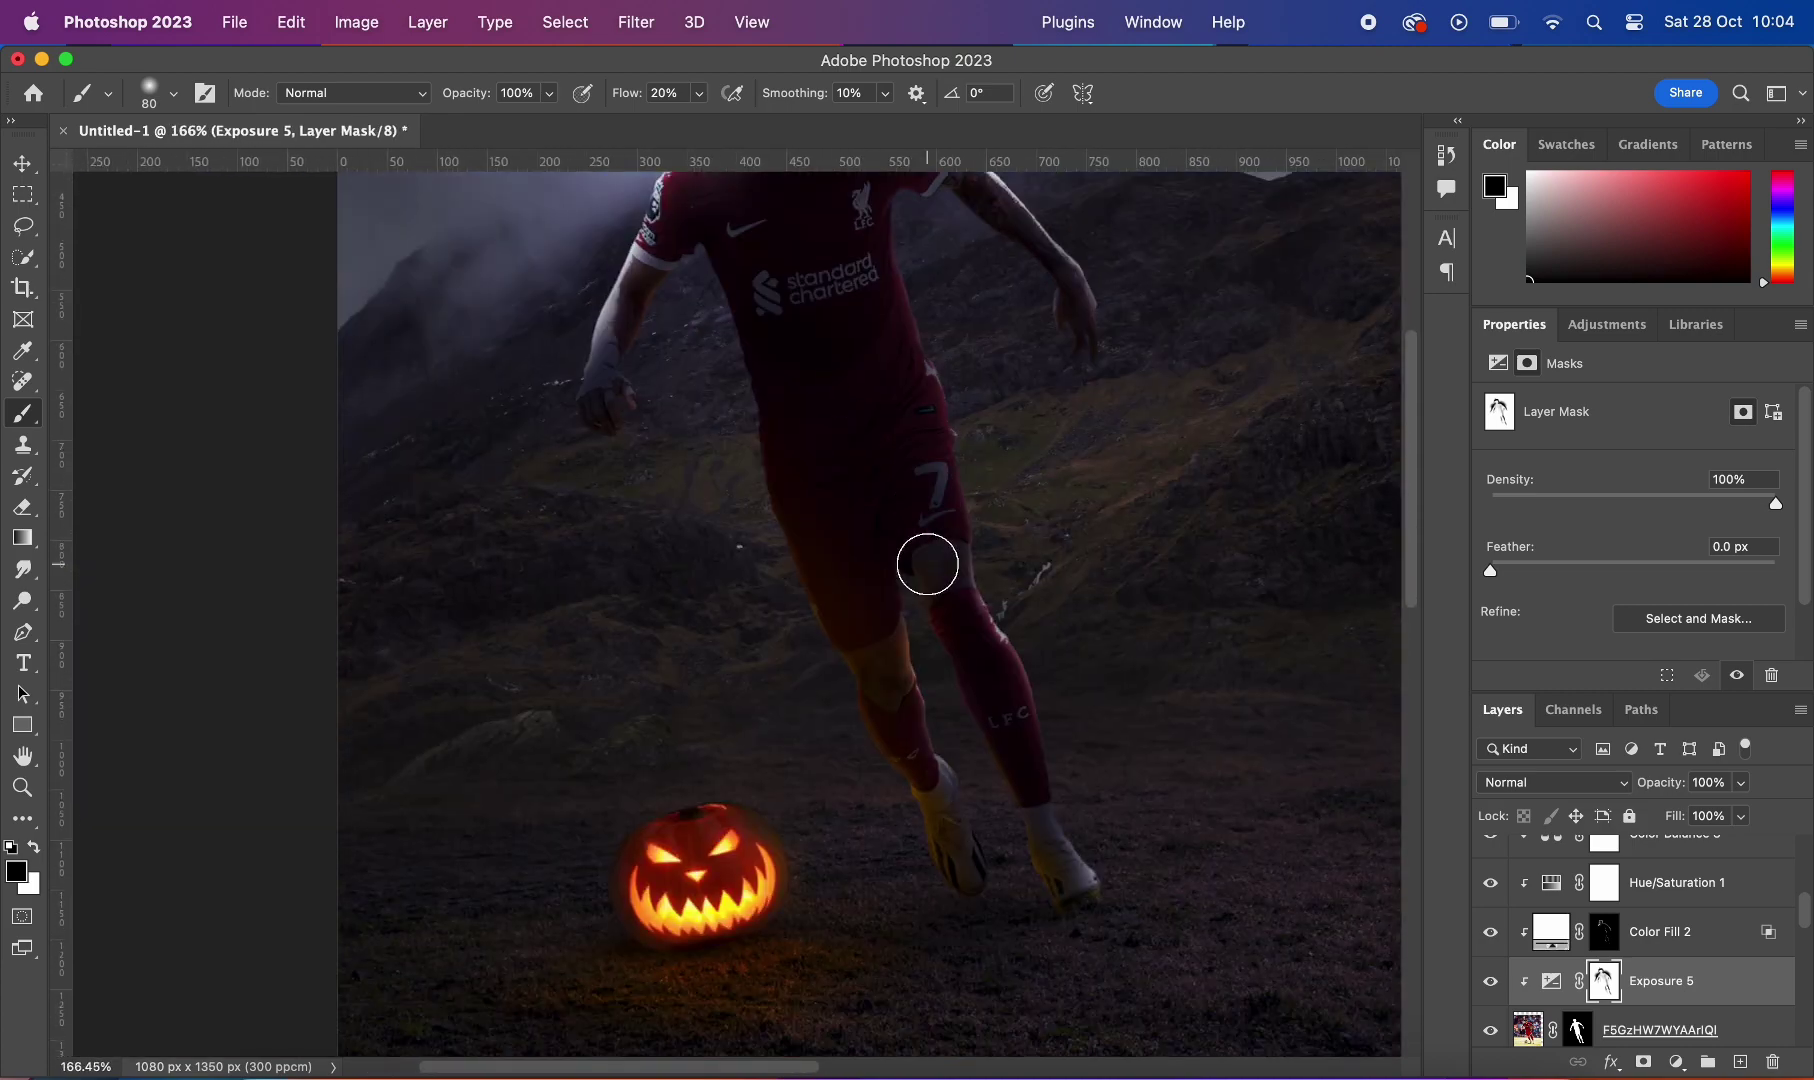
scroll(955, 897, down, 1)
key(bracketleft)
key(bracketleft)
key(bracketleft)
drag(628, 95, 622, 95)
scroll(734, 890, up, 2)
scroll(692, 229, down, 2)
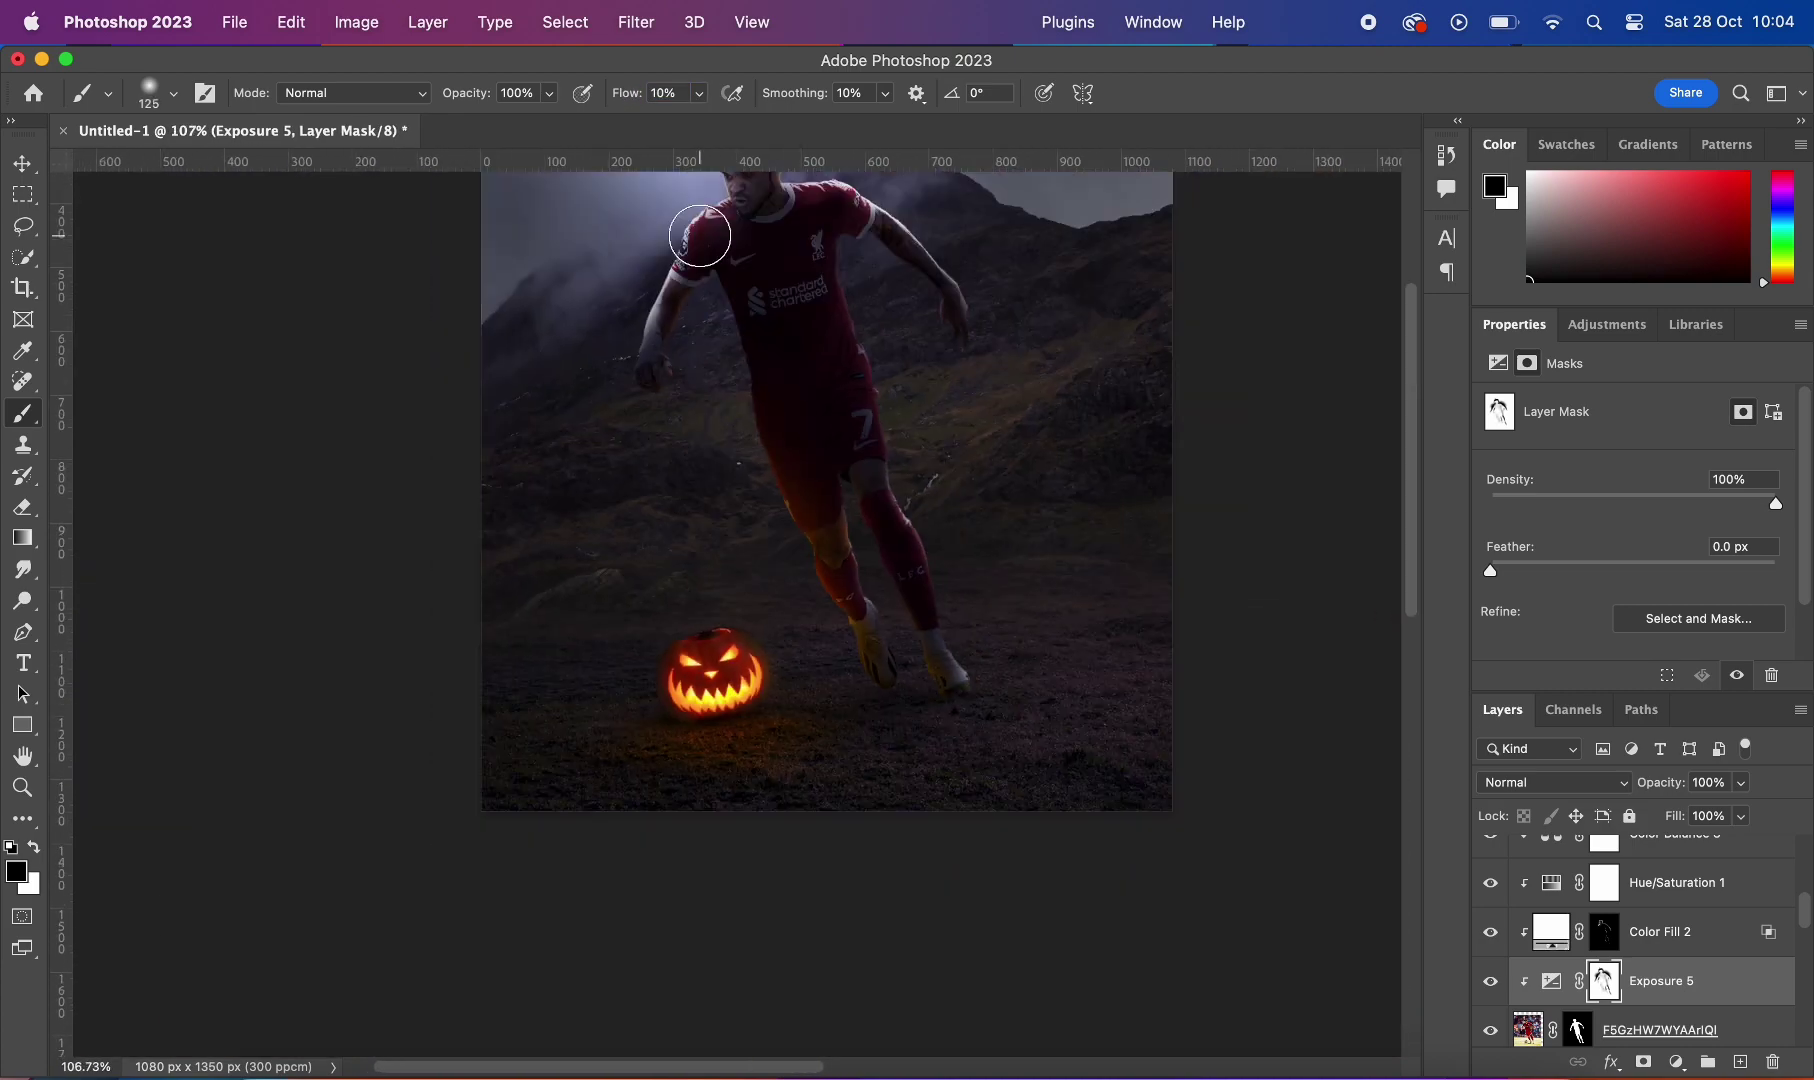
key(bracketright)
key(bracketright)
key(bracketright)
scroll(1017, 645, up, 2)
scroll(1000, 590, down, 1)
scroll(1113, 721, down, 3)
key(bracketleft)
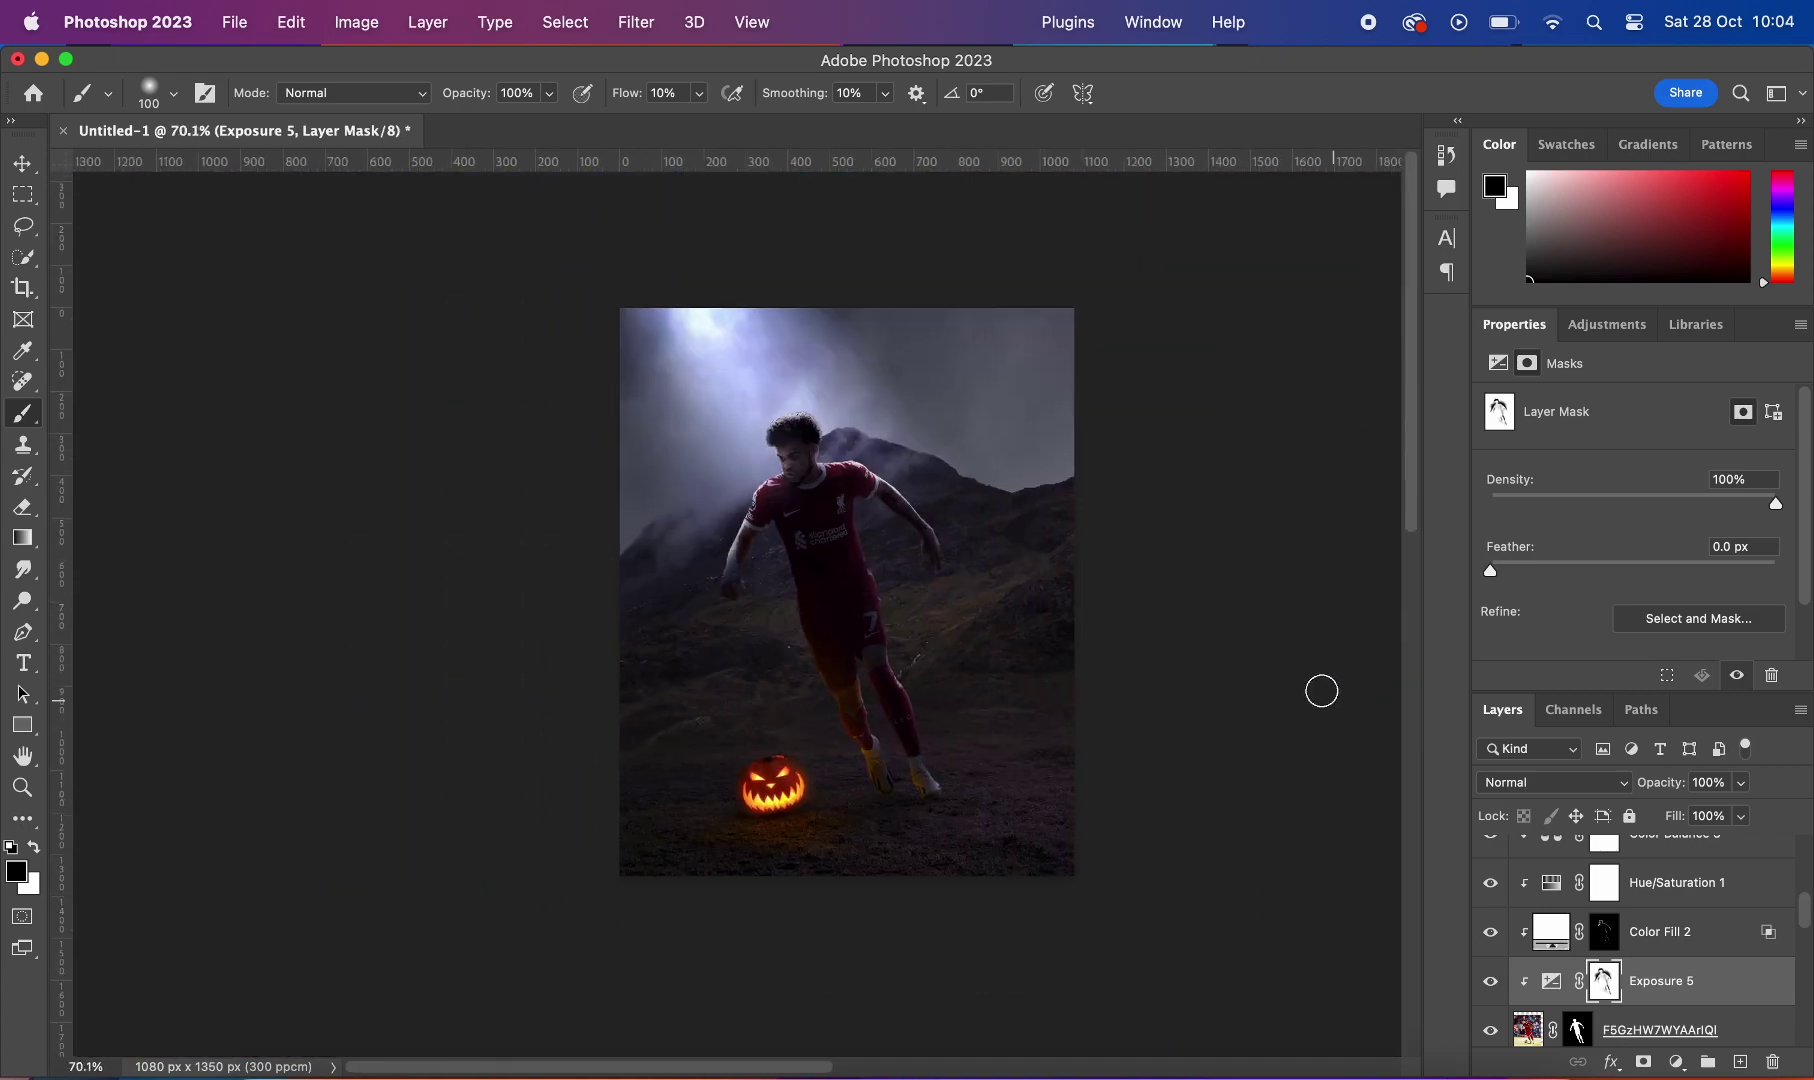
scroll(879, 531, up, 2)
key(bracketright)
key(bracketright)
scroll(1110, 615, down, 3)
key(bracketright)
key(bracketright)
key(bracketright)
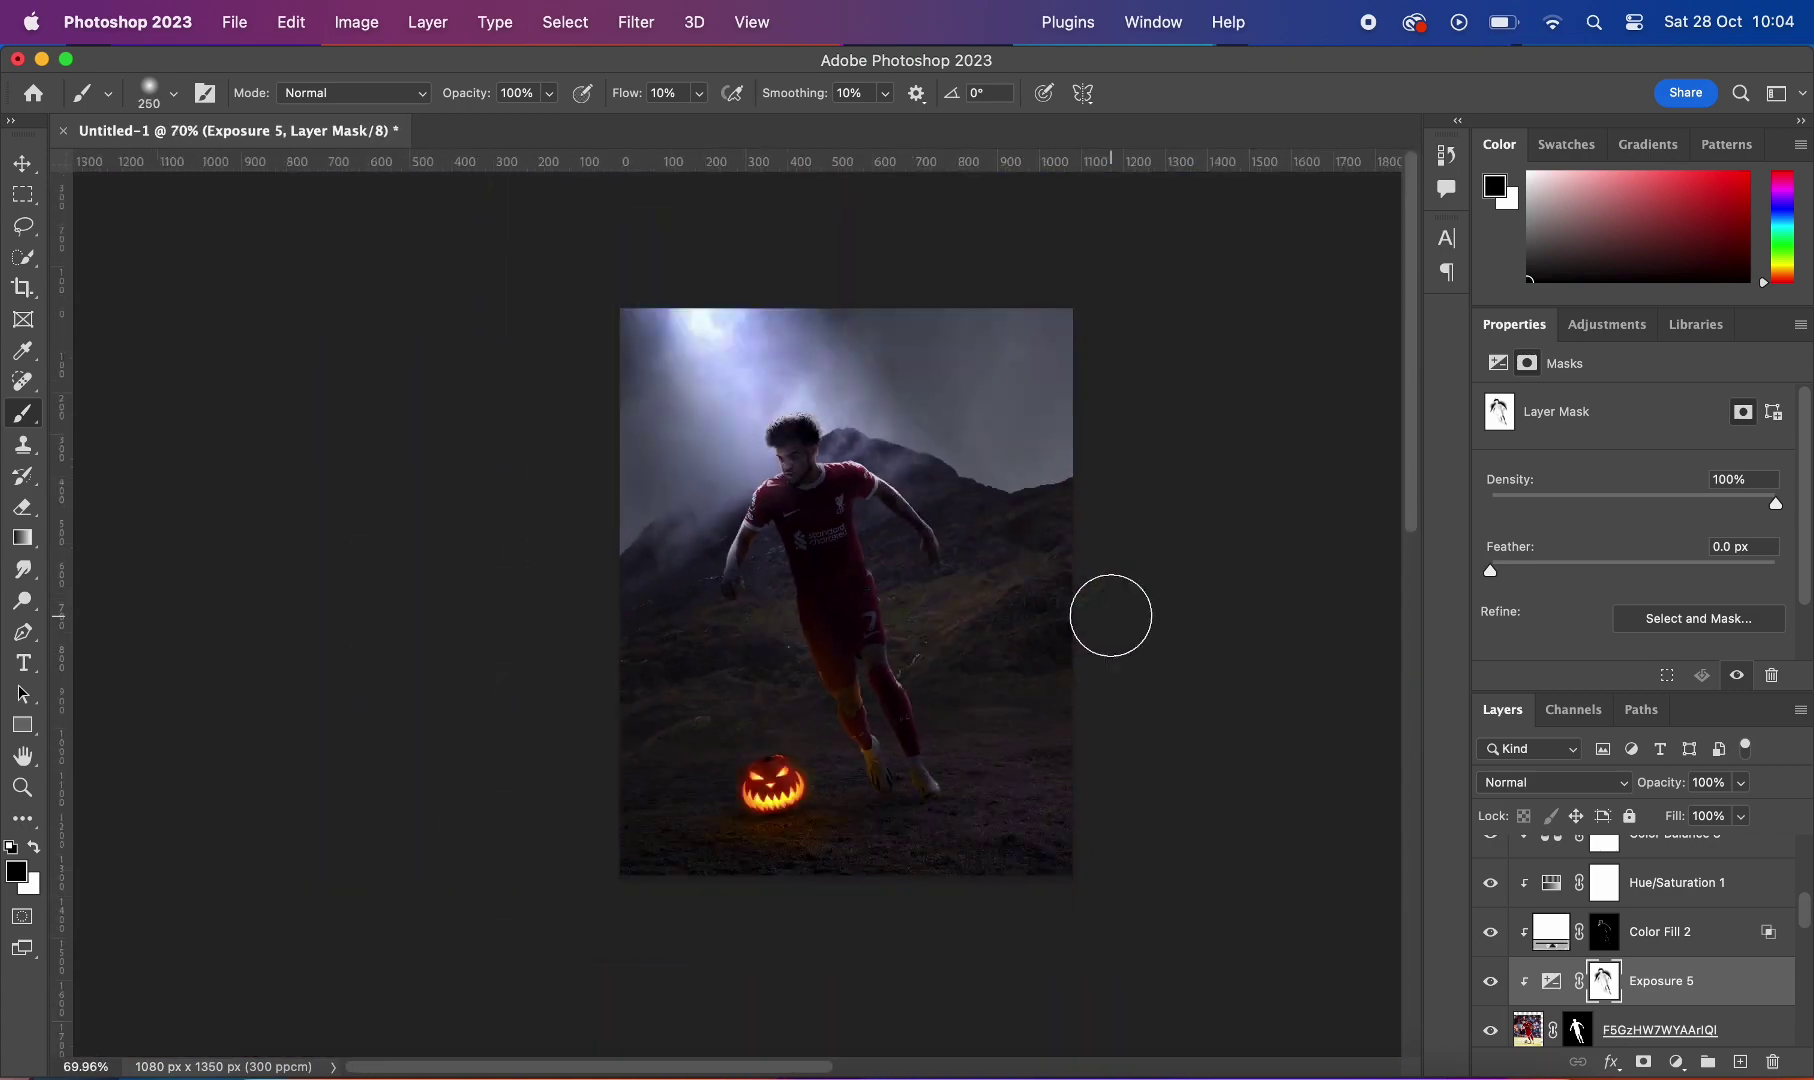
scroll(1127, 714, up, 1)
scroll(1127, 714, up, 2)
scroll(599, 296, up, 4)
scroll(600, 400, down, 5)
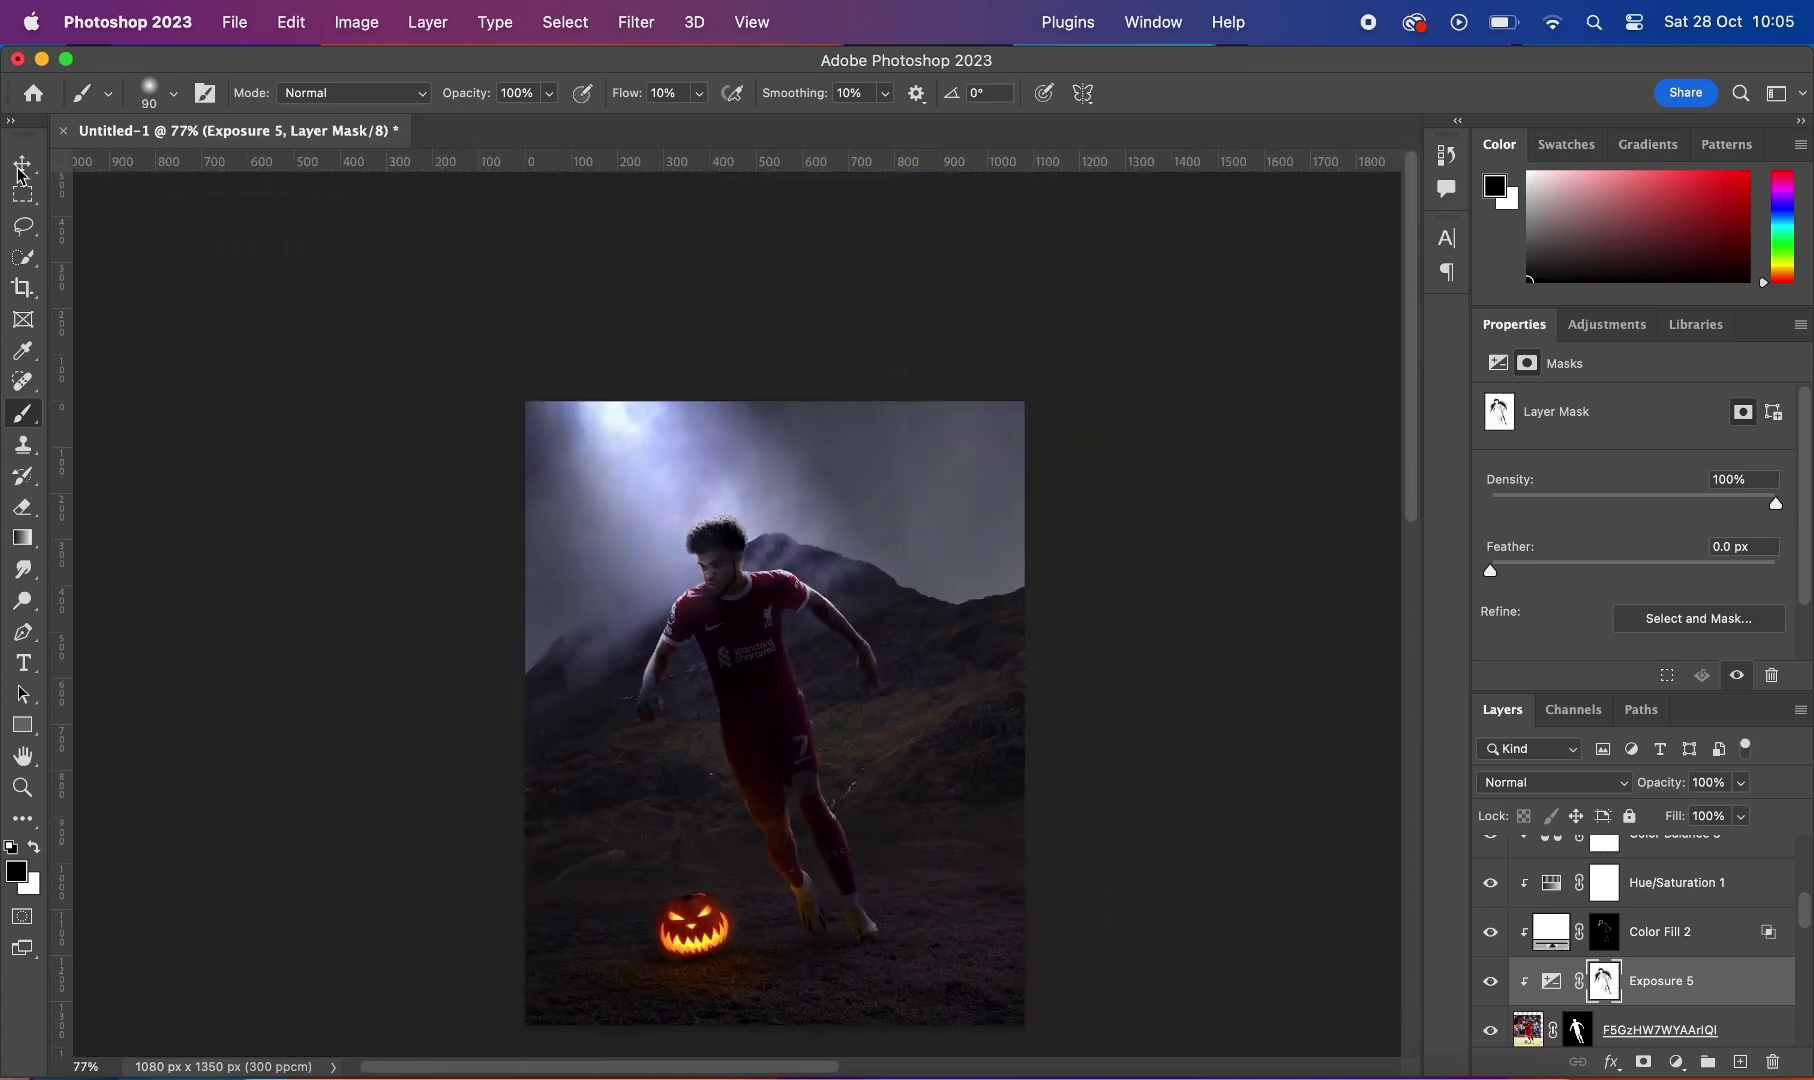
scroll(598, 473, up, 1)
key(v)
click(598, 473)
scroll(598, 473, down, 1)
scroll(598, 473, up, 2)
Step: Search Google for 'tombstone png' and preview the stone cross tombstone image
key(super+Tab)
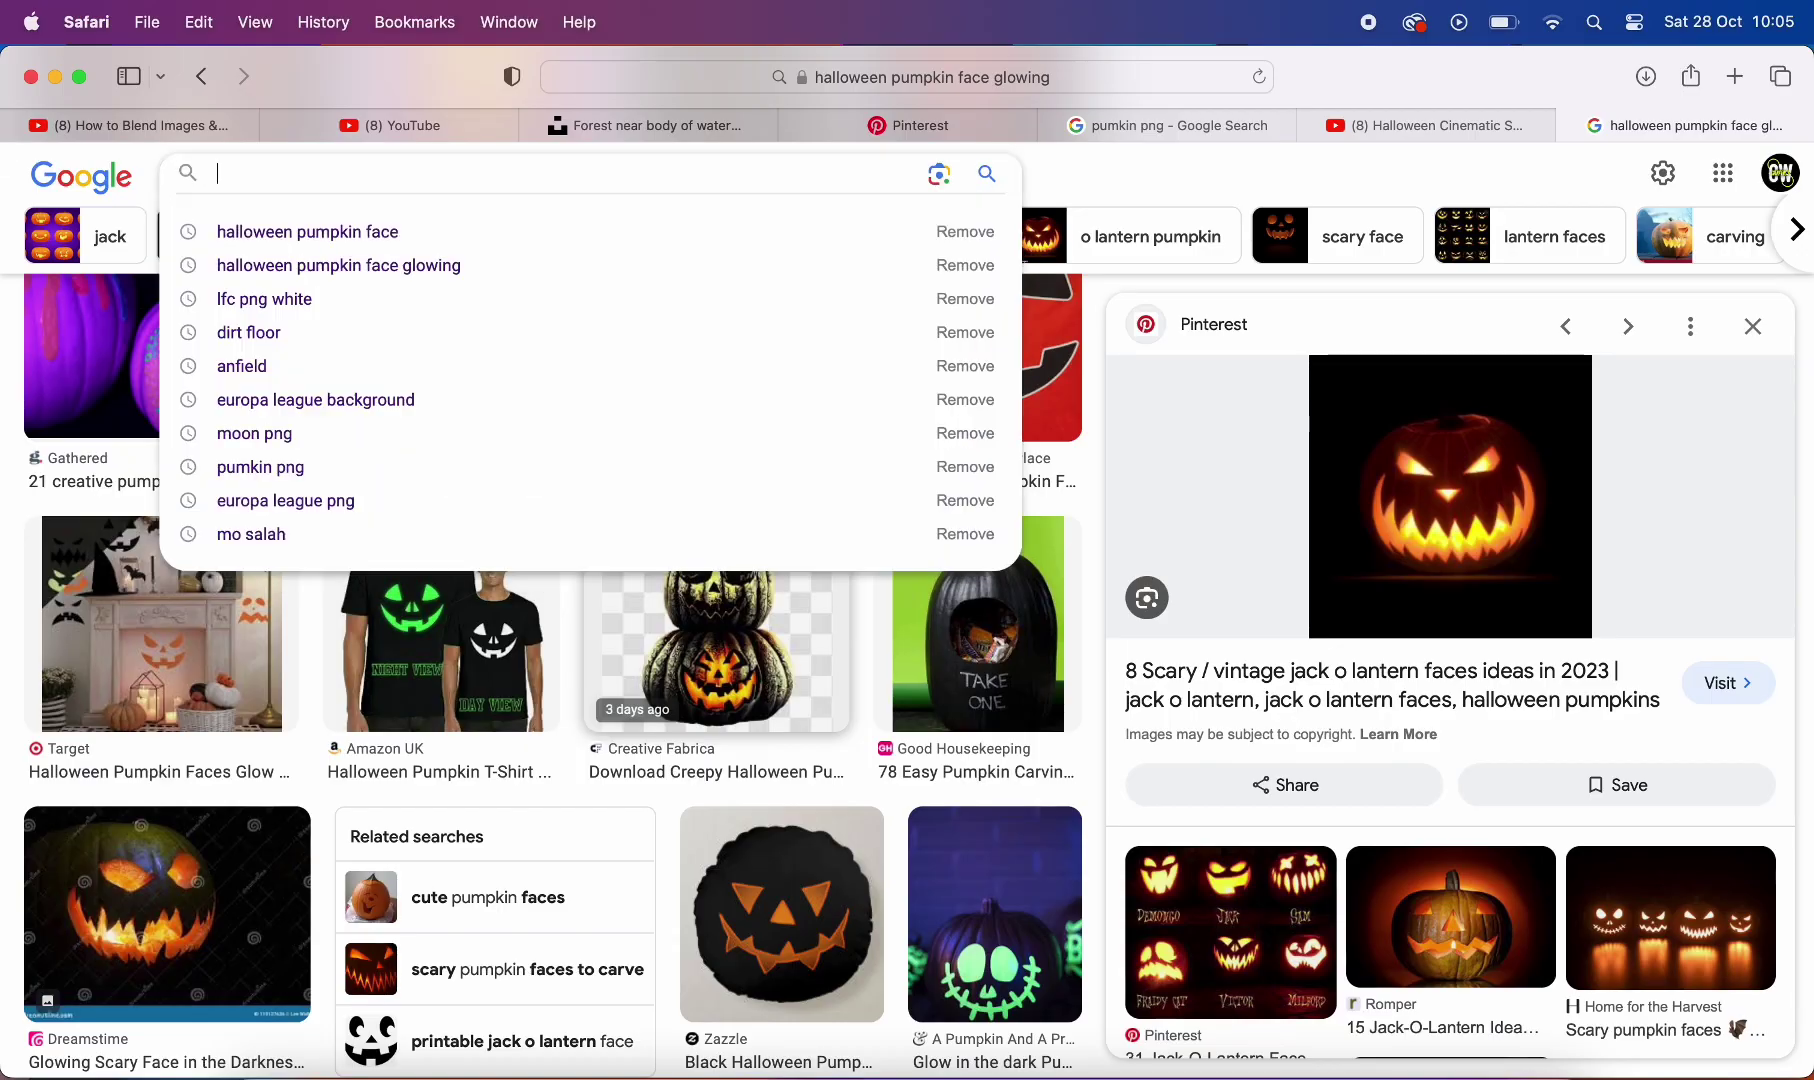
text(tombstone png)
key(Return)
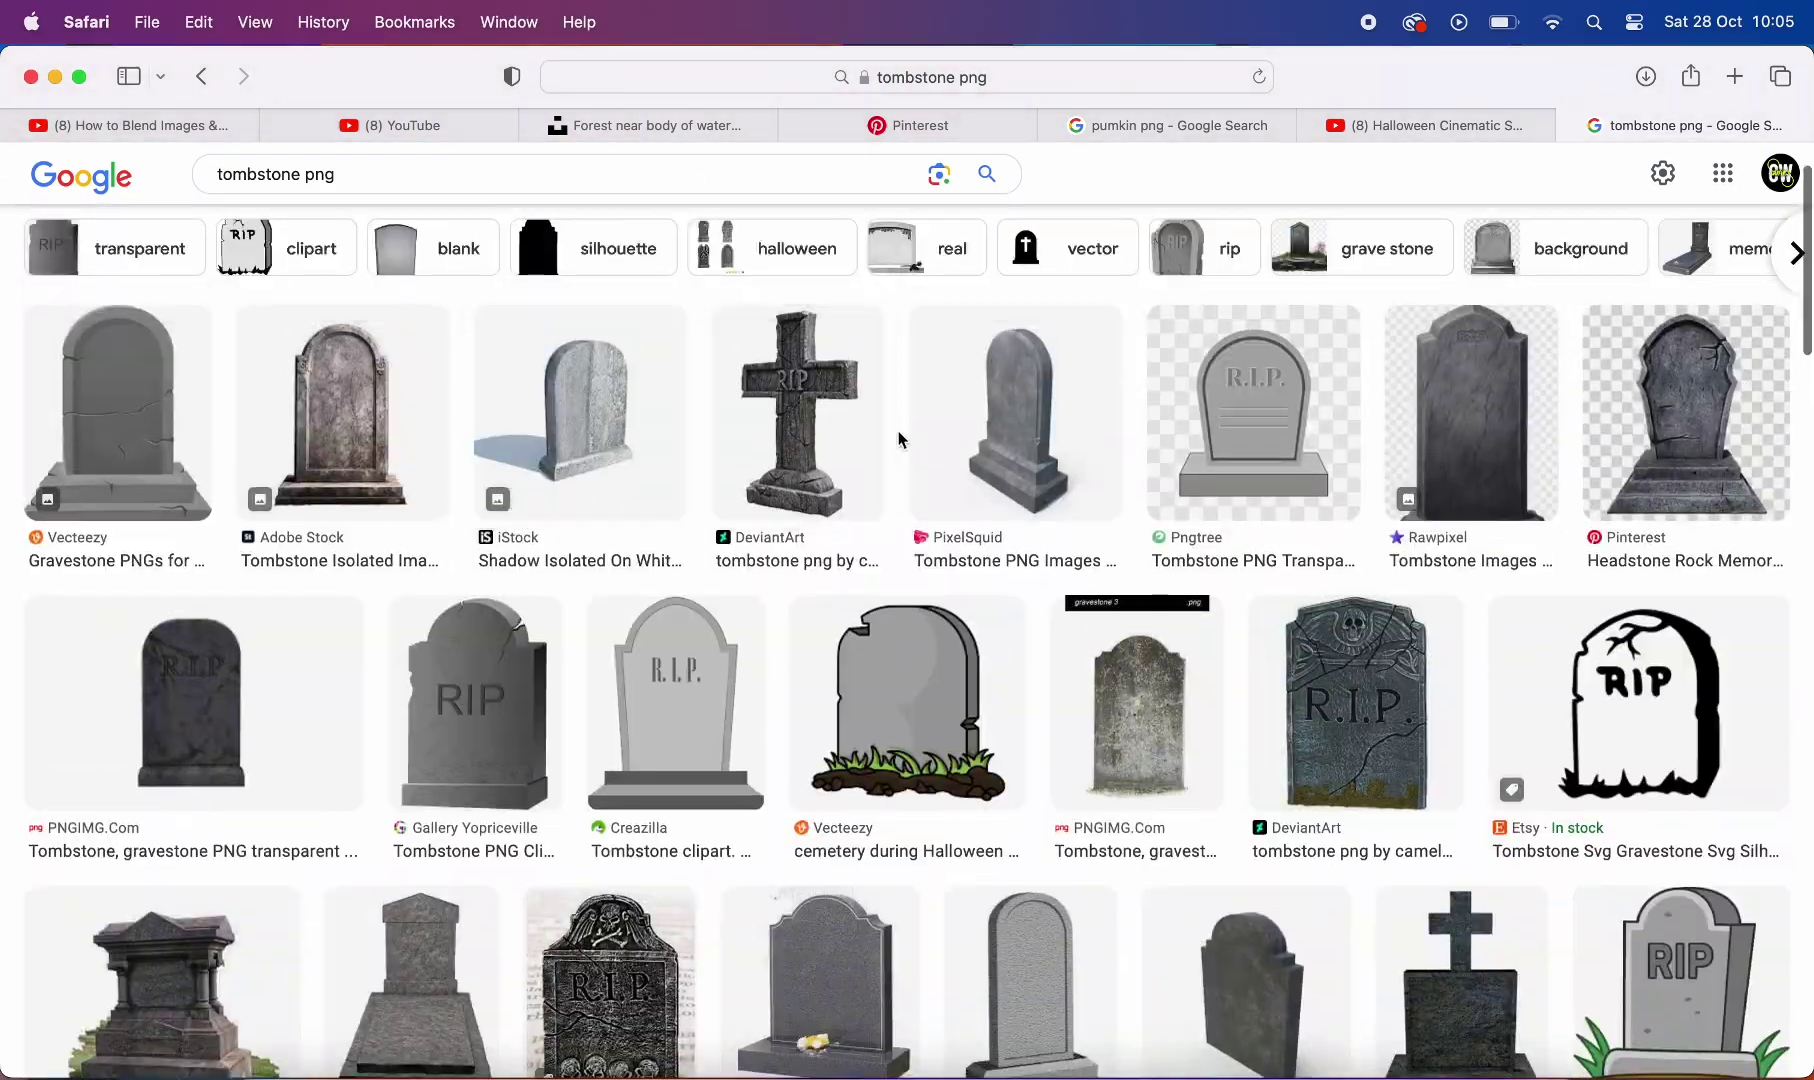
click(800, 420)
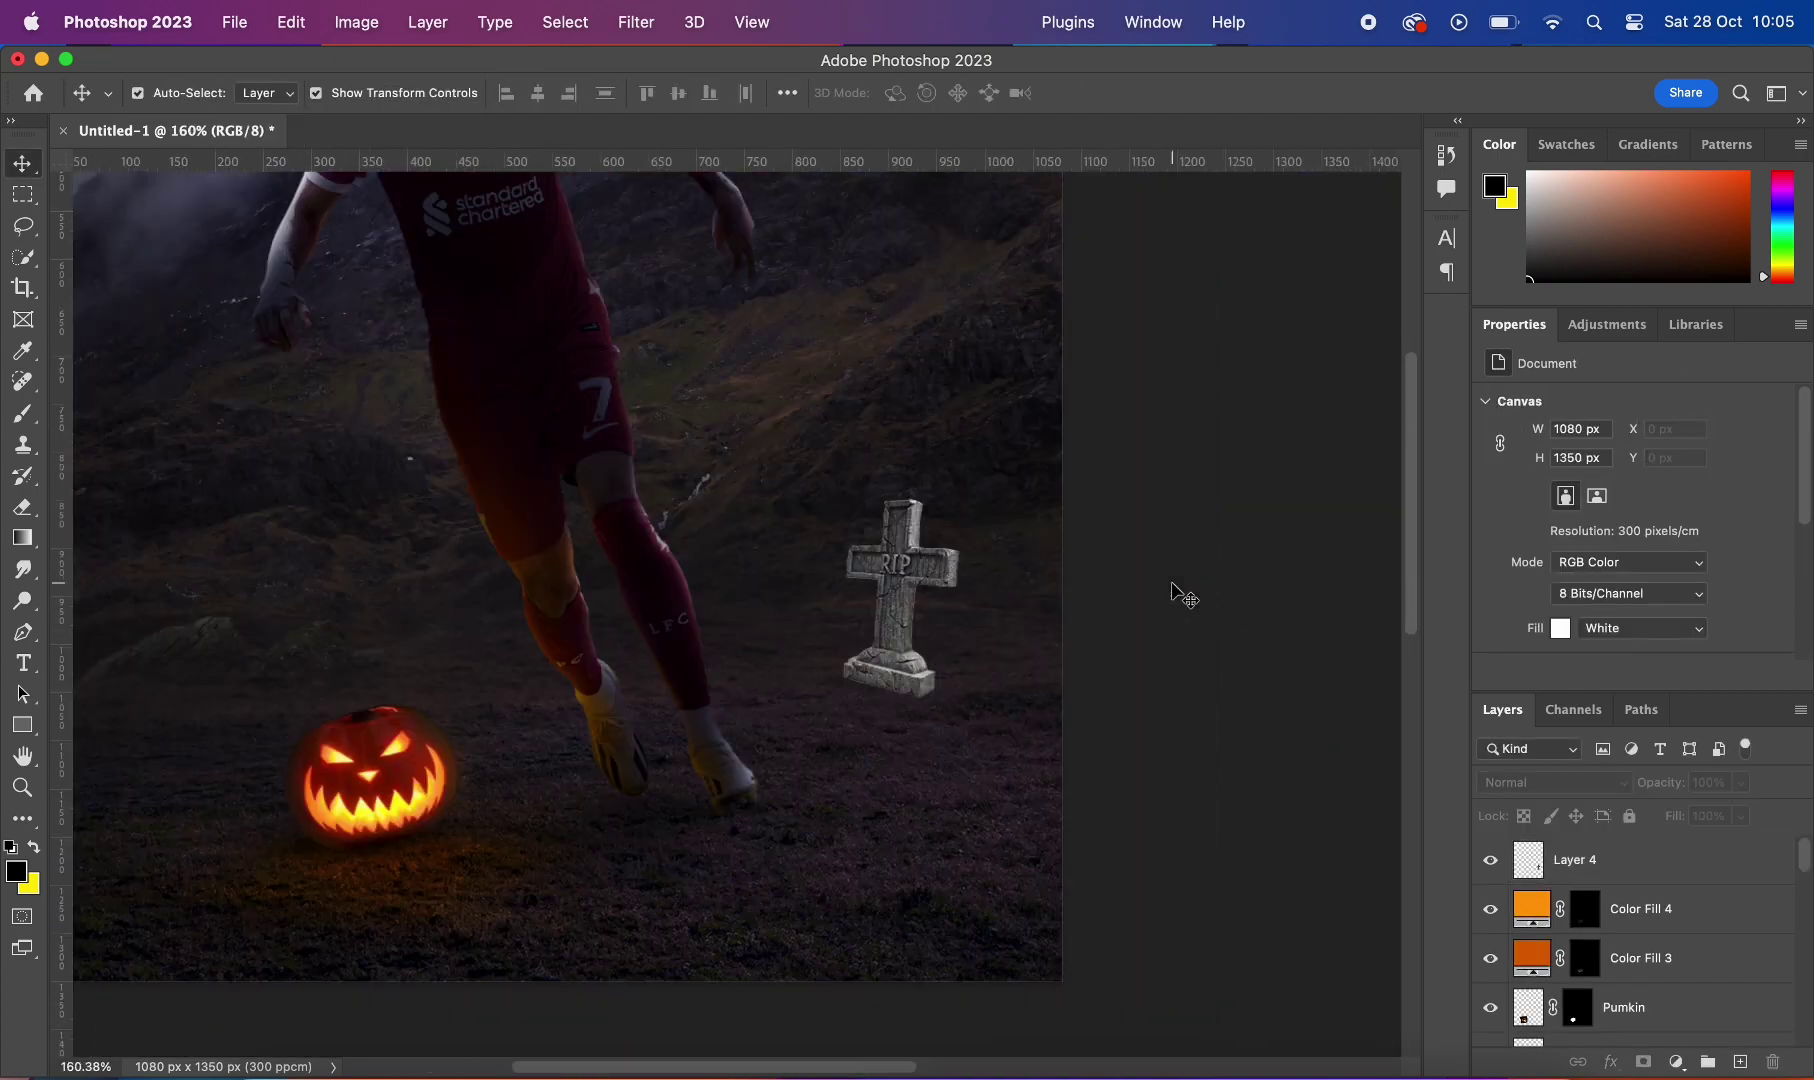
Step: Add Color Balance and Exposure adjustment layers clipped to the tombstone
click(1676, 1062)
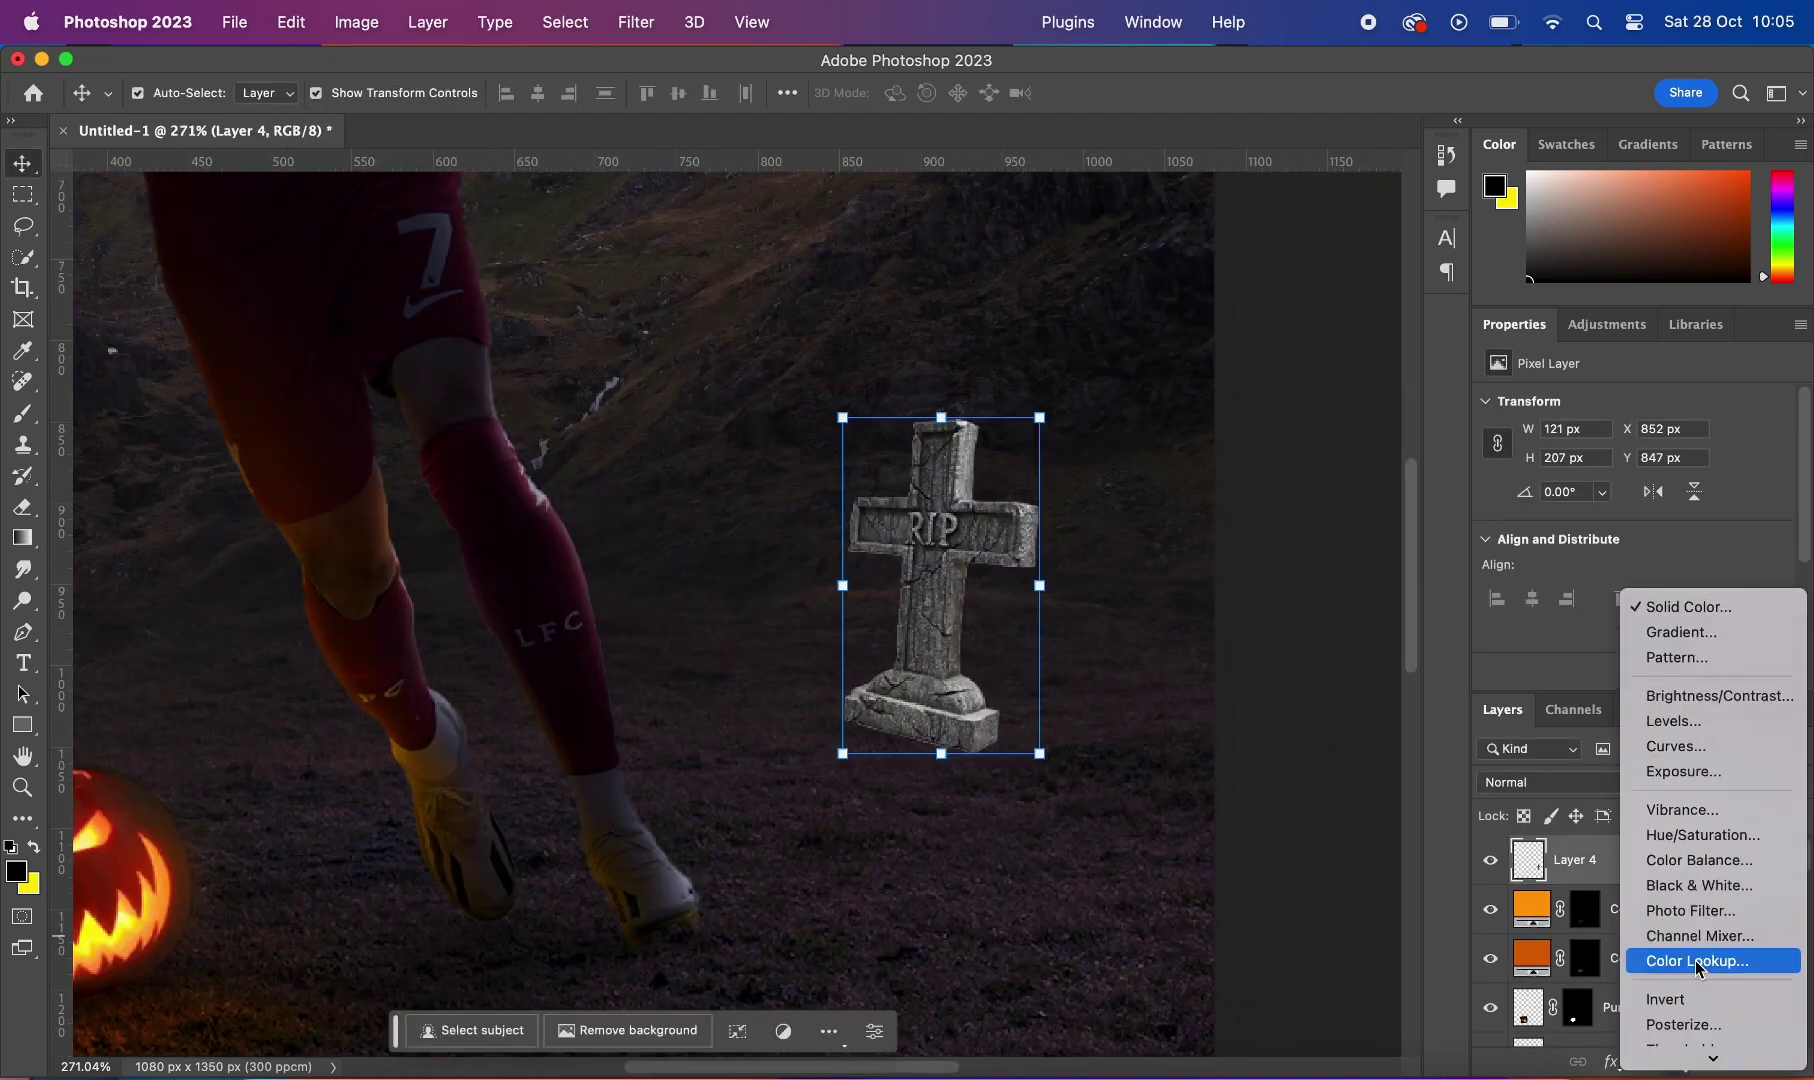
click(1680, 728)
click(1680, 873)
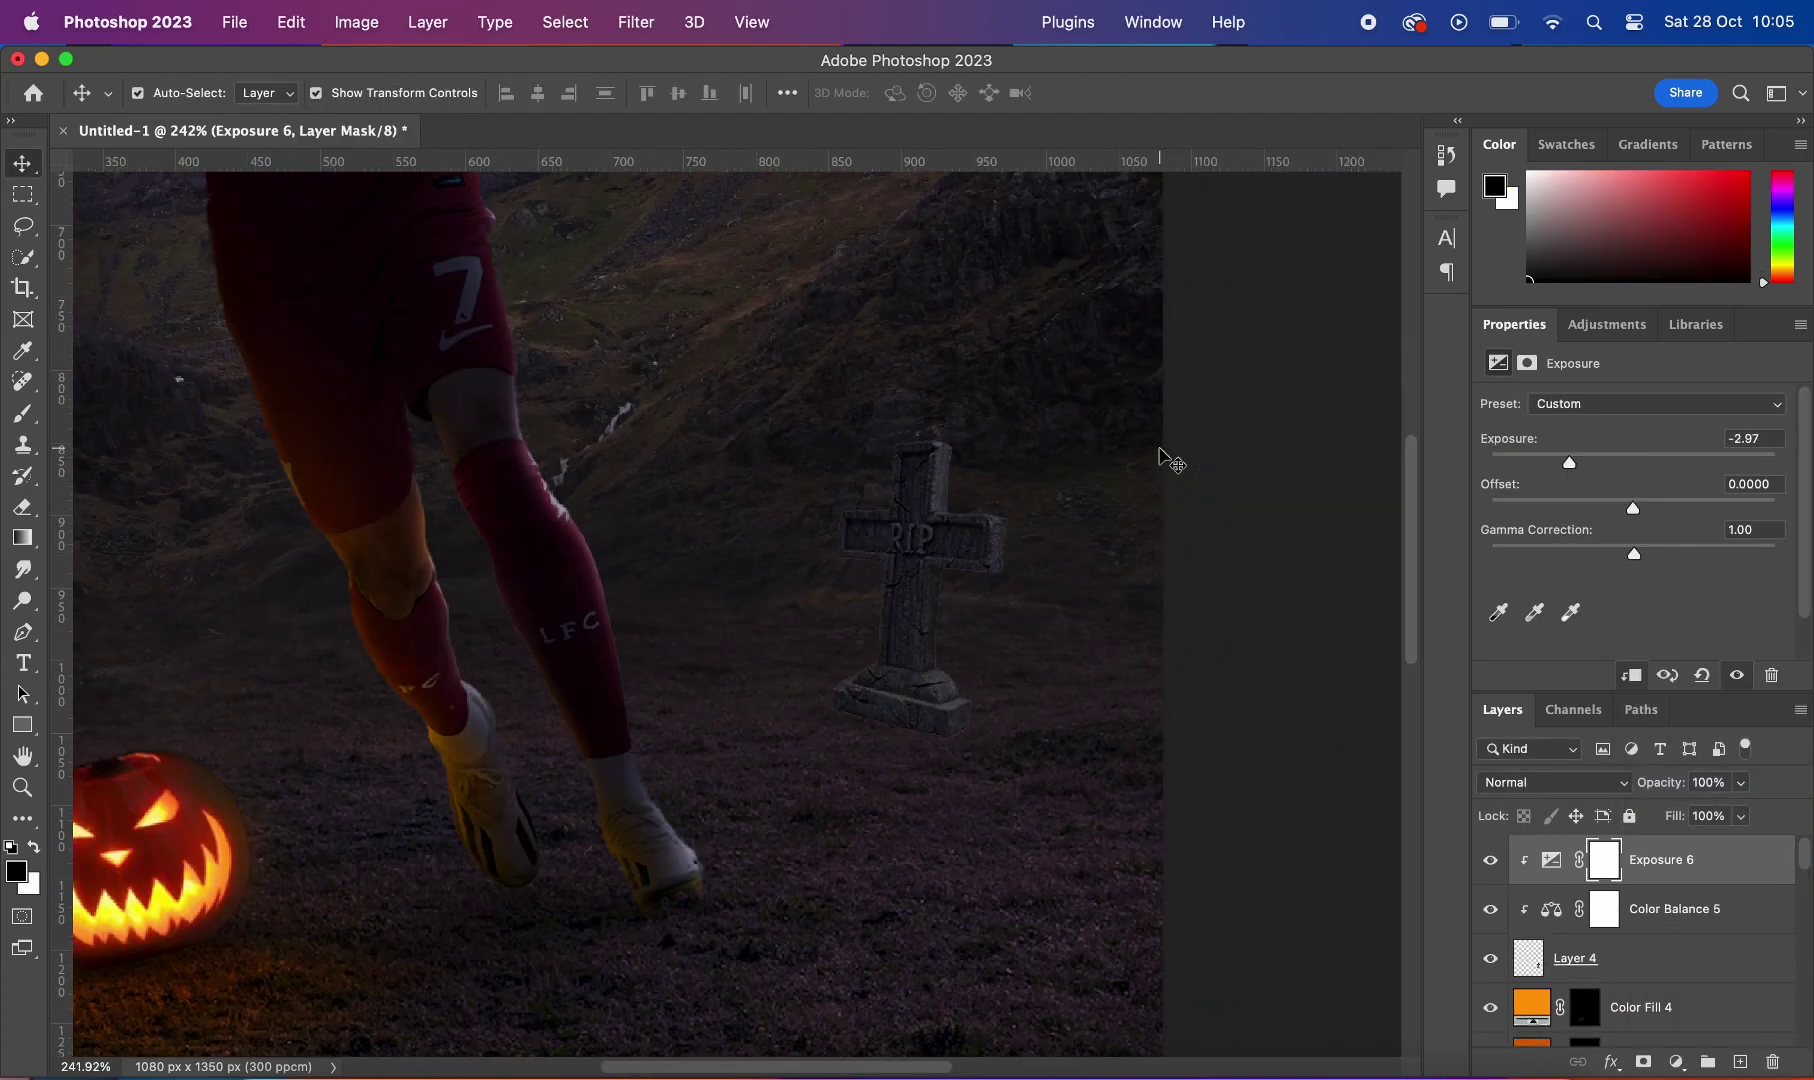
click(1688, 906)
scroll(900, 700, down, 5)
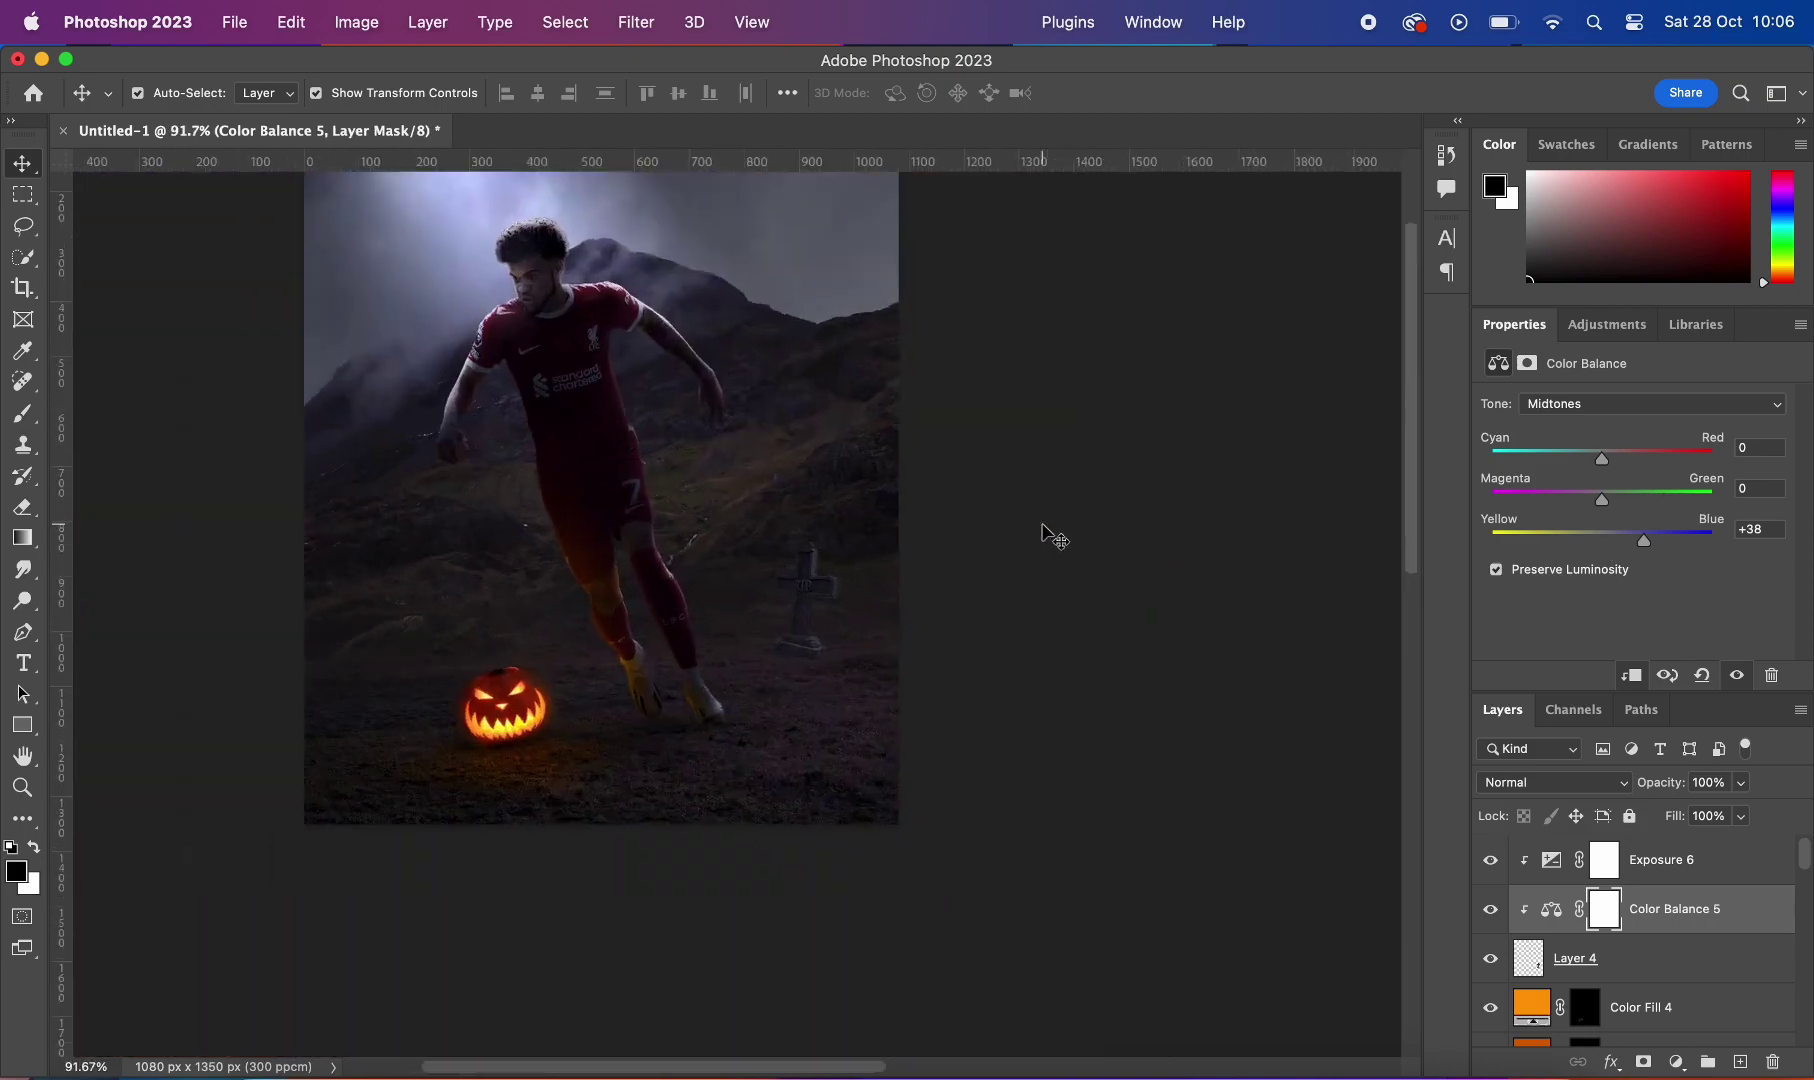
scroll(900, 700, up, 10)
Step: Add a layer mask to the tombstone layer and brush its base into the ground
click(1575, 958)
click(1643, 1062)
key(b)
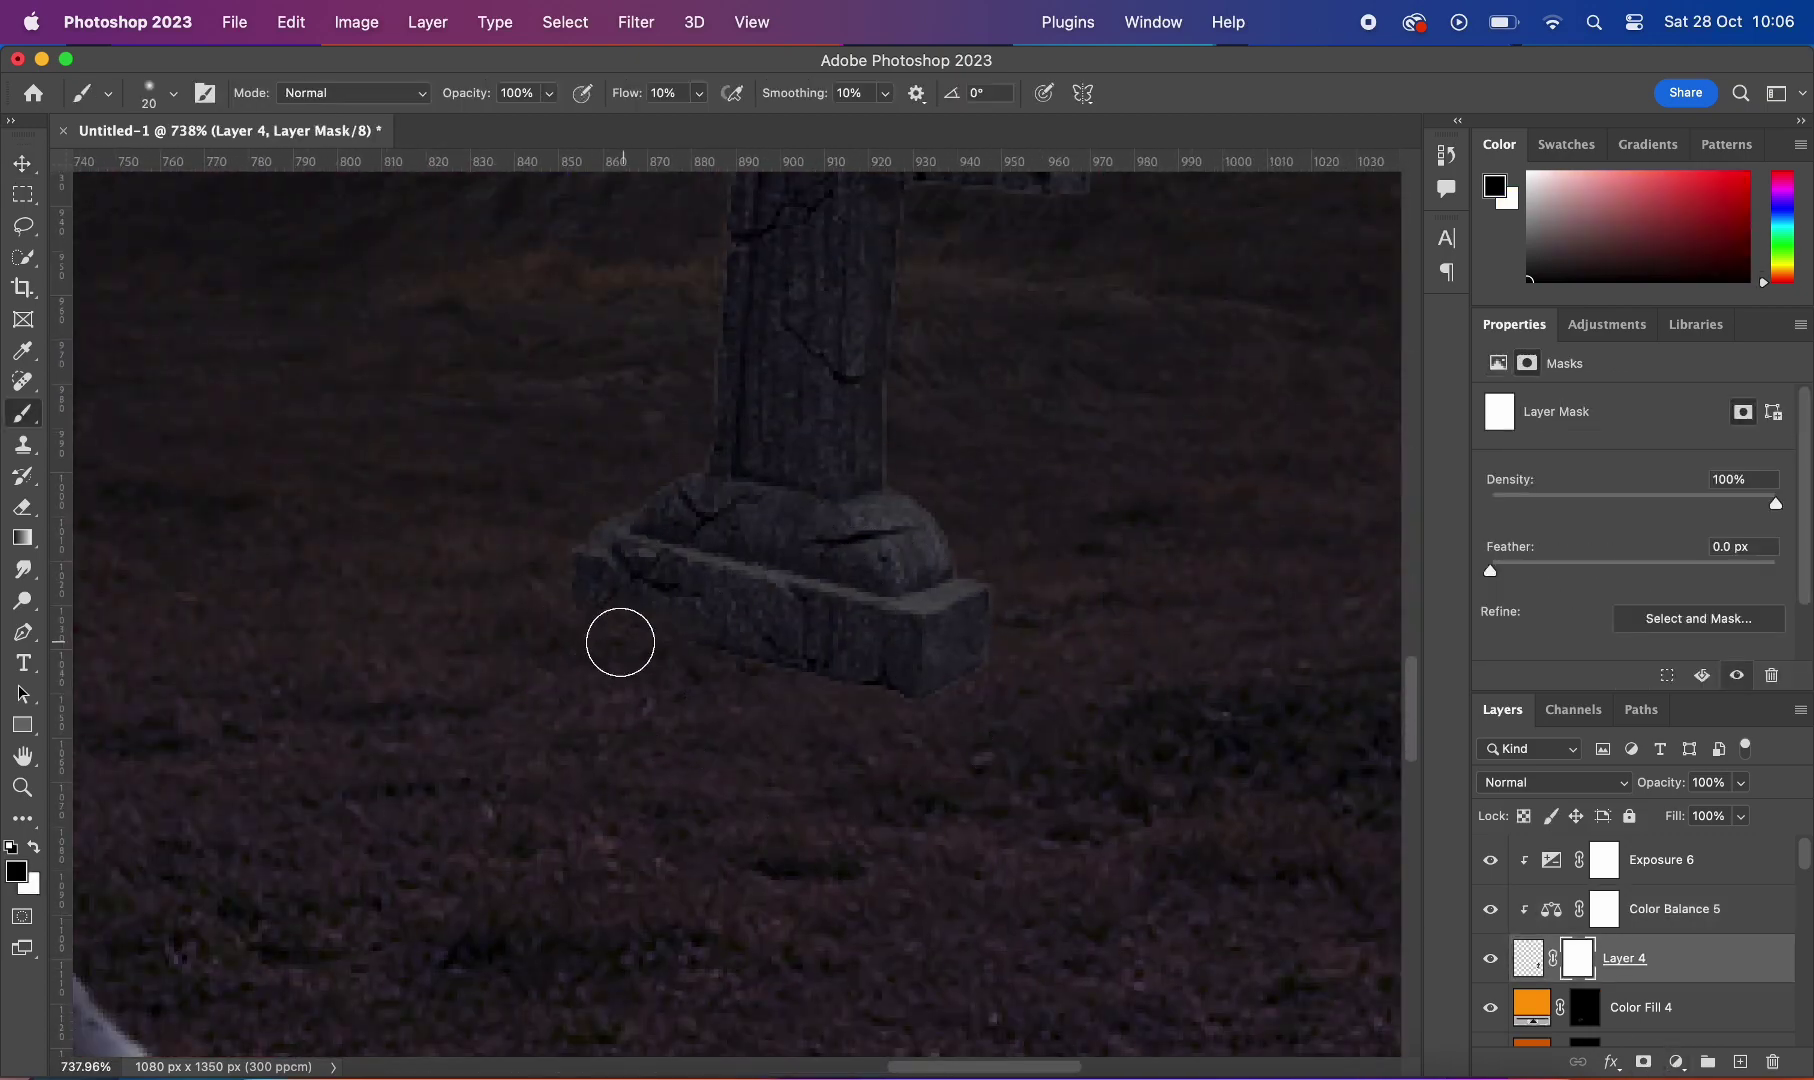
scroll(1059, 704, down, 3)
scroll(607, 598, down, 4)
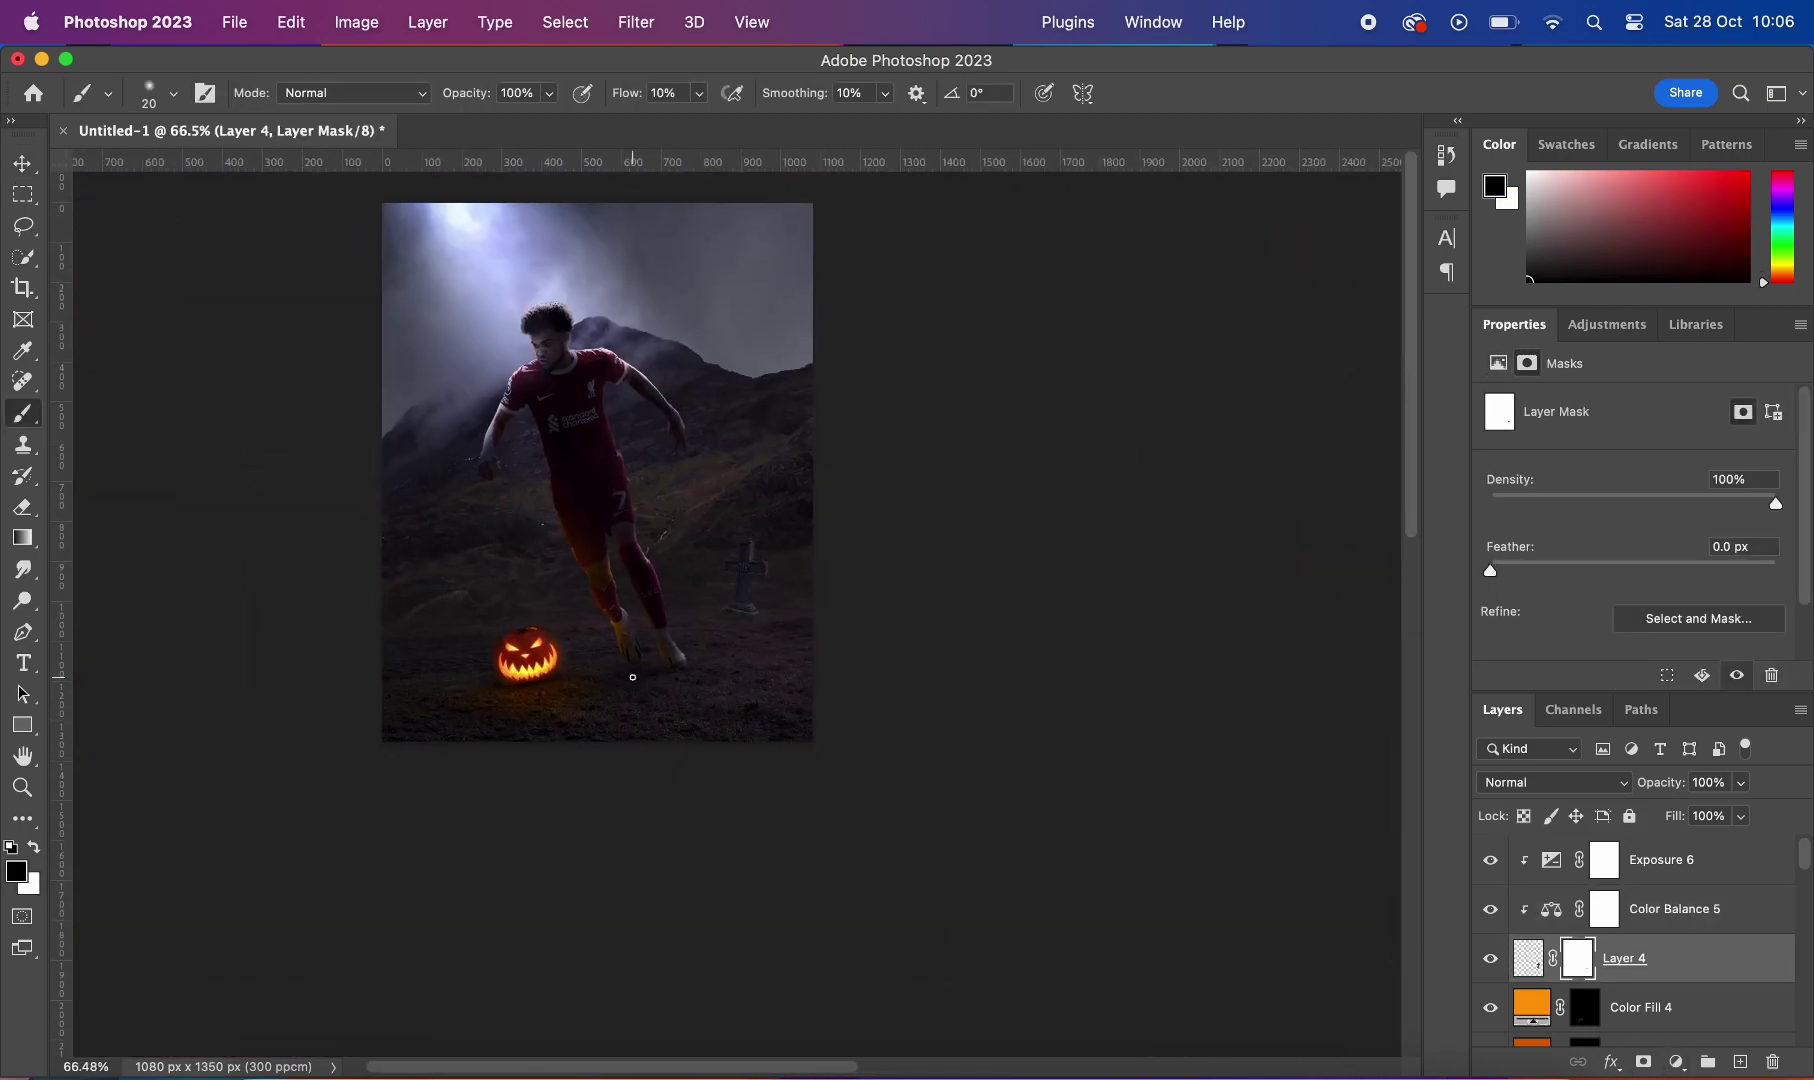
scroll(780, 400, up, 5)
key(ctrl+t)
scroll(1114, 553, down, 2)
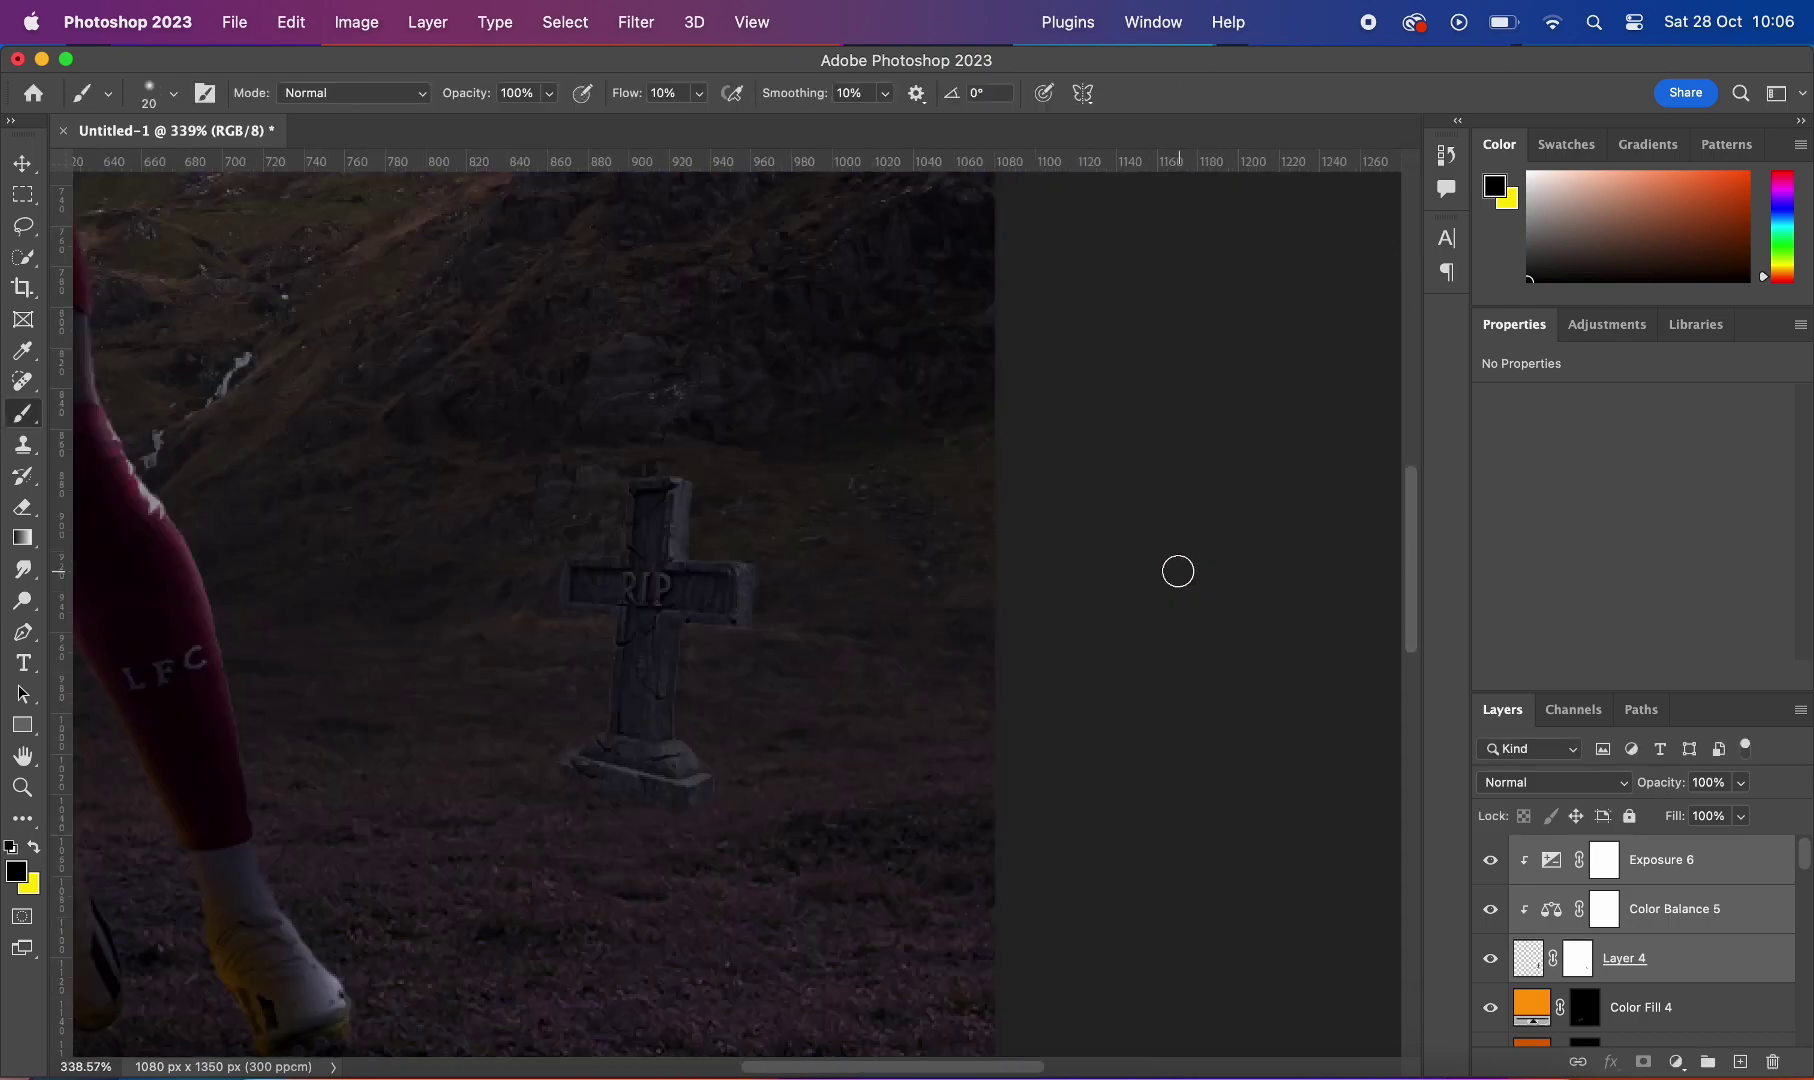
scroll(1178, 567, up, 5)
scroll(1158, 437, down, 5)
scroll(1158, 437, up, 4)
Step: Ease the tombstone's Exposure darkening to about -3.59 and keep blending the base
drag(1546, 463, 1556, 463)
scroll(1130, 425, down, 5)
scroll(1130, 425, up, 4)
scroll(952, 425, down, 4)
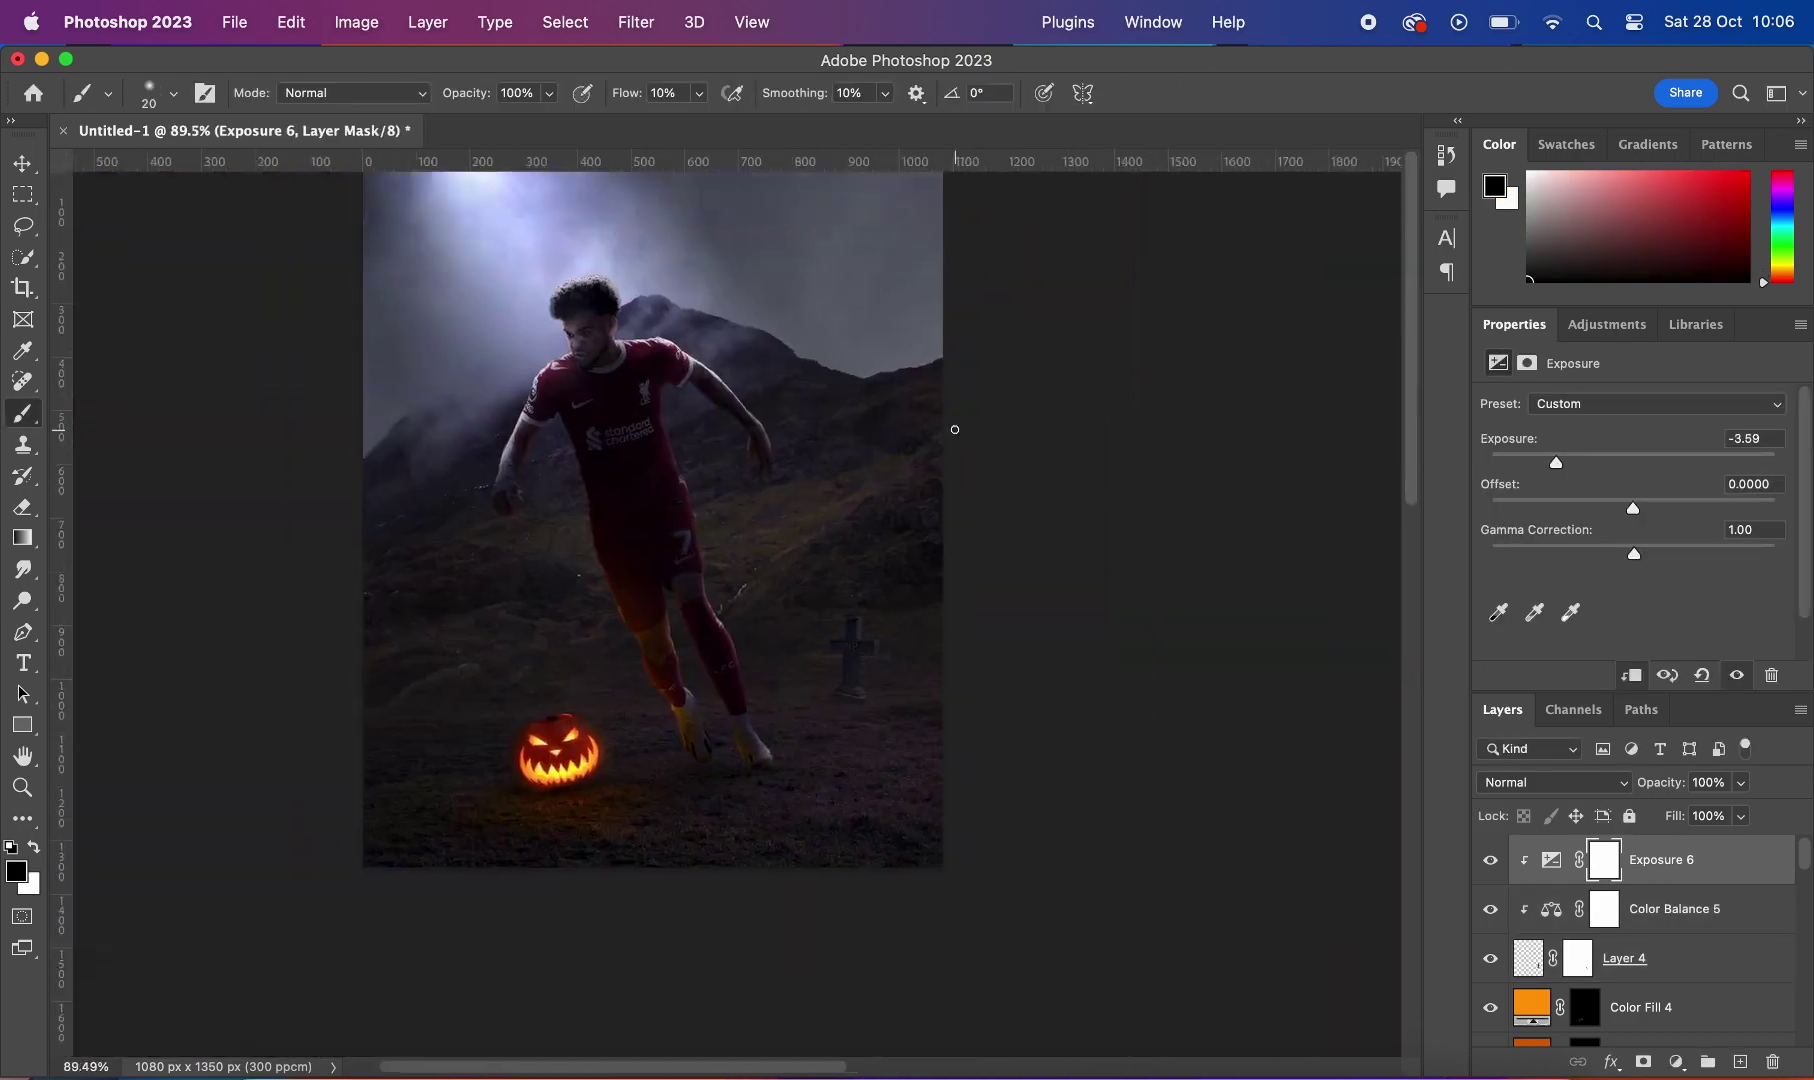
scroll(1280, 610, up, 5)
scroll(757, 360, down, 2)
scroll(685, 660, down, 2)
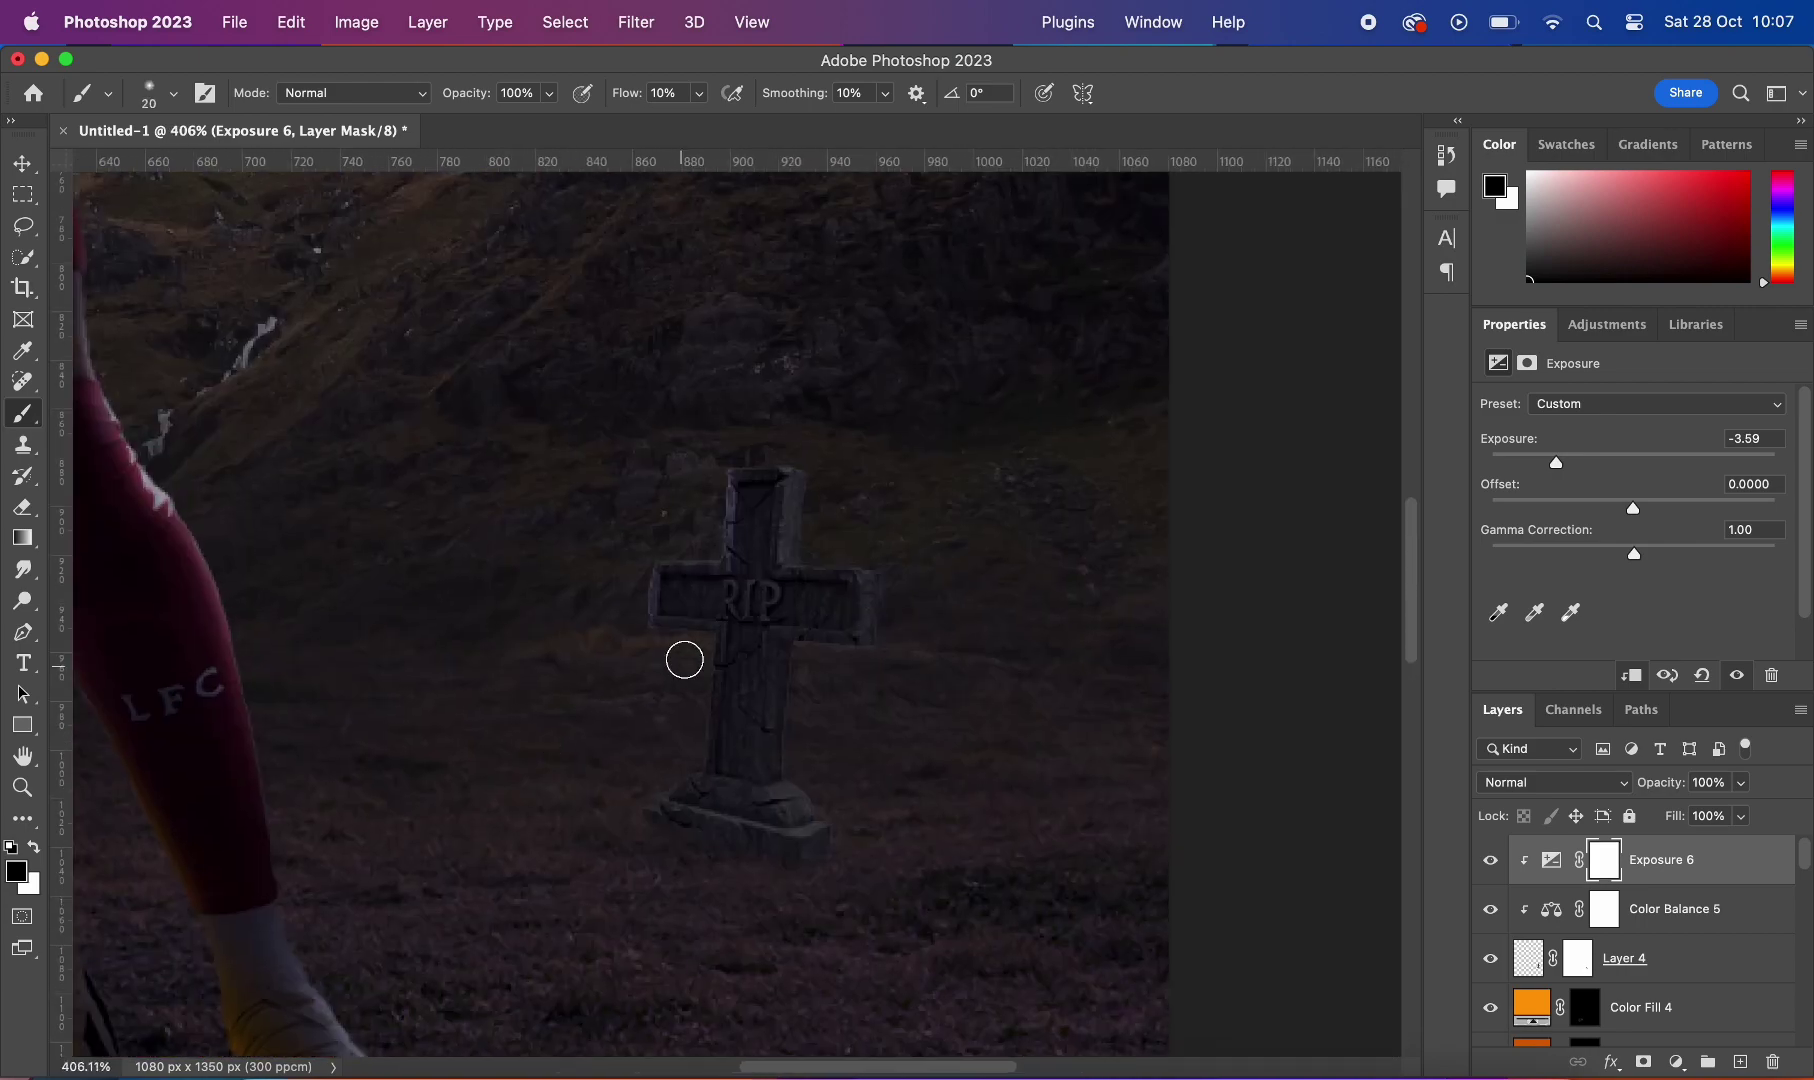
scroll(713, 514, down, 3)
scroll(871, 656, up, 3)
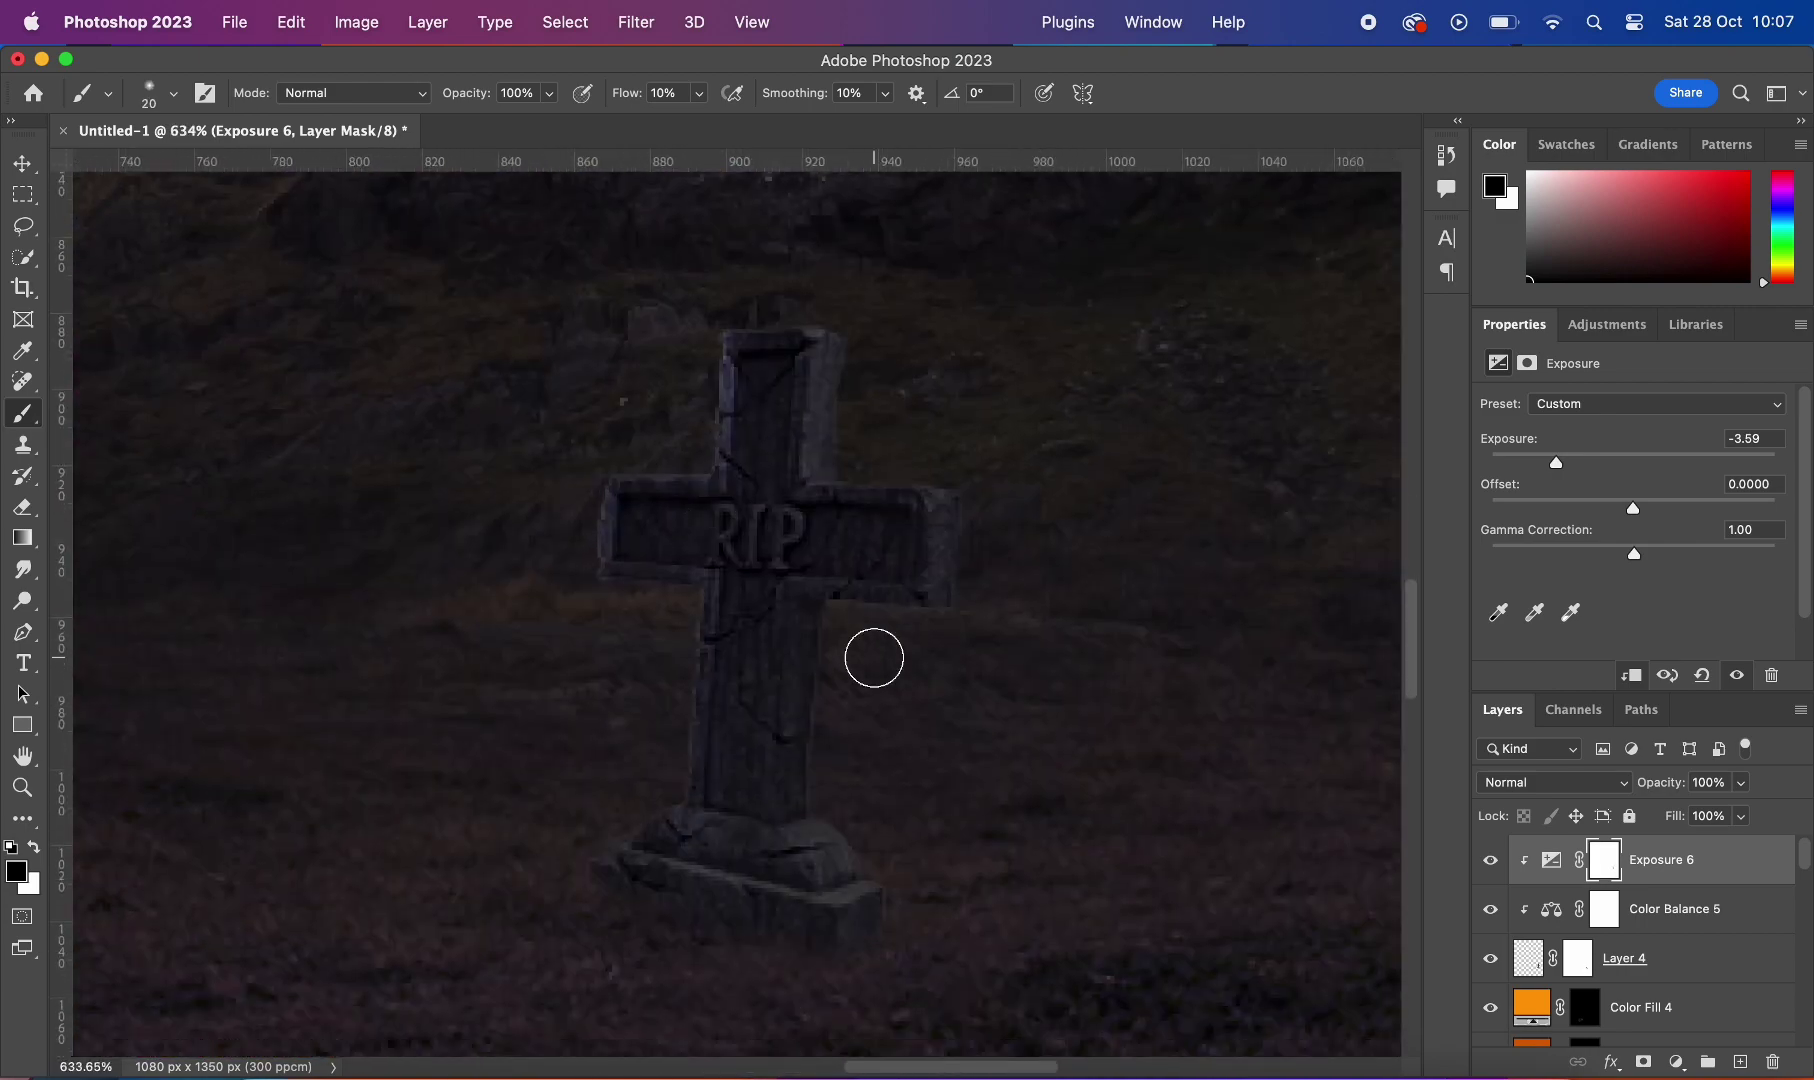
scroll(1119, 693, up, 2)
key(bracketright)
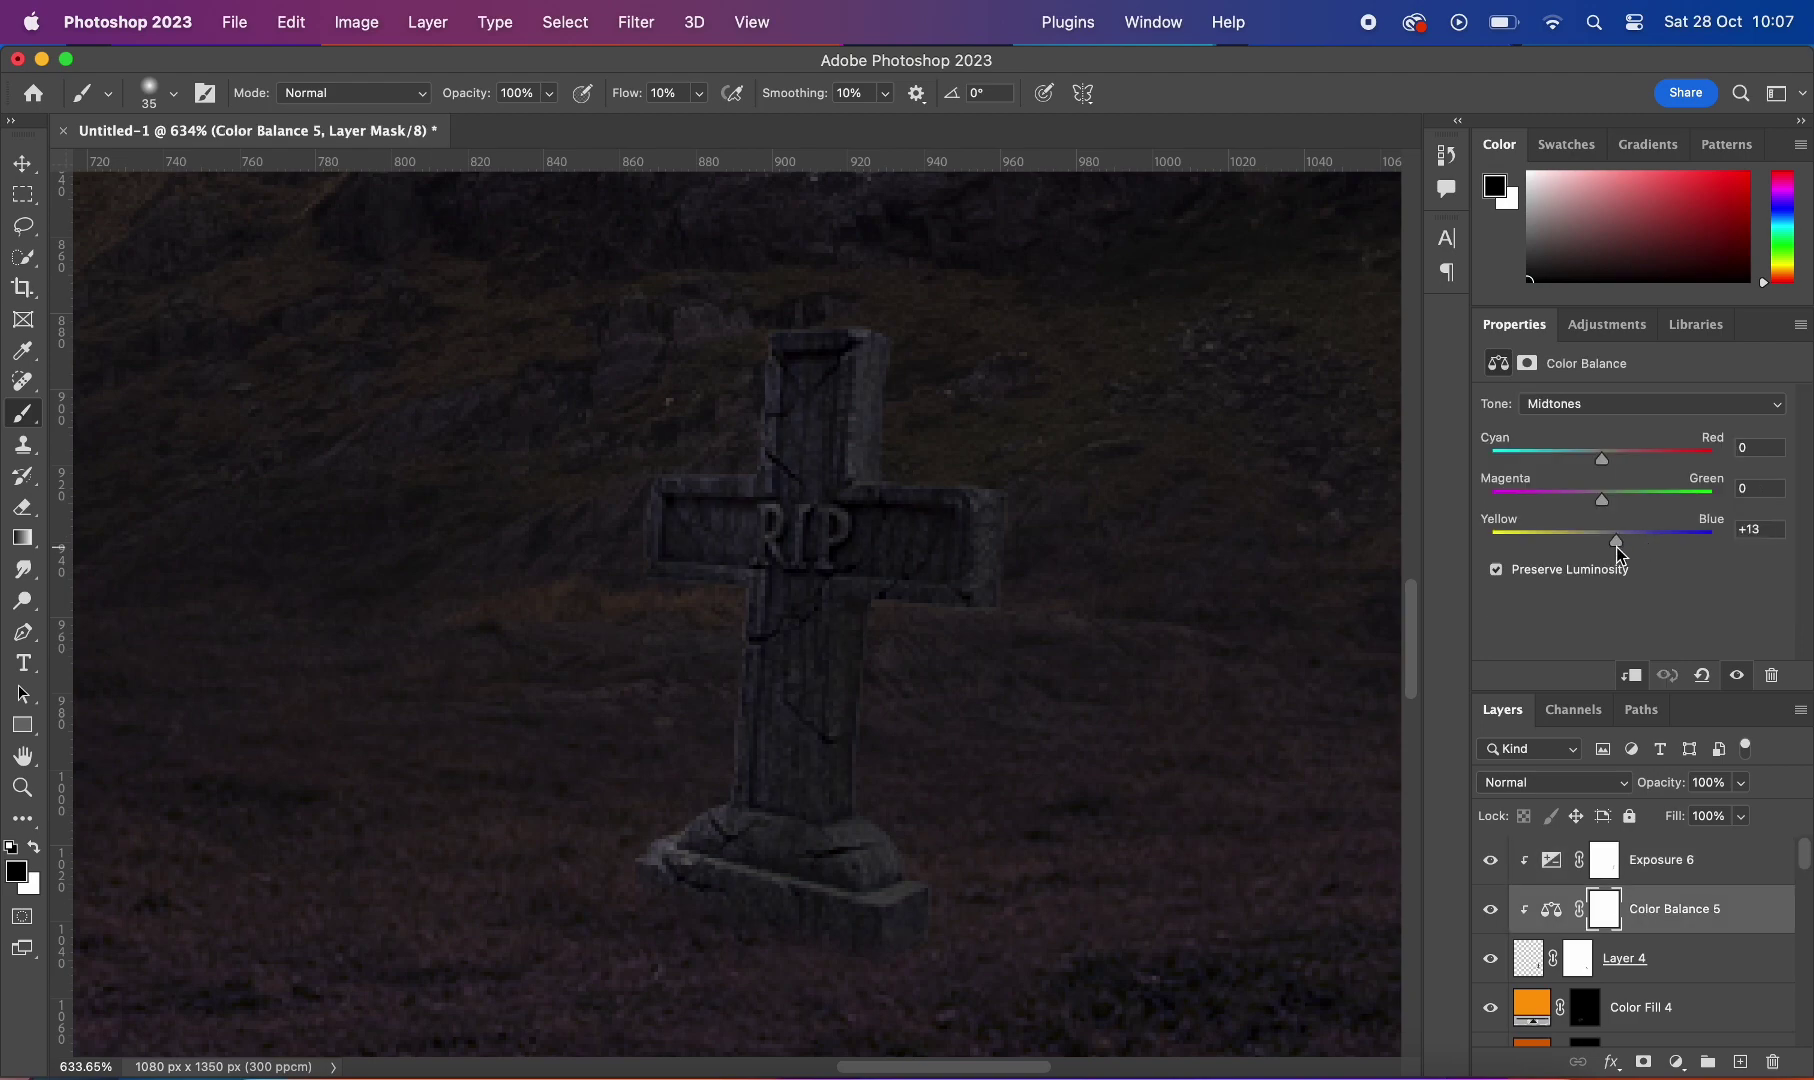
Step: Paint the Exposure 6 mask around the tombstone with a smaller brush while zoomed out
click(1601, 863)
key(ctrl+minus)
key(ctrl+minus)
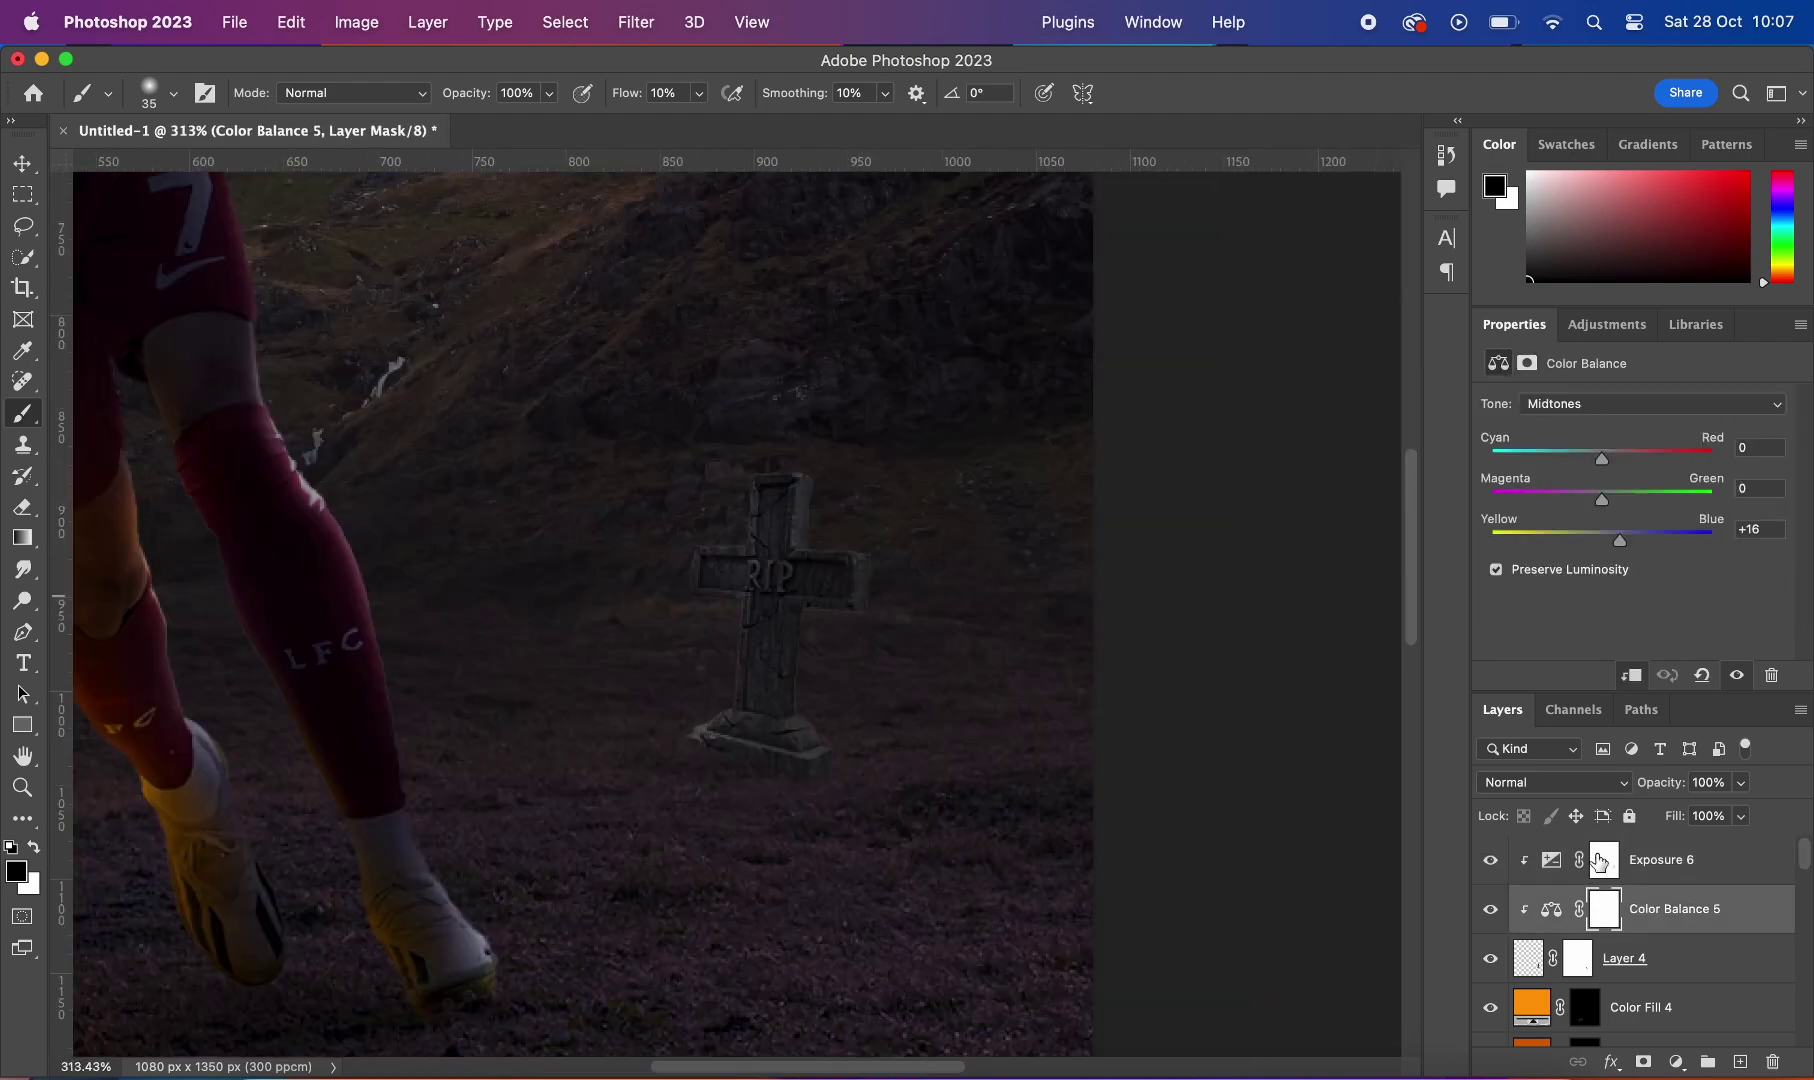
scroll(1033, 462, down, 4)
scroll(1114, 608, up, 4)
scroll(929, 587, up, 2)
key(bracketleft)
key(bracketleft)
key(bracketleft)
key(ctrl+backslash)
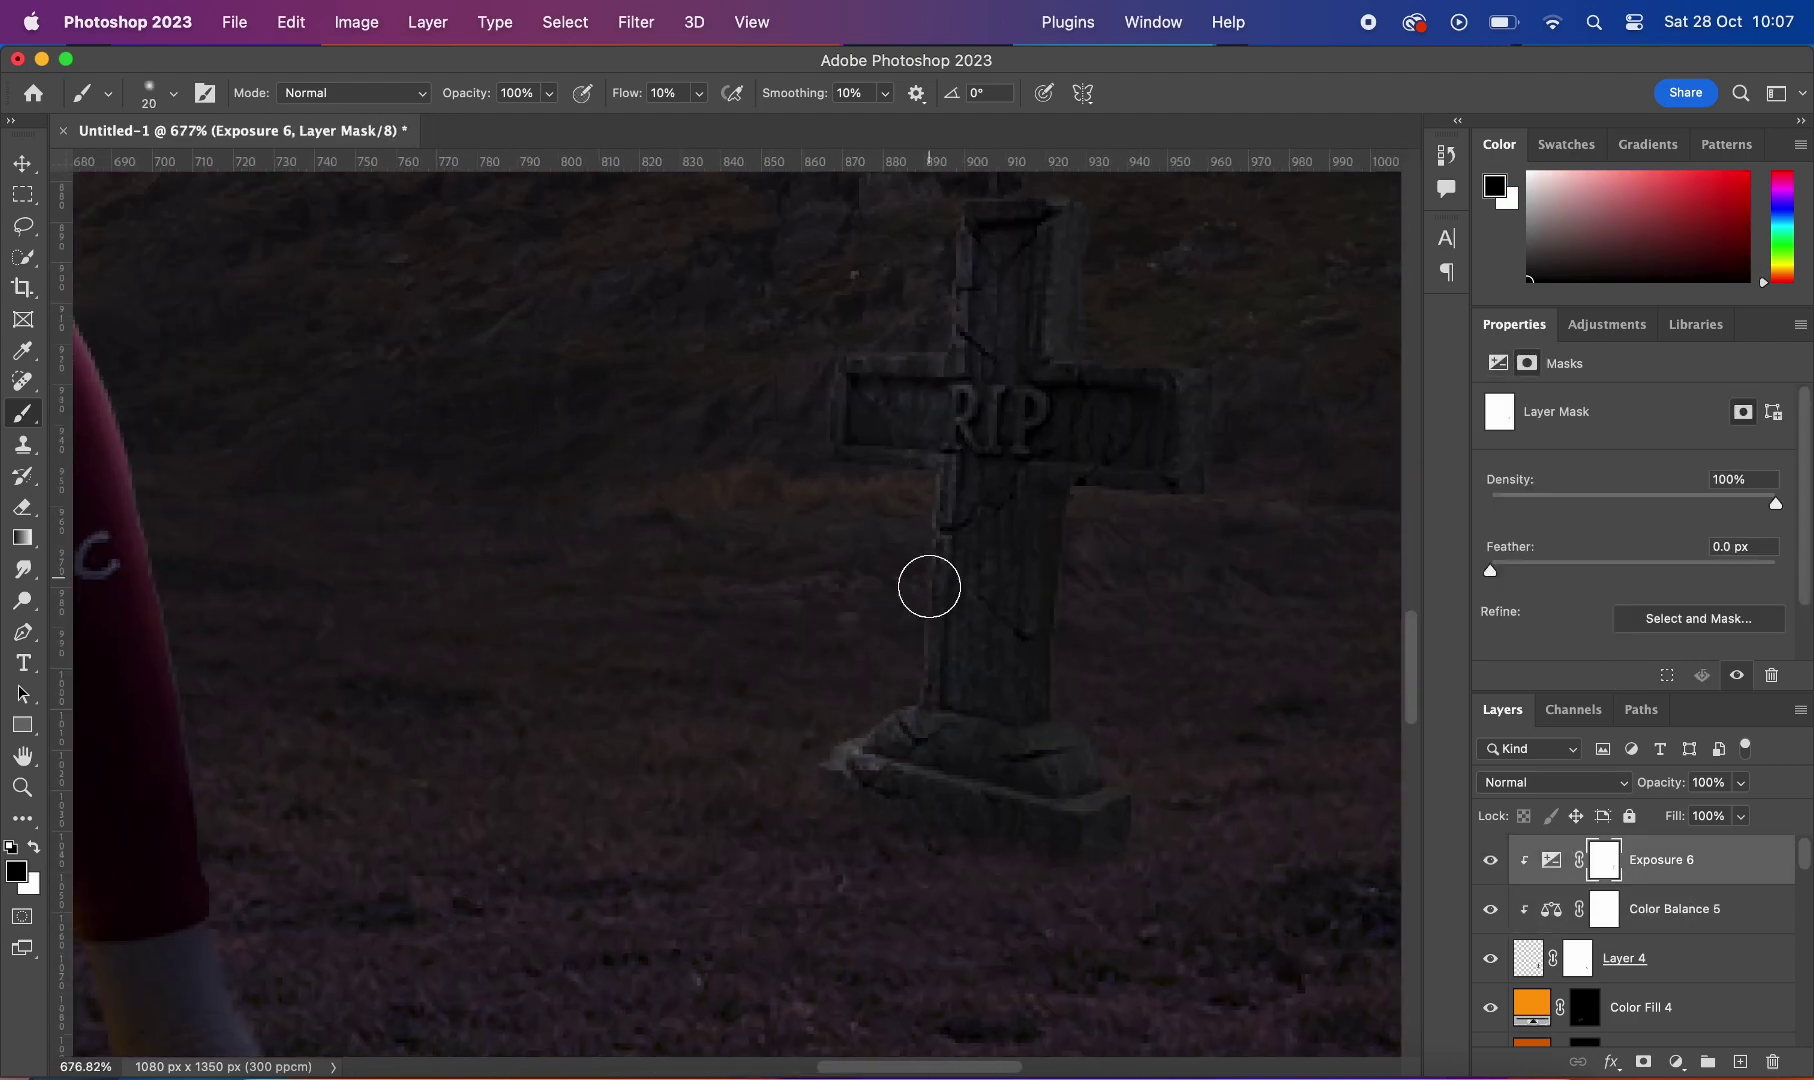
scroll(965, 291, down, 5)
scroll(867, 543, up, 2)
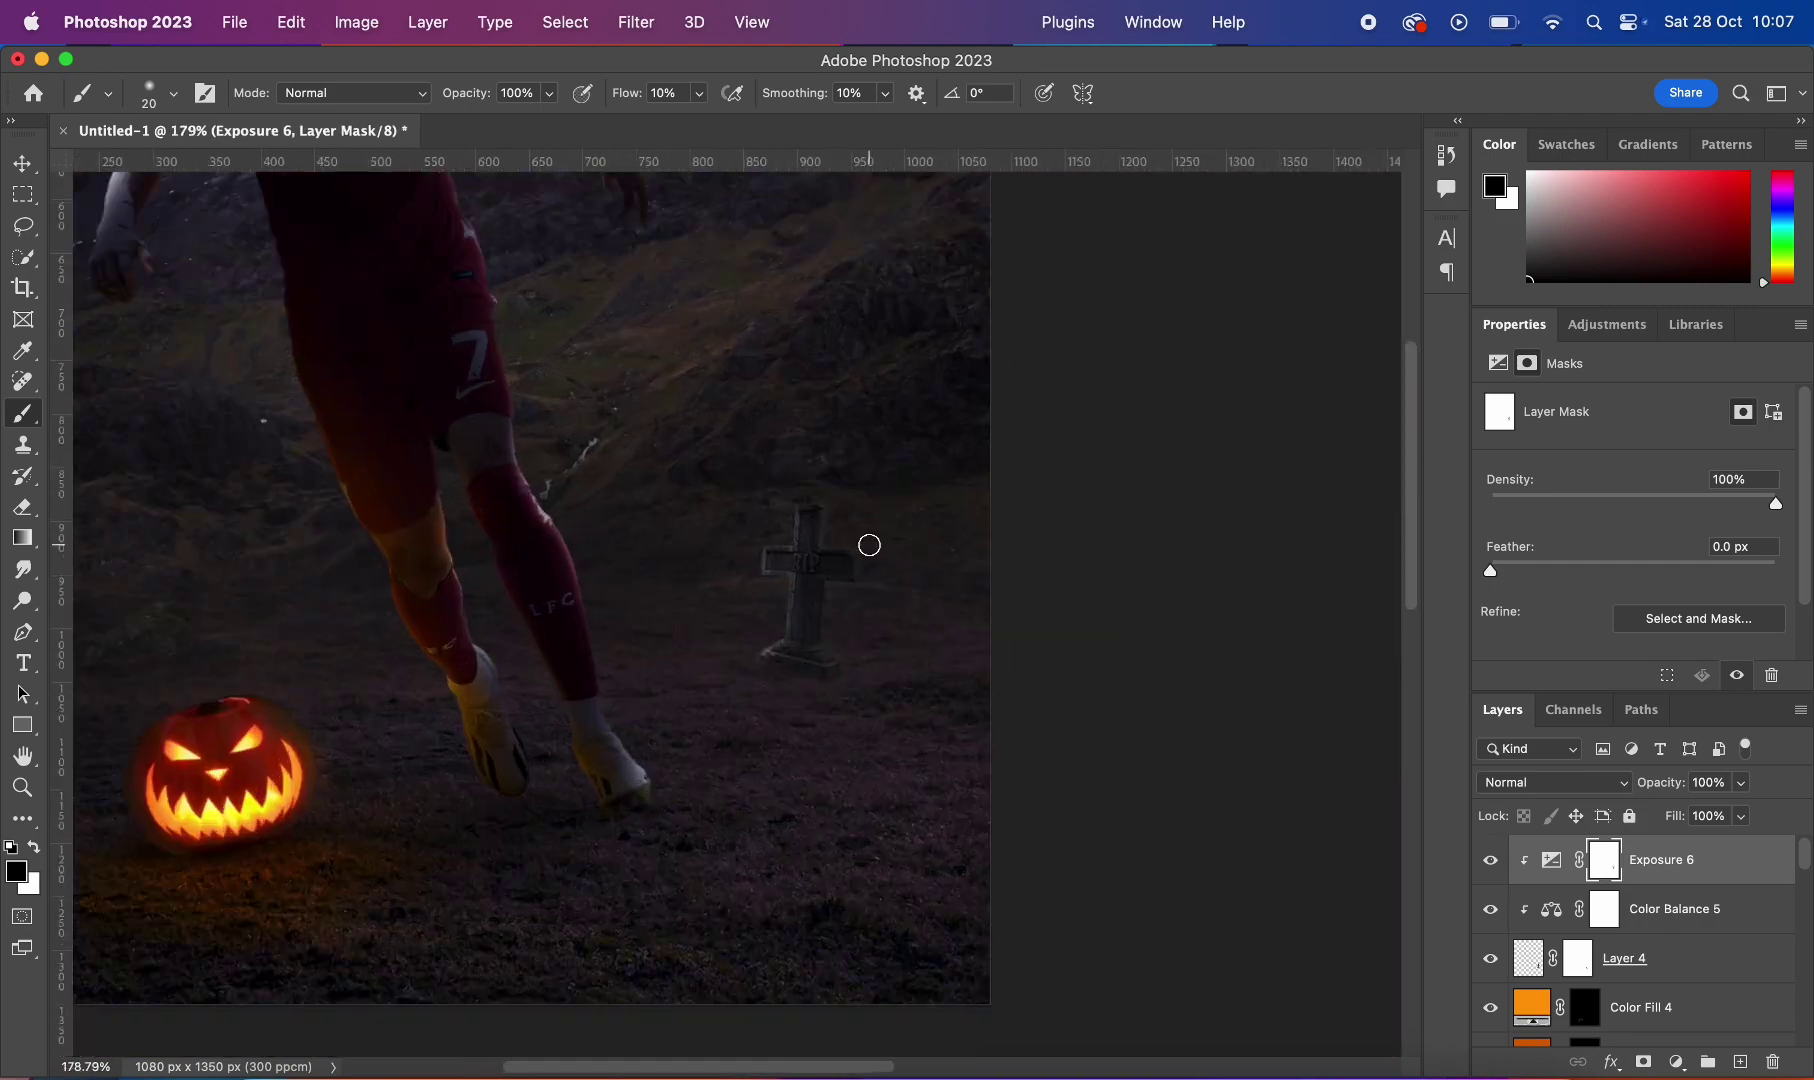
scroll(867, 401, up, 1)
scroll(837, 418, down, 3)
scroll(899, 389, up, 5)
scroll(1090, 559, down, 2)
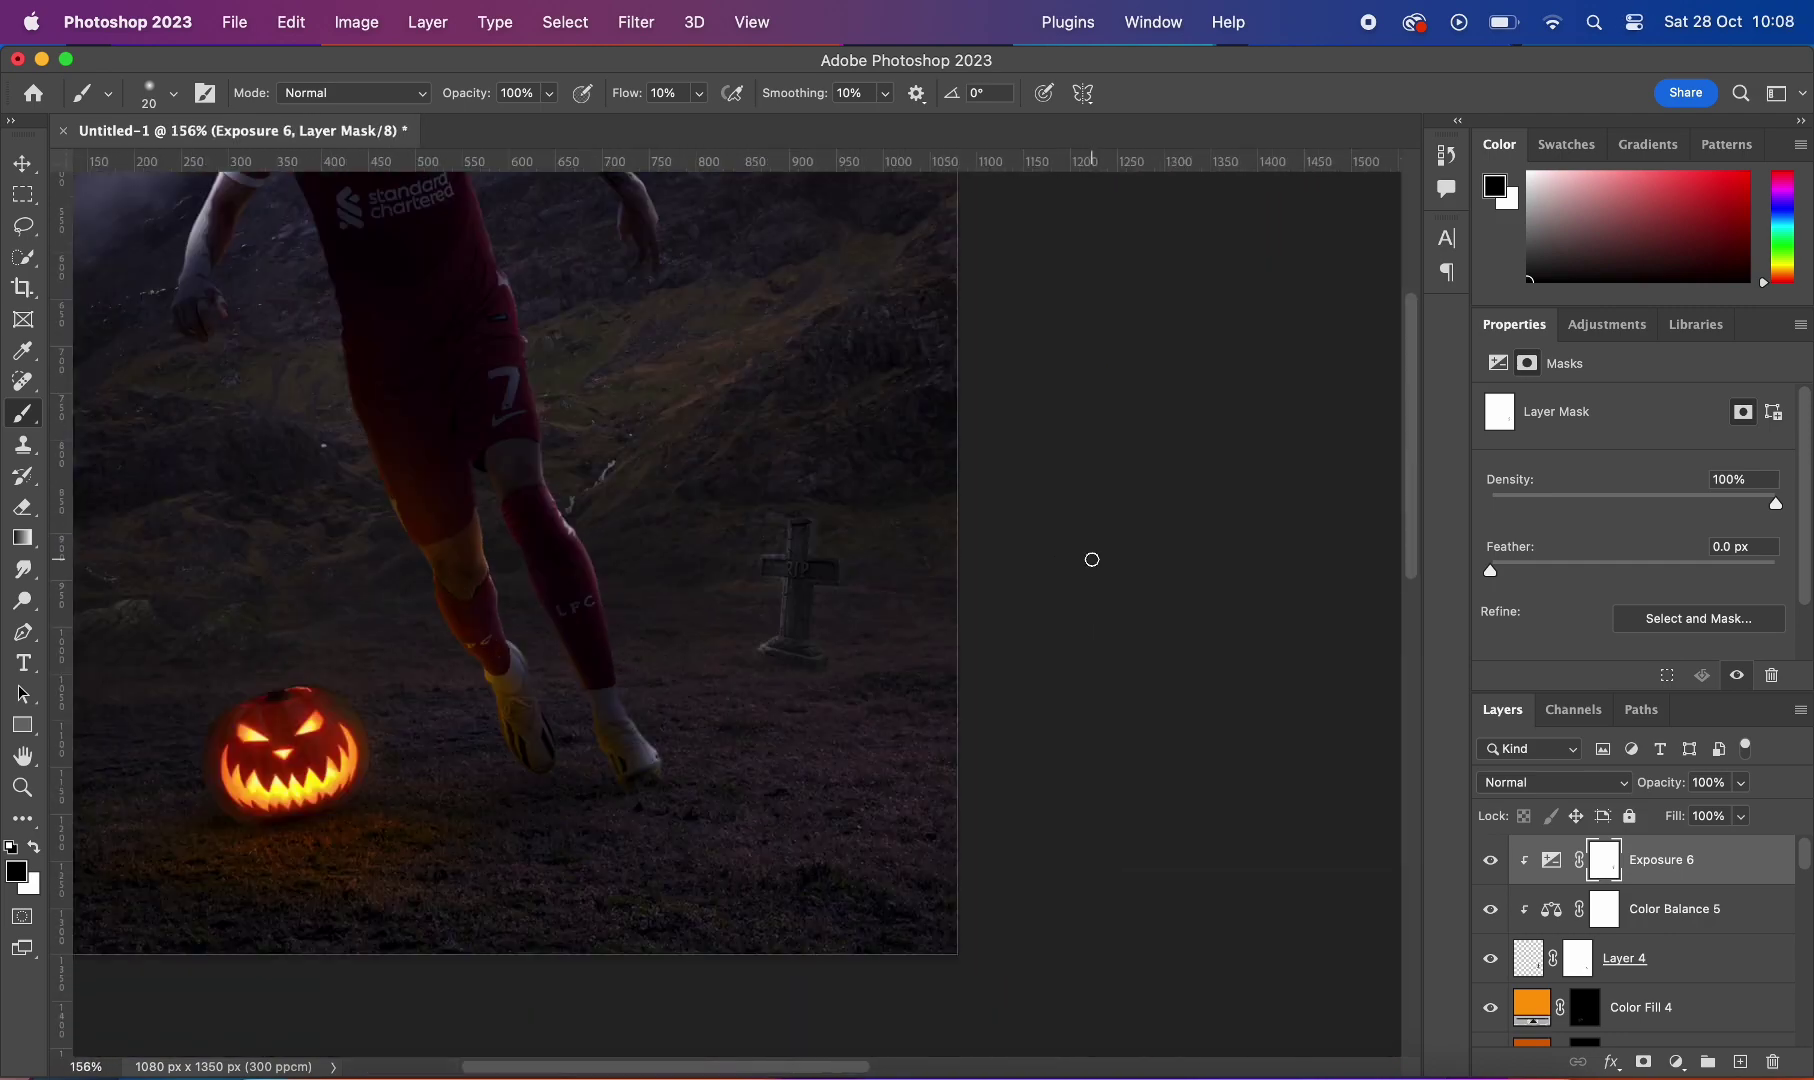
scroll(1000, 450, up, 2)
Step: Try an extra Exposure adjustment on the tombstone, then delete it and switch the paint colour to white
click(1677, 1062)
click(1625, 760)
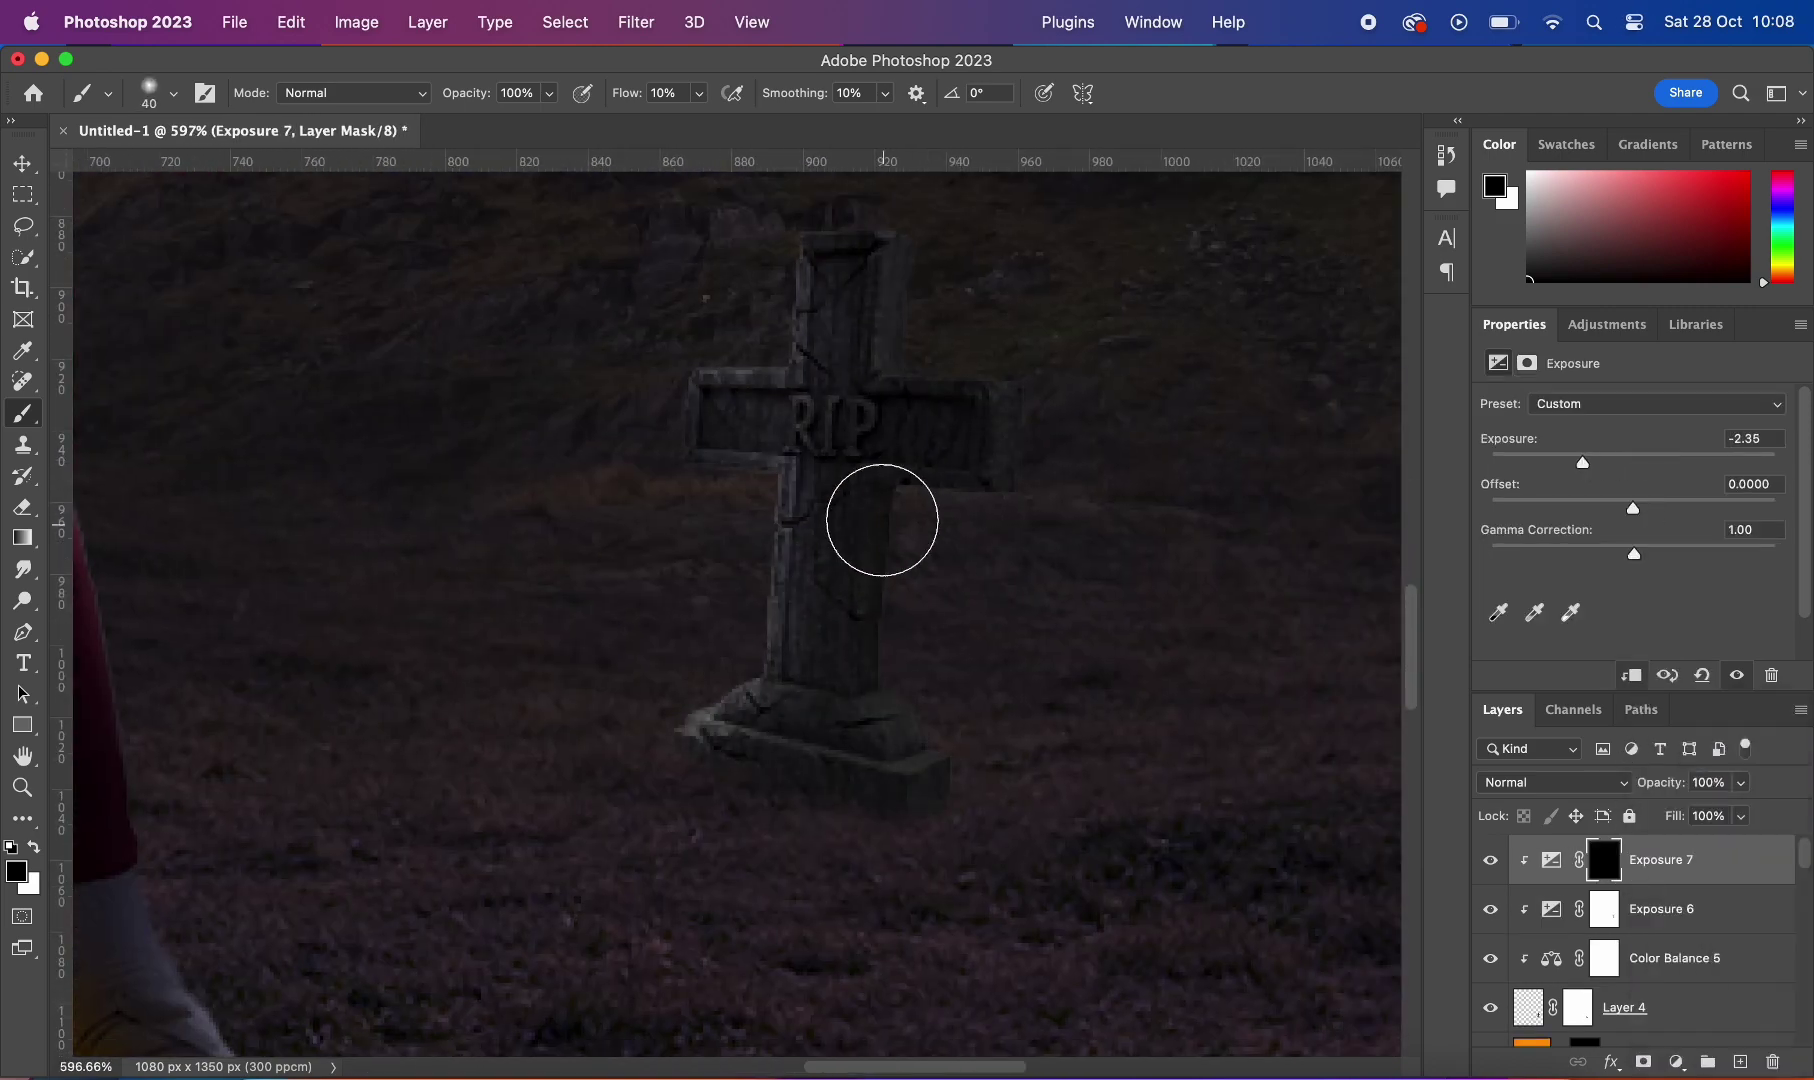
scroll(901, 336, down, 5)
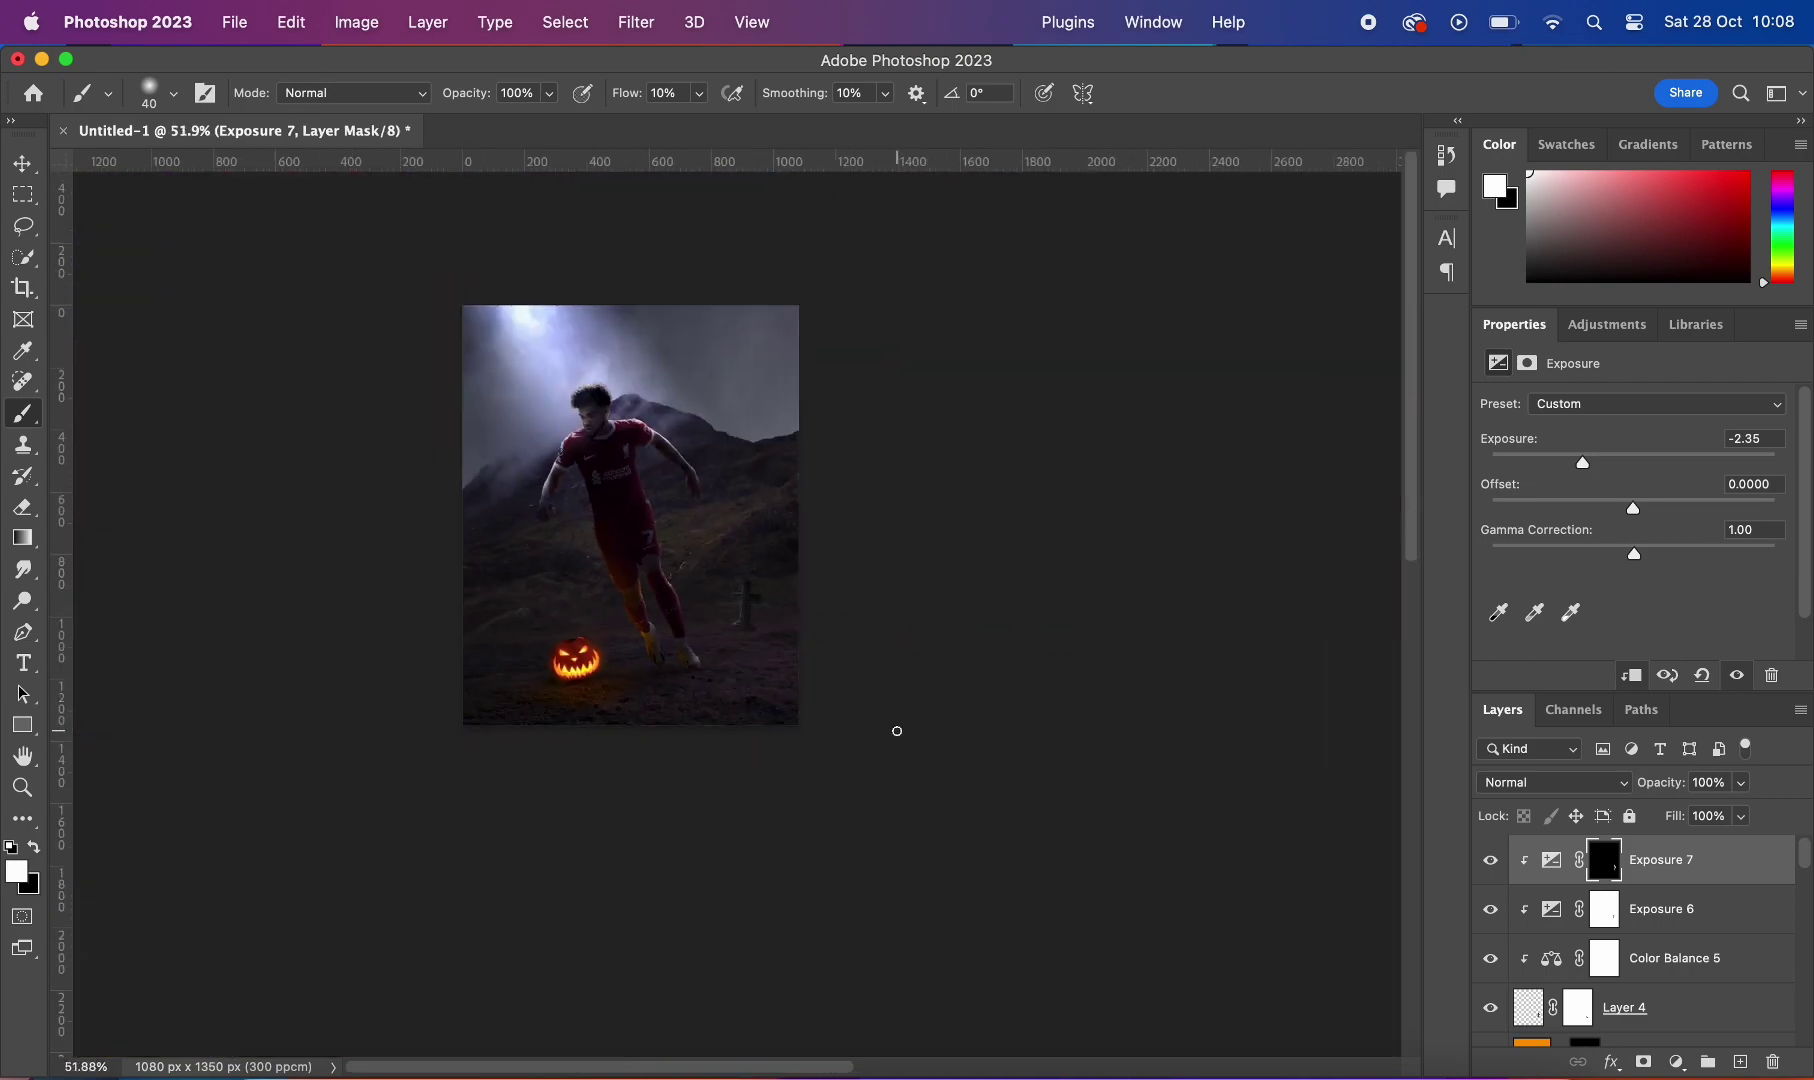
scroll(899, 728, up, 5)
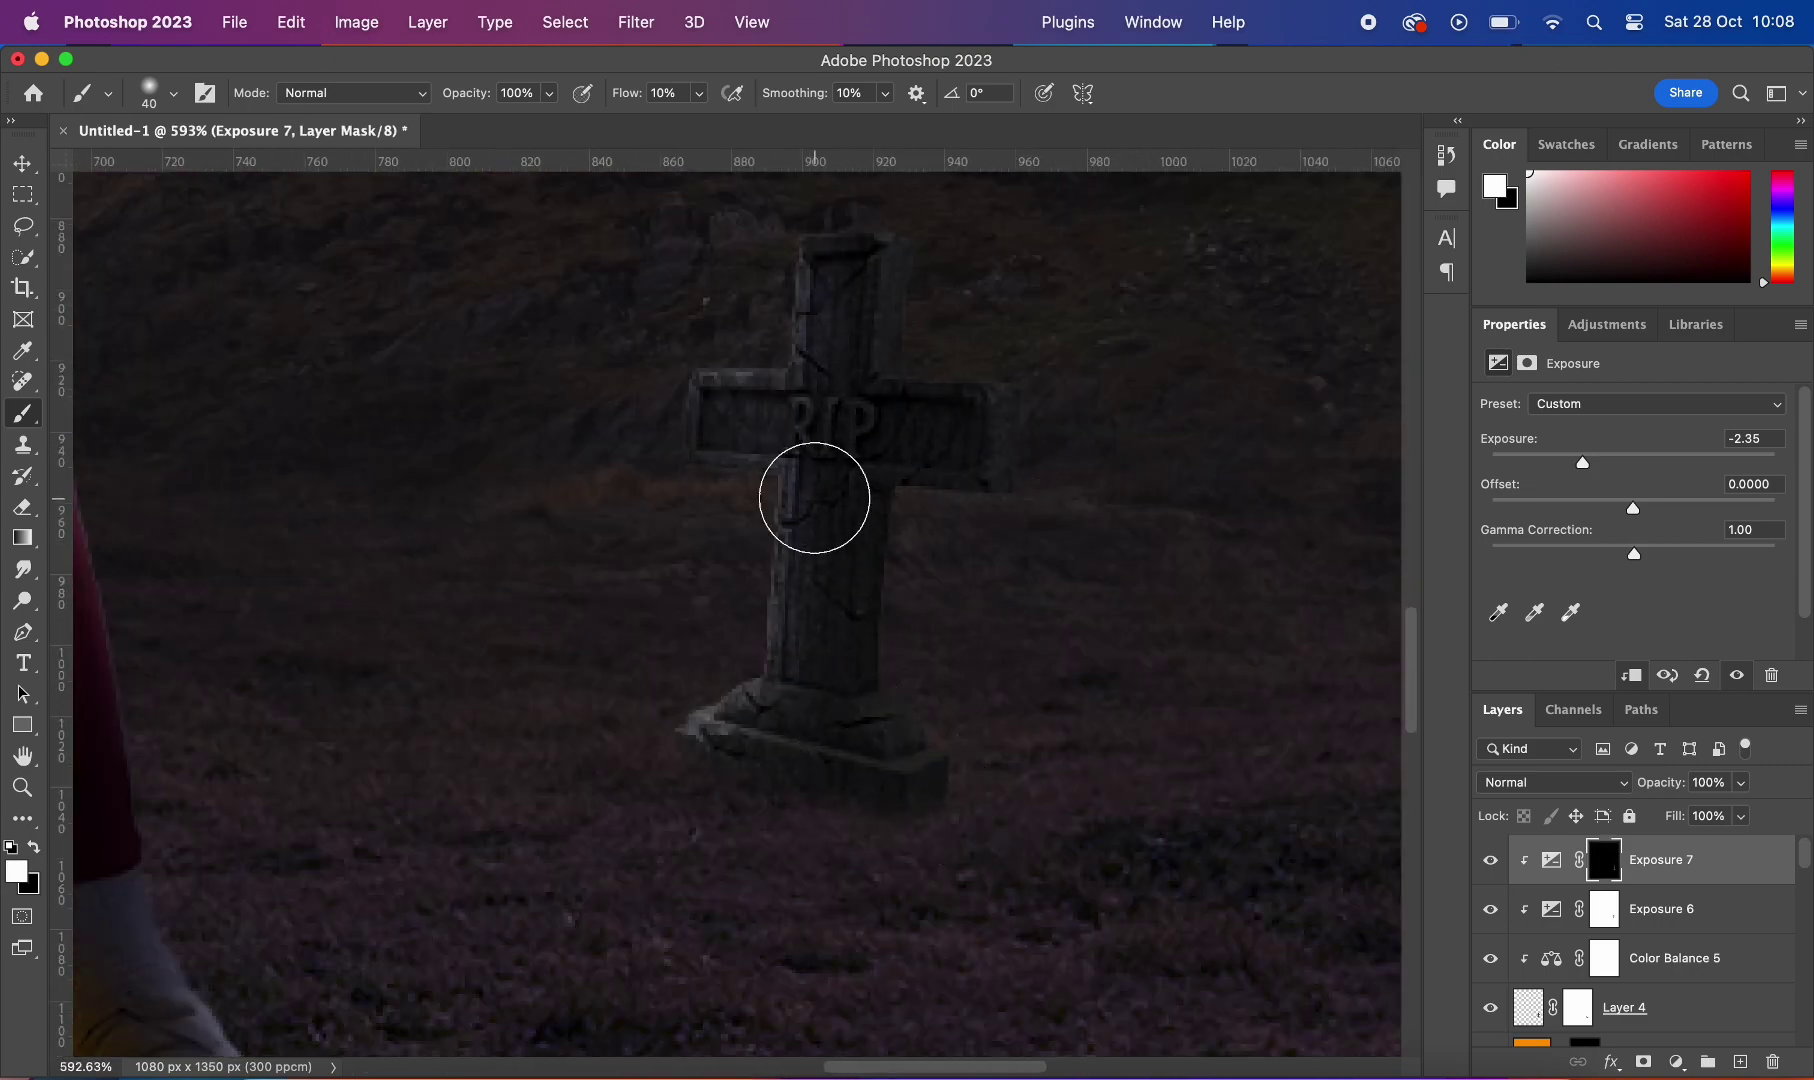
scroll(826, 308, down, 5)
scroll(943, 425, up, 5)
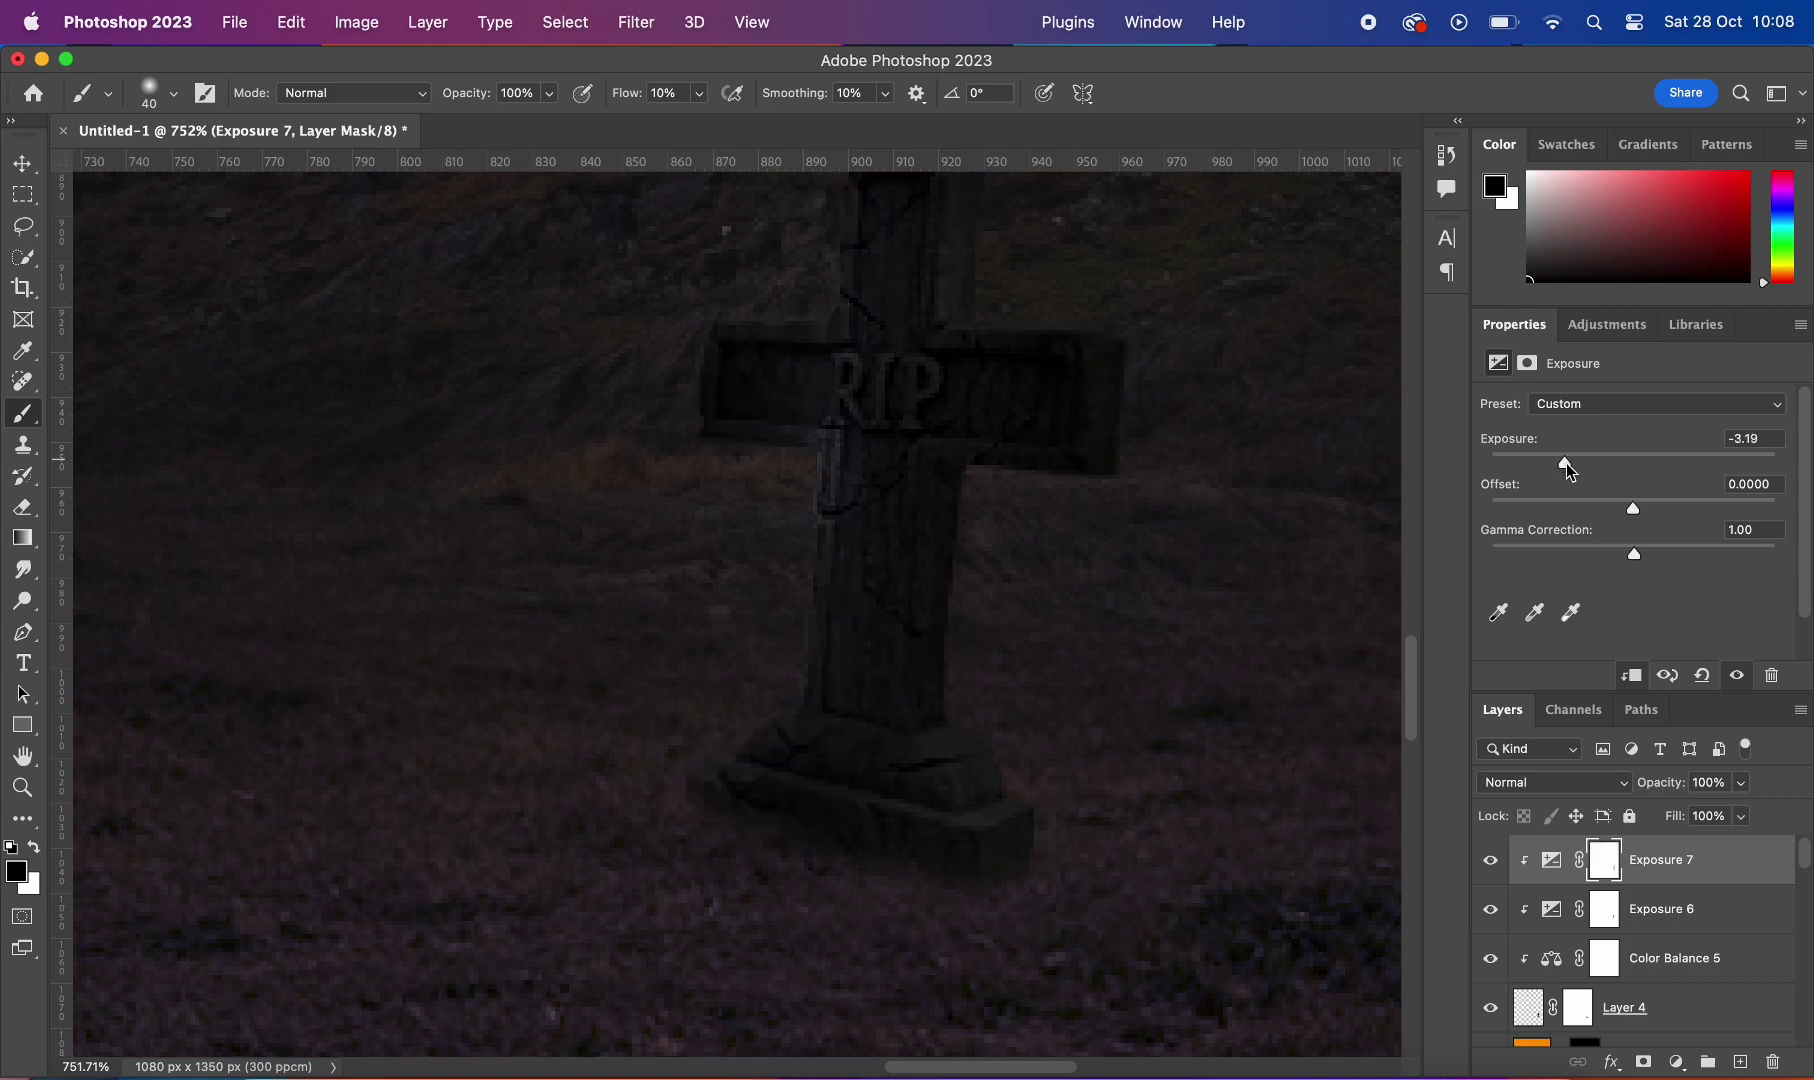
scroll(1113, 494, down, 4)
key(Delete)
scroll(1211, 689, up, 1)
scroll(882, 678, up, 2)
key(x)
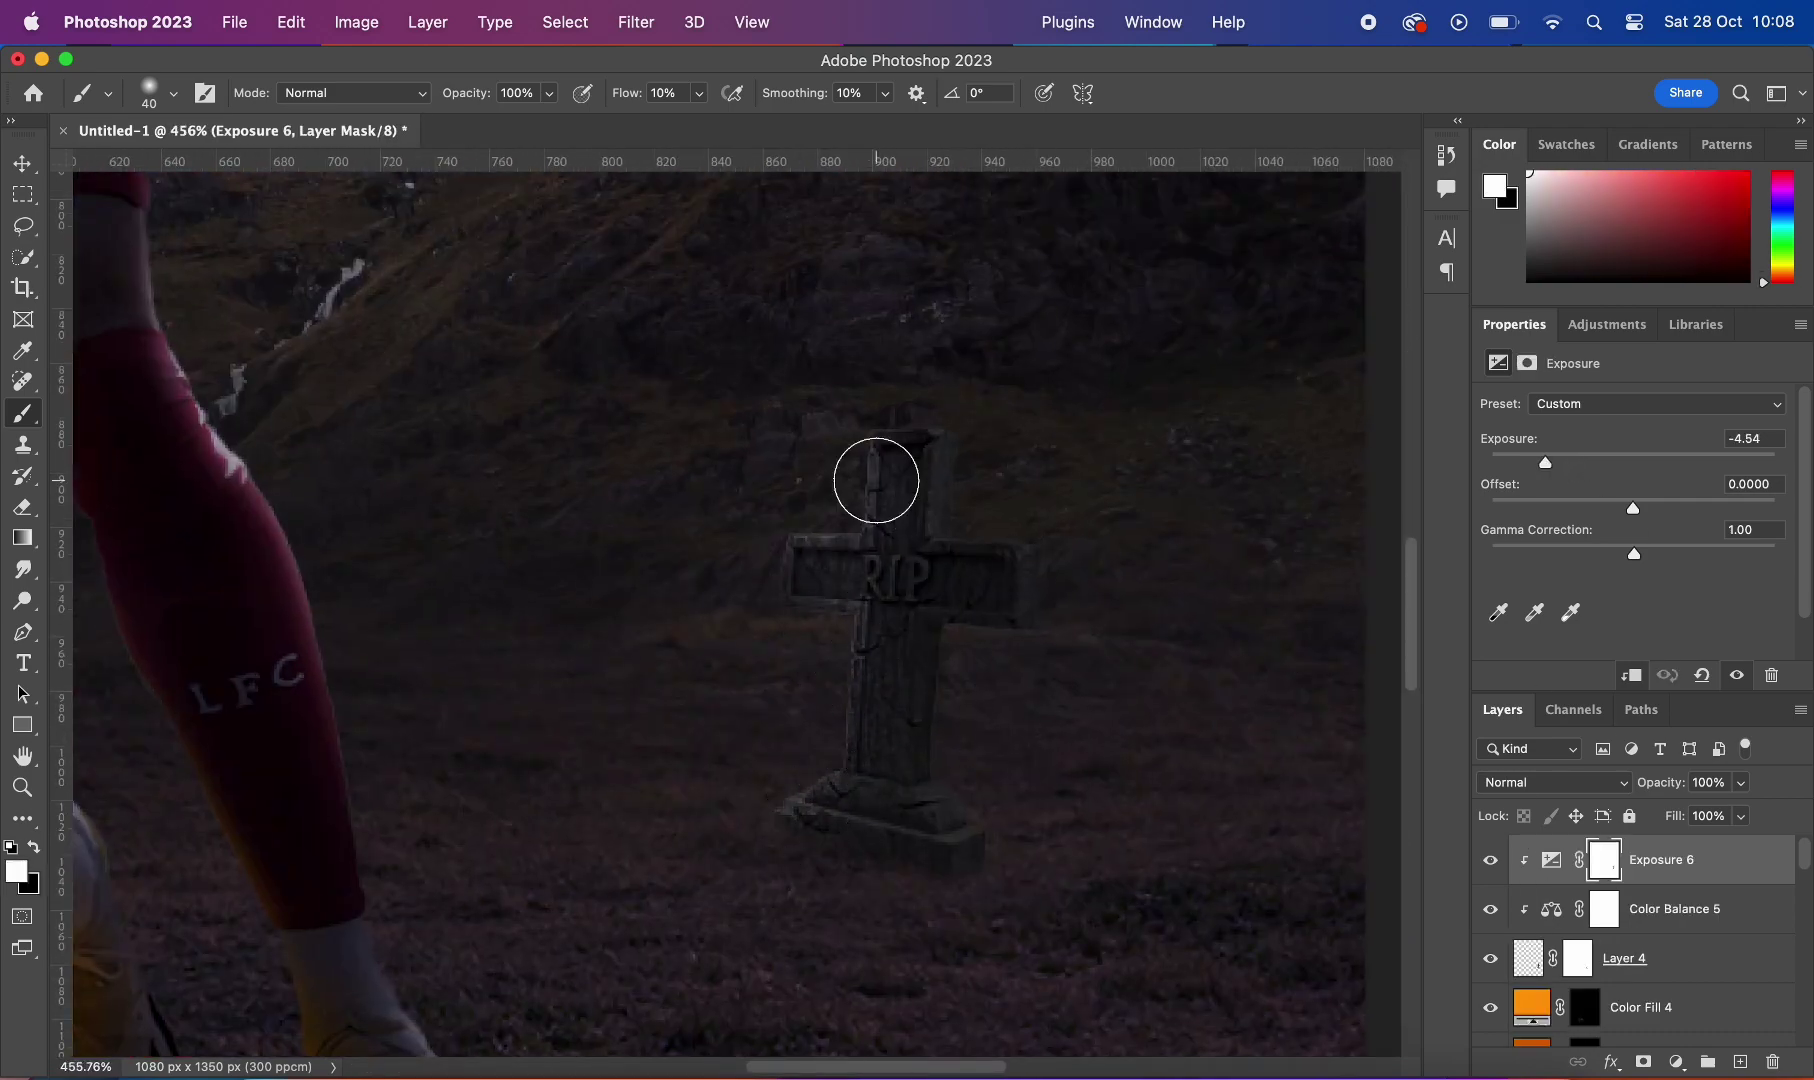
scroll(876, 481, down, 3)
scroll(988, 575, up, 2)
Step: Add a clipped white Solid Color fill, invert its mask and paint faint white highlights on the cross edges
click(1677, 1062)
click(1720, 615)
click(1729, 490)
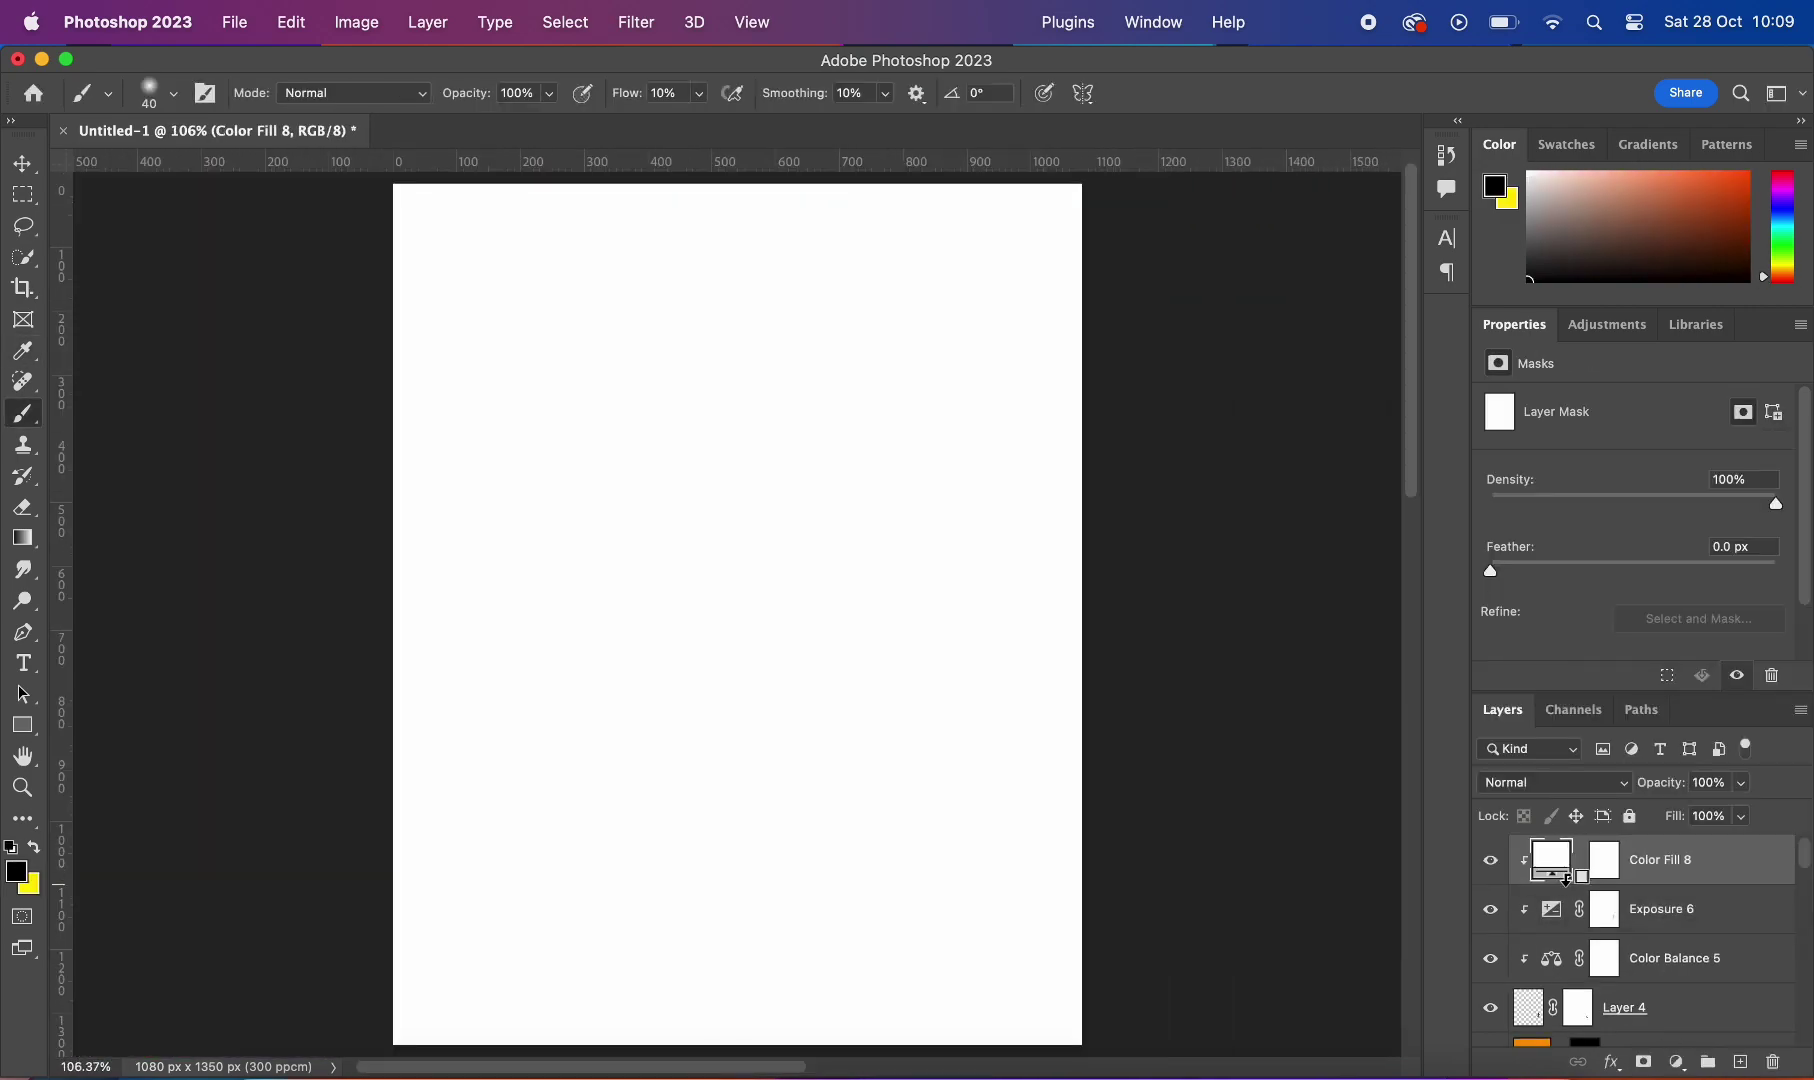
click(1604, 859)
key(ctrl+i)
scroll(1025, 741, up, 5)
key(bracketleft)
key(bracketleft)
key(bracketleft)
scroll(928, 510, down, 5)
scroll(959, 443, up, 6)
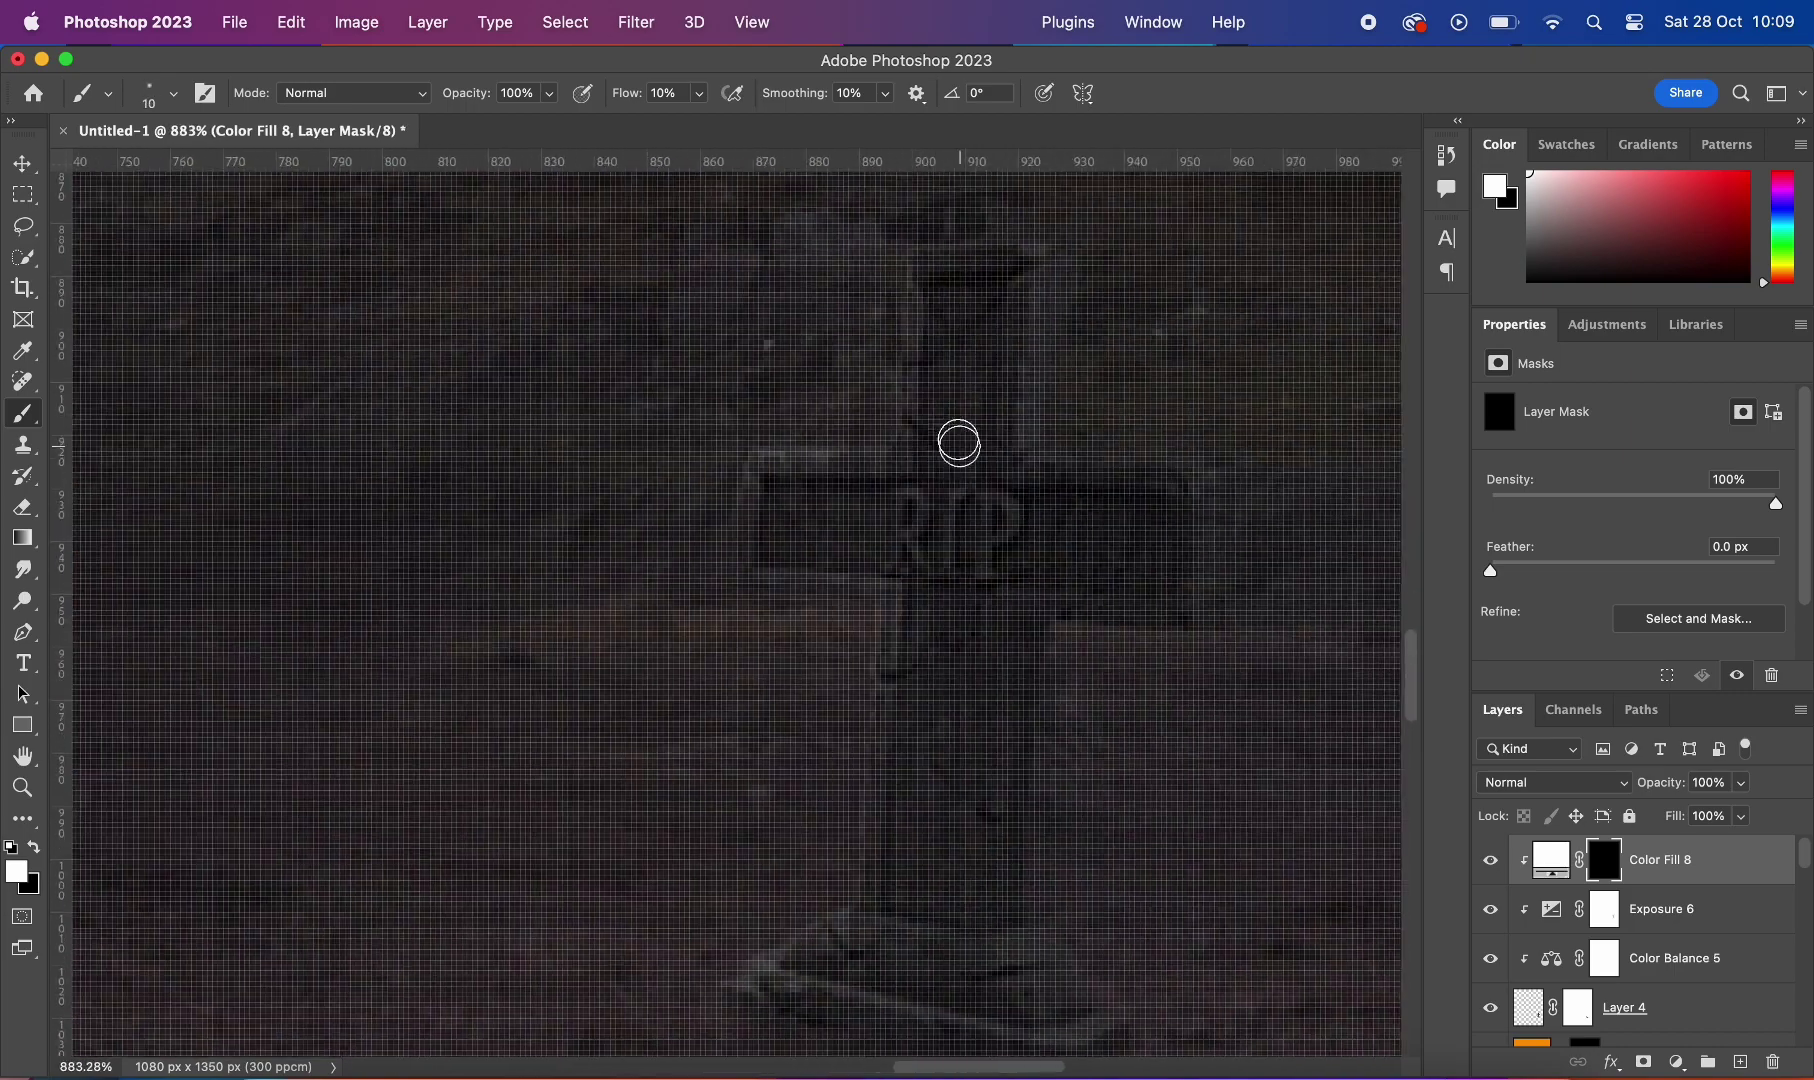
scroll(959, 443, down, 5)
scroll(804, 753, up, 4)
scroll(802, 616, down, 5)
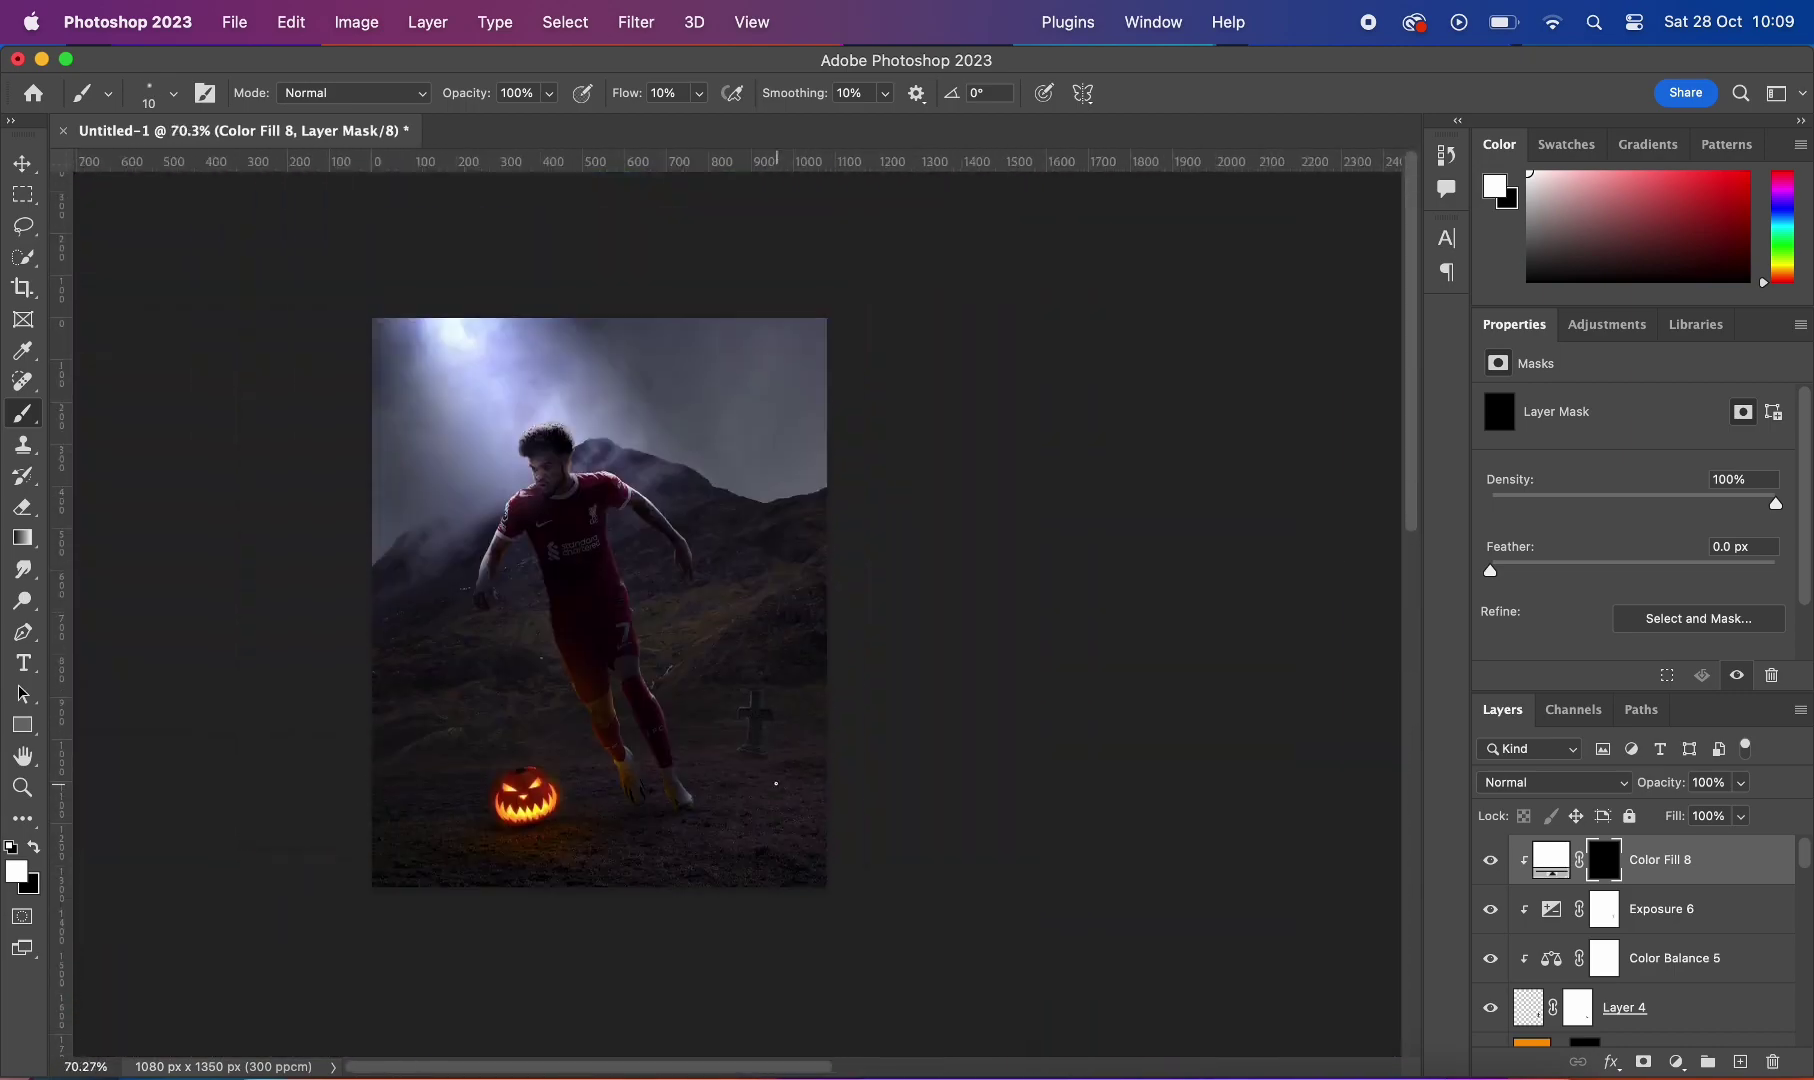
scroll(668, 648, up, 3)
scroll(741, 761, down, 3)
scroll(636, 823, up, 4)
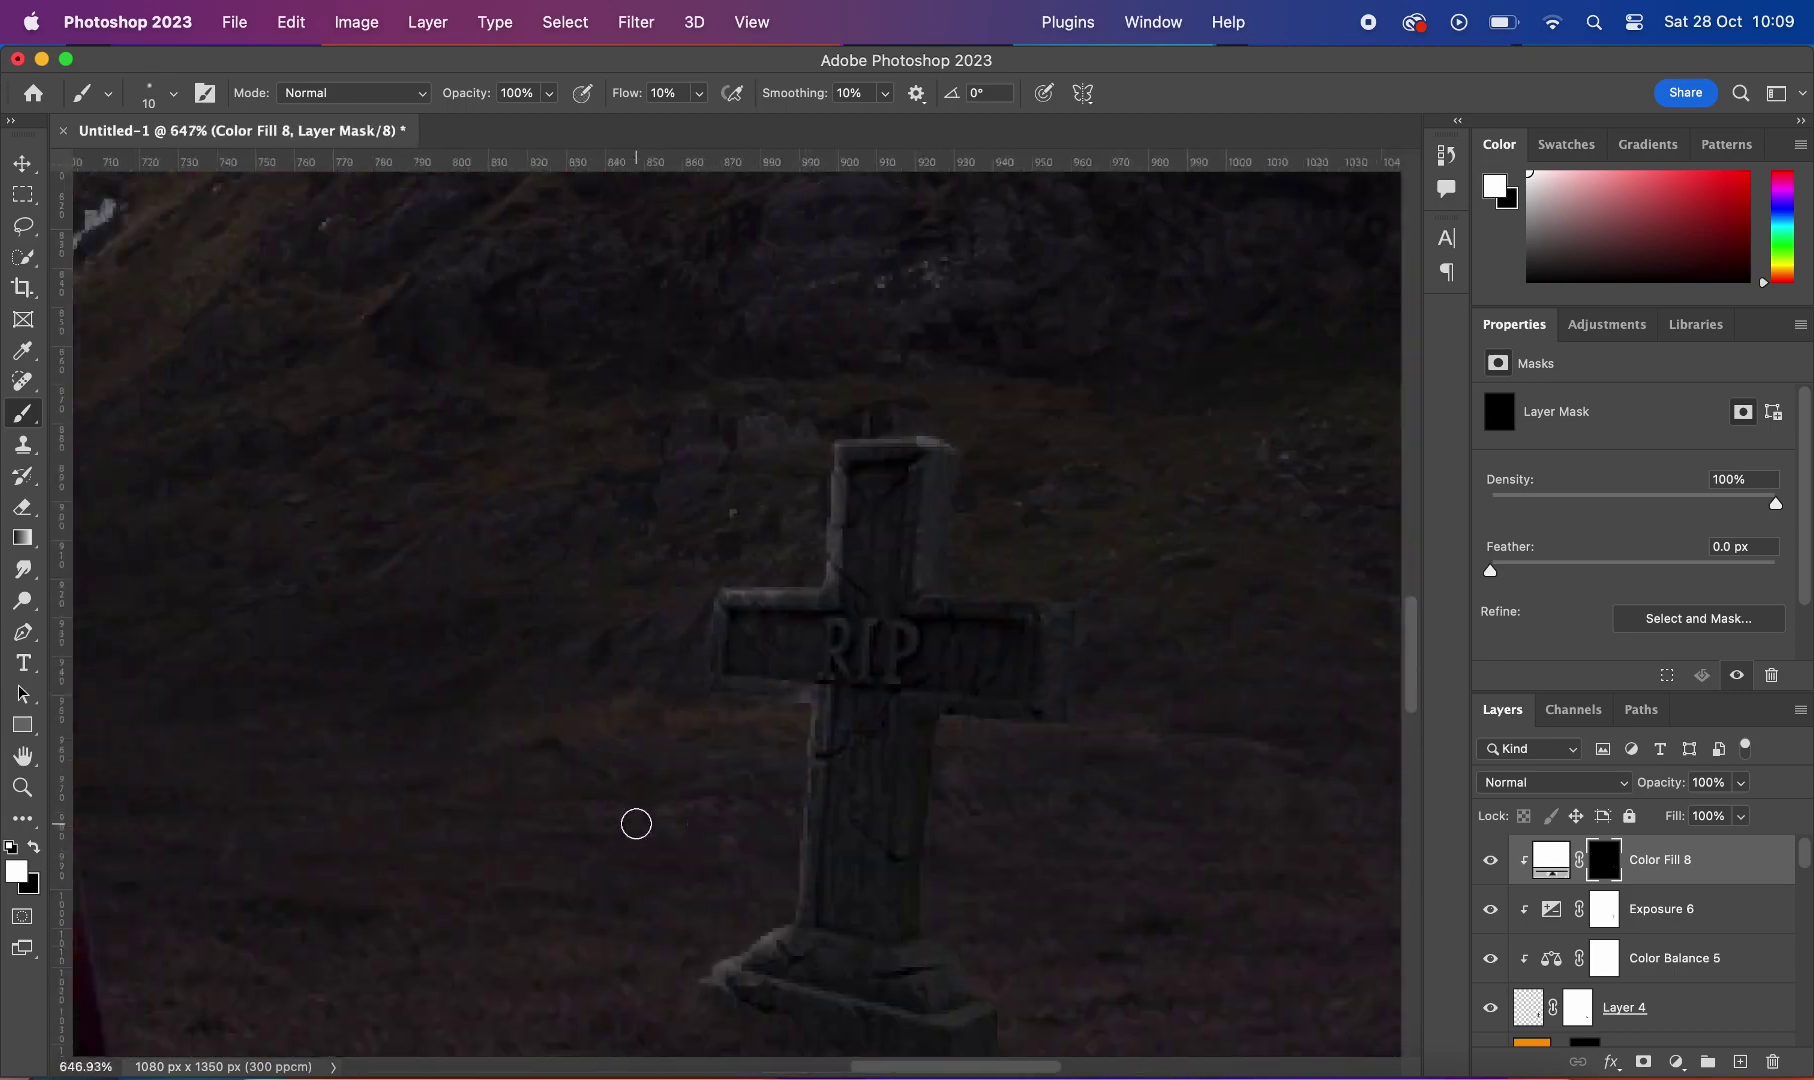
scroll(636, 823, down, 4)
Step: Set the tombstone's Exposure 6 adjustment to -4.54
key(bracketright)
key(bracketright)
key(bracketright)
scroll(761, 770, up, 4)
scroll(1040, 820, down, 2)
scroll(1036, 814, down, 1)
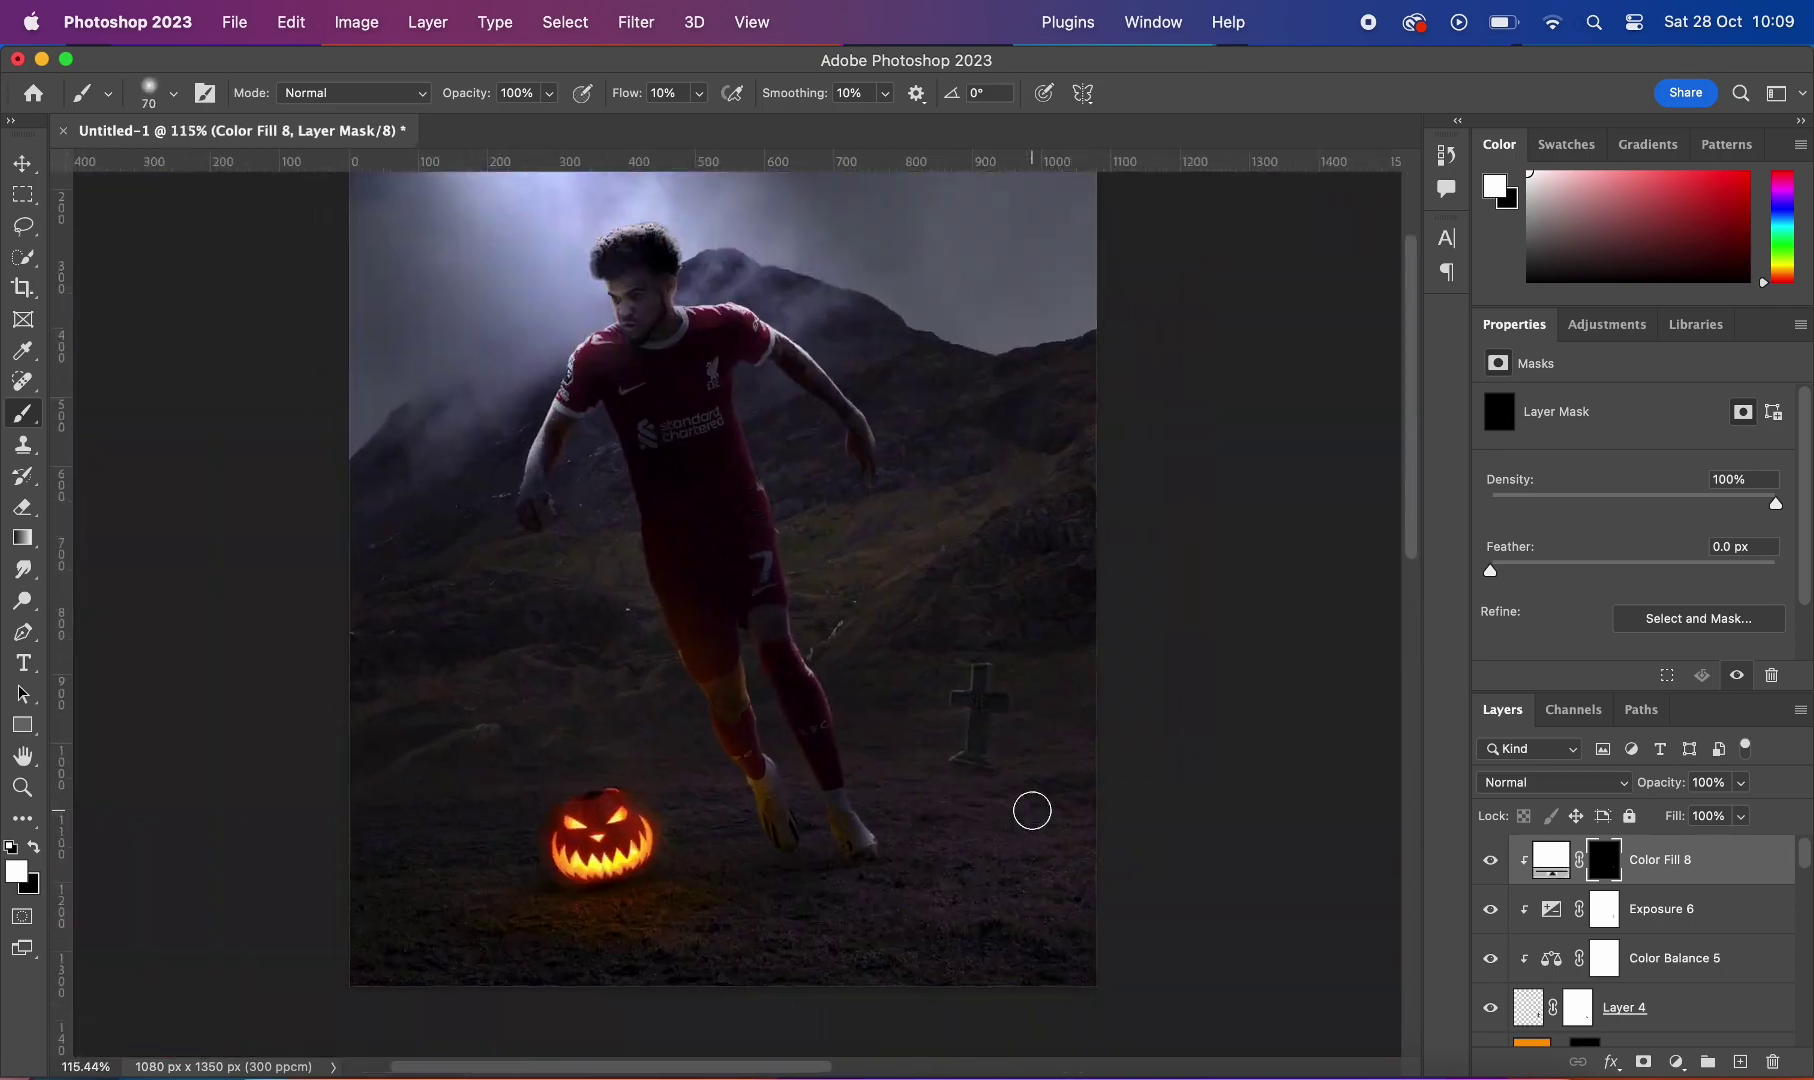
scroll(1060, 812, up, 4)
drag(1541, 468, 1546, 463)
scroll(927, 486, down, 5)
scroll(927, 486, up, 1)
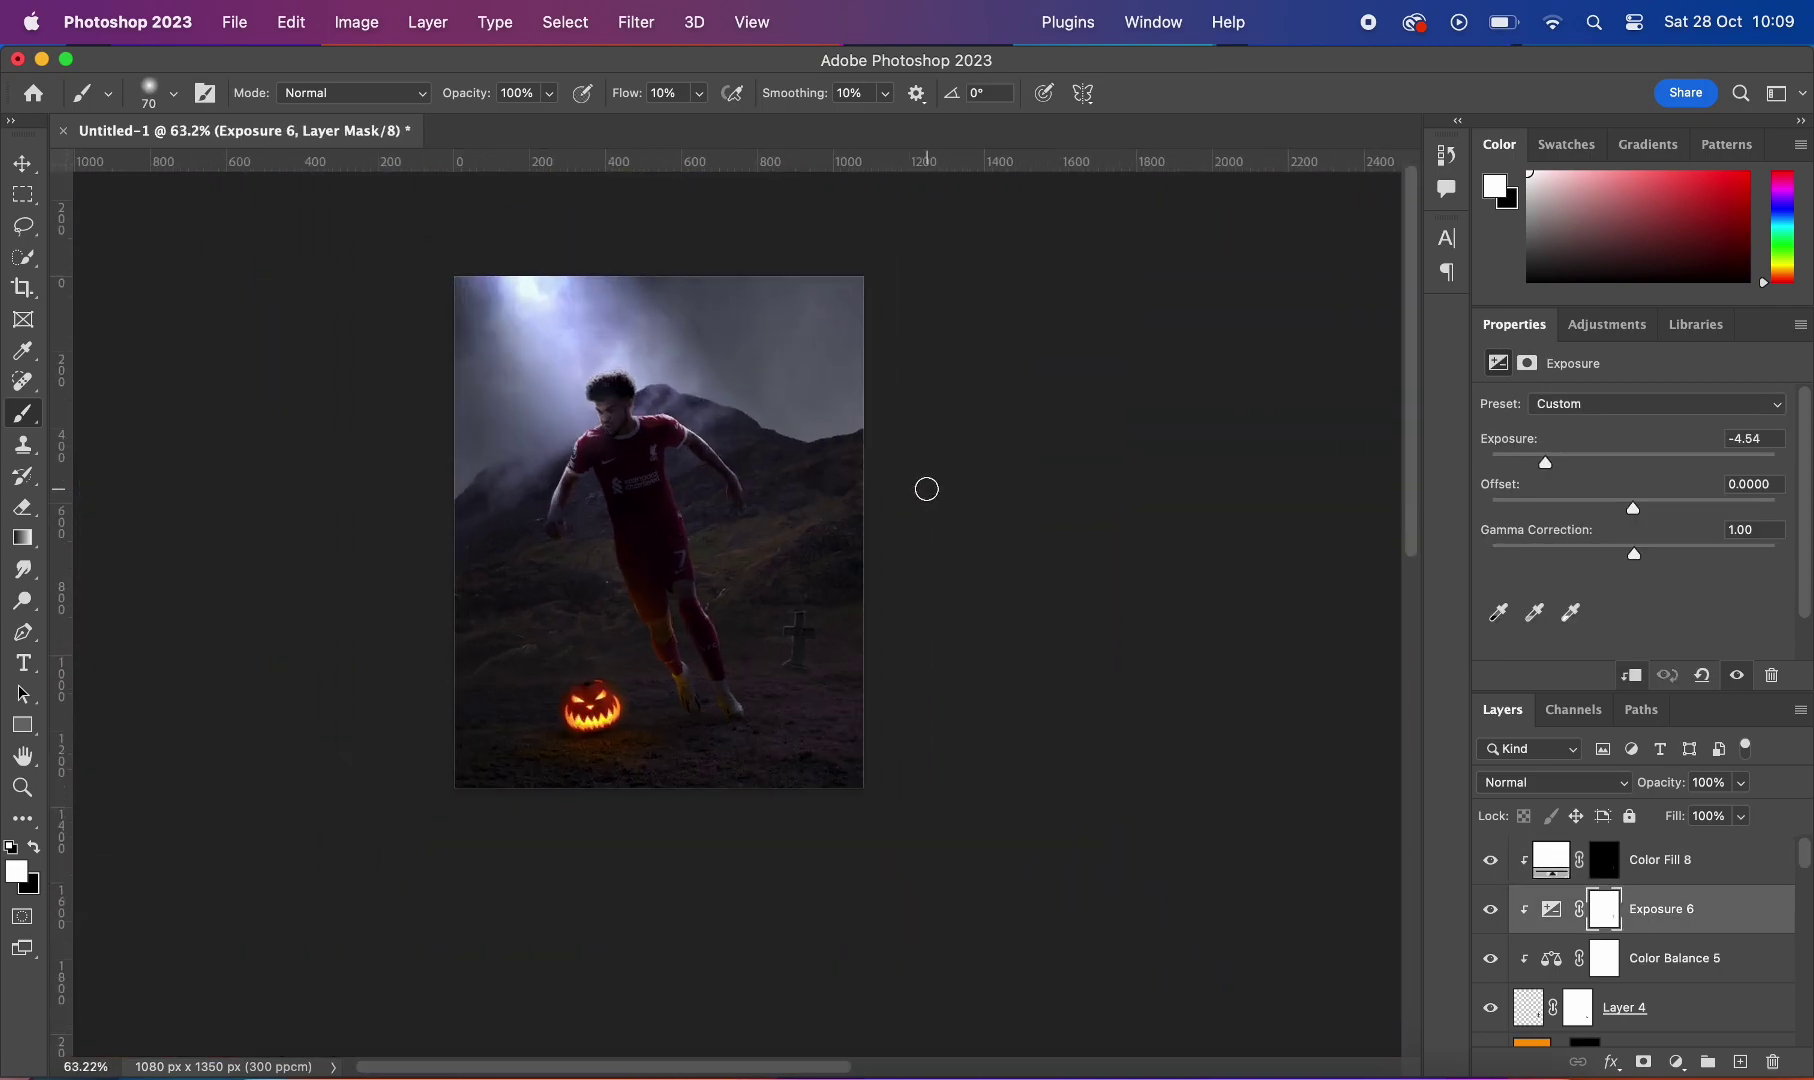
scroll(927, 486, up, 4)
Step: Duplicate the cross tombstone, flip the copy and skew it flat along the ground as a shadow
scroll(927, 486, up, 1)
key(v)
click(1663, 1017)
key(ctrl+j)
key(ctrl+t)
right_click(842, 464)
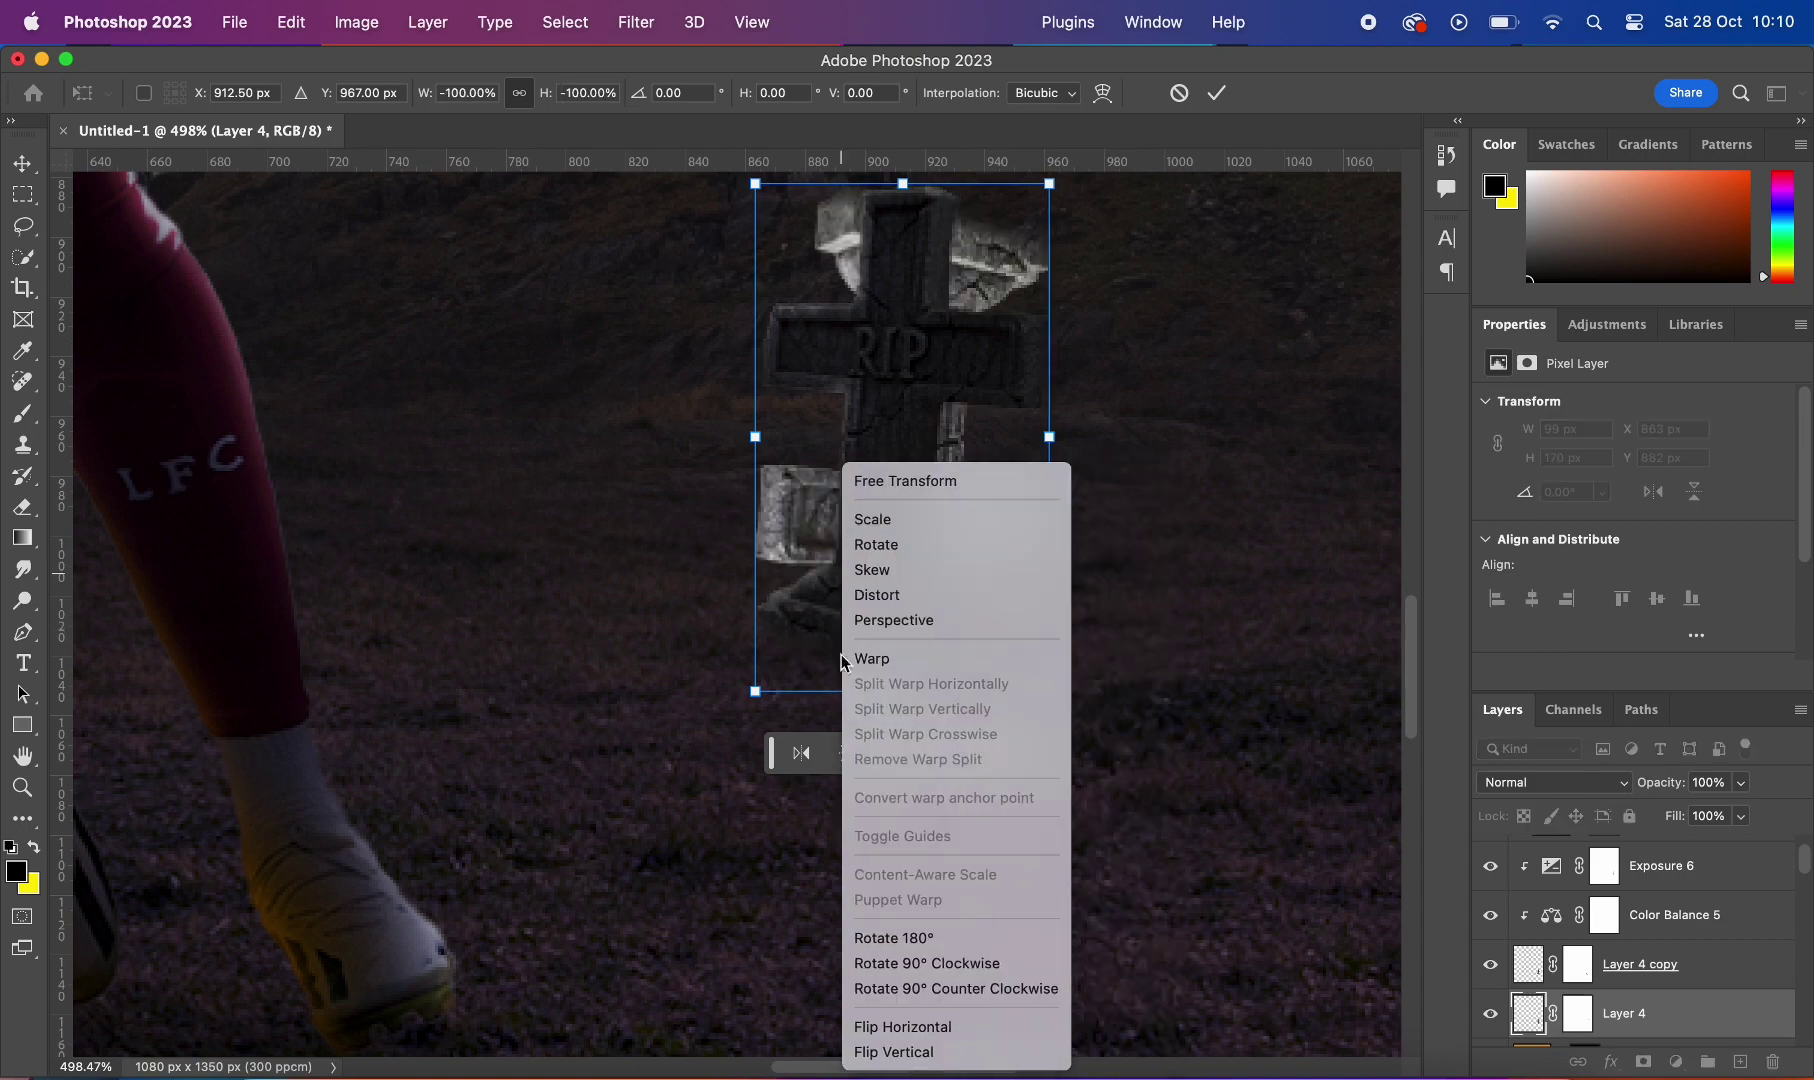
click(880, 1060)
drag(940, 960, 887, 411)
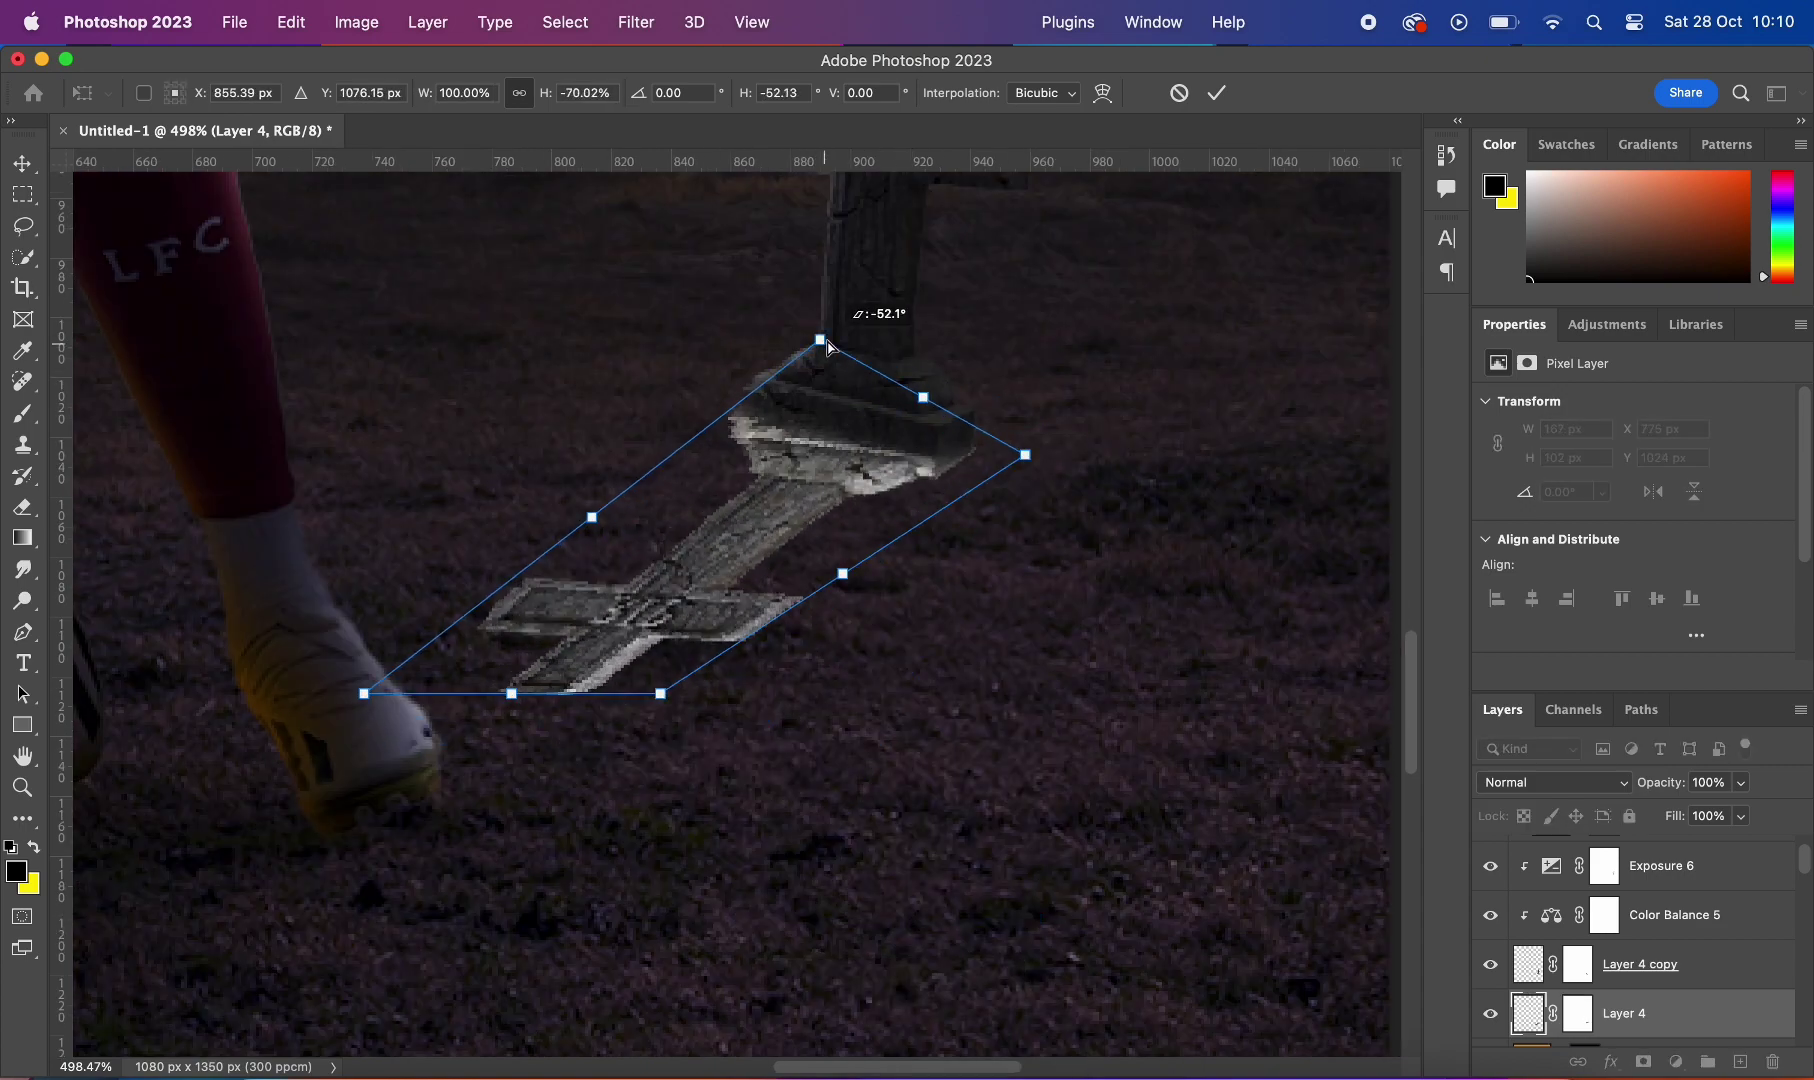
scroll(348, 635, down, 5)
drag(728, 661, 725, 620)
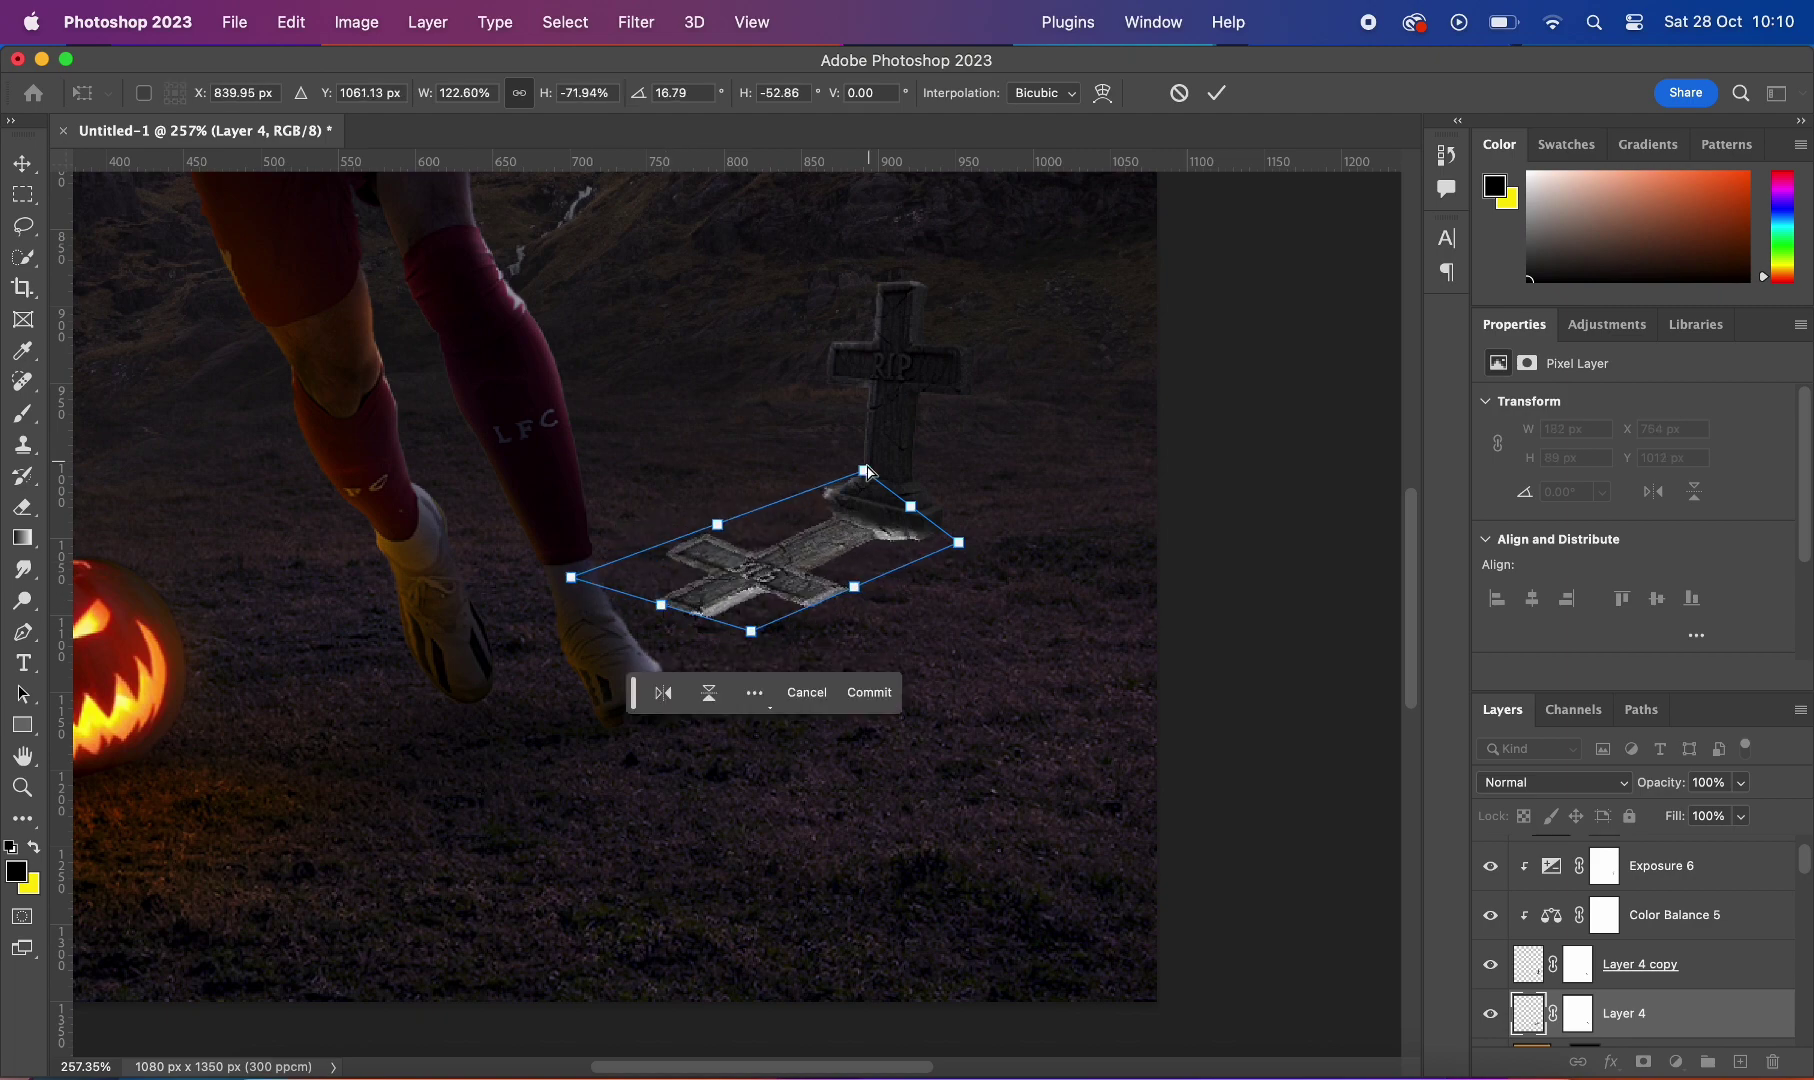
scroll(866, 472, down, 3)
scroll(950, 518, up, 3)
key(Return)
Step: Give the shadow layer a dark Color Overlay at 40% opacity
double_click(1700, 1013)
click(837, 833)
click(1310, 596)
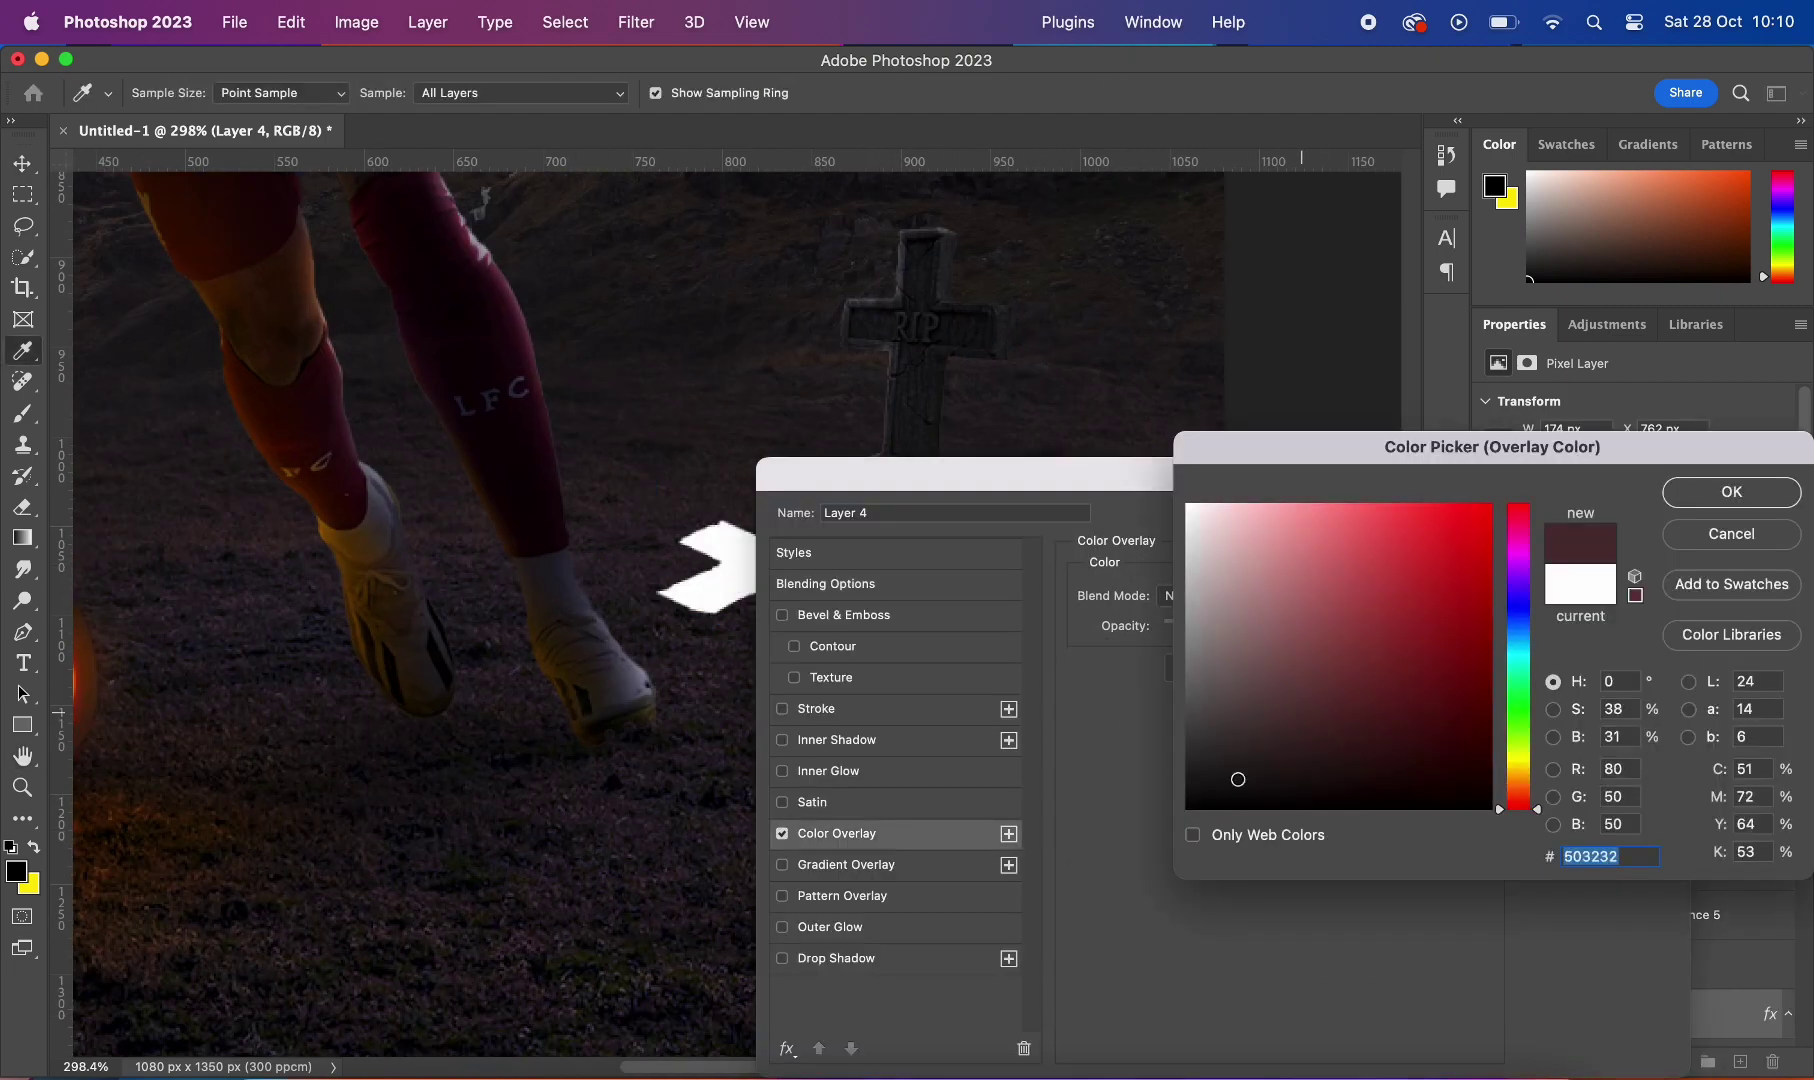
key(Return)
key(Return)
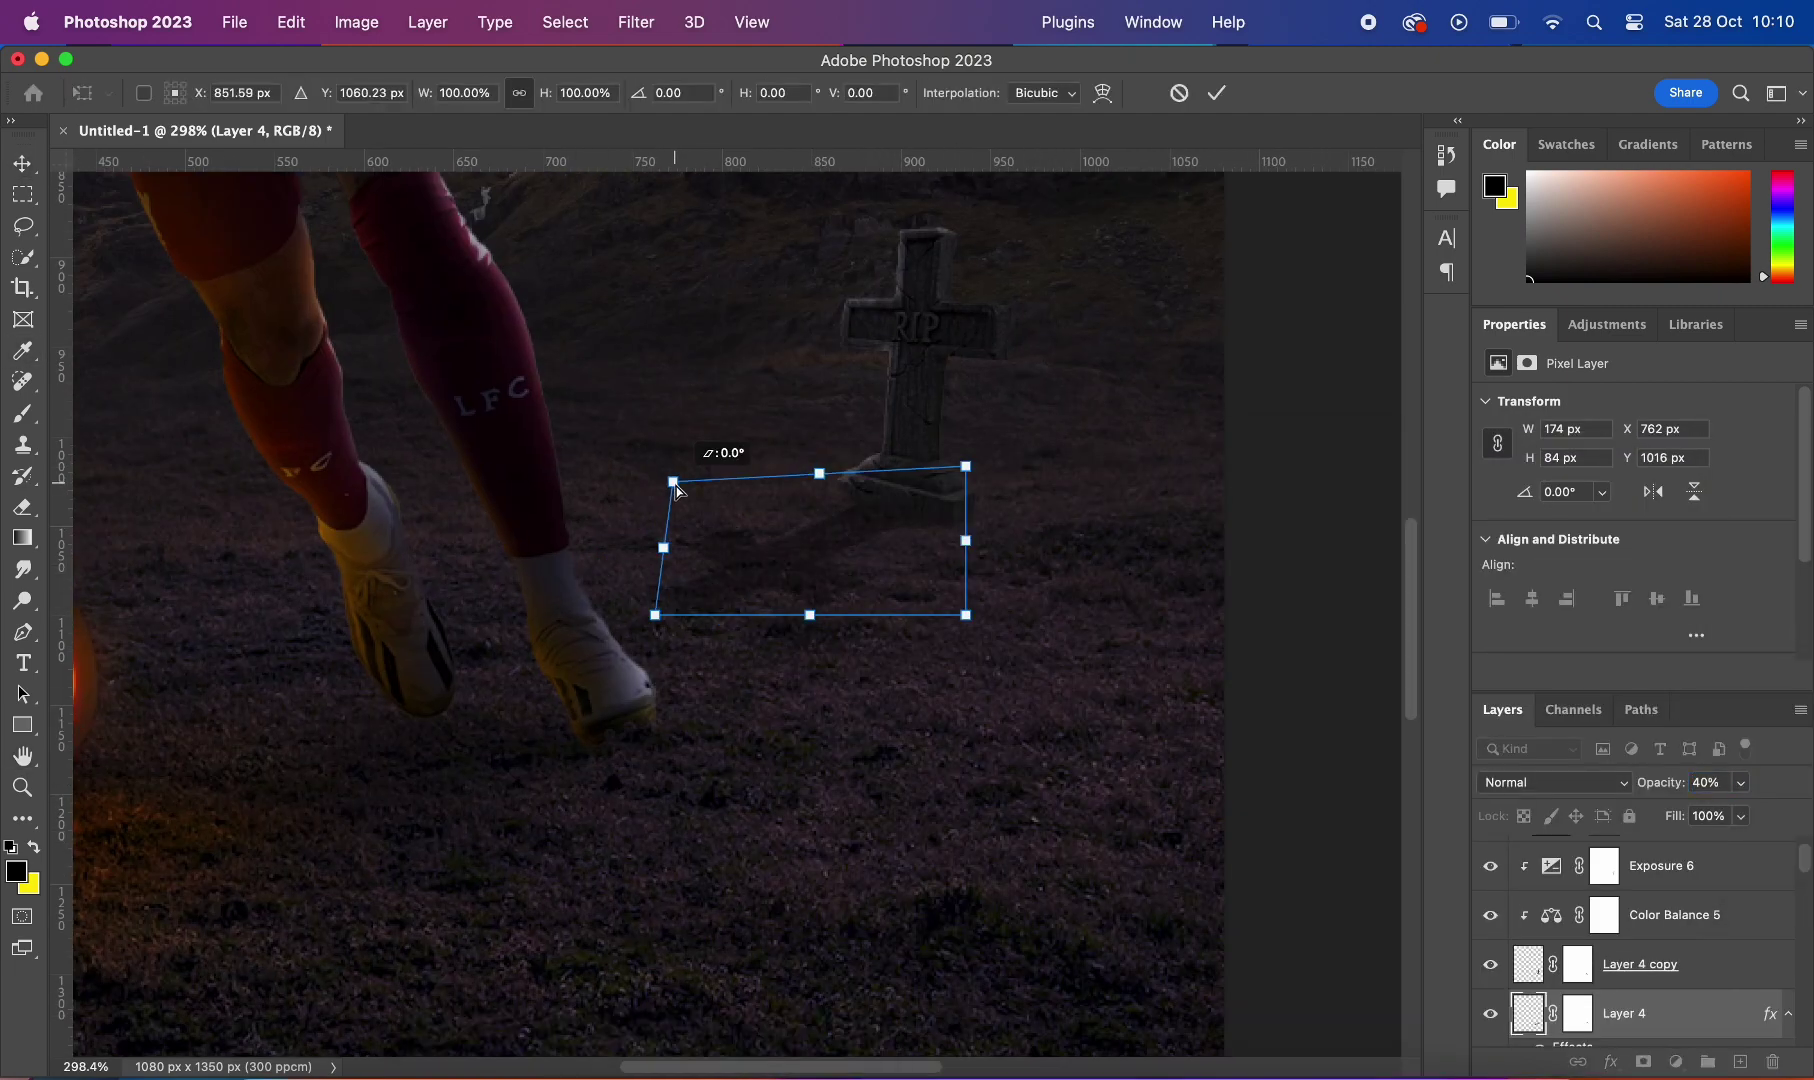
key(Return)
scroll(1175, 633, down, 5)
scroll(808, 628, up, 5)
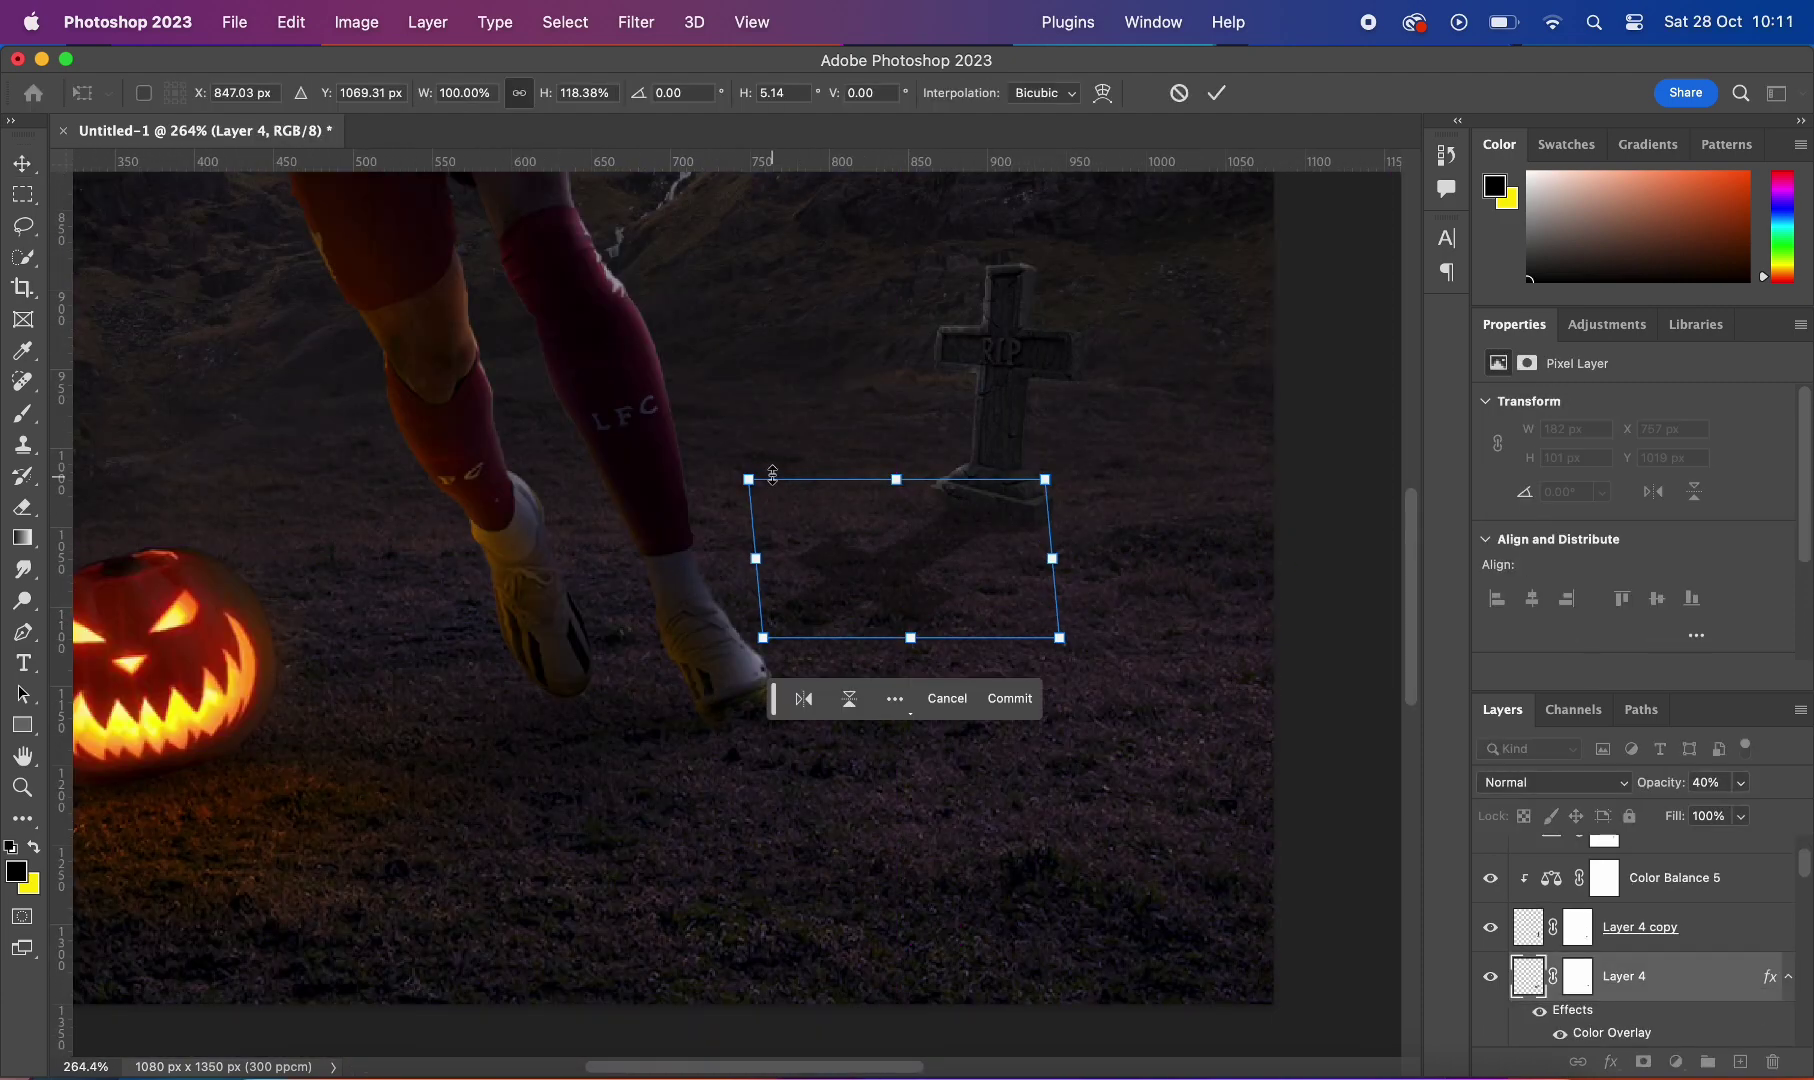
key(Return)
scroll(1198, 538, down, 5)
scroll(1005, 675, up, 4)
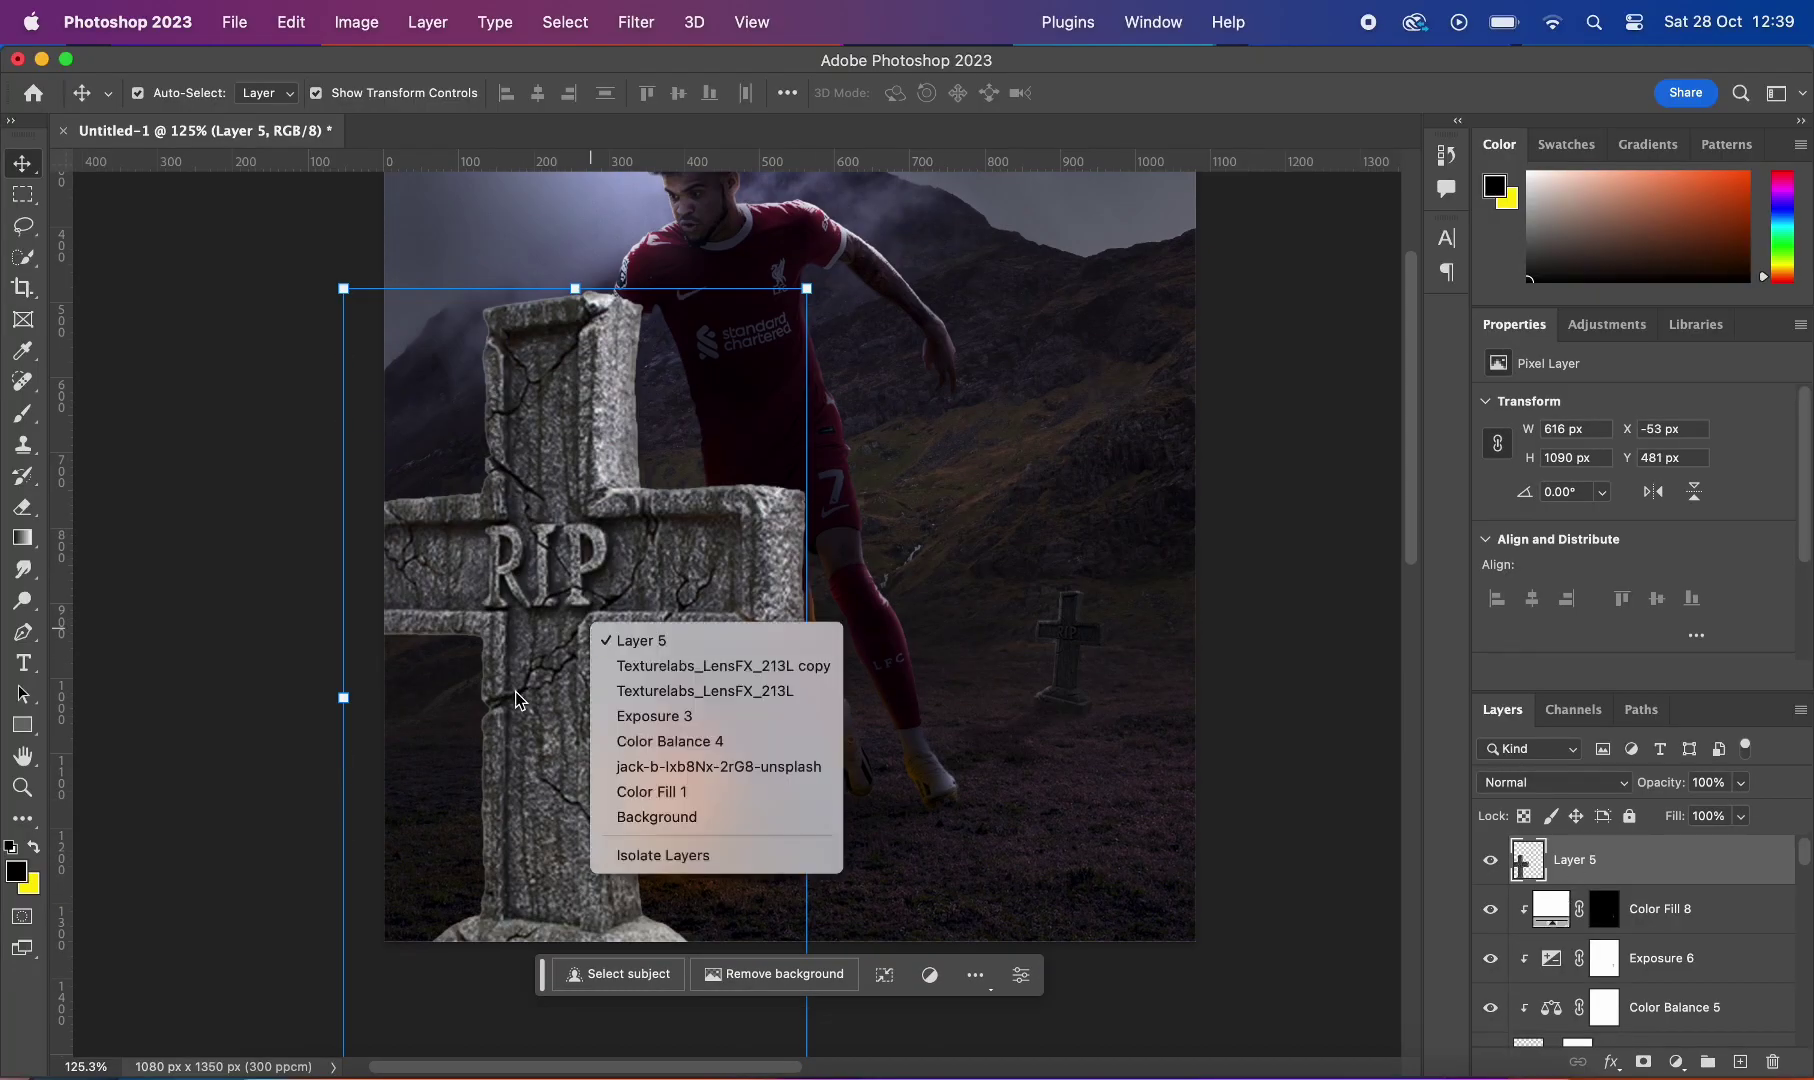
Step: Flip the new RIP tombstone horizontally and move it, tilted and enlarged, into the bottom-right corner
key(ctrl+t)
right_click(517, 698)
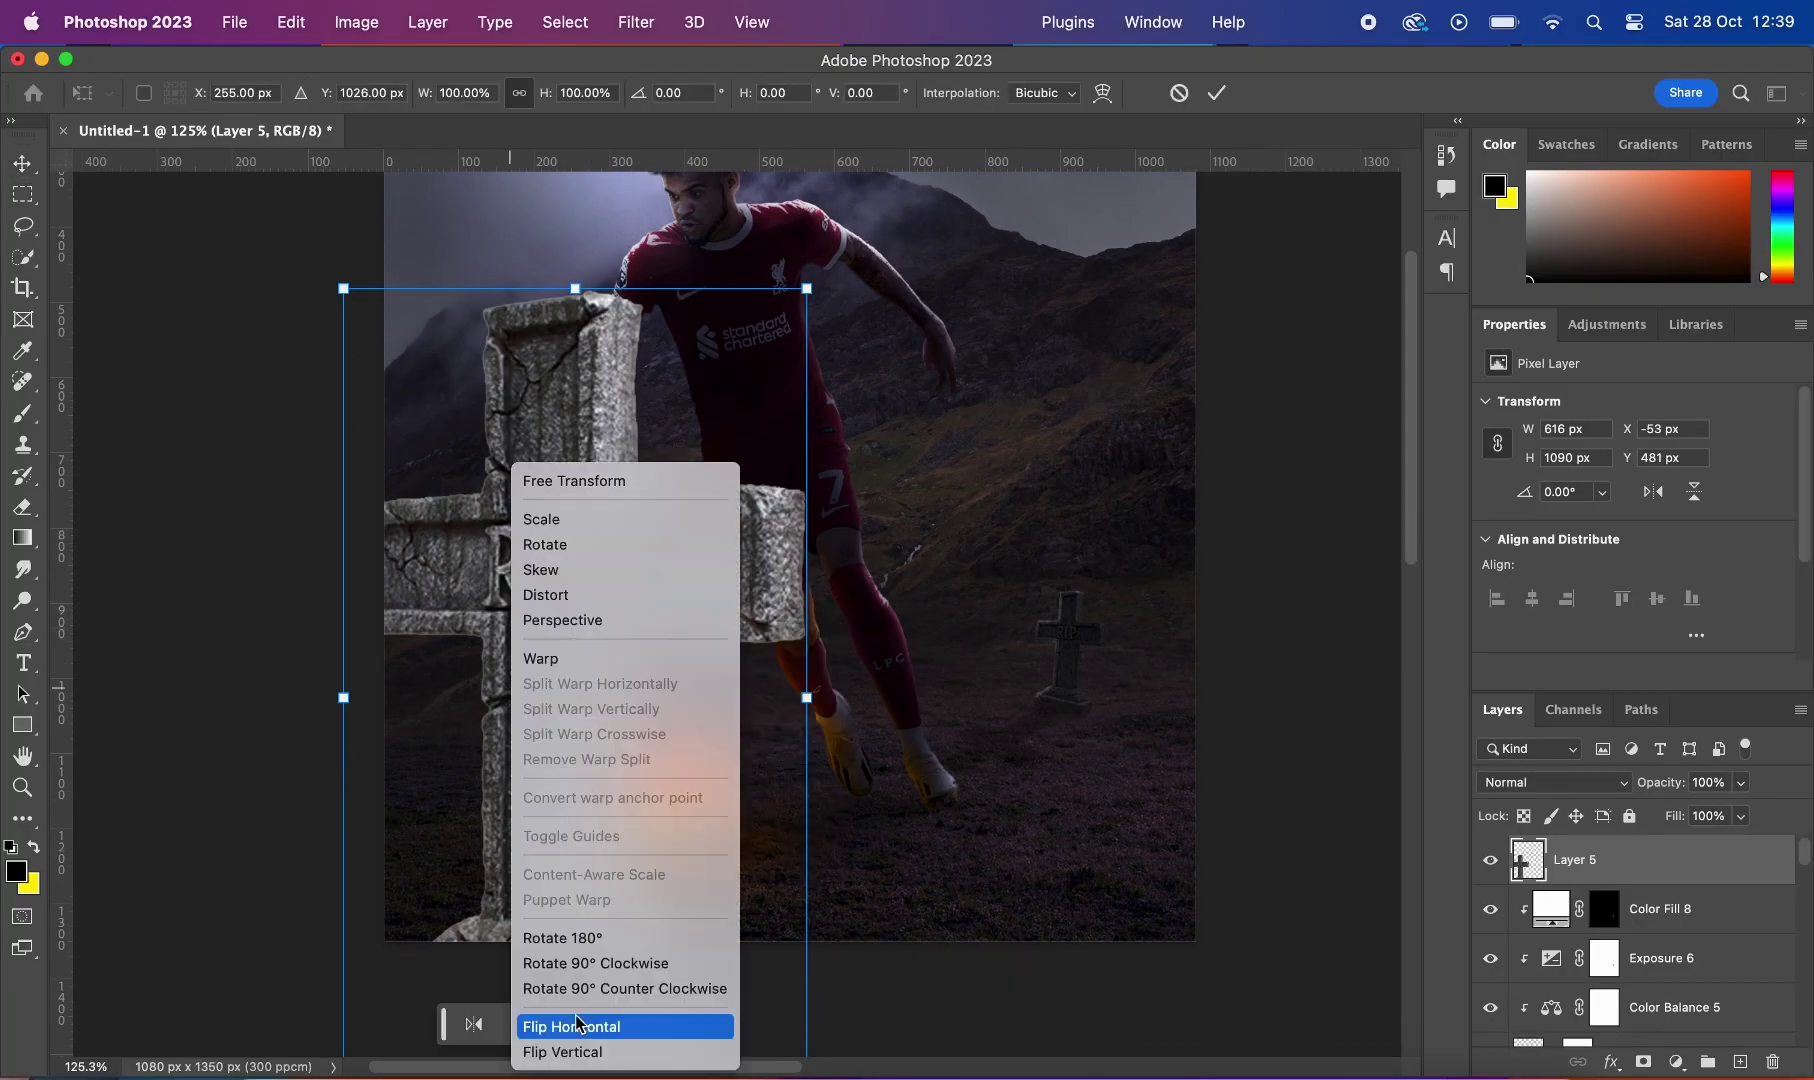
click(607, 1023)
mouse_move(554, 658)
mouse_down()
mouse_move(1274, 836)
mouse_move(1270, 800)
mouse_up()
key(ctrl+0)
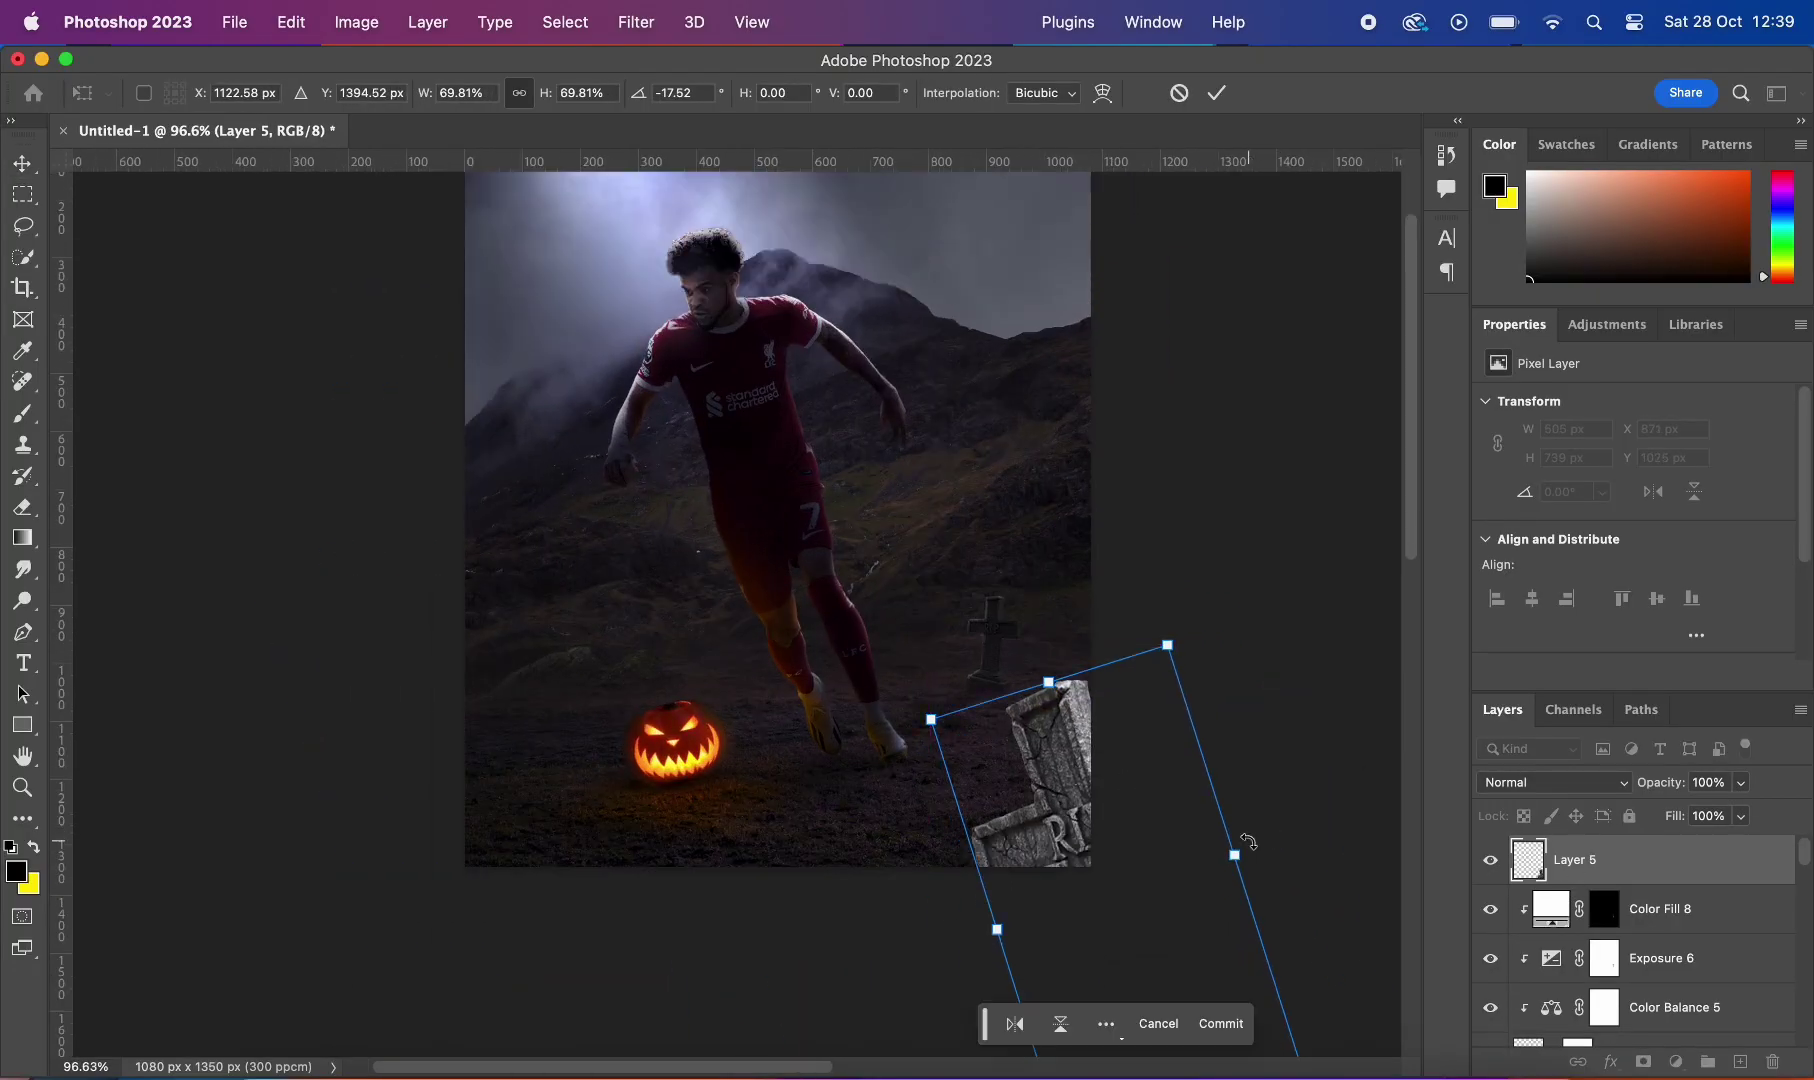
key(Return)
scroll(1166, 429, up, 2)
scroll(1020, 566, down, 3)
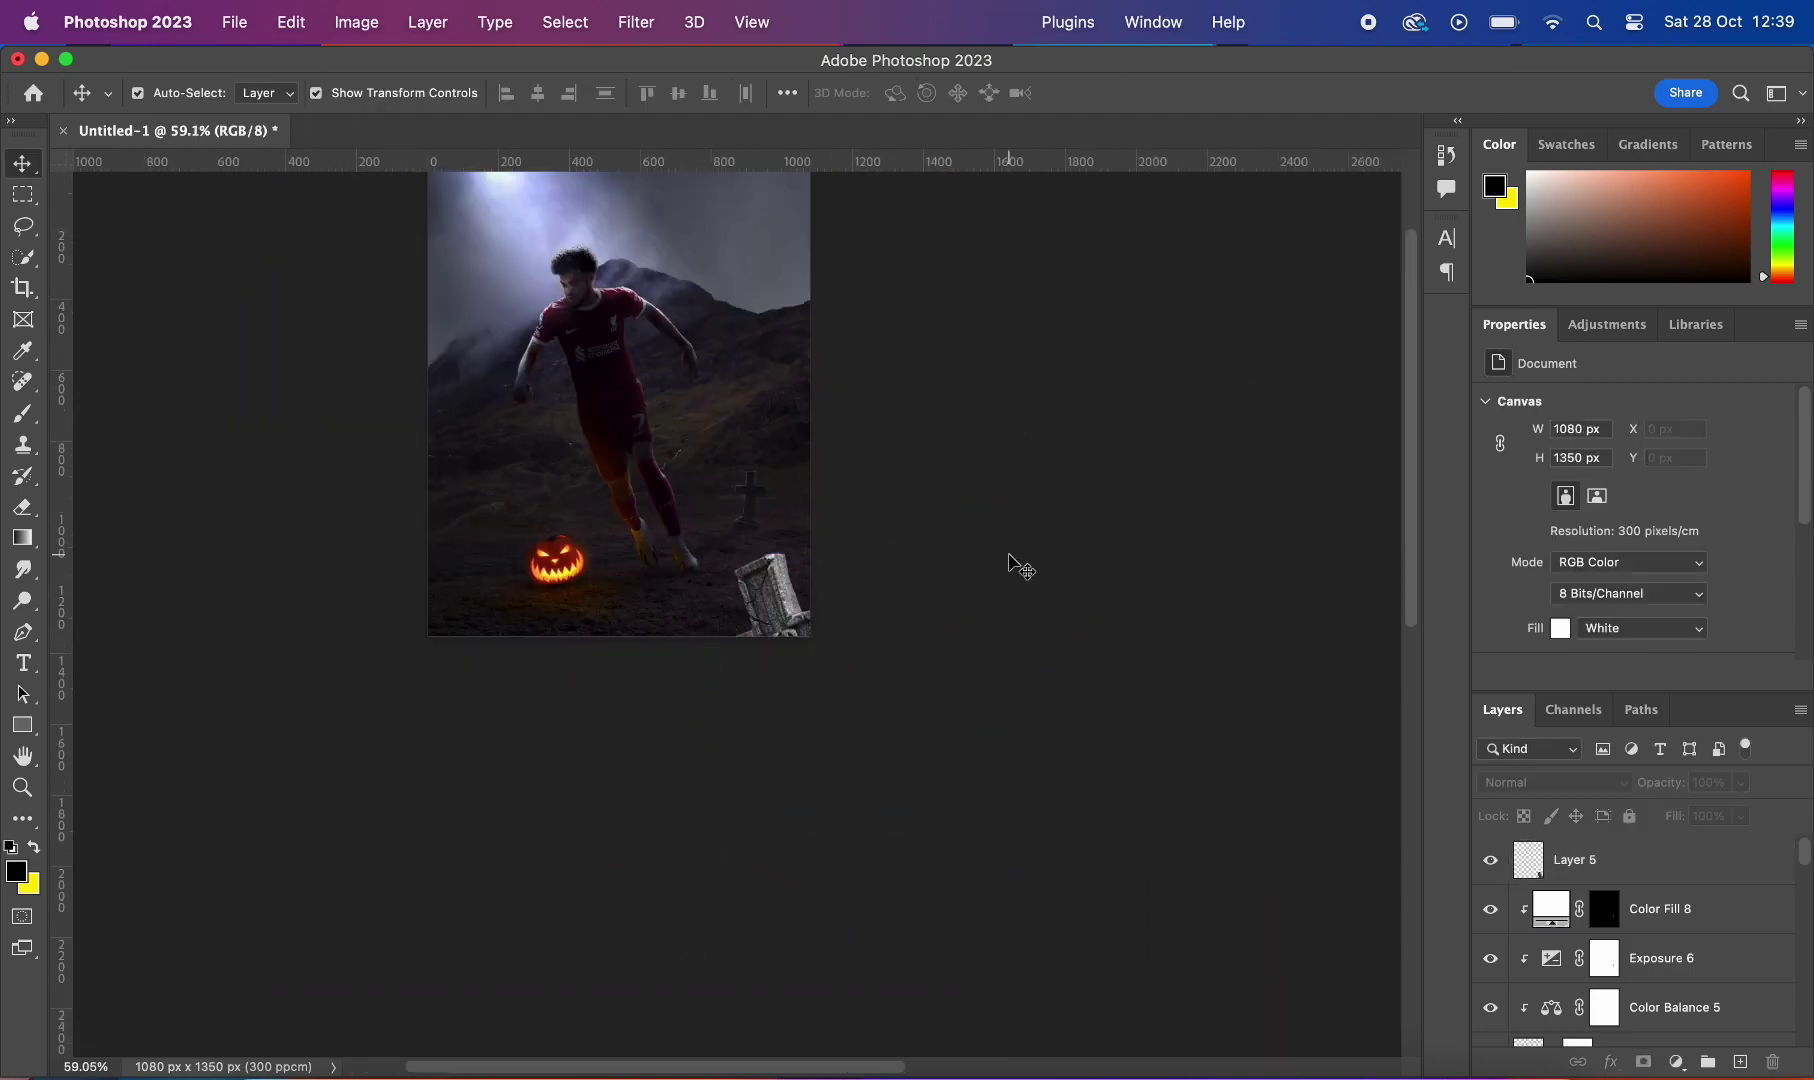
scroll(1012, 575, up, 3)
scroll(1268, 983, up, 2)
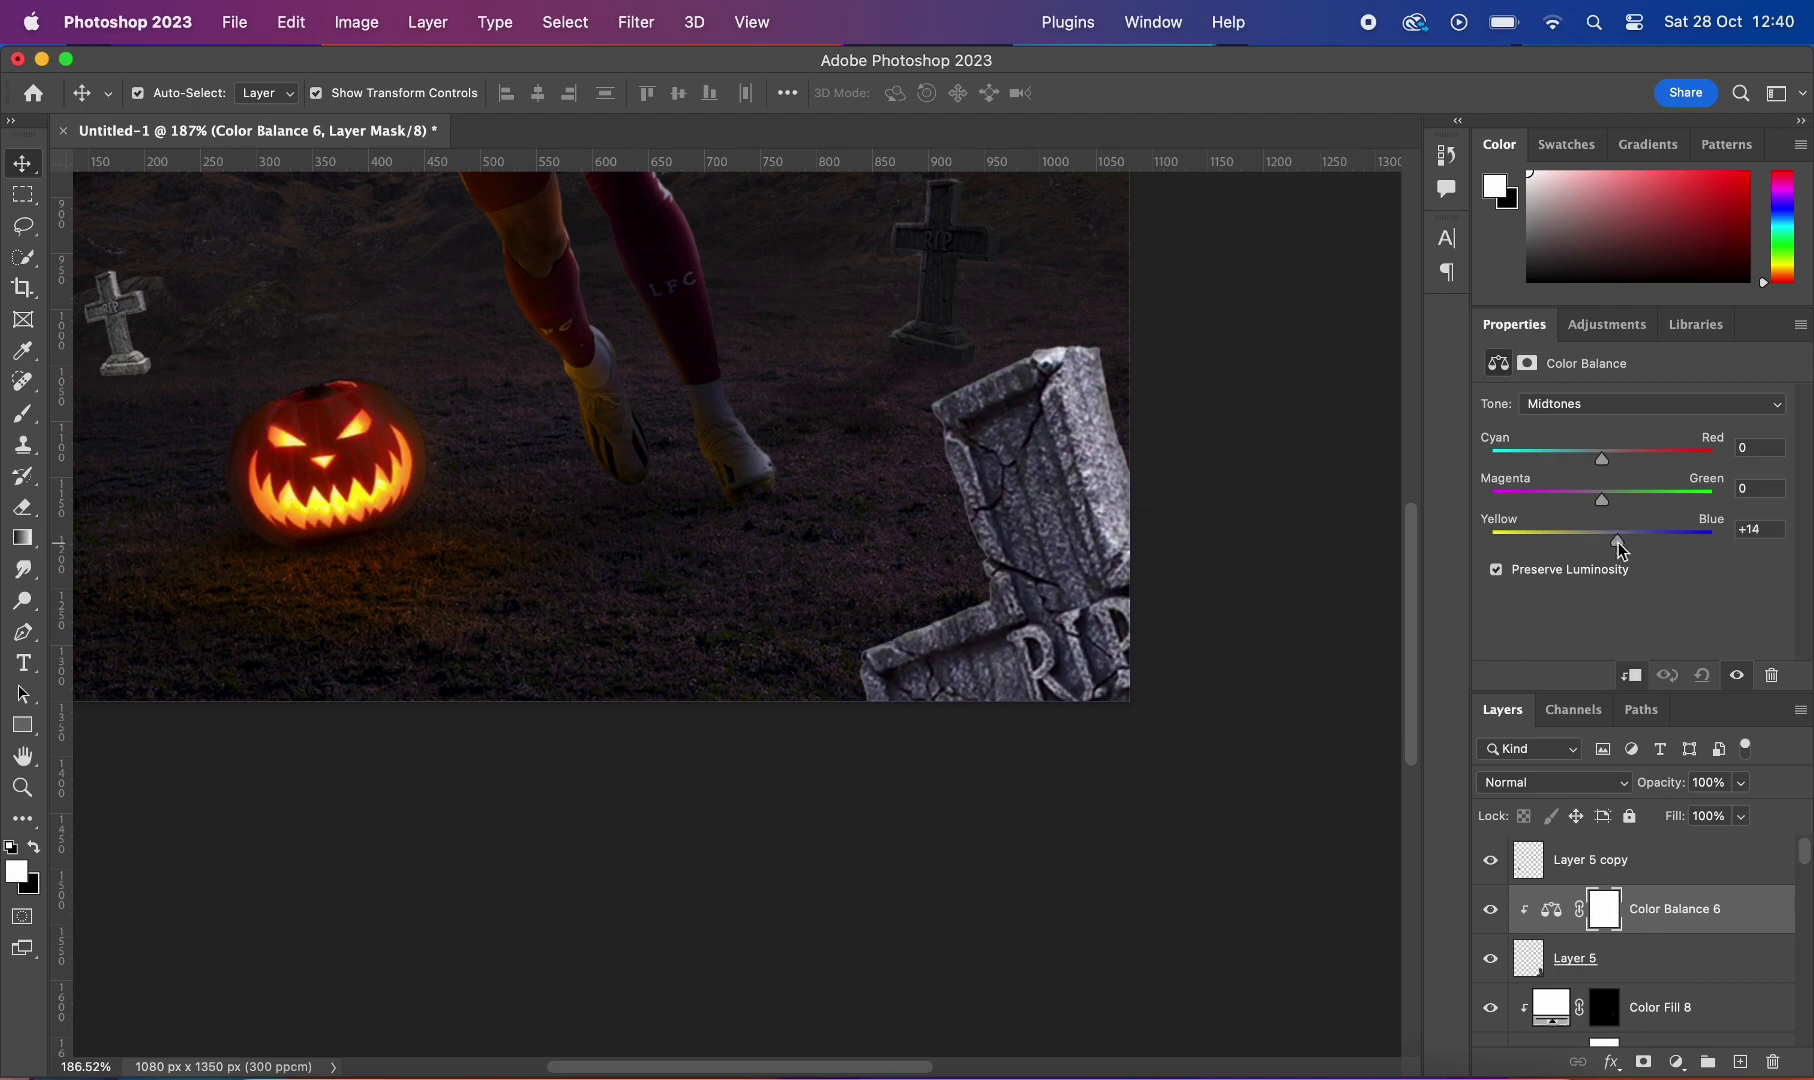
Step: Darken the big tombstone with a clipped Exposure adjustment at -3.25
click(1677, 1062)
click(1620, 870)
drag(1633, 463, 1564, 463)
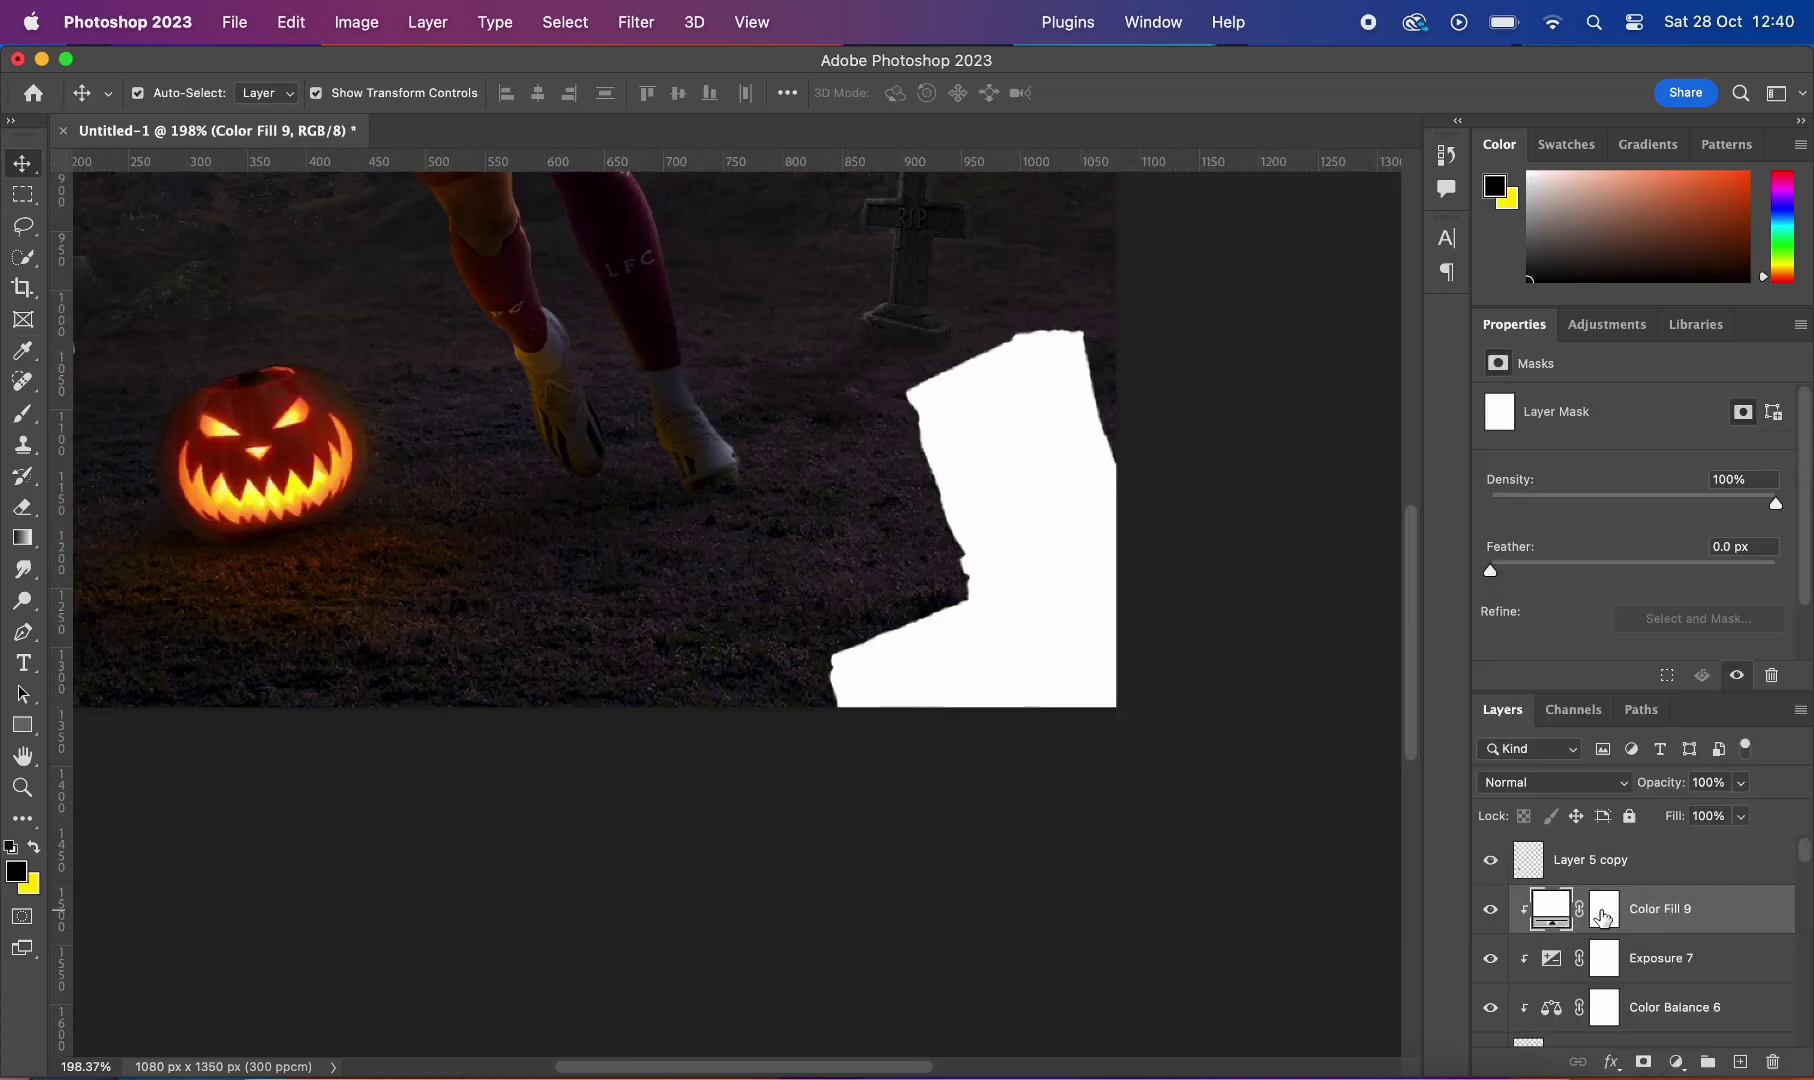
Step: Paint soft white highlights along the tombstone's edges through a masked Color Fill layer
click(1553, 782)
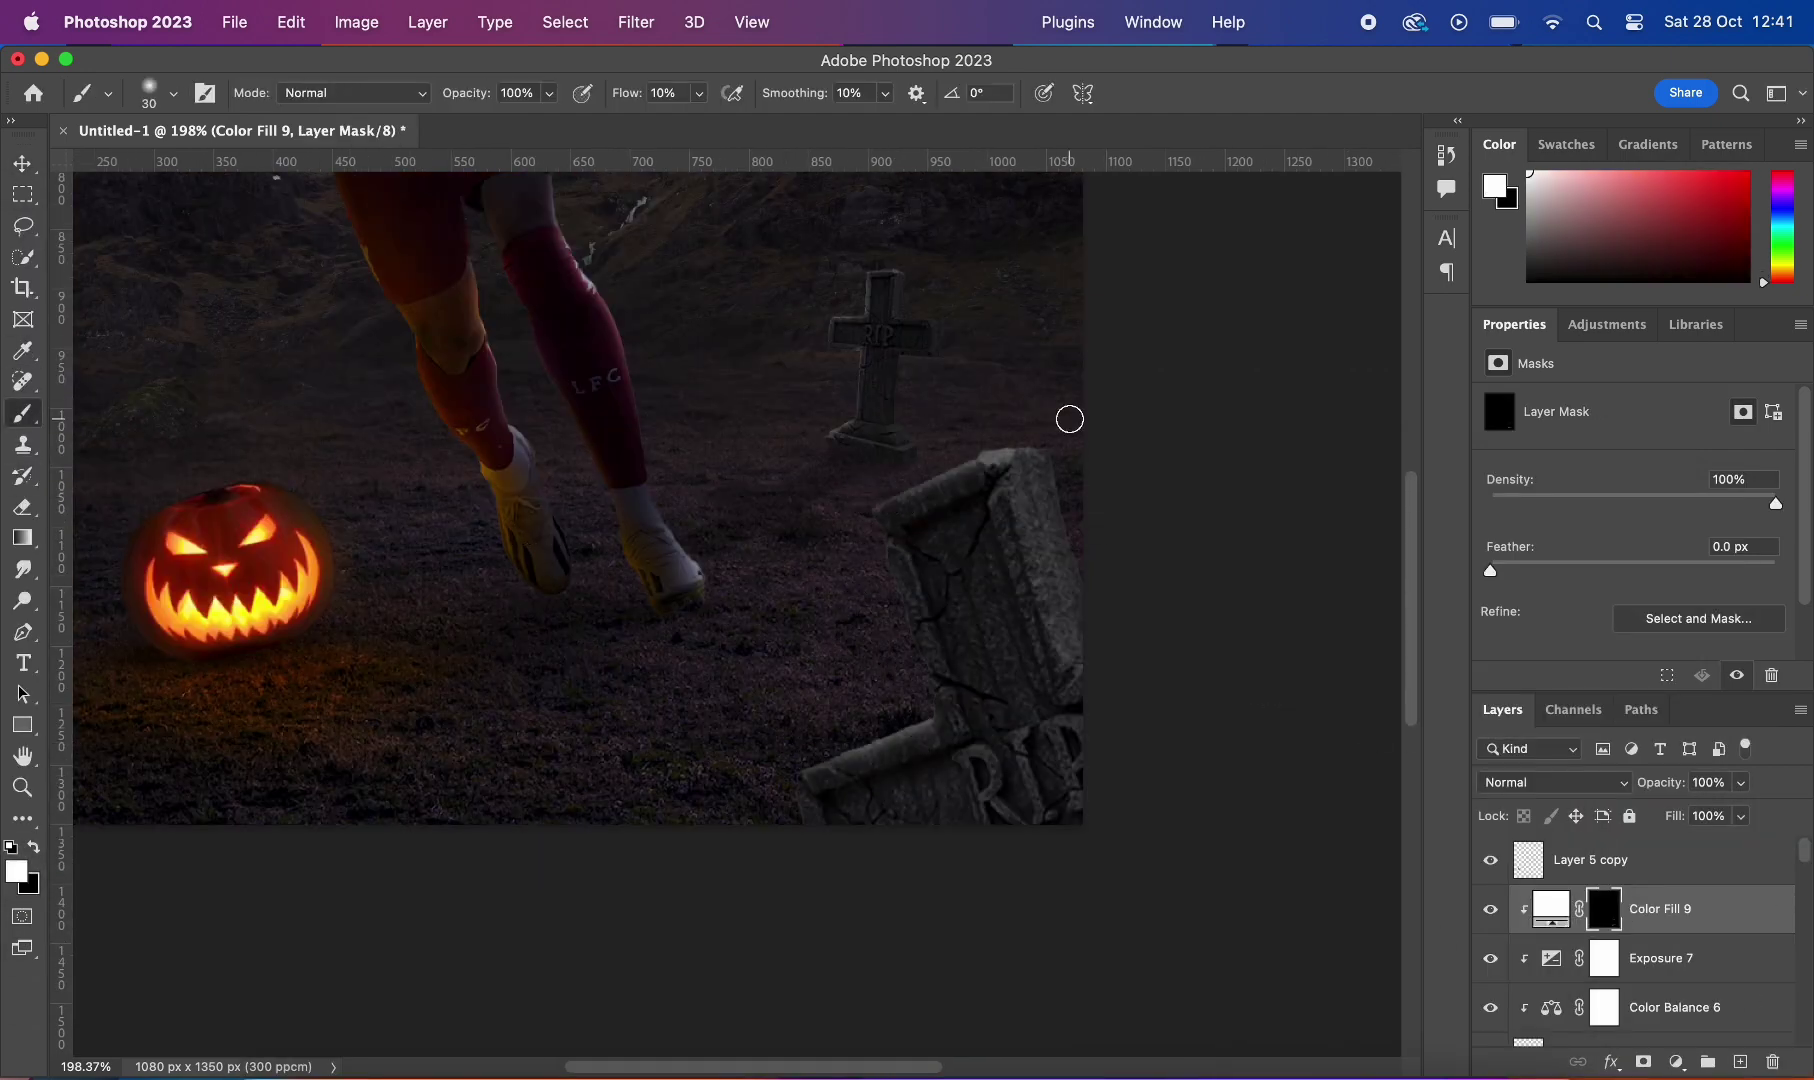
key(bracketleft)
key(bracketleft)
scroll(972, 425, up, 5)
scroll(700, 600, down, 3)
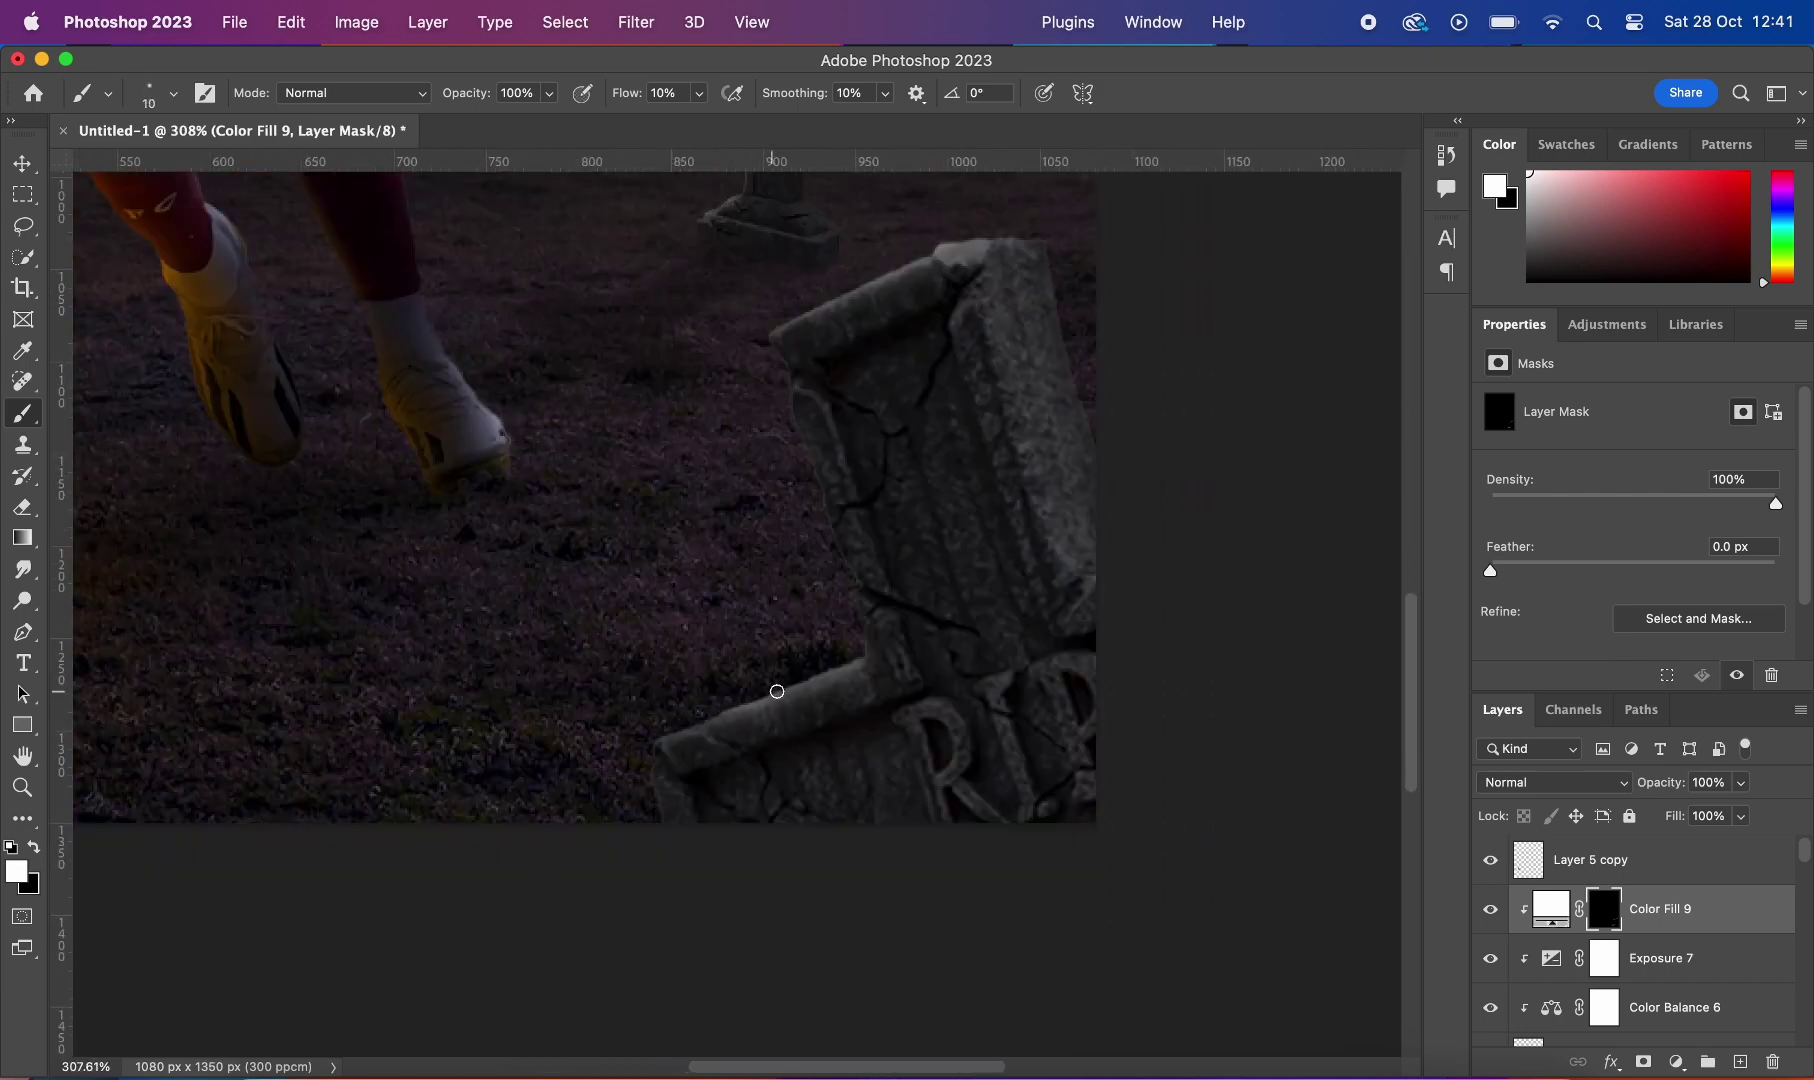
scroll(773, 692, down, 5)
scroll(850, 648, up, 5)
scroll(896, 502, up, 4)
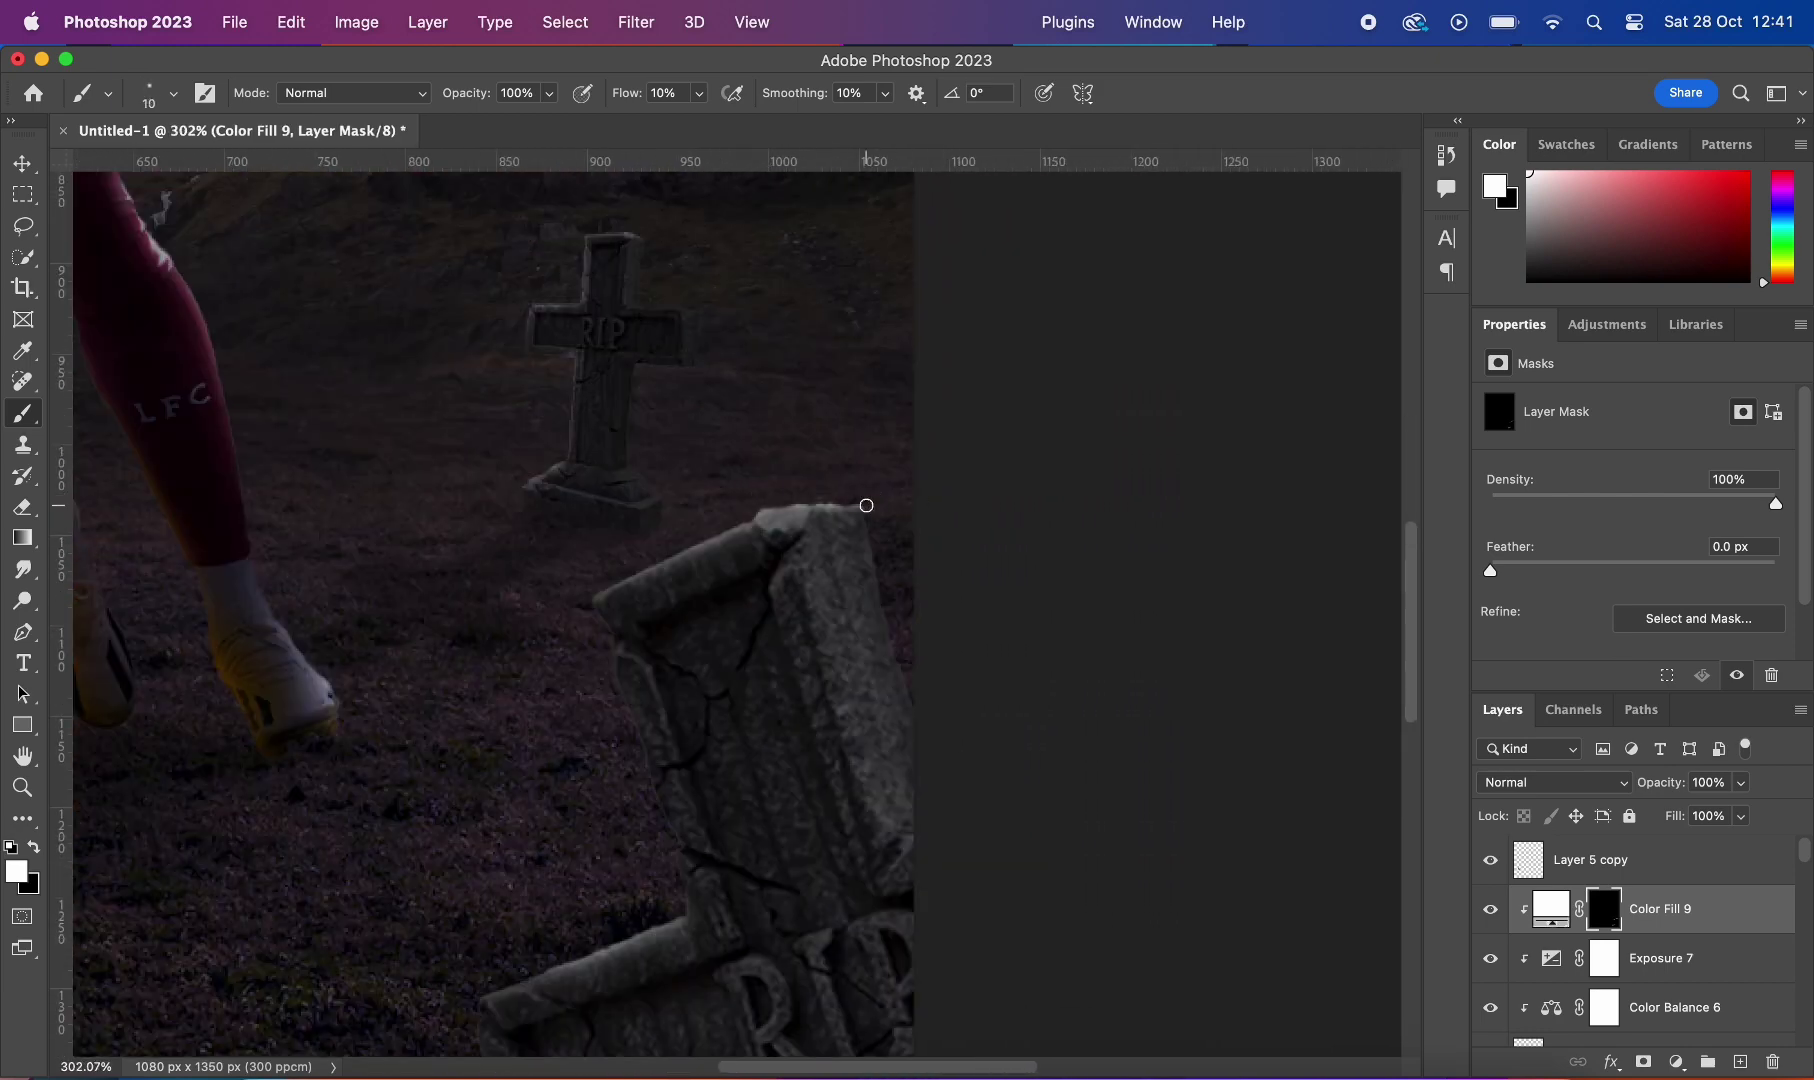
scroll(802, 498, down, 5)
scroll(850, 457, up, 5)
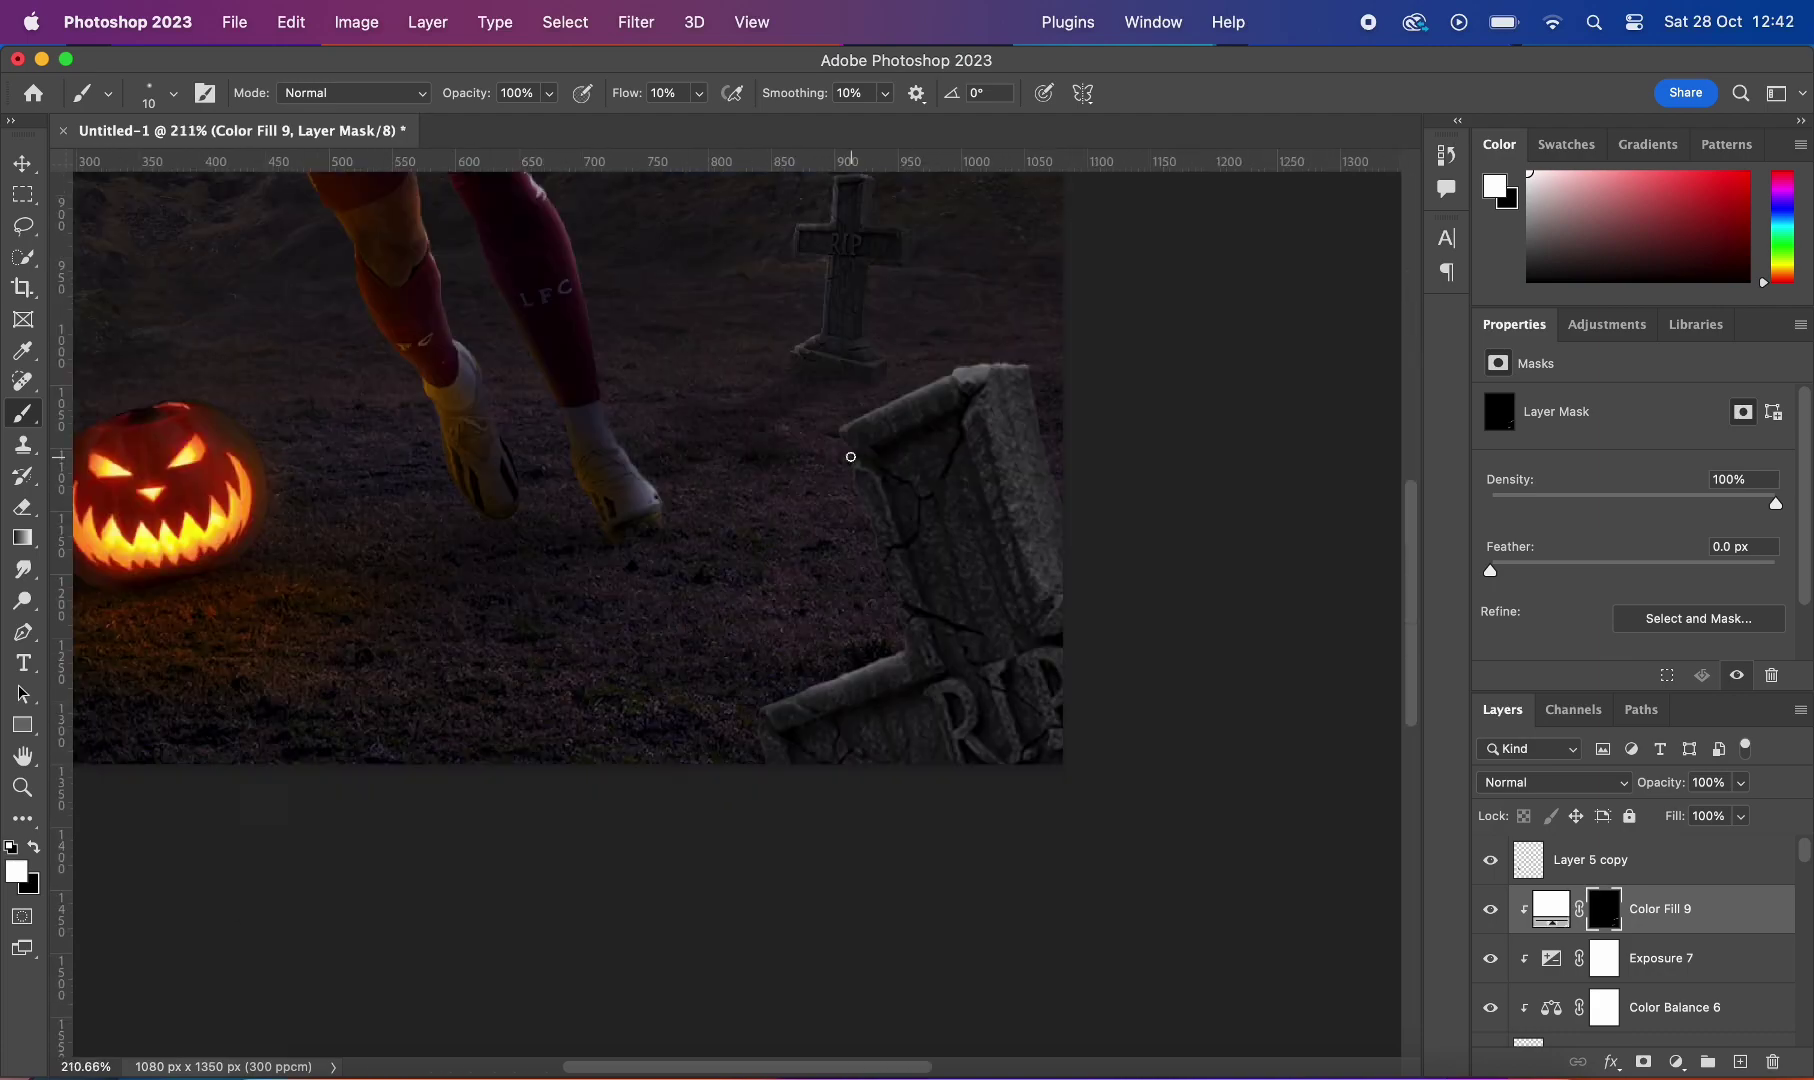
scroll(908, 645, down, 2)
scroll(778, 637, up, 5)
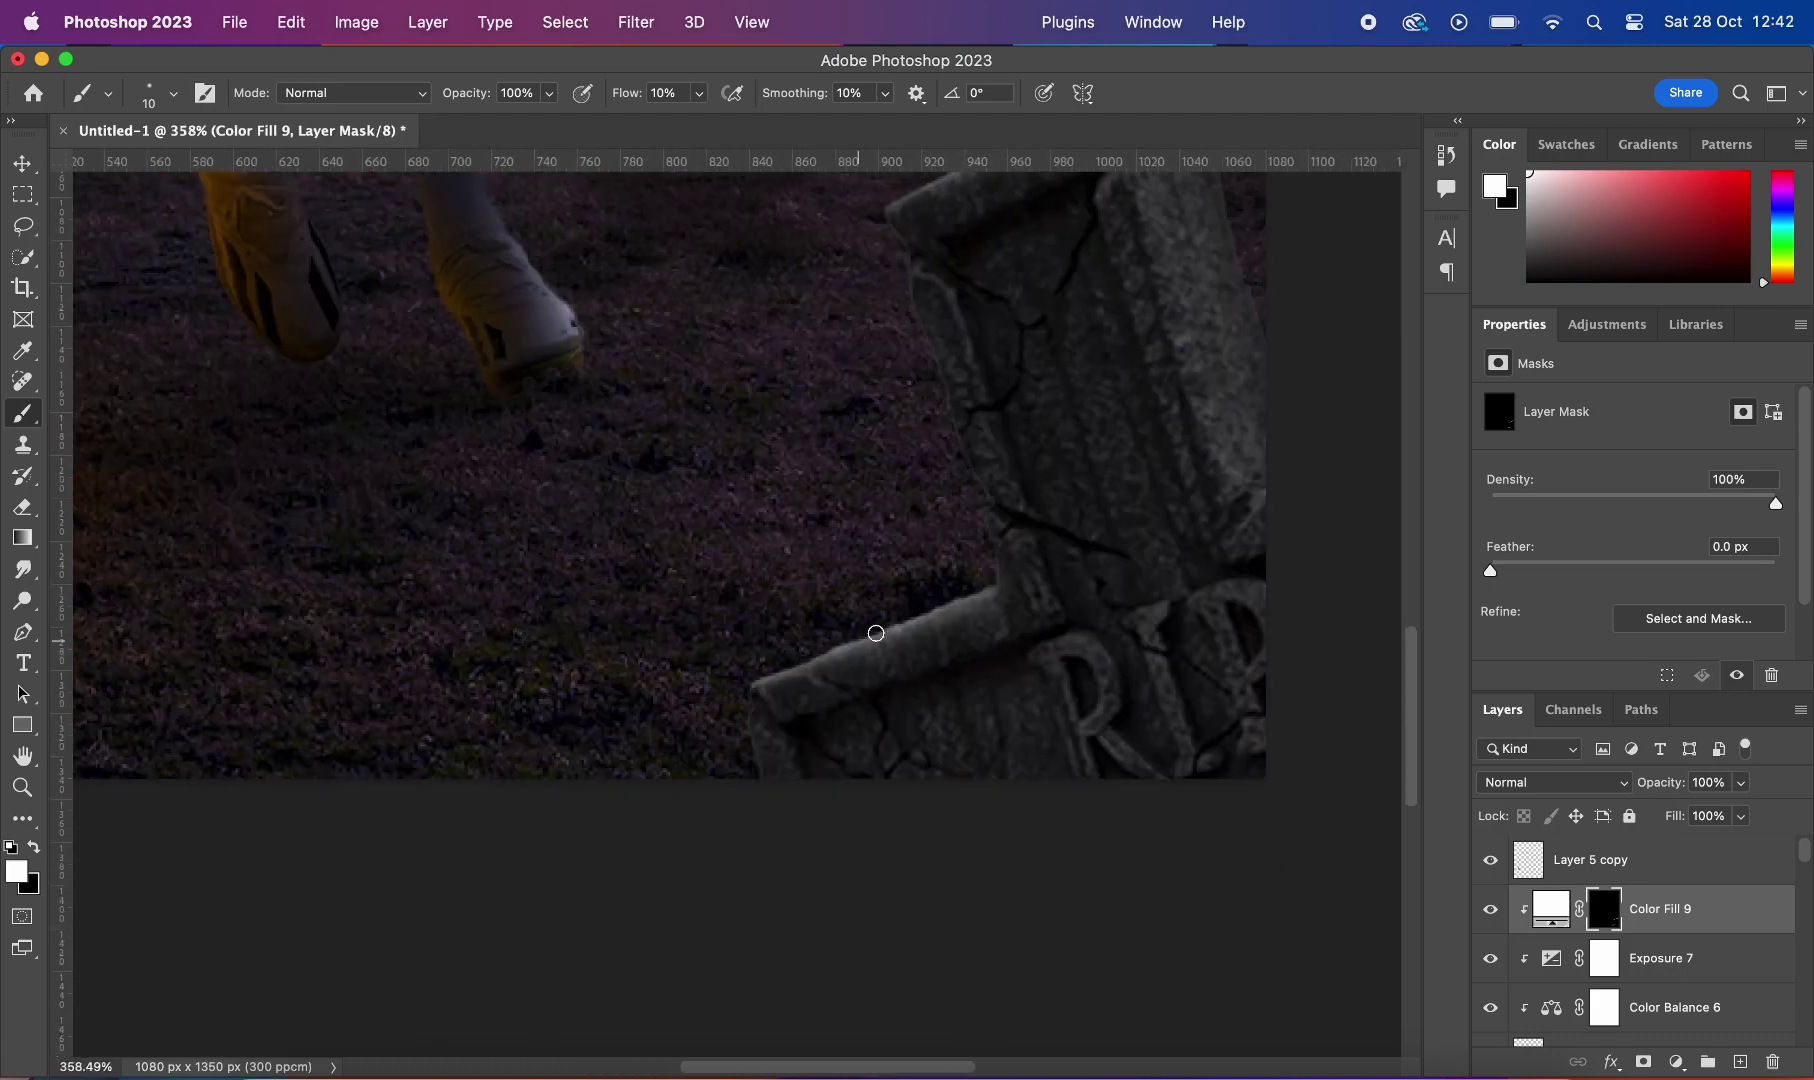
scroll(704, 609, down, 5)
key(v)
key(alt+bracketleft)
scroll(600, 650, up, 5)
scroll(550, 680, down, 3)
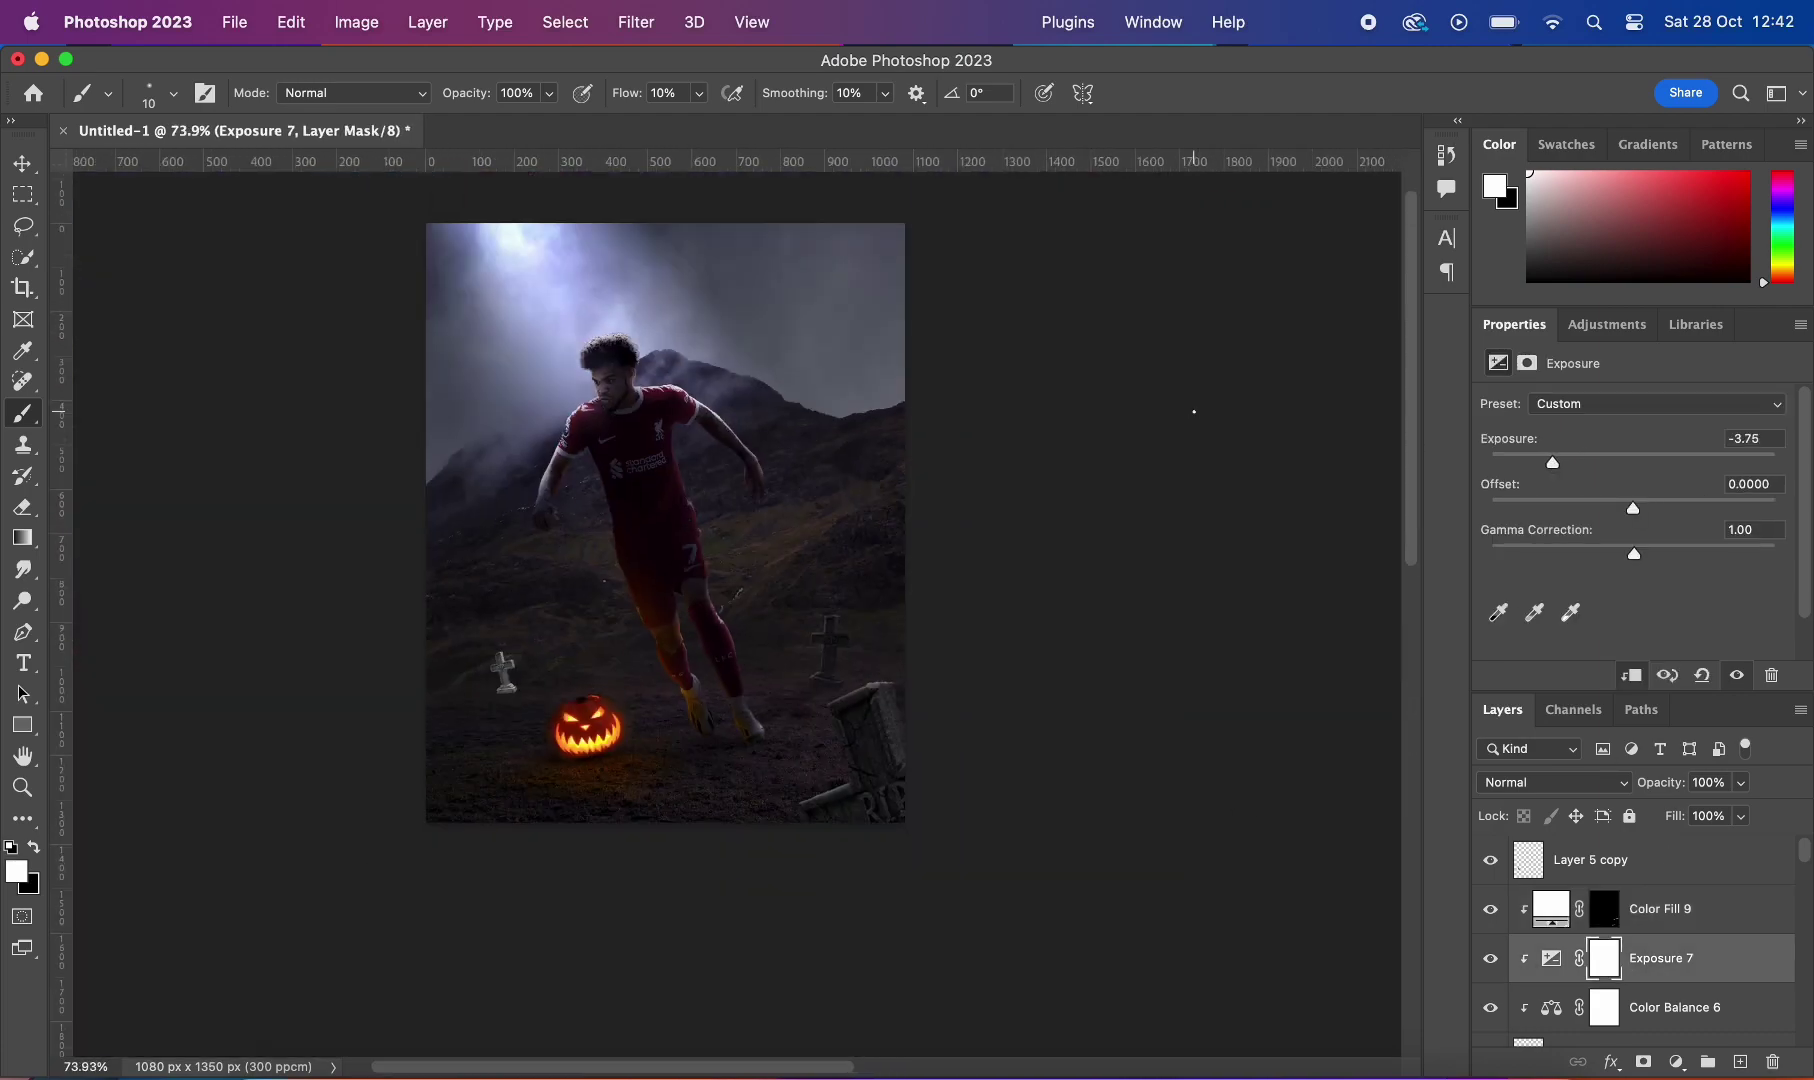
scroll(518, 697, up, 3)
scroll(518, 697, up, 4)
Step: Tint the small left cross blue with a clipped Color Balance at Blue +33
click(770, 637)
click(1677, 1062)
click(1700, 963)
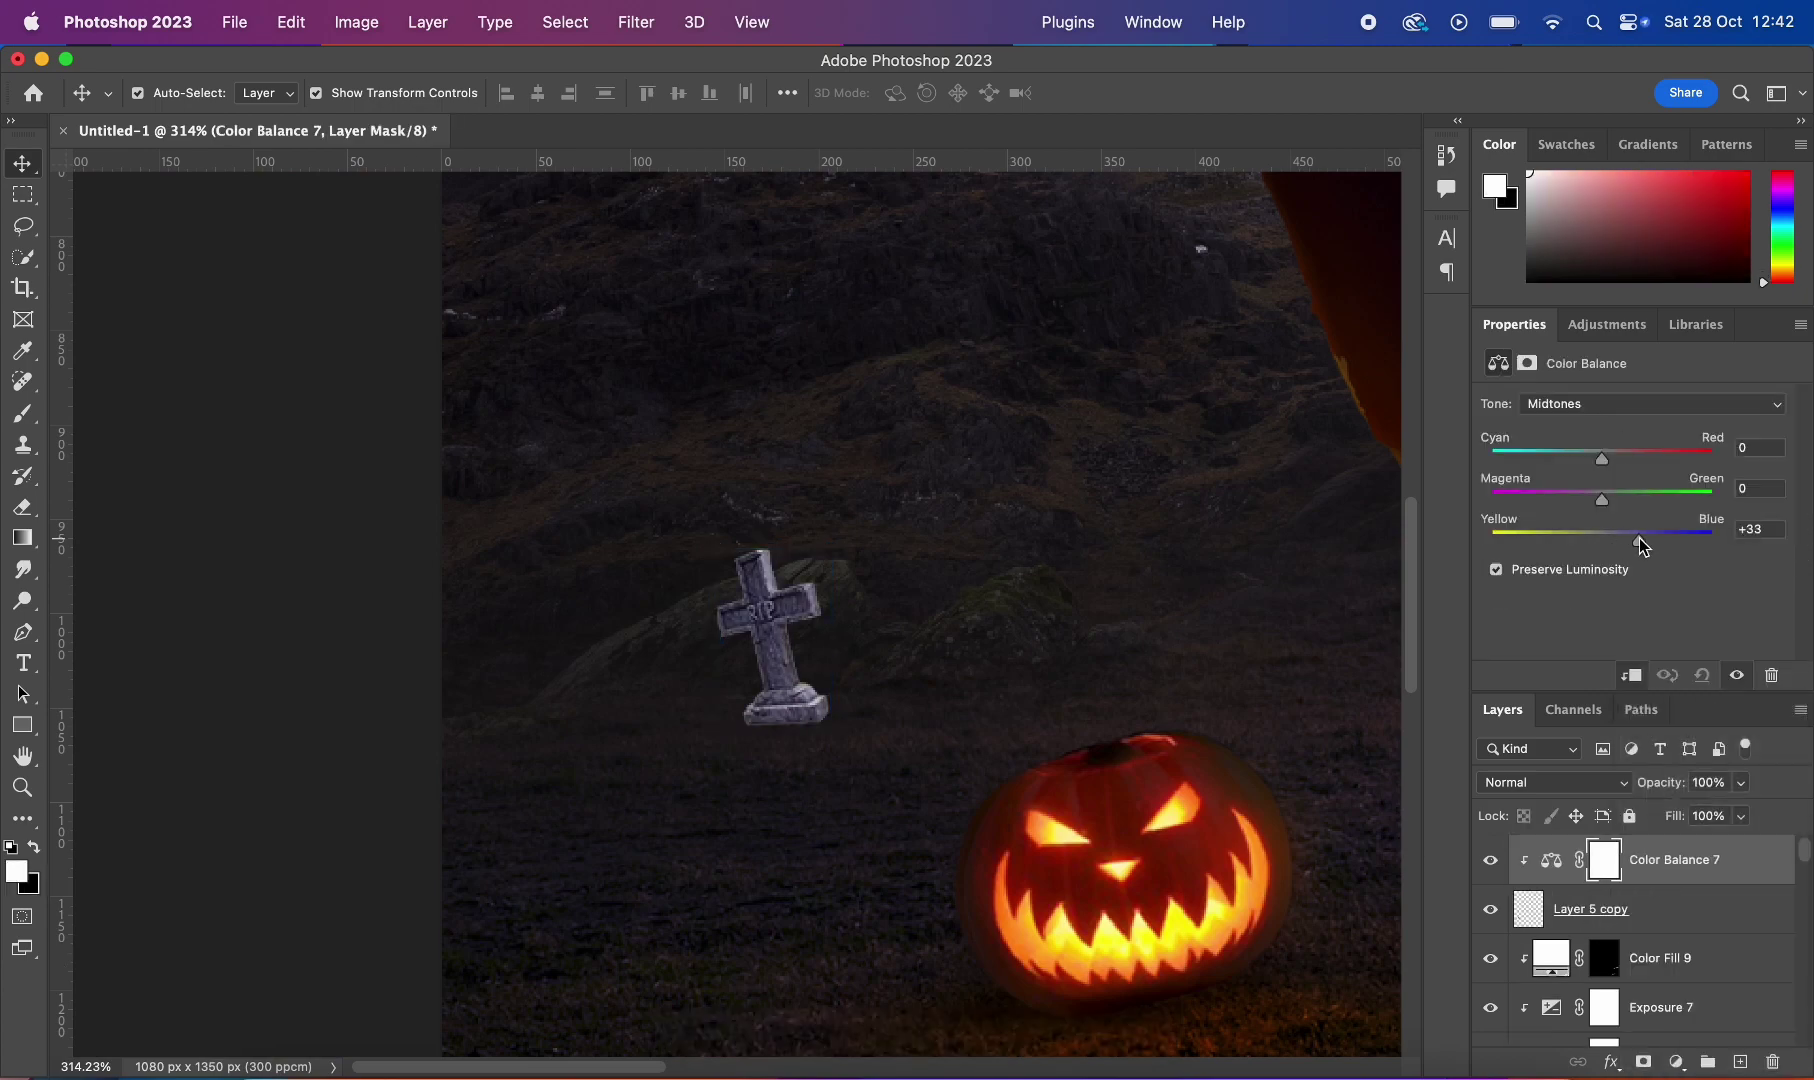
Step: Darken the small cross with a clipped Exposure adjustment at -3.64
click(1677, 1062)
click(1636, 868)
drag(1570, 465, 1555, 463)
scroll(1090, 400, down, 3)
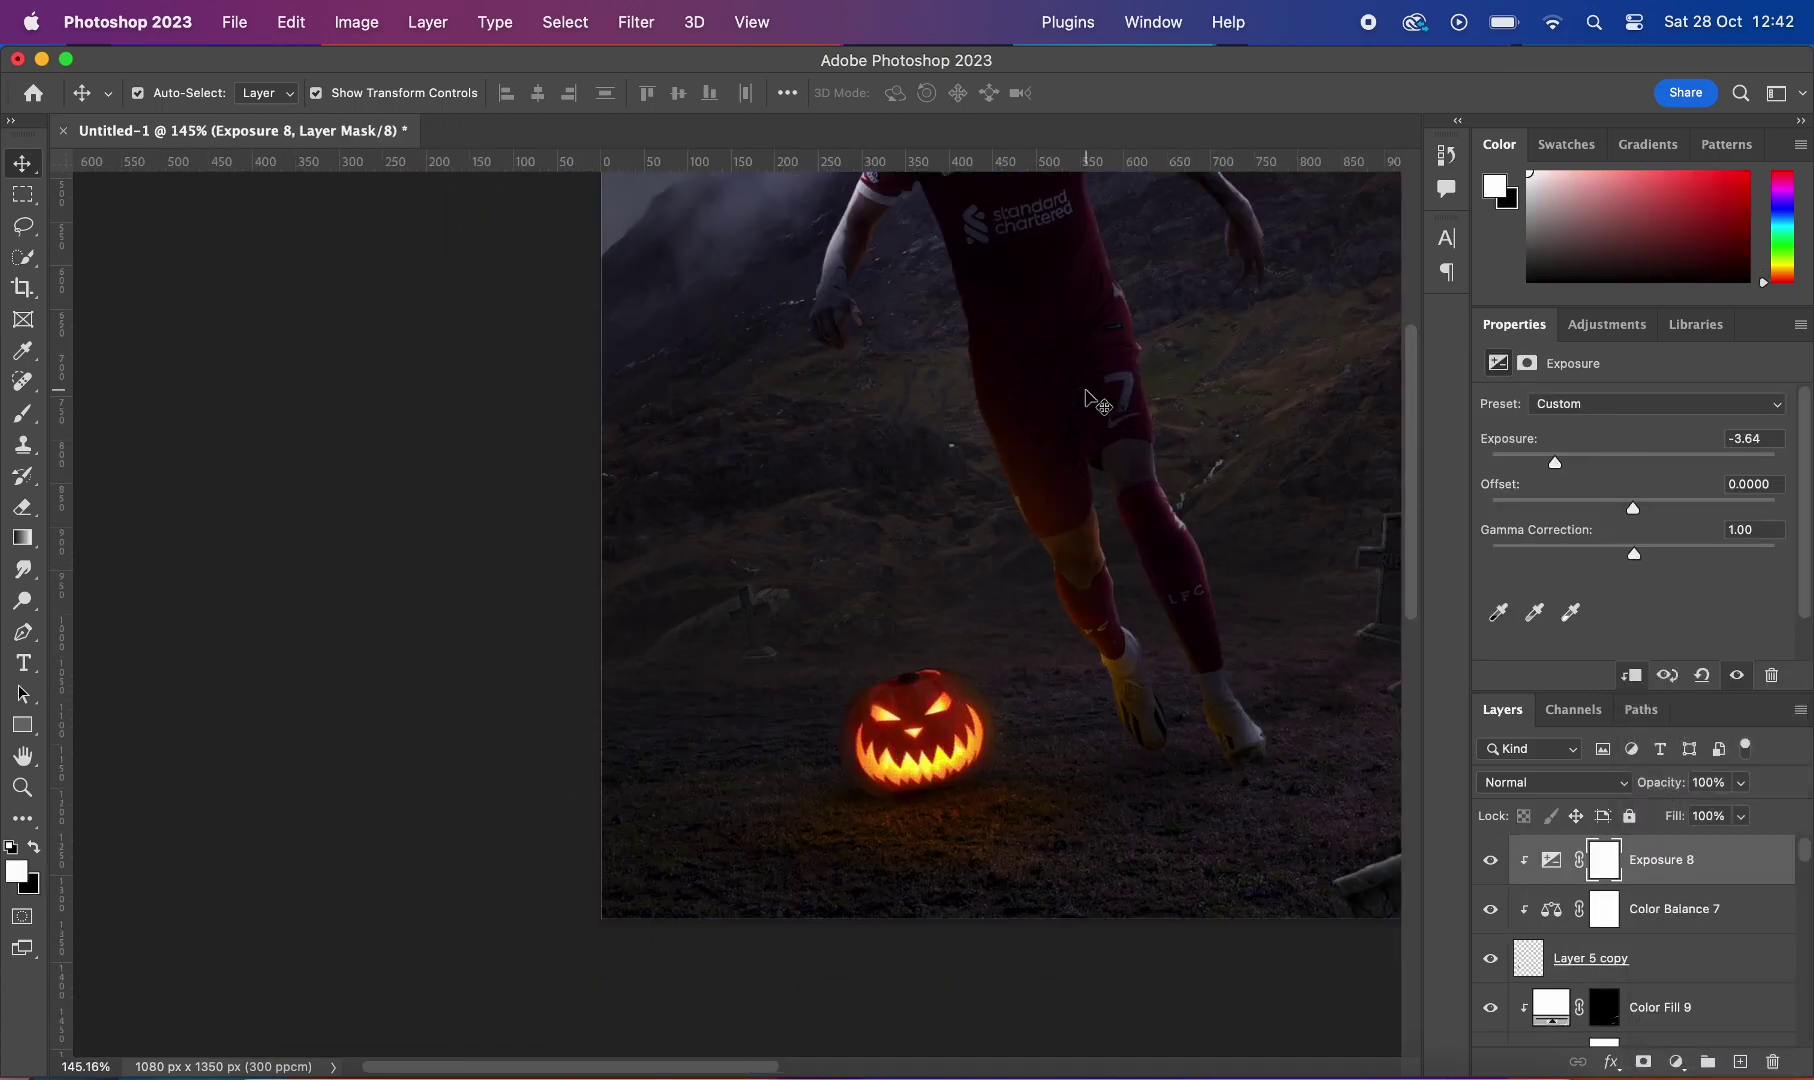
scroll(1120, 440, up, 4)
Step: Add a white Color Fill clipped to the small cross, hidden behind an inverted mask
click(1677, 1062)
click(1690, 703)
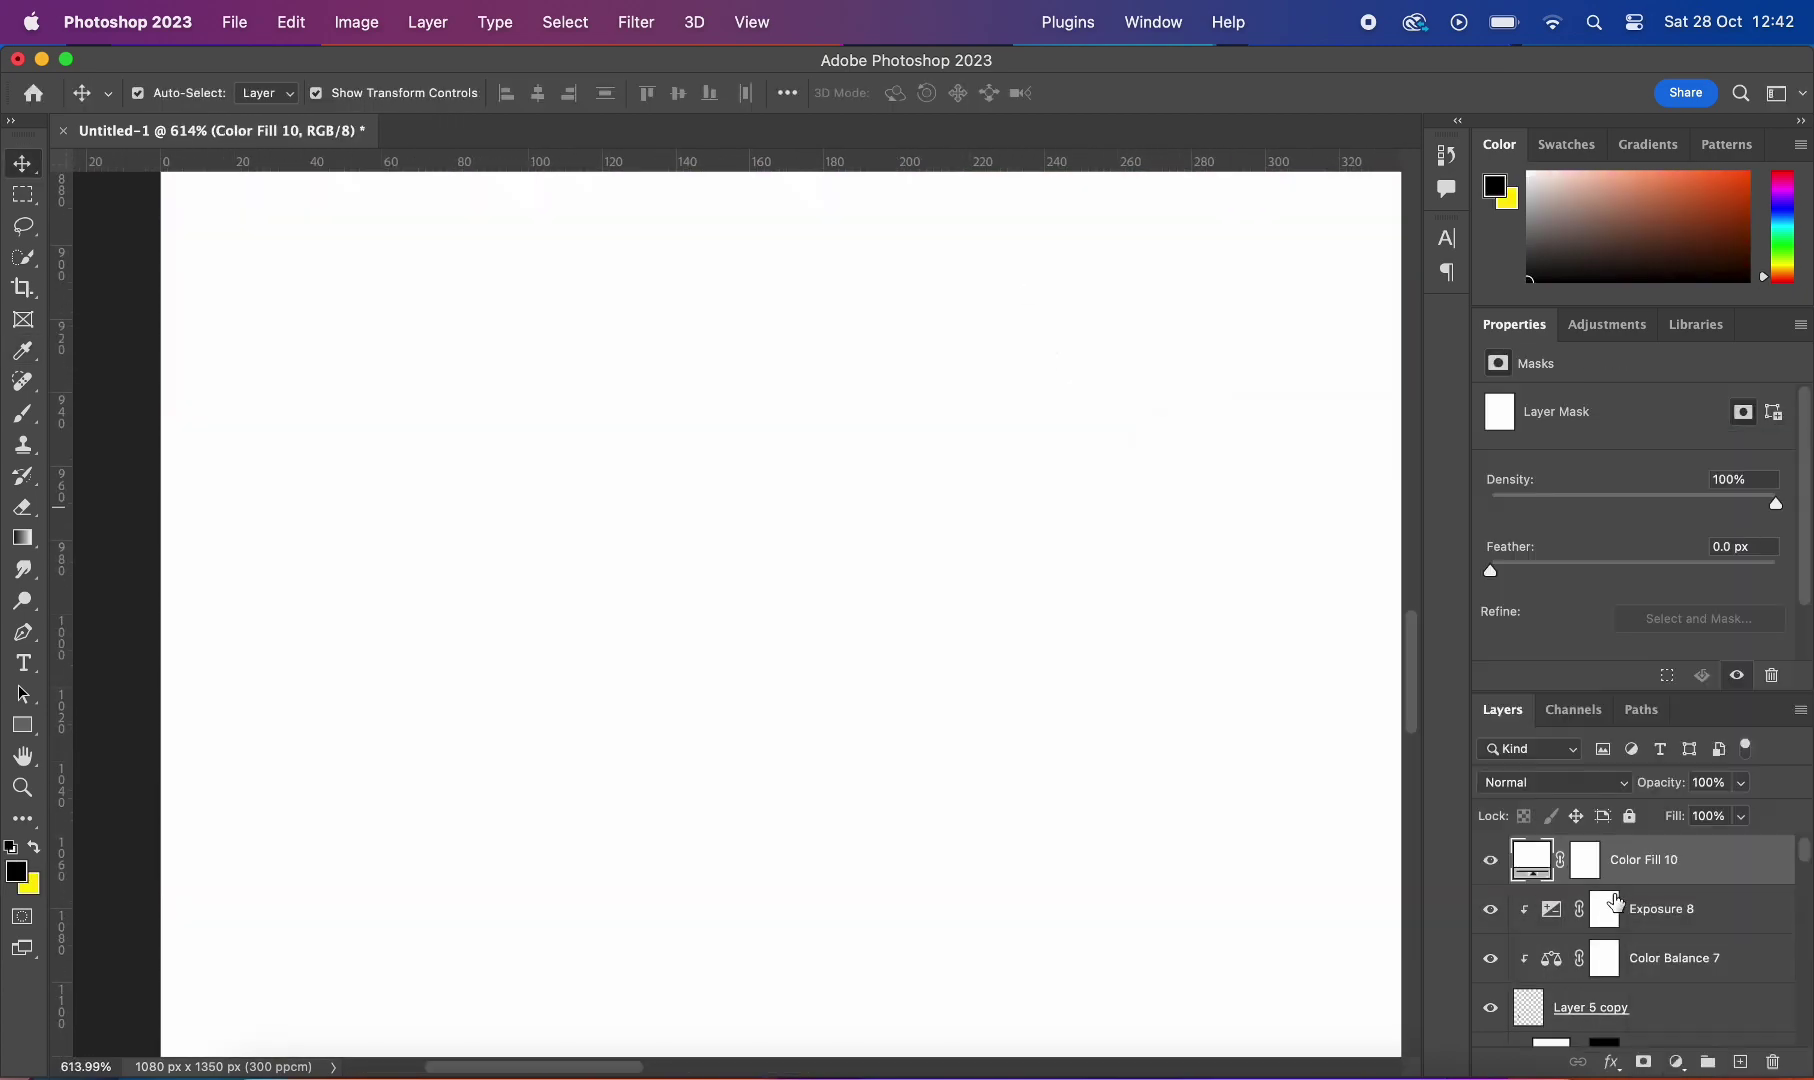
click(1593, 875)
key(ctrl+i)
key(ctrl+z)
key(ctrl+z)
click(1677, 1062)
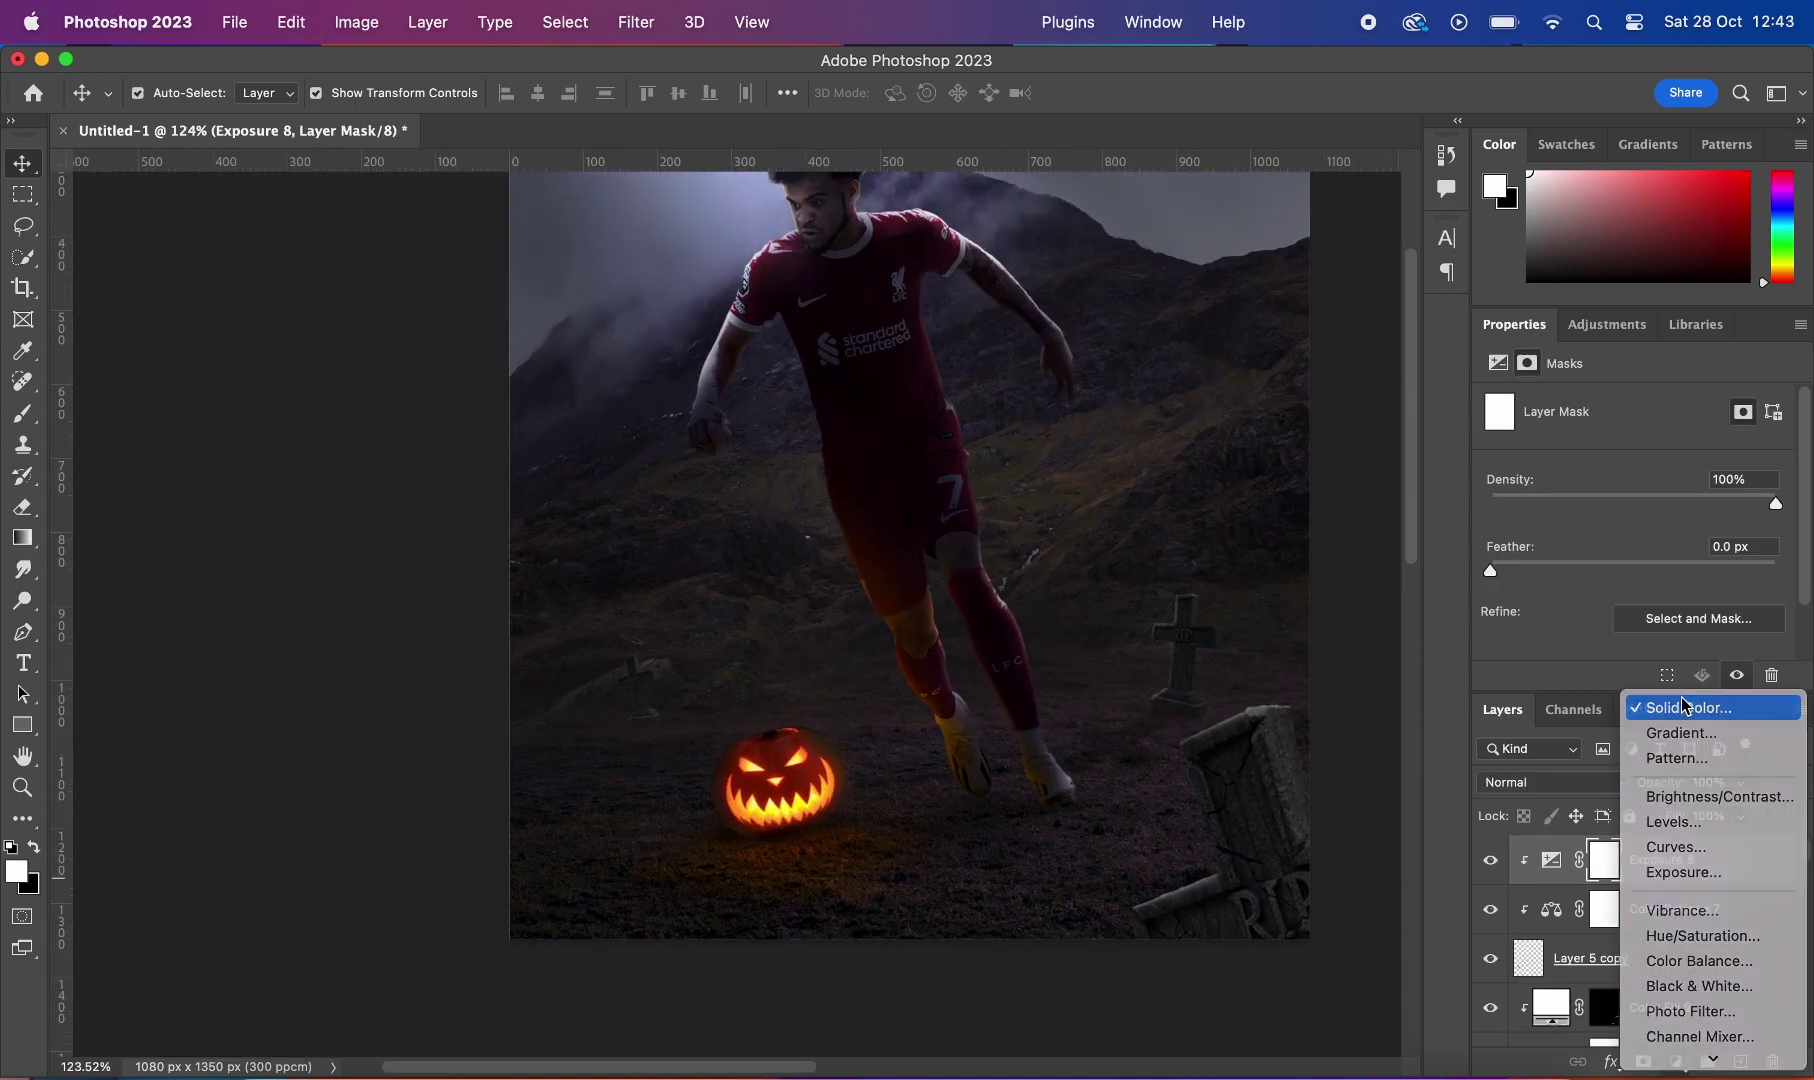
click(1690, 703)
alt+click(1585, 882)
key(ctrl+i)
Step: Paint faint white highlights onto the small cross with the brush
key(b)
key(d)
scroll(838, 570, up, 5)
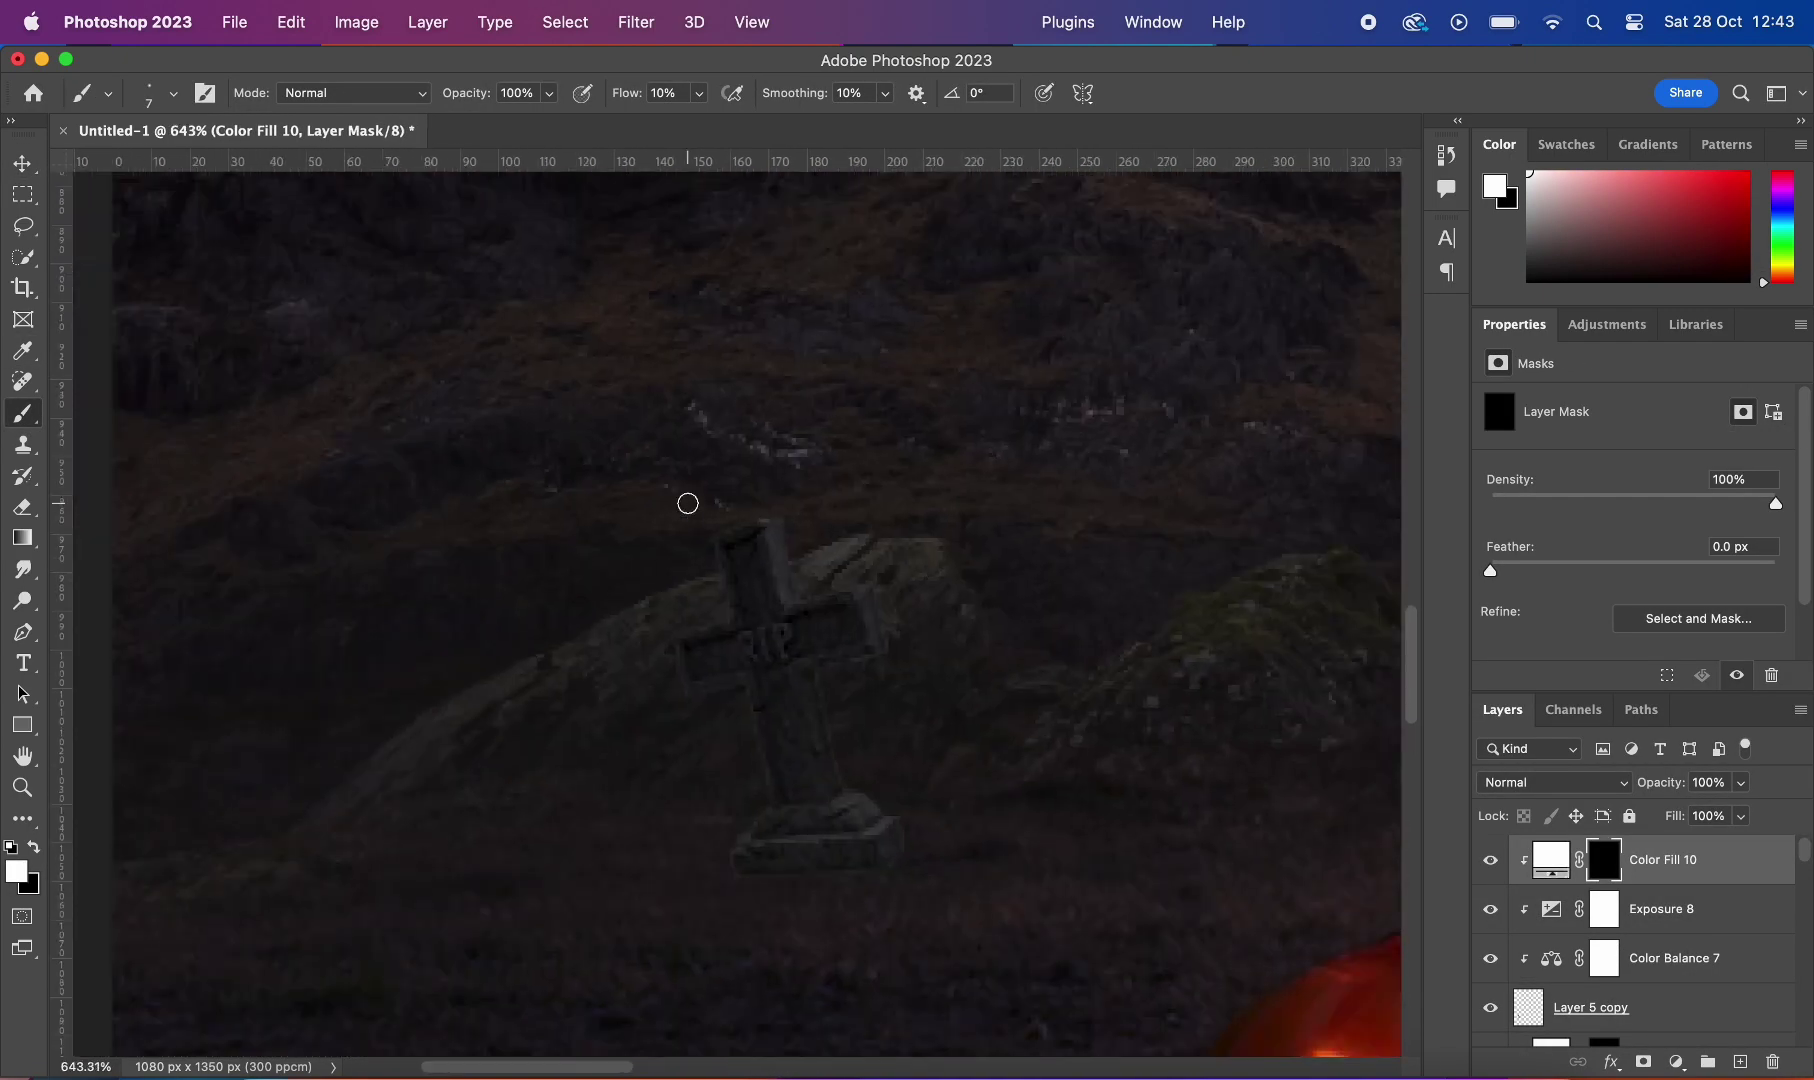
scroll(834, 495, down, 1)
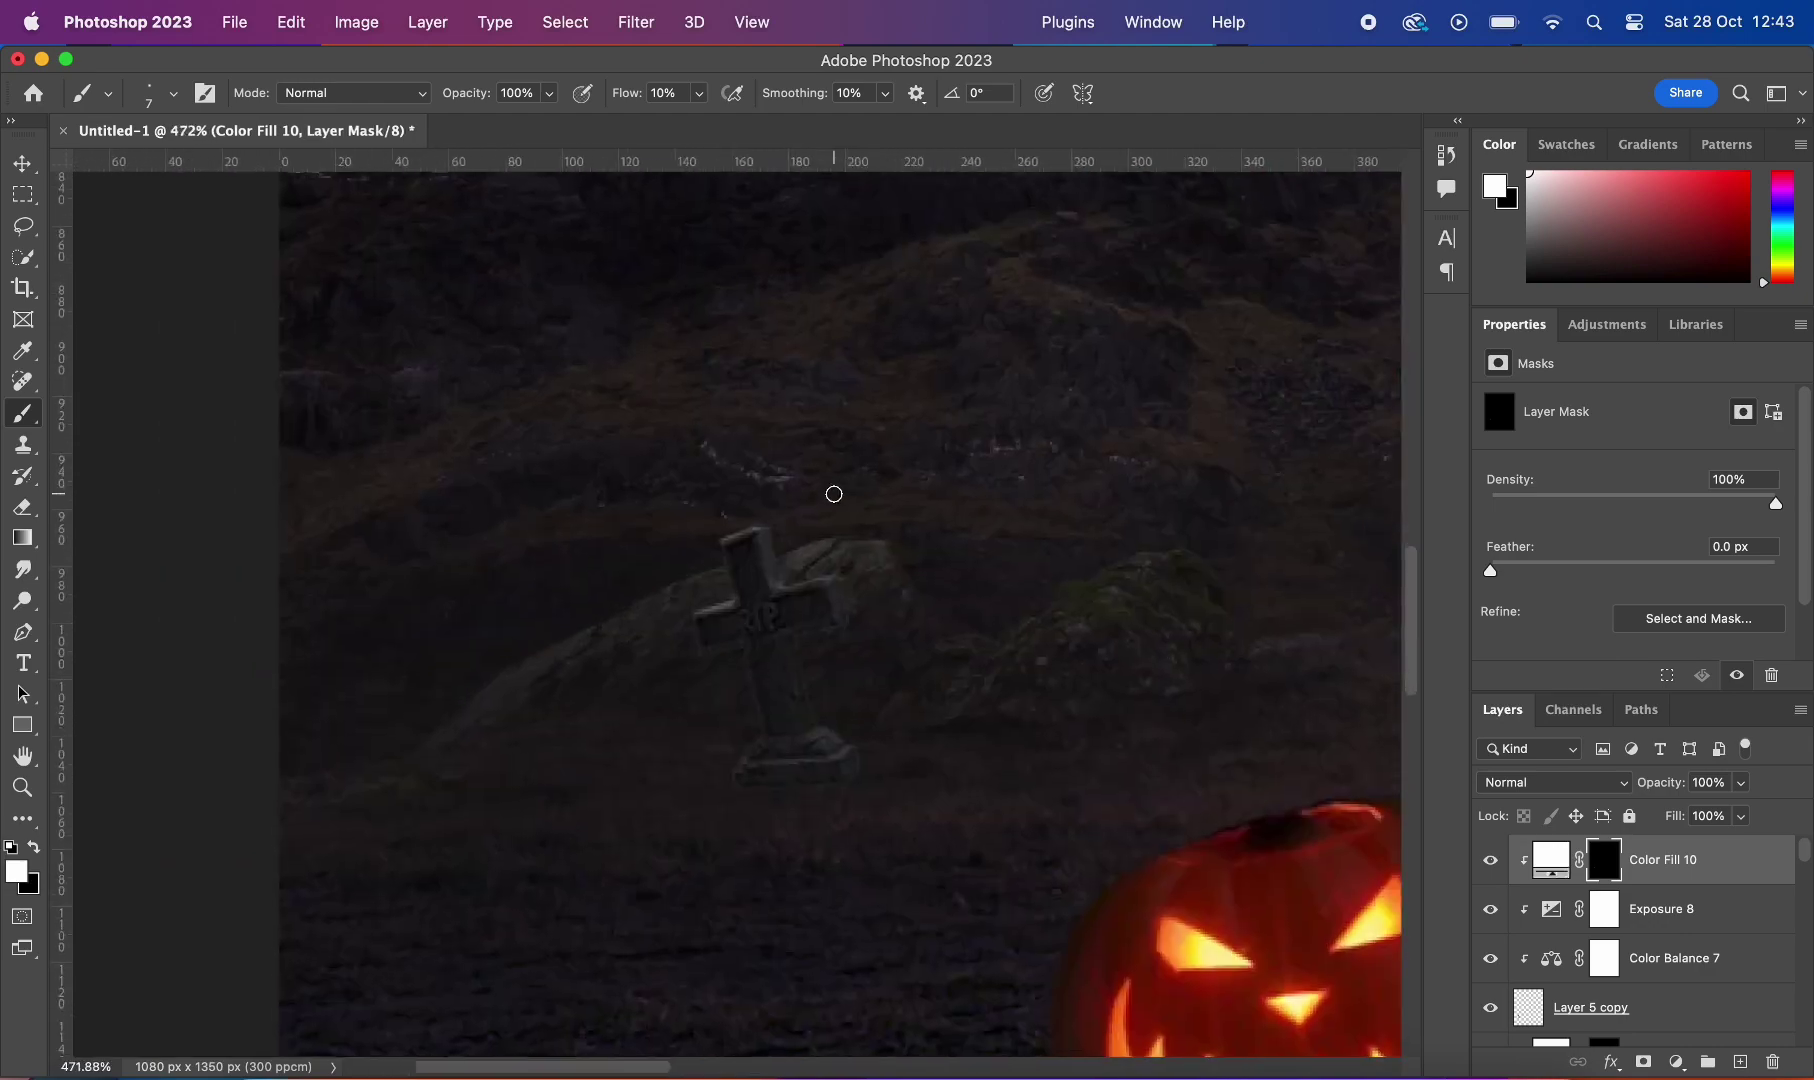
scroll(693, 626, down, 6)
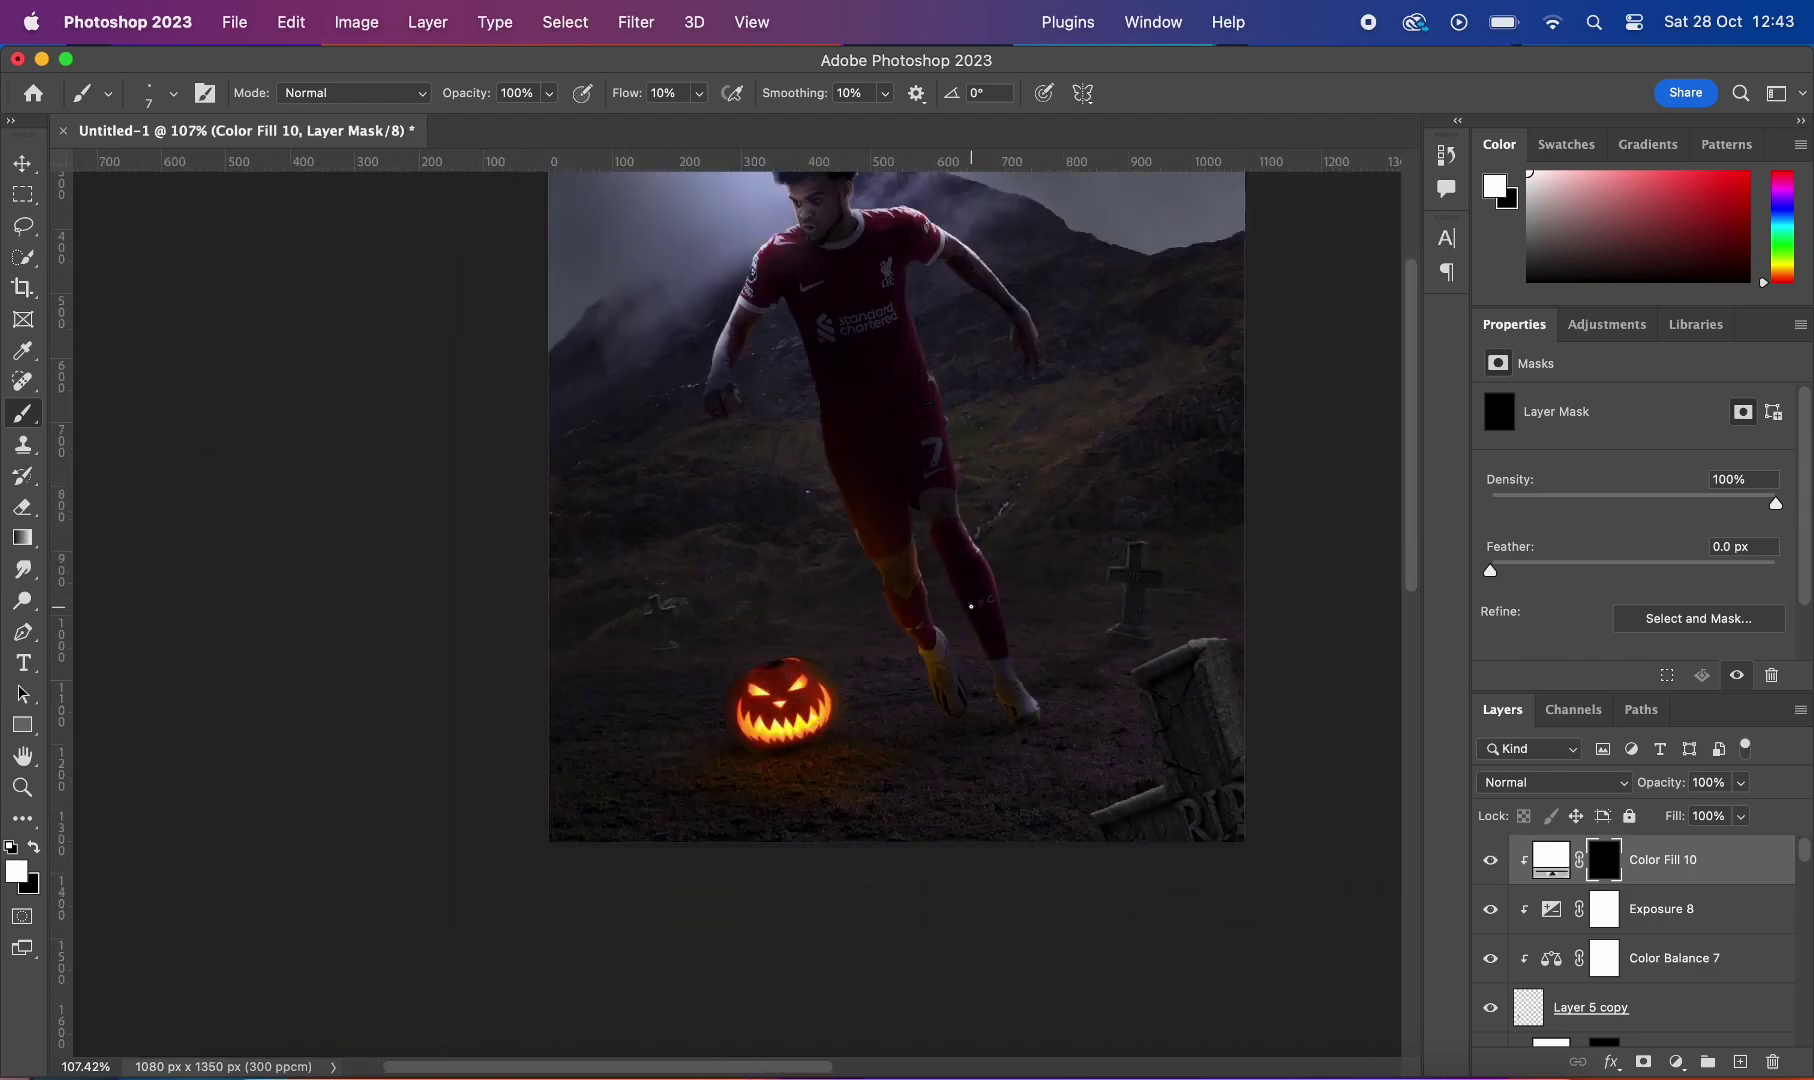
key(v)
scroll(538, 460, down, 2)
scroll(538, 460, up, 3)
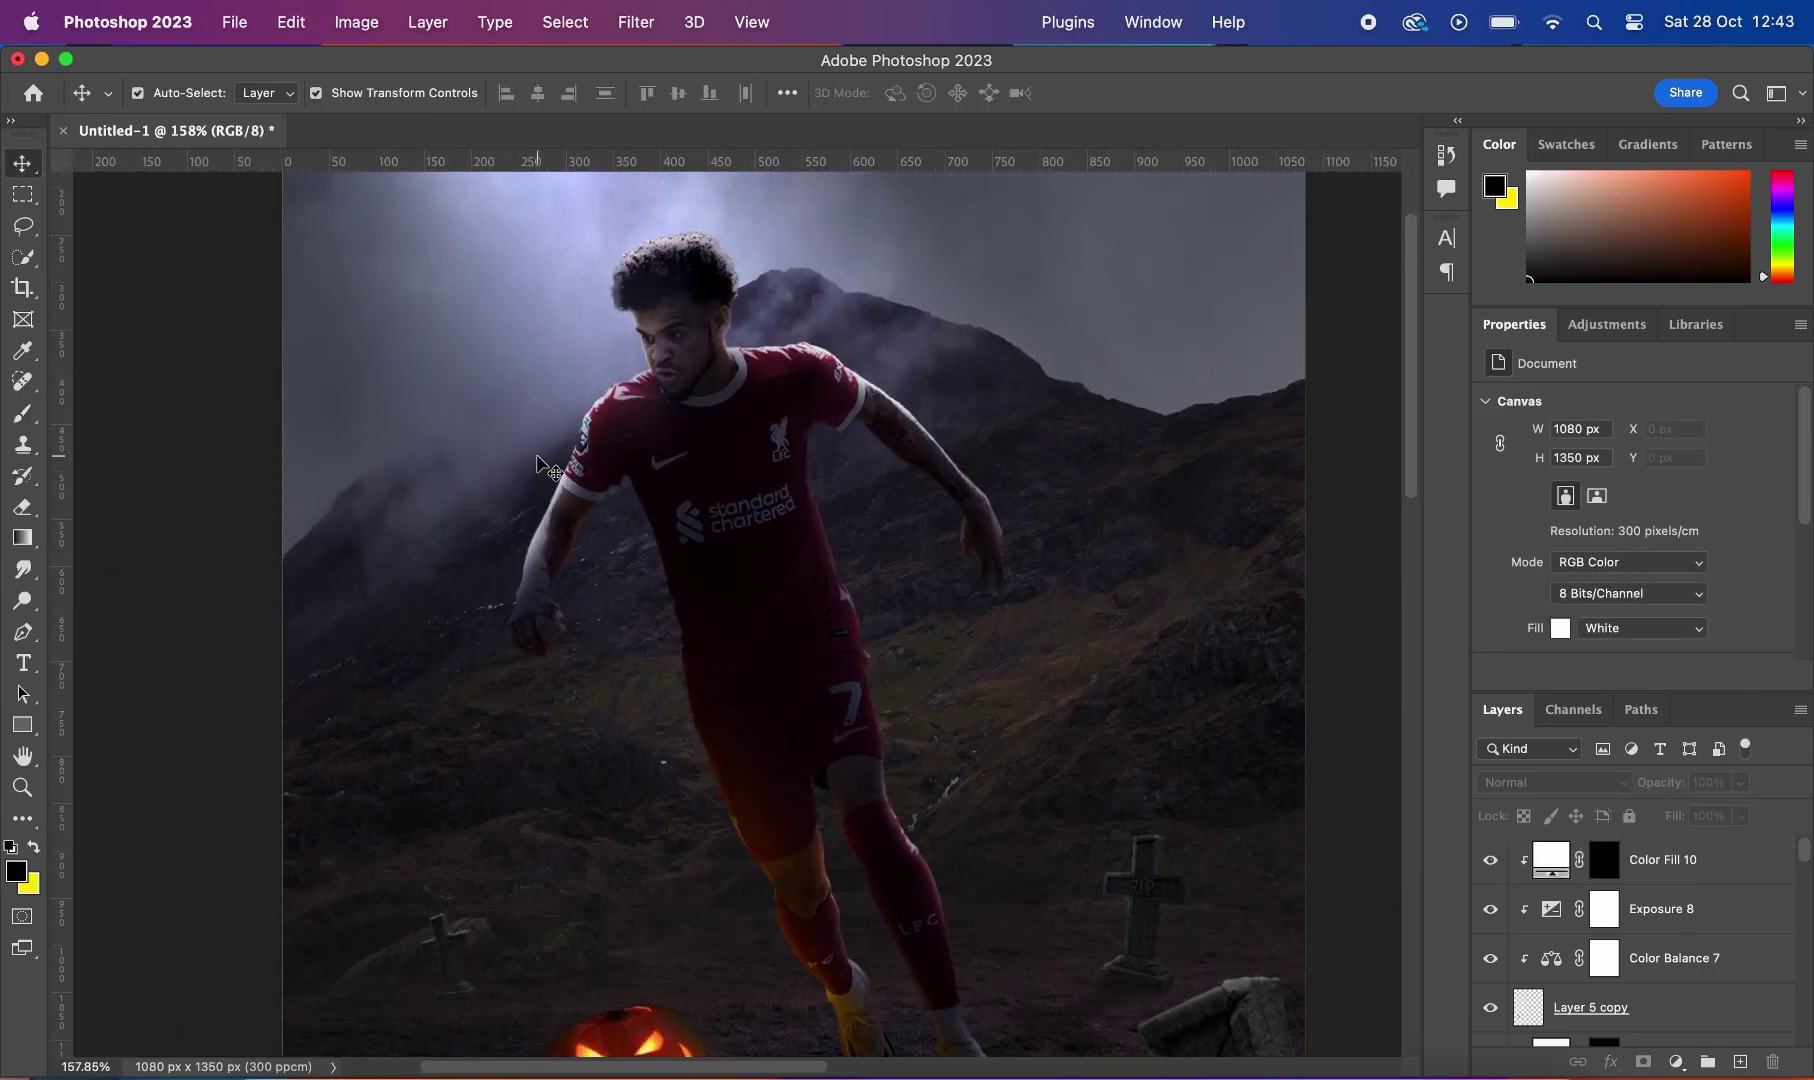
scroll(538, 460, down, 2)
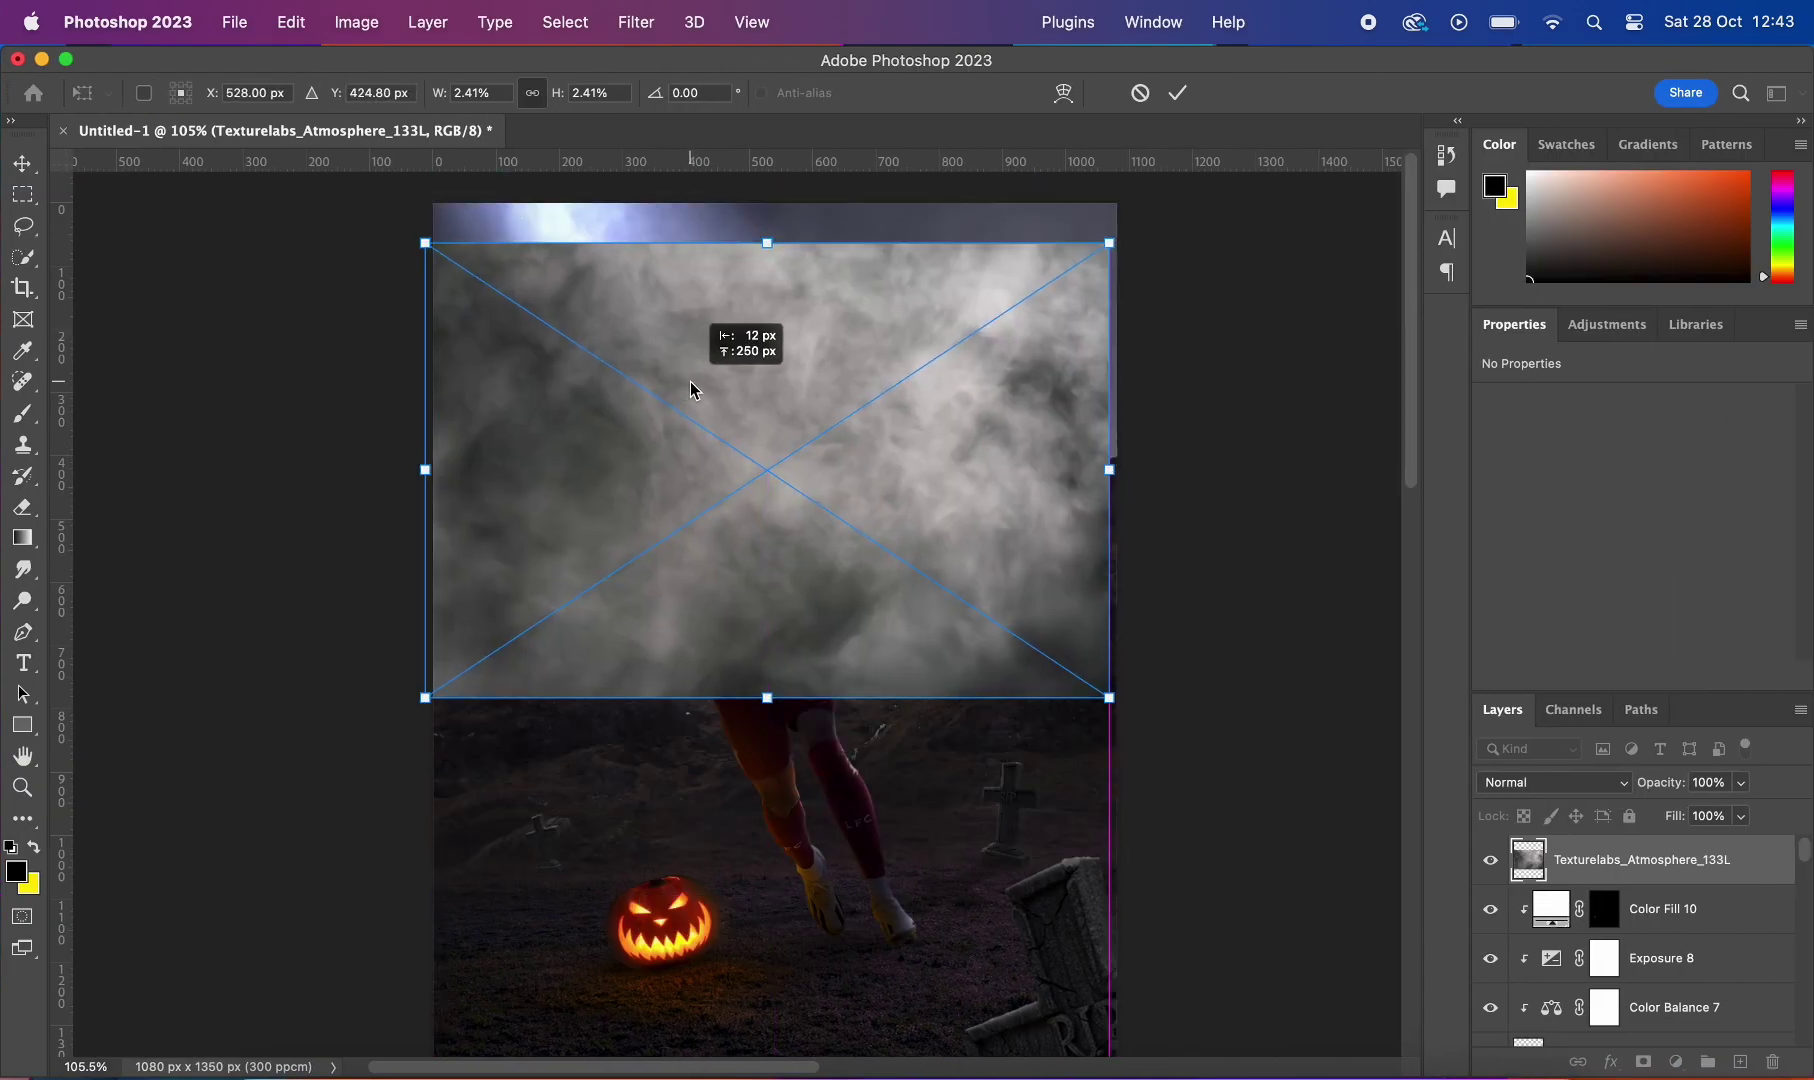
Step: Commit the placed smoke texture and add a clipped Color Balance to tint it blue
key(Return)
click(1675, 1062)
click(1700, 972)
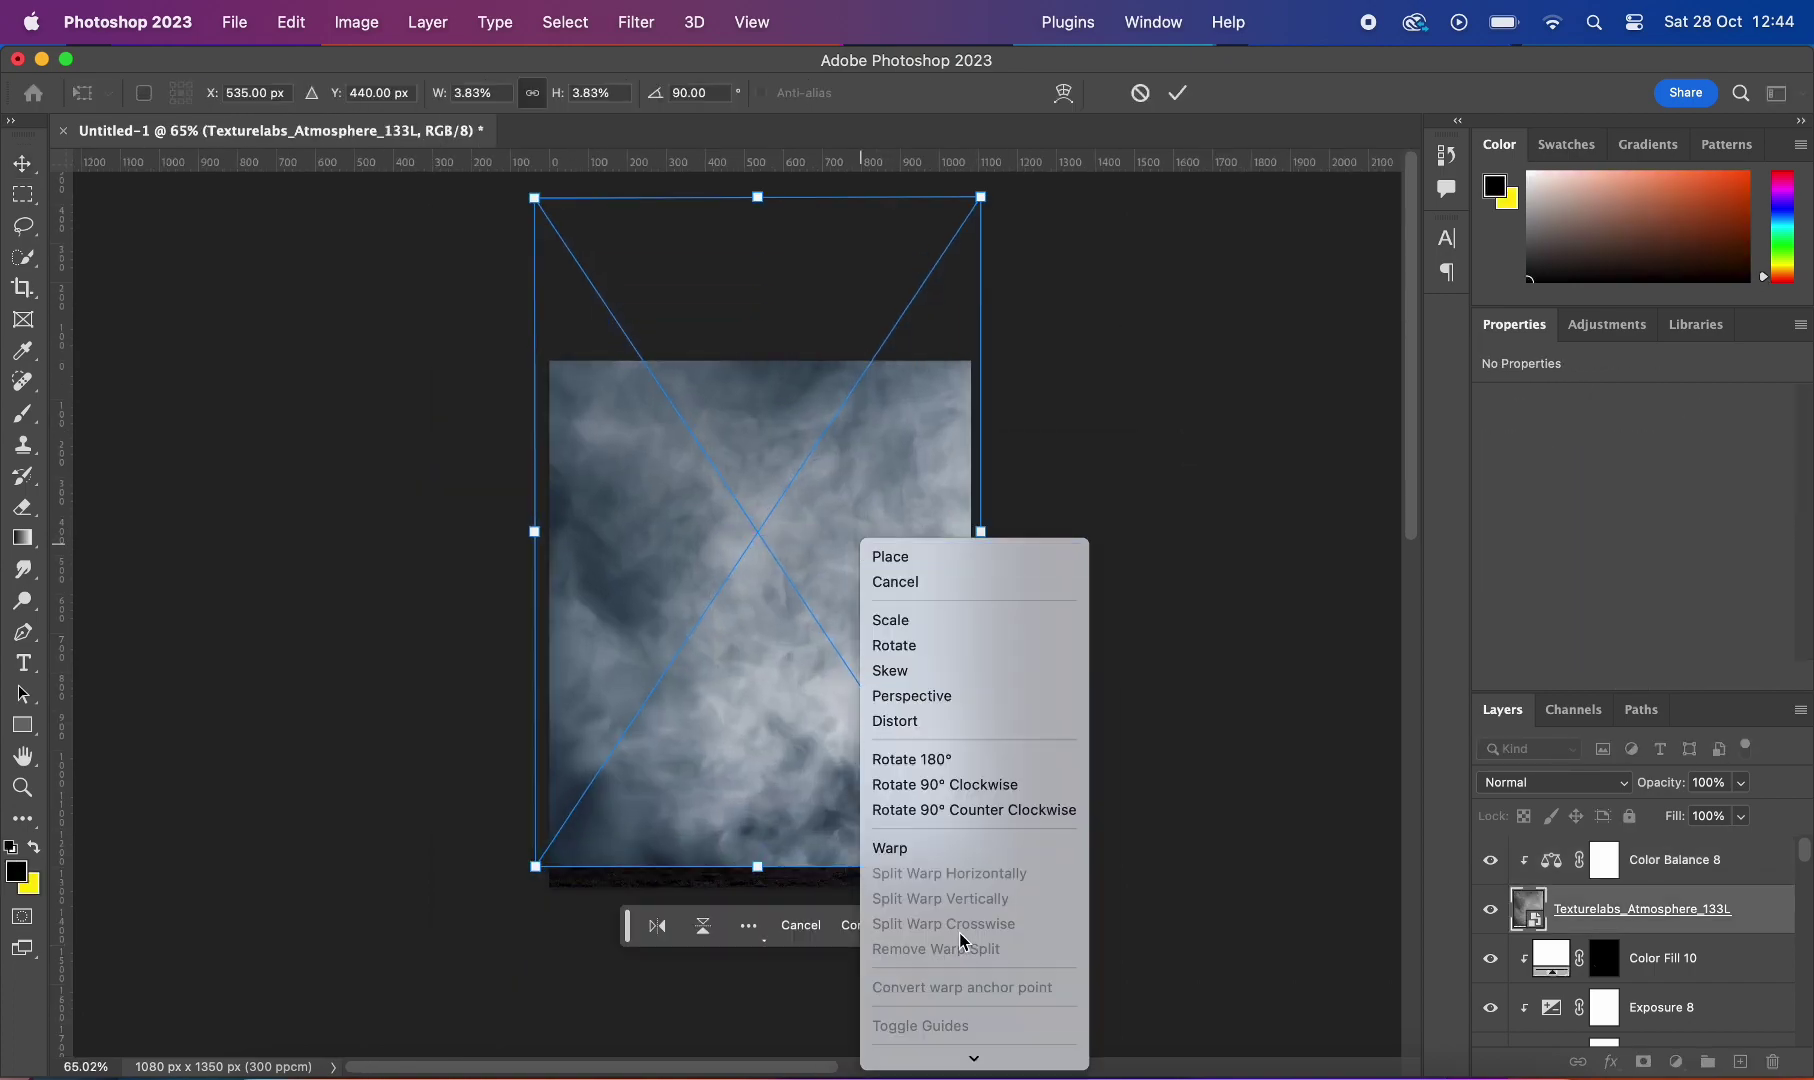
Step: Paint the smoke's mask with a soft brush so mist blends around the player and mountains
click(23, 413)
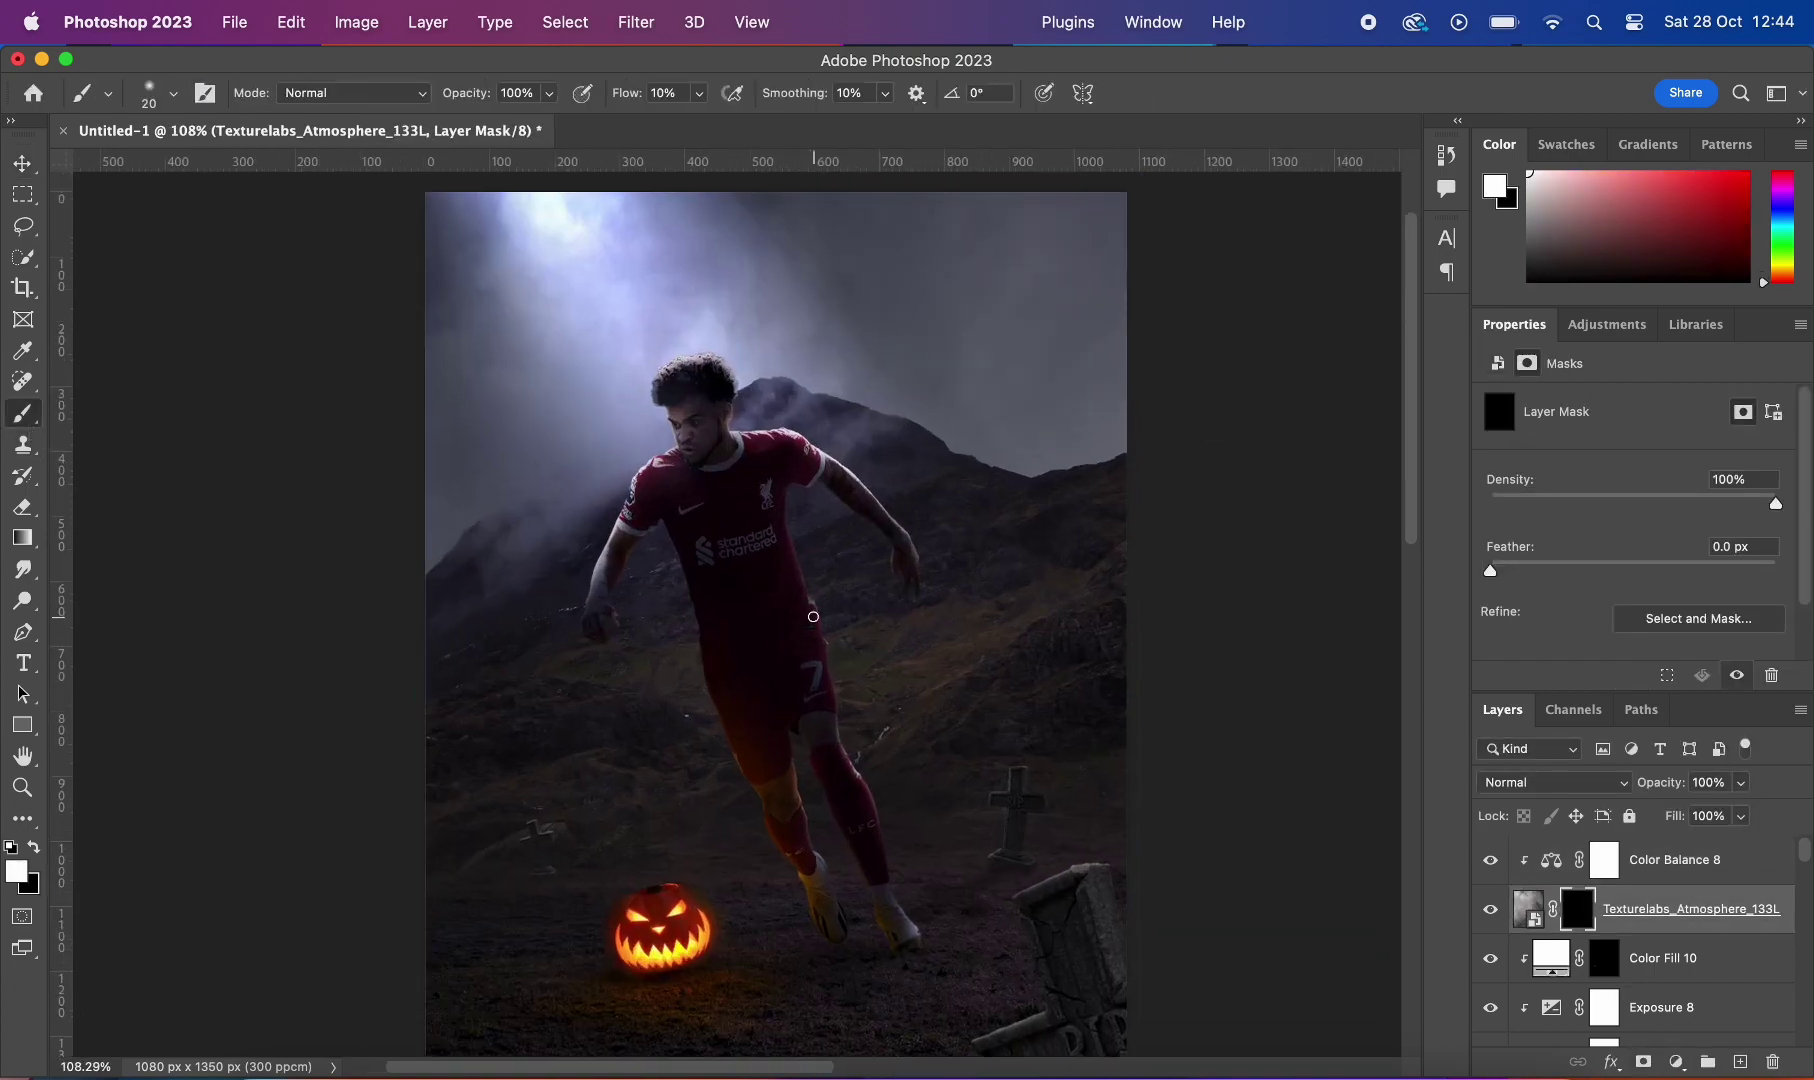
scroll(830, 292, up, 3)
scroll(744, 595, down, 2)
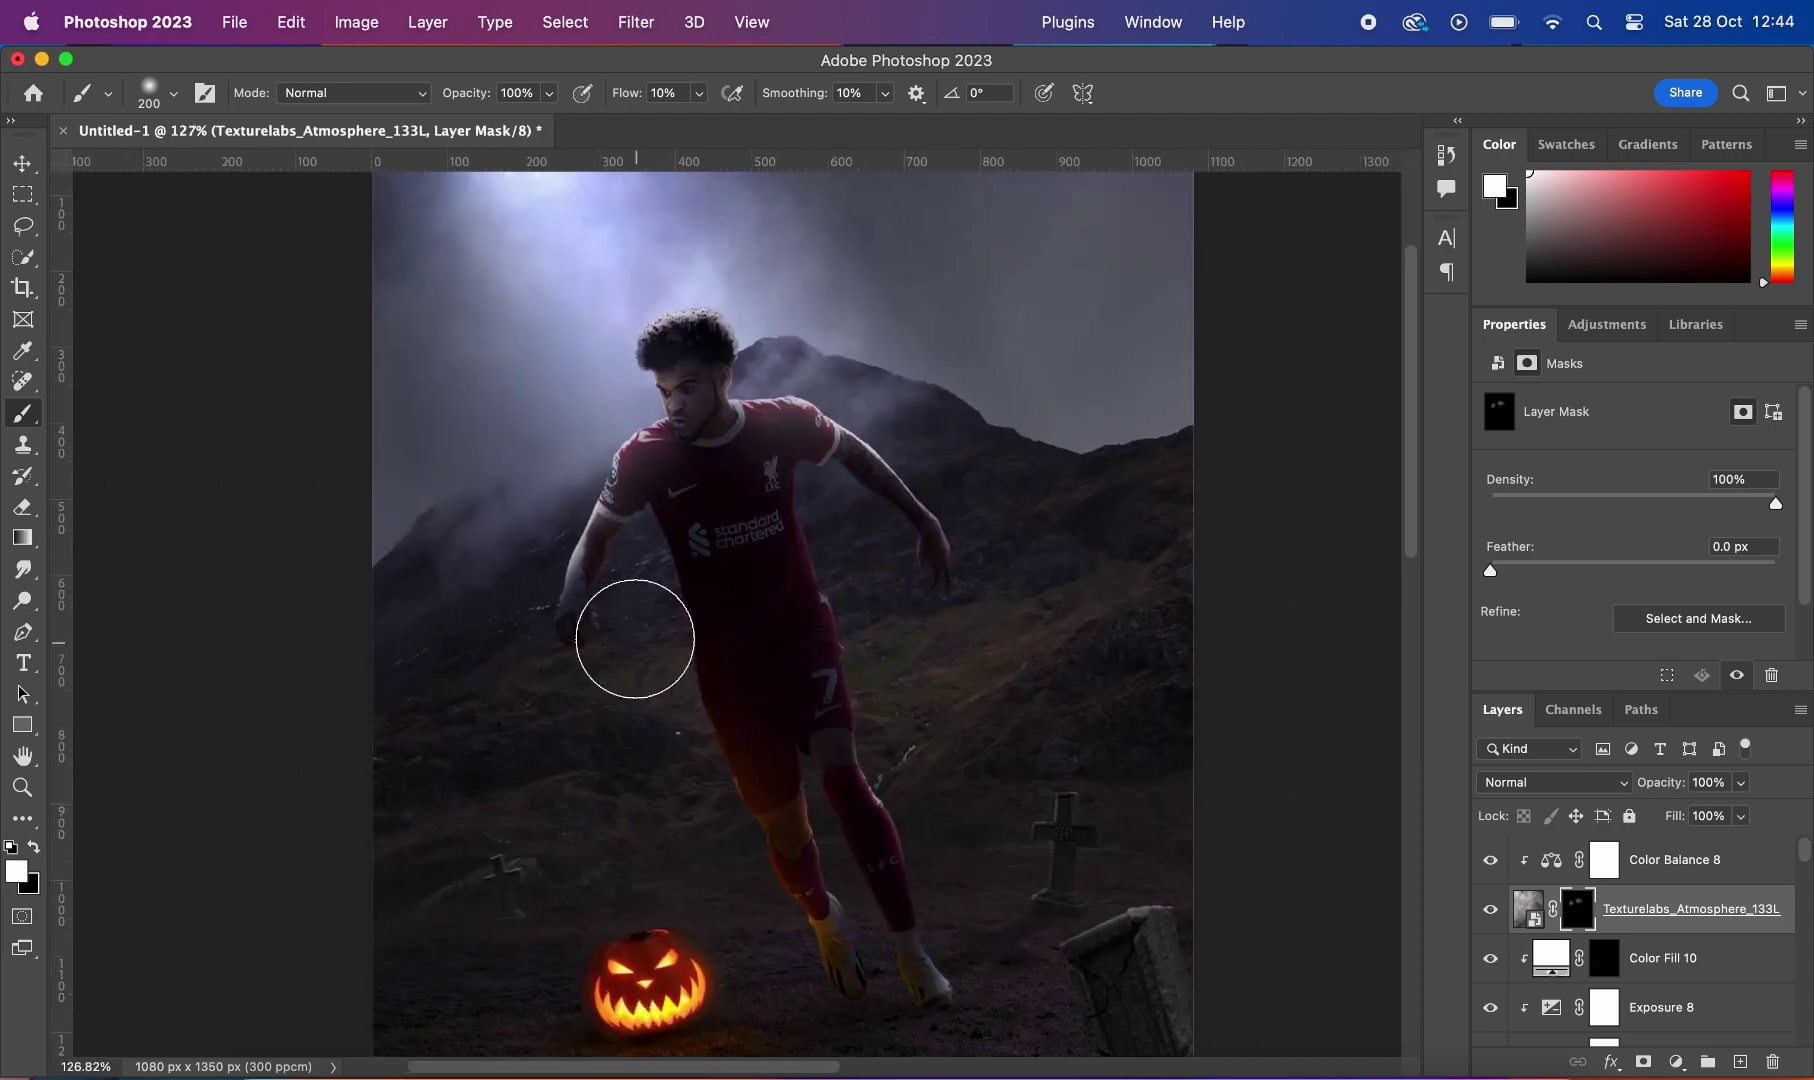
scroll(977, 417, up, 3)
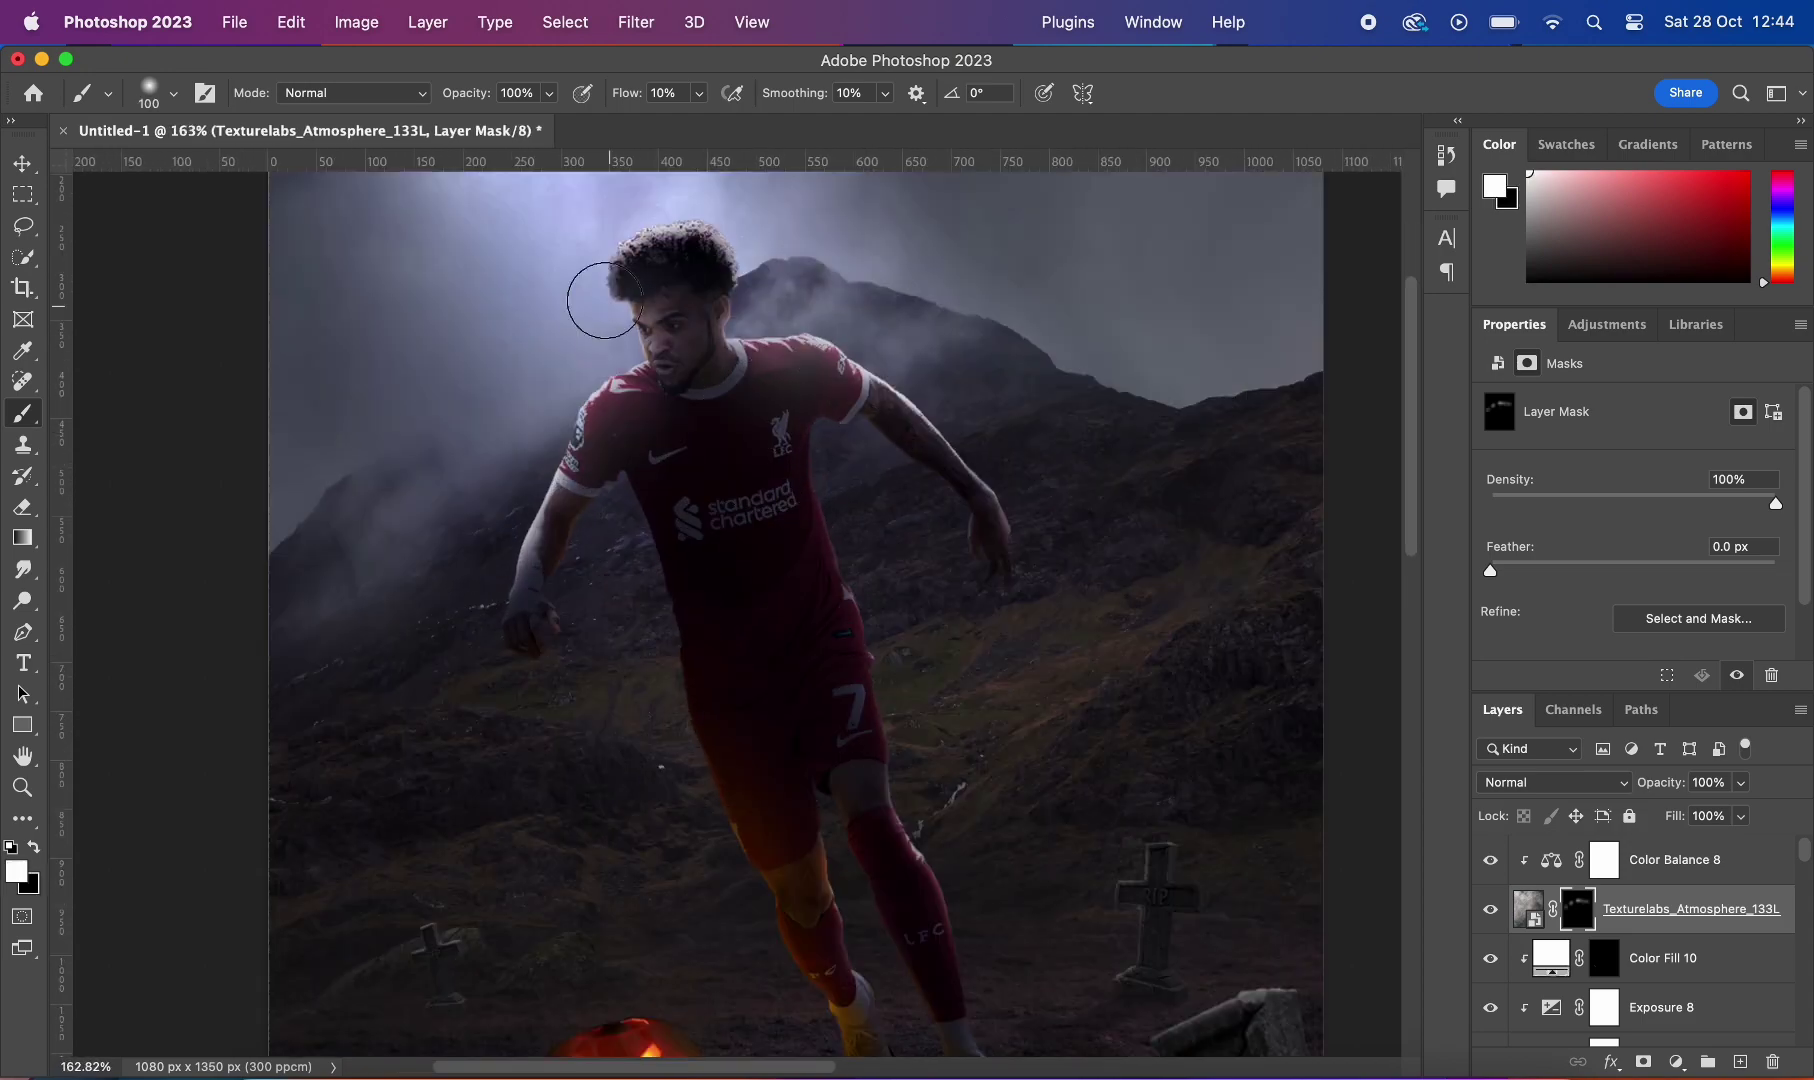
scroll(604, 300, down, 5)
key(x)
scroll(600, 490, up, 5)
scroll(557, 562, down, 2)
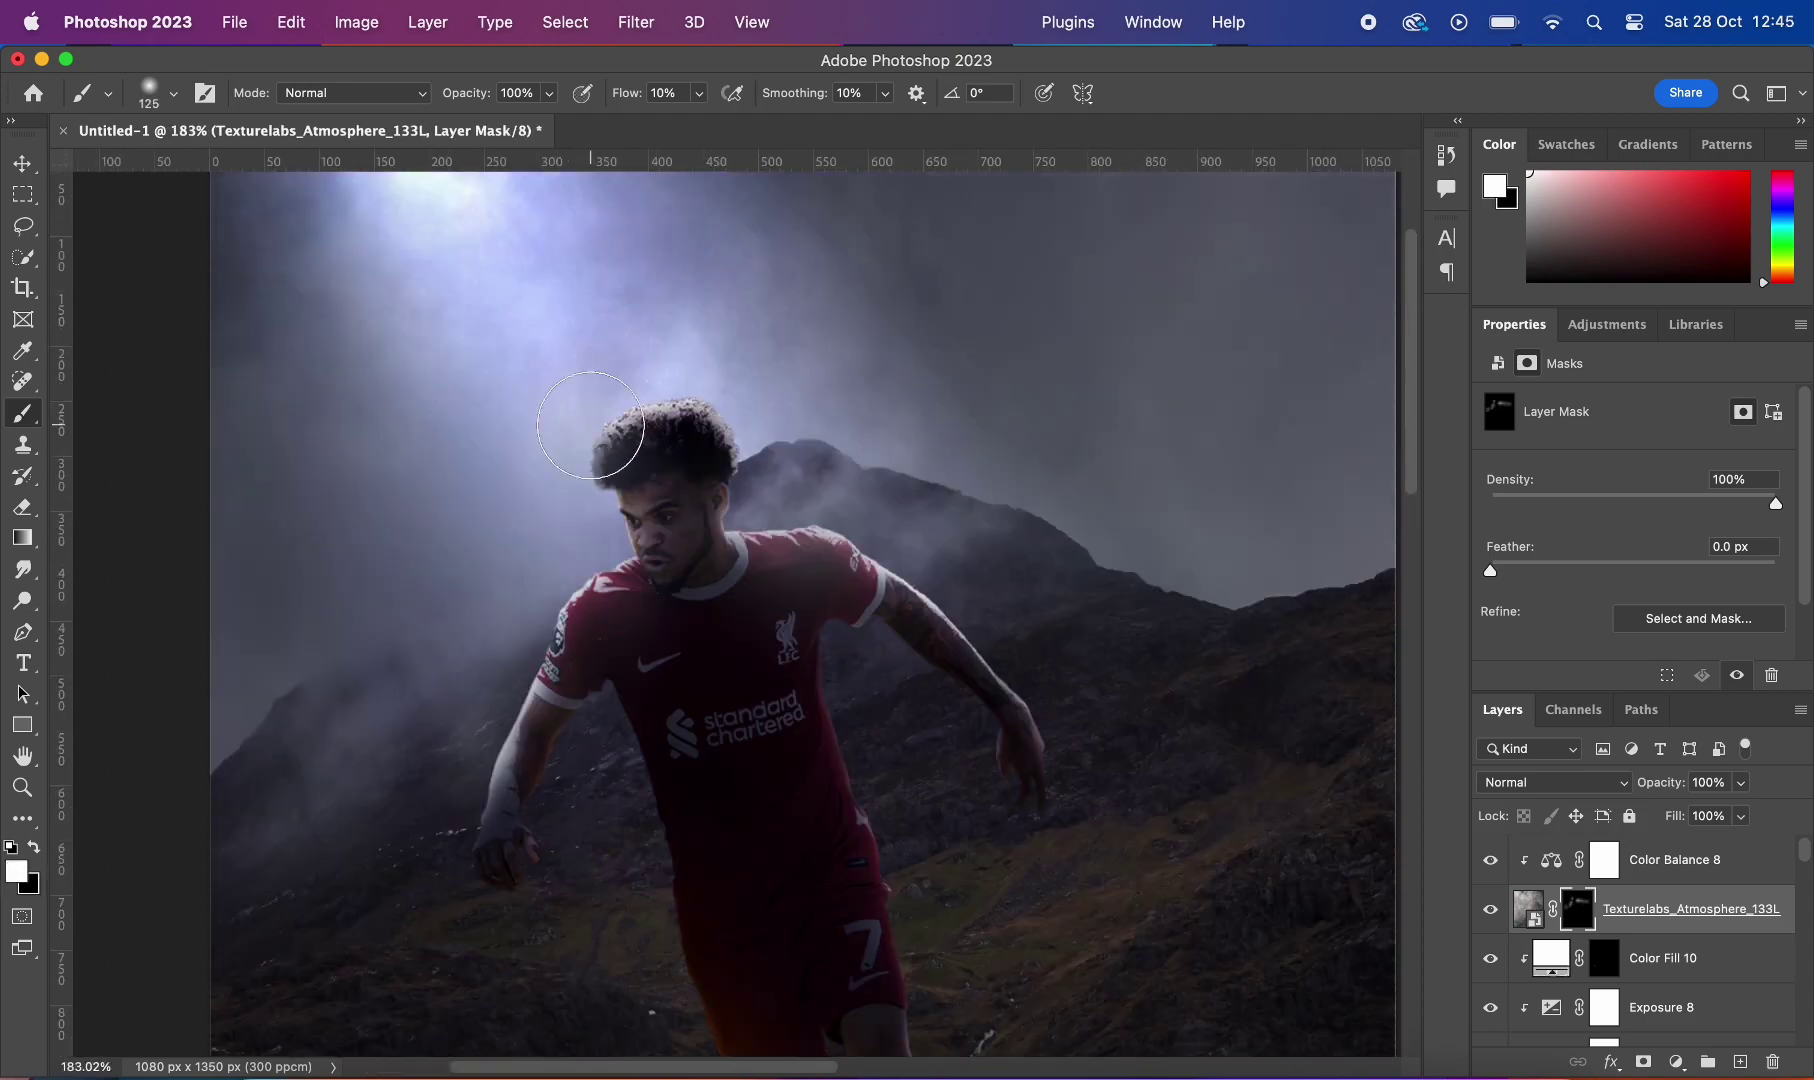
scroll(557, 562, down, 3)
key(x)
key(bracketright)
scroll(784, 360, up, 6)
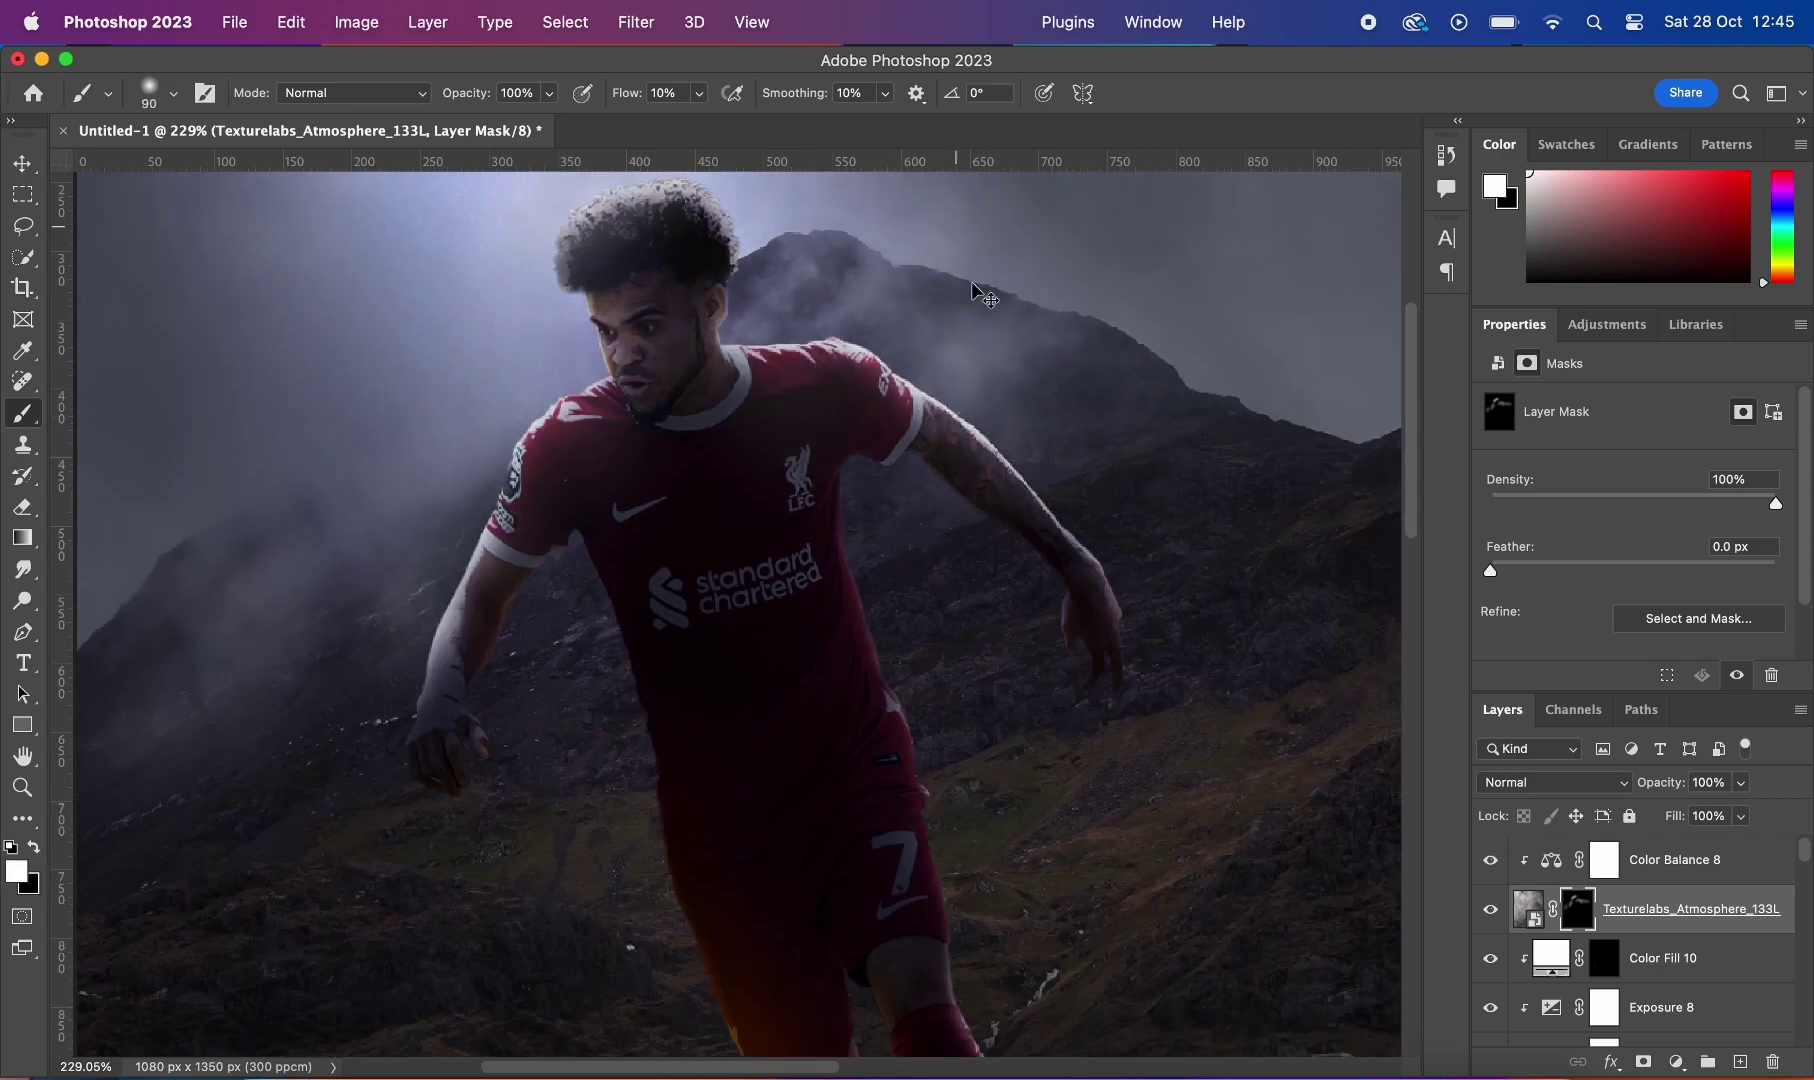
scroll(990, 671, down, 2)
scroll(743, 681, down, 3)
key(x)
scroll(681, 467, up, 4)
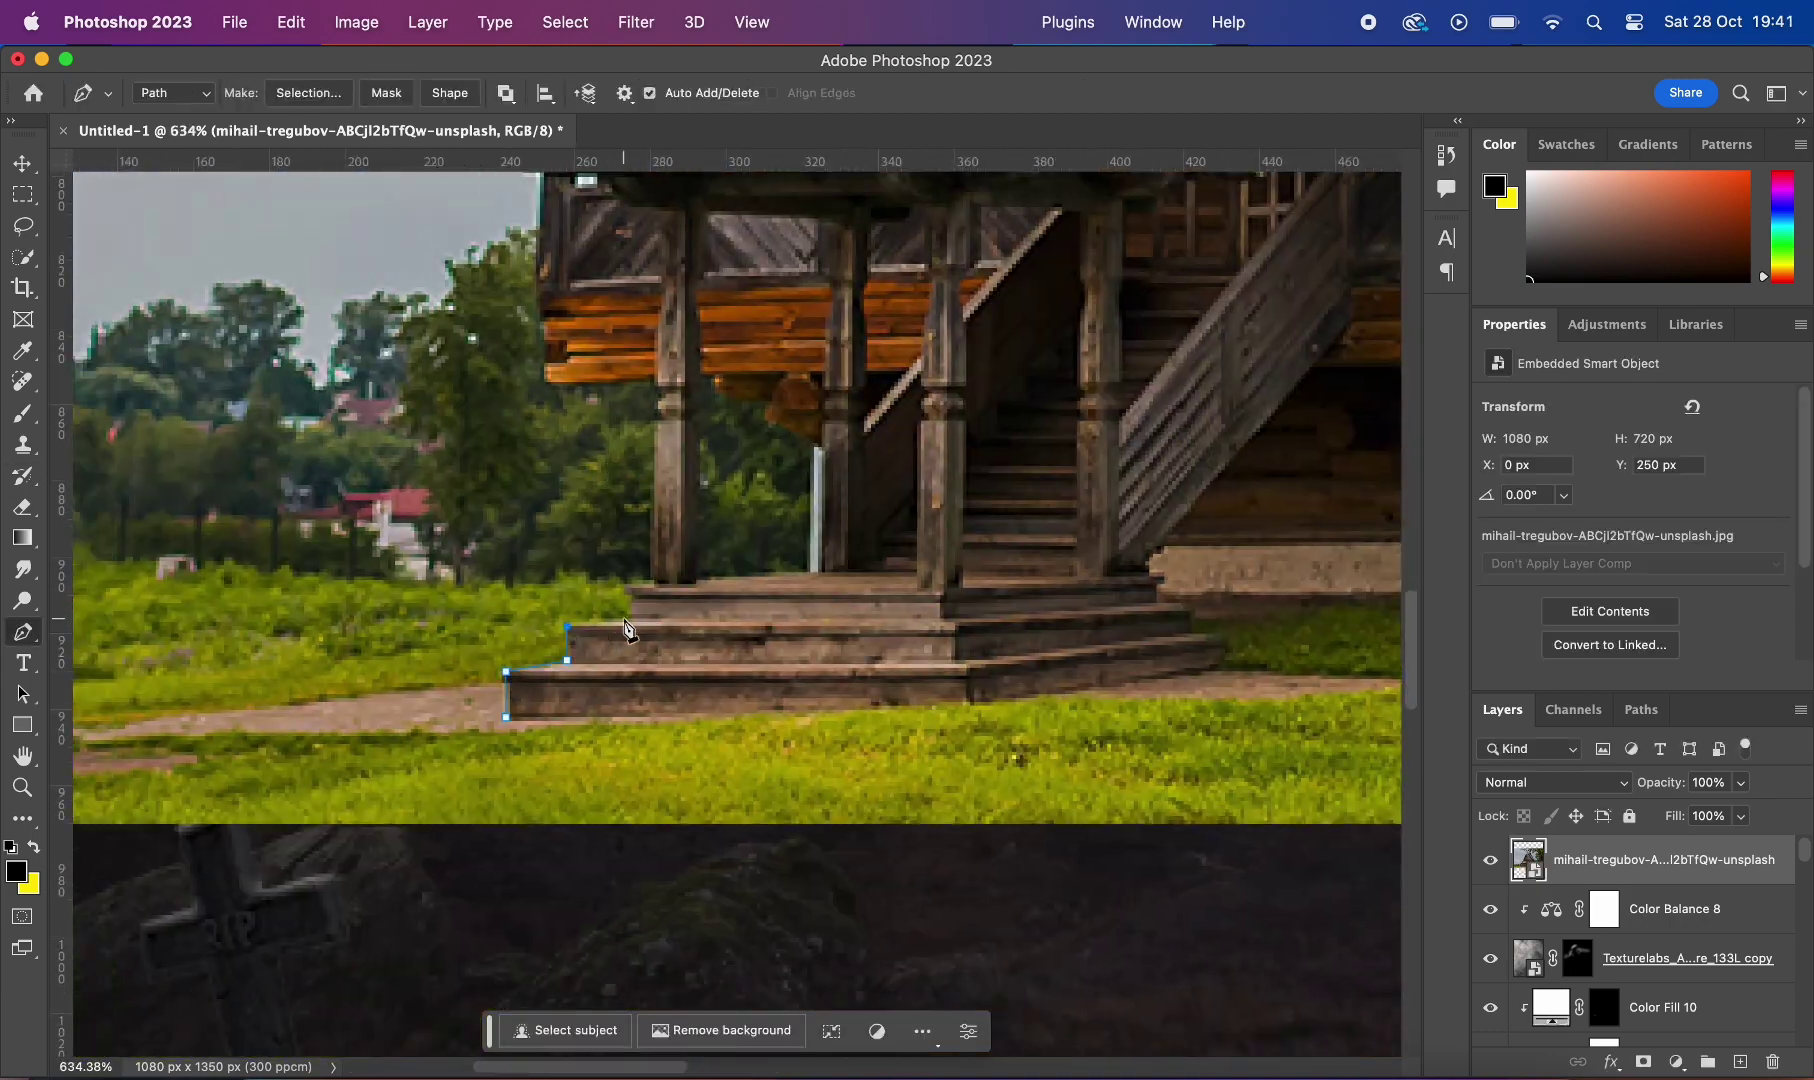
Step: Trace the house's left edge, roof peak and dome with the Pen tool
click(650, 582)
scroll(650, 582, up, 1)
click(653, 427)
click(543, 433)
scroll(543, 420, up, 6)
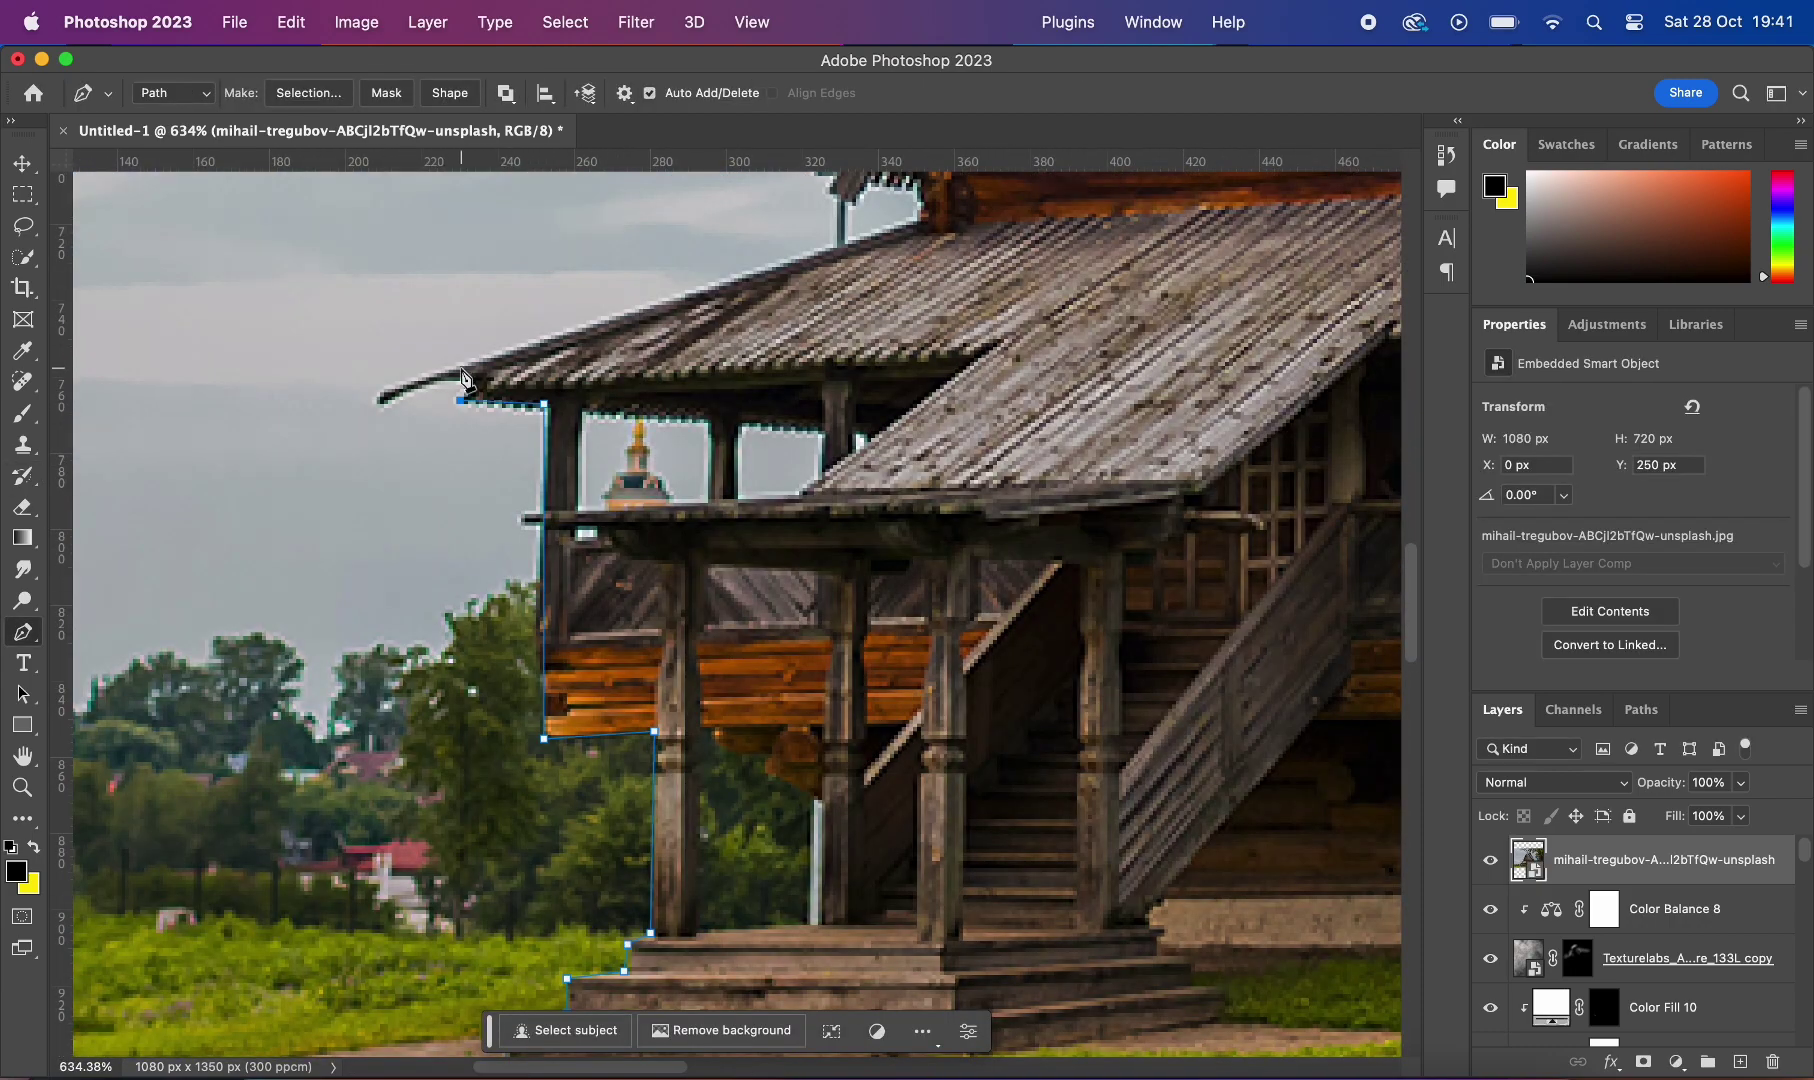
scroll(500, 390, up, 5)
scroll(600, 400, up, 5)
scroll(700, 405, right, 3)
scroll(808, 410, up, 10)
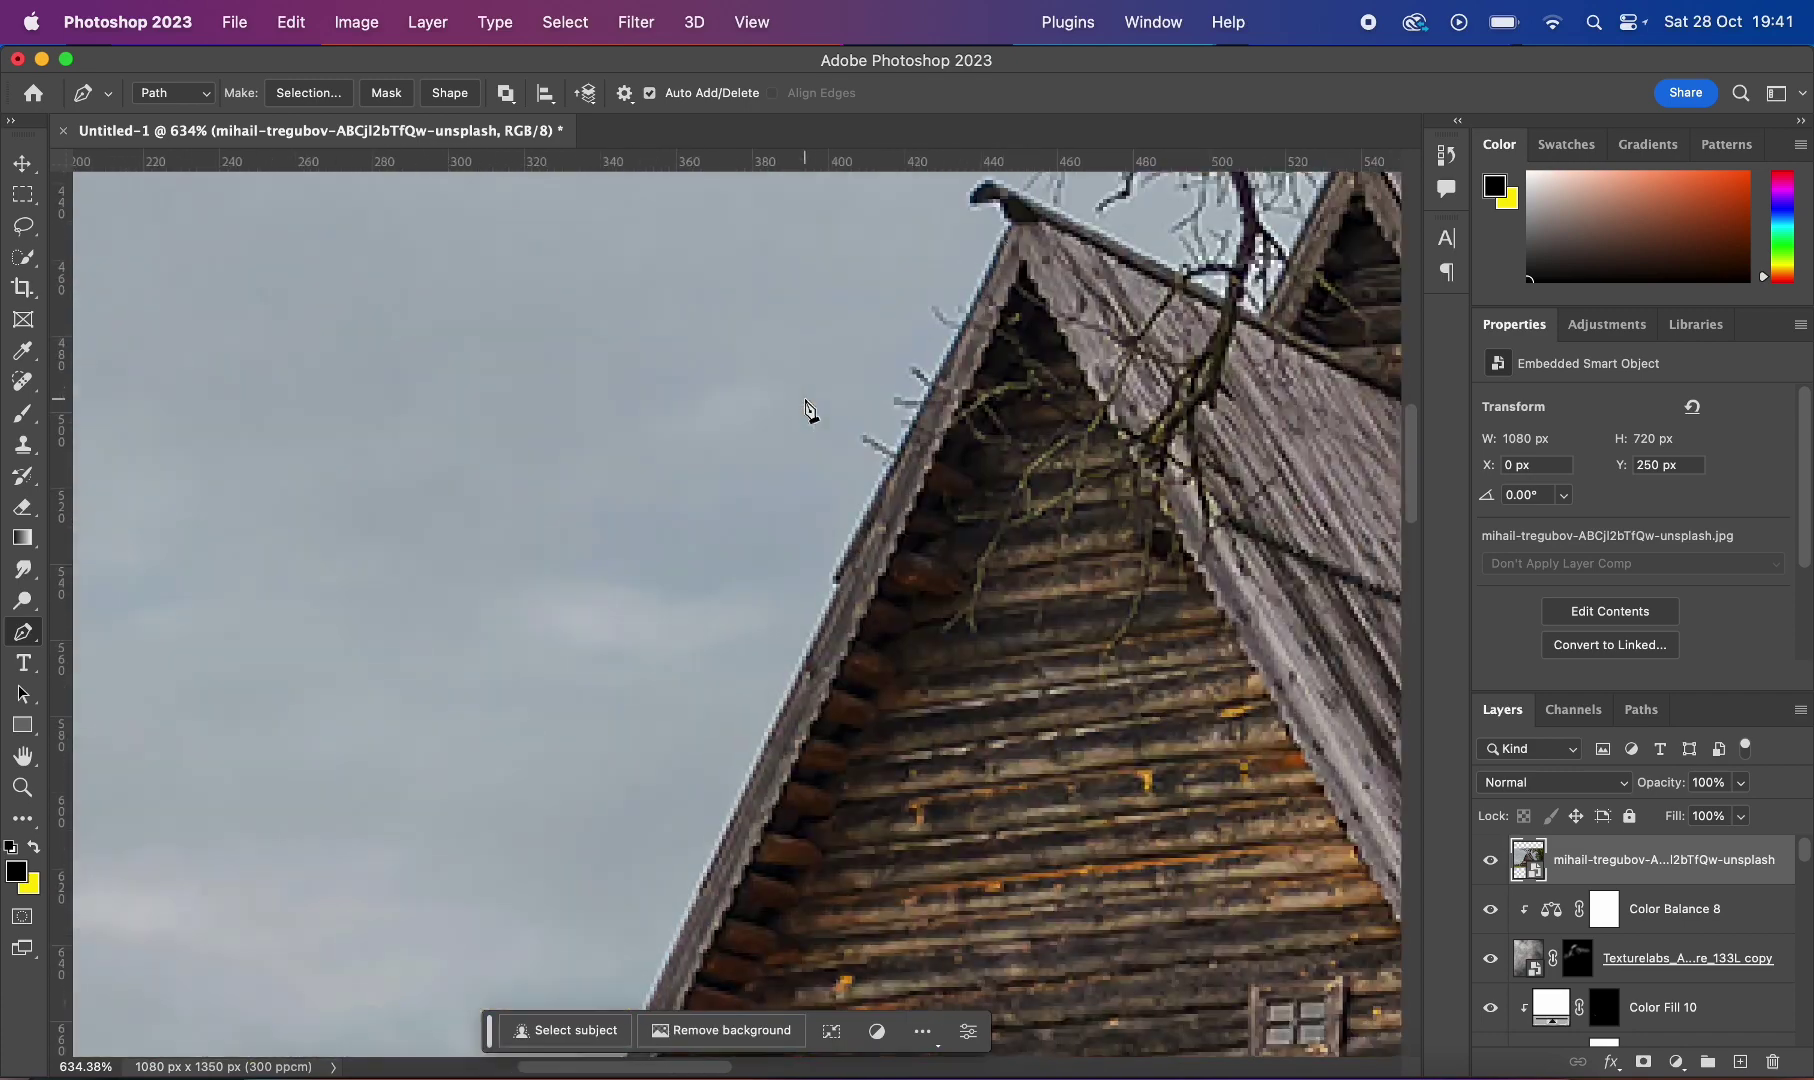
click(1018, 205)
click(1262, 305)
scroll(1015, 340, up, 10)
scroll(1015, 340, right, 9)
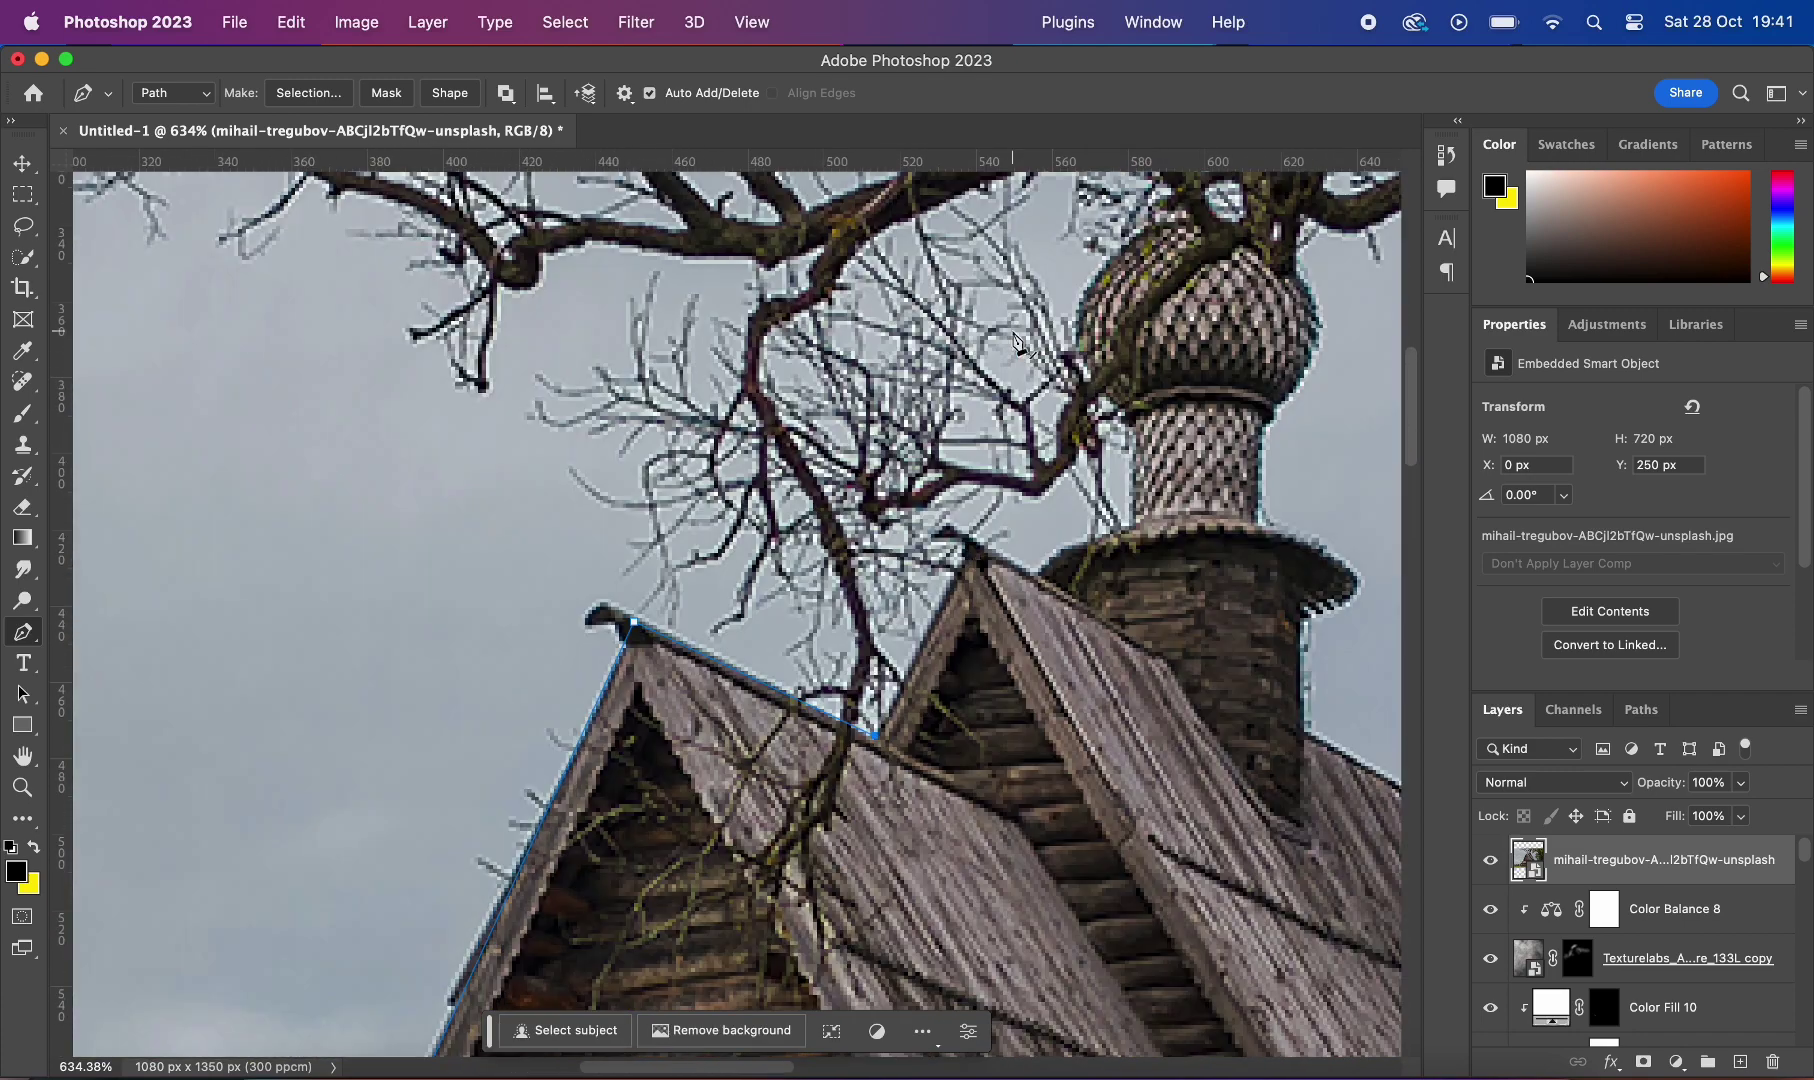
click(1124, 520)
scroll(1128, 500, up, 2)
click(1129, 490)
scroll(1104, 297, up, 3)
drag(1172, 376, 1189, 379)
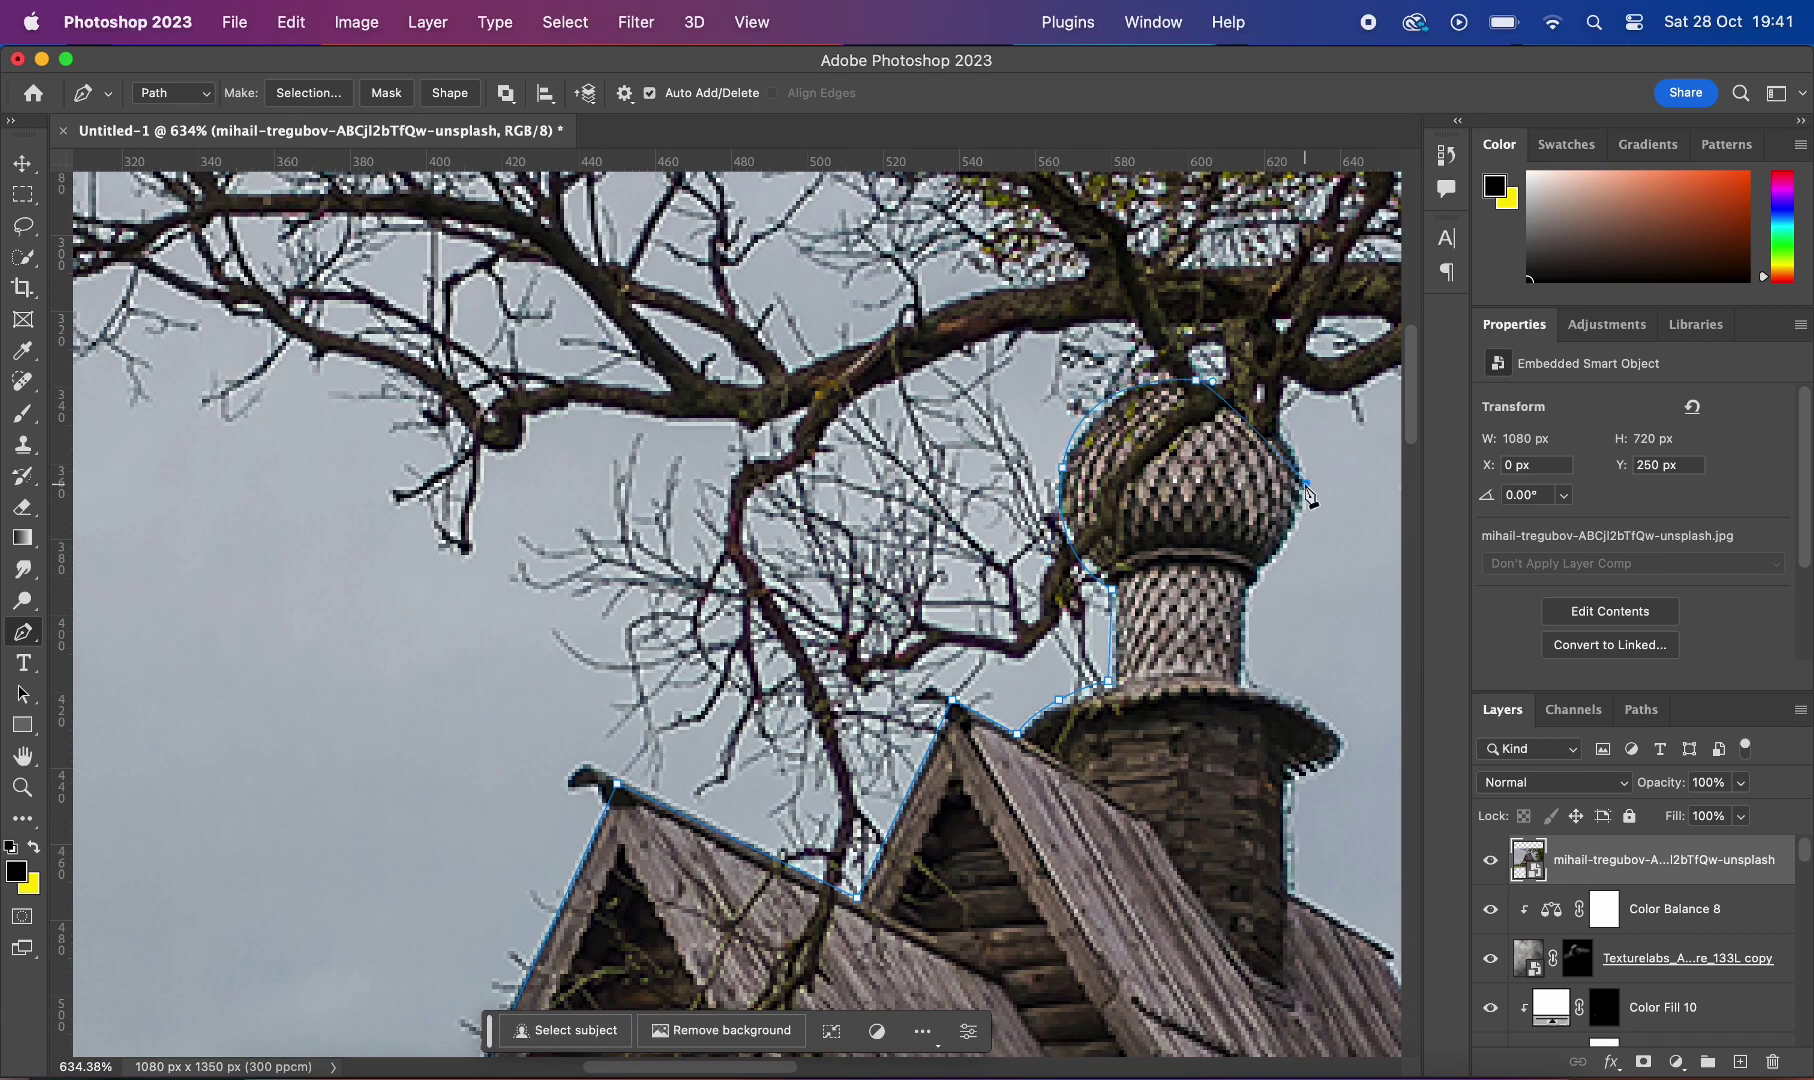
Step: Trace down the right edge and along the base to the porch stairs, then load the path as a selection
scroll(1362, 785, down, 10)
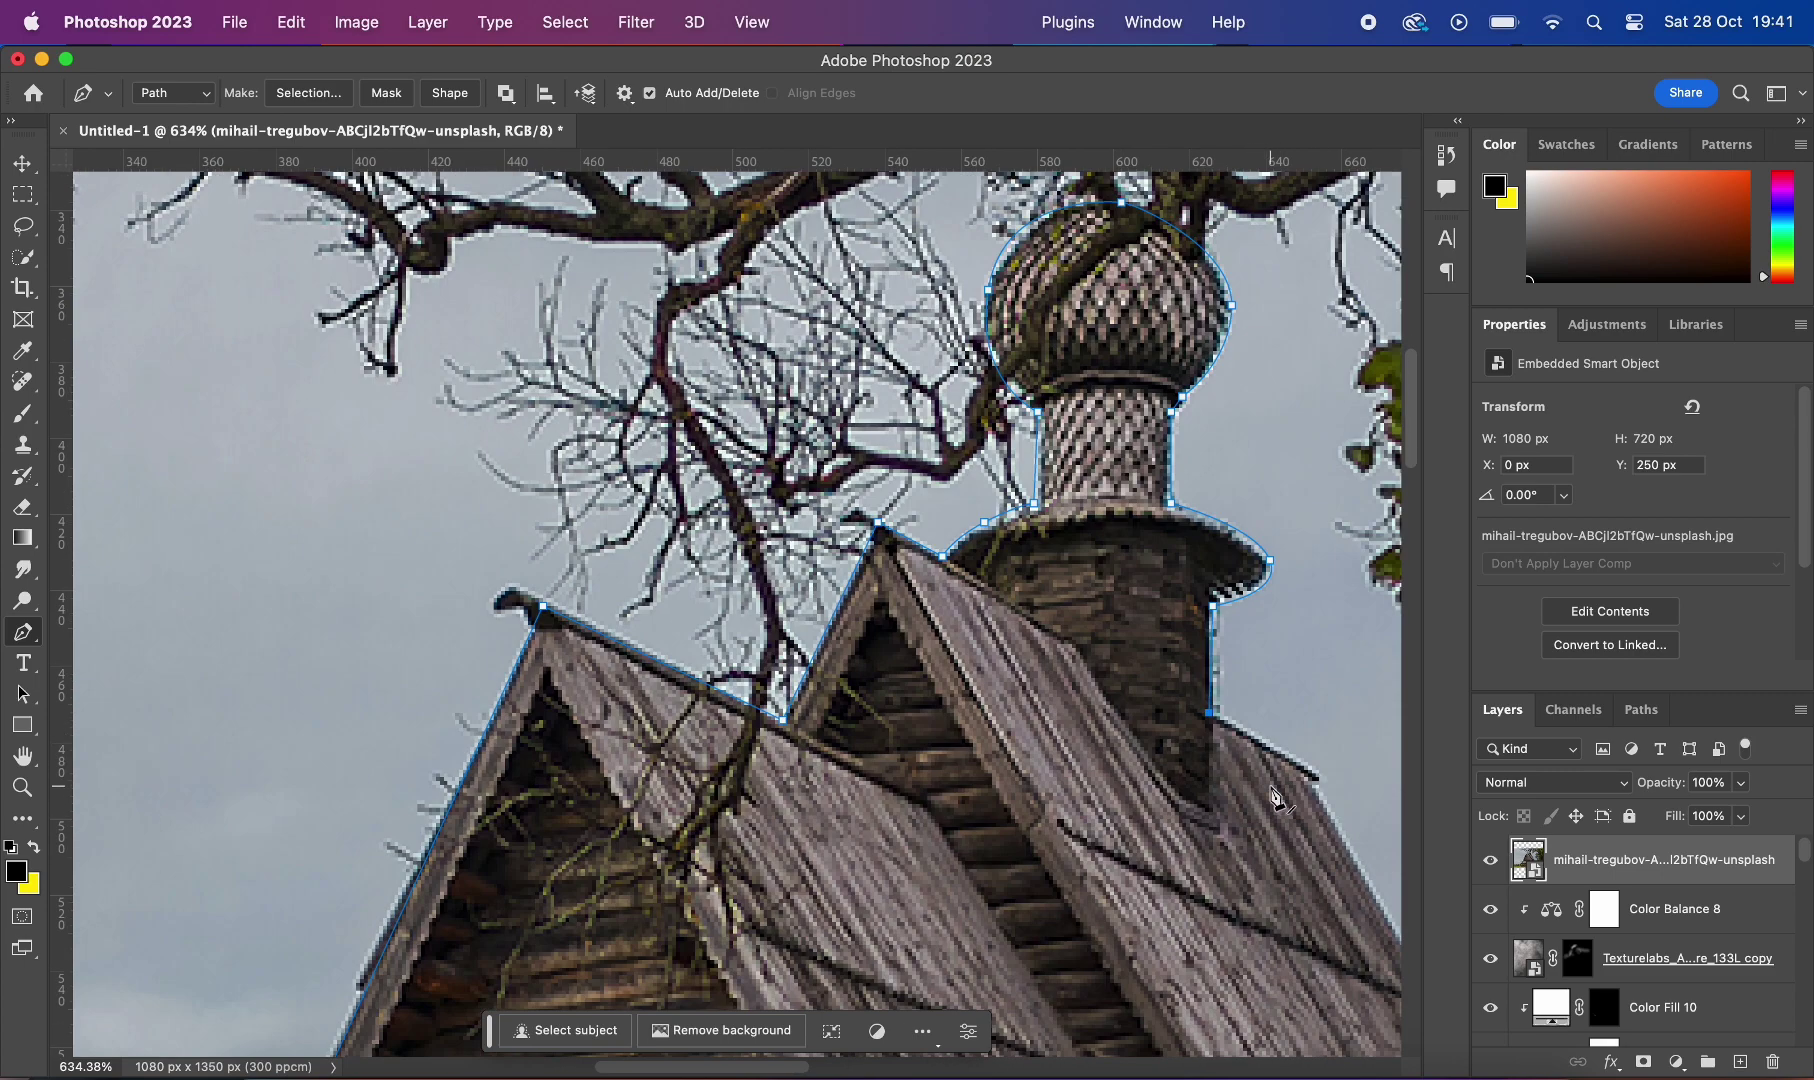
scroll(1362, 785, right, 10)
click(1043, 659)
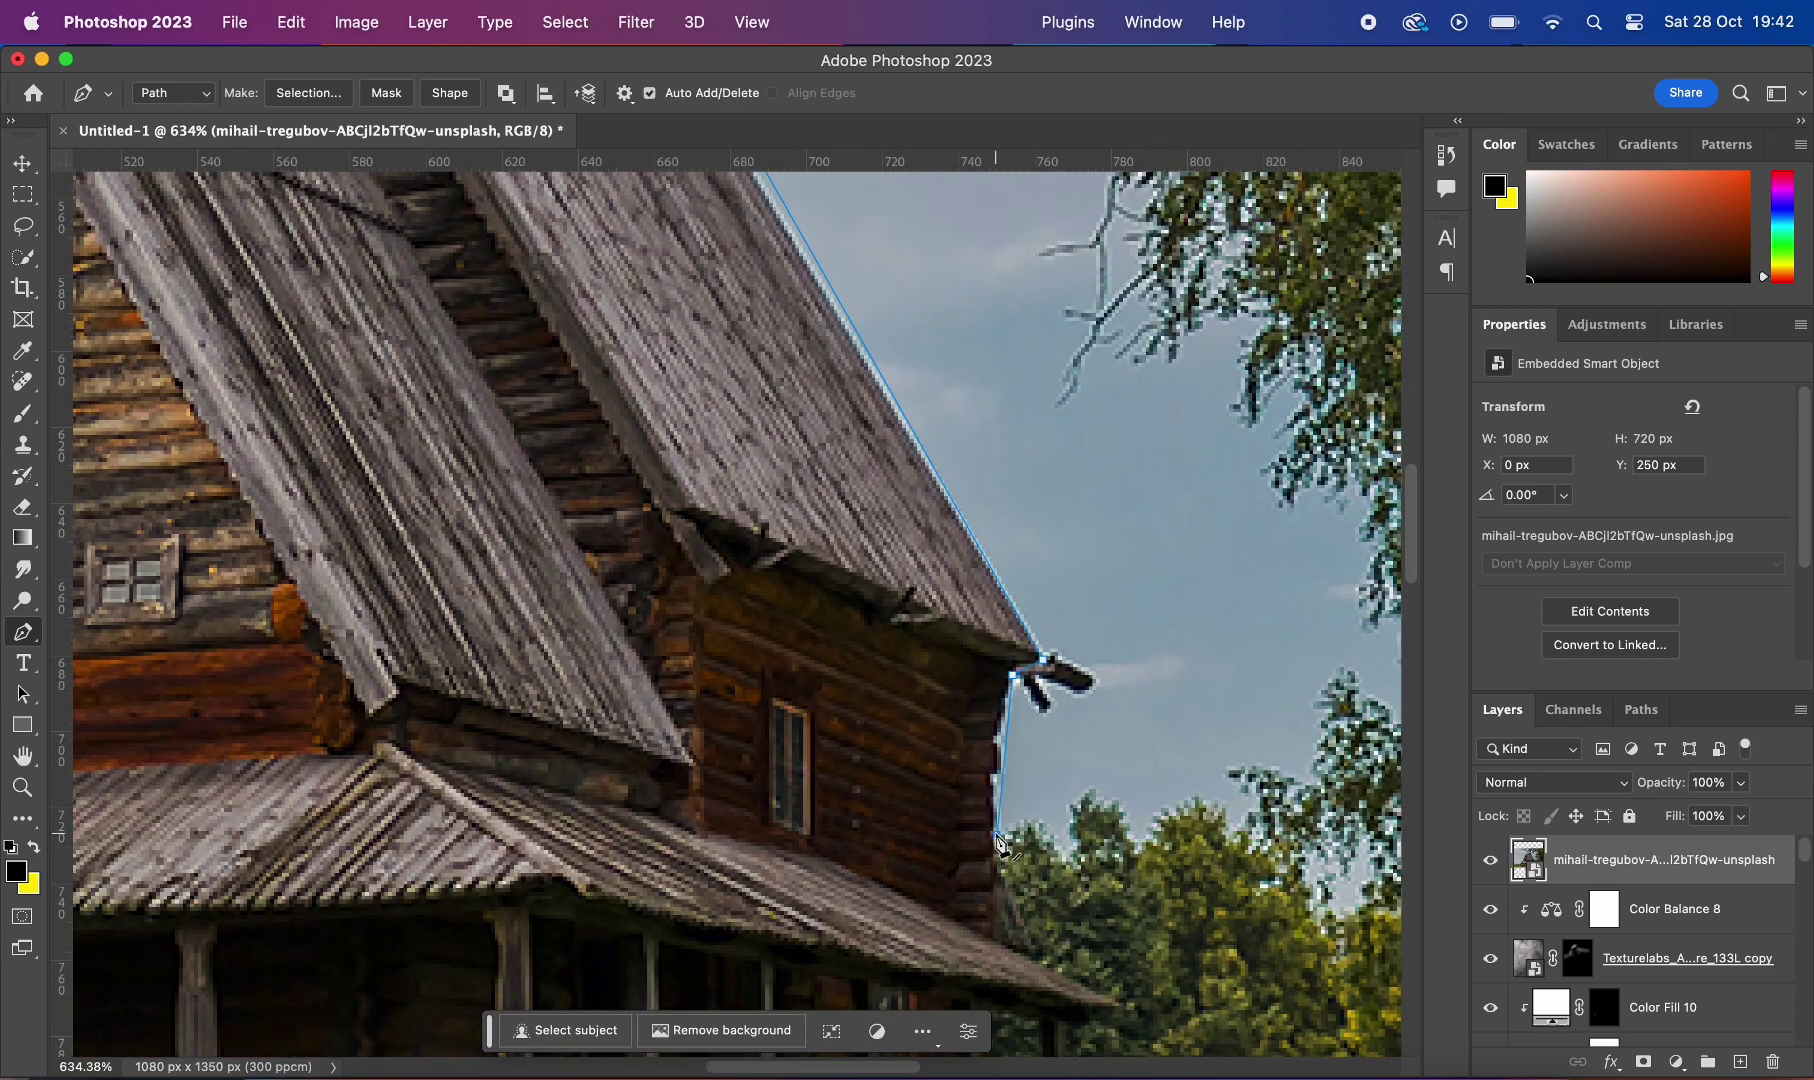
scroll(1127, 1016, down, 15)
click(1014, 525)
click(1017, 782)
click(987, 866)
click(938, 885)
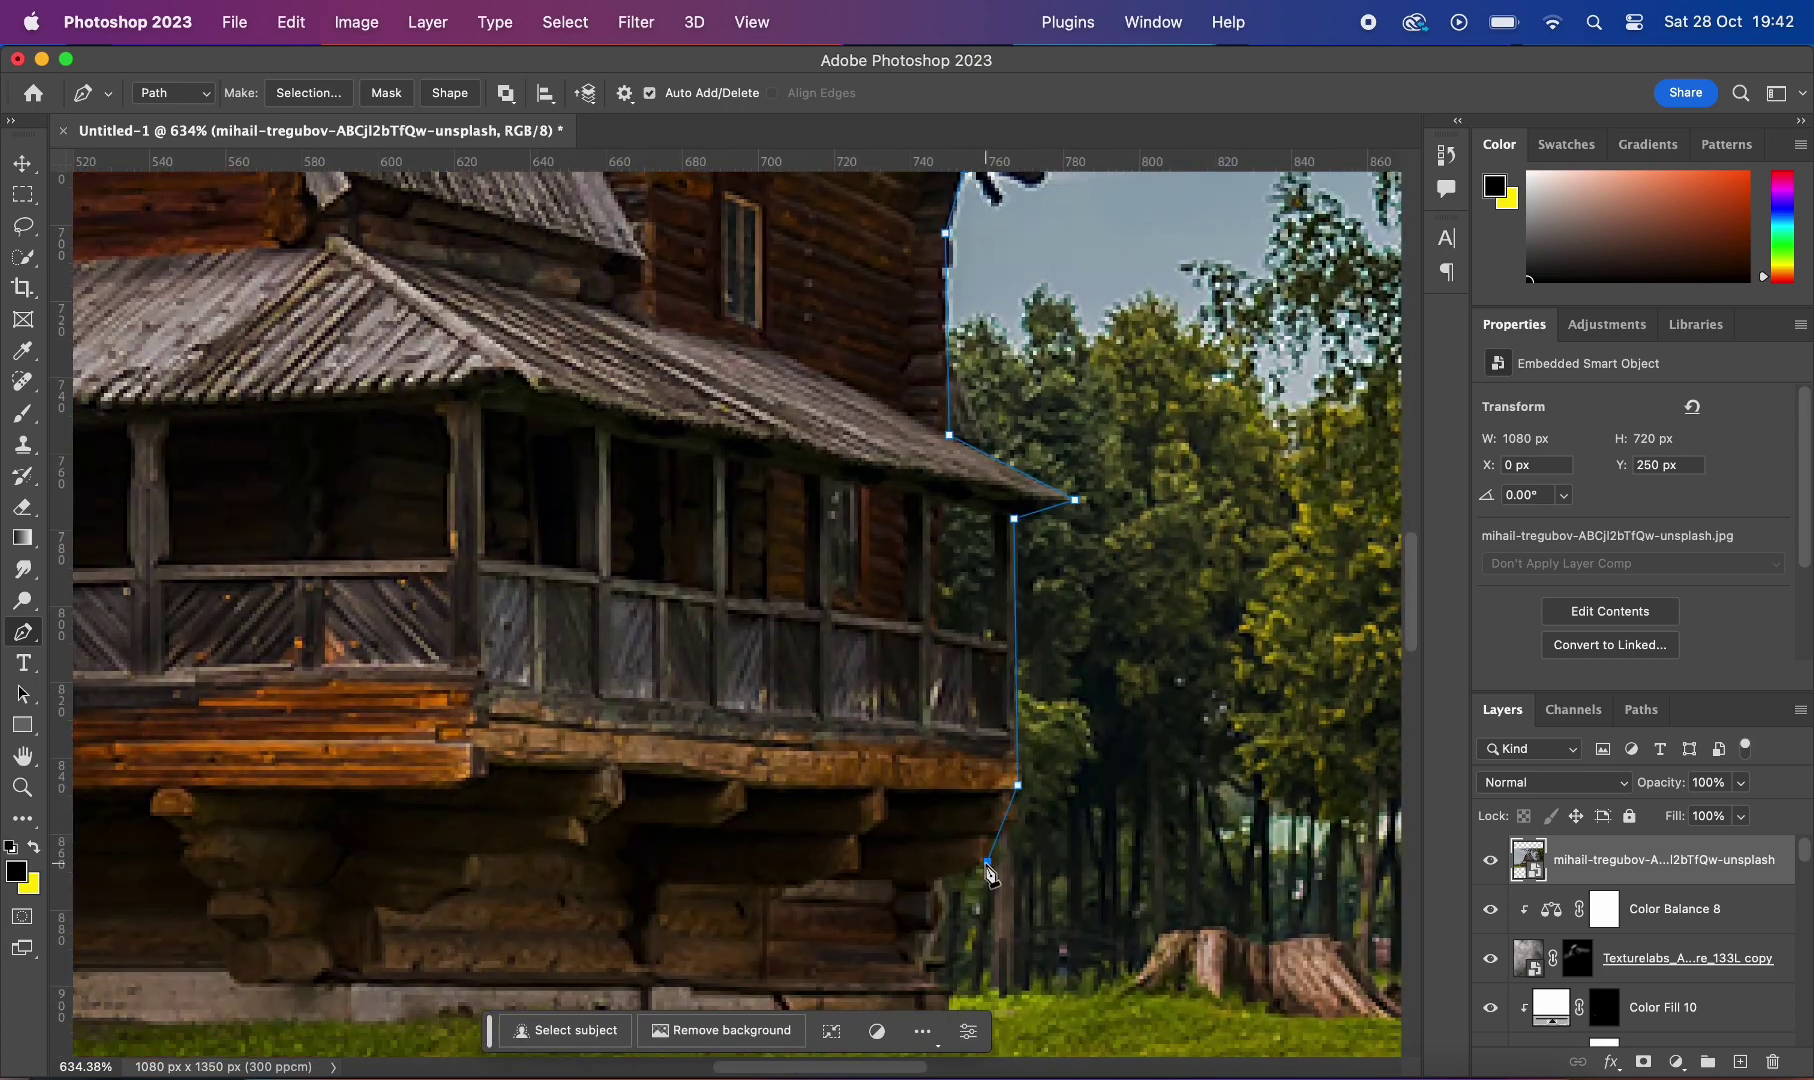
scroll(940, 885, down, 10)
scroll(527, 636, left, 10)
scroll(527, 636, down, 1)
click(500, 632)
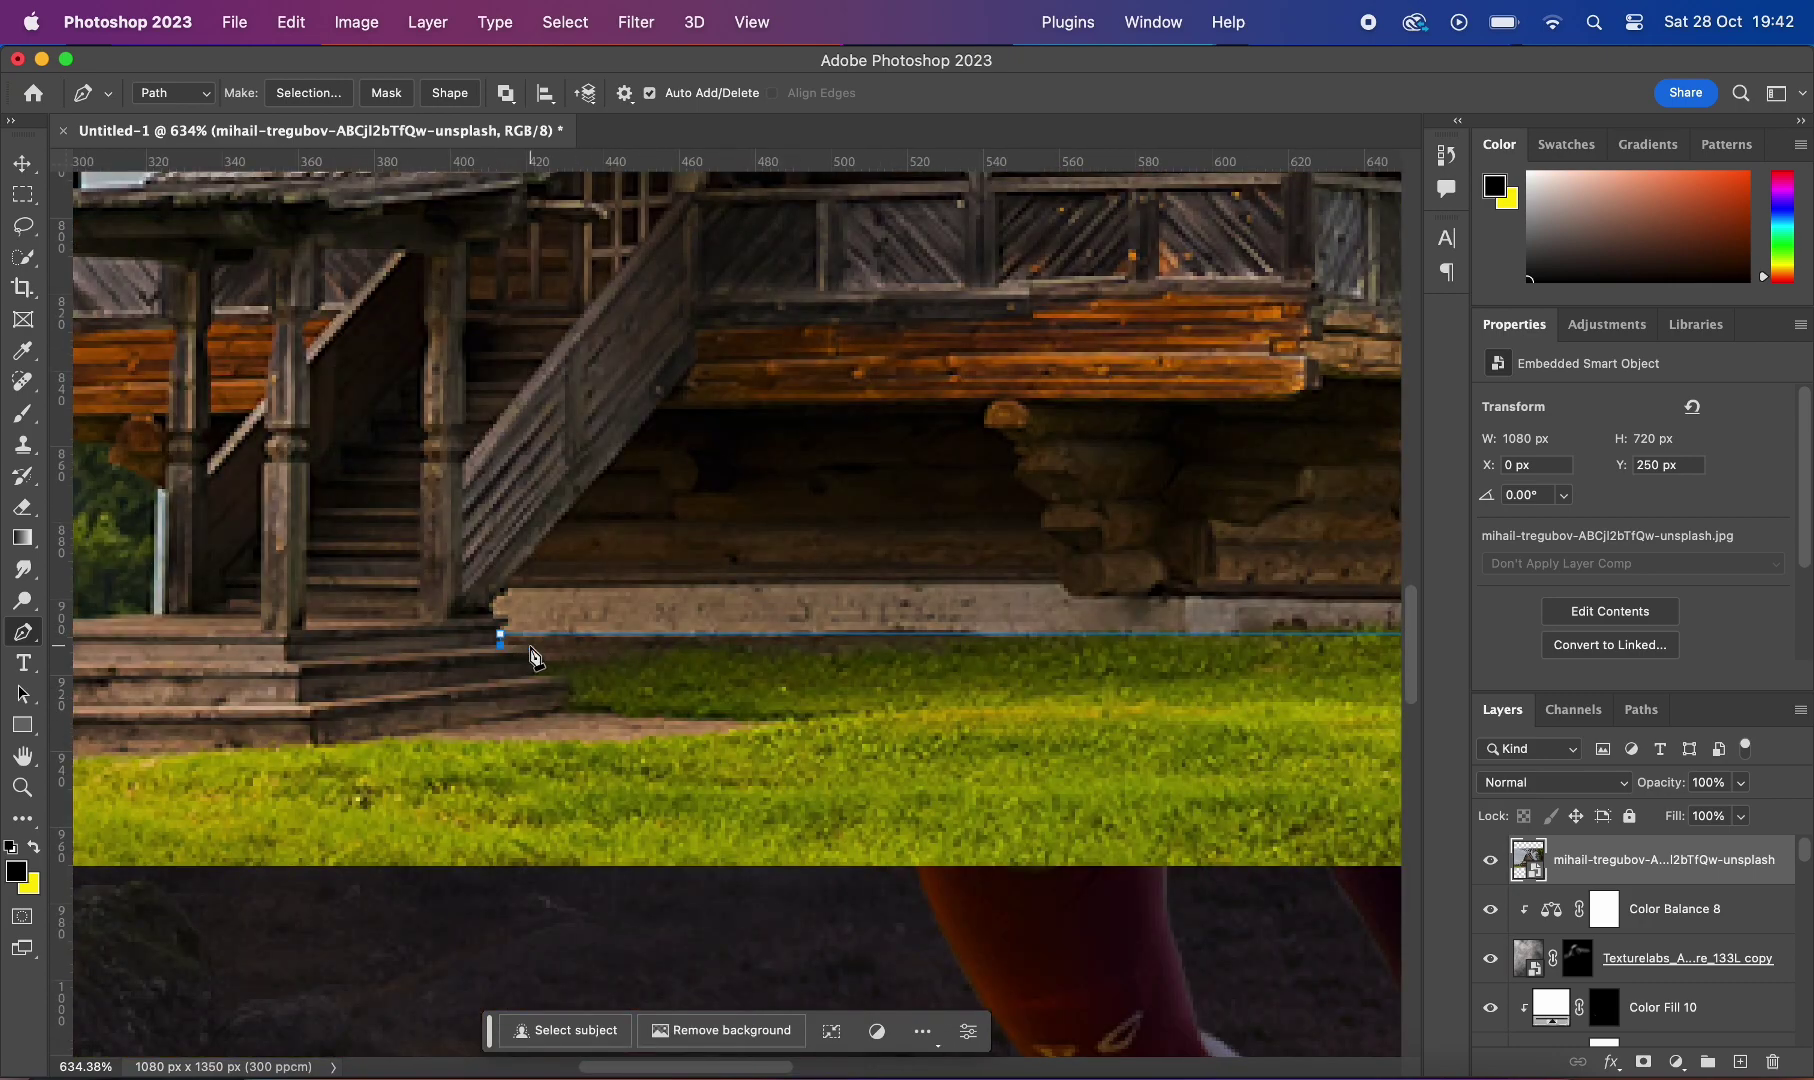
scroll(572, 715, up, 3)
click(308, 92)
Step: Mask out everything around the house and zoom out to the whole composition
key(Return)
click(1643, 1062)
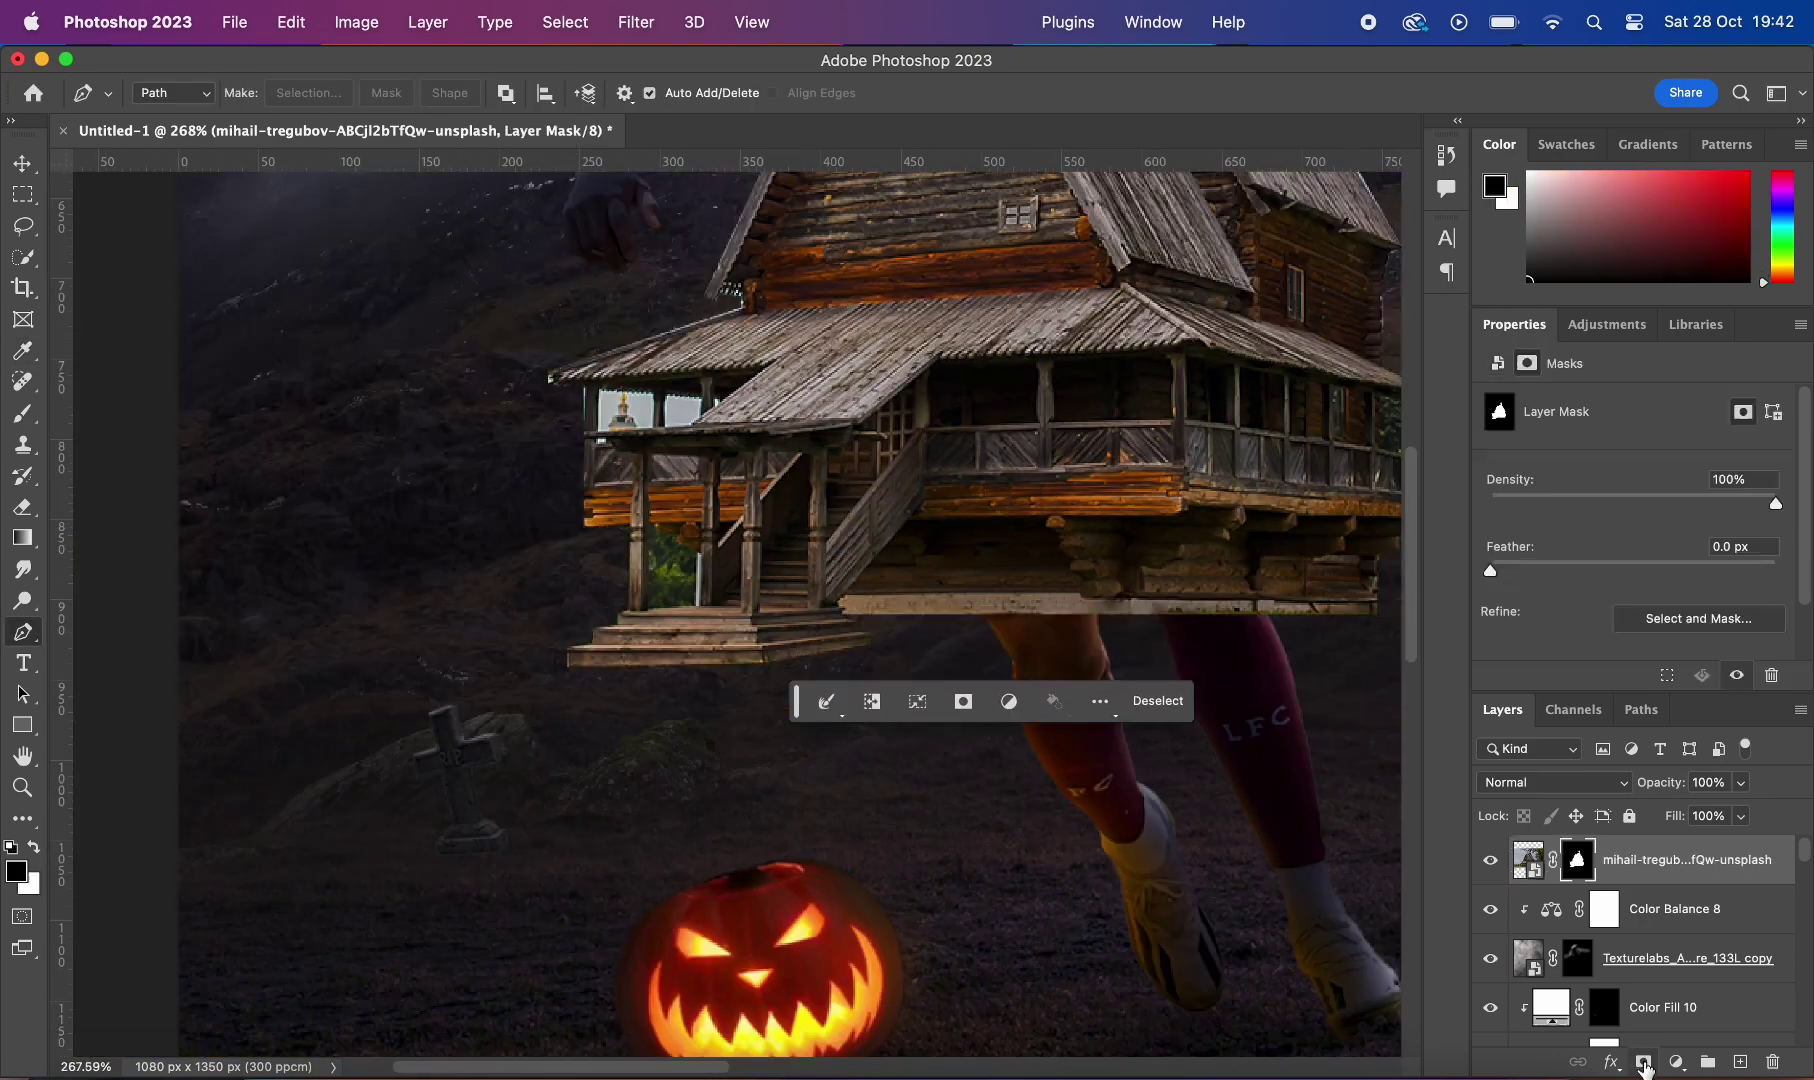
scroll(680, 510, up, 3)
key(ctrl+0)
Step: Scale the house to about half size and move it up onto the mountainside
key(ctrl+t)
drag(1170, 753, 1000, 607)
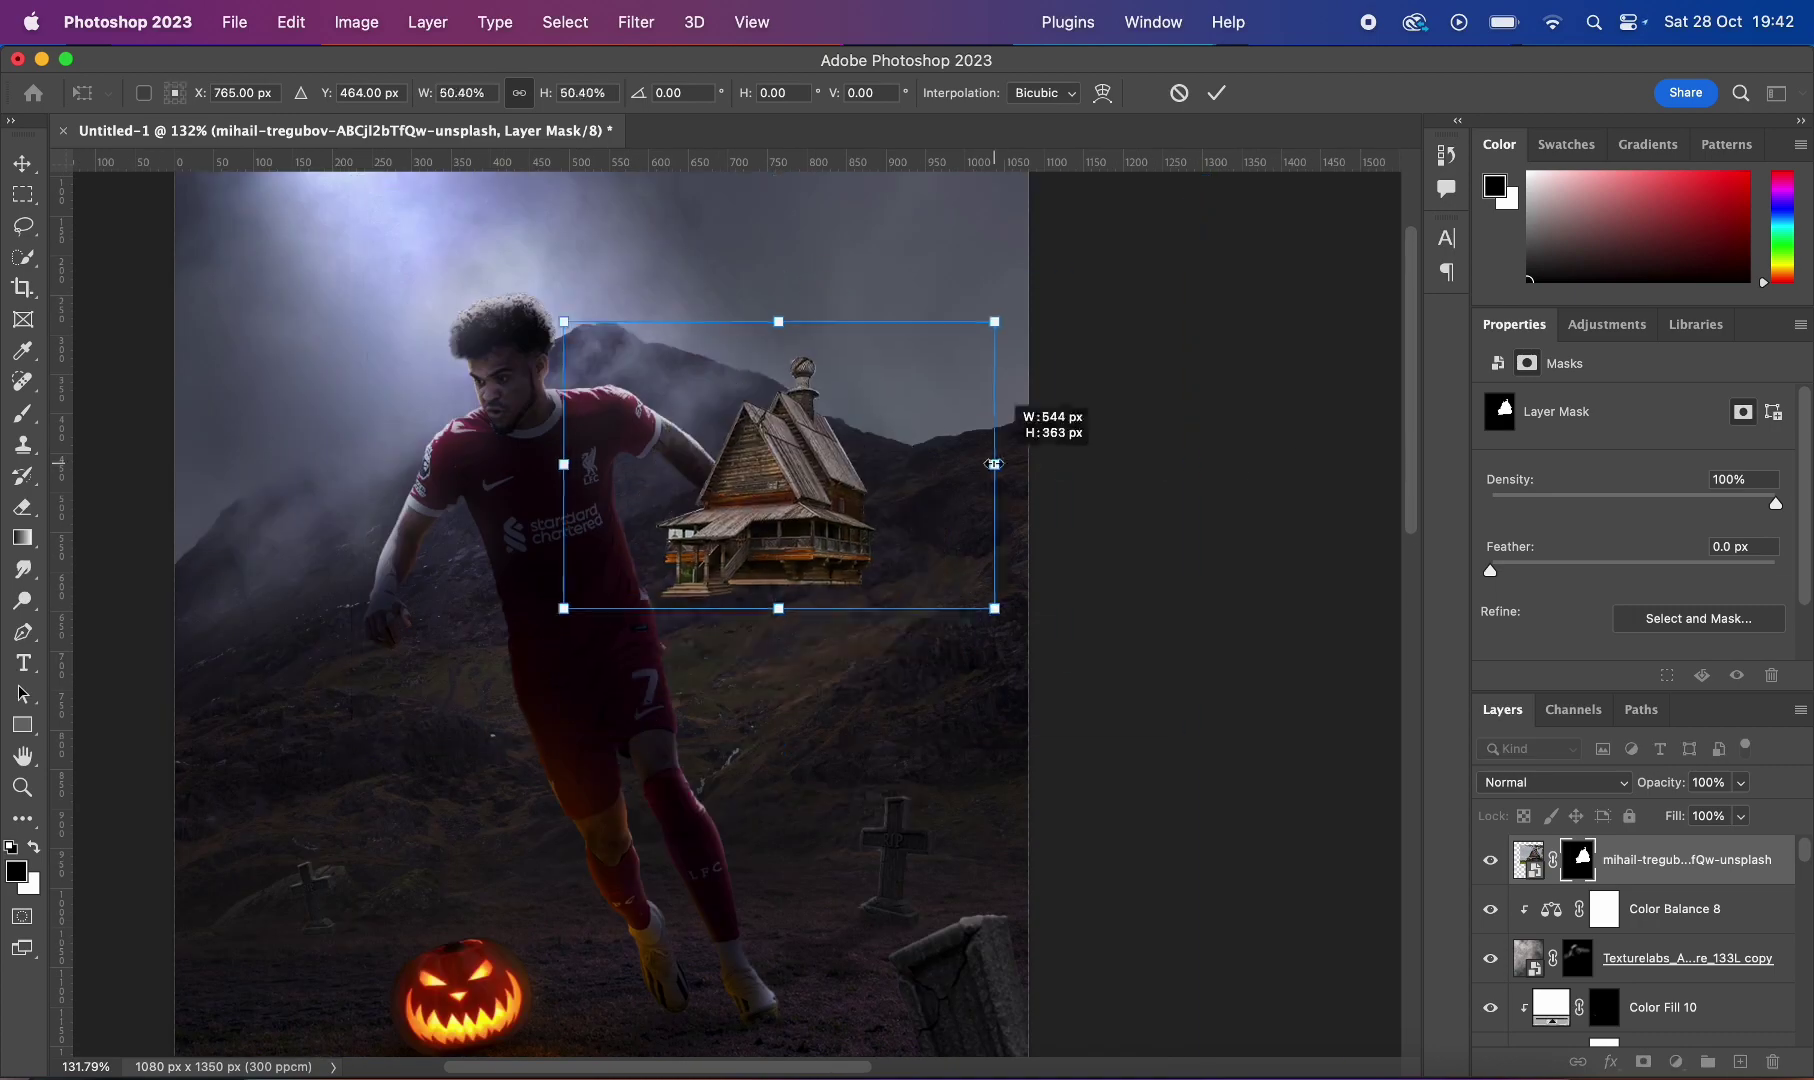
drag(948, 482, 1040, 380)
scroll(1040, 380, down, 3)
scroll(1077, 364, up, 5)
key(Return)
scroll(1077, 364, up, 2)
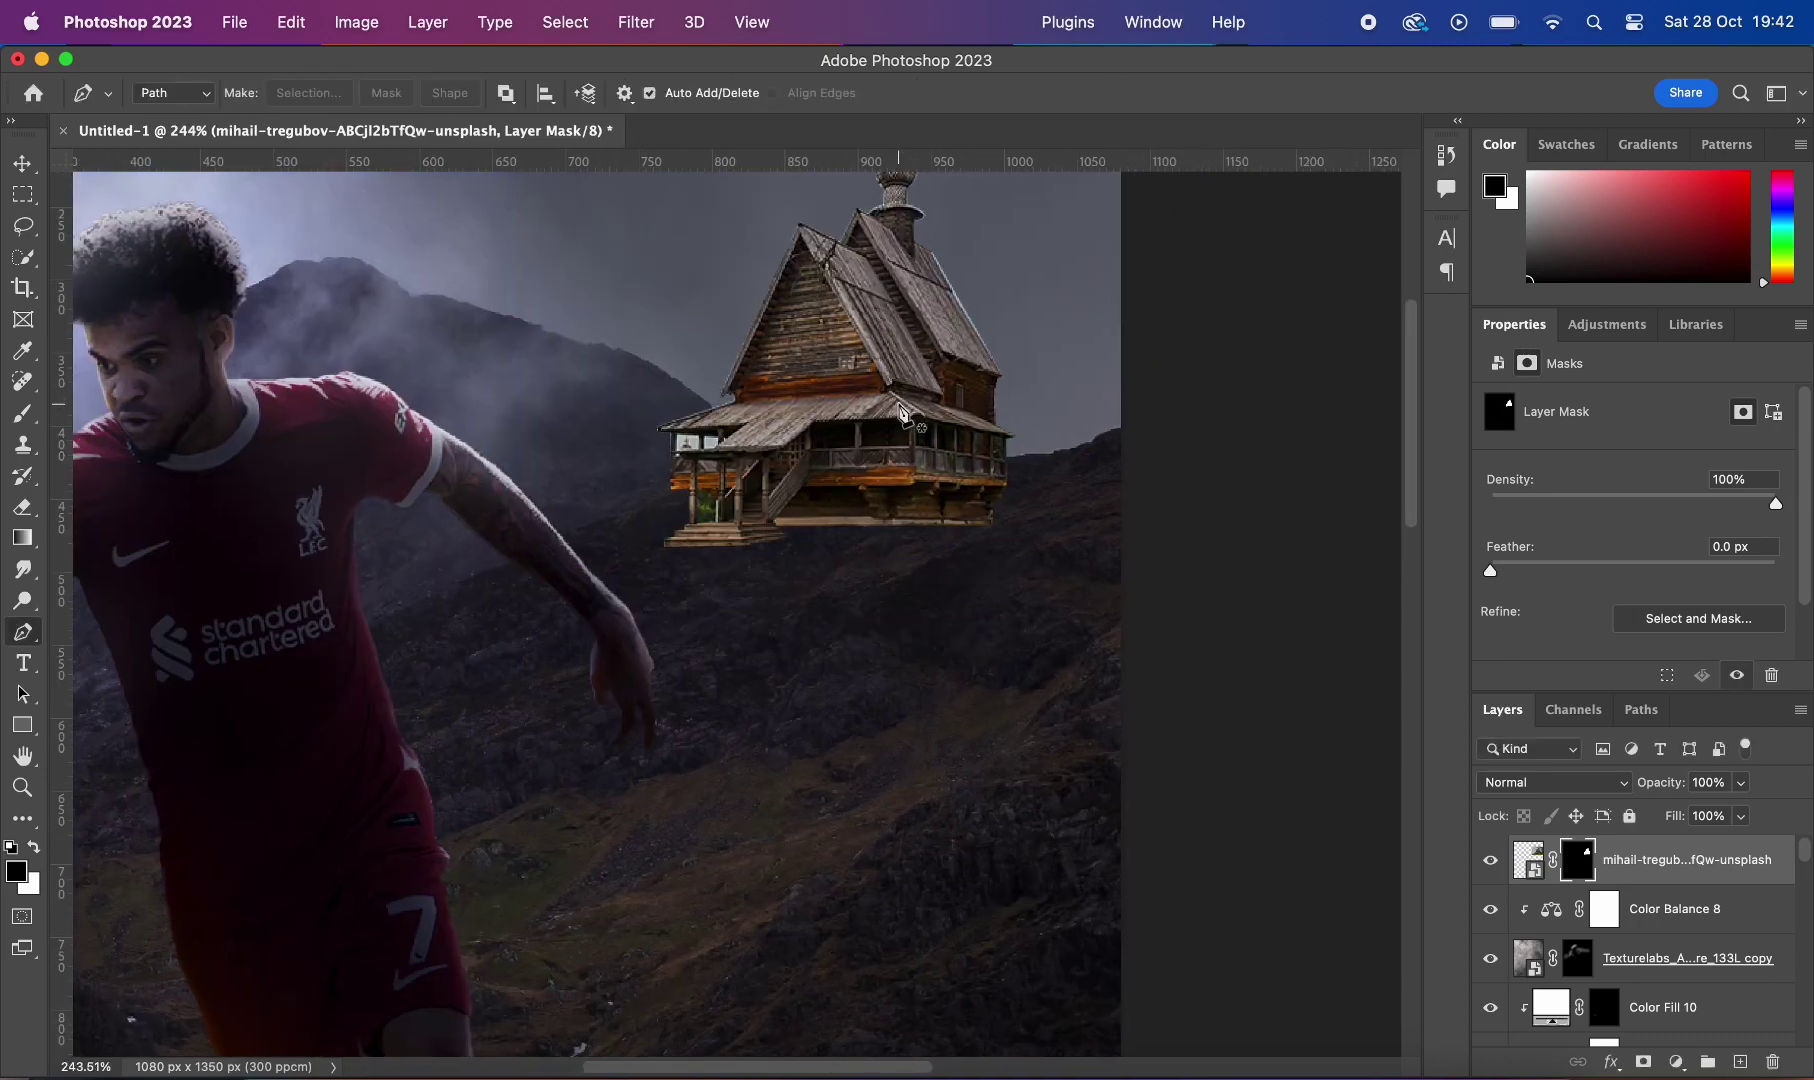
Step: Add a Color Balance adjustment for the house and lower the exposure to darken it
click(1676, 1062)
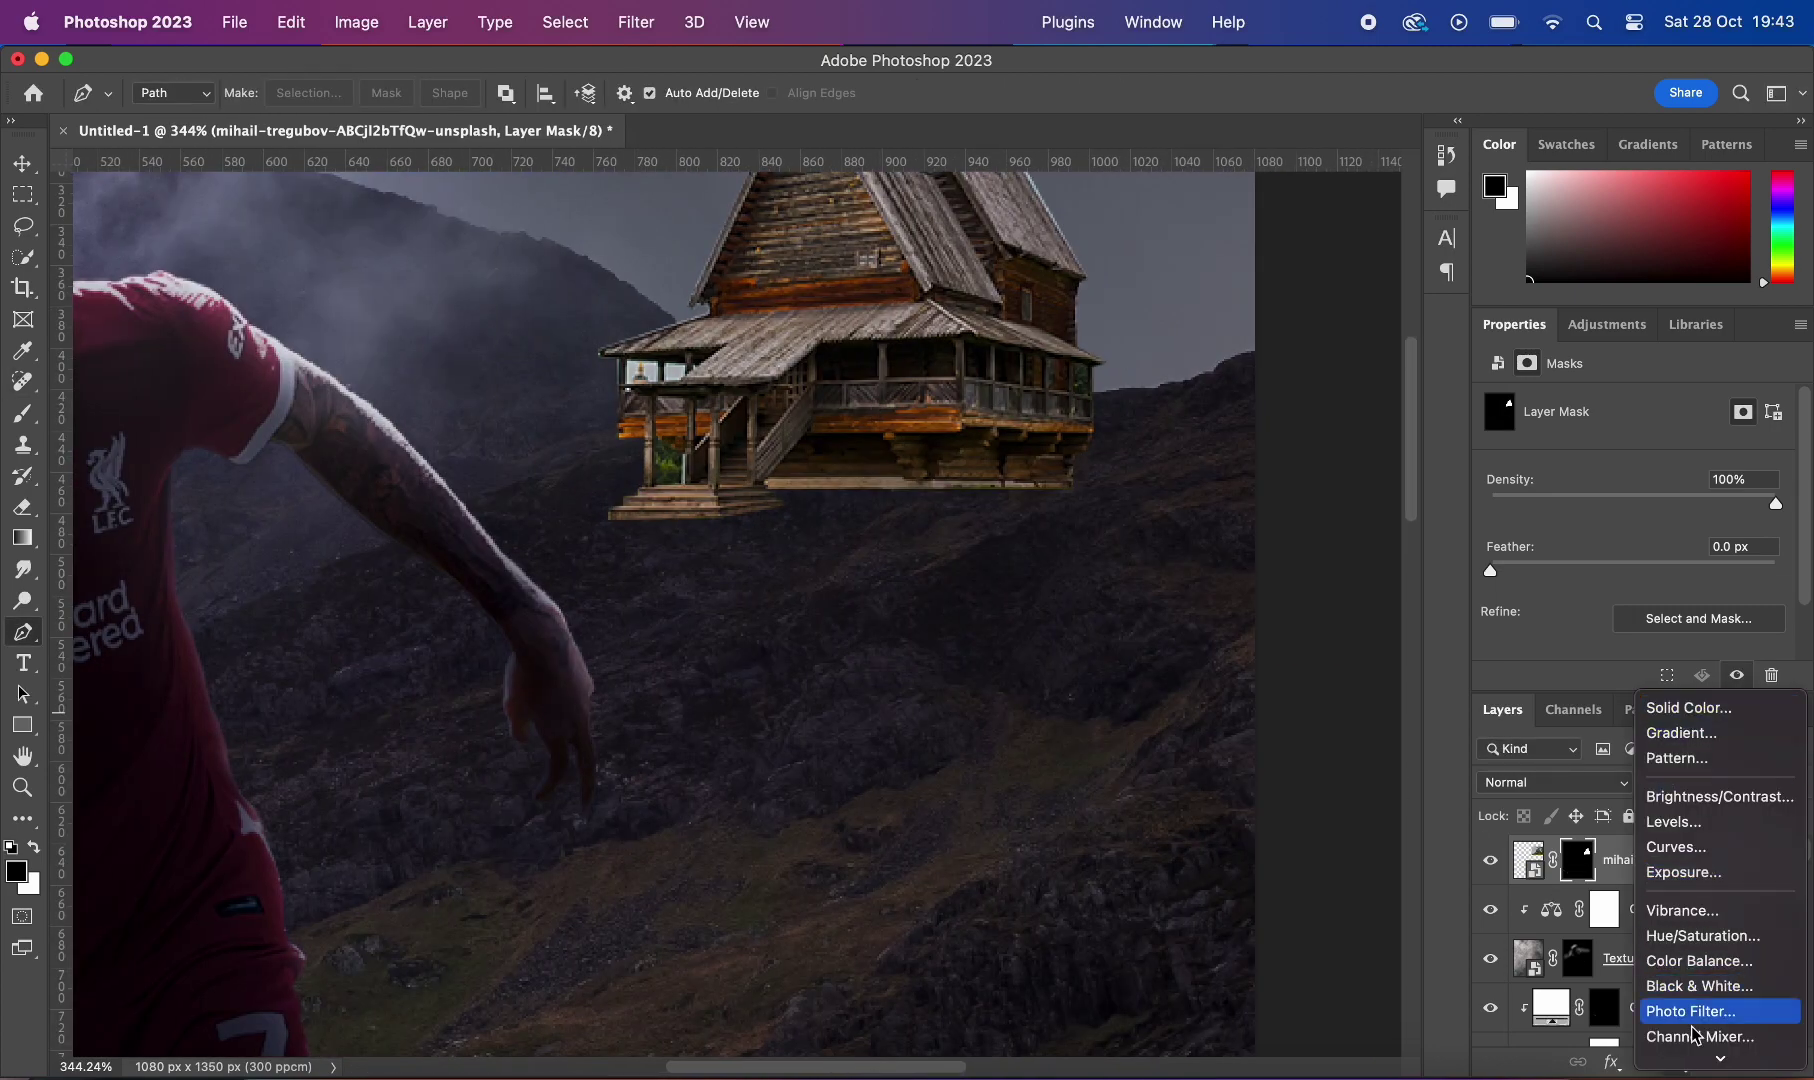
click(1699, 960)
scroll(700, 500, up, 2)
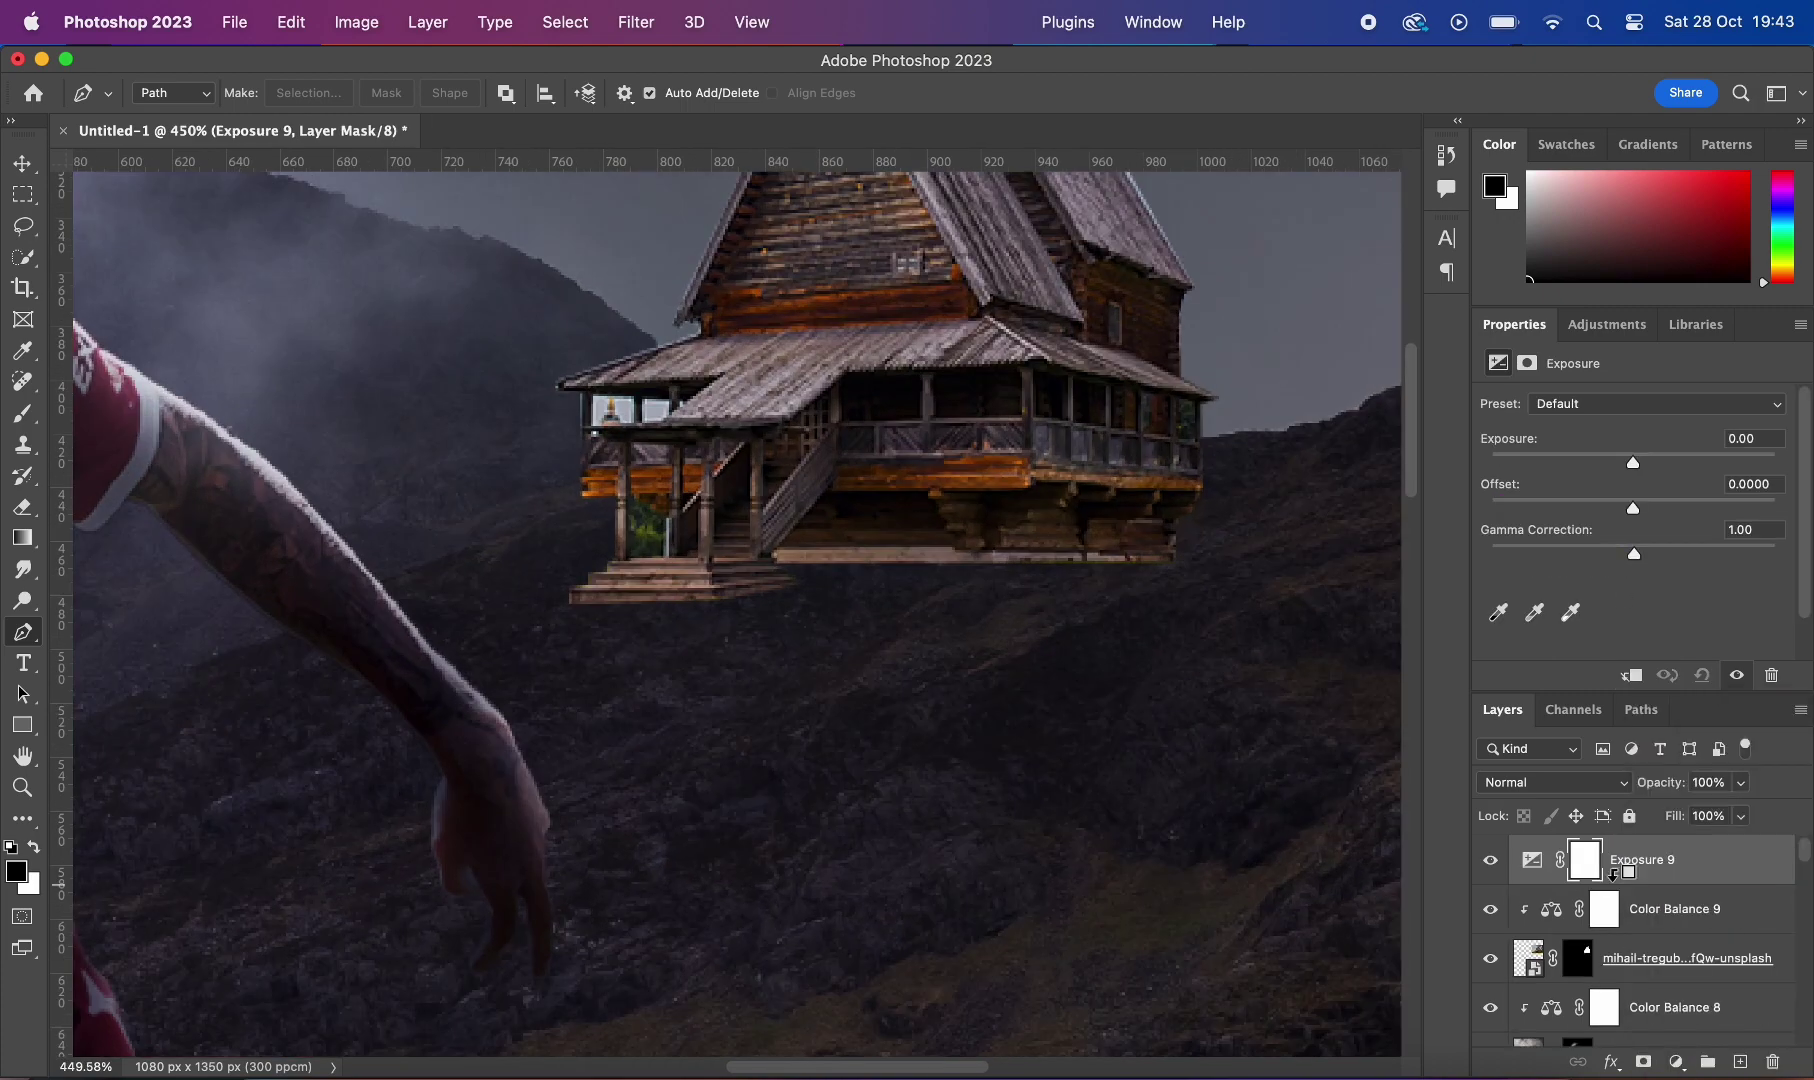
drag(1633, 462, 1571, 462)
Step: Refine the house photo's mask with a smaller brush
click(1578, 960)
key(b)
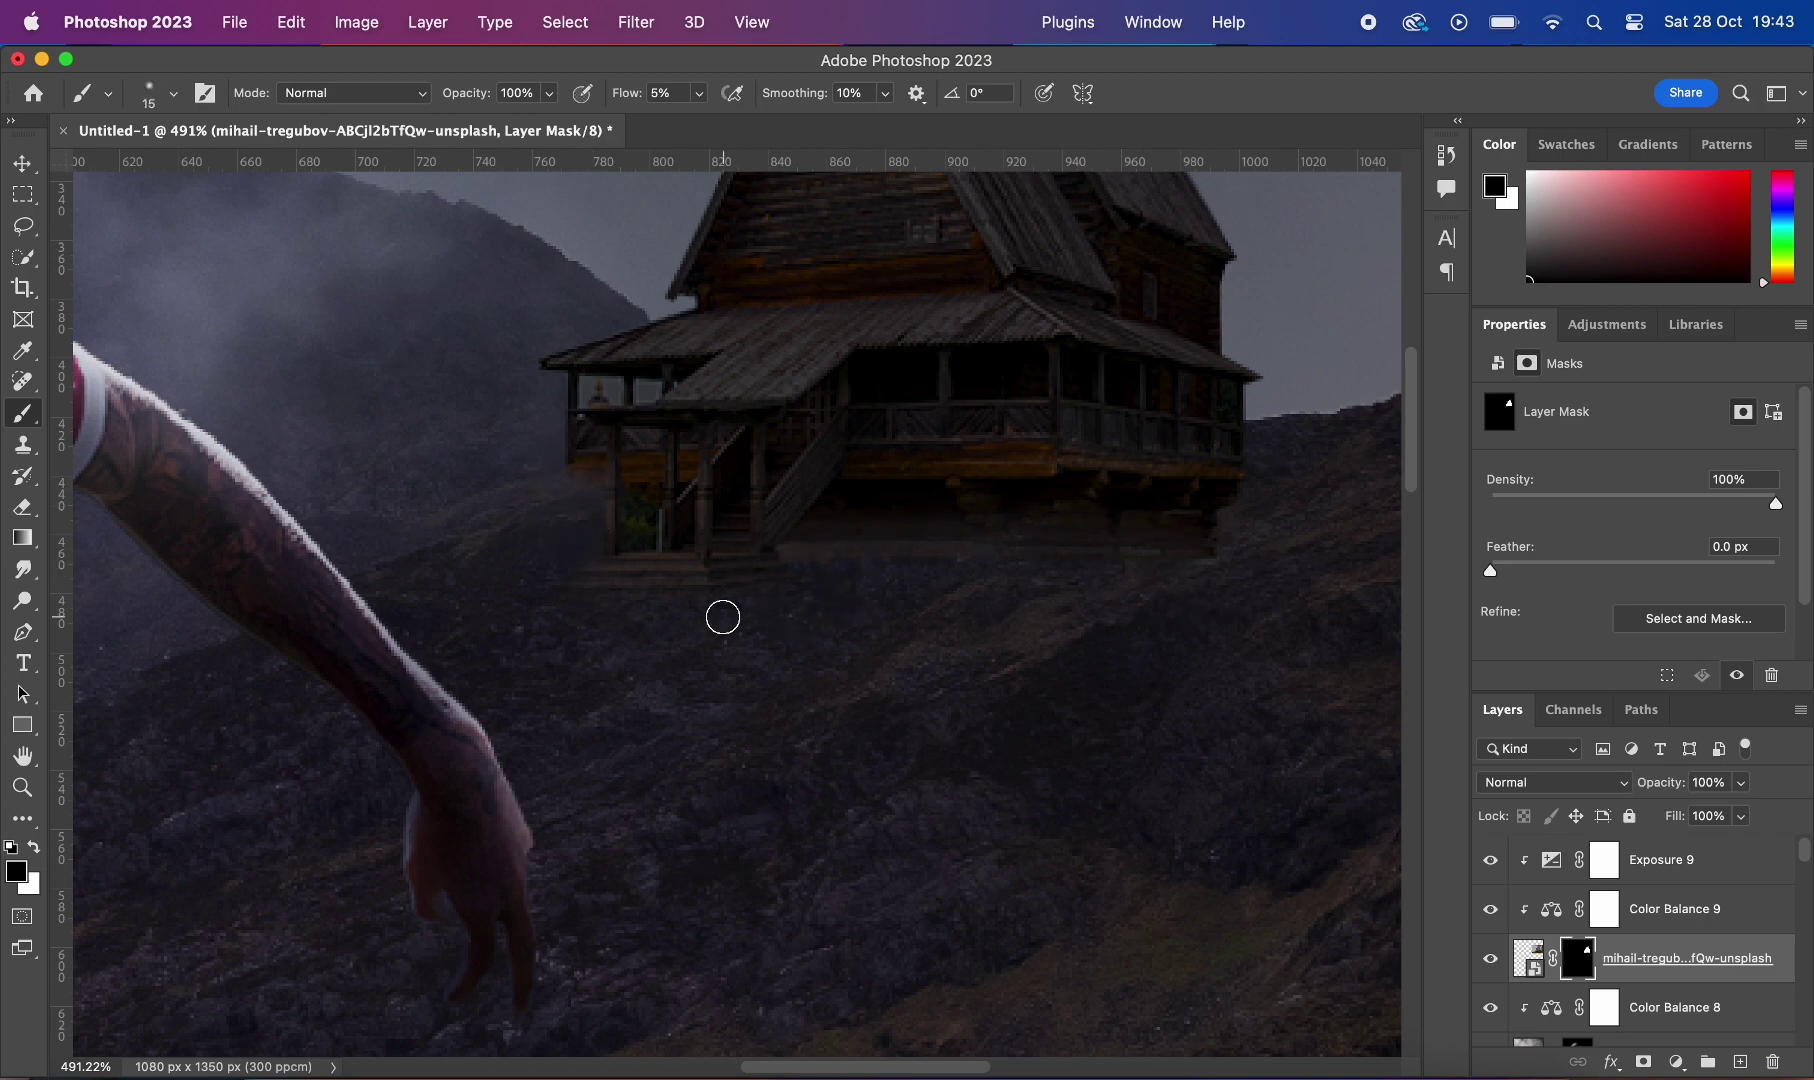
scroll(1110, 566, down, 5)
scroll(709, 591, up, 6)
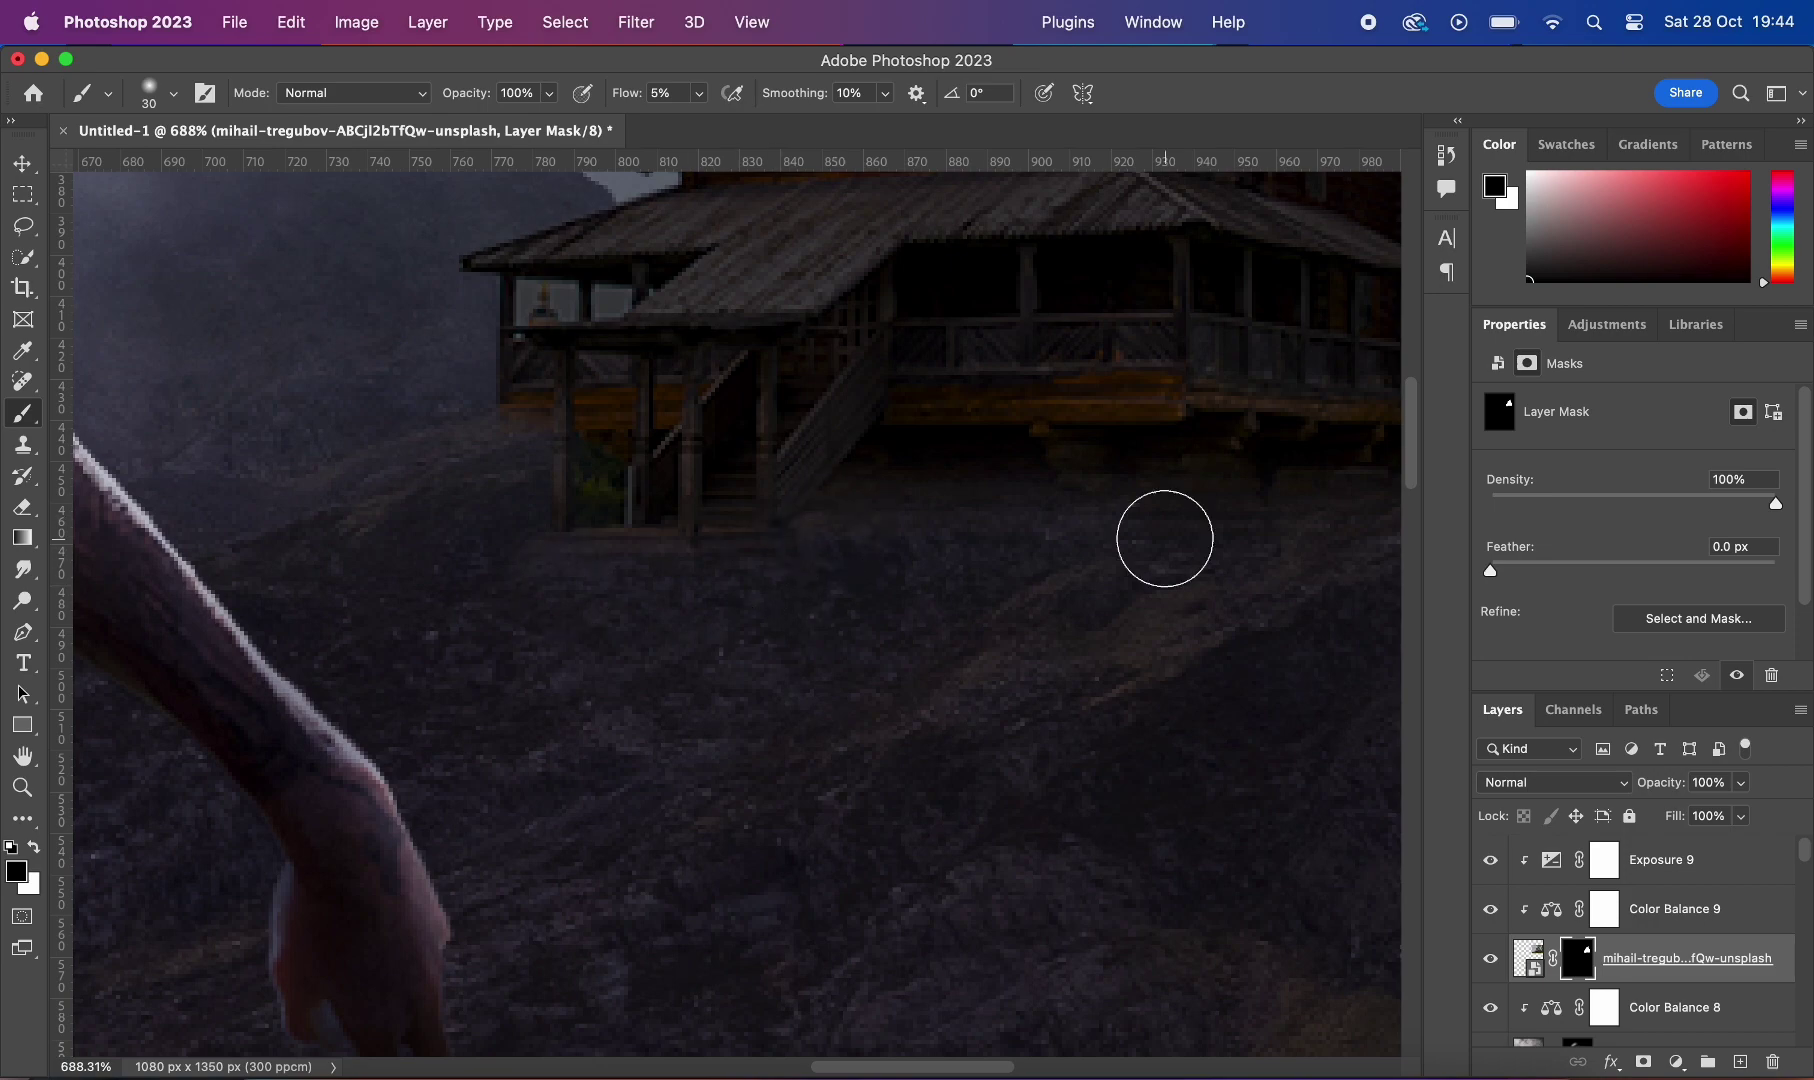
scroll(1165, 538, up, 3)
scroll(1130, 555, left, 2)
key(bracketleft)
key(bracketleft)
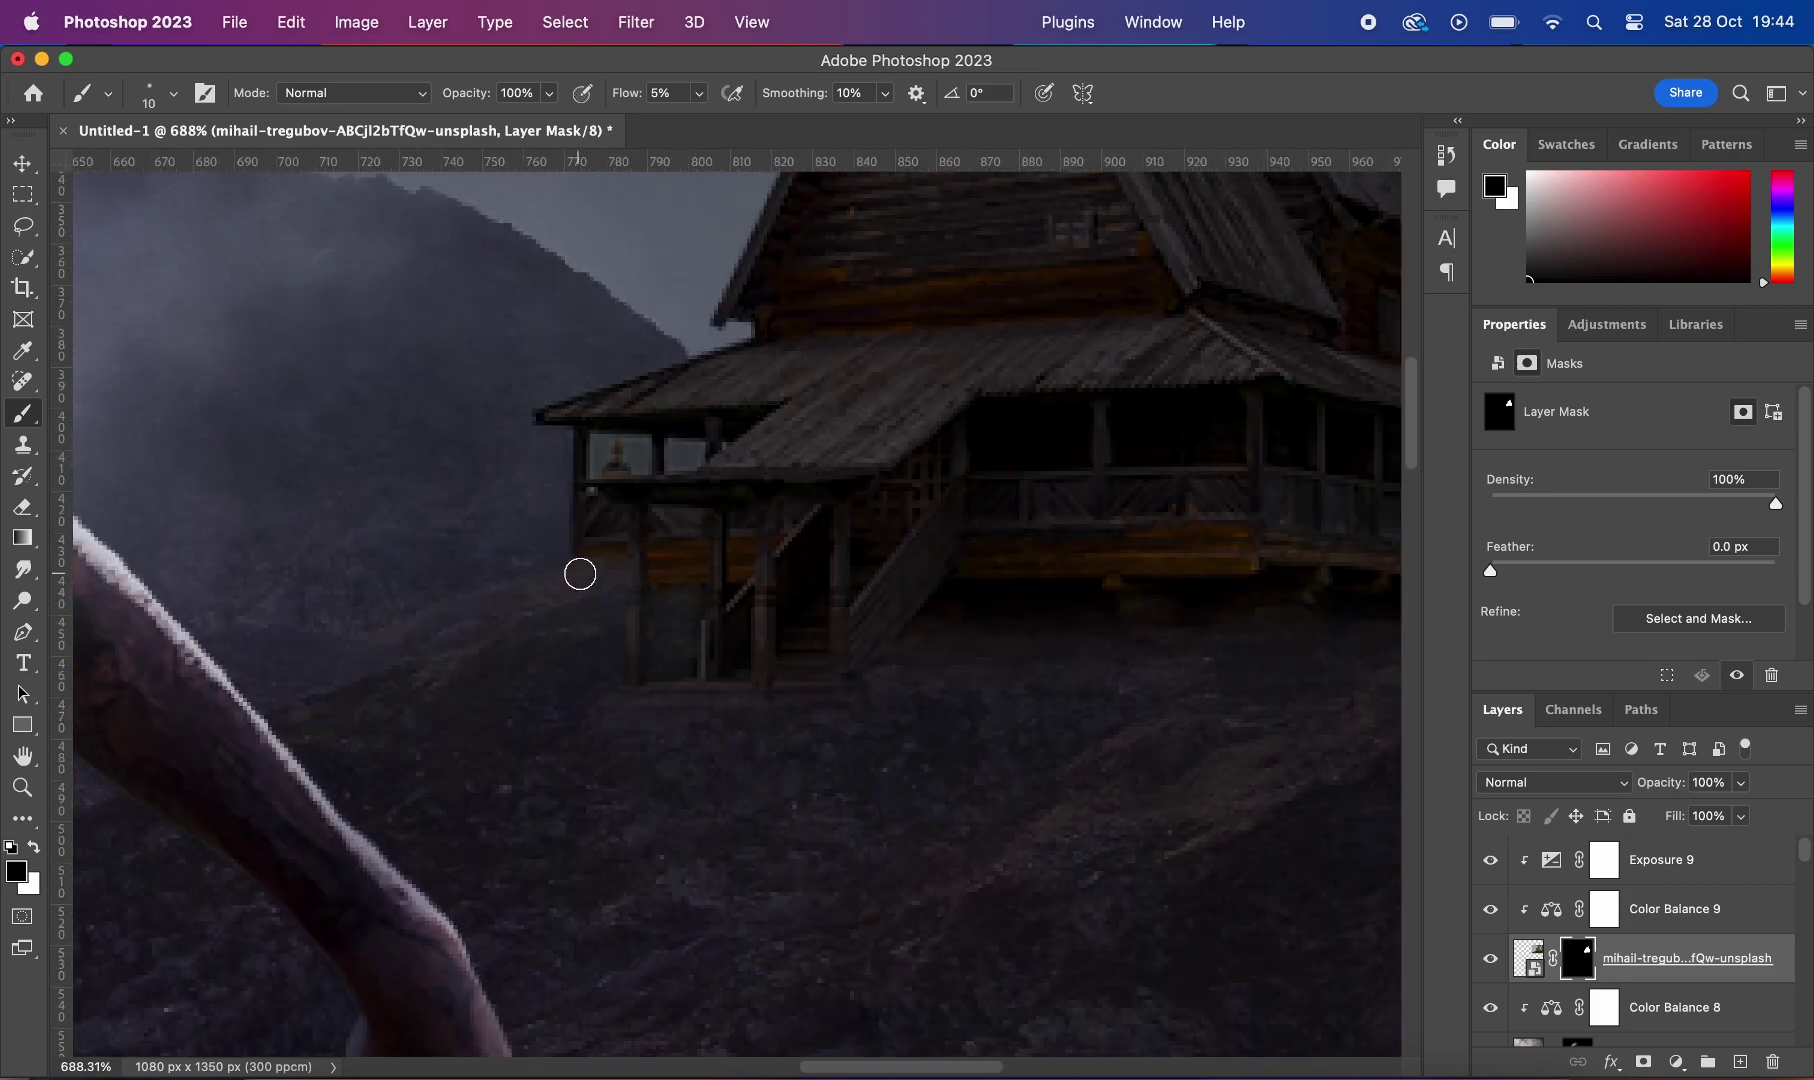
scroll(580, 574, down, 5)
scroll(628, 656, up, 2)
scroll(870, 486, up, 2)
Step: Add a Solid Color fill layer with an inverted mask, clipped to the house layers
click(1662, 859)
click(1676, 1062)
click(1650, 700)
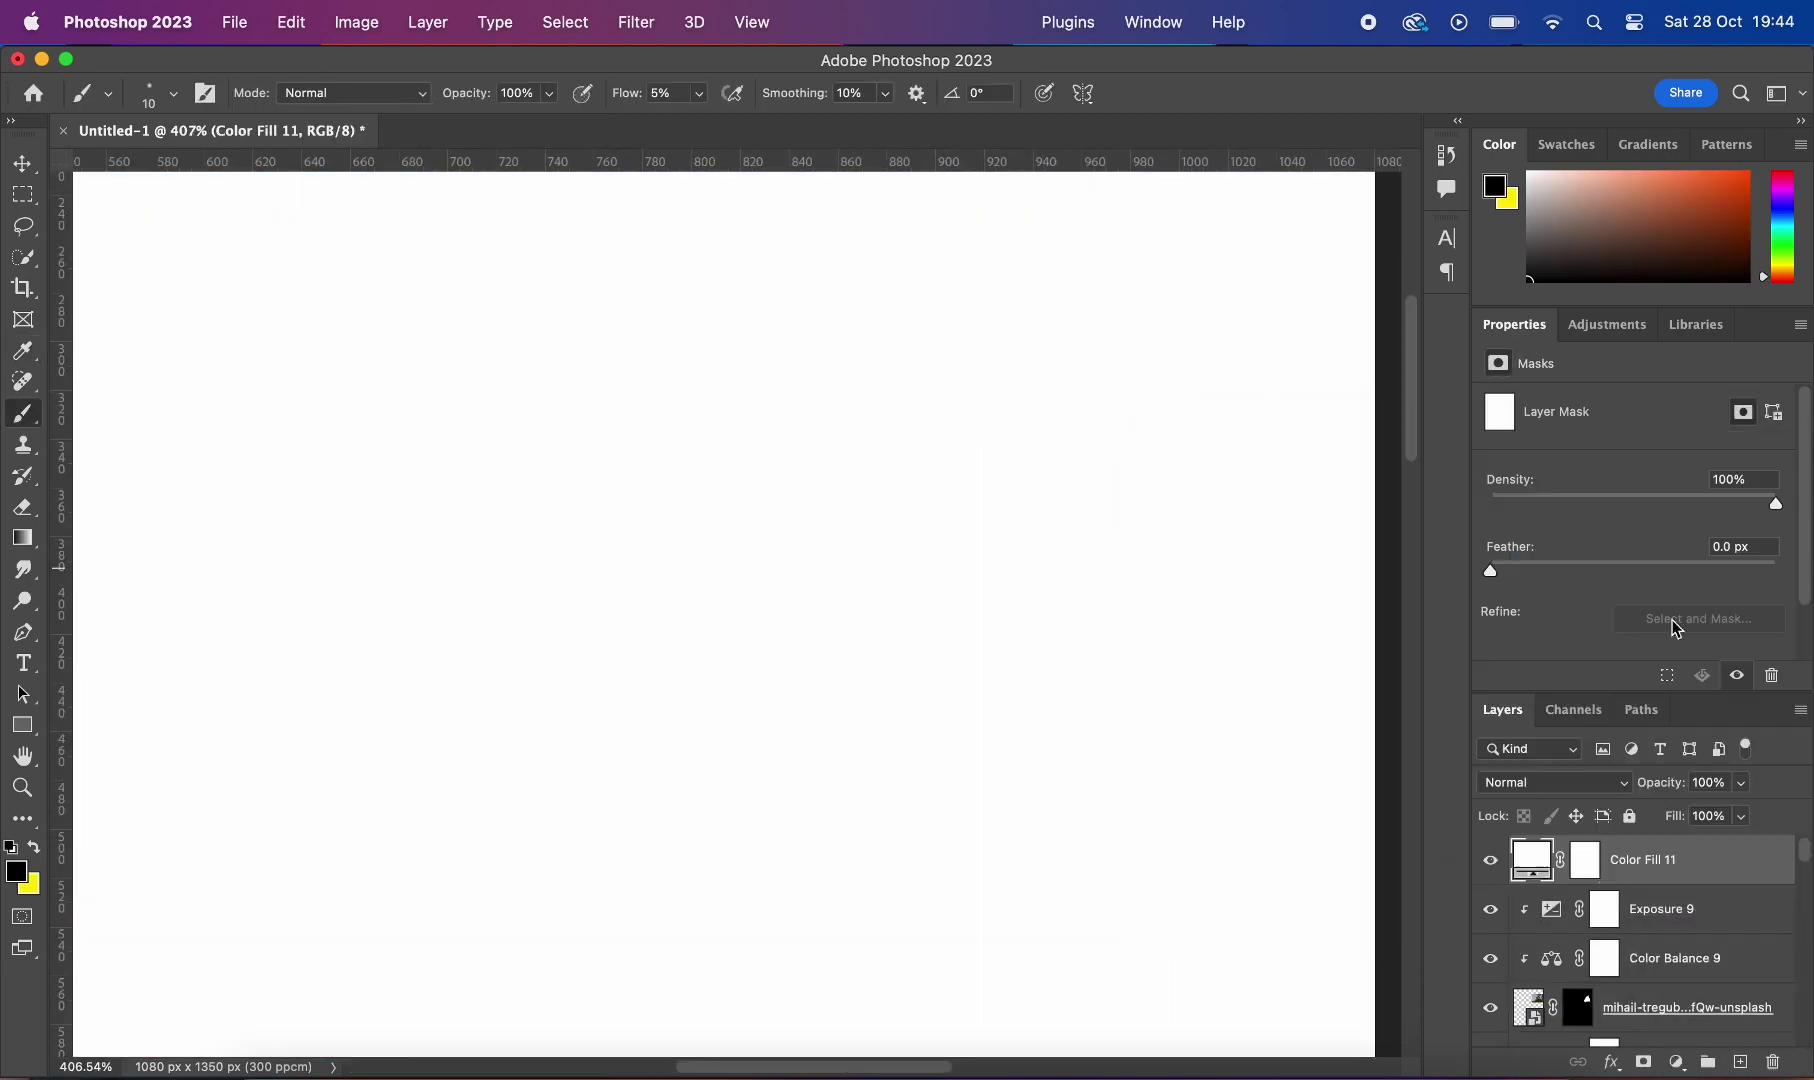
key(ctrl+i)
scroll(911, 616, up, 3)
key(ctrl+alt+g)
key(alt+bracketleft)
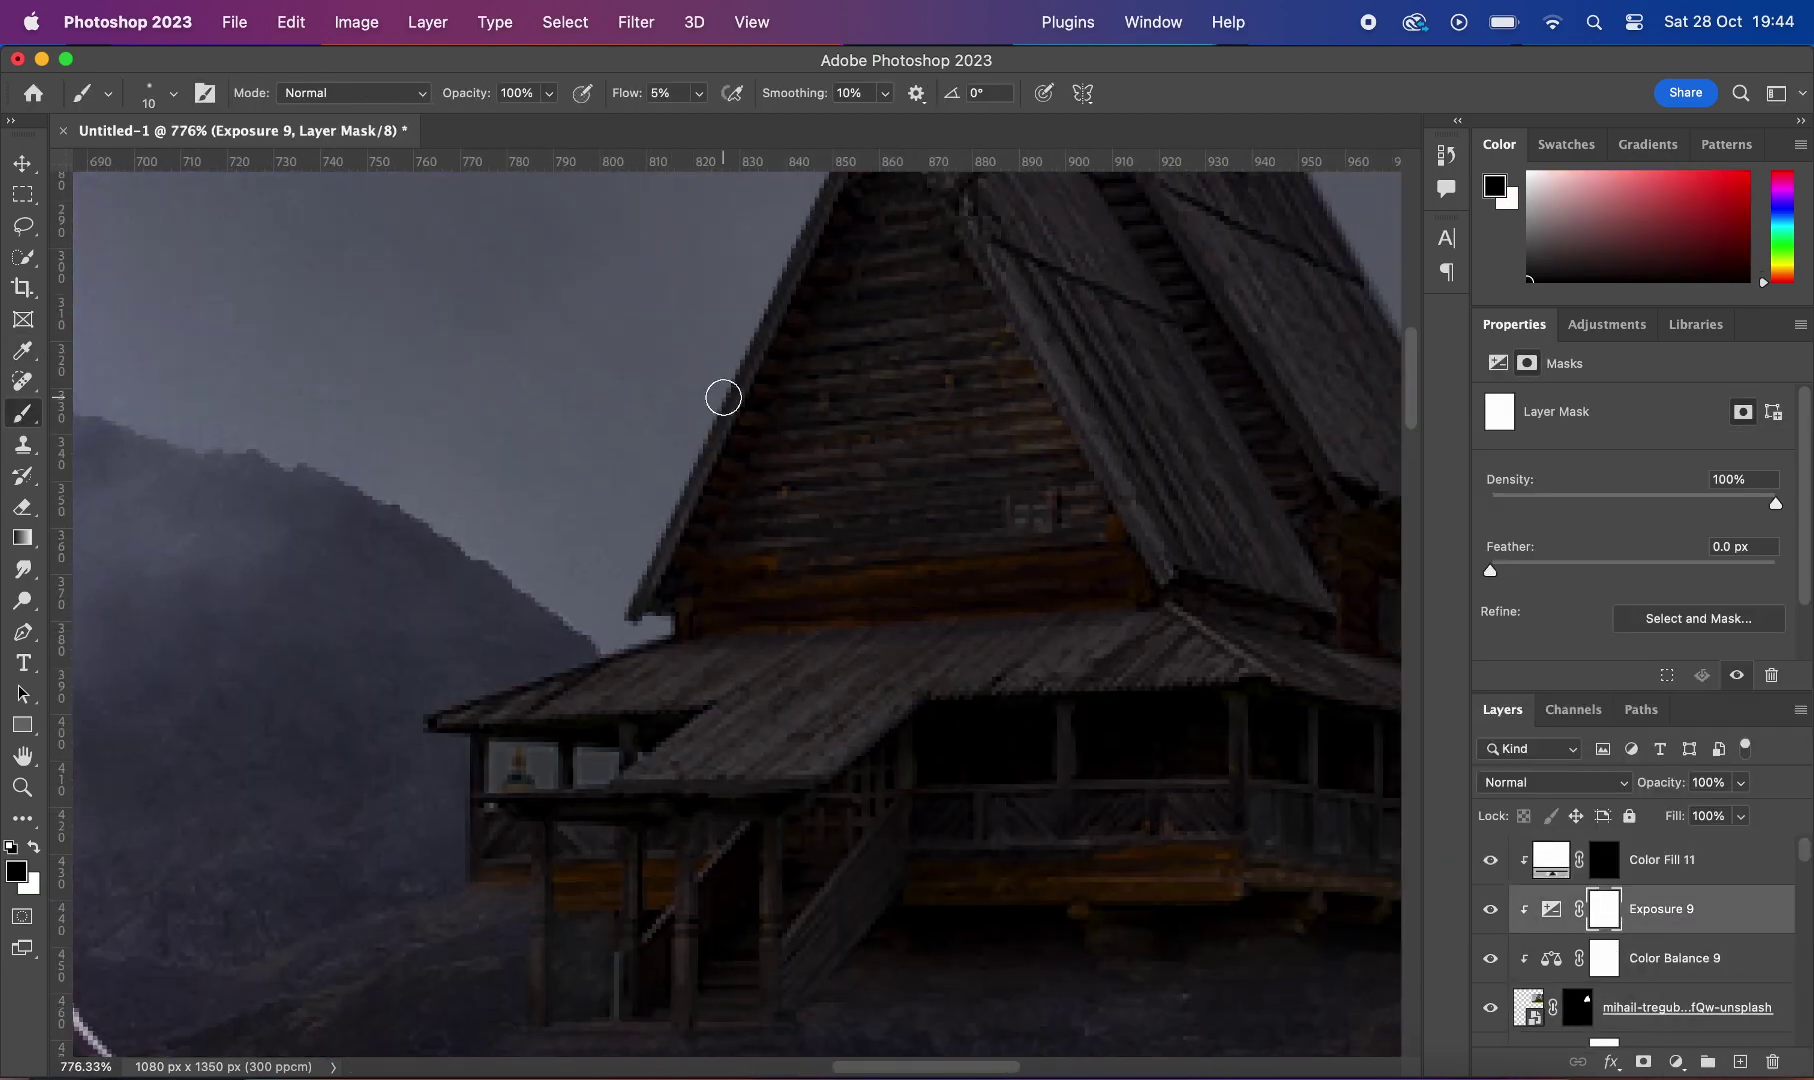
Step: Set the brush flow to 50% and paint on the Exposure layer's mask with a smaller brush
drag(683, 112, 692, 112)
scroll(640, 437, up, 5)
scroll(640, 437, right, 2)
key(bracketleft)
key(bracketleft)
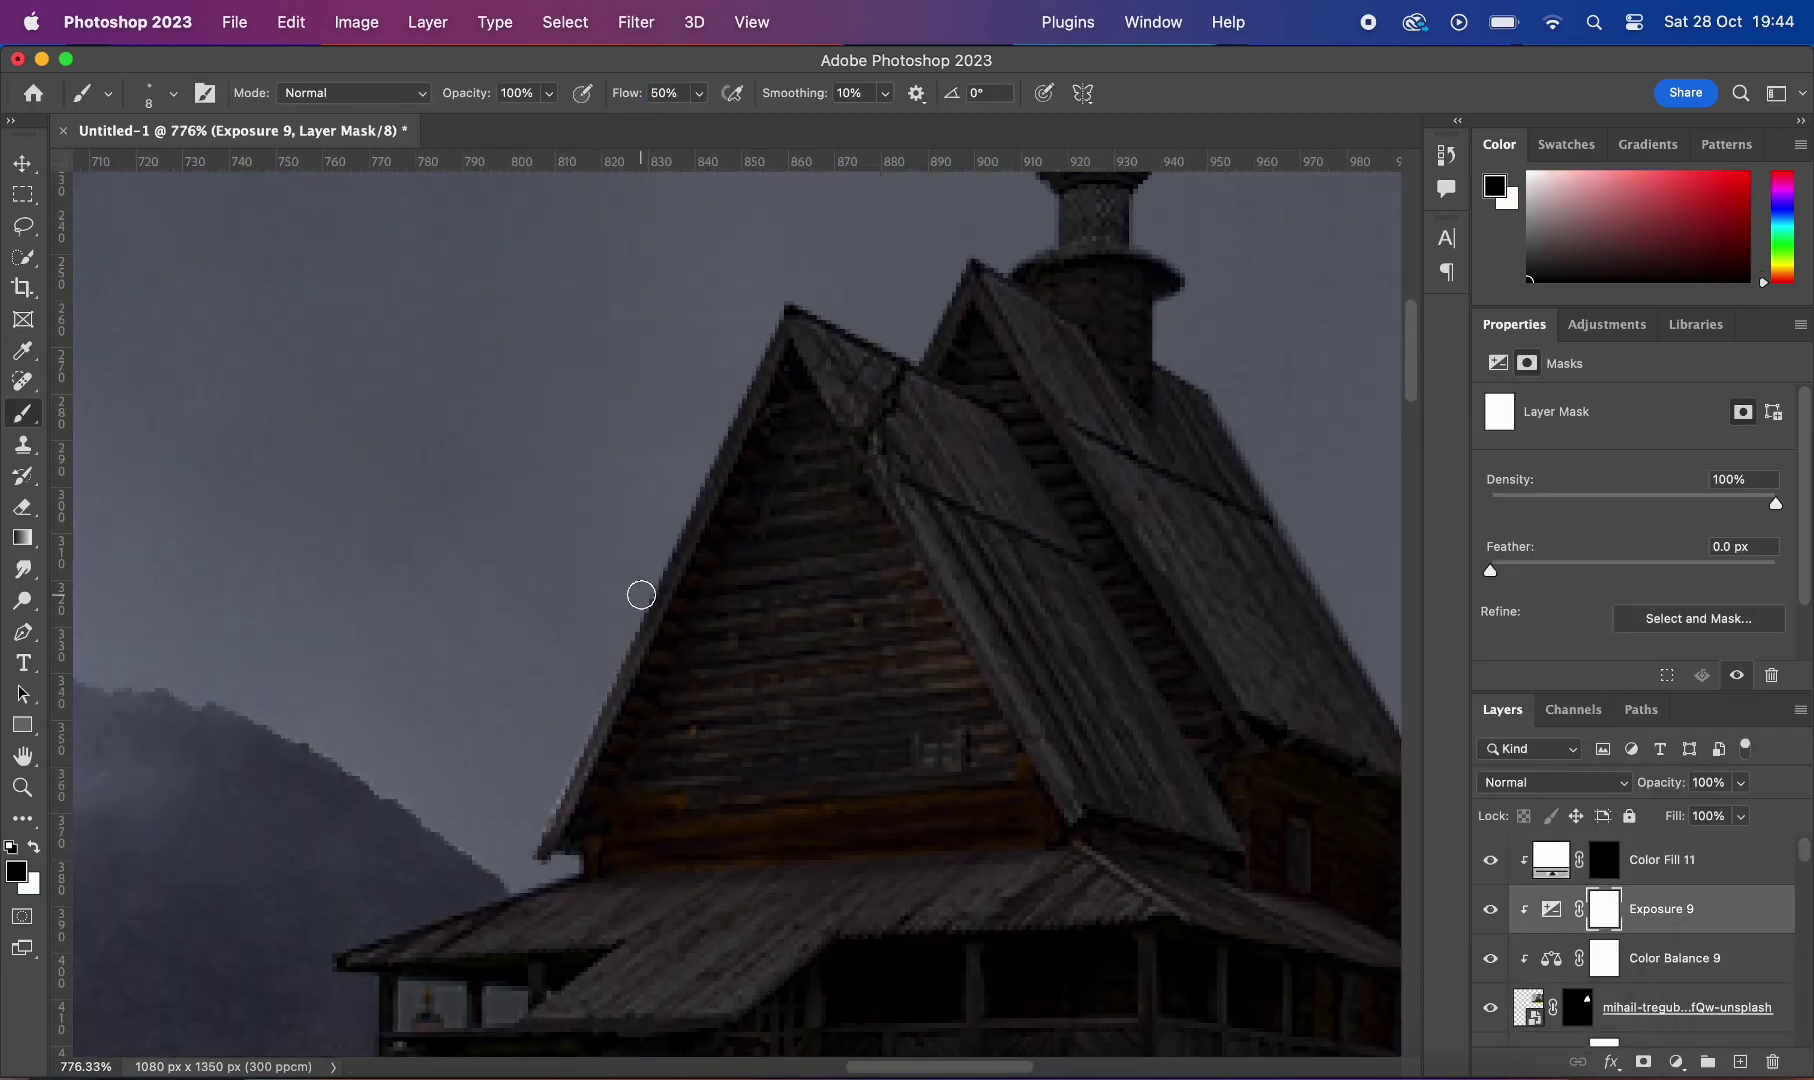
scroll(507, 890, down, 3)
scroll(535, 798, up, 5)
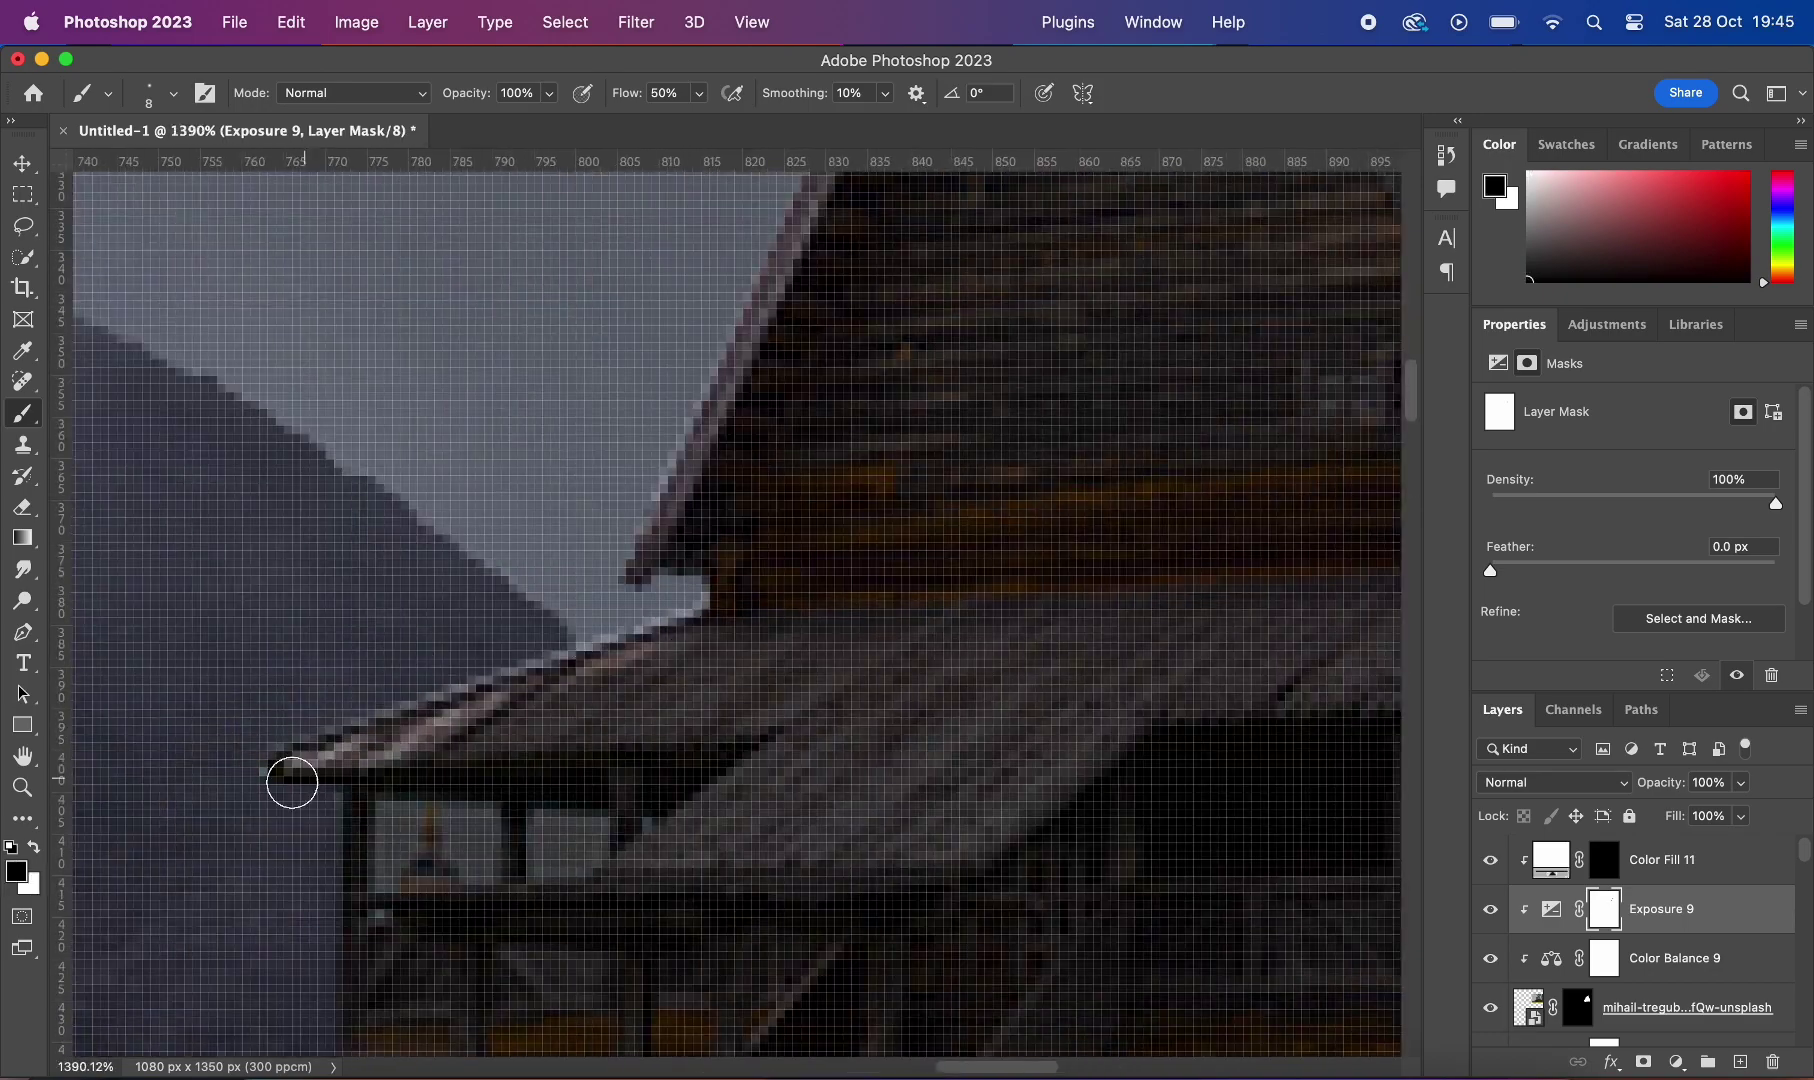
scroll(292, 783, down, 5)
scroll(585, 545, up, 4)
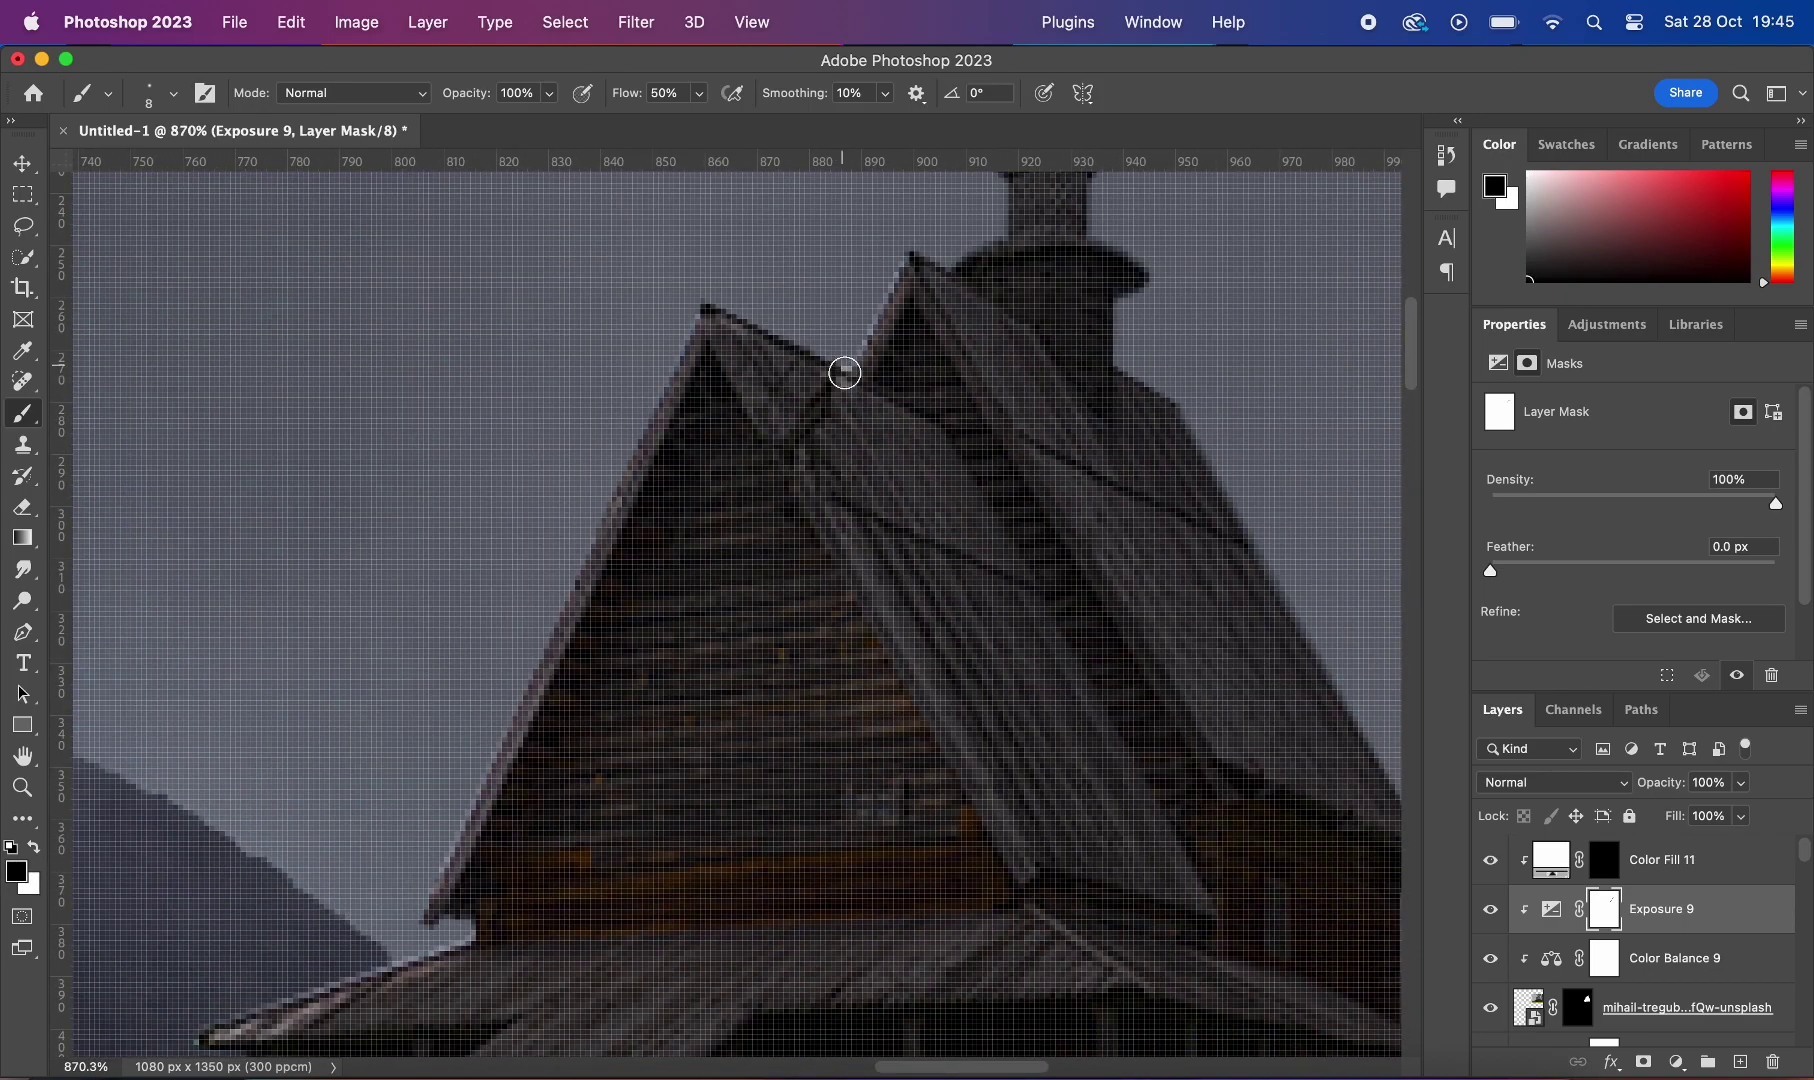
scroll(671, 312, up, 2)
scroll(930, 450, up, 5)
scroll(950, 500, right, 2)
Step: Paint with black at smaller brush sizes to refine the exposure and house masks
key(x)
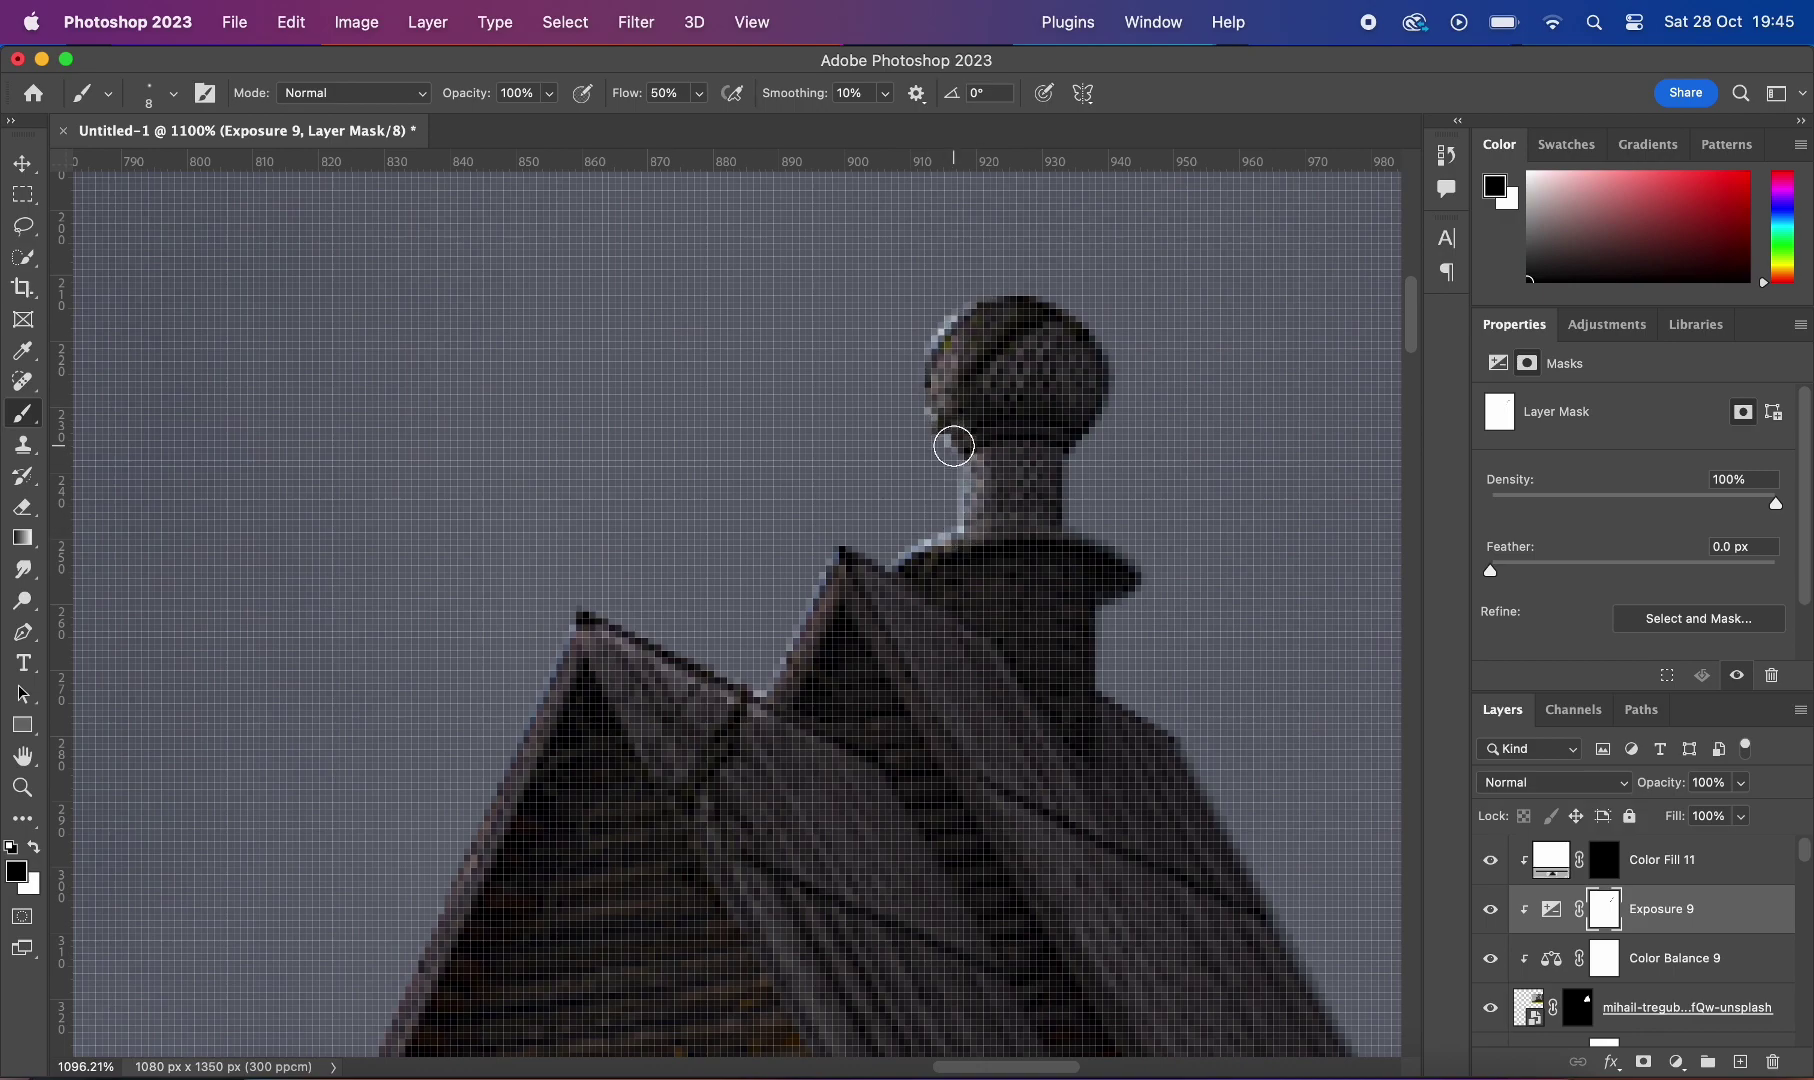
scroll(954, 446, down, 3)
scroll(850, 506, up, 1)
scroll(576, 735, up, 2)
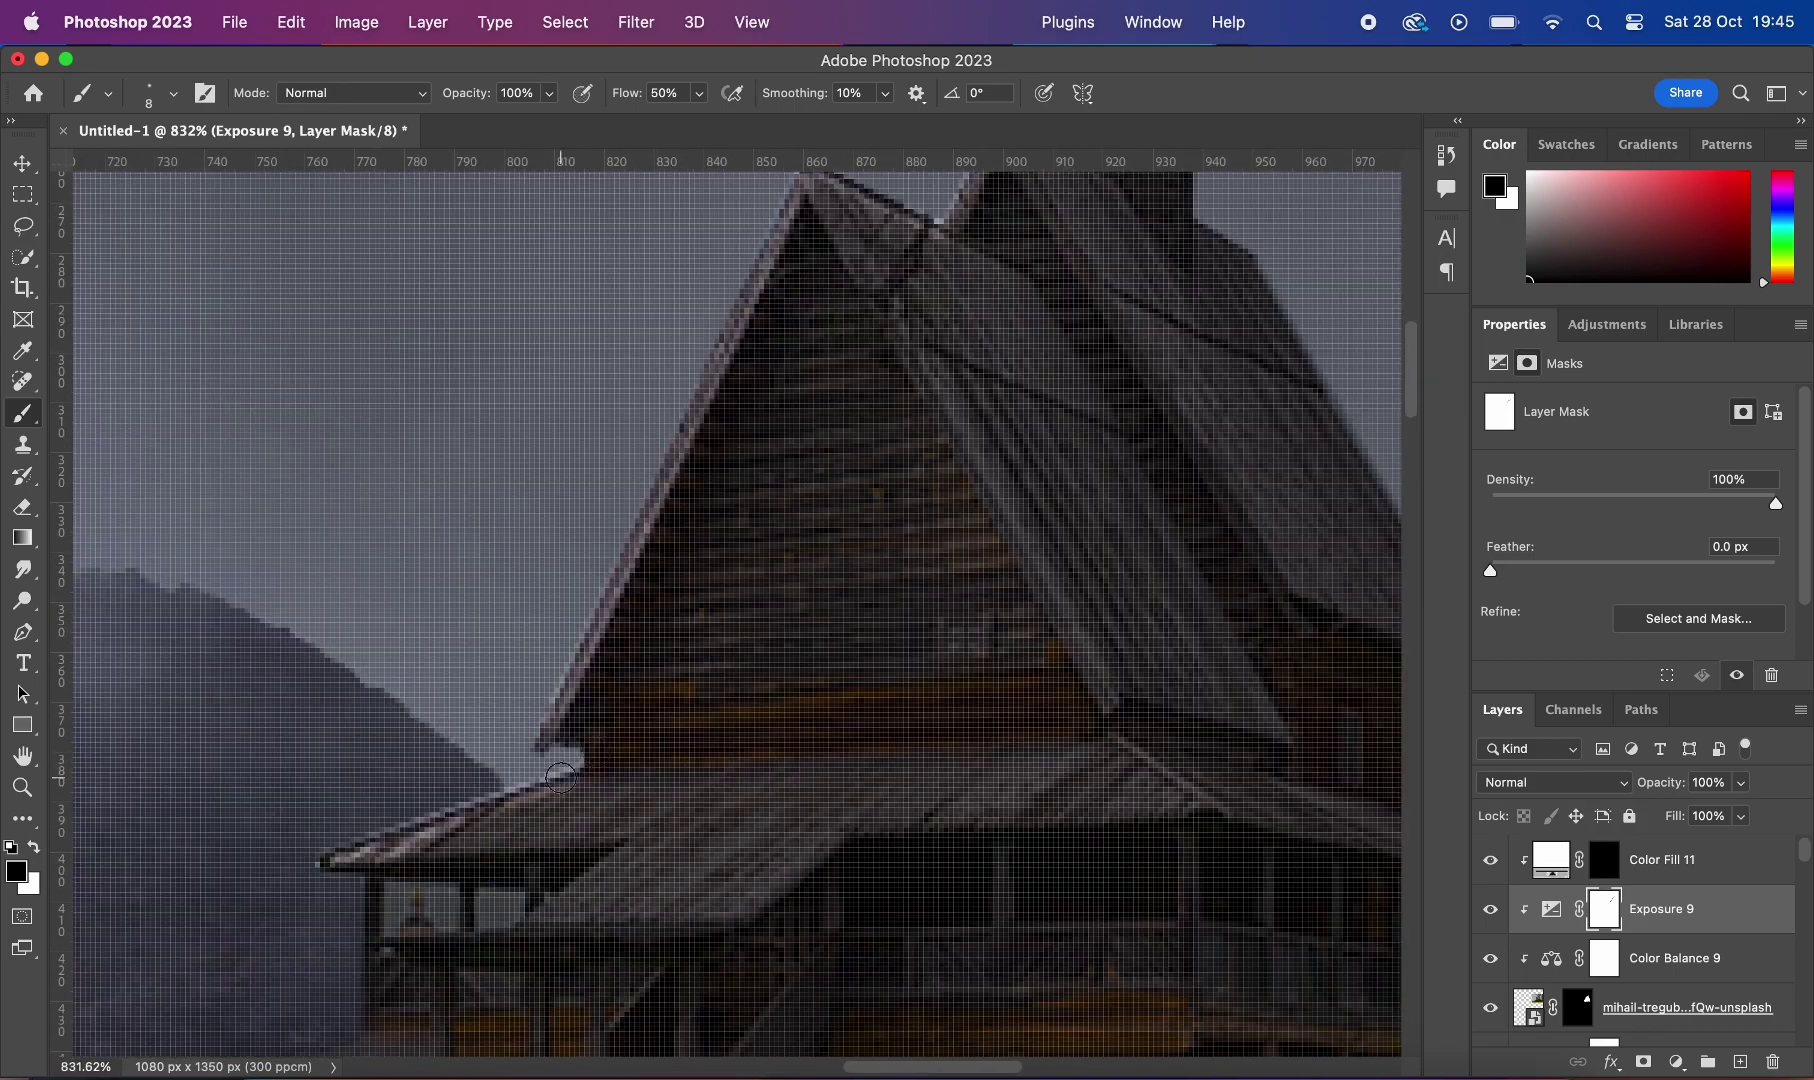
scroll(765, 749, down, 5)
scroll(672, 636, up, 2)
scroll(850, 453, down, 2)
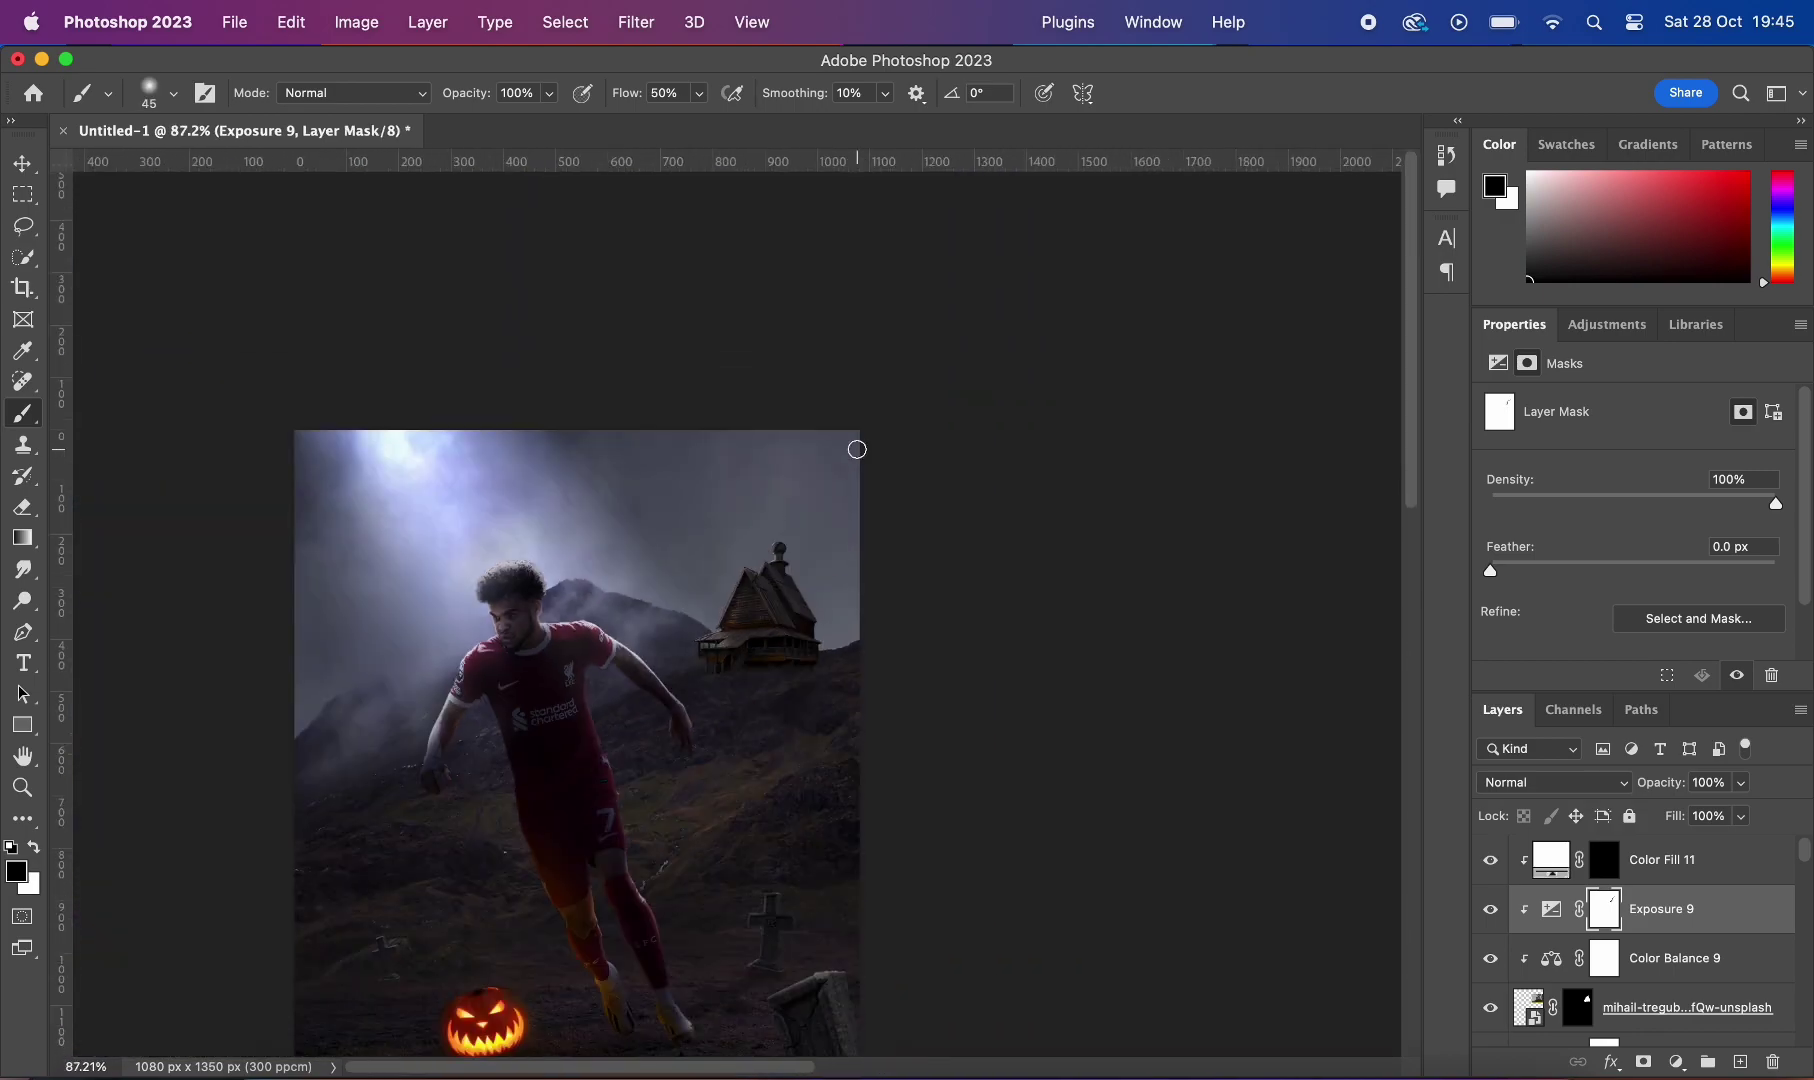
scroll(540, 421, up, 3)
key([)
scroll(540, 421, up, 2)
scroll(640, 470, down, 4)
scroll(648, 460, up, 2)
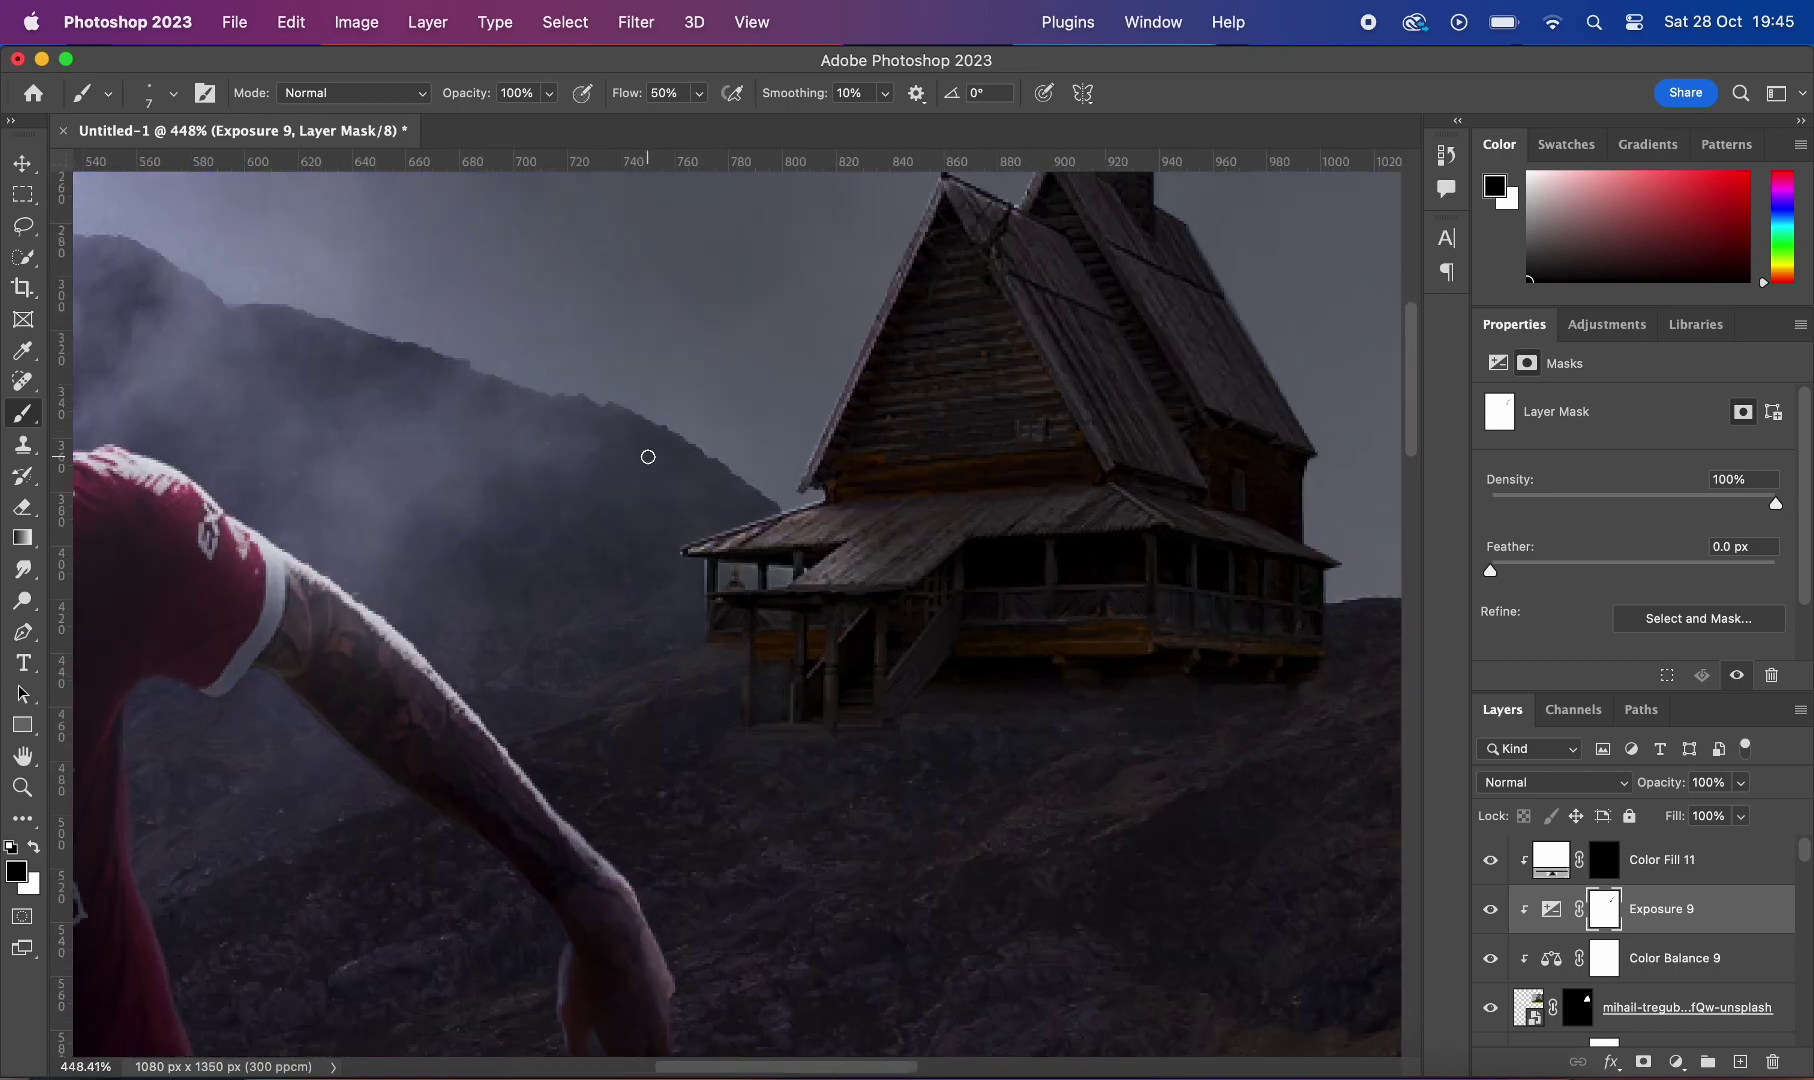
scroll(648, 454, up, 3)
key(alt+bracketleft)
key(alt+bracketleft)
key(bracketleft)
key(bracketleft)
key(bracketleft)
scroll(698, 630, down, 2)
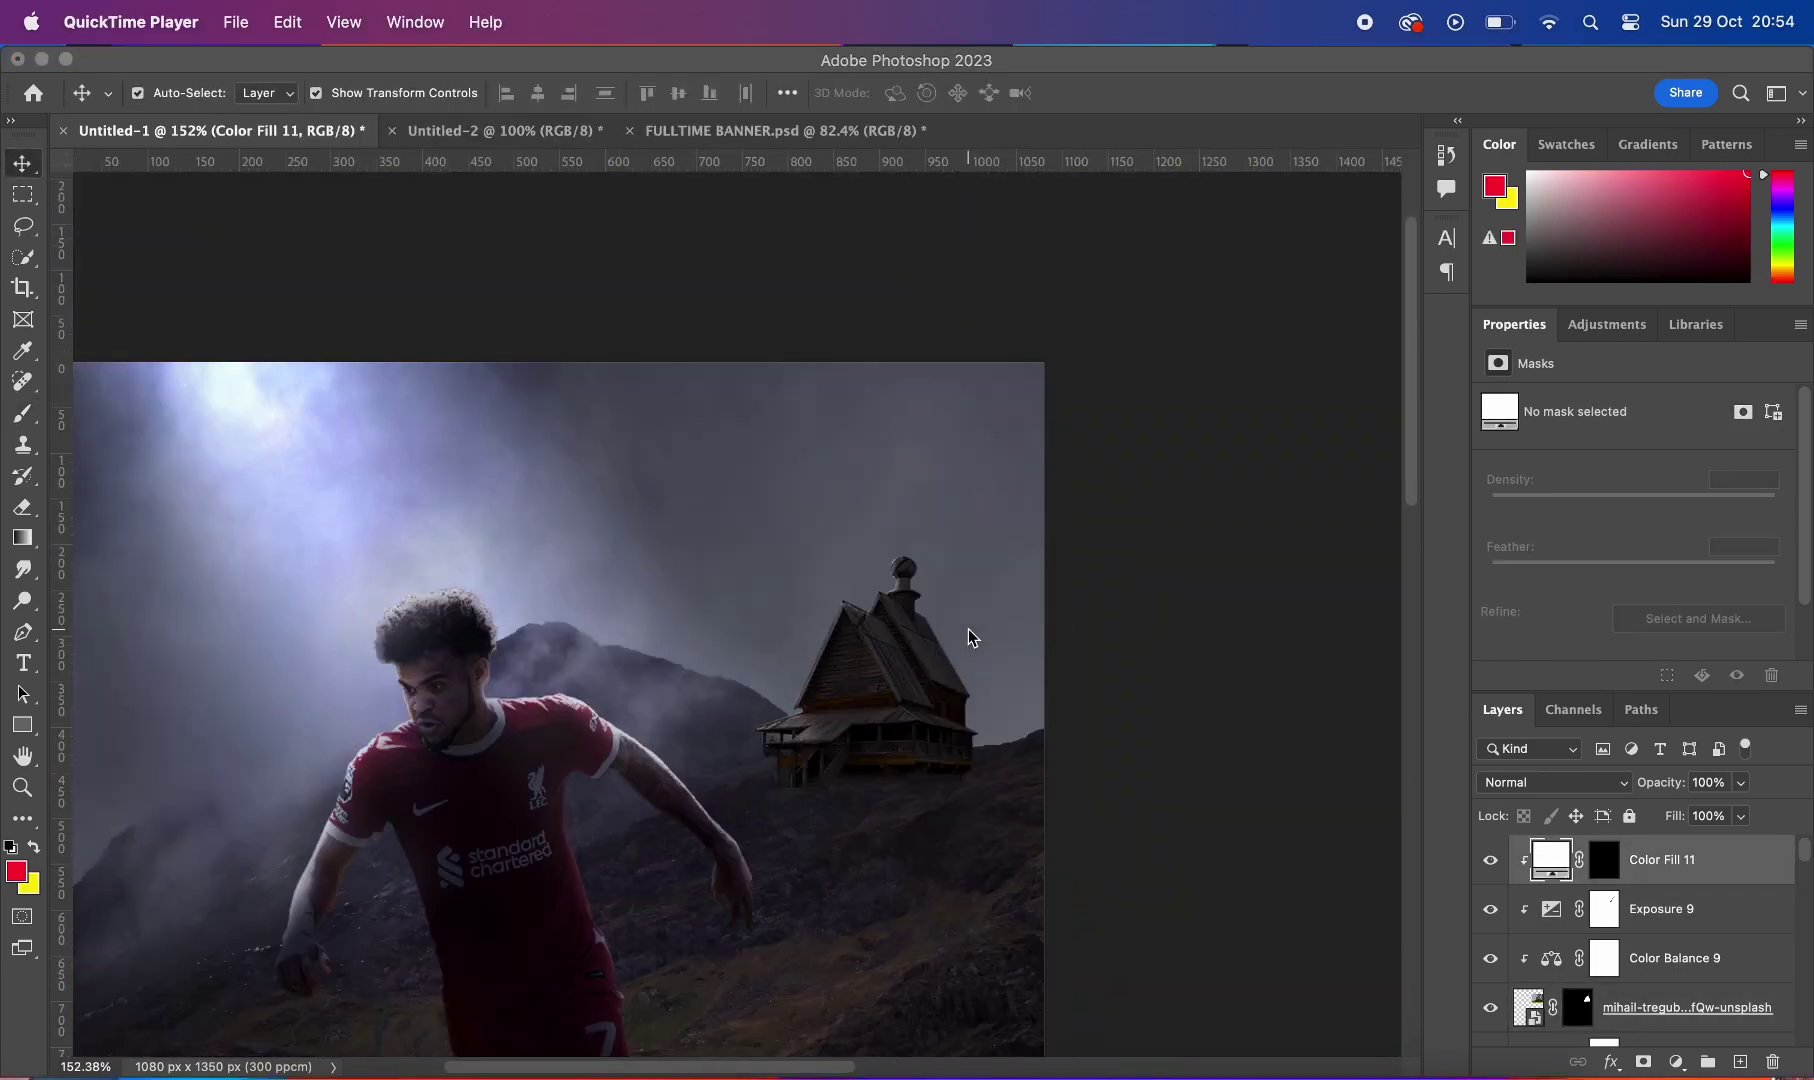
Step: Draw a tall window rectangle on the gable and skew it to the wall's angle
scroll(968, 636, up, 4)
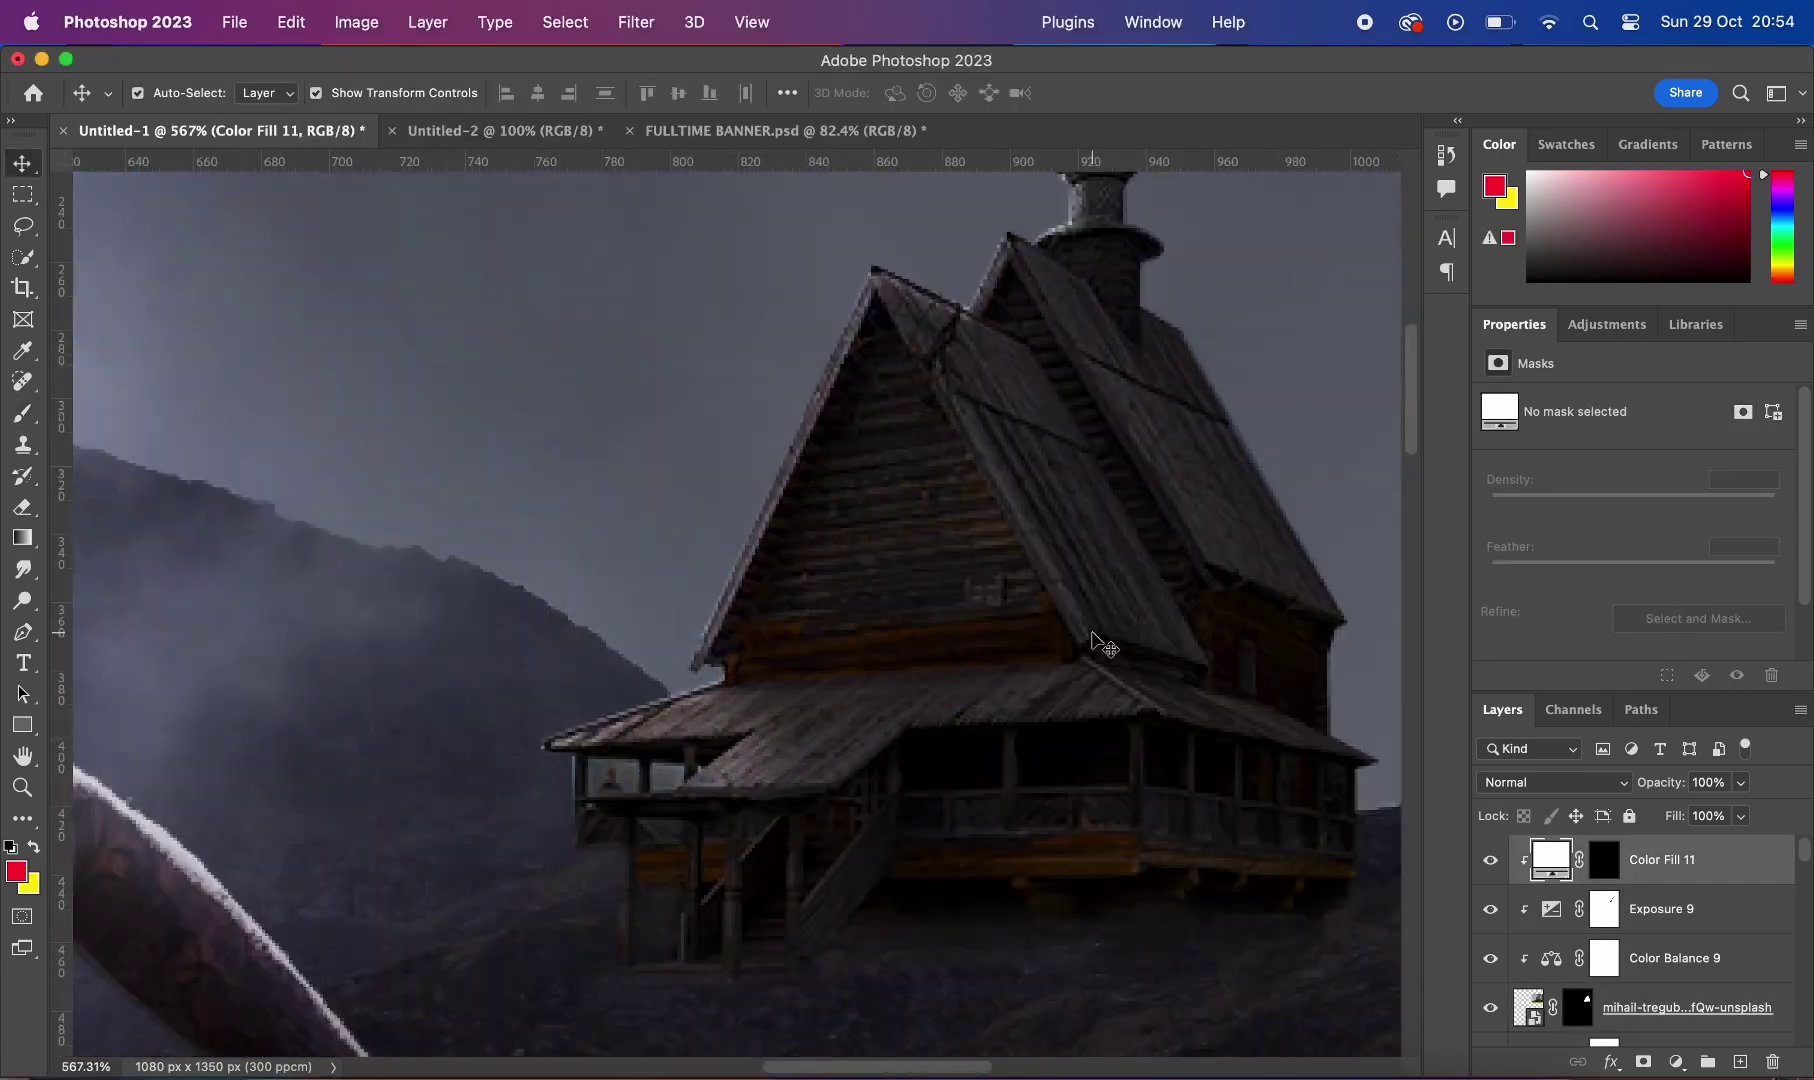
drag(908, 467, 908, 467)
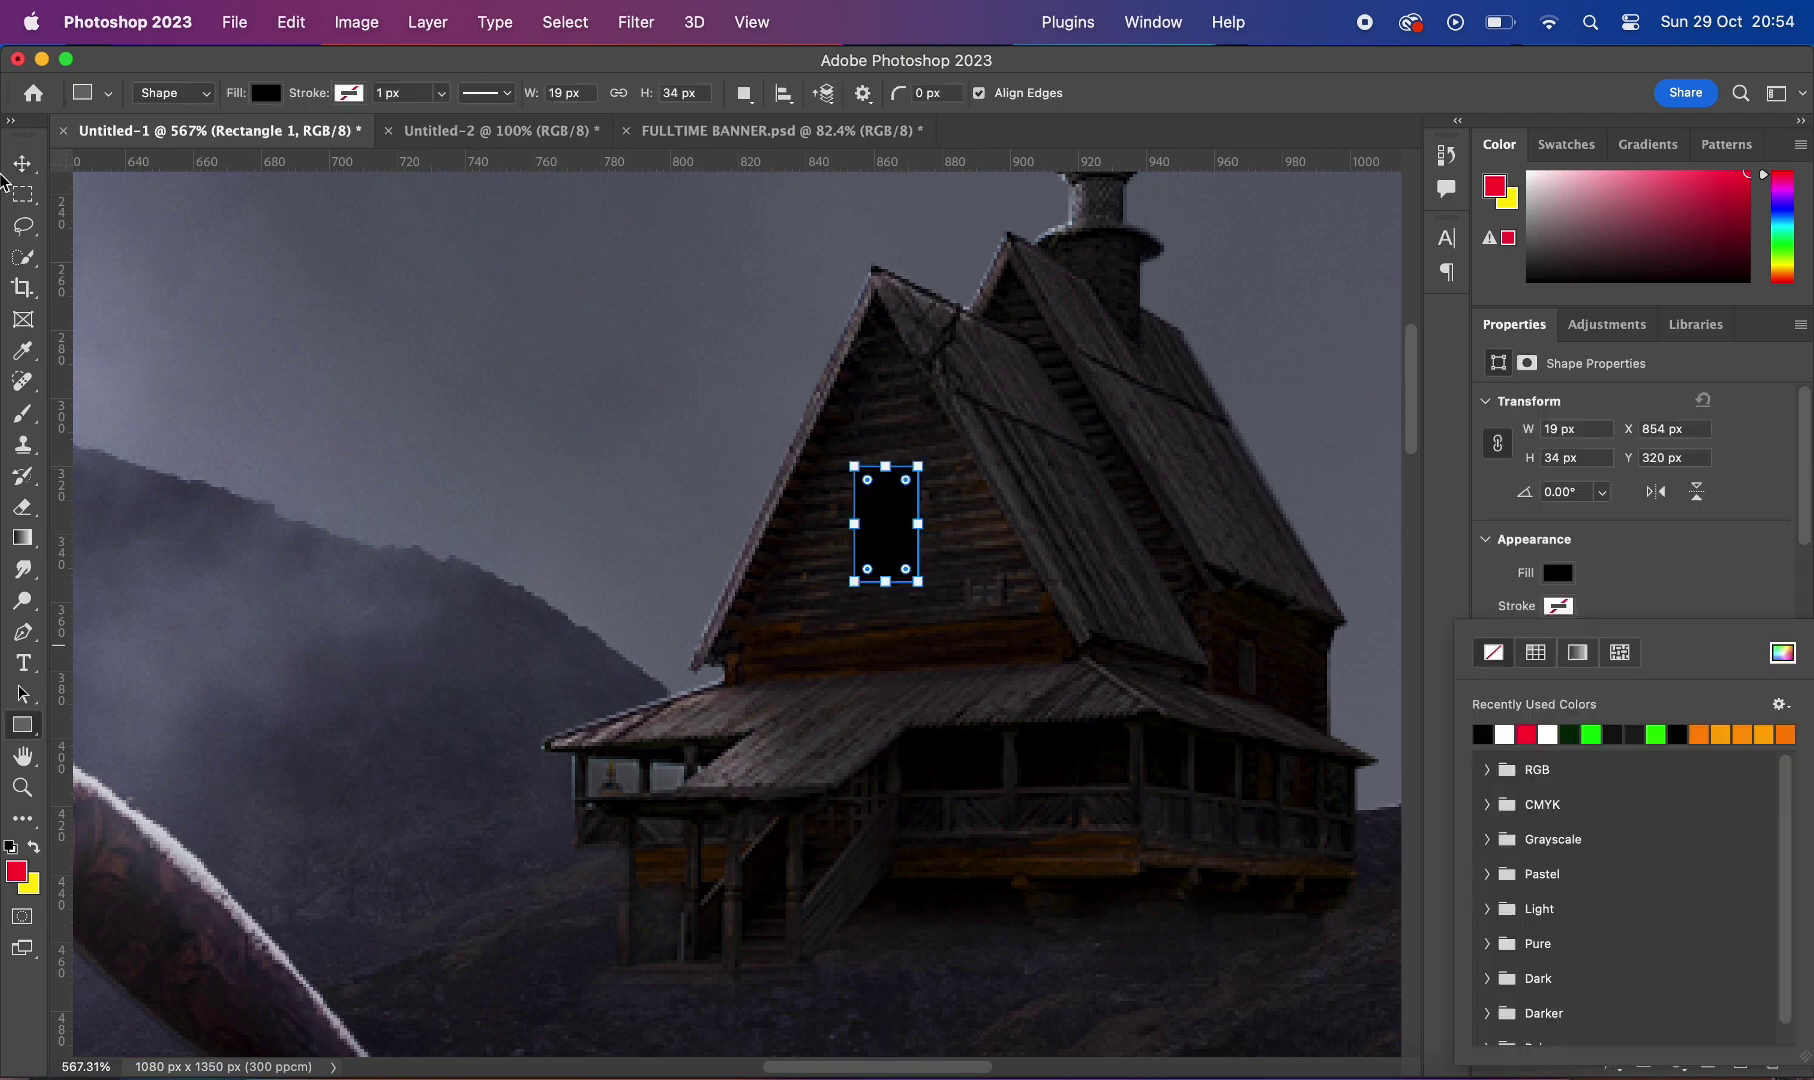
scroll(970, 554, up, 2)
key(v)
drag(850, 600, 853, 619)
key(Return)
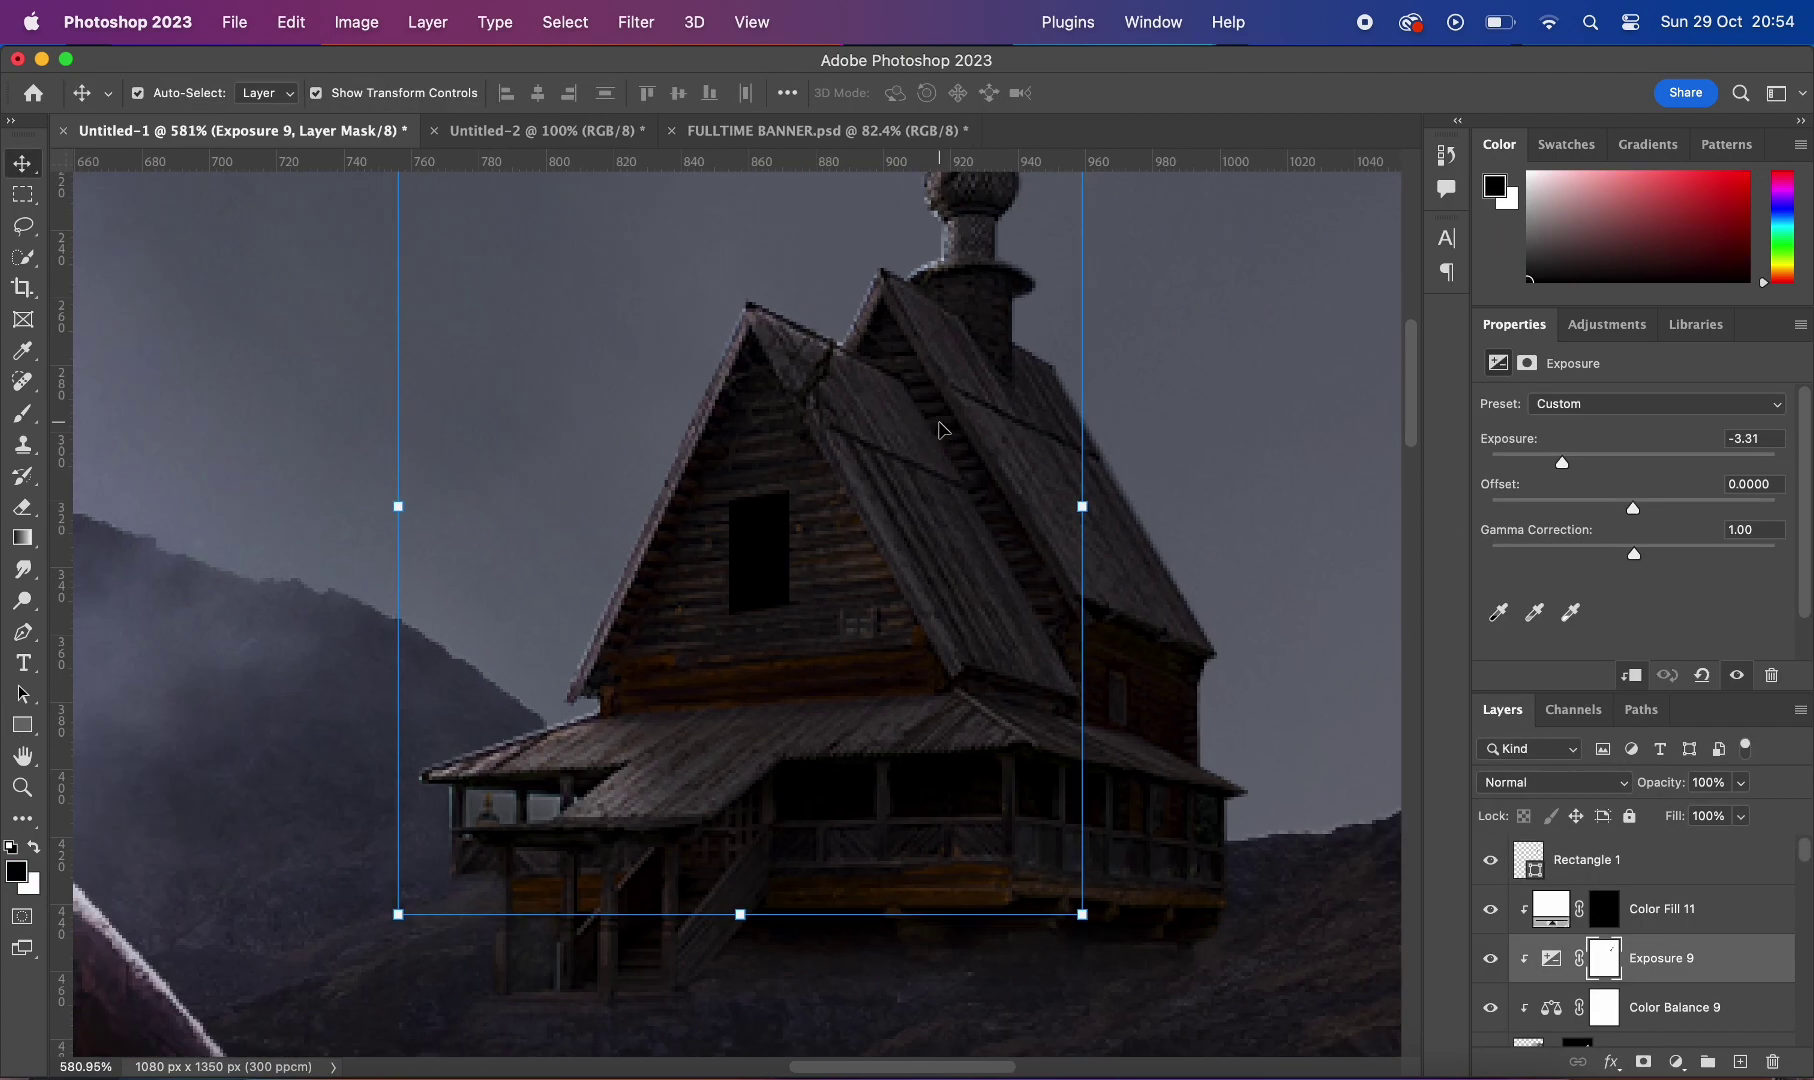
Step: Fill the window bright green and add an Exposure adjustment to darken it
key(a)
click(358, 92)
click(326, 224)
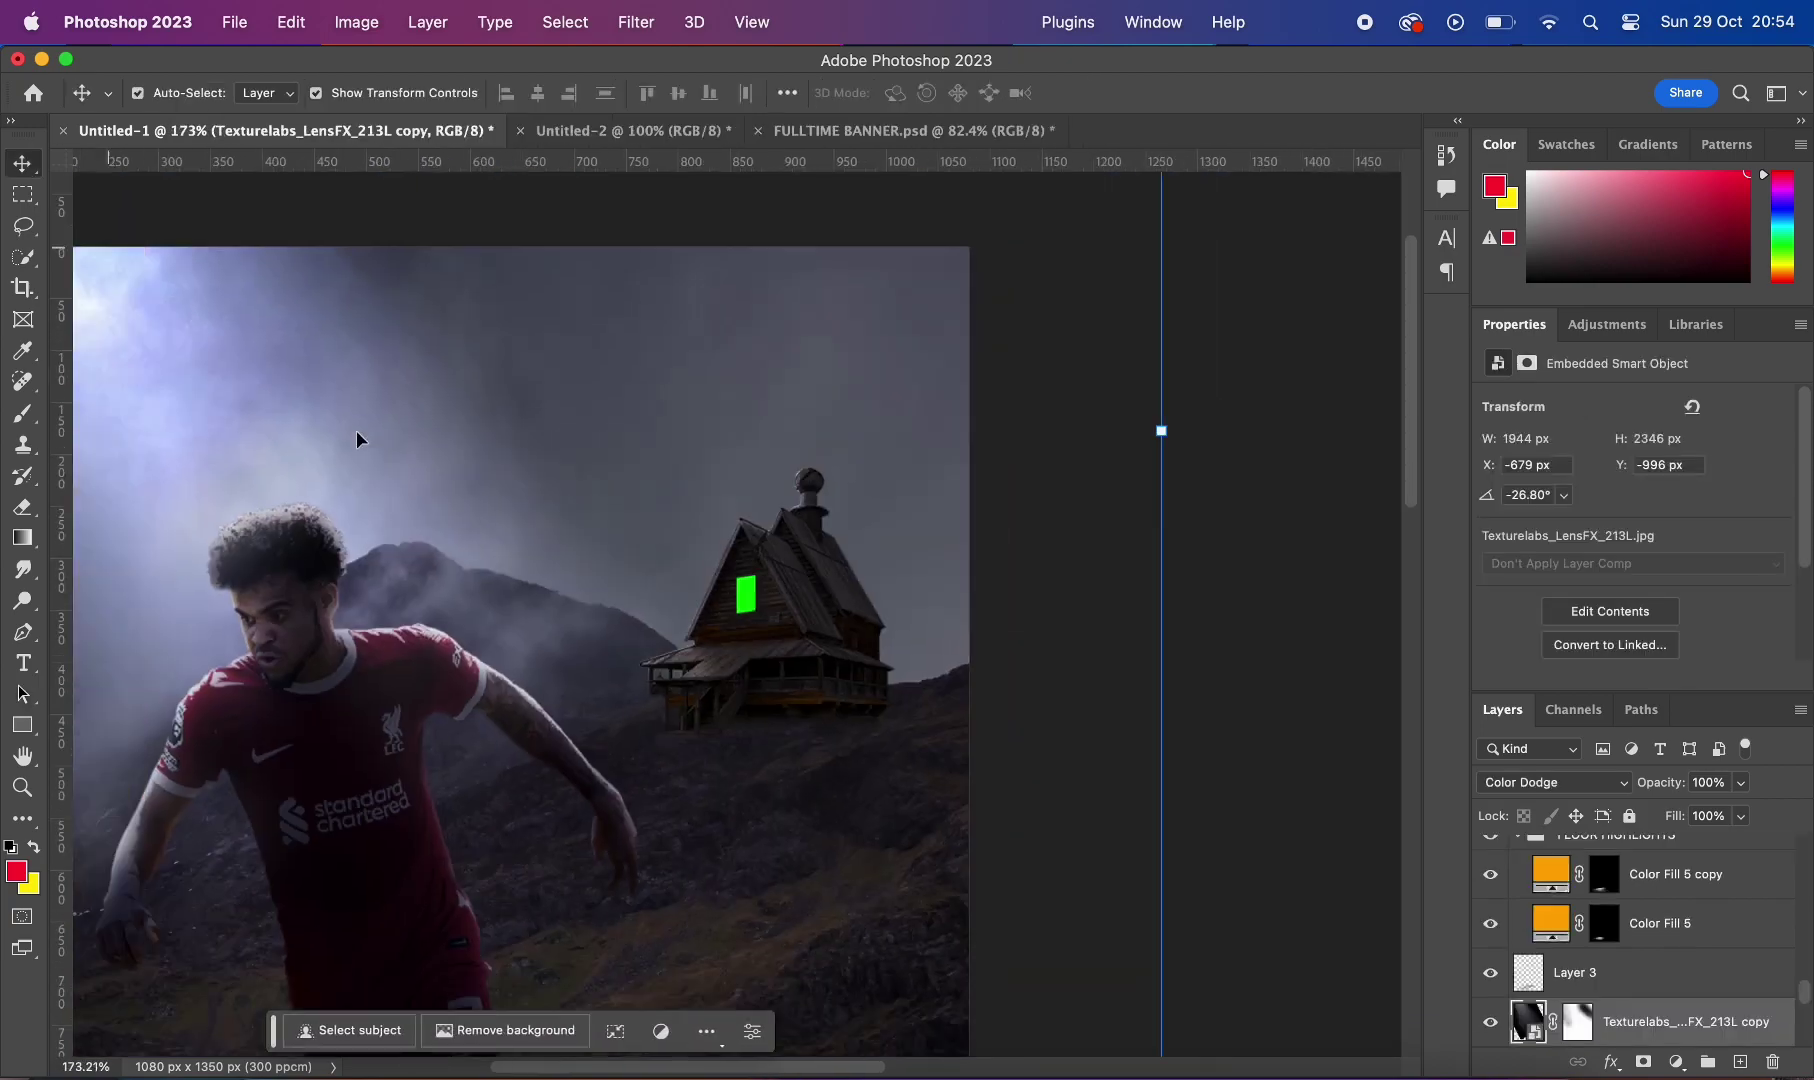
click(1676, 1062)
click(1672, 870)
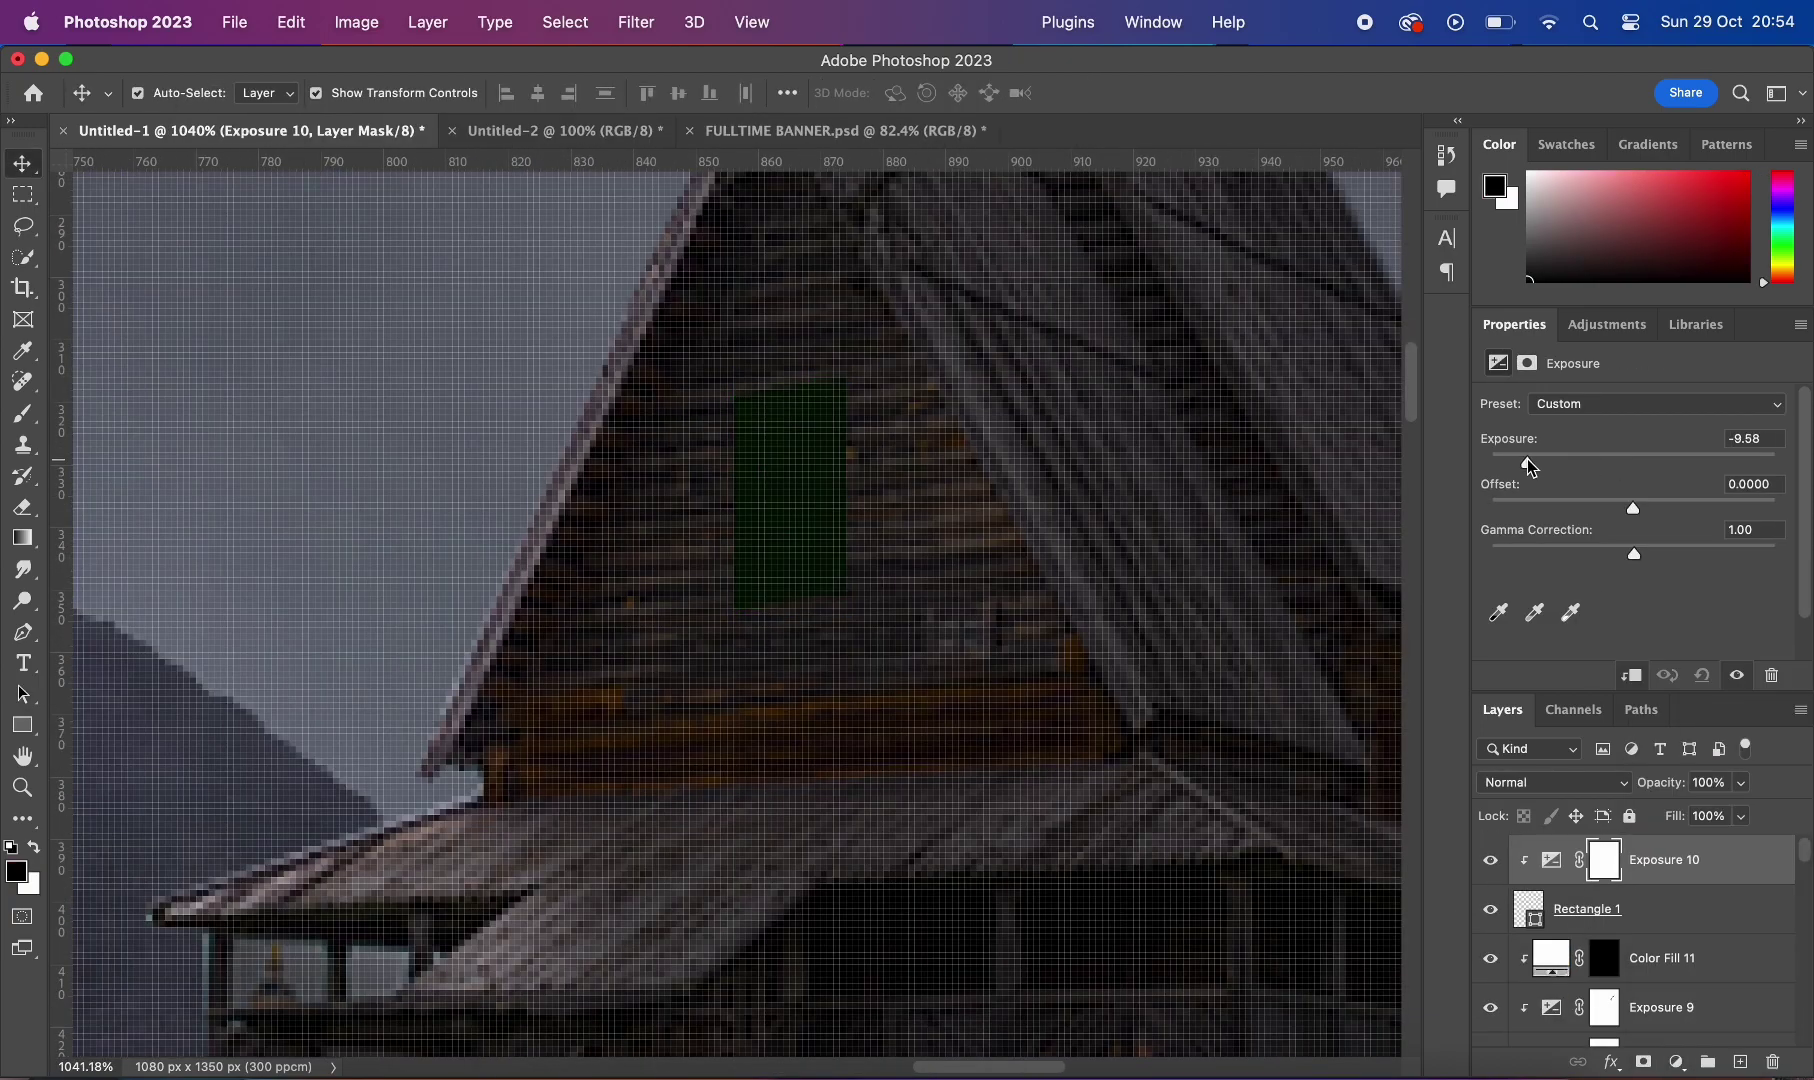
scroll(135, 390, down, 1)
Step: Brush the window's Exposure mask so the green glow fades into shadow
key(b)
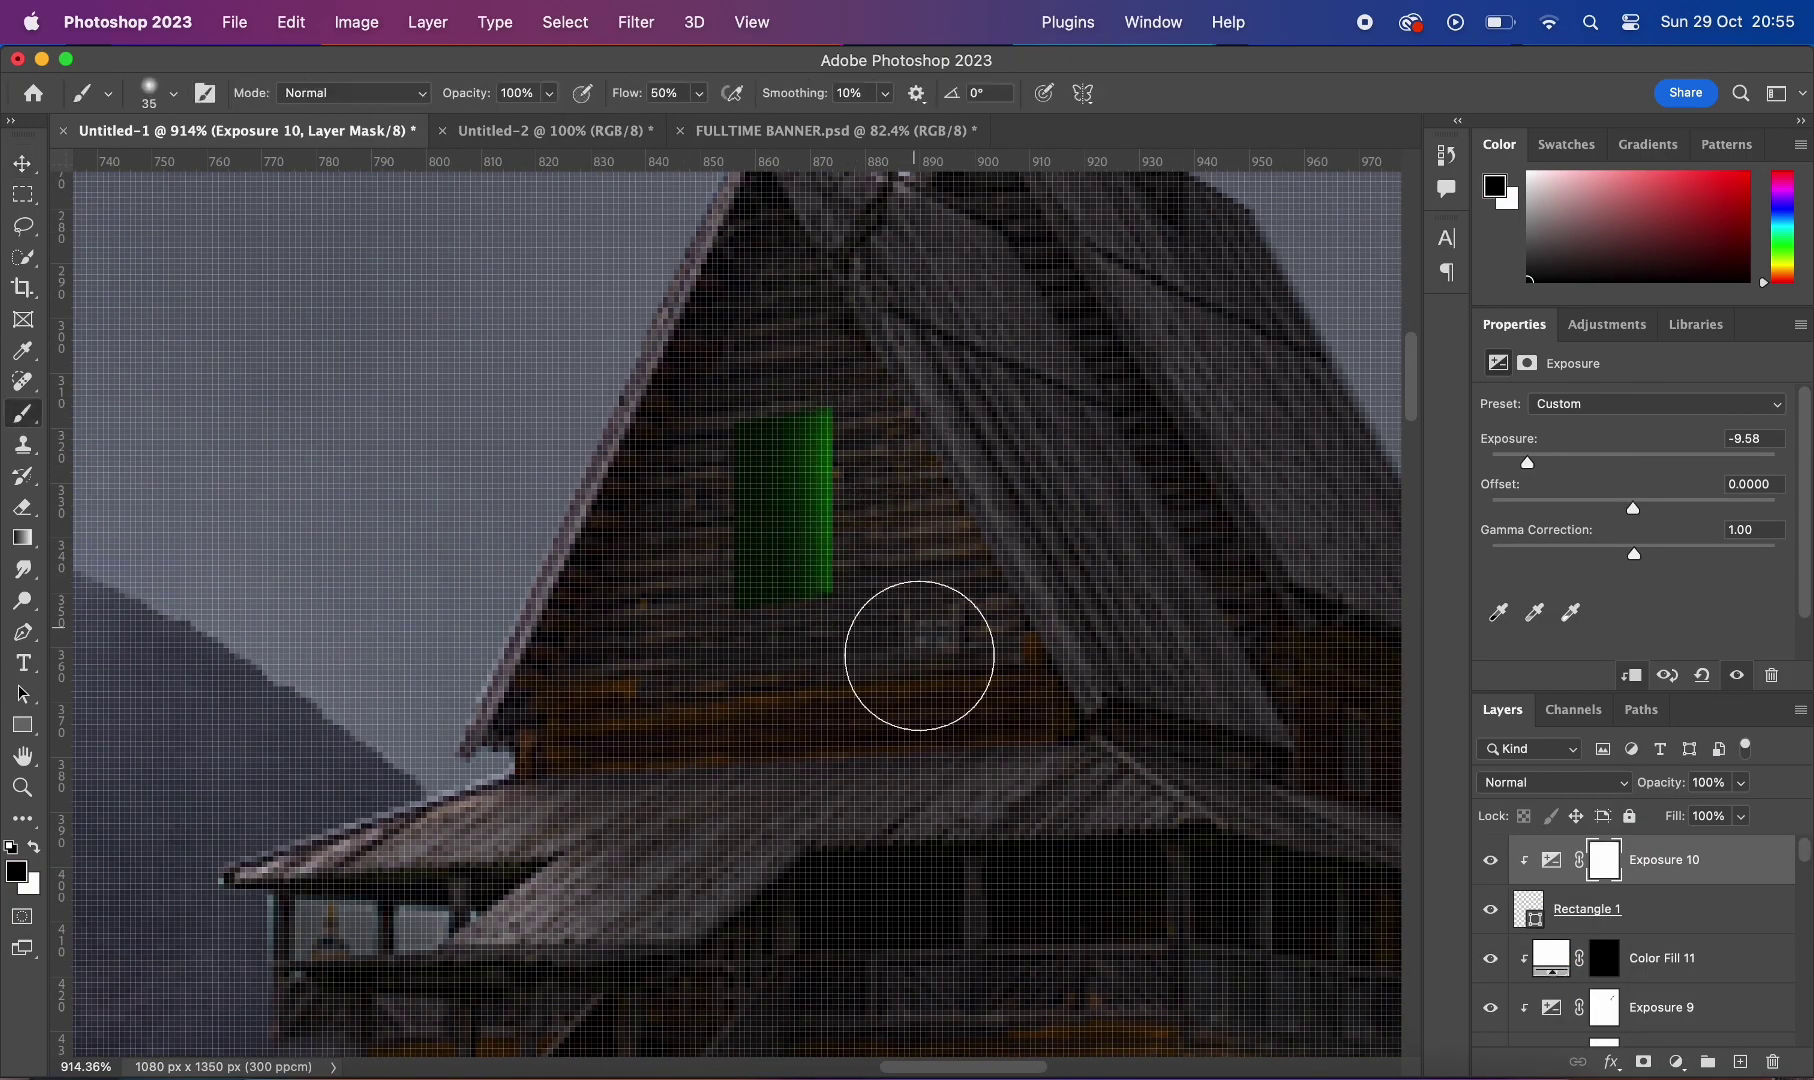
scroll(919, 655, down, 2)
scroll(907, 555, down, 2)
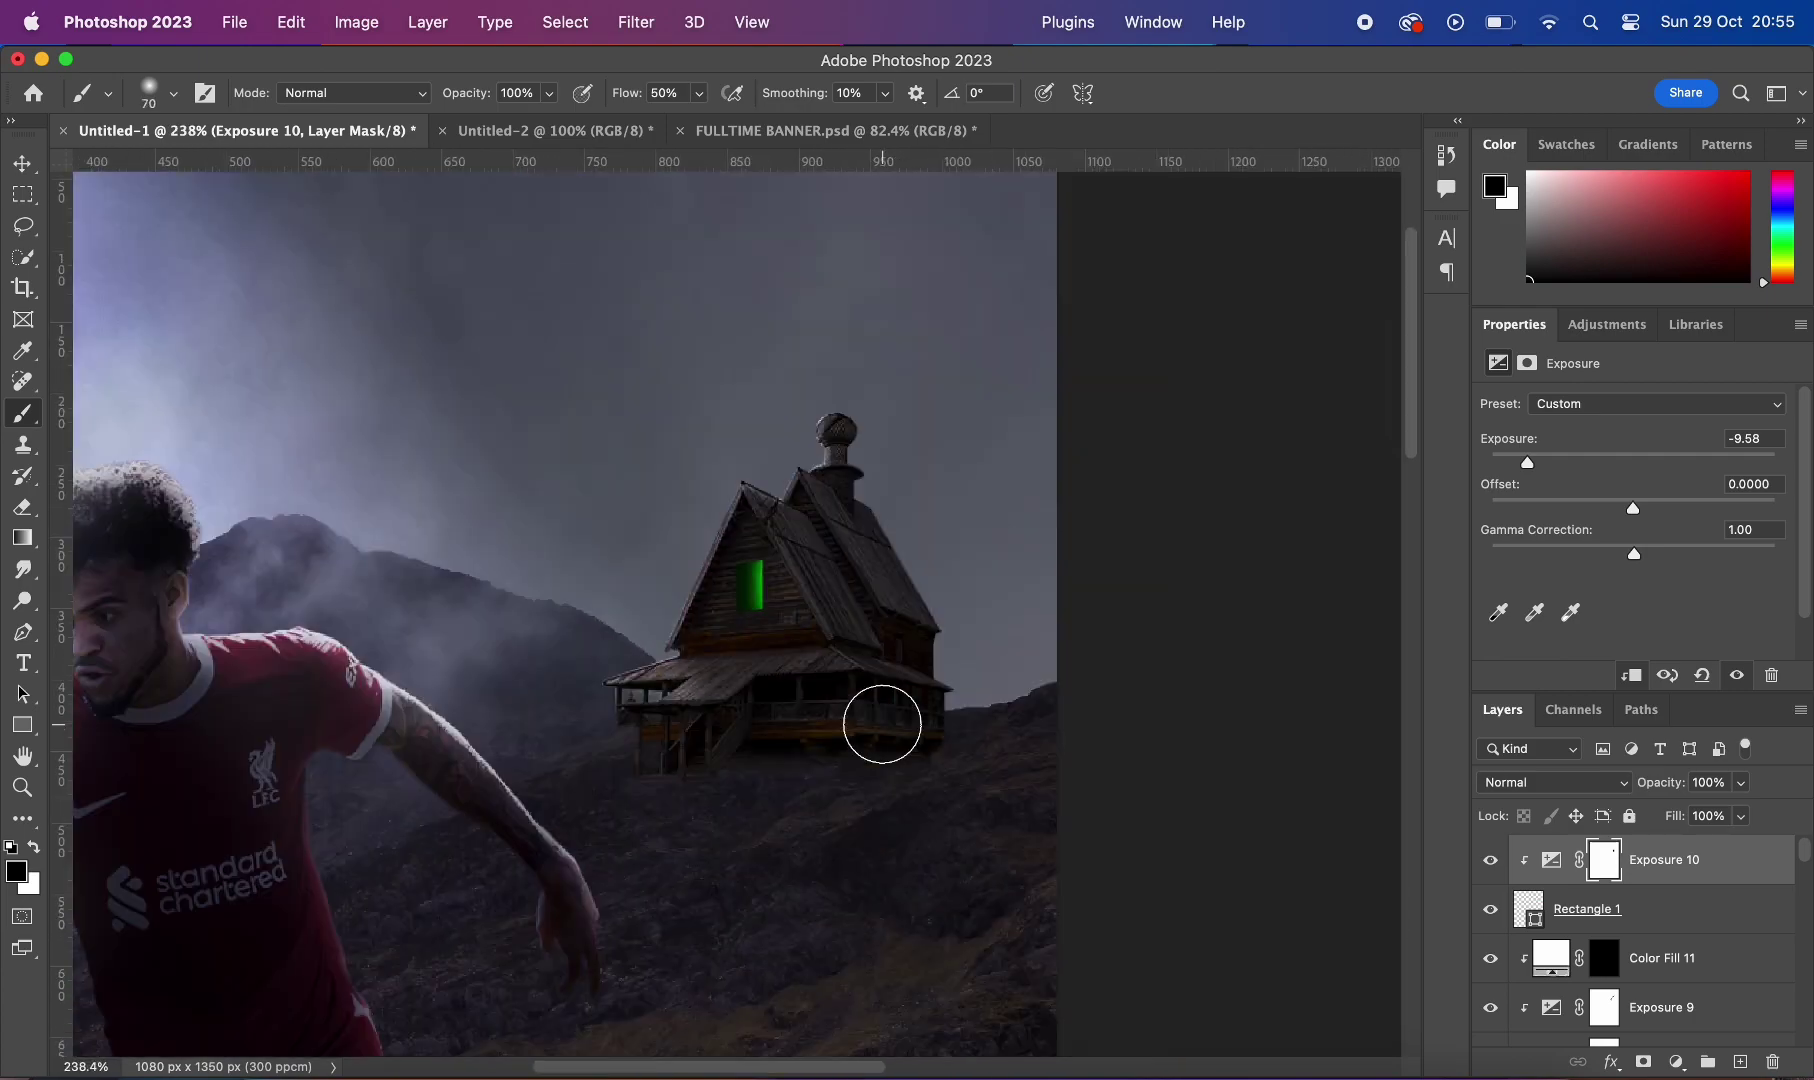
scroll(883, 725, down, 2)
scroll(871, 866, up, 5)
key(bracketleft)
key(bracketleft)
key(bracketleft)
scroll(895, 514, down, 5)
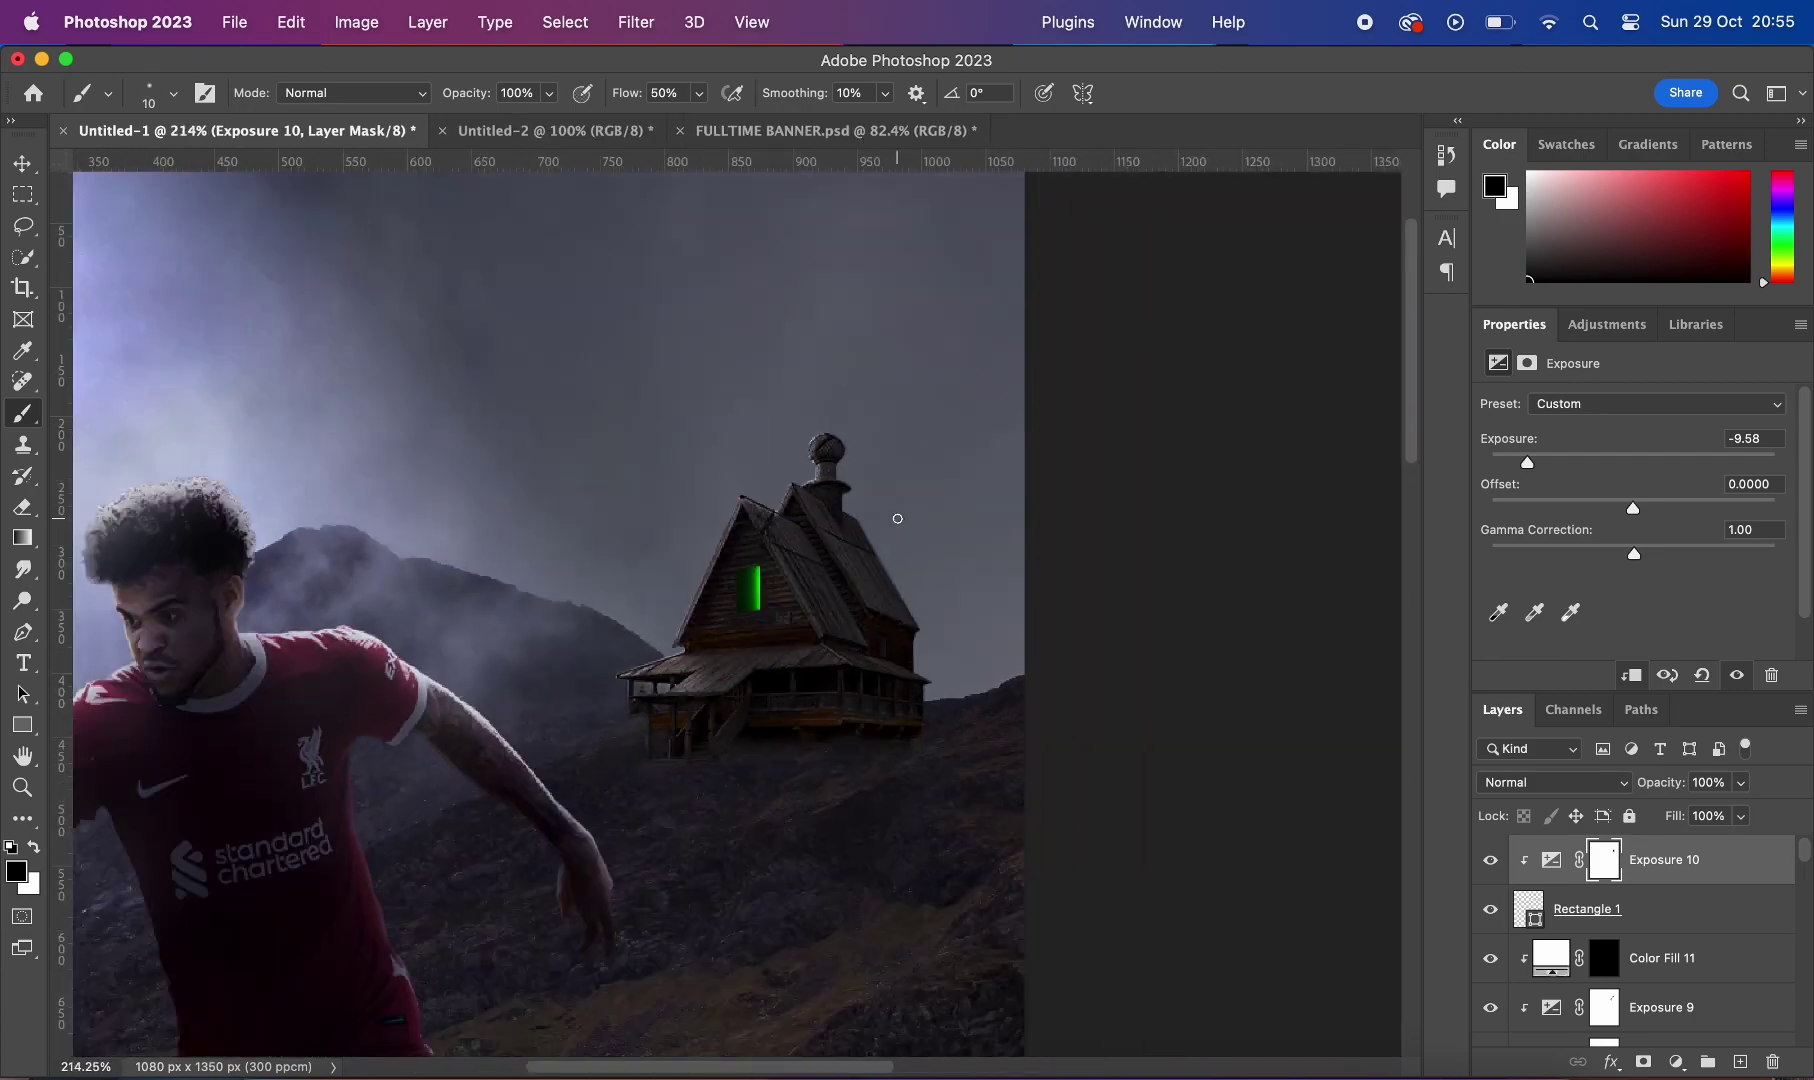
scroll(895, 514, up, 5)
scroll(903, 814, up, 1)
Step: Duplicate the window with its Exposure layer and transform it into a short porch window
click(1590, 908)
drag(1596, 850, 1668, 893)
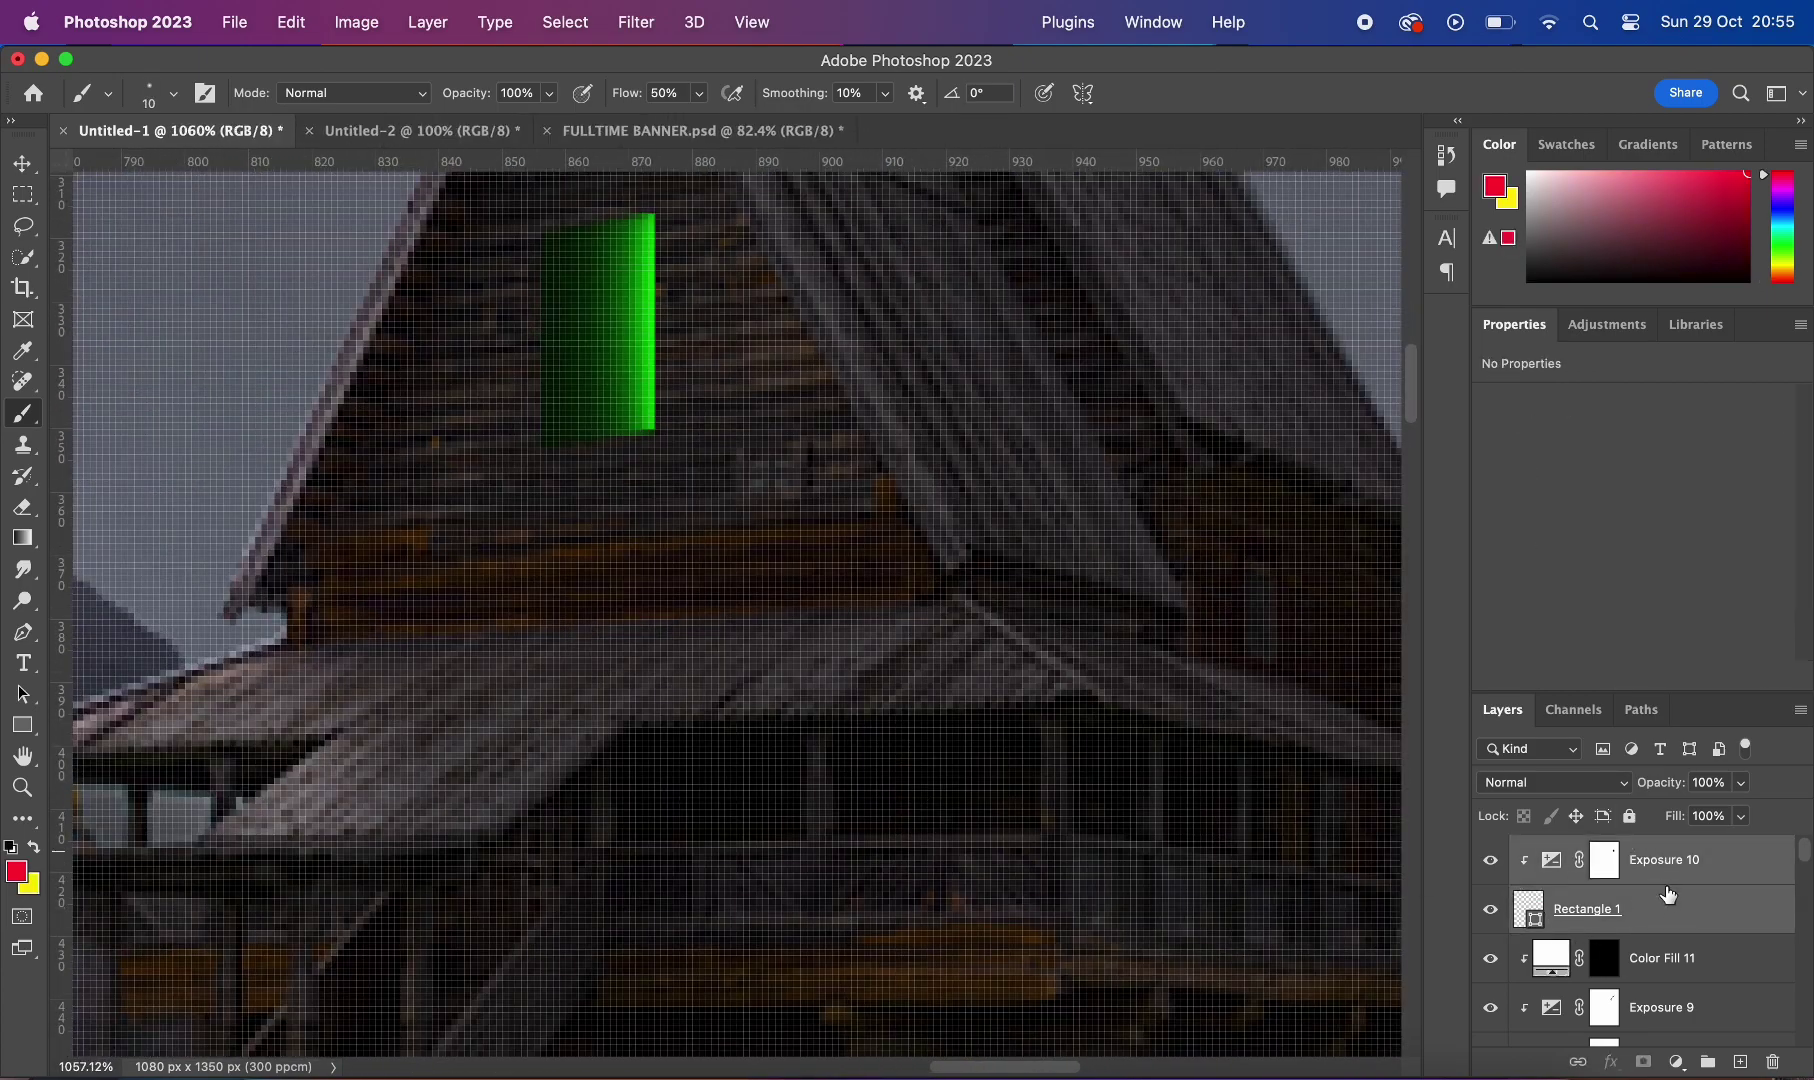
key(ctrl+j)
scroll(900, 600, down, 1)
scroll(900, 600, down, 2)
key(ctrl+t)
drag(791, 220, 977, 490)
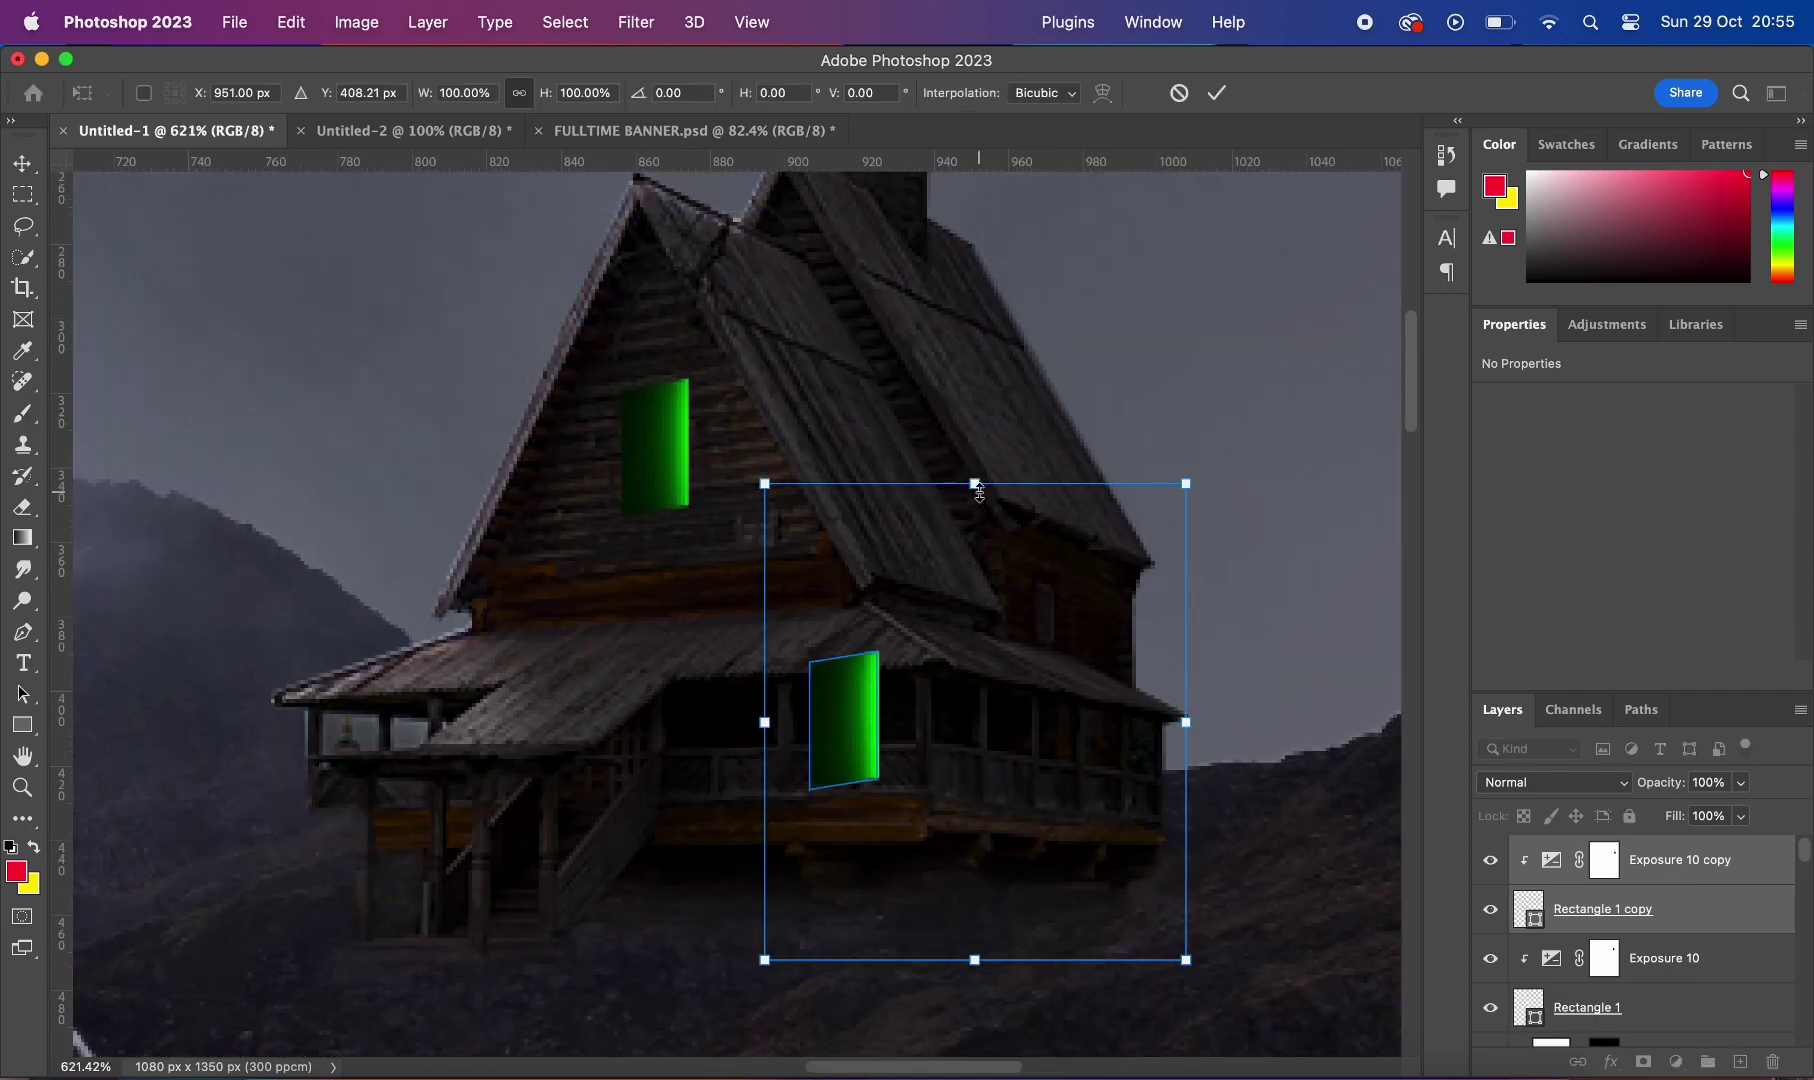
scroll(782, 764, up, 2)
drag(782, 764, 915, 773)
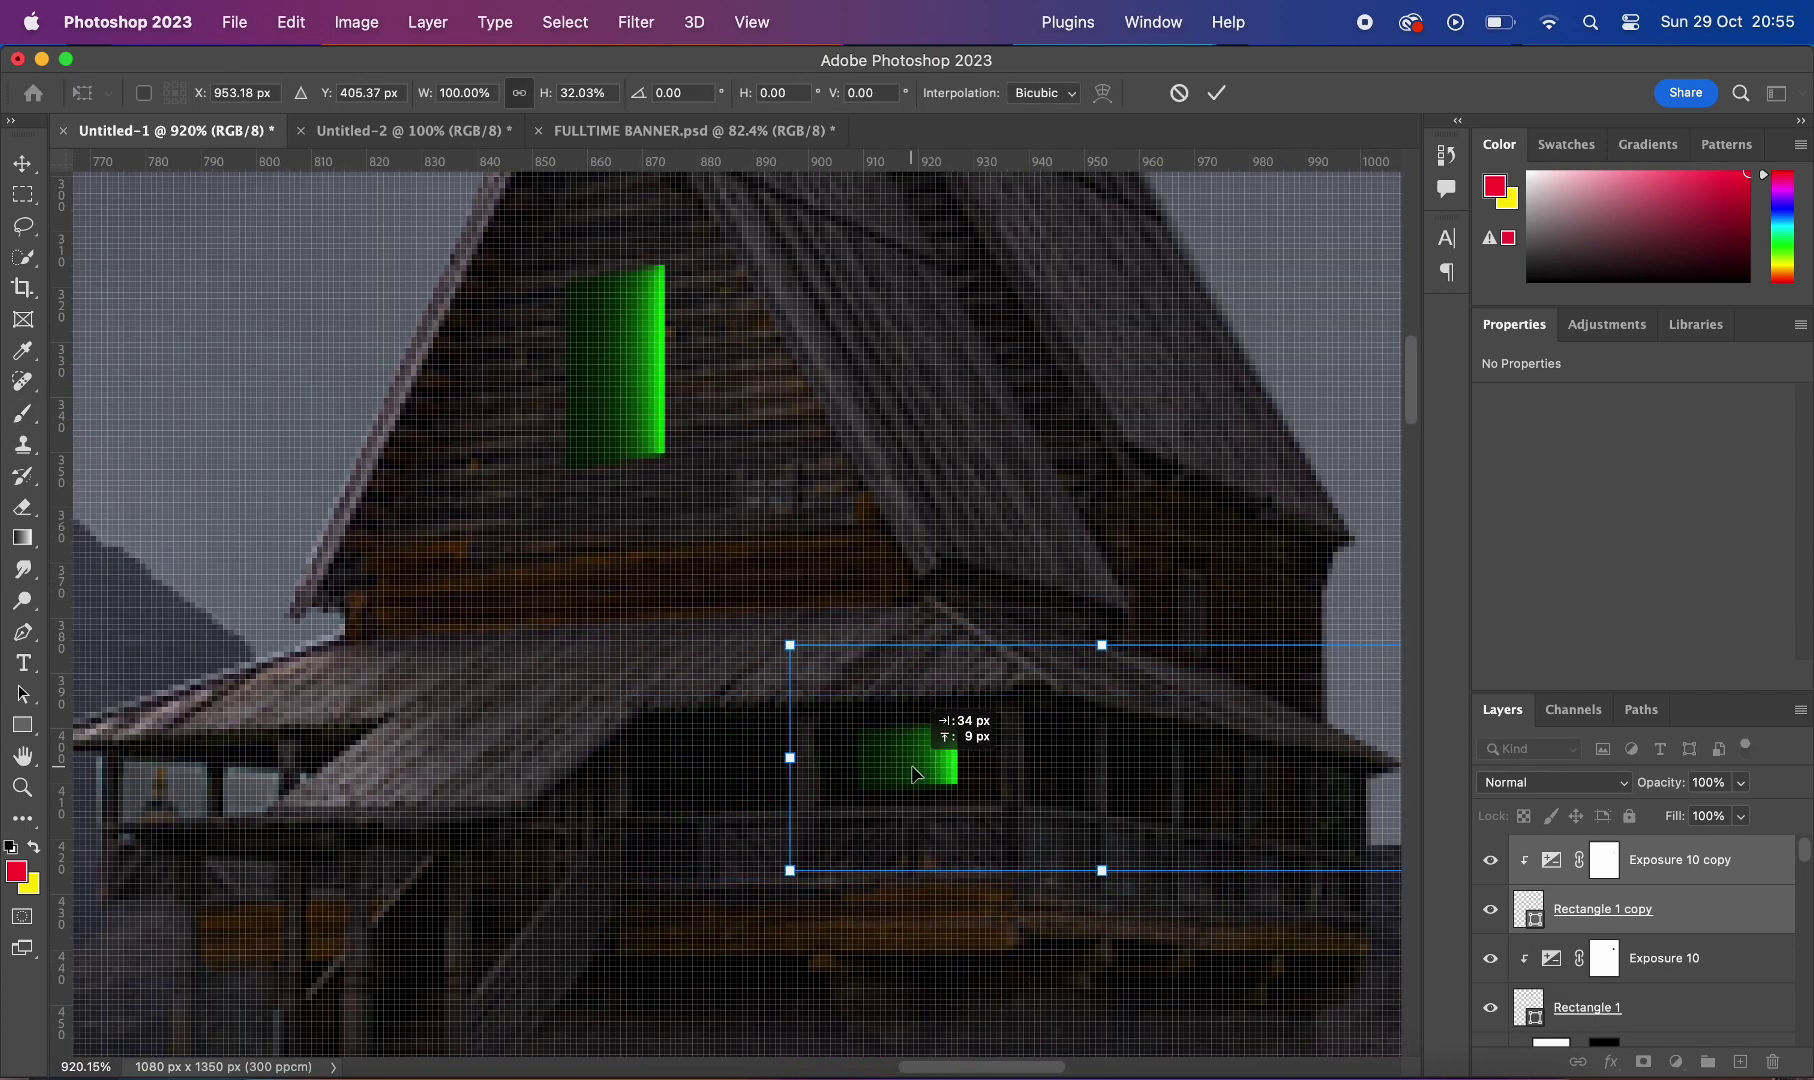
key(Return)
Step: Paint the porch window's copied Exposure mask to shape its glow
scroll(722, 784, down, 3)
key(b)
click(899, 458)
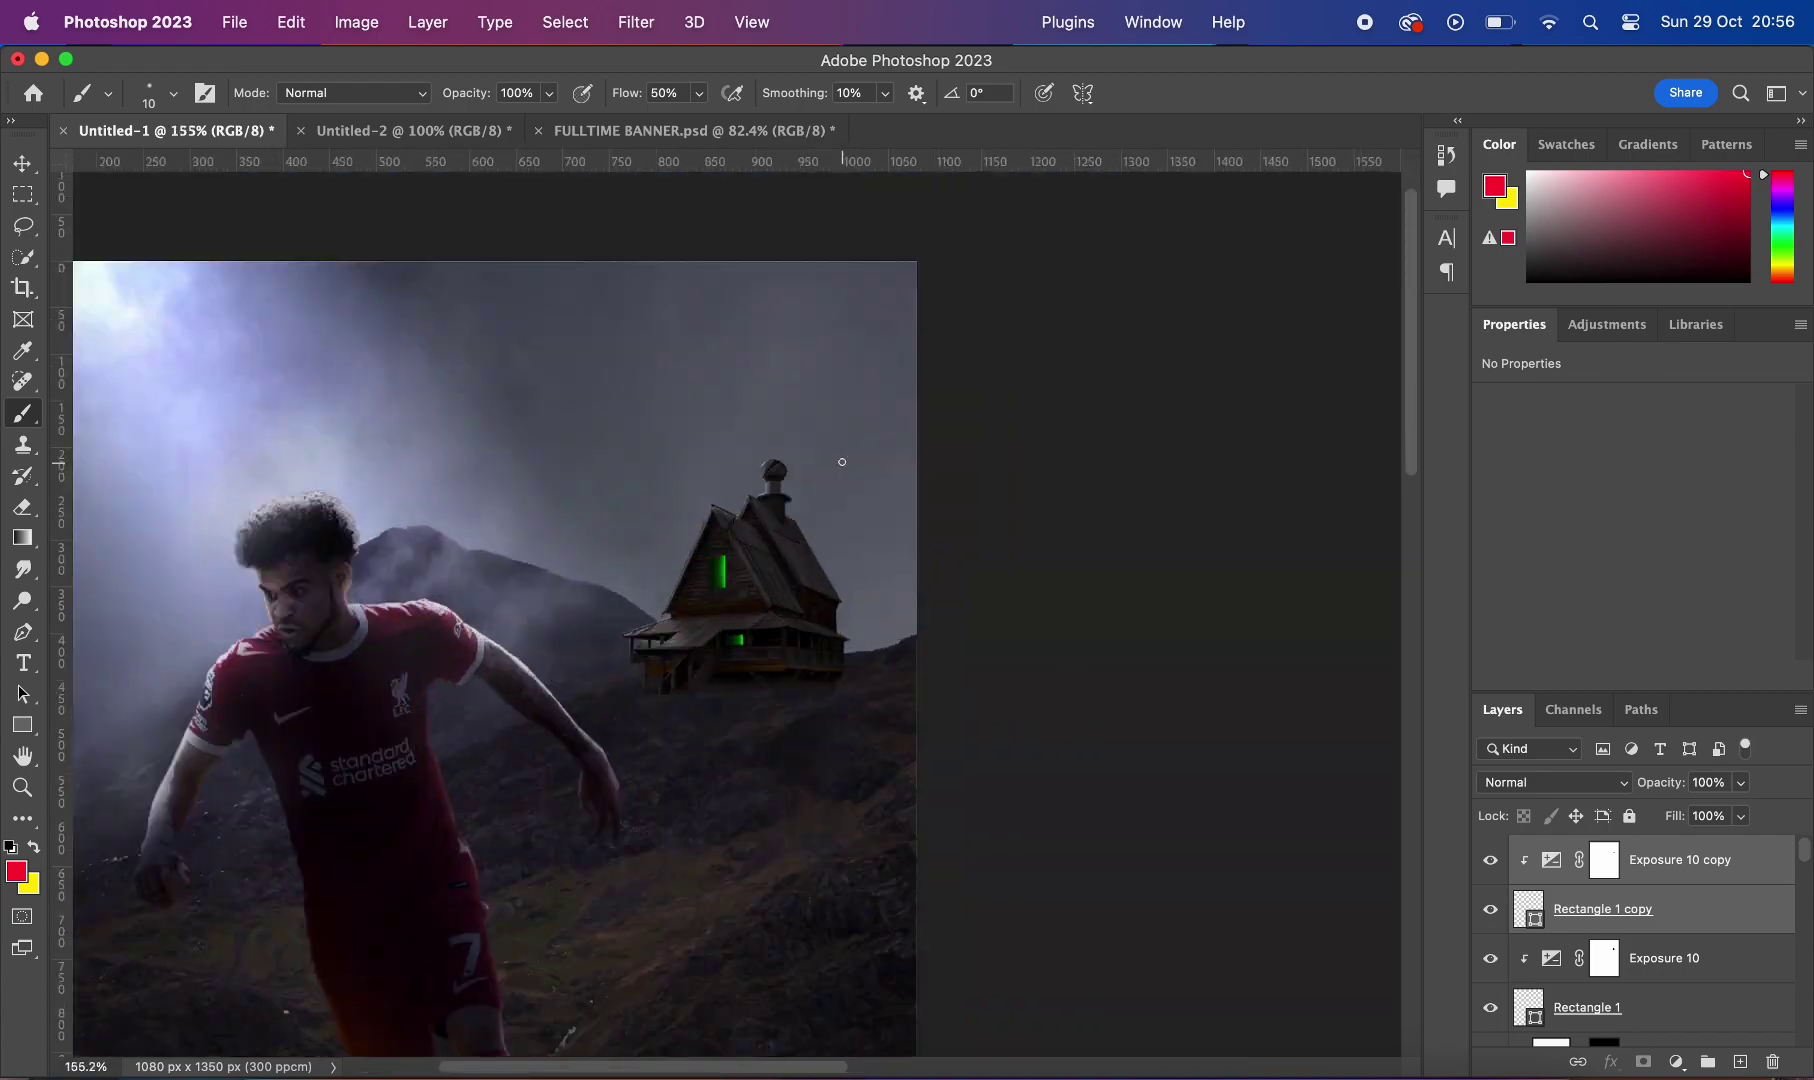
scroll(870, 300, up, 5)
click(1604, 860)
scroll(960, 630, down, 3)
scroll(960, 636, down, 2)
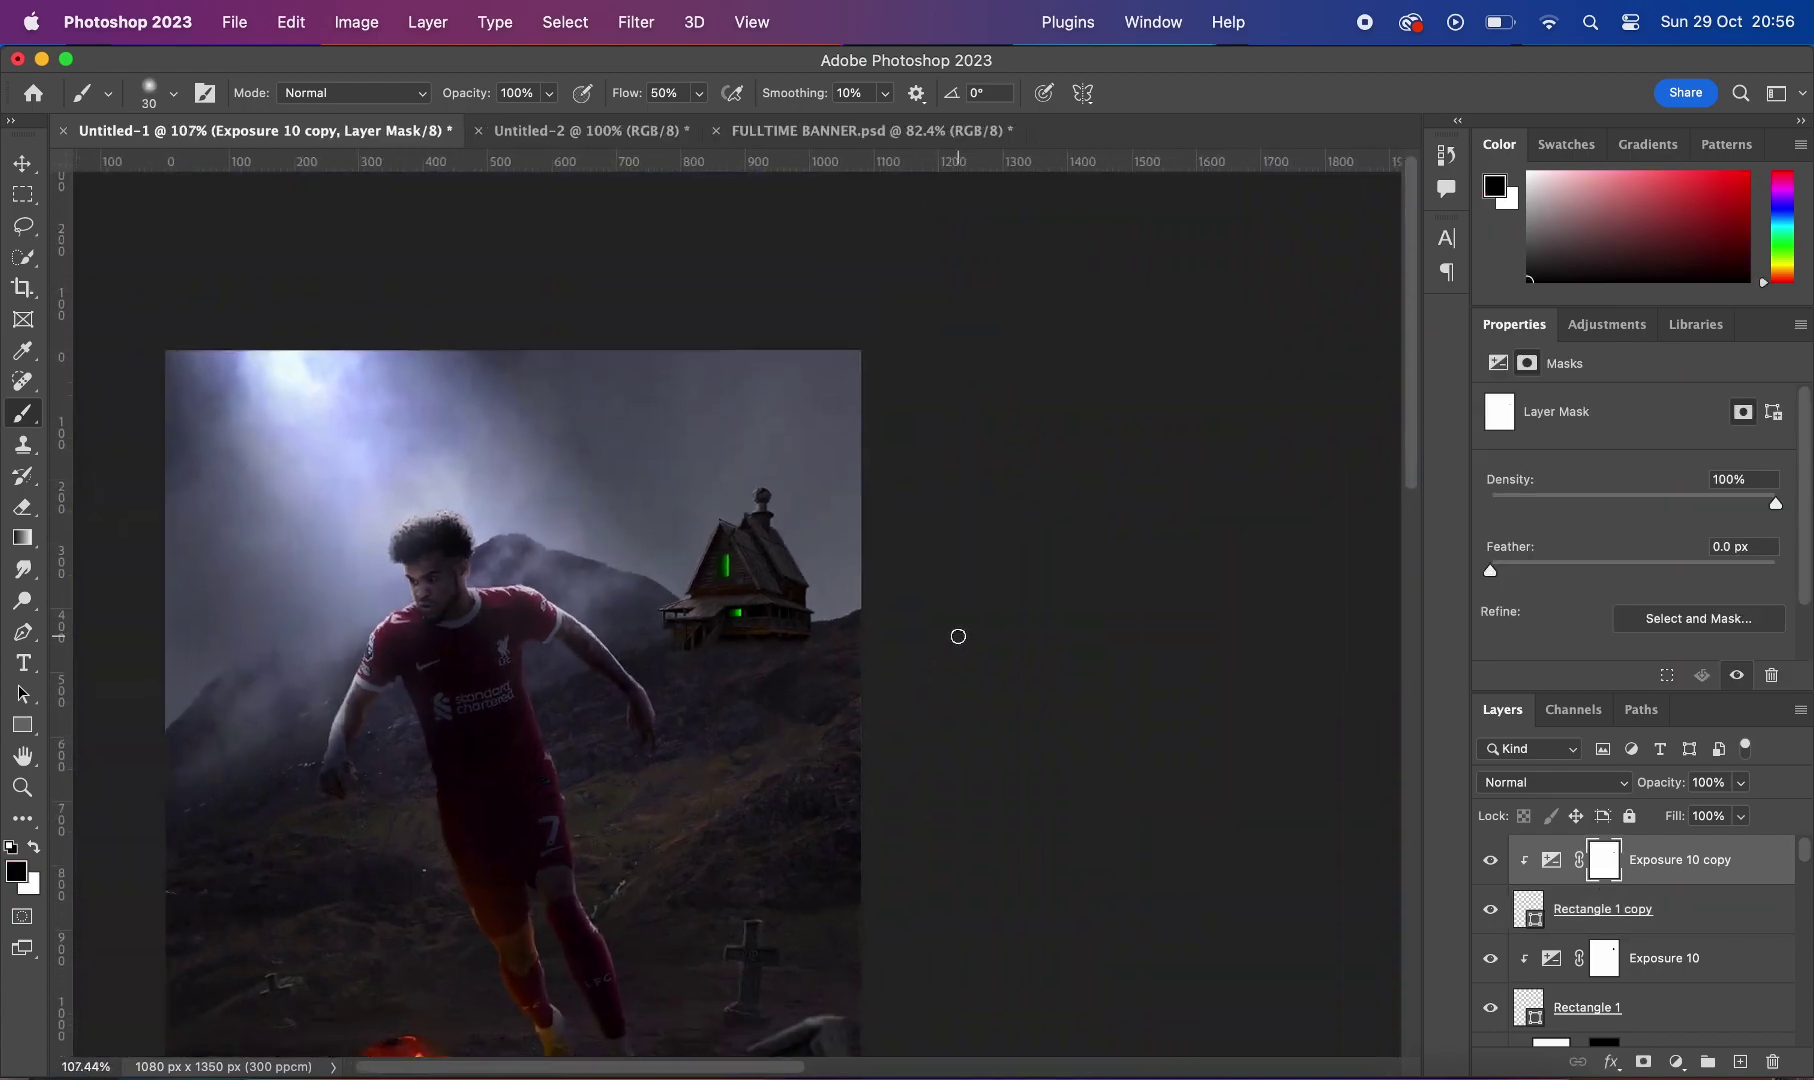
scroll(960, 630, up, 4)
Step: Try a rotated copy of the porch window along the roof, then undo it
click(1660, 958)
shift+click(1600, 1005)
key(ctrl+j)
key(ctrl+t)
scroll(830, 425, up, 2)
mouse_move(753, 454)
mouse_down()
mouse_move(1102, 490)
mouse_move(958, 316)
mouse_up()
scroll(900, 400, up, 3)
key(Return)
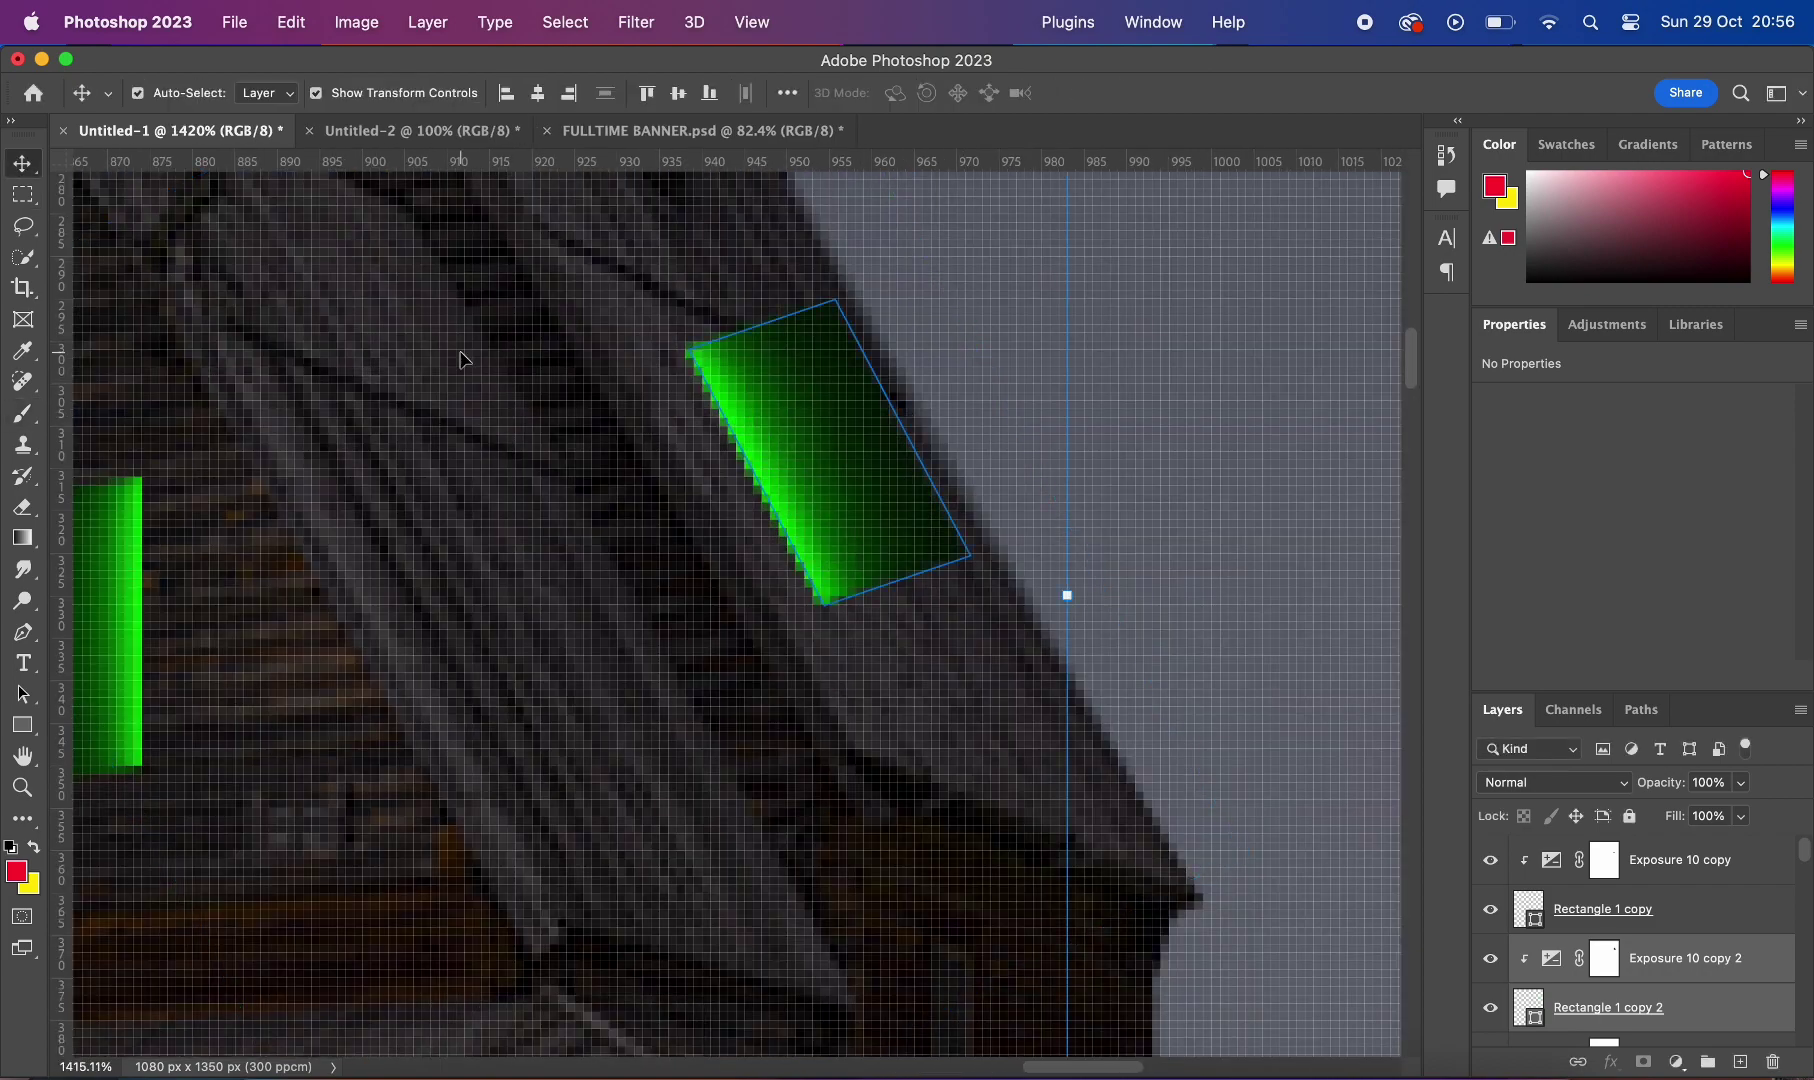
key(ctrl+z)
key(ctrl+z)
scroll(700, 600, down, 2)
click(1600, 860)
Step: Draw a rectangle on the roof, skew it to the roof edge, fill it bright green and narrow it
key(u)
drag(729, 428, 871, 628)
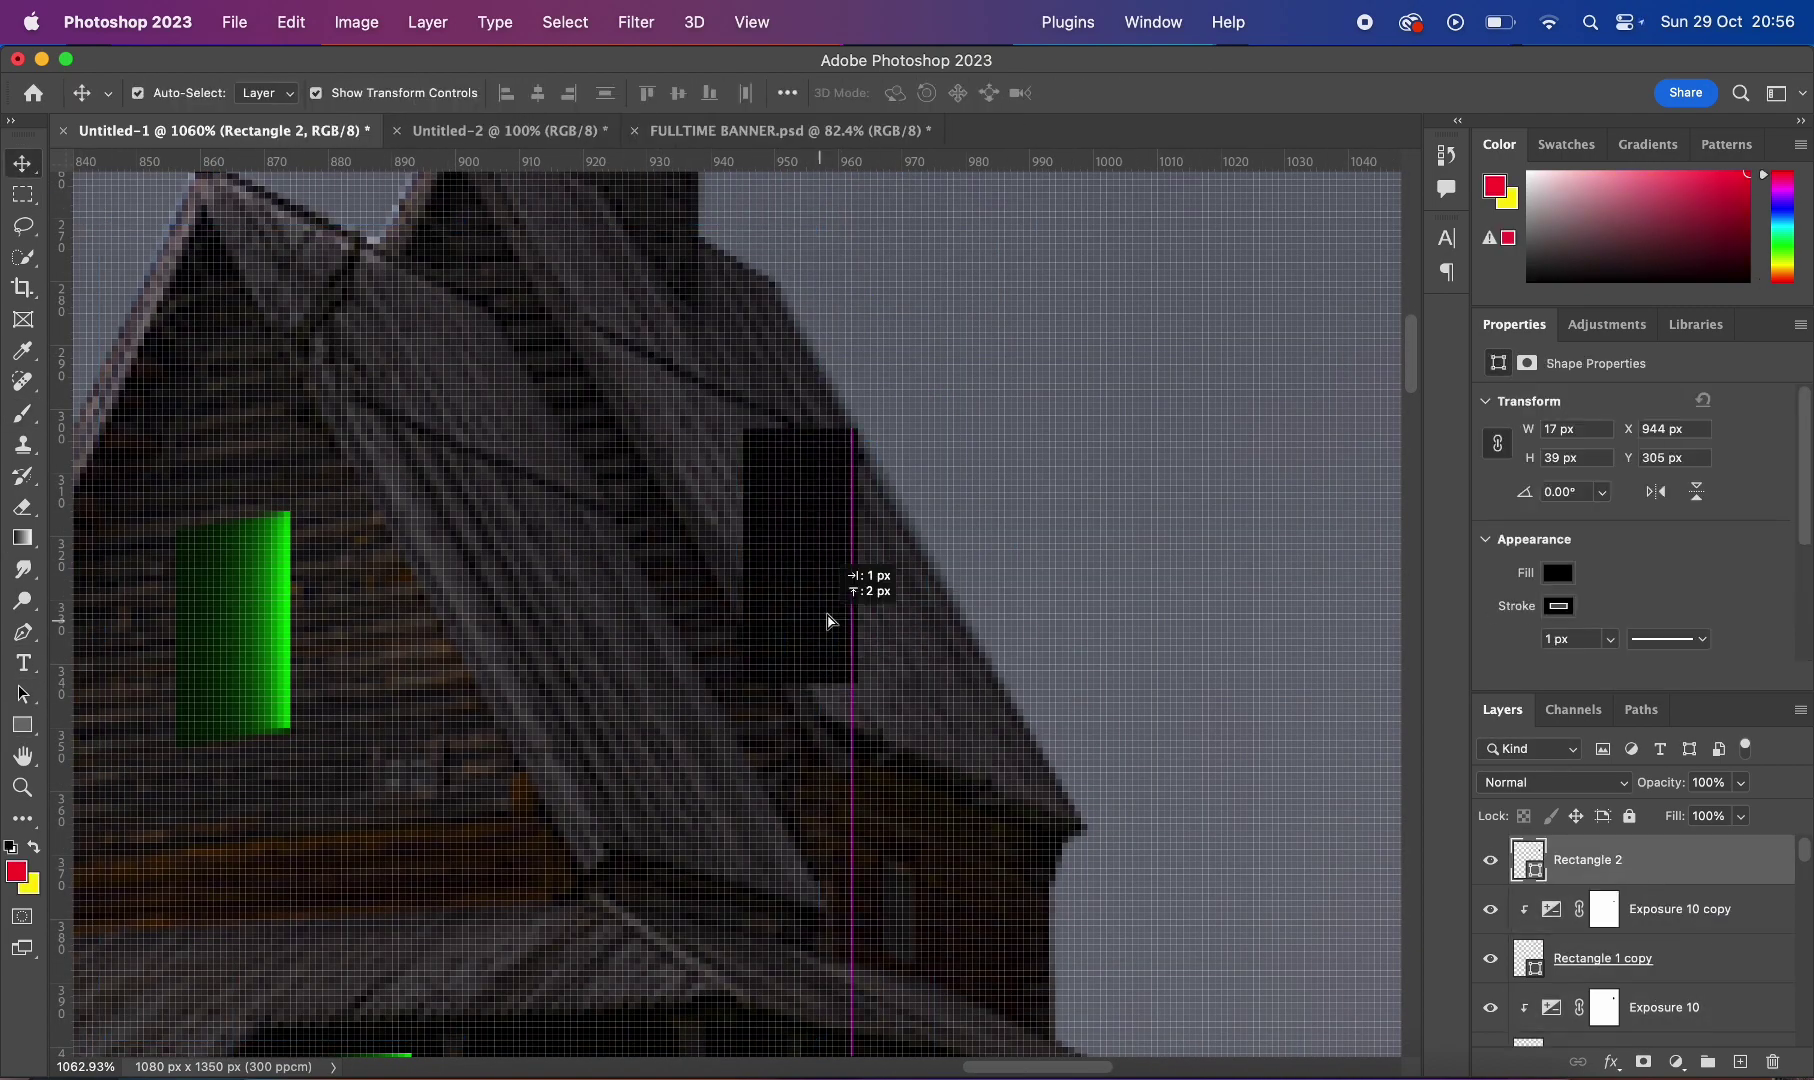
key(ctrl+t)
drag(871, 428, 880, 443)
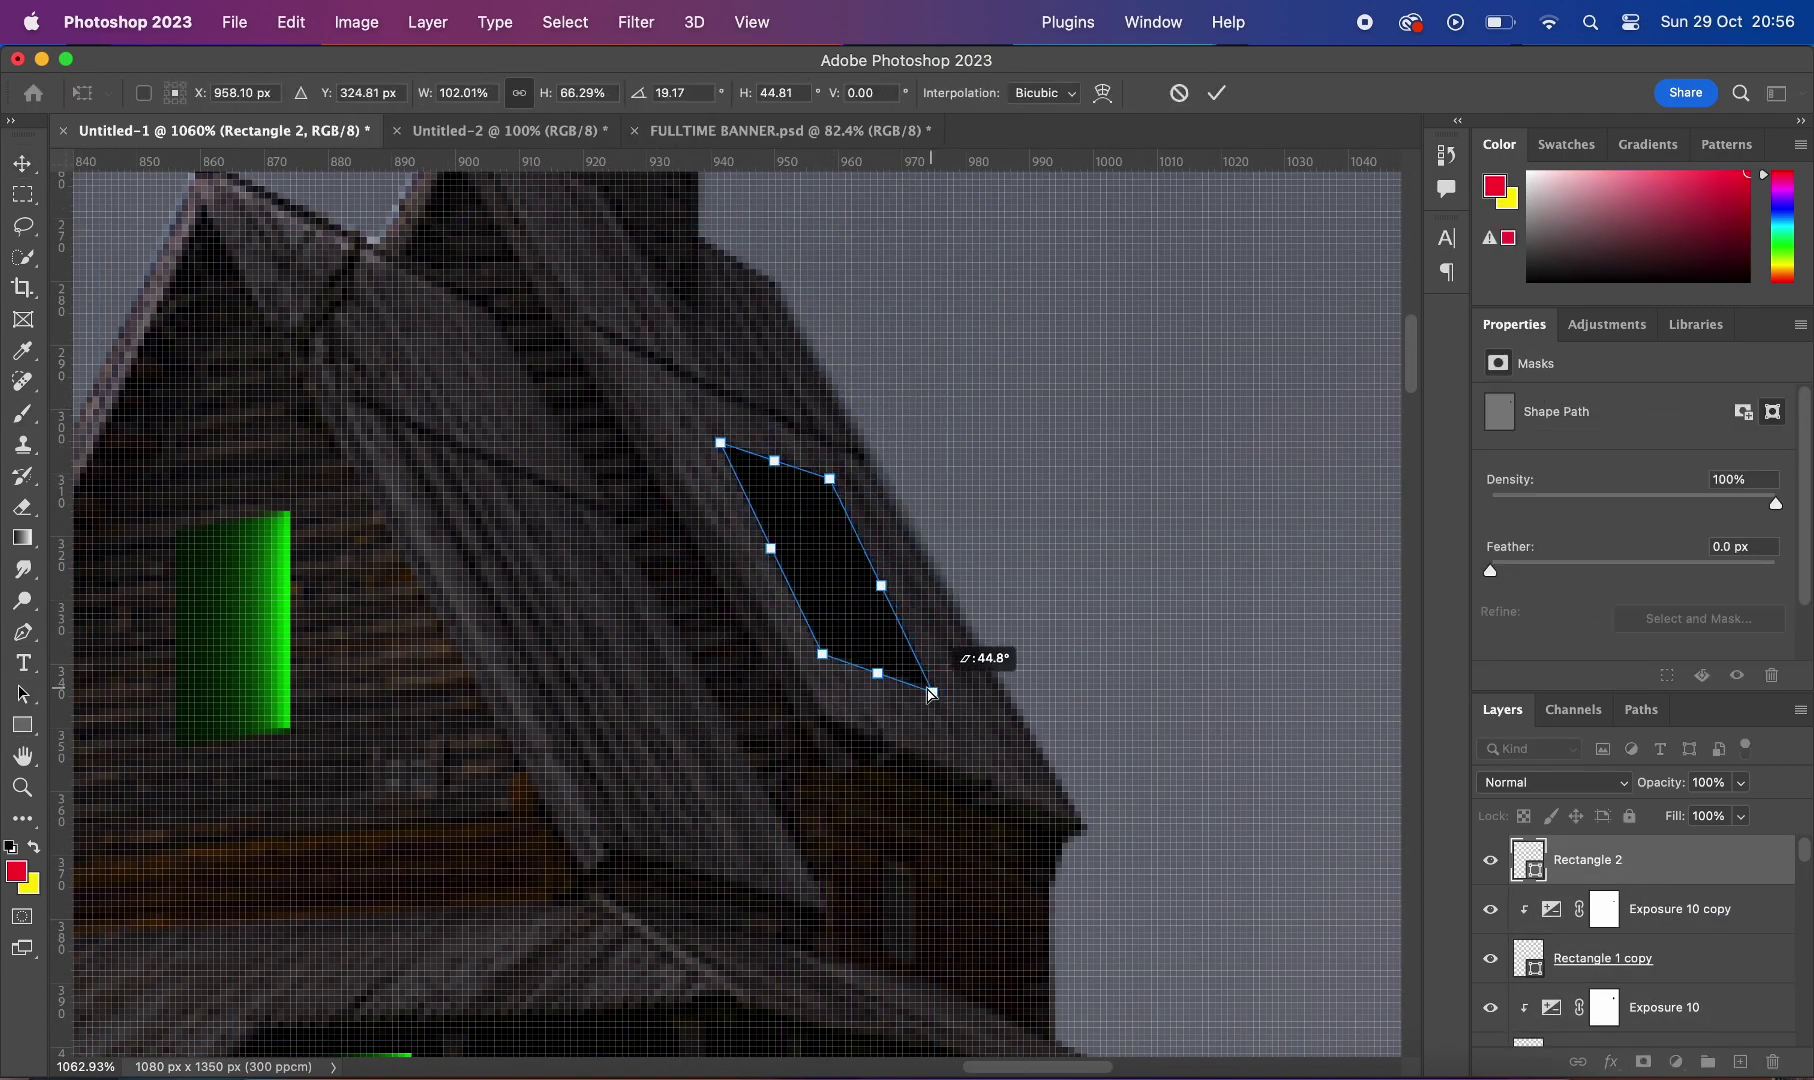
key(Return)
click(358, 93)
click(271, 215)
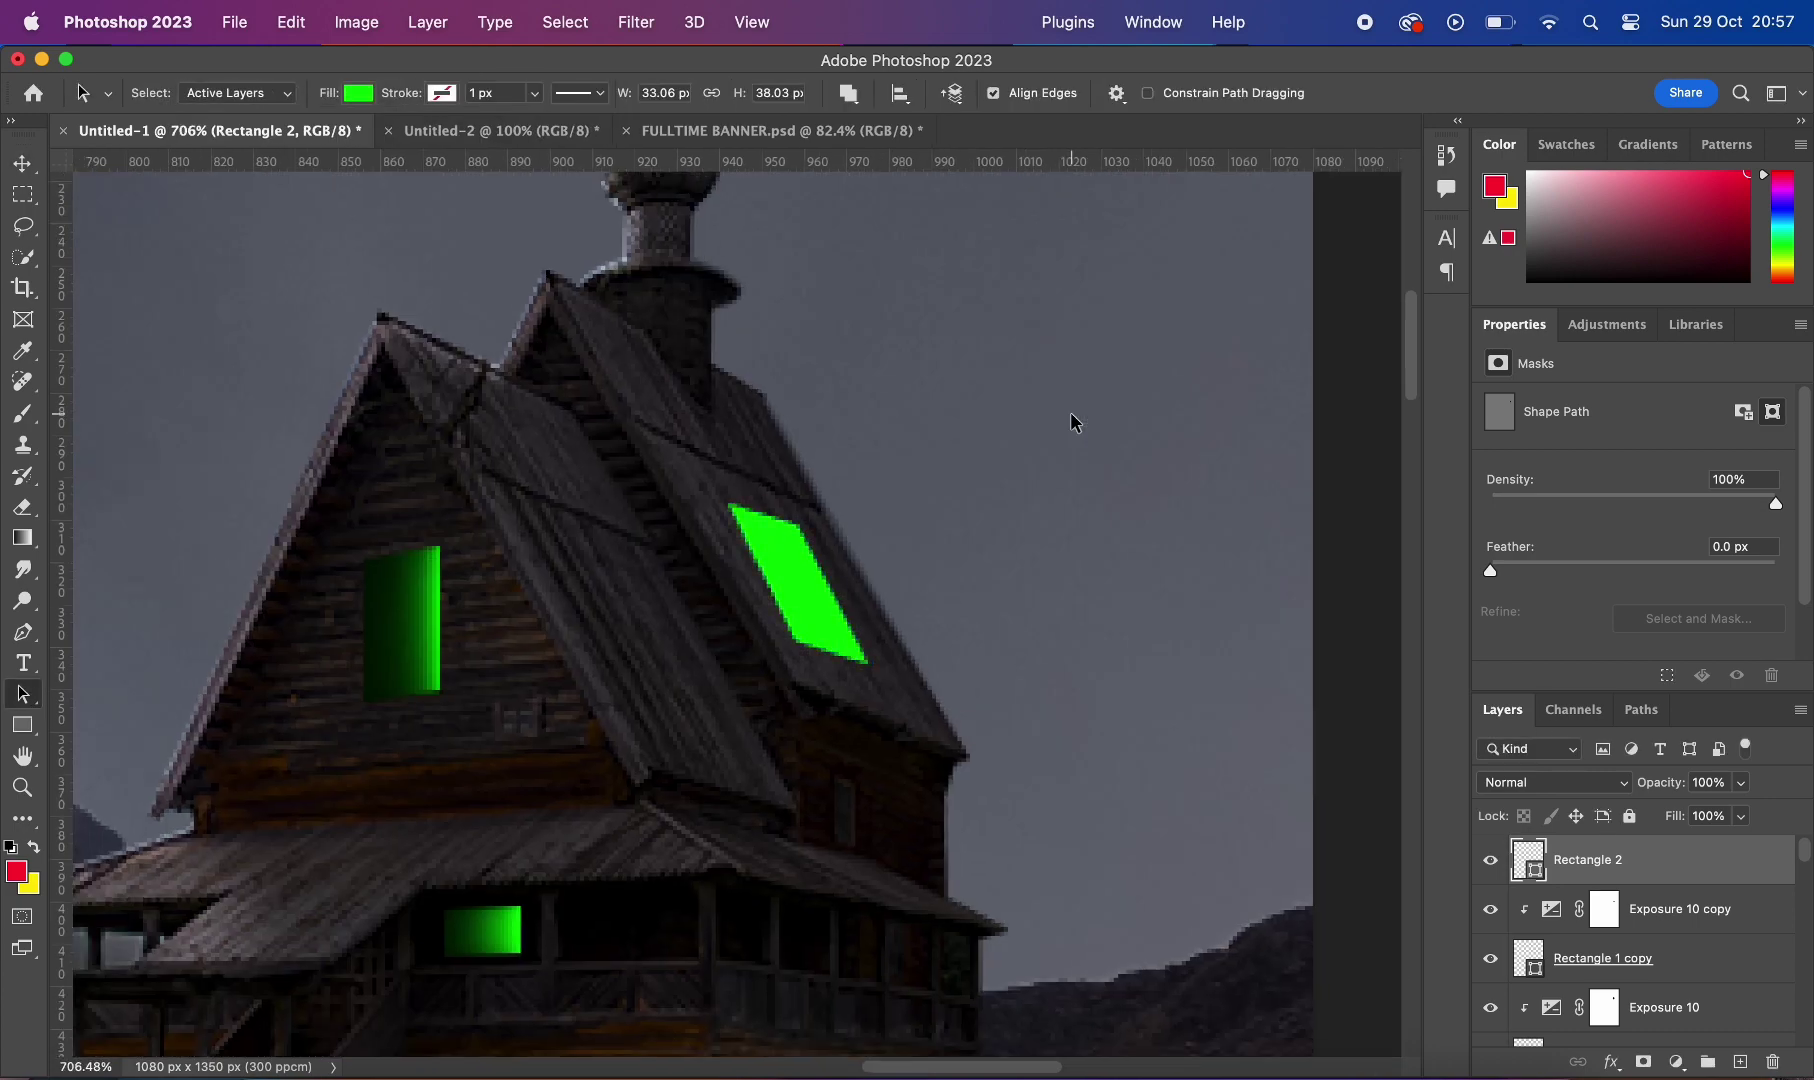
key(ctrl+t)
drag(728, 569, 752, 573)
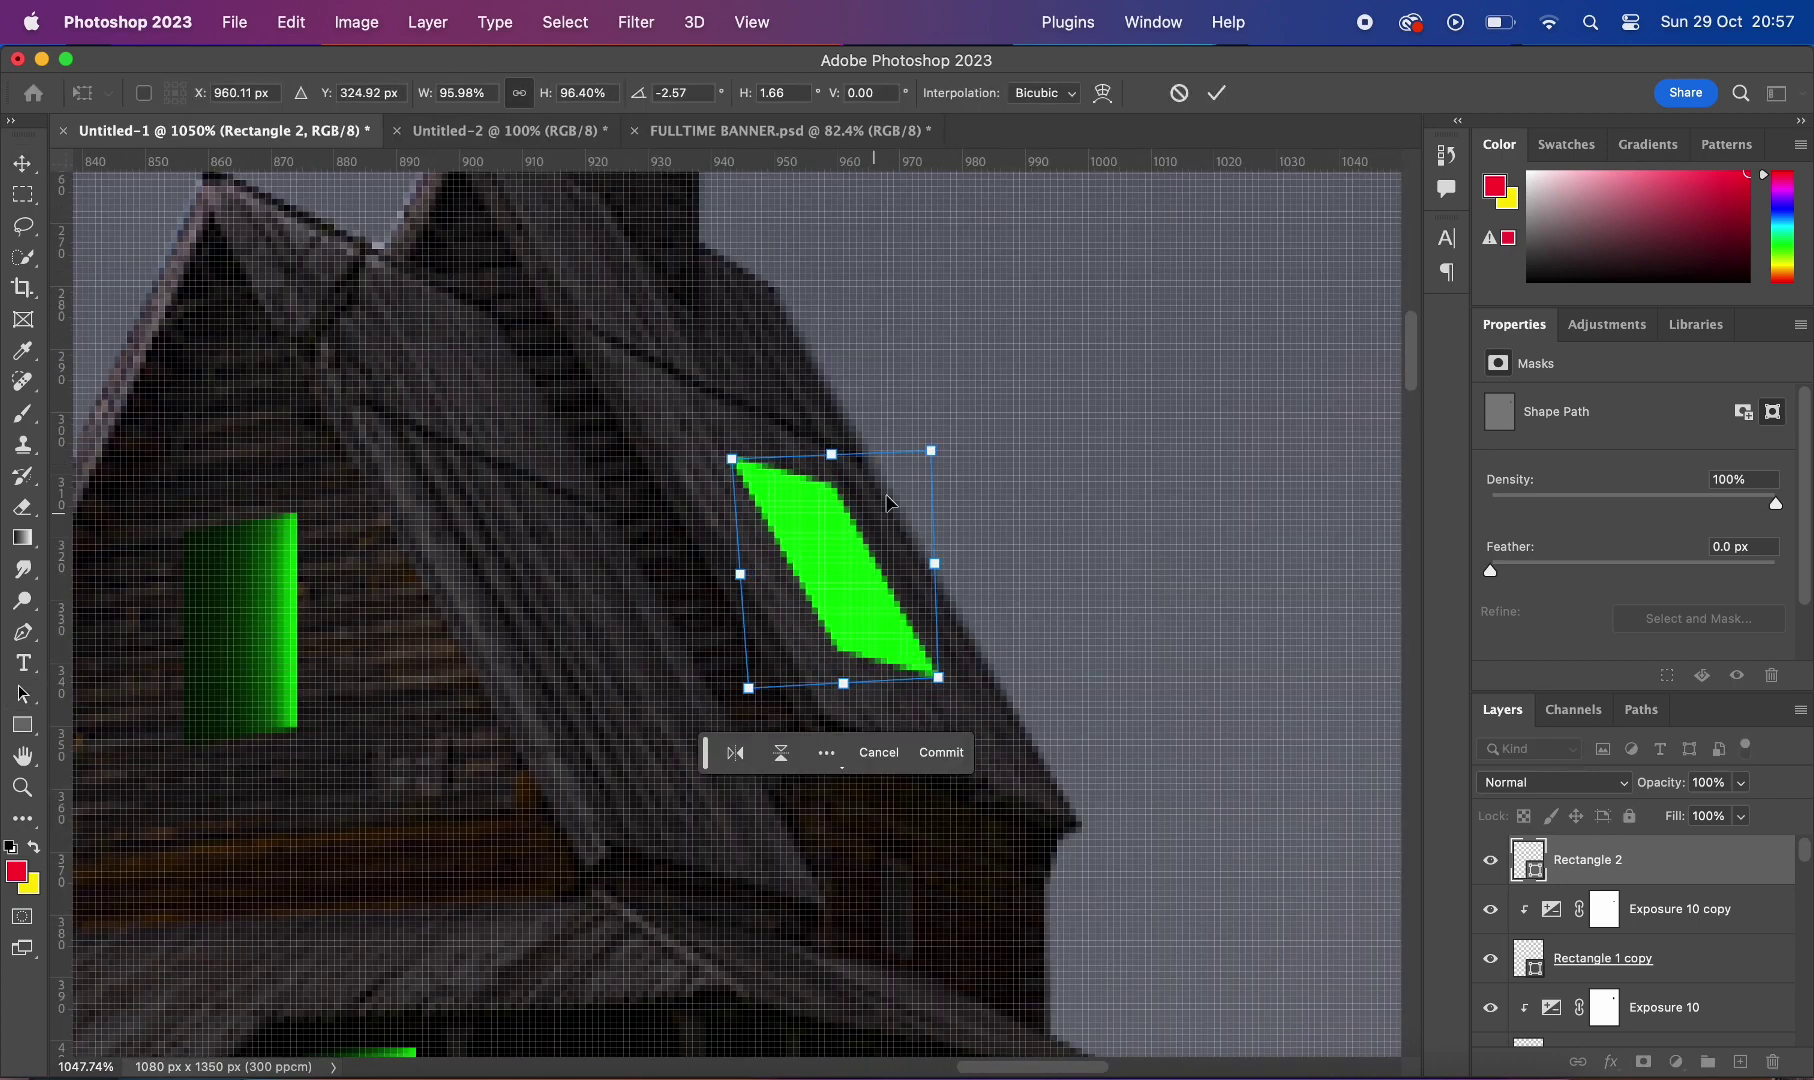
key(Return)
Step: Add a clipped Exposure adjustment to the roof window and brush its mask into shadow
click(1676, 1062)
click(1645, 400)
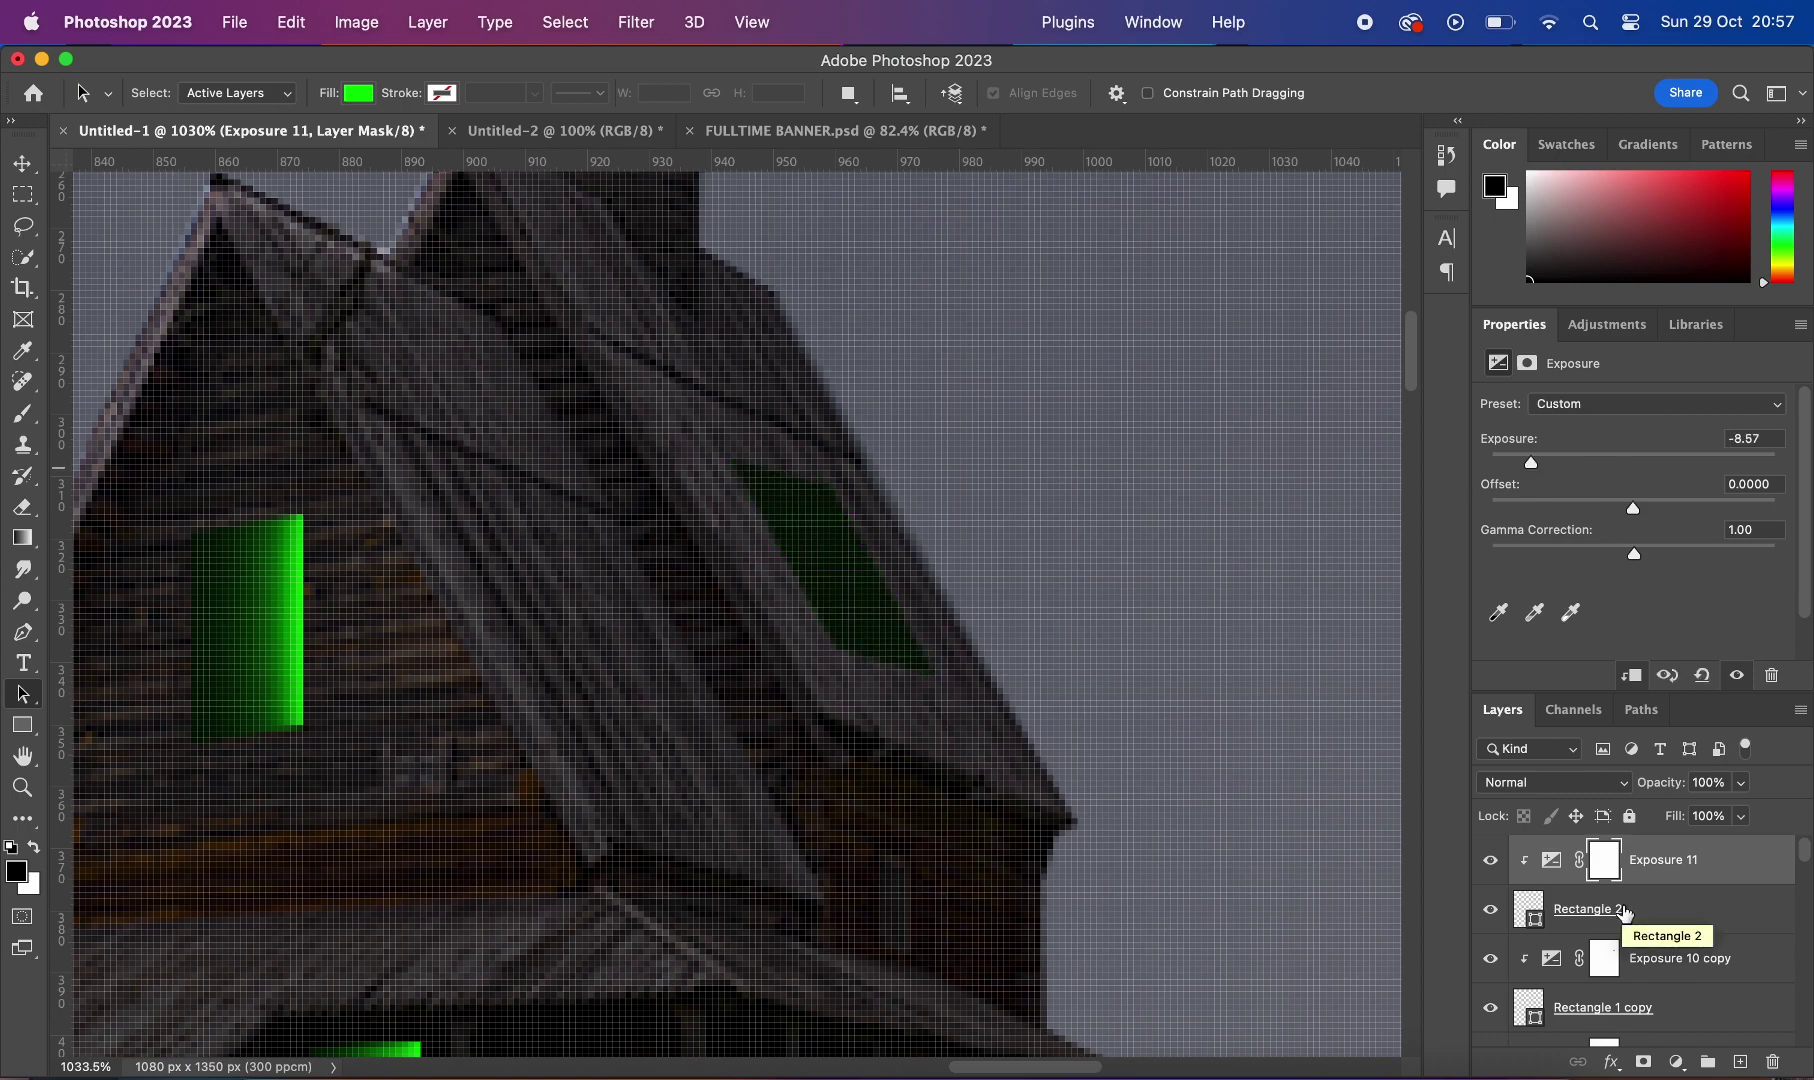
scroll(790, 455, up, 3)
key(b)
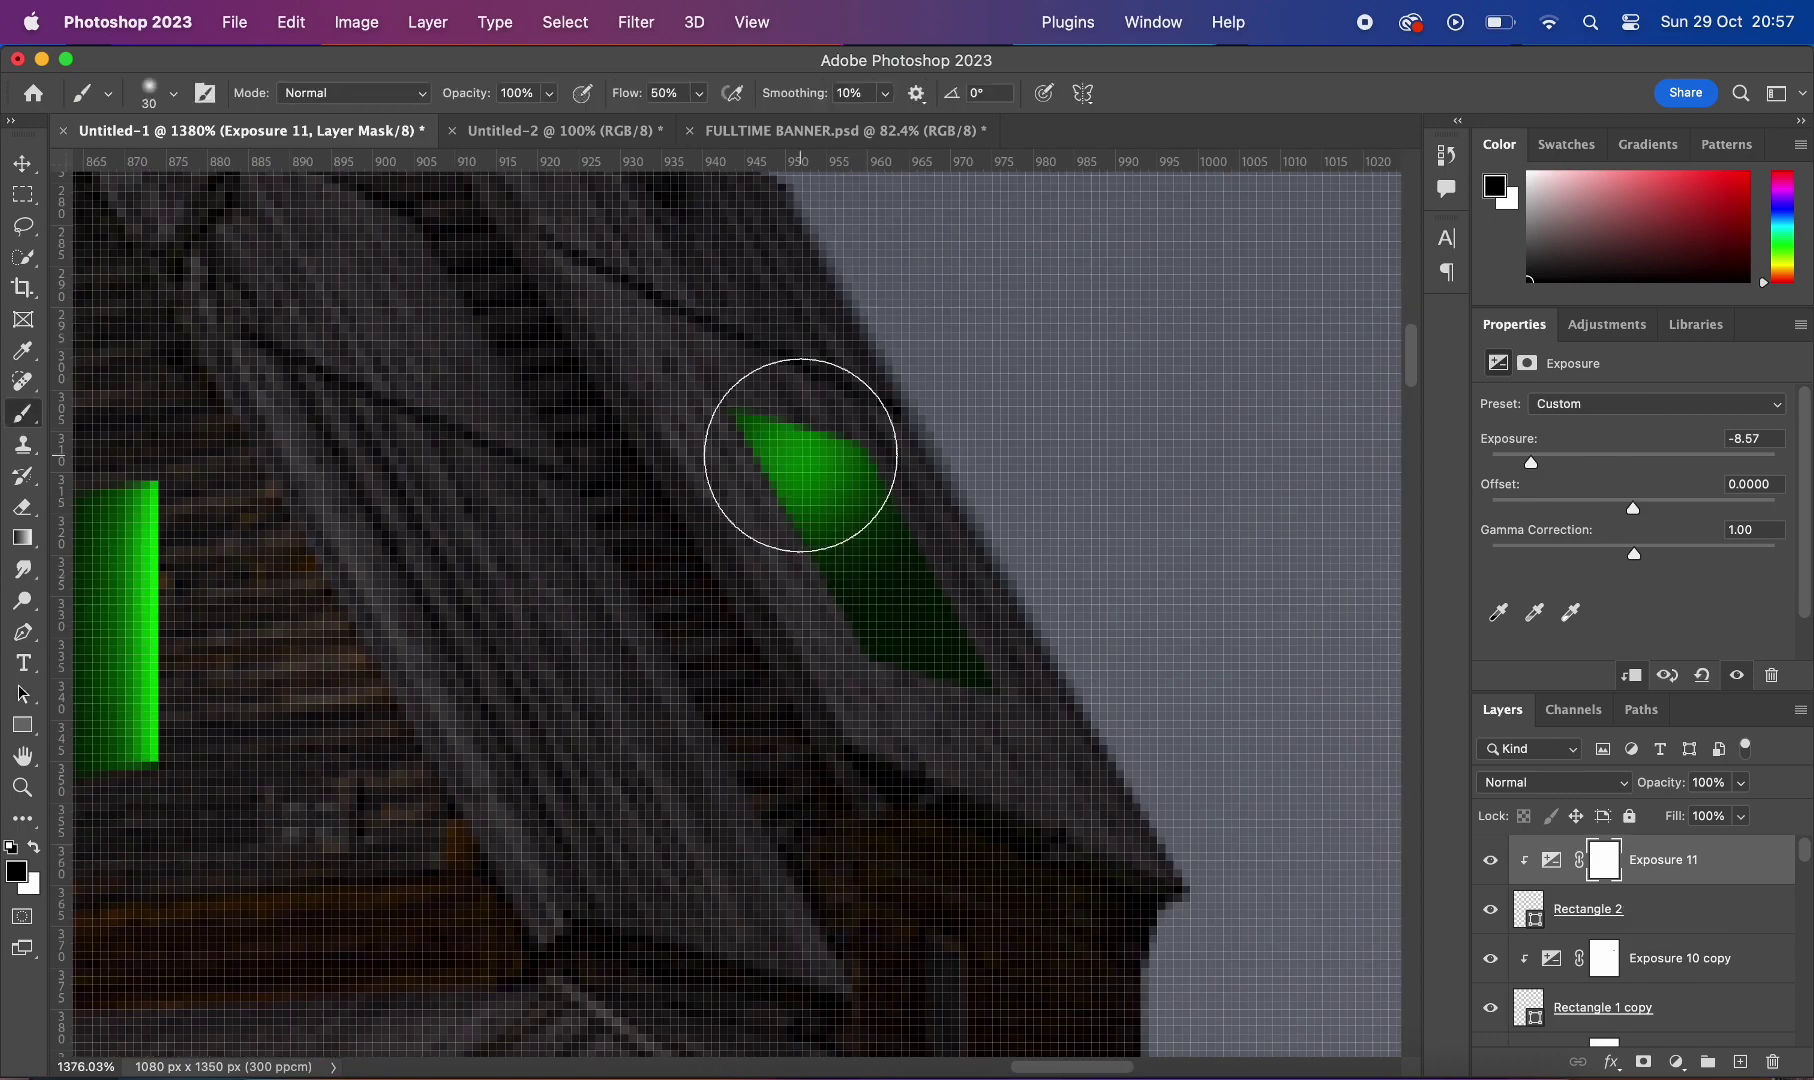
scroll(733, 862, down, 10)
scroll(733, 862, up, 8)
scroll(733, 862, down, 6)
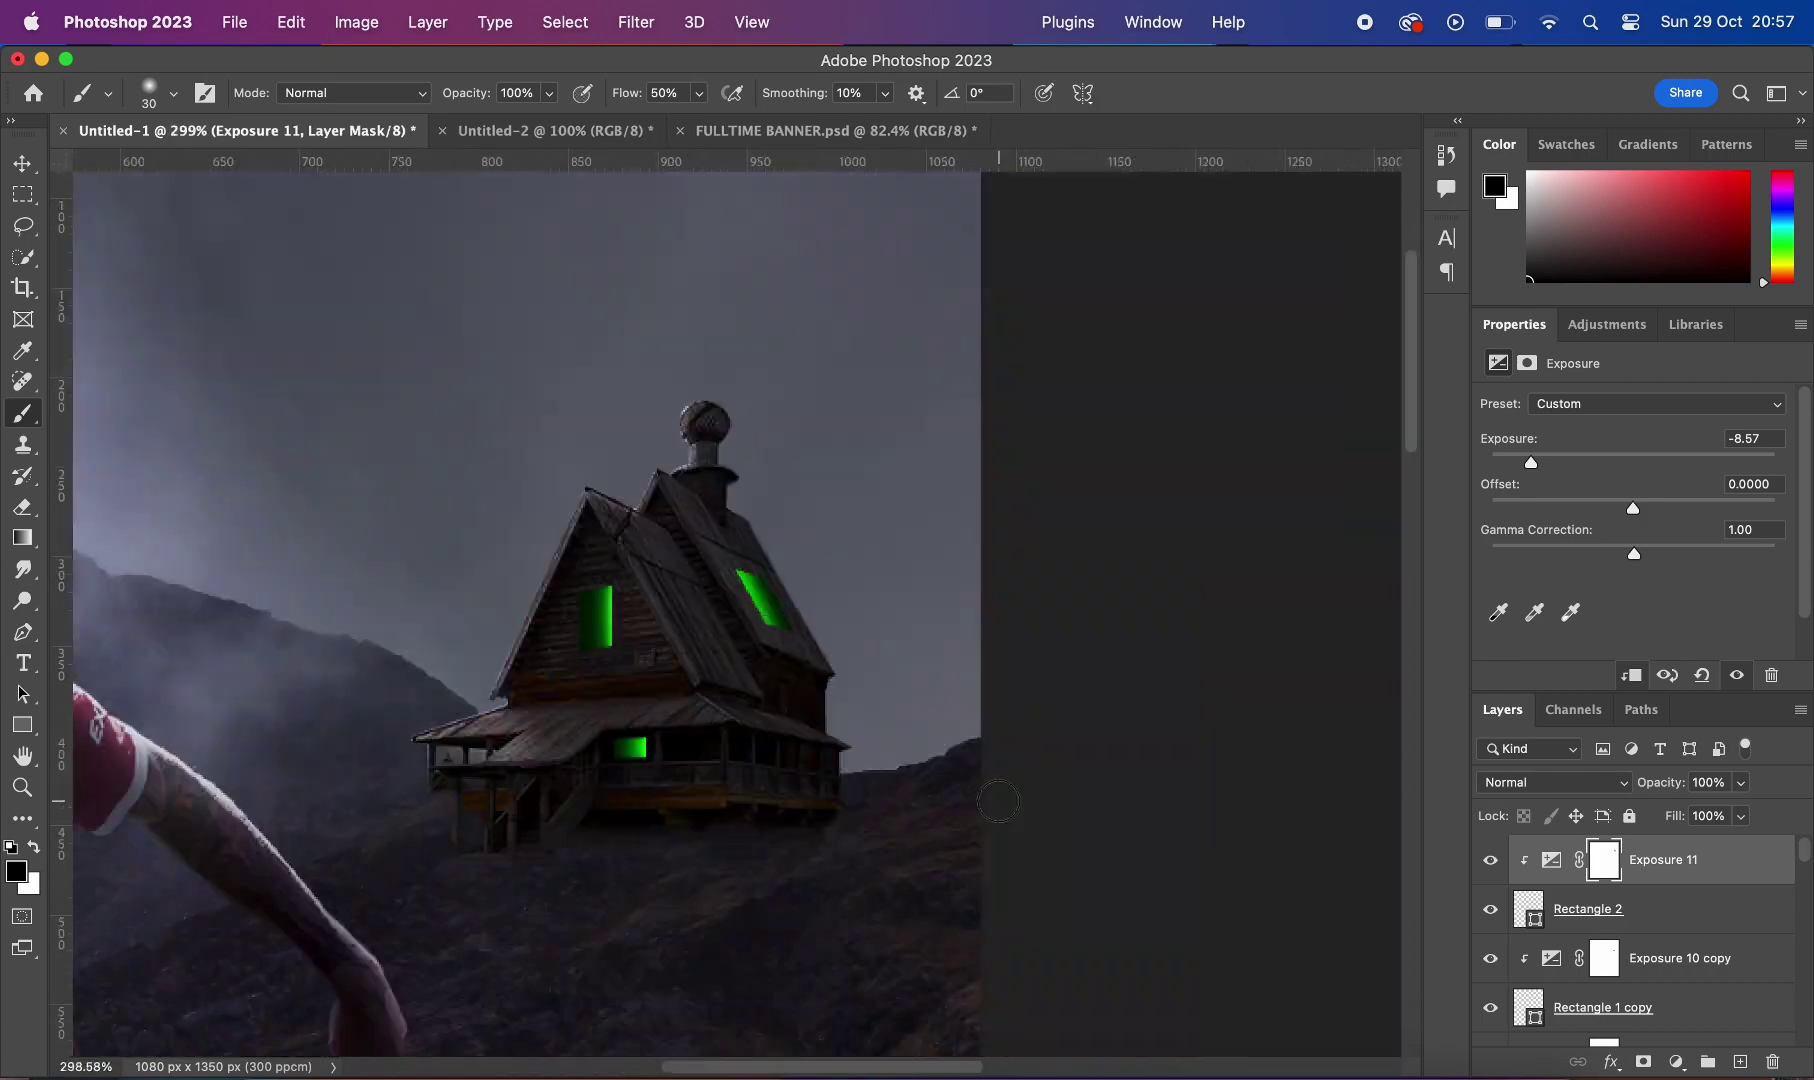
scroll(998, 800, down, 2)
scroll(998, 800, up, 2)
scroll(998, 800, up, 2)
scroll(998, 800, up, 2)
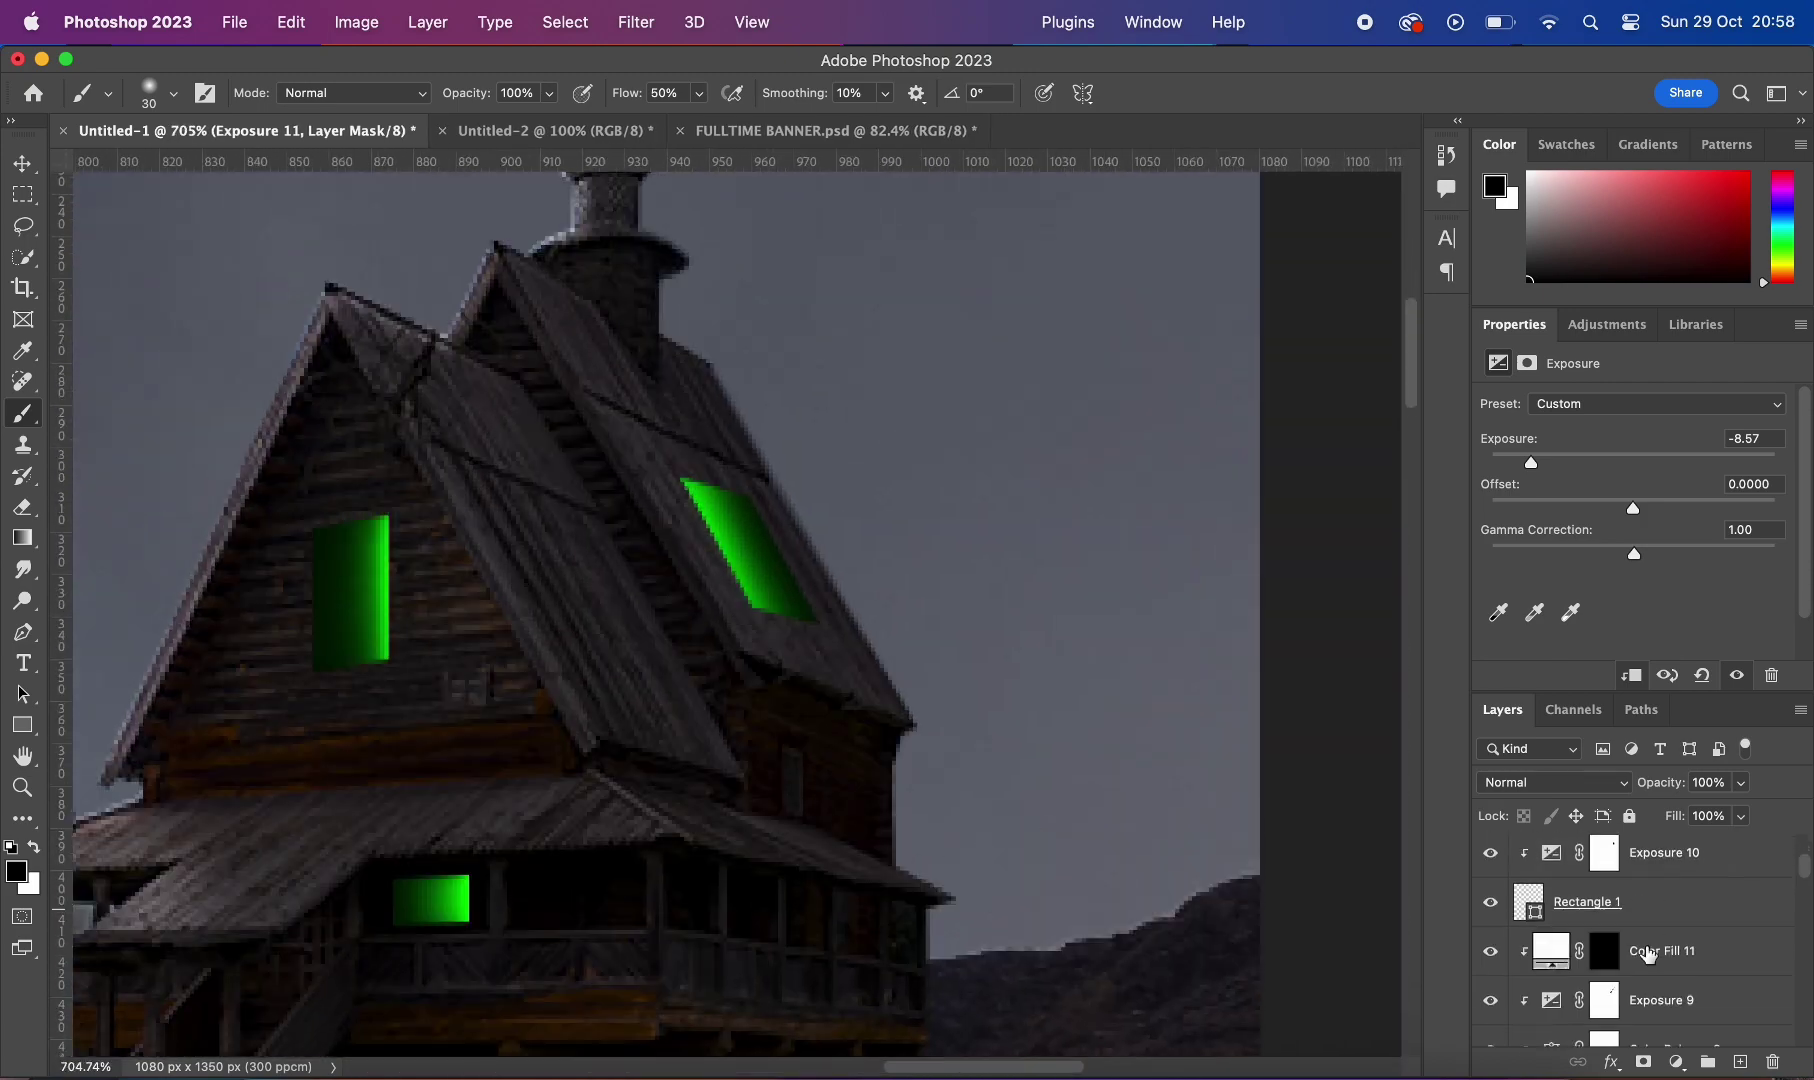
click(1585, 851)
Step: Draw a freeform light-beam shape spilling out from the roof window
key(u)
key(ctrl+shift+alt+n)
scroll(857, 547, up, 1)
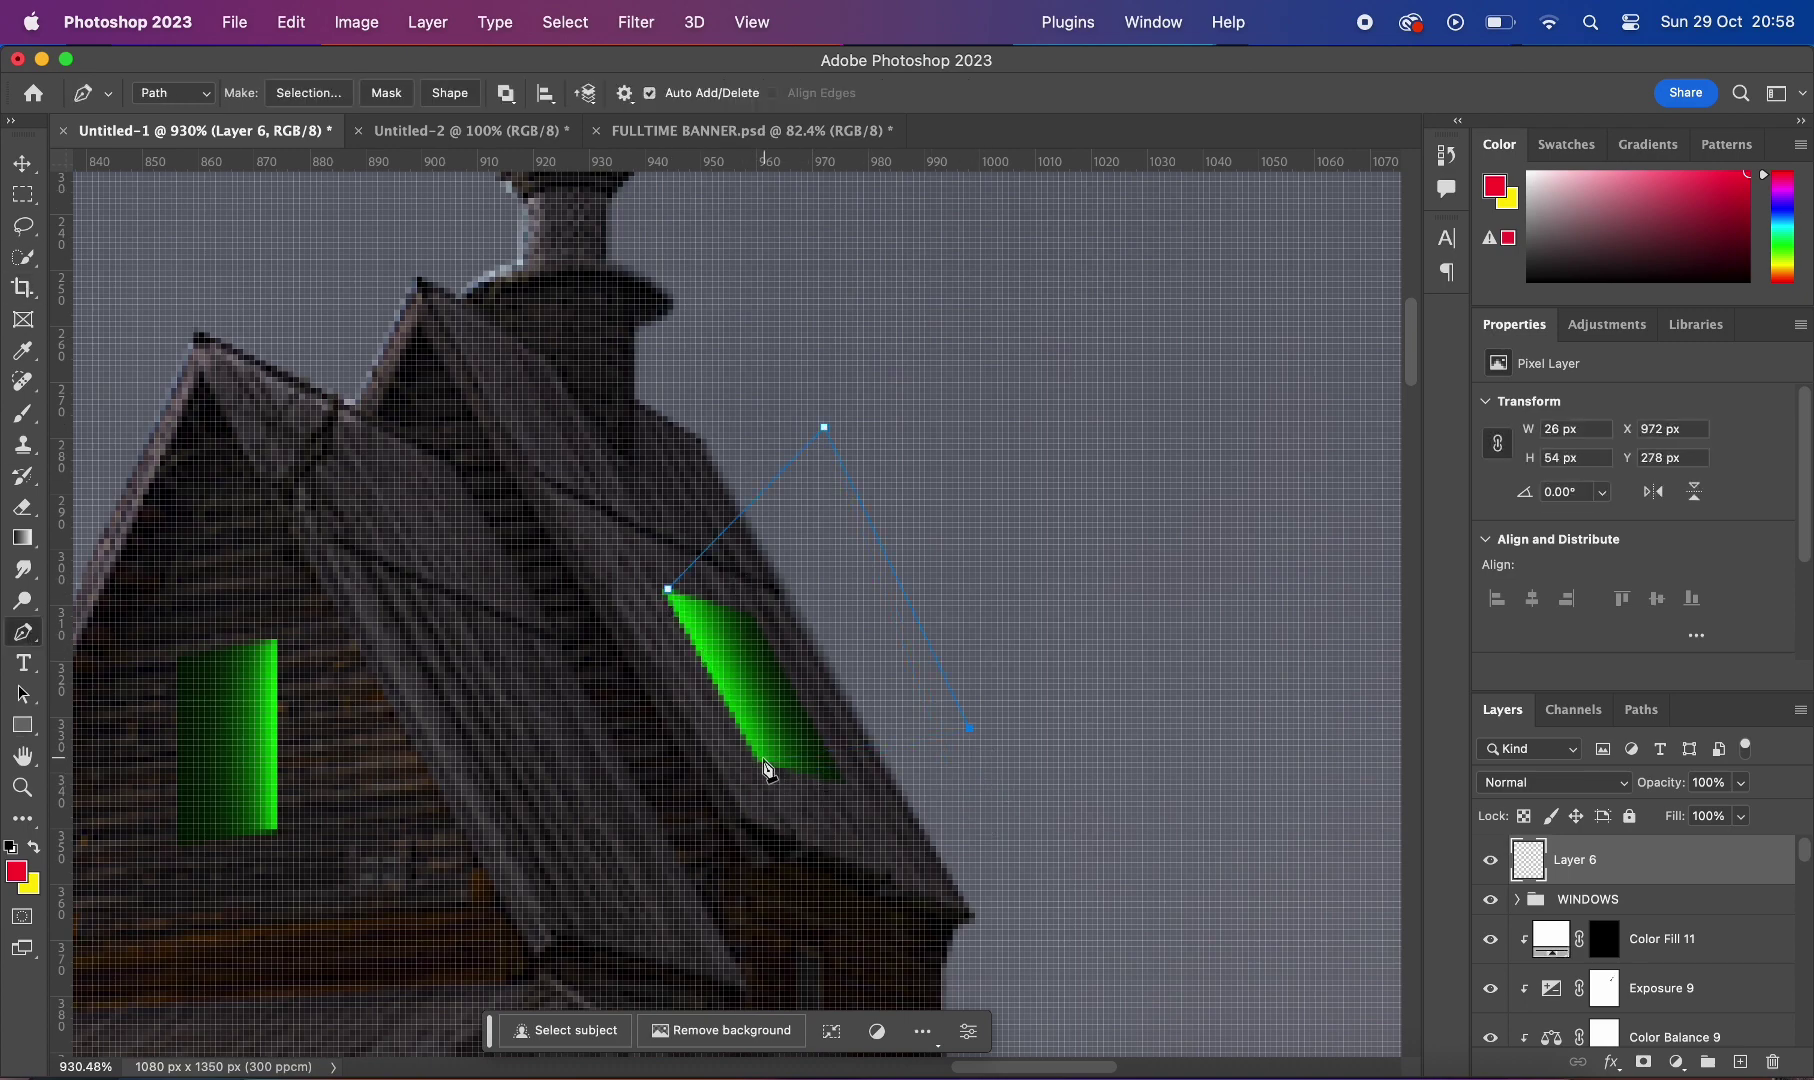
click(668, 591)
scroll(670, 595, down, 1)
Step: Fill the beam bright green, feather it to 4 px, and set opacity to 50%
click(358, 93)
click(470, 218)
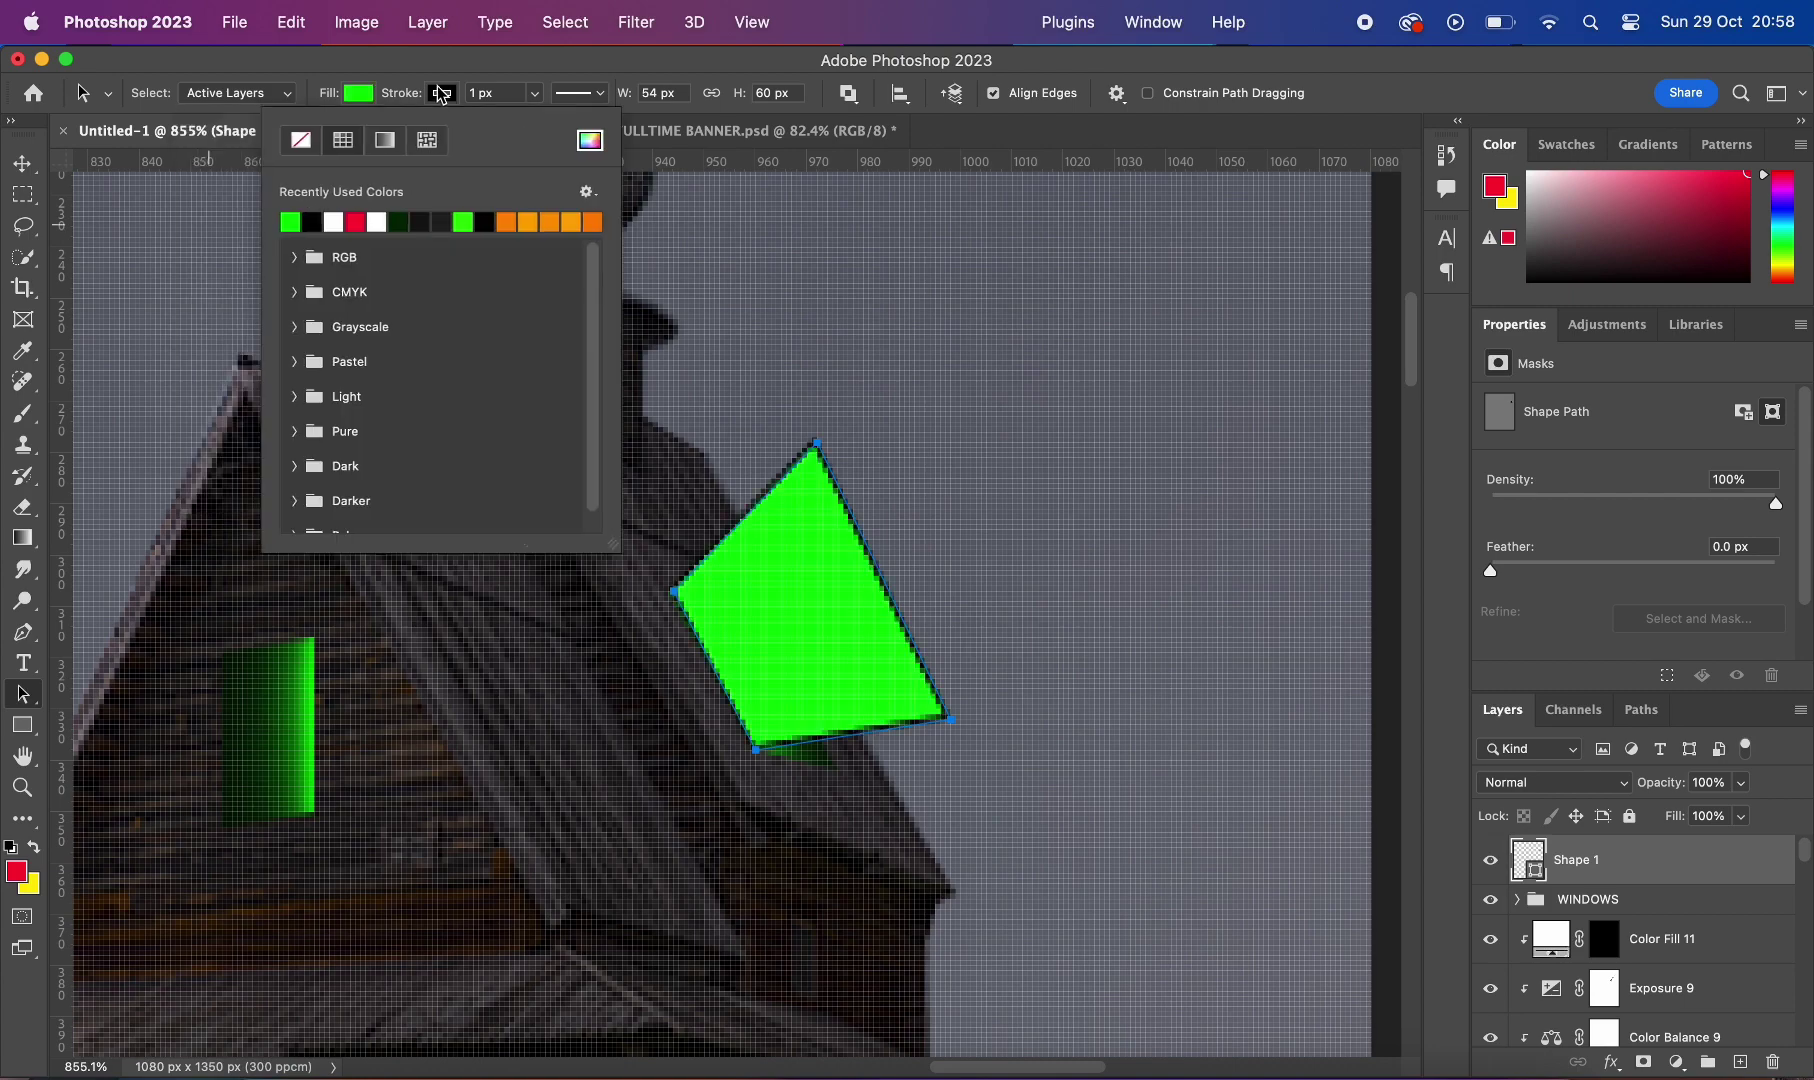
drag(1490, 571, 1555, 568)
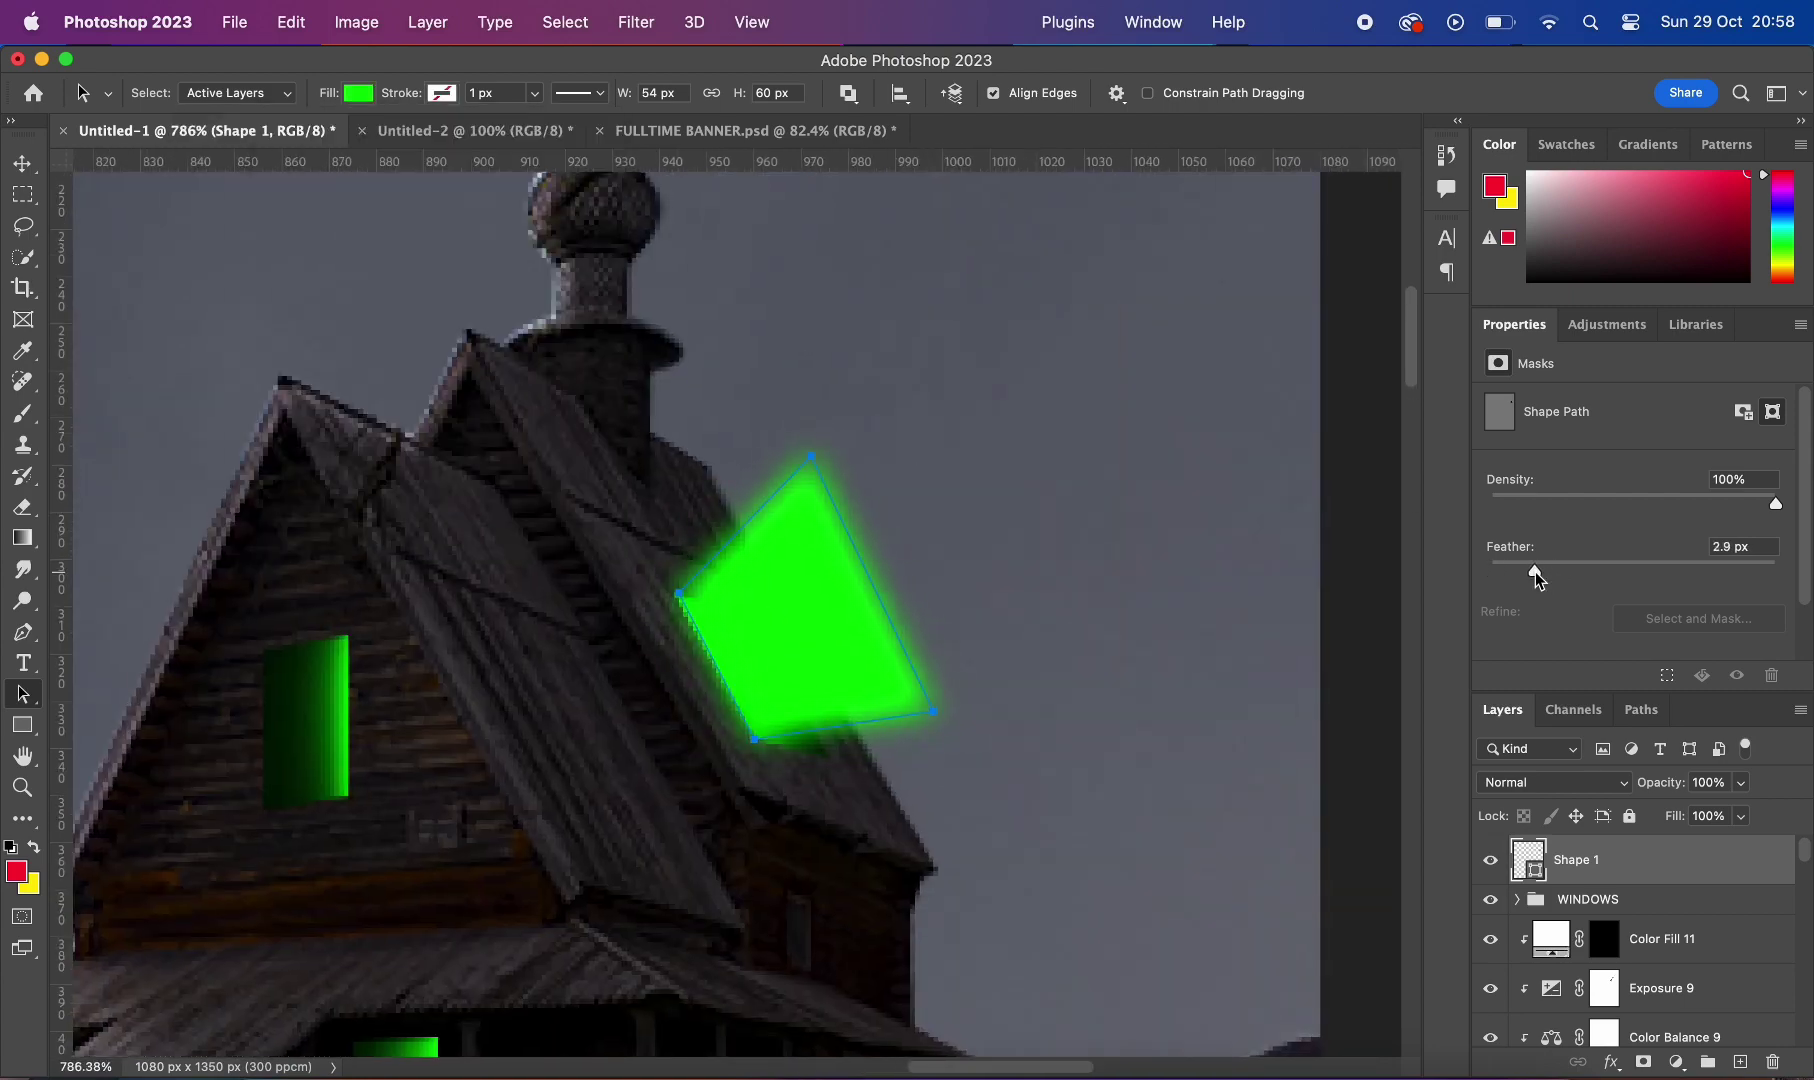
scroll(530, 406, up, 1)
text(82)
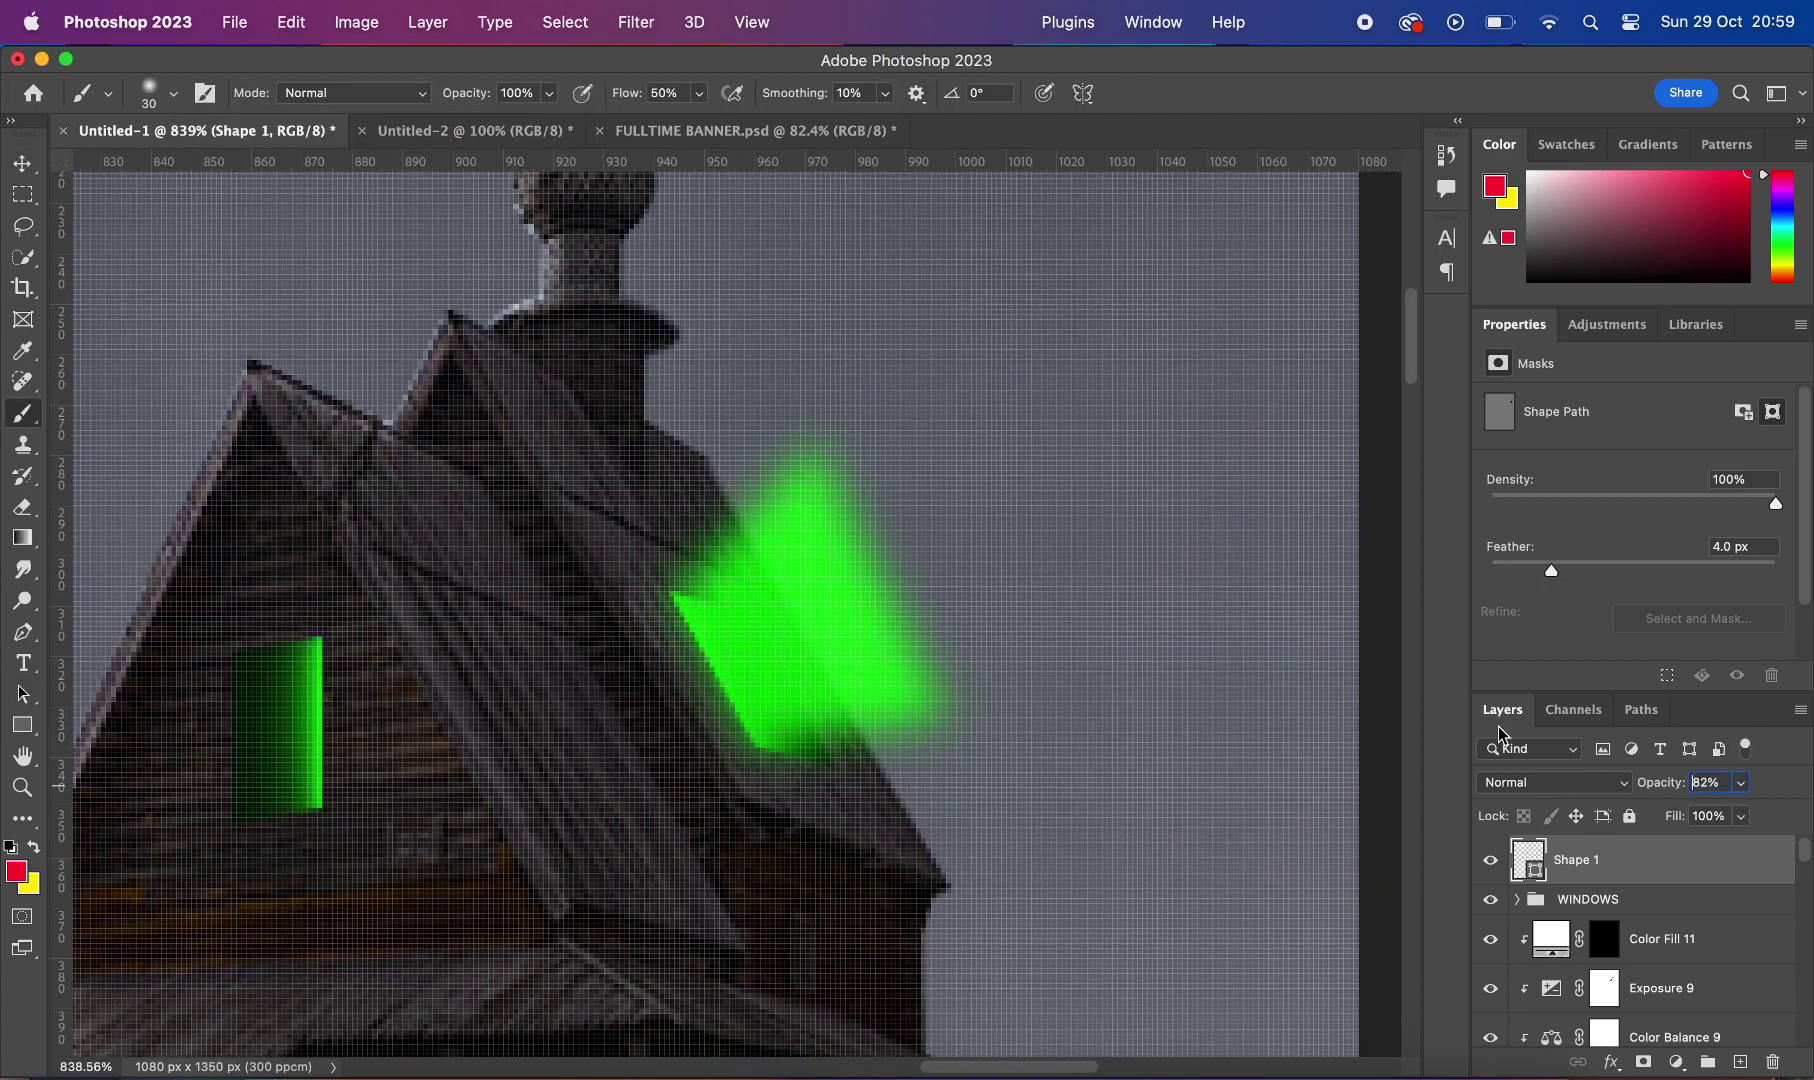
text(50)
key(Return)
Step: Rotate the green beam into place and switch to the Brush for its mask
key(ctrl+t)
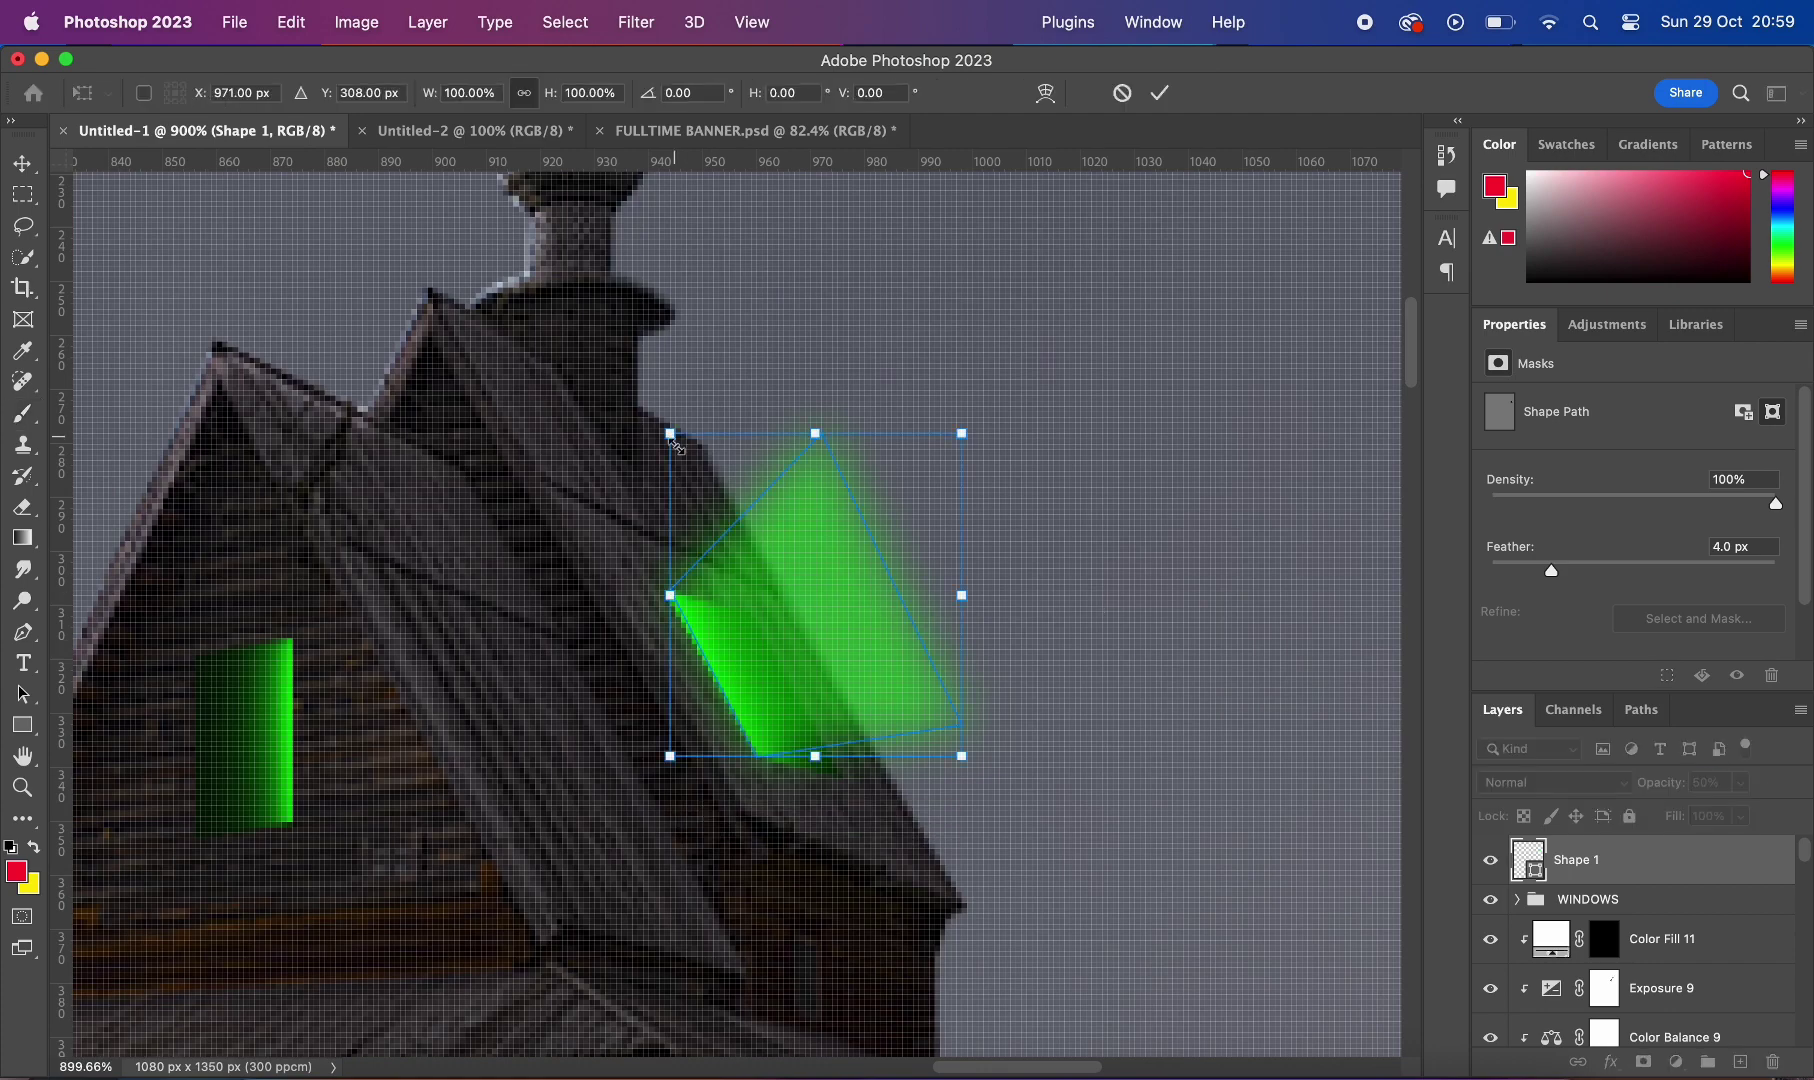
key(Return)
key(b)
scroll(1012, 628, down, 1)
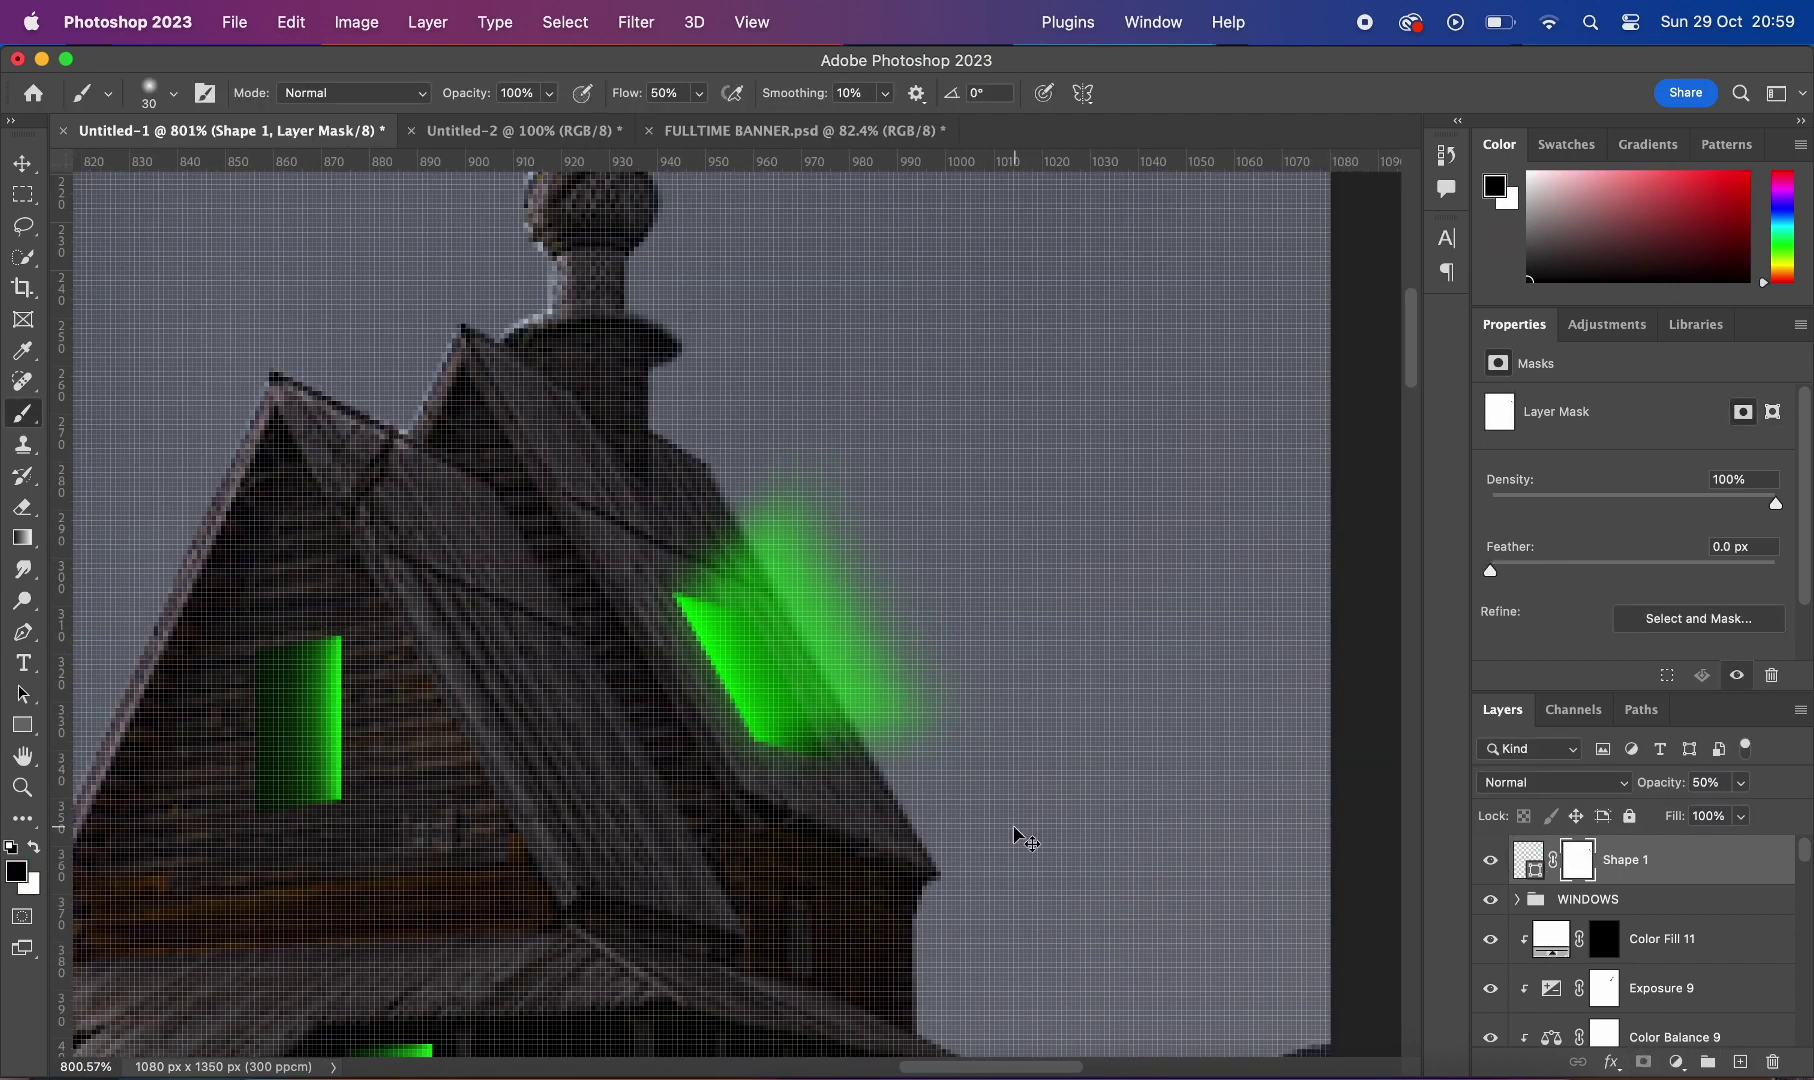
scroll(1020, 838, down, 5)
scroll(1020, 838, right, 2)
Step: Set the brush to 10% flow, enlarge it, and begin transforming the beam again
key(shift+1)
key(bracketright)
scroll(1045, 599, down, 5)
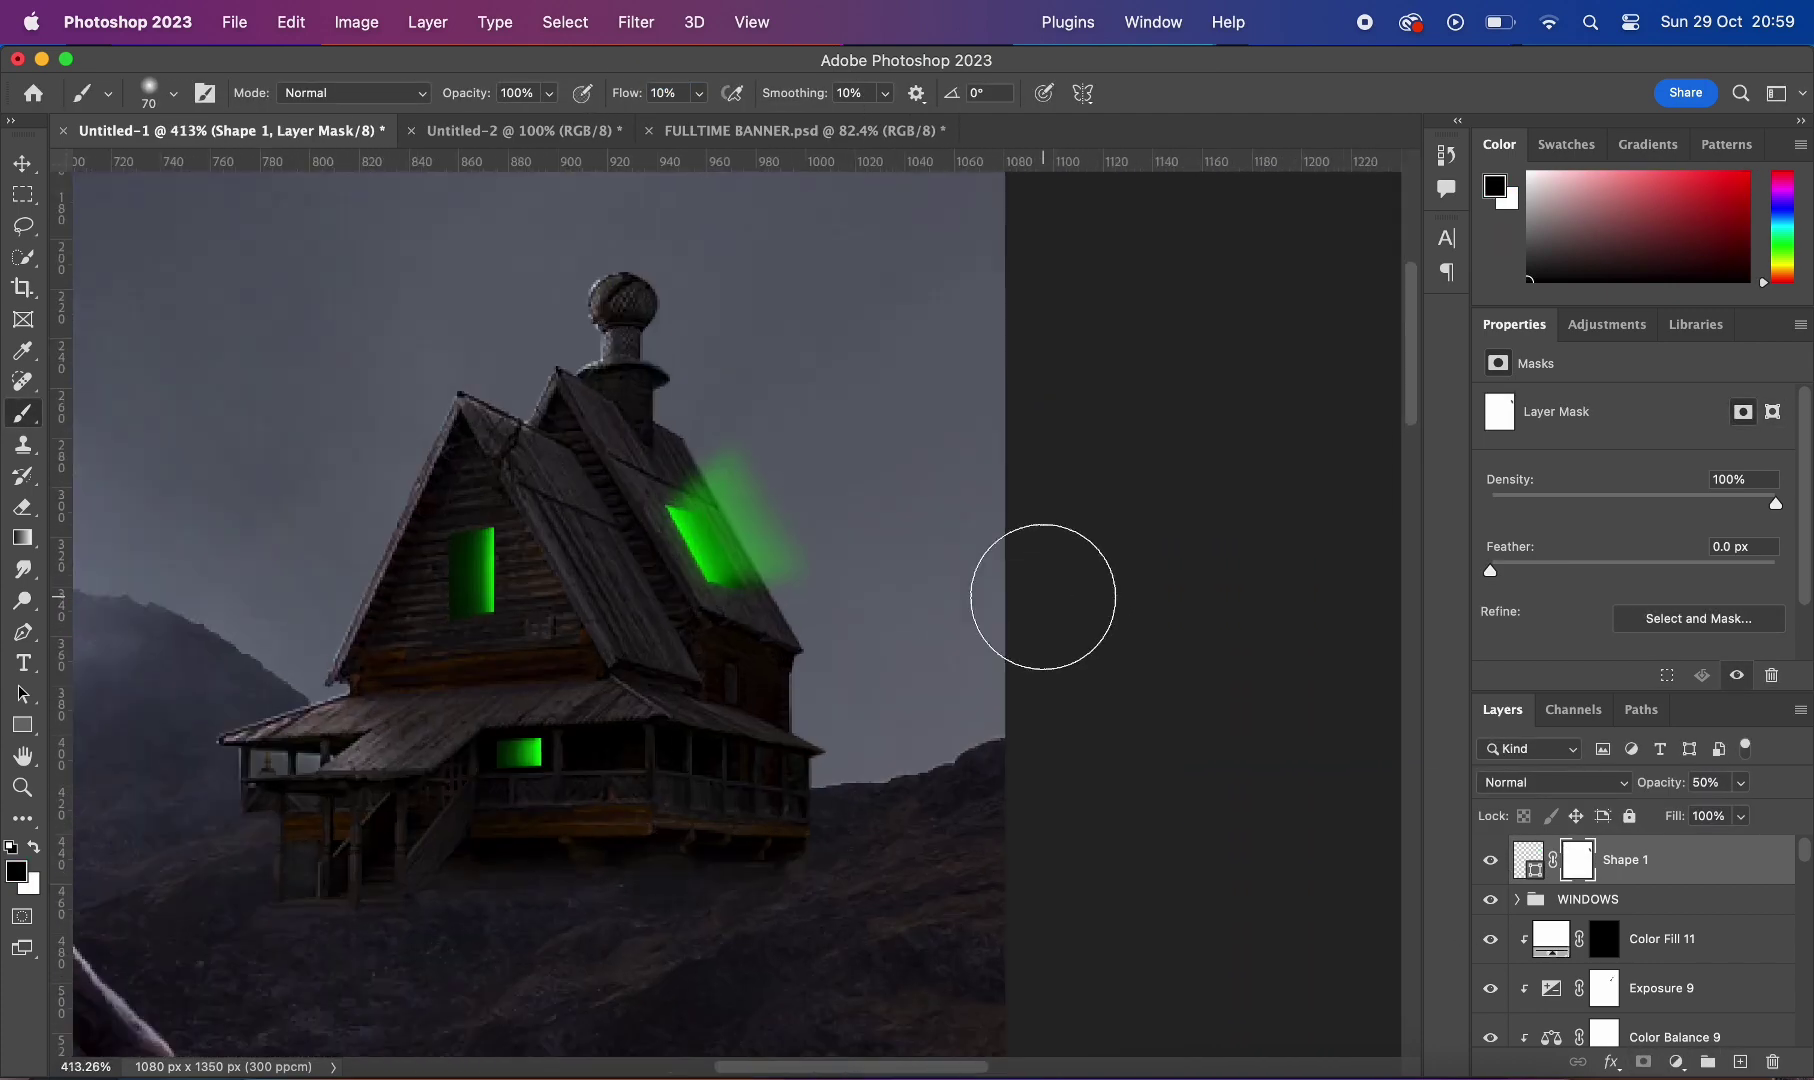
scroll(721, 425, up, 3)
scroll(1016, 749, down, 3)
scroll(857, 460, up, 5)
key(ctrl+t)
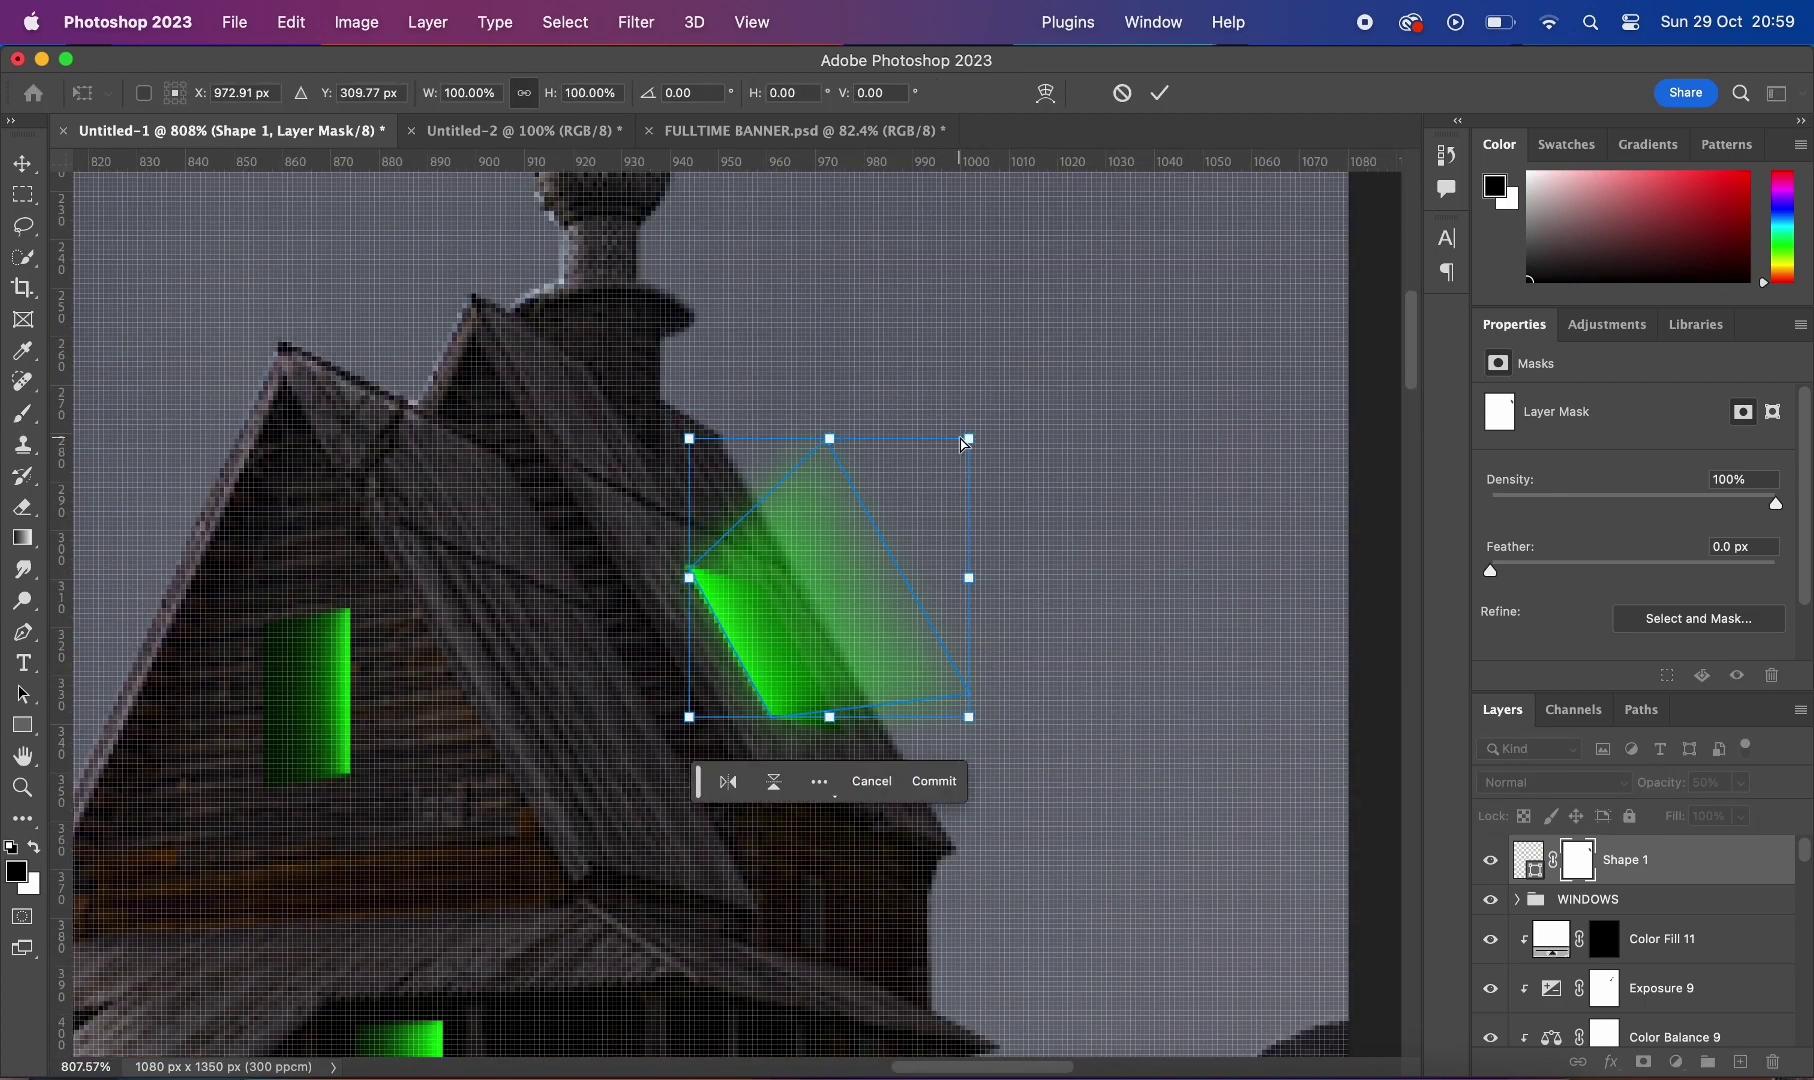
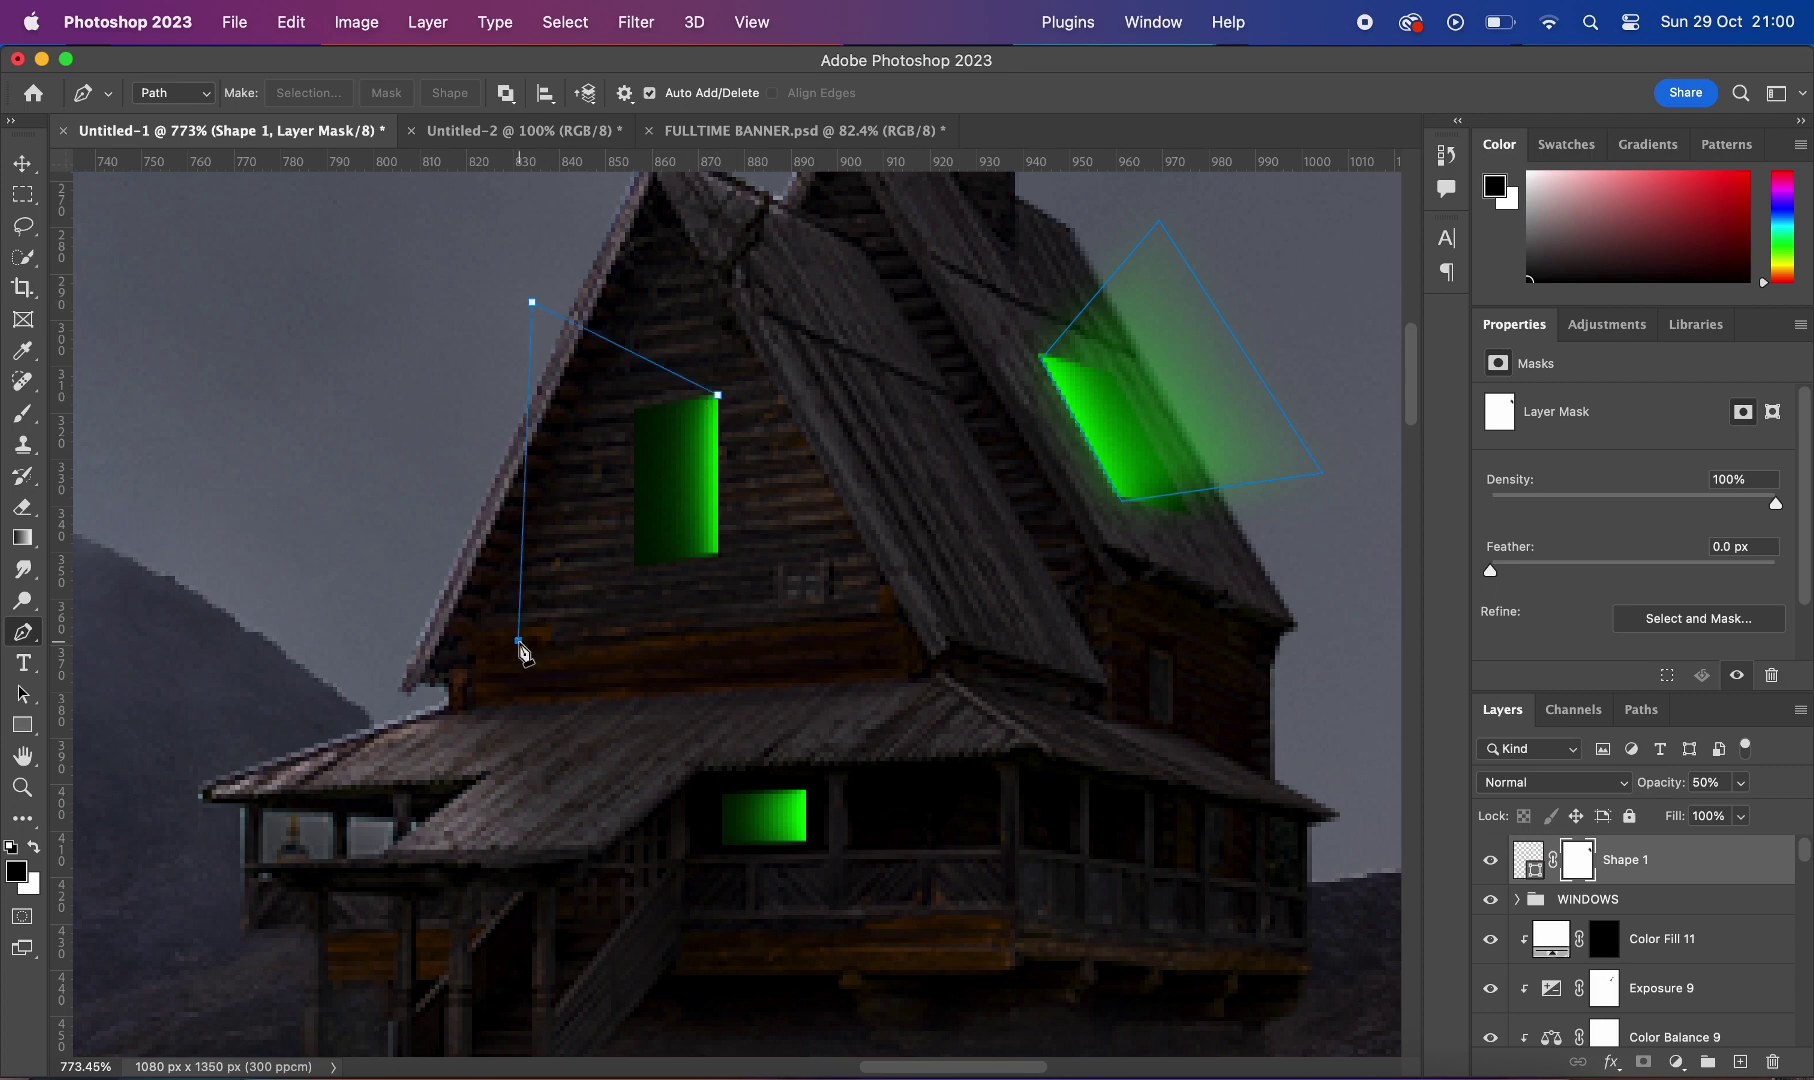
Step: Close the feathered 50% green glow shape around the house's upper window
click(719, 556)
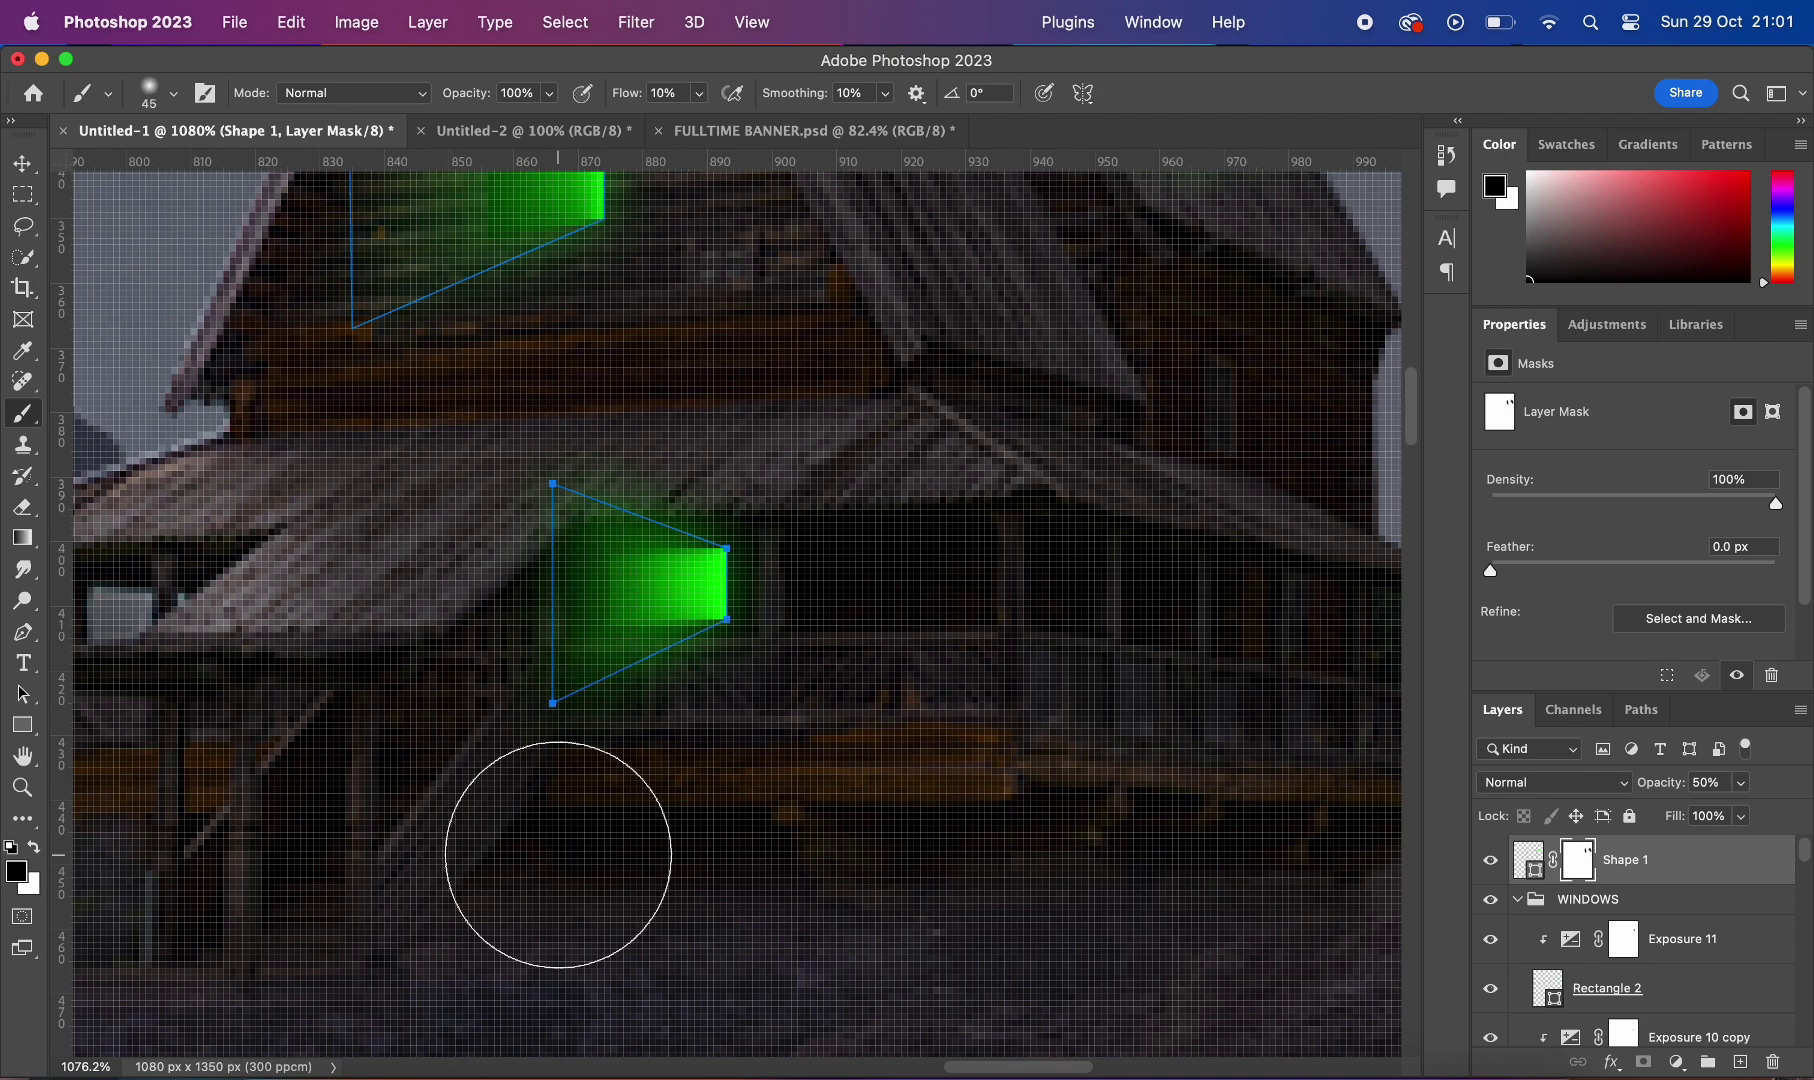
scroll(558, 855, down, 10)
scroll(539, 972, down, 5)
scroll(539, 972, up, 10)
scroll(620, 749, up, 5)
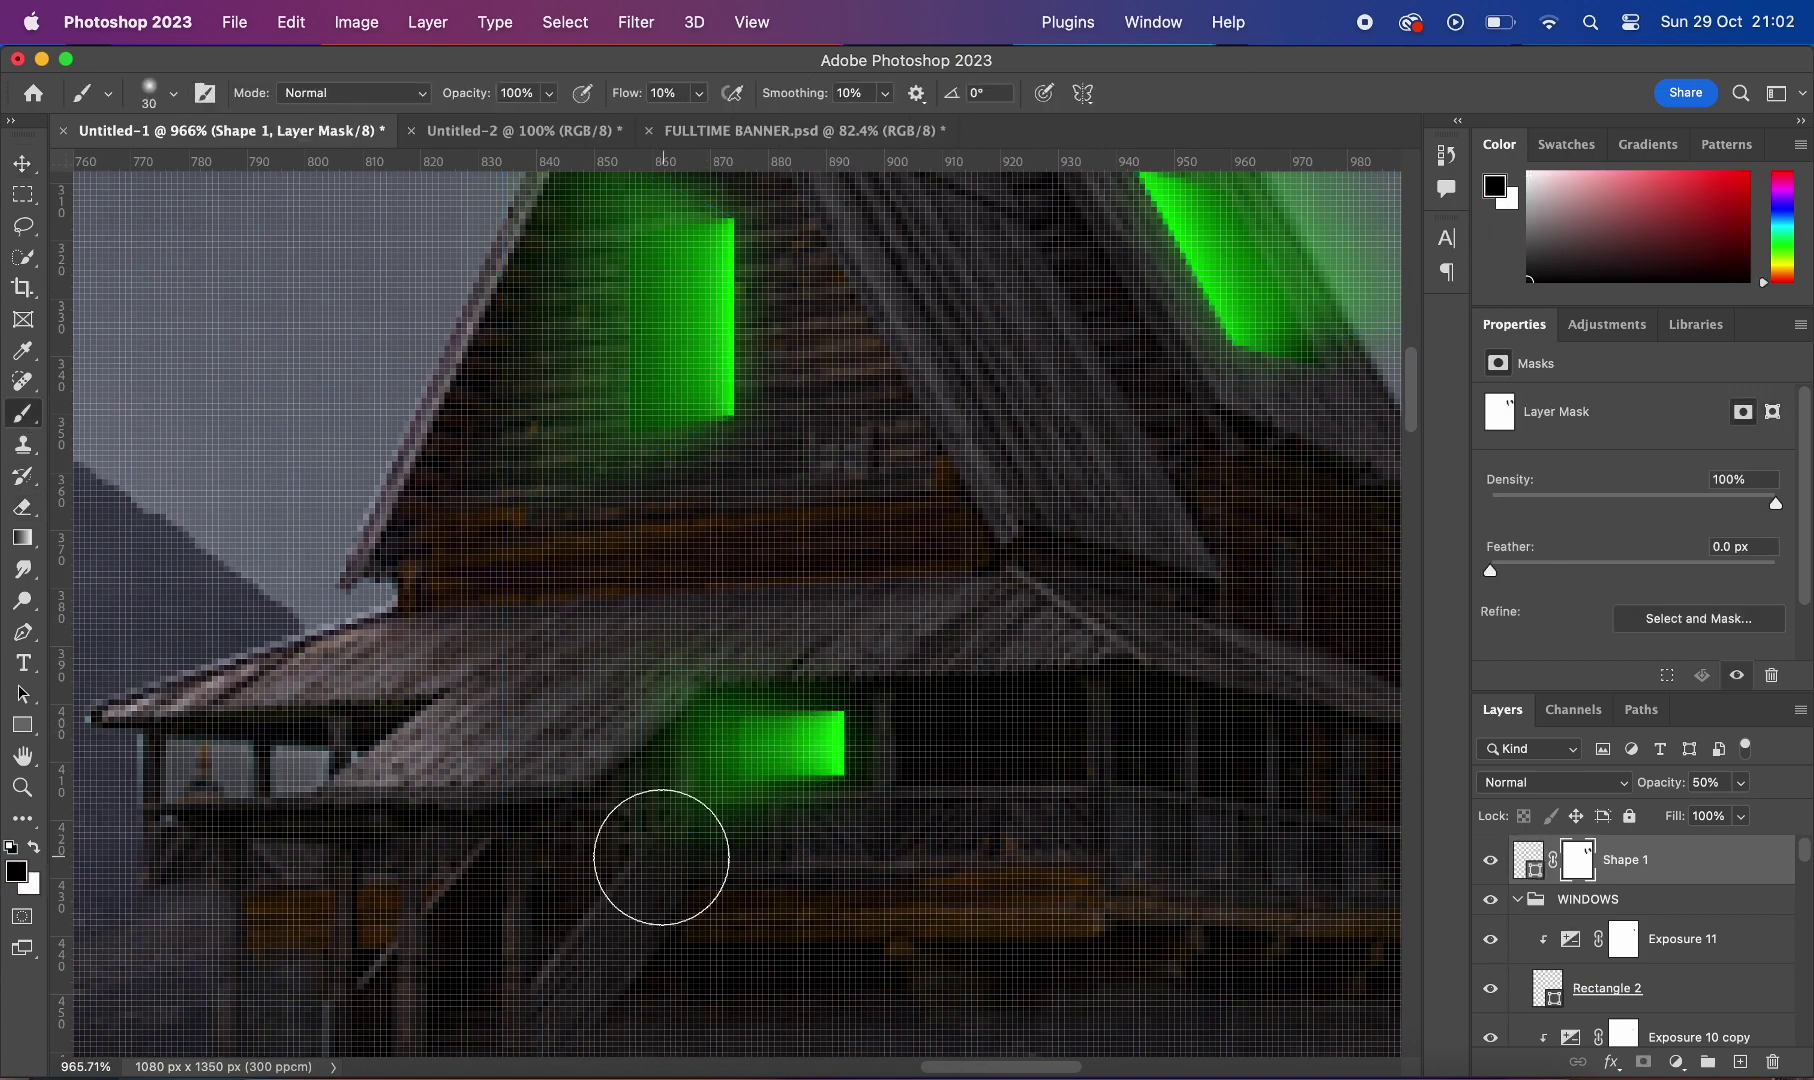
scroll(709, 725, down, 10)
scroll(883, 790, up, 5)
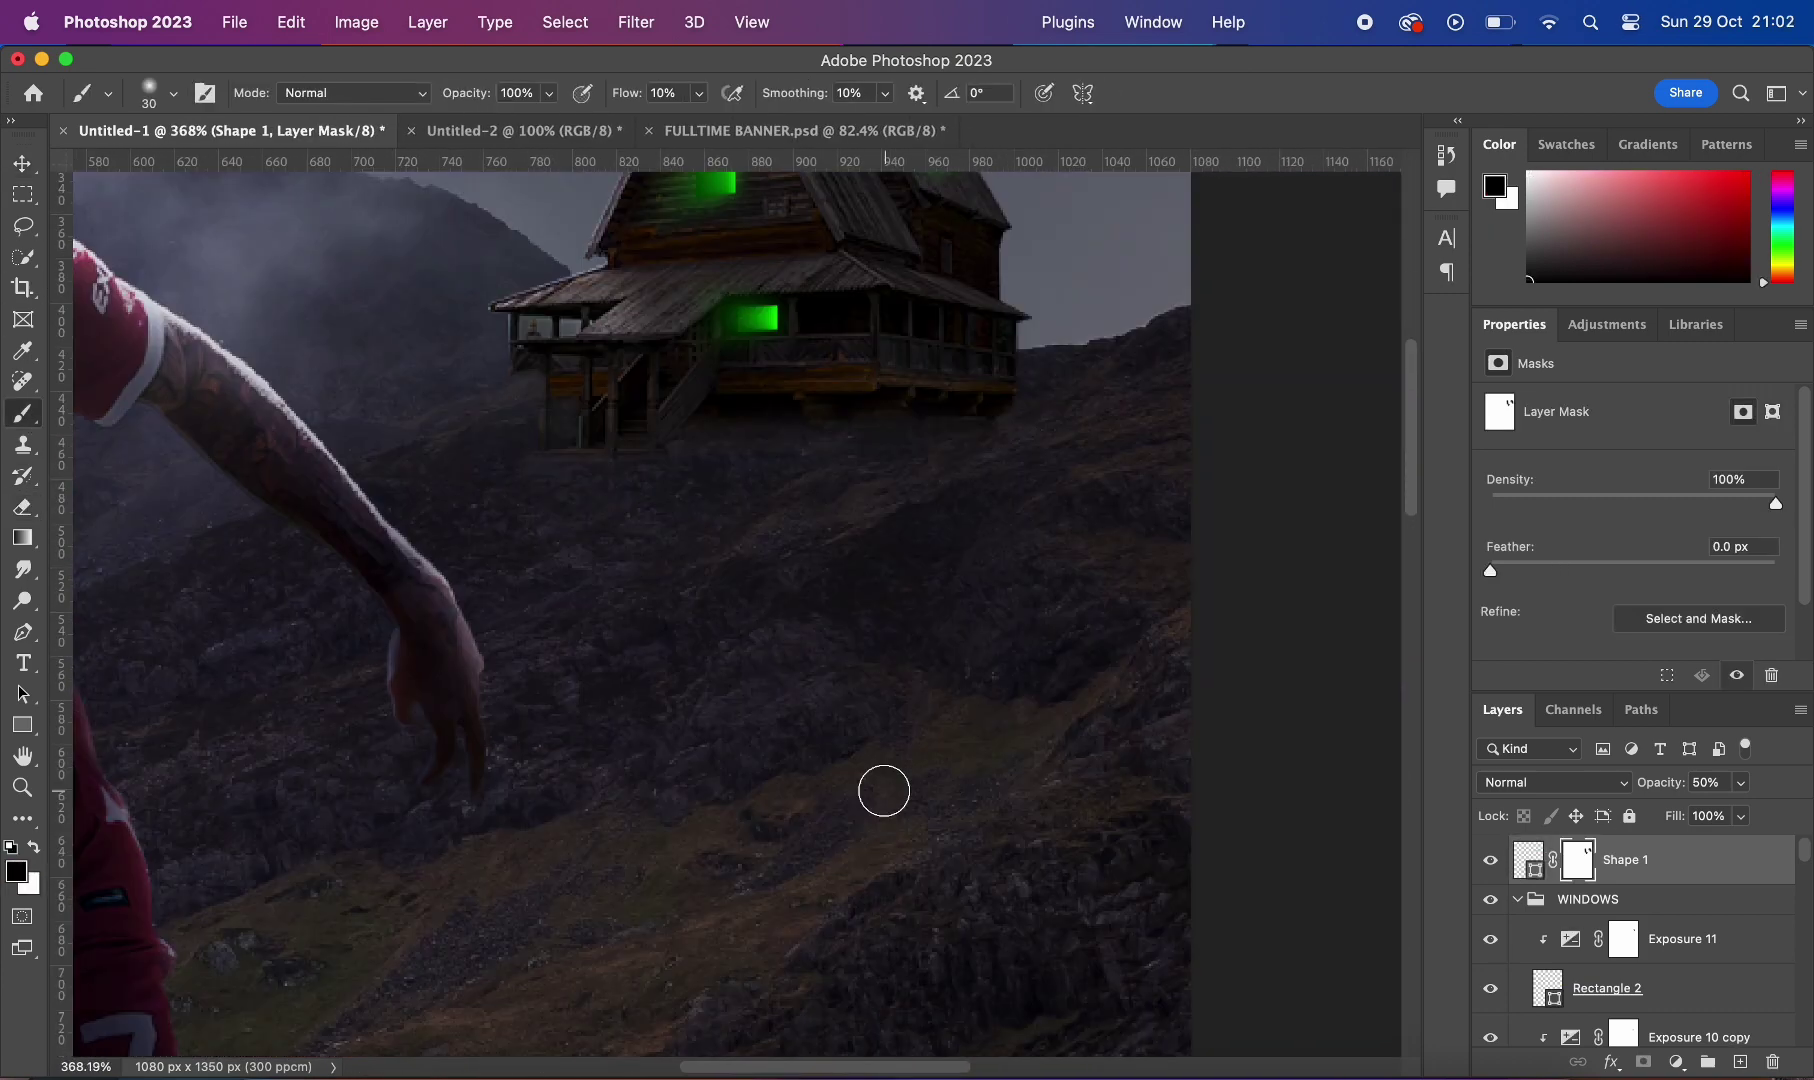
scroll(883, 790, up, 3)
click(1500, 905)
Step: Draw a bright green rectangle window on the house's right wall
key(u)
scroll(535, 668, up, 5)
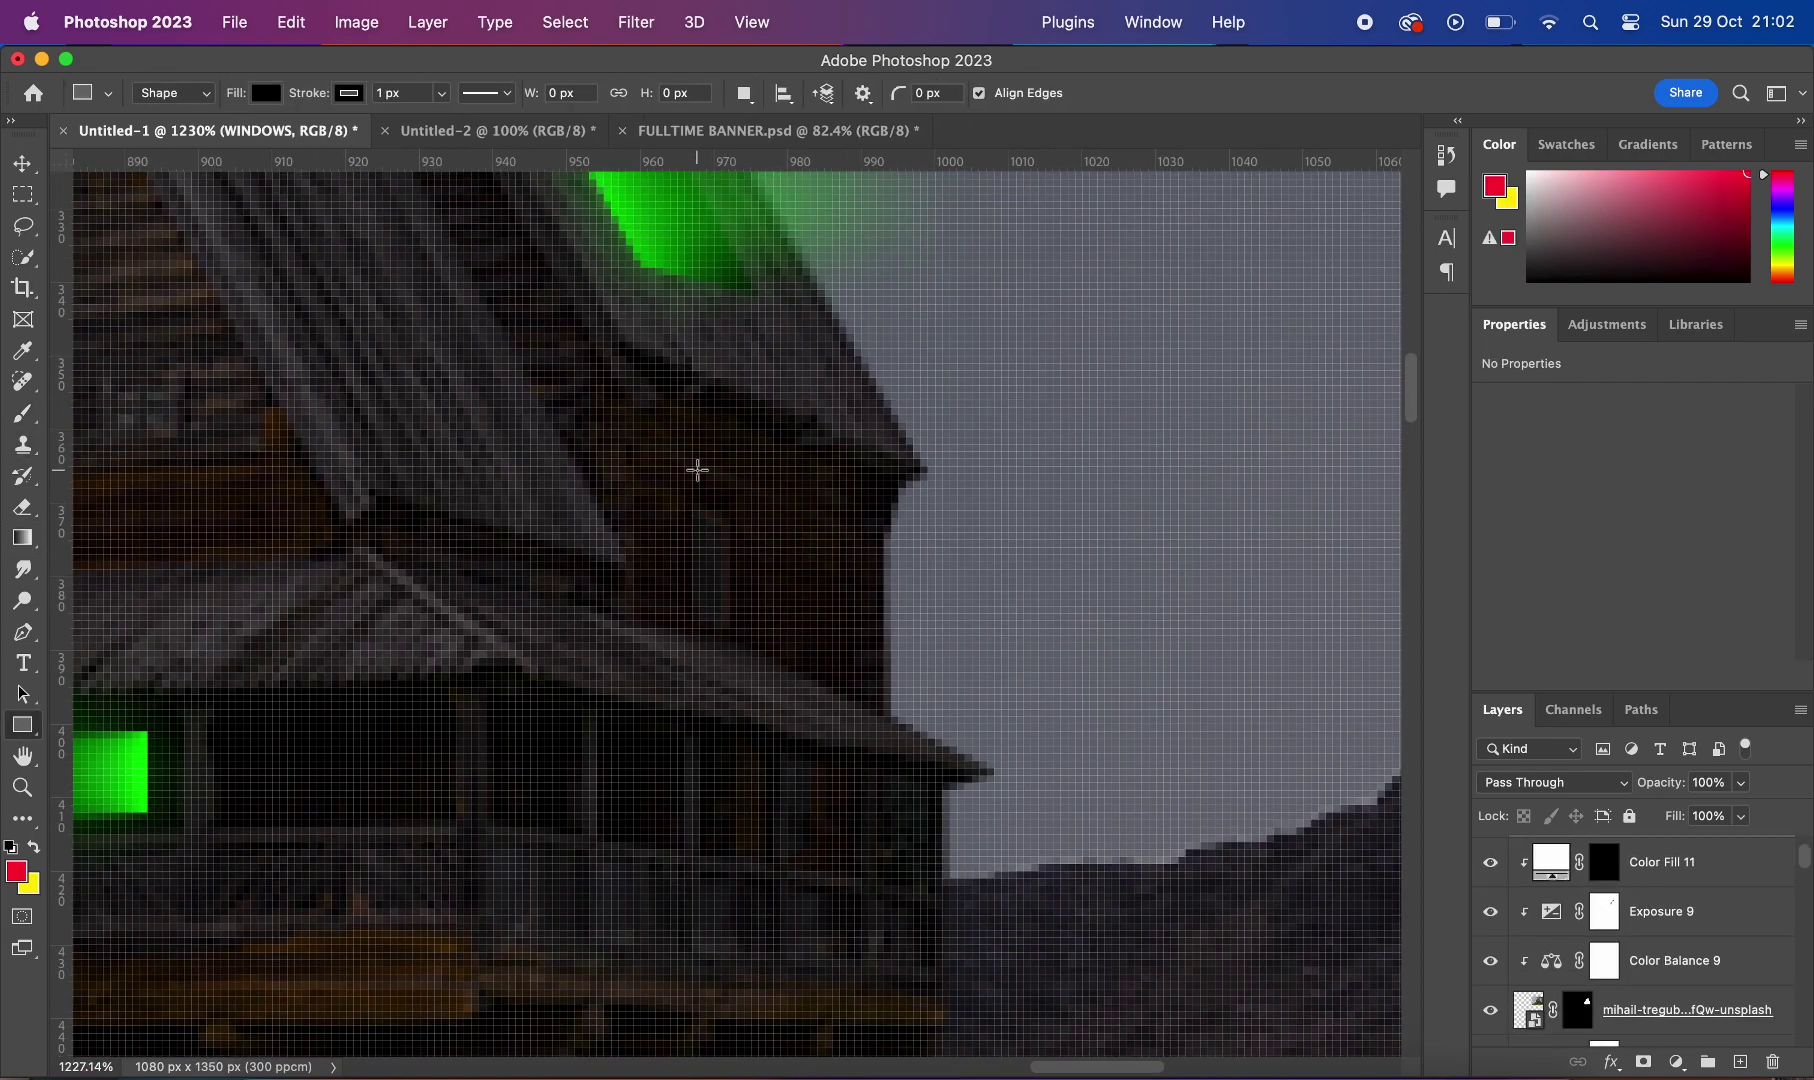
drag(668, 384, 793, 636)
click(280, 98)
click(241, 221)
key(v)
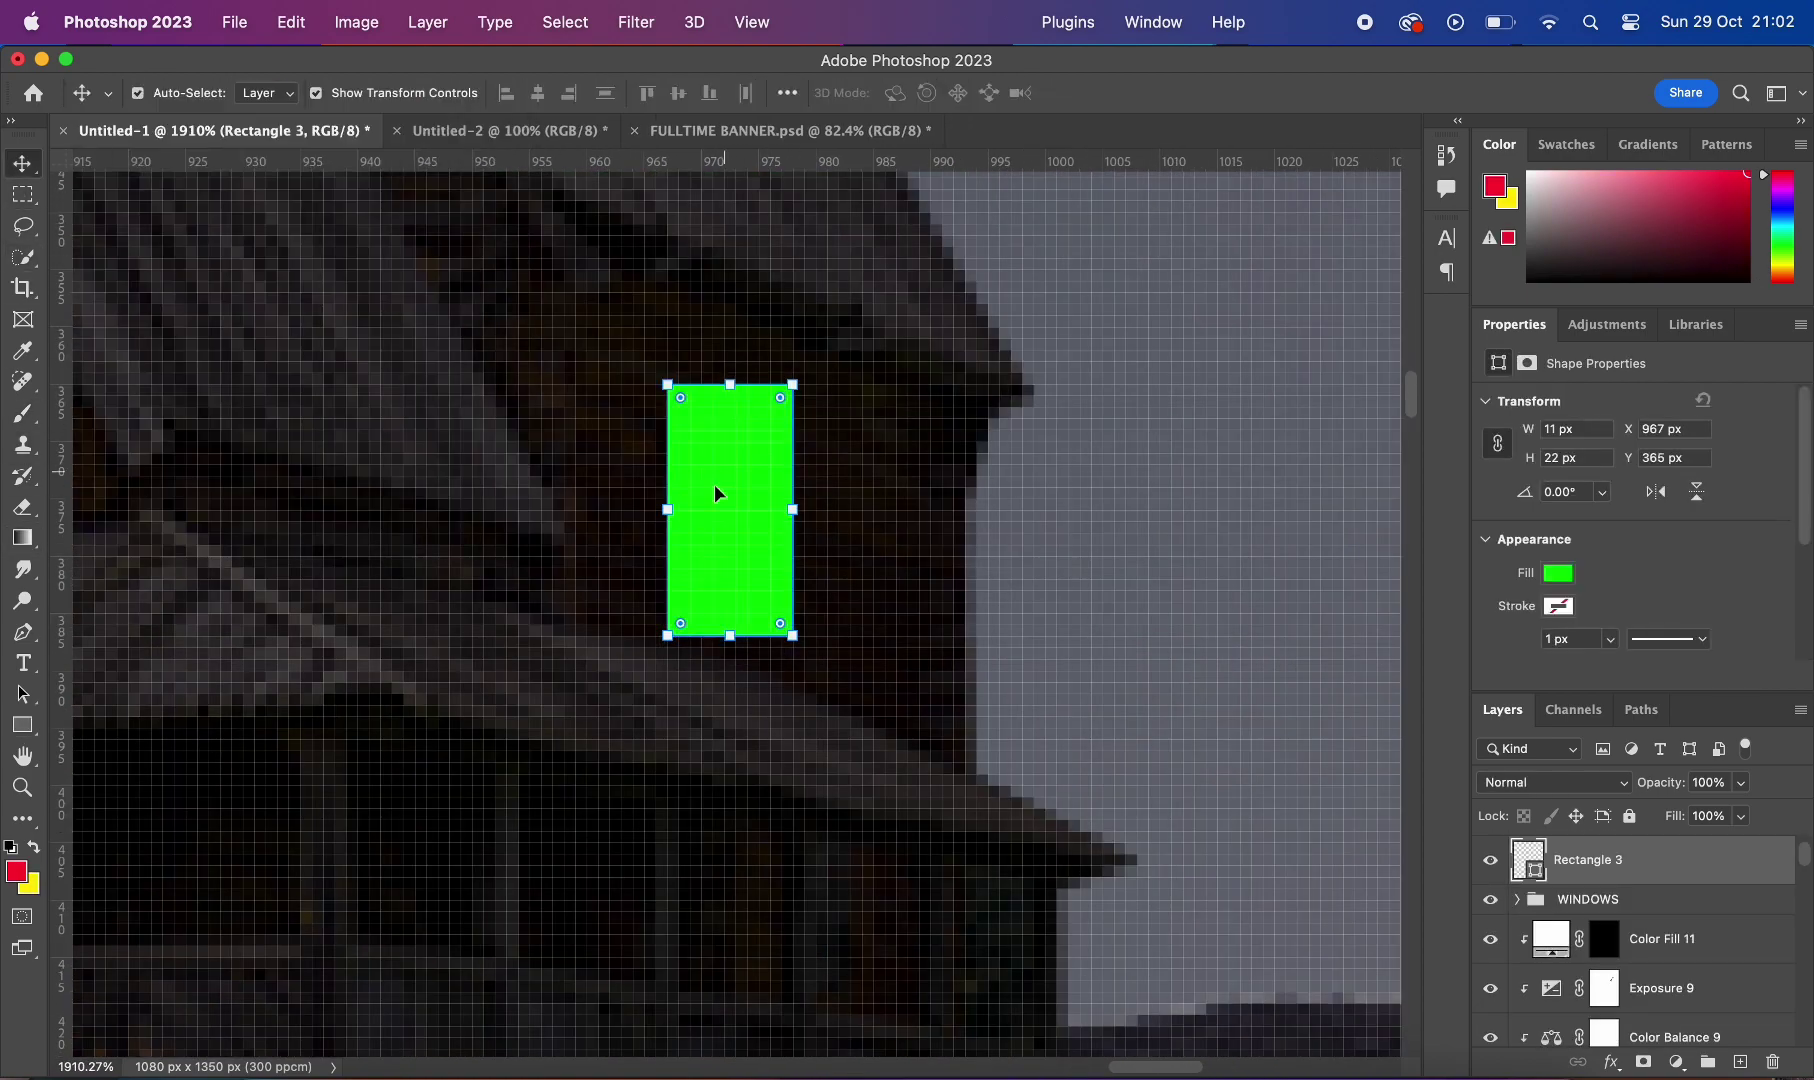
key(Return)
Step: Add an Exposure adjustment layer above the new green window
scroll(1062, 587, down, 5)
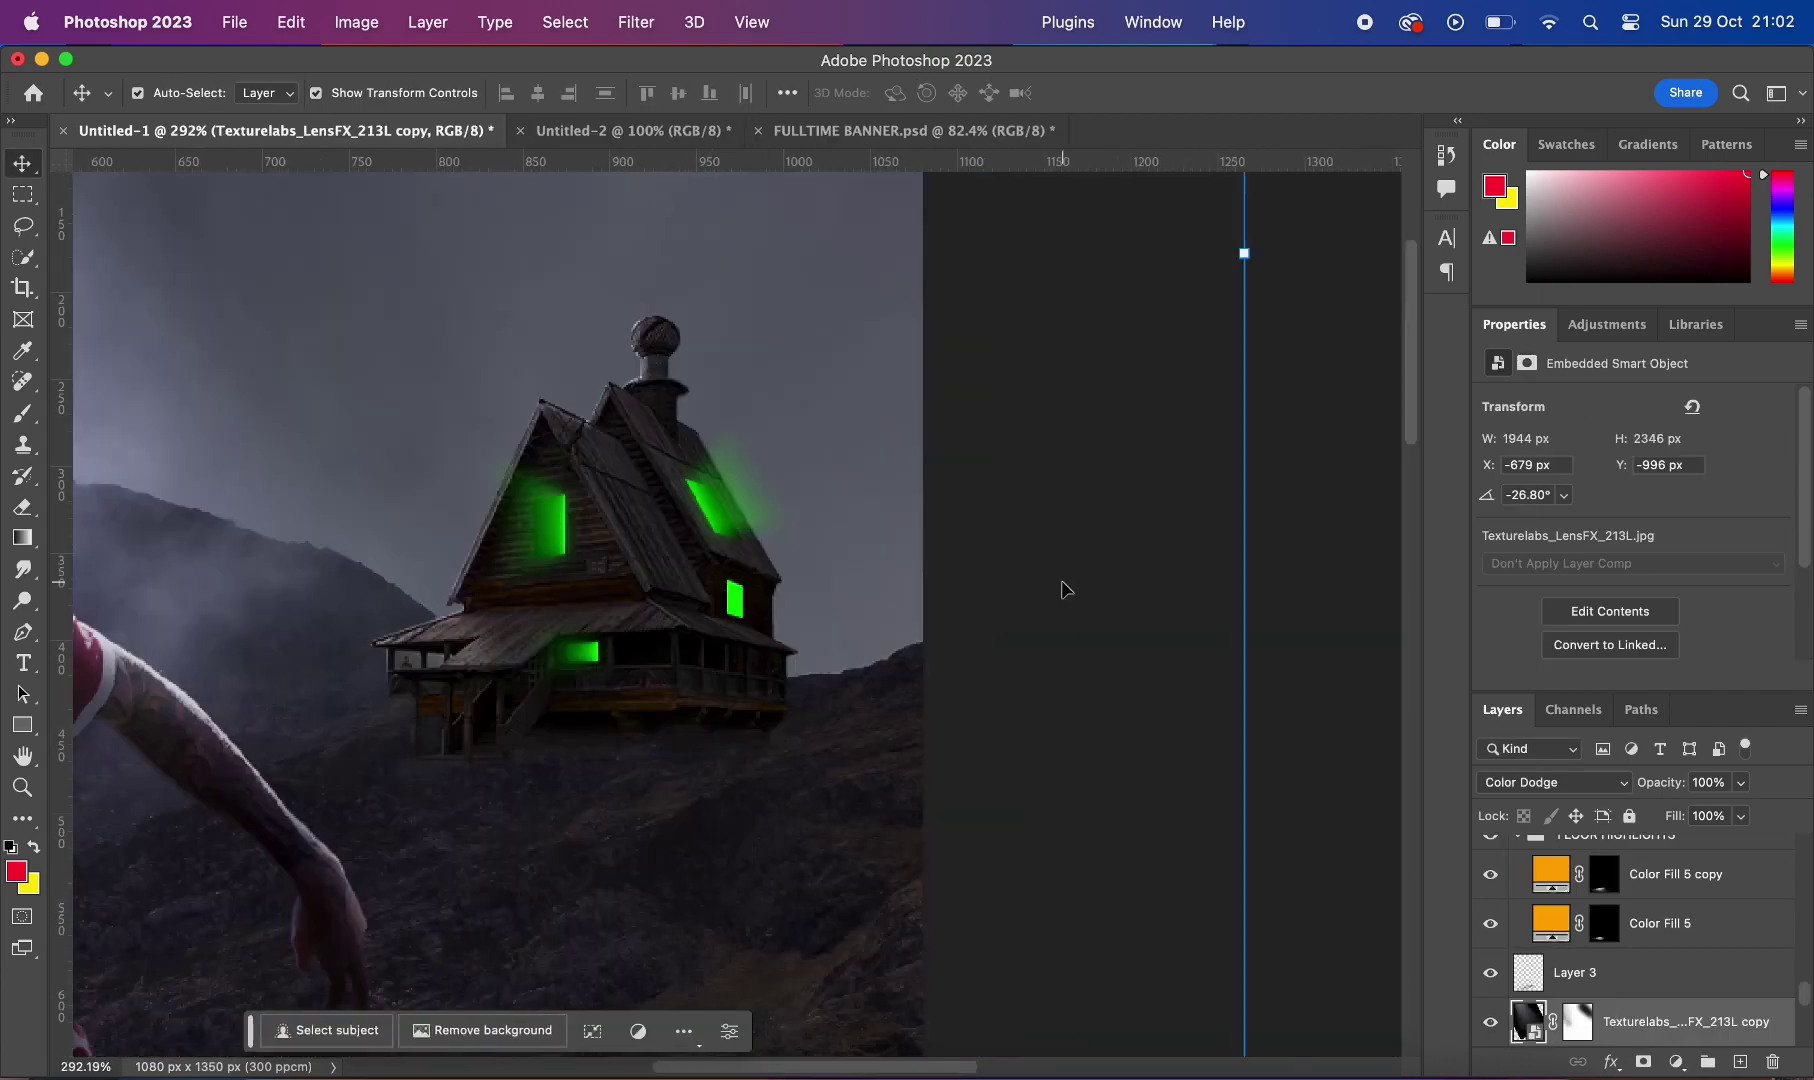
scroll(1062, 587, up, 5)
click(1676, 1062)
click(1685, 870)
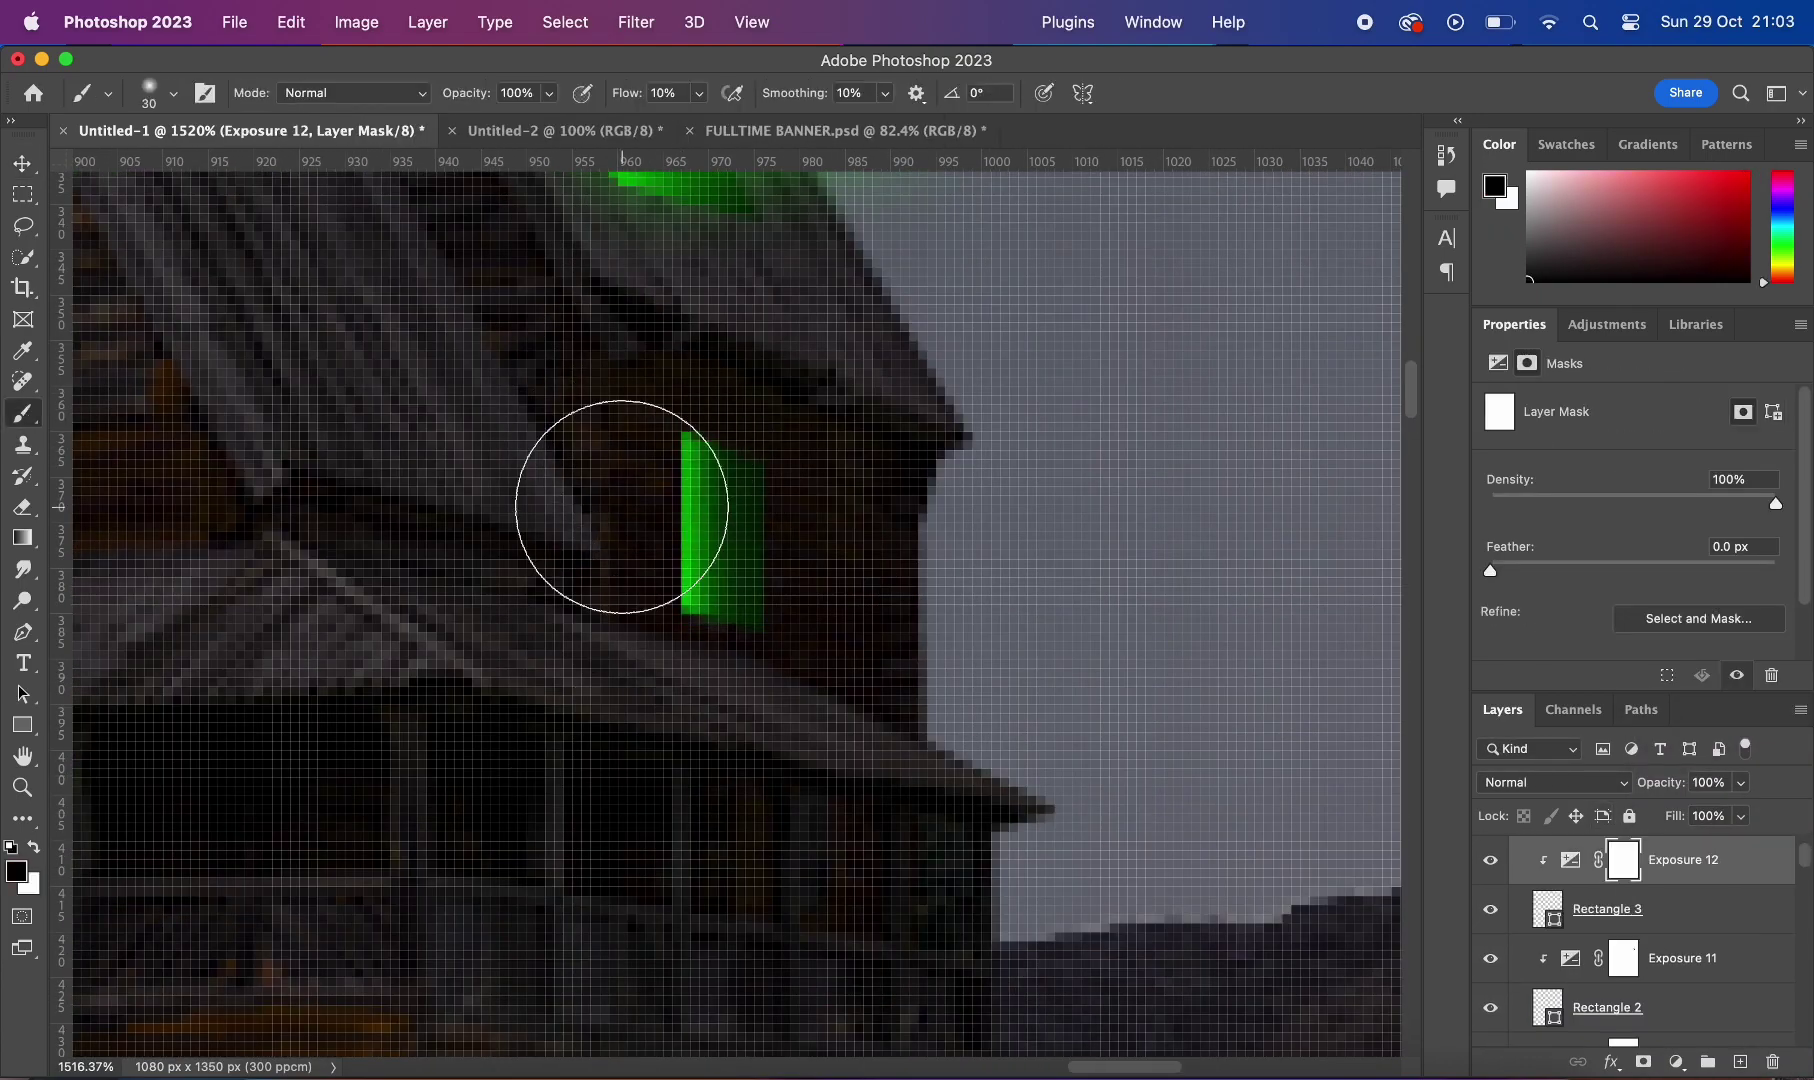
scroll(621, 506, down, 3)
scroll(733, 623, down, 3)
scroll(940, 502, down, 5)
scroll(1000, 550, up, 10)
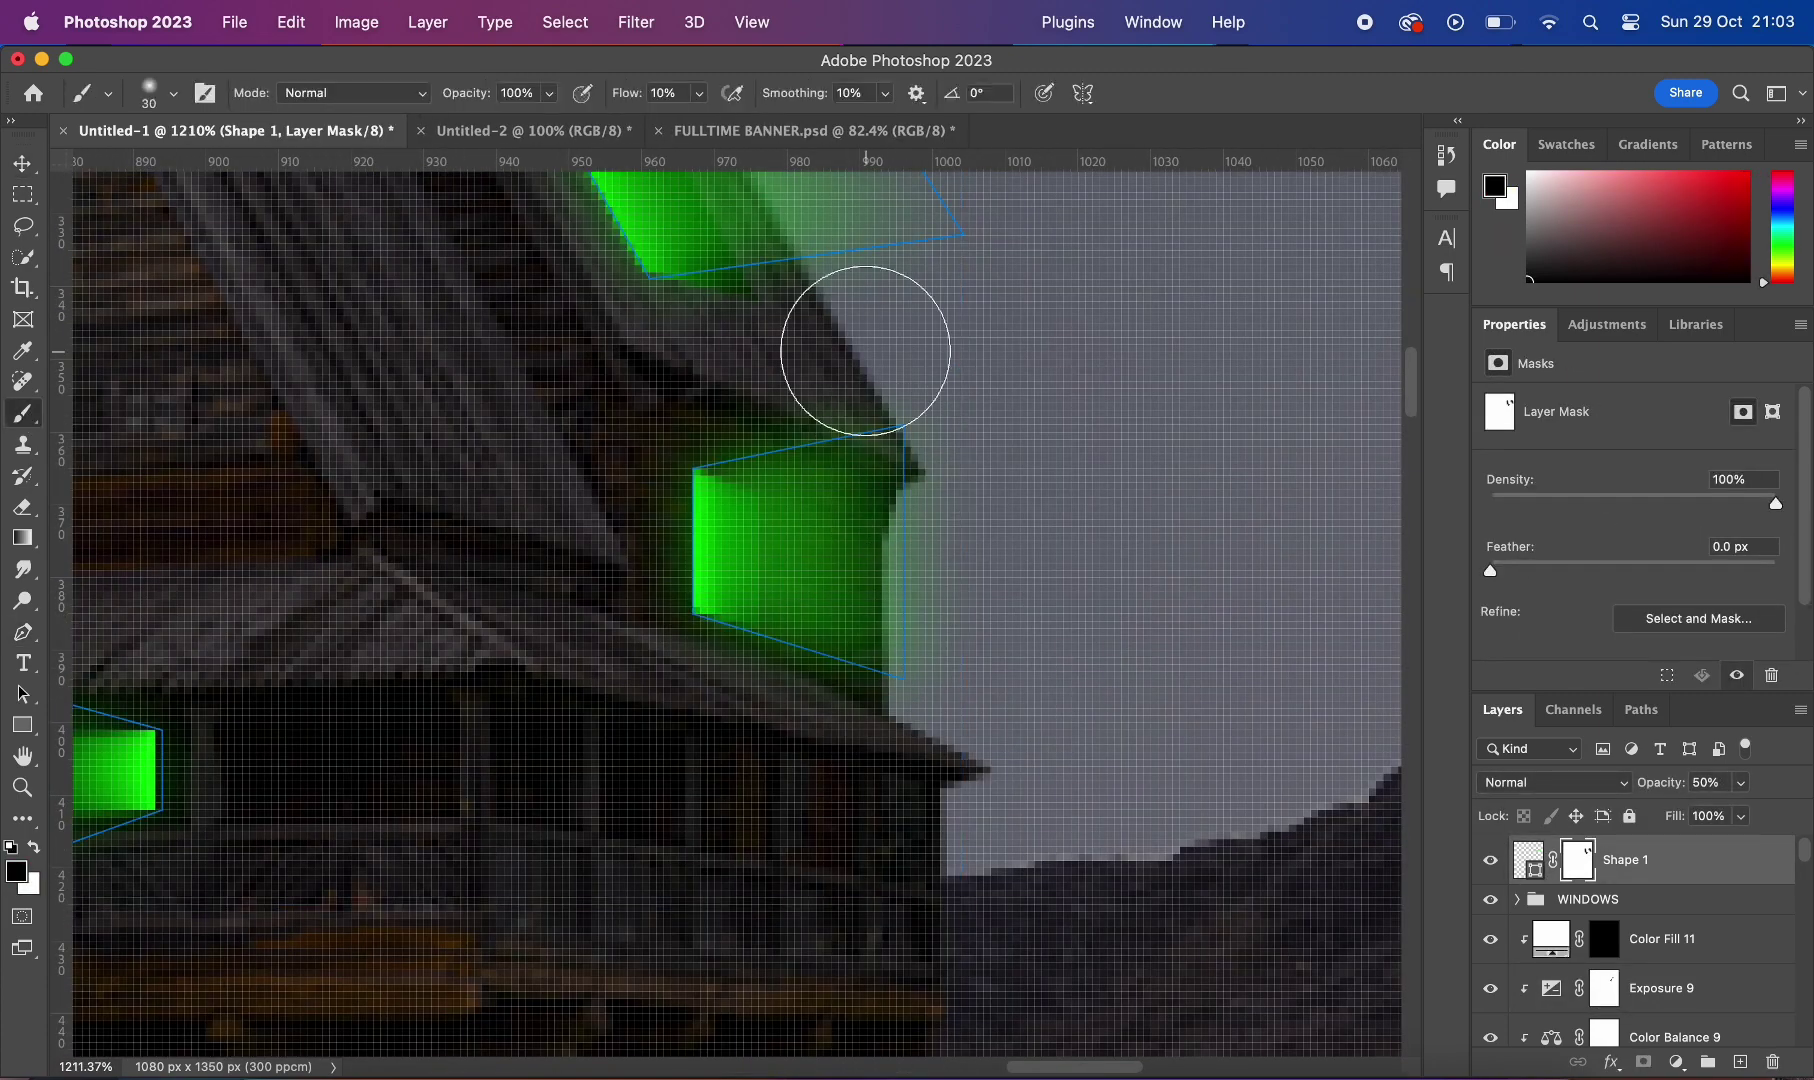
scroll(865, 350, down, 5)
scroll(931, 494, down, 3)
scroll(931, 494, up, 5)
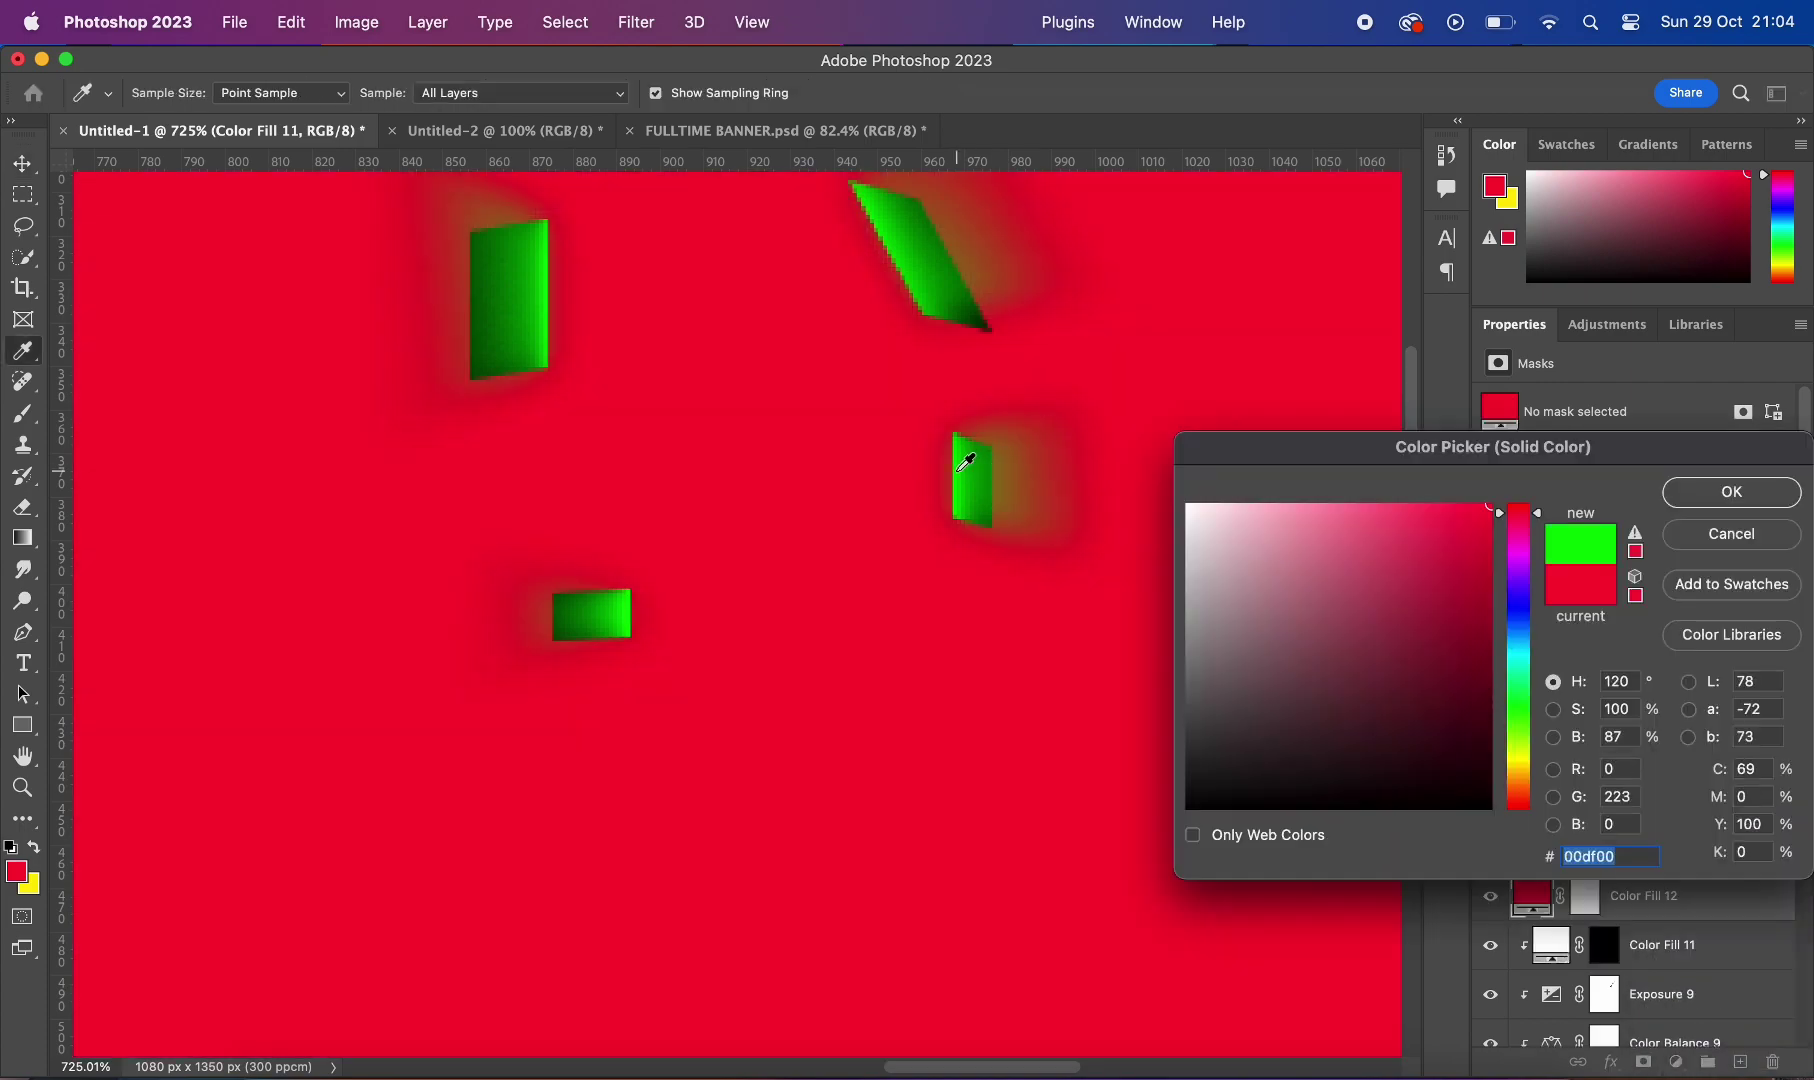
Step: Set green Color Fill 12 to Soft Light and invert its mask to hide it
key(Return)
key(v)
click(1553, 782)
click(1520, 1012)
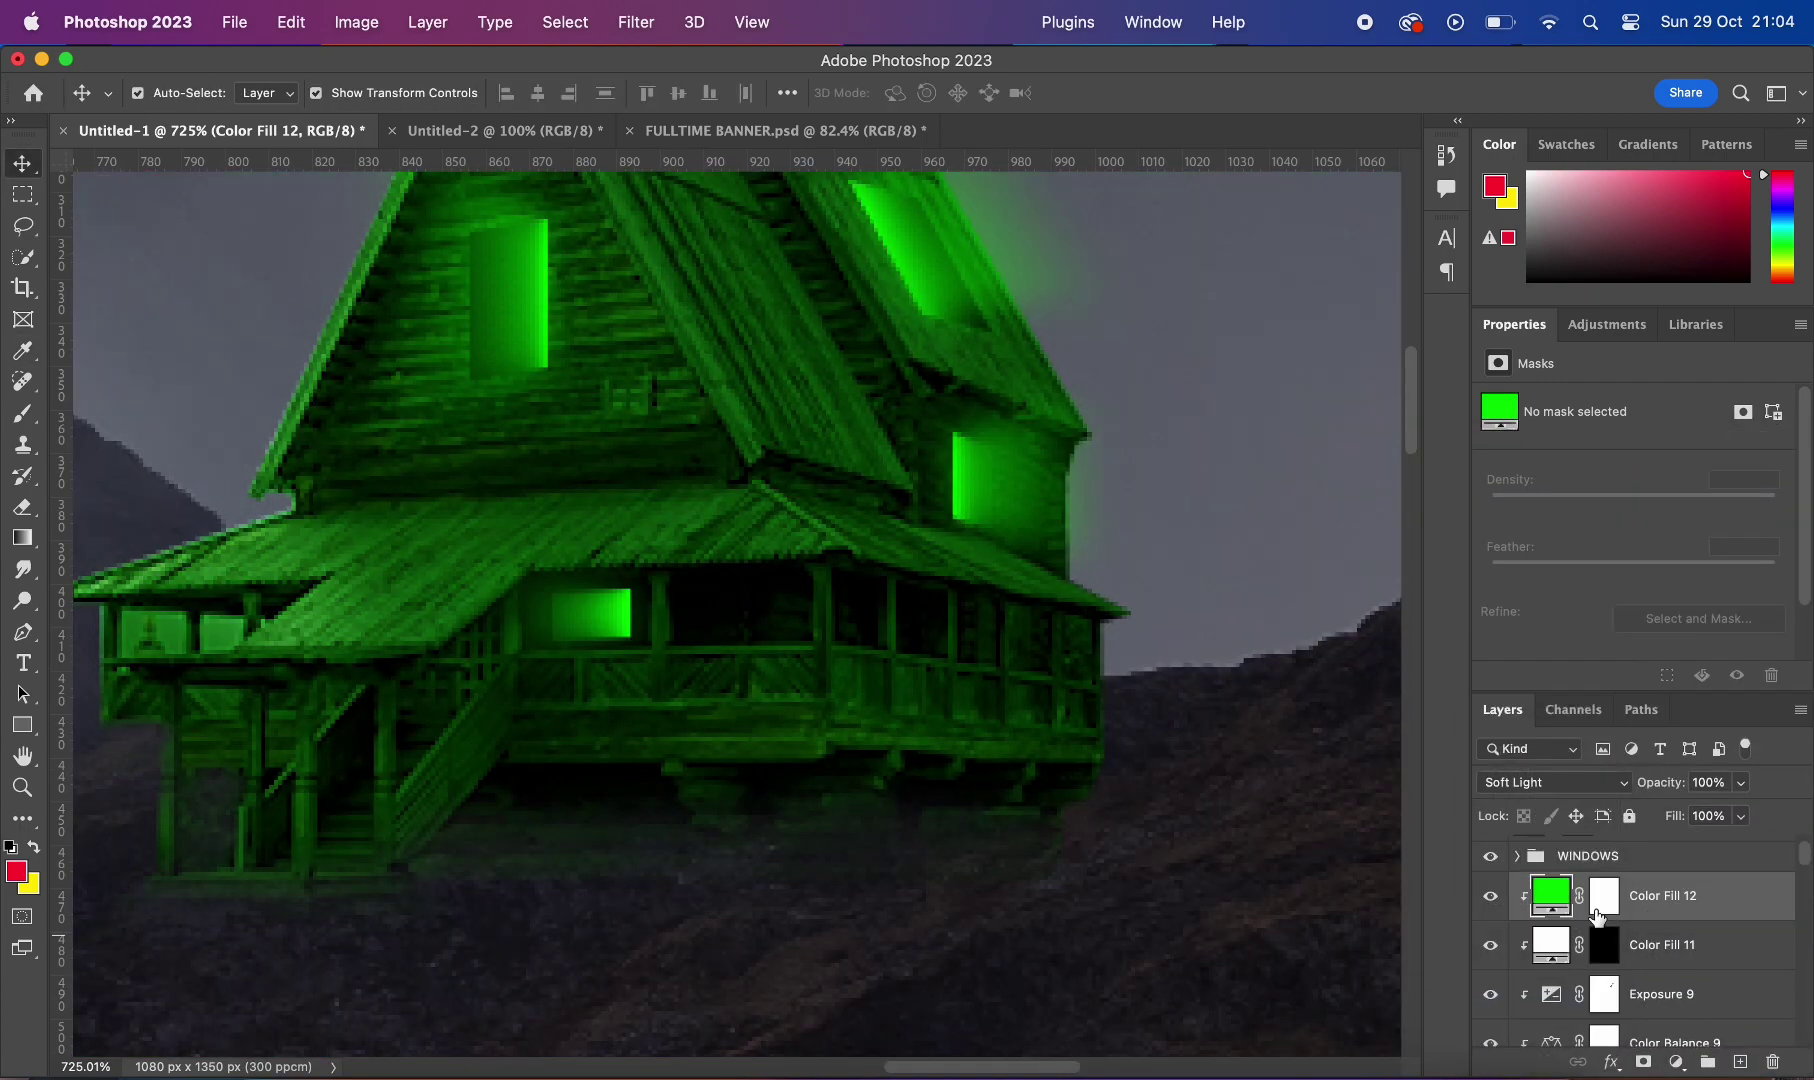
click(1601, 900)
key(ctrl+i)
Step: Paint white on the mask with an enlarged soft brush around the windows
key(b)
scroll(996, 502, up, 3)
key(d)
scroll(1216, 610, up, 1)
key(bracketright)
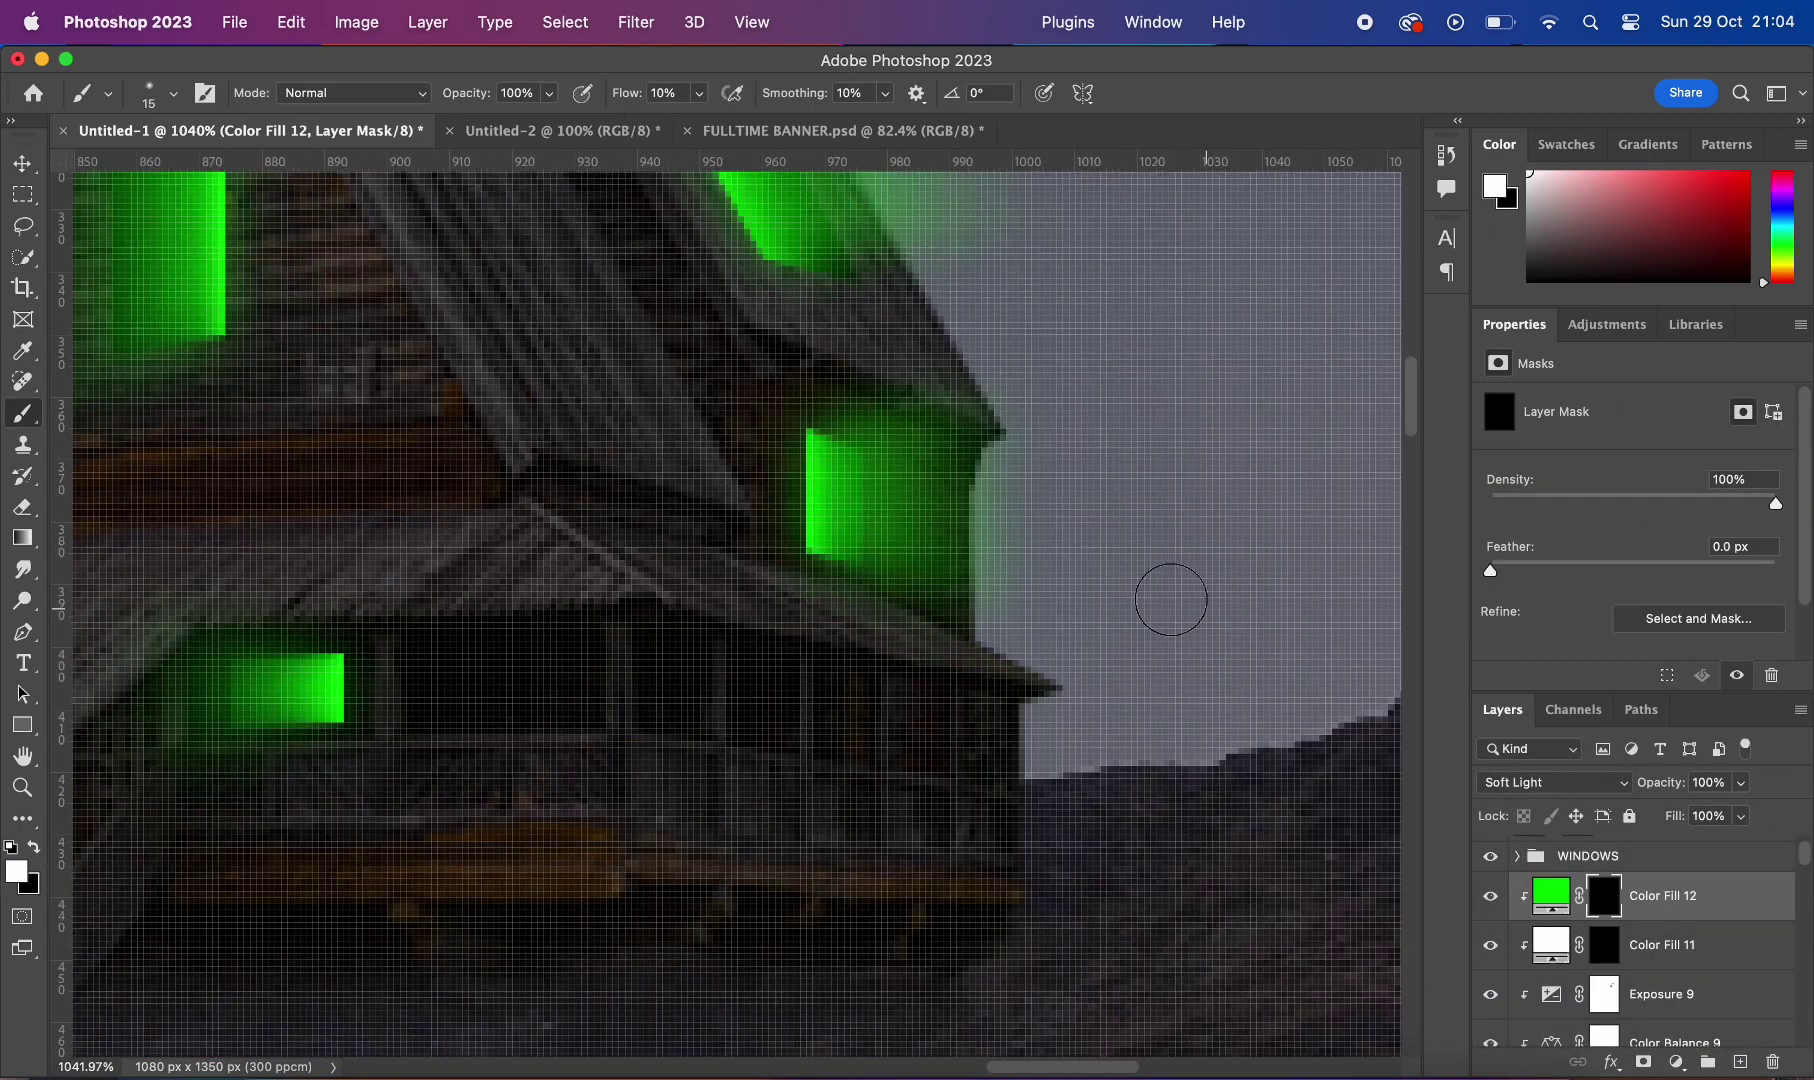
scroll(760, 680, down, 3)
scroll(640, 550, down, 2)
scroll(880, 880, down, 1)
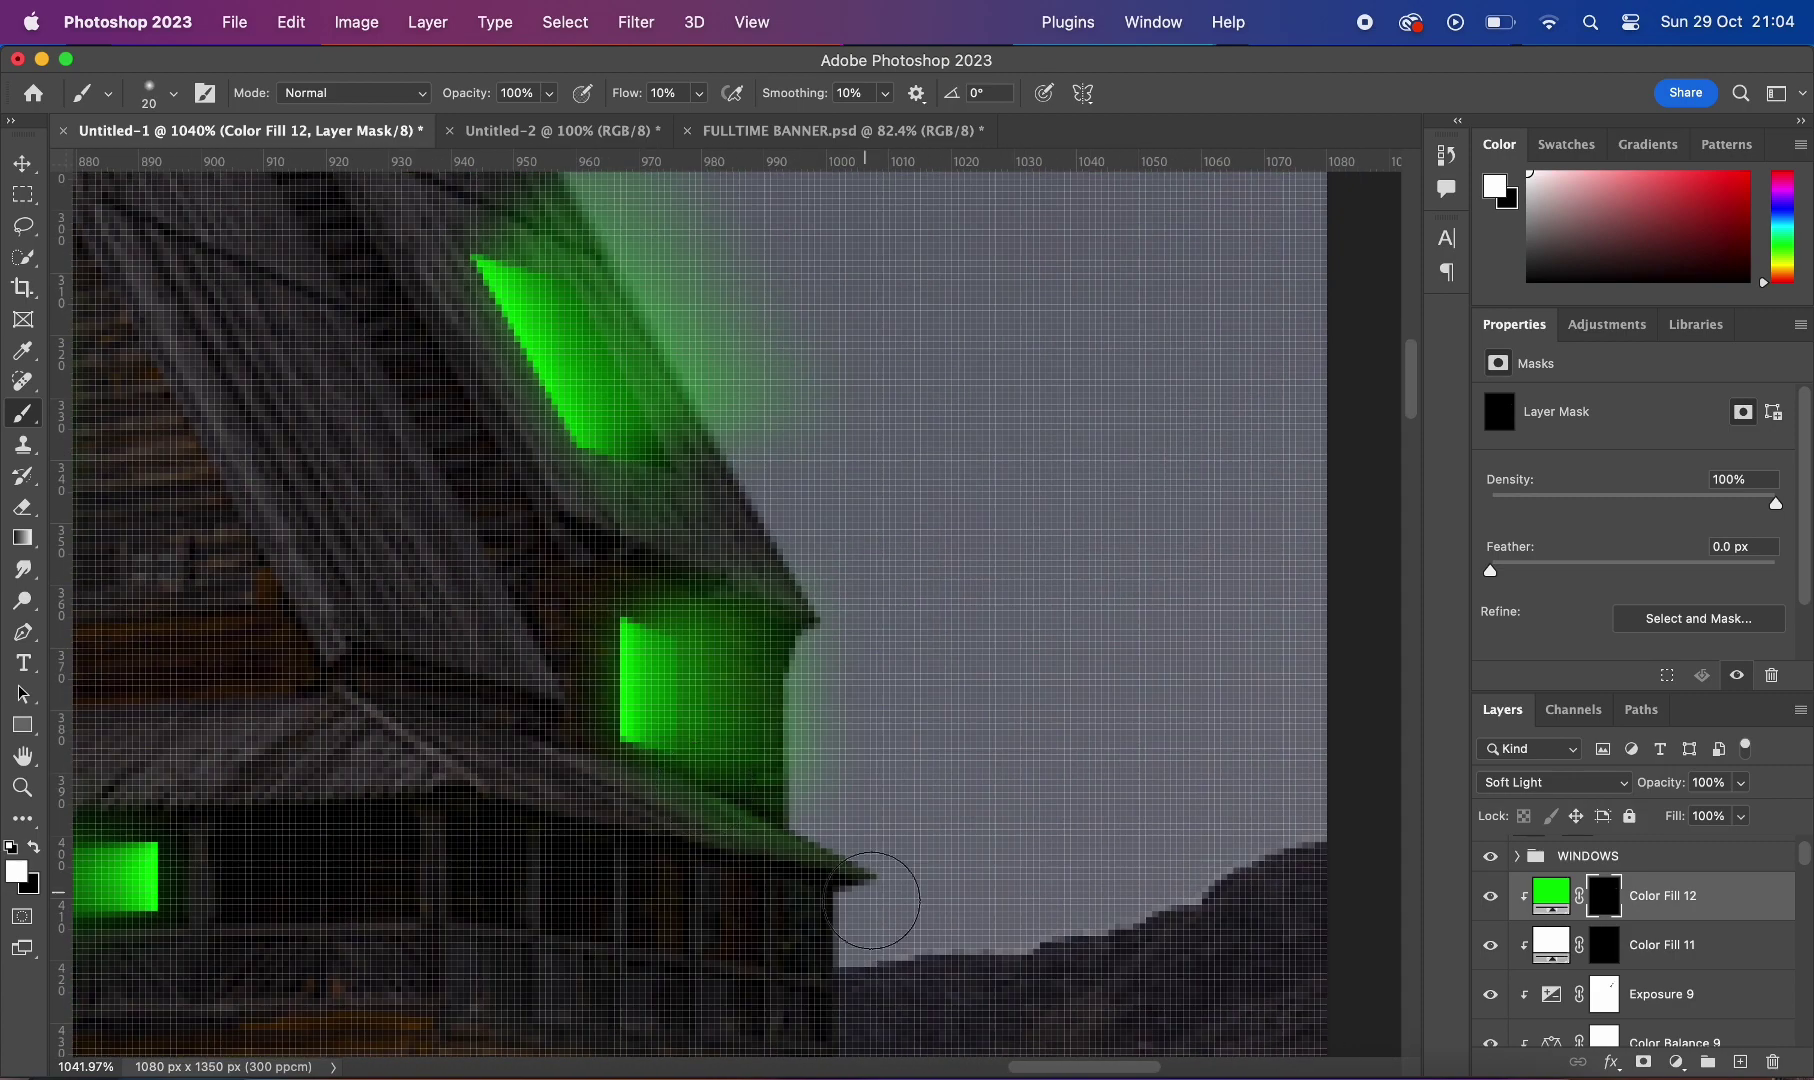
scroll(870, 917, down, 3)
scroll(640, 625, up, 5)
key(bracketright)
key(bracketright)
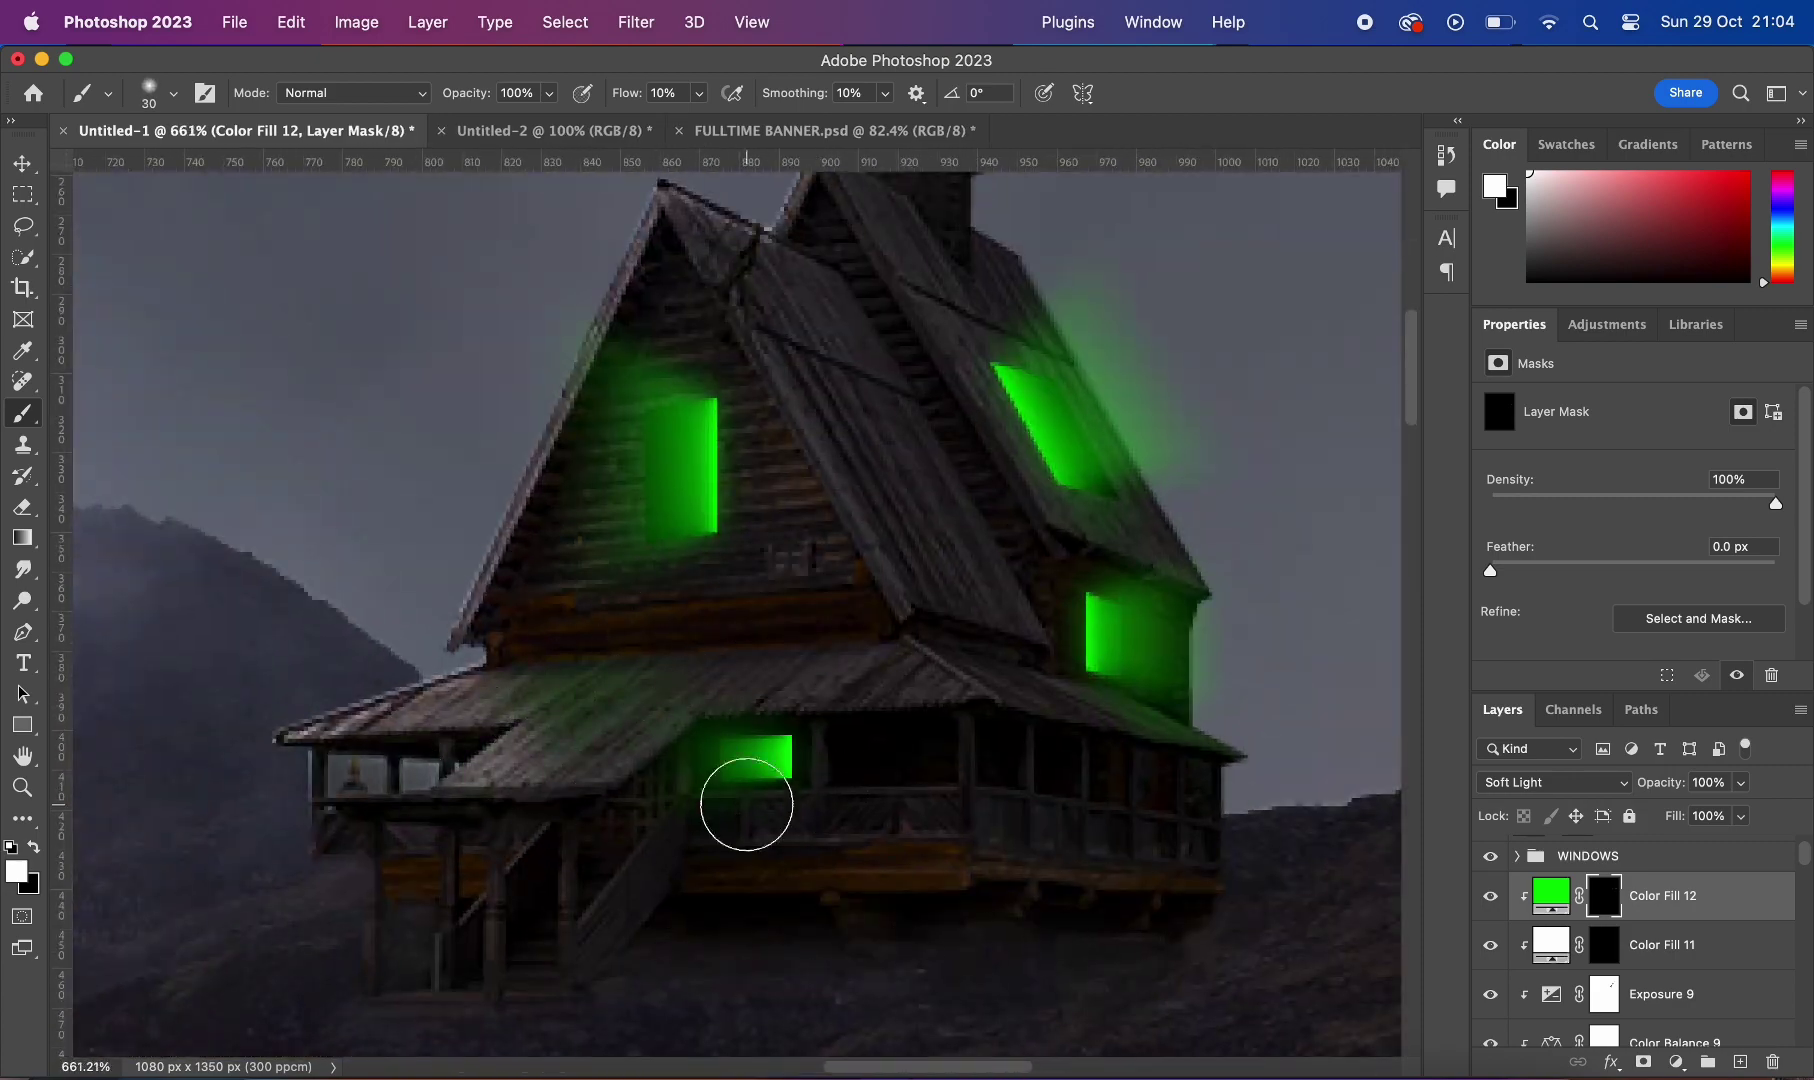
scroll(730, 790, down, 2)
scroll(800, 880, up, 2)
scroll(700, 820, up, 1)
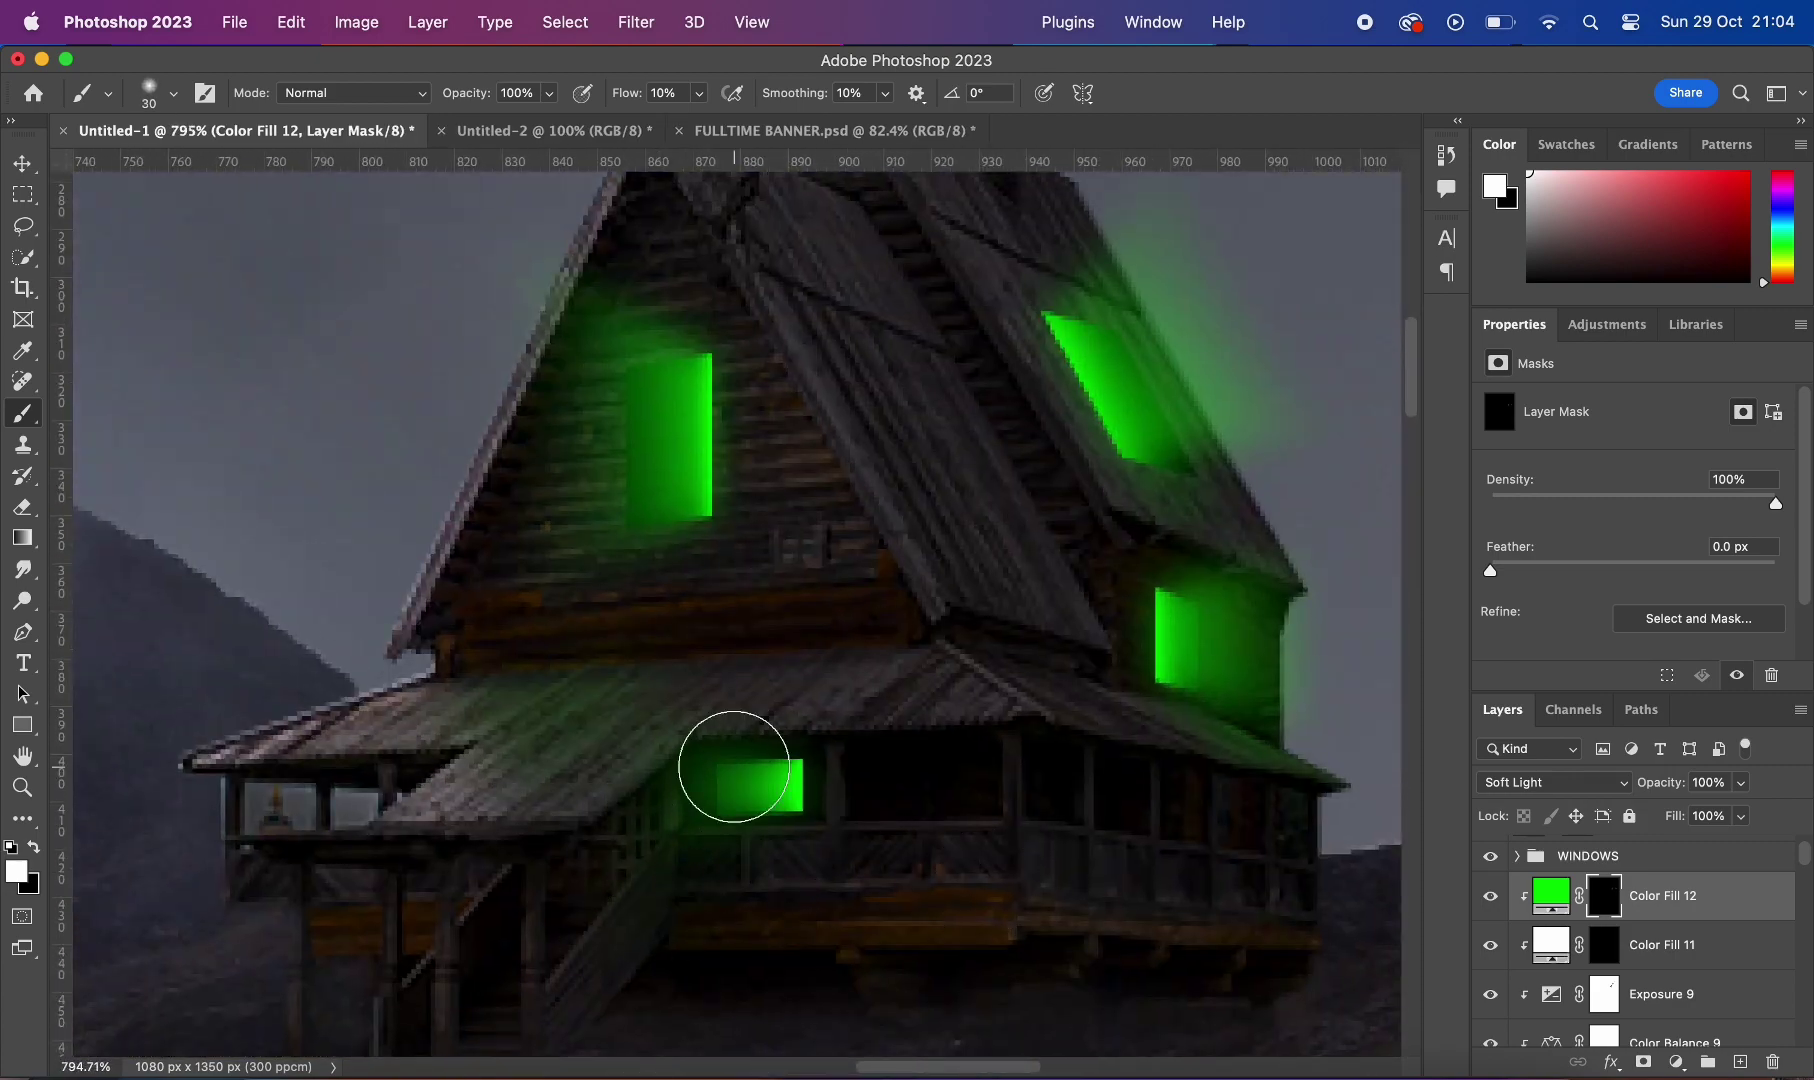
scroll(734, 767, down, 5)
scroll(992, 781, up, 4)
scroll(1608, 938, down, 1)
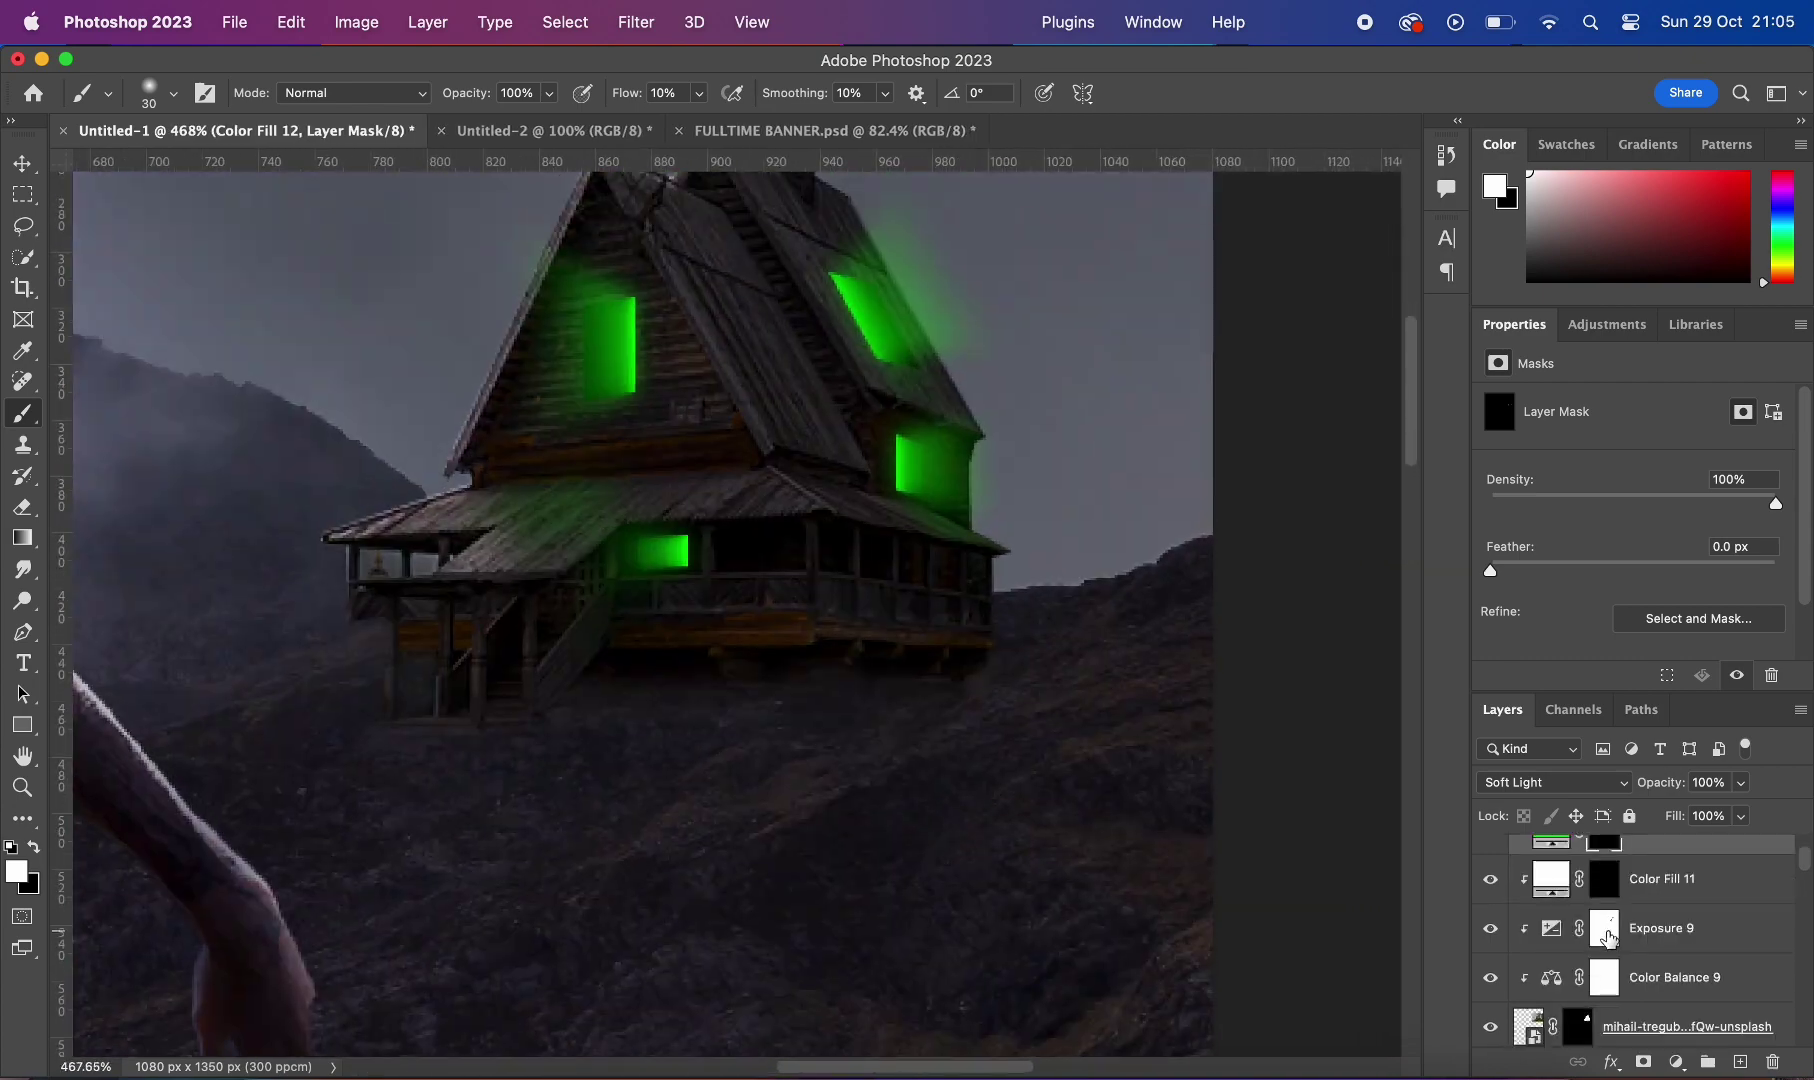
scroll(1138, 486, down, 5)
scroll(1138, 486, up, 1)
scroll(1138, 486, up, 4)
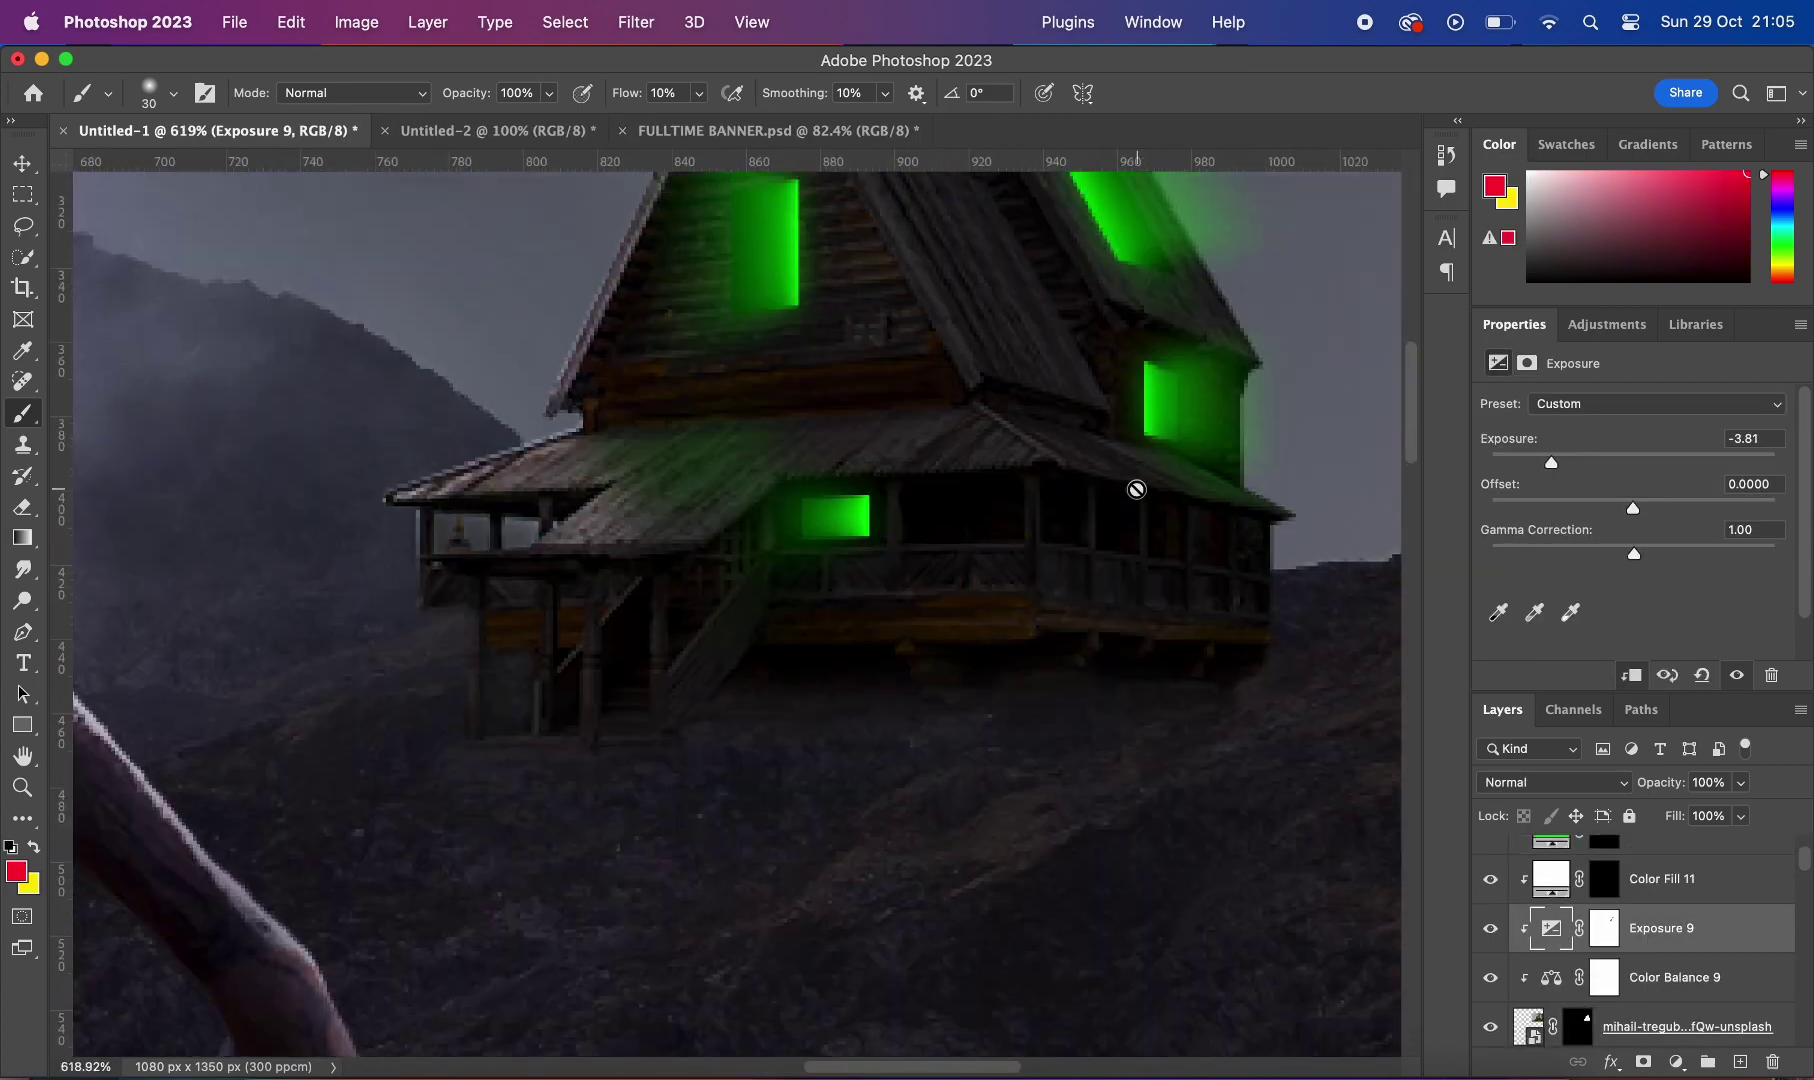
scroll(1650, 930, up, 1)
Step: Lower the Color Fill 12 layer's opacity to 80%
click(1660, 938)
click(1538, 782)
key(Escape)
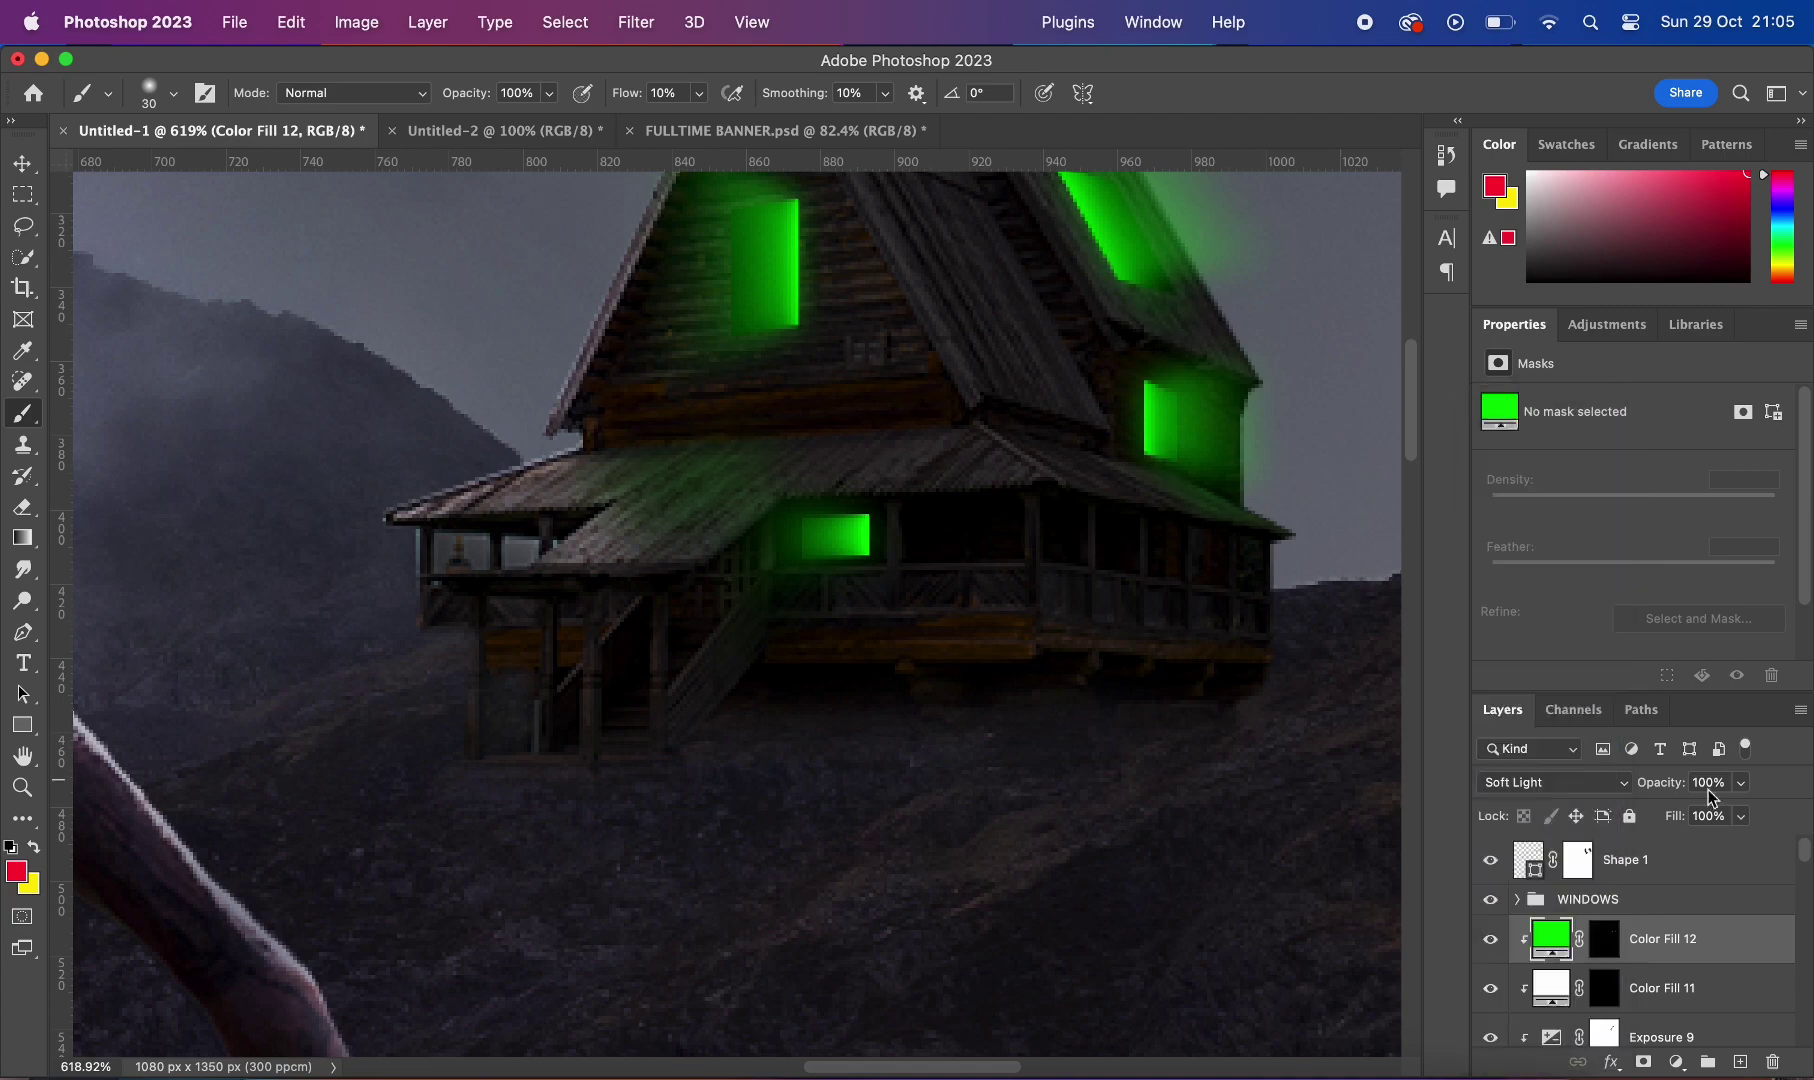
scroll(1126, 437, down, 3)
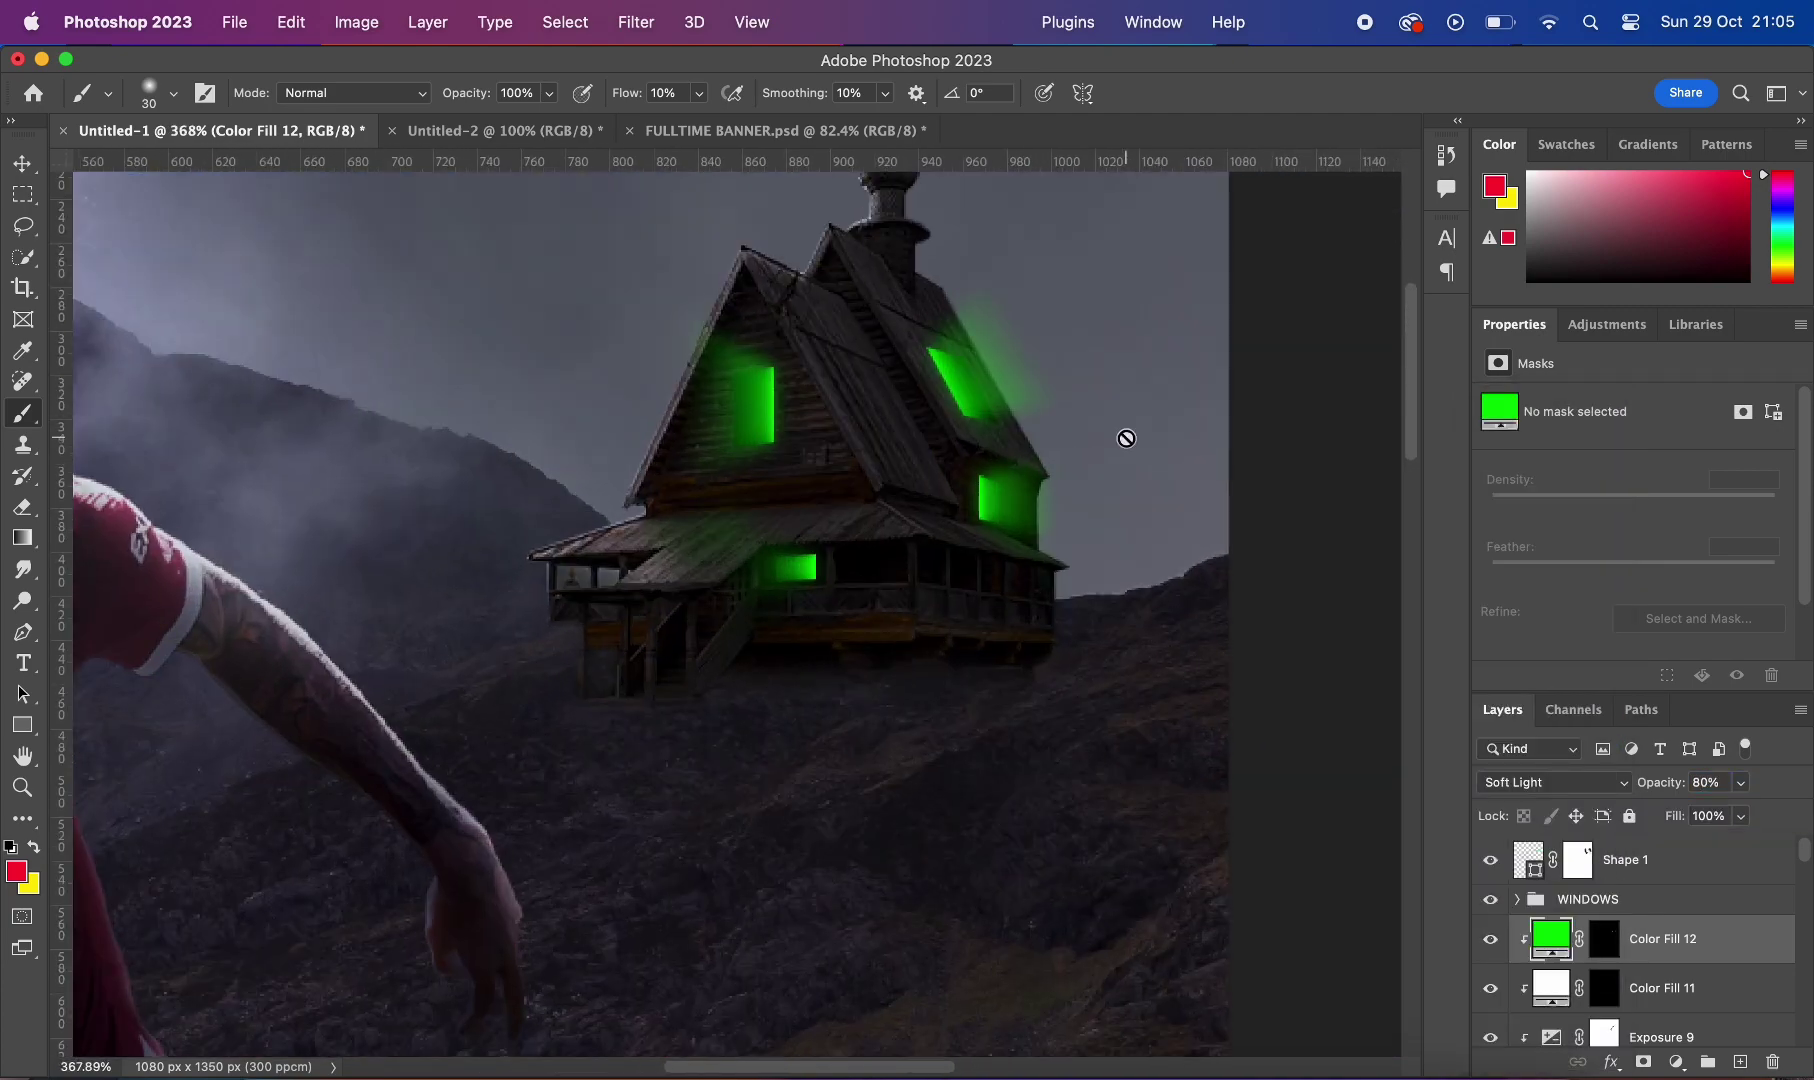
scroll(1126, 438, up, 3)
Step: Select the lens effect texture layer with the Move tool
key(v)
click(628, 729)
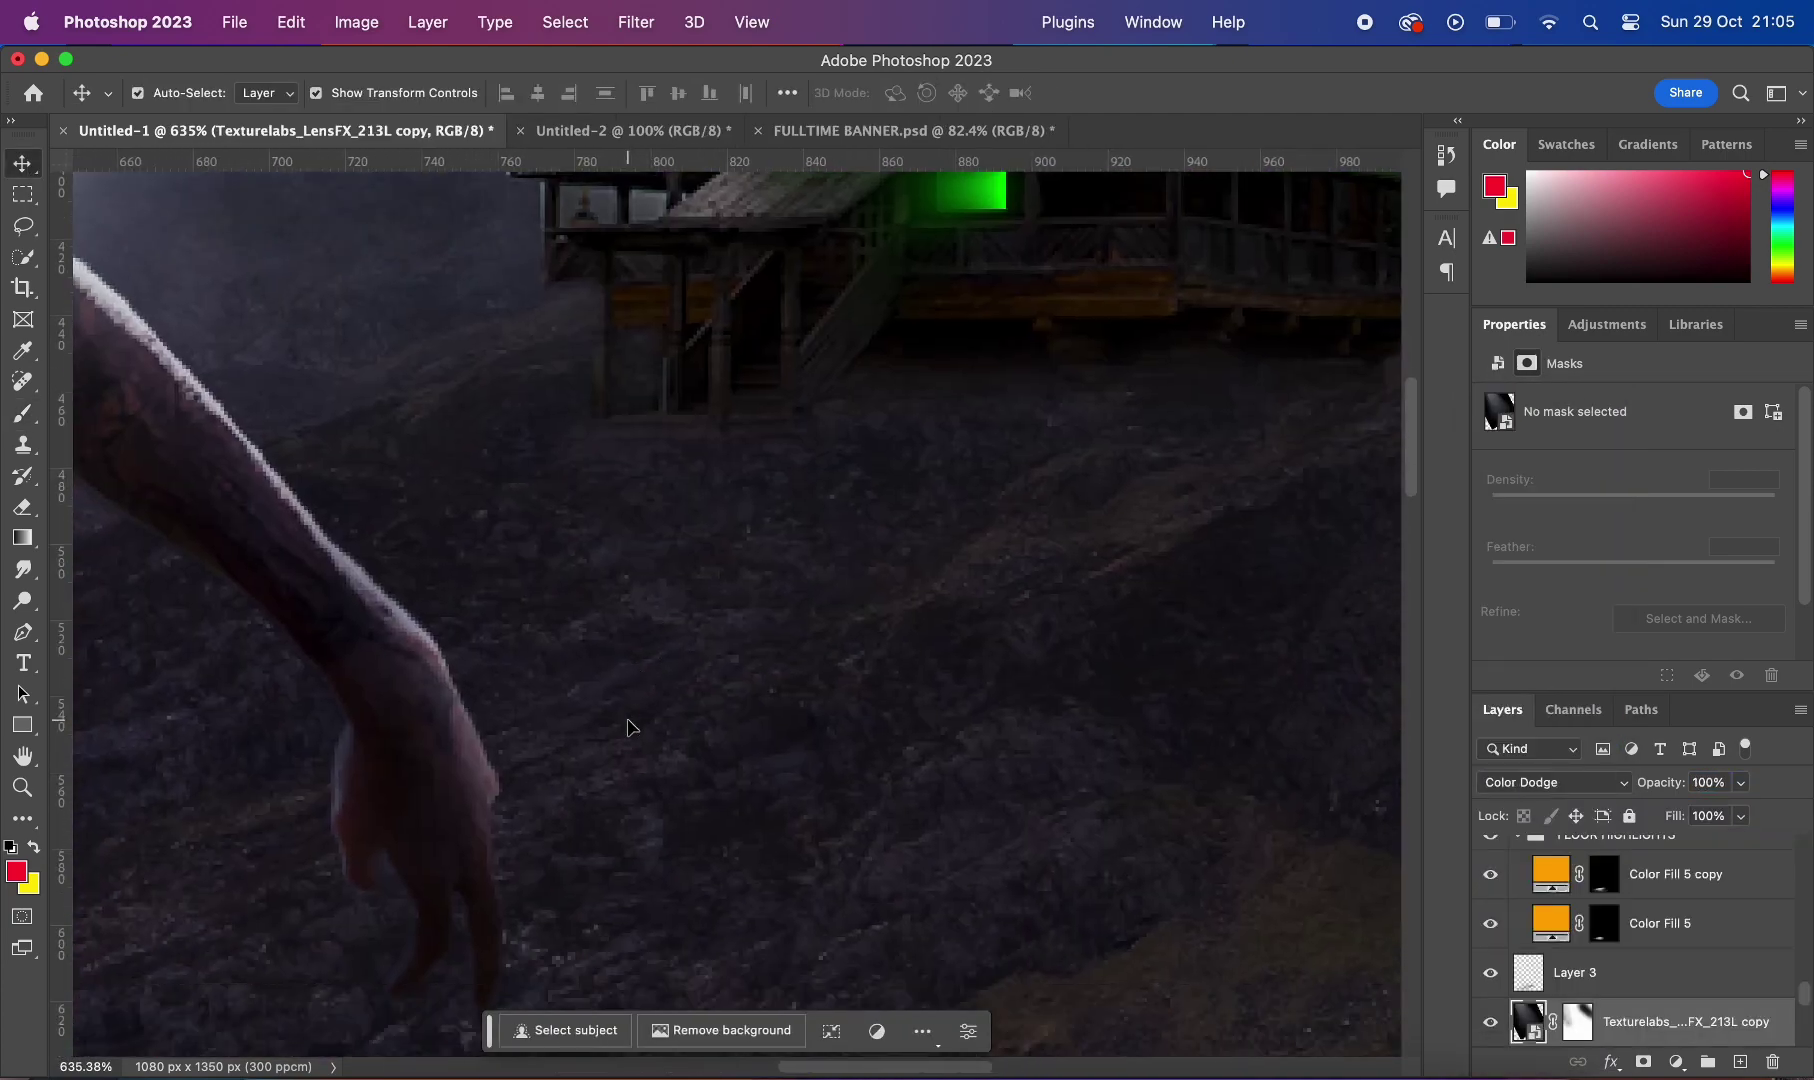
scroll(628, 729, down, 2)
scroll(628, 729, down, 5)
scroll(628, 729, up, 4)
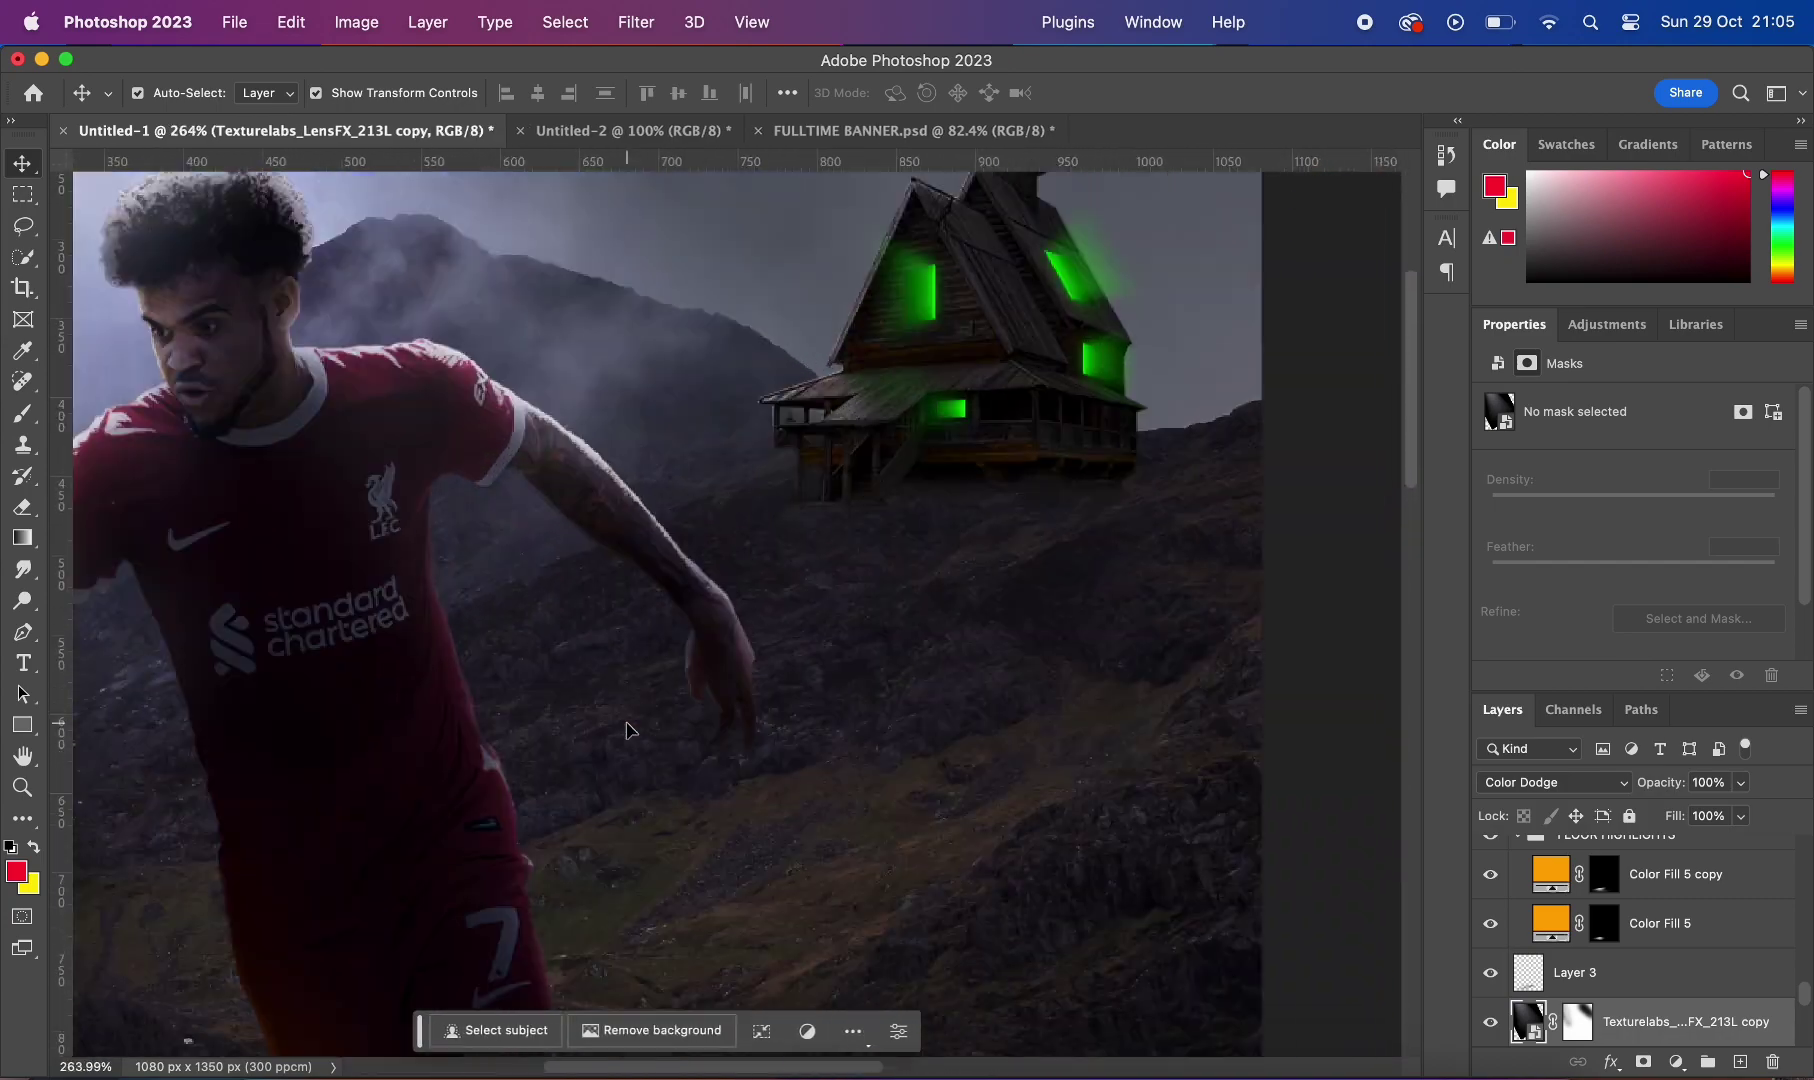
scroll(628, 729, up, 3)
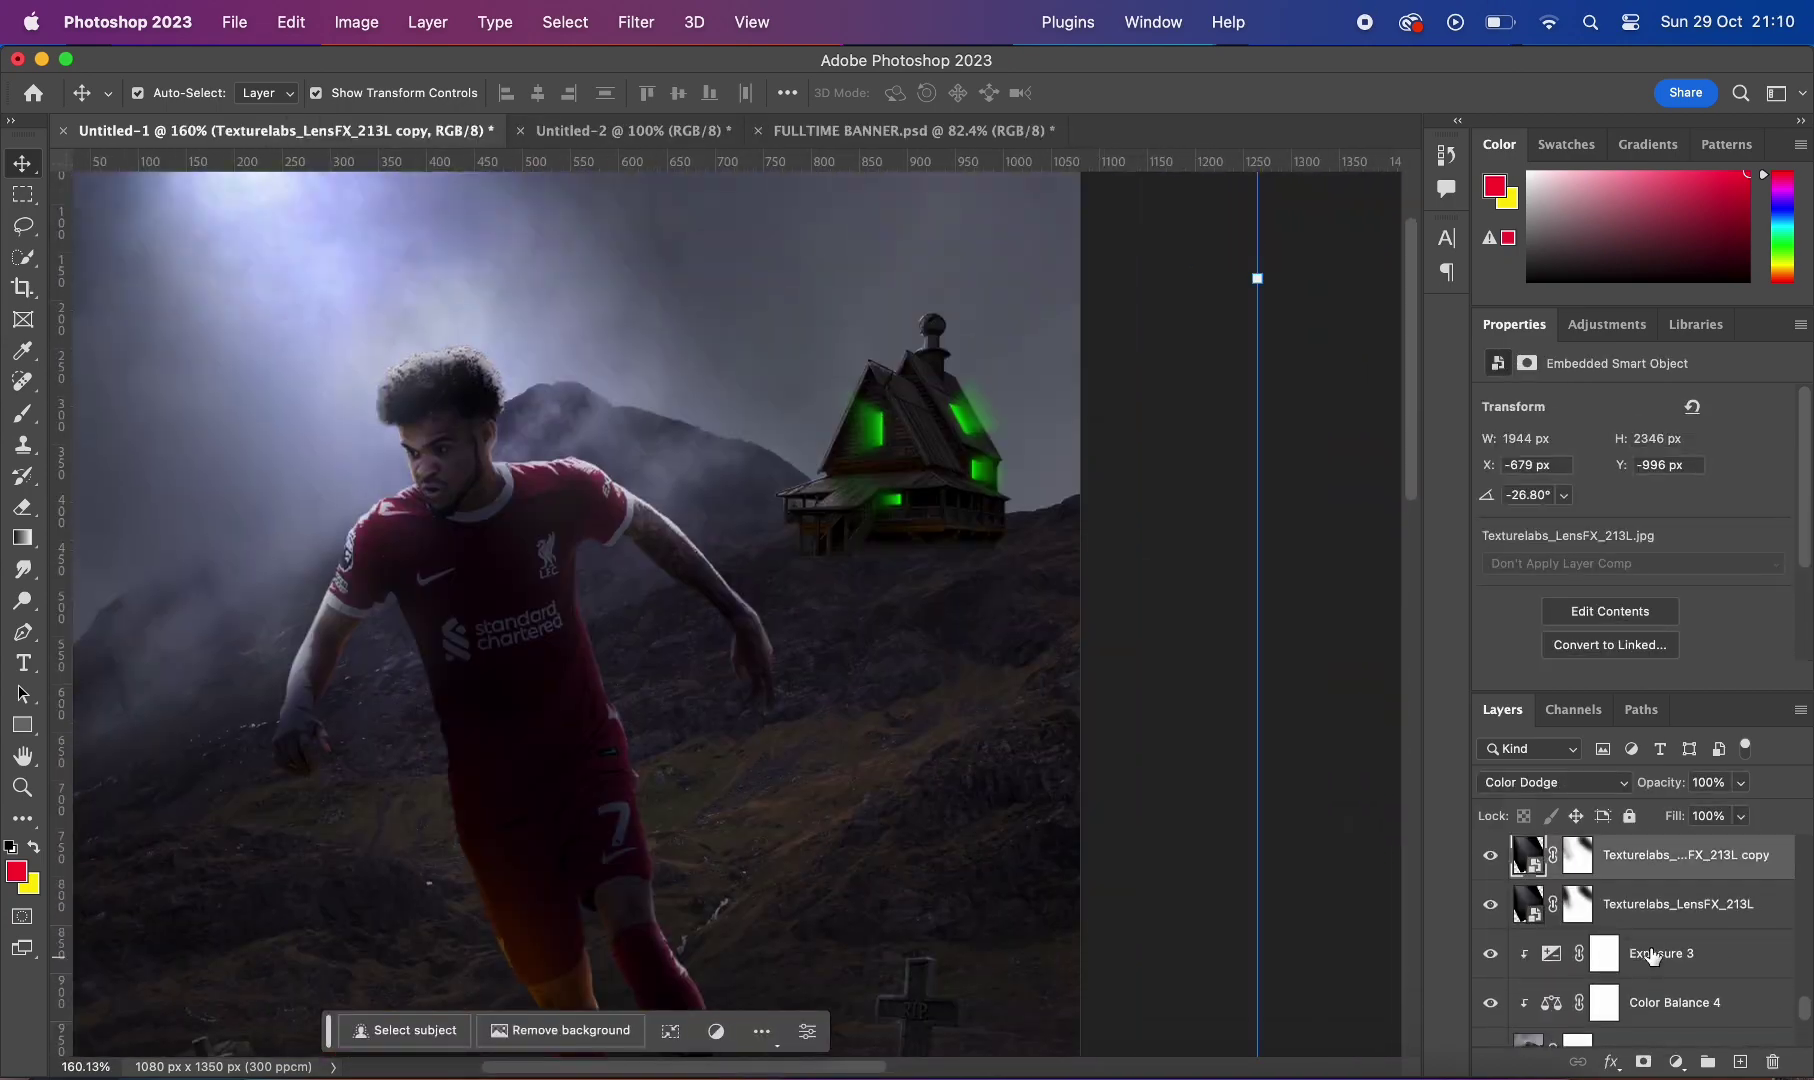
Step: Add a green Solid Color fill in Vivid Light with an inverted mask
click(1652, 957)
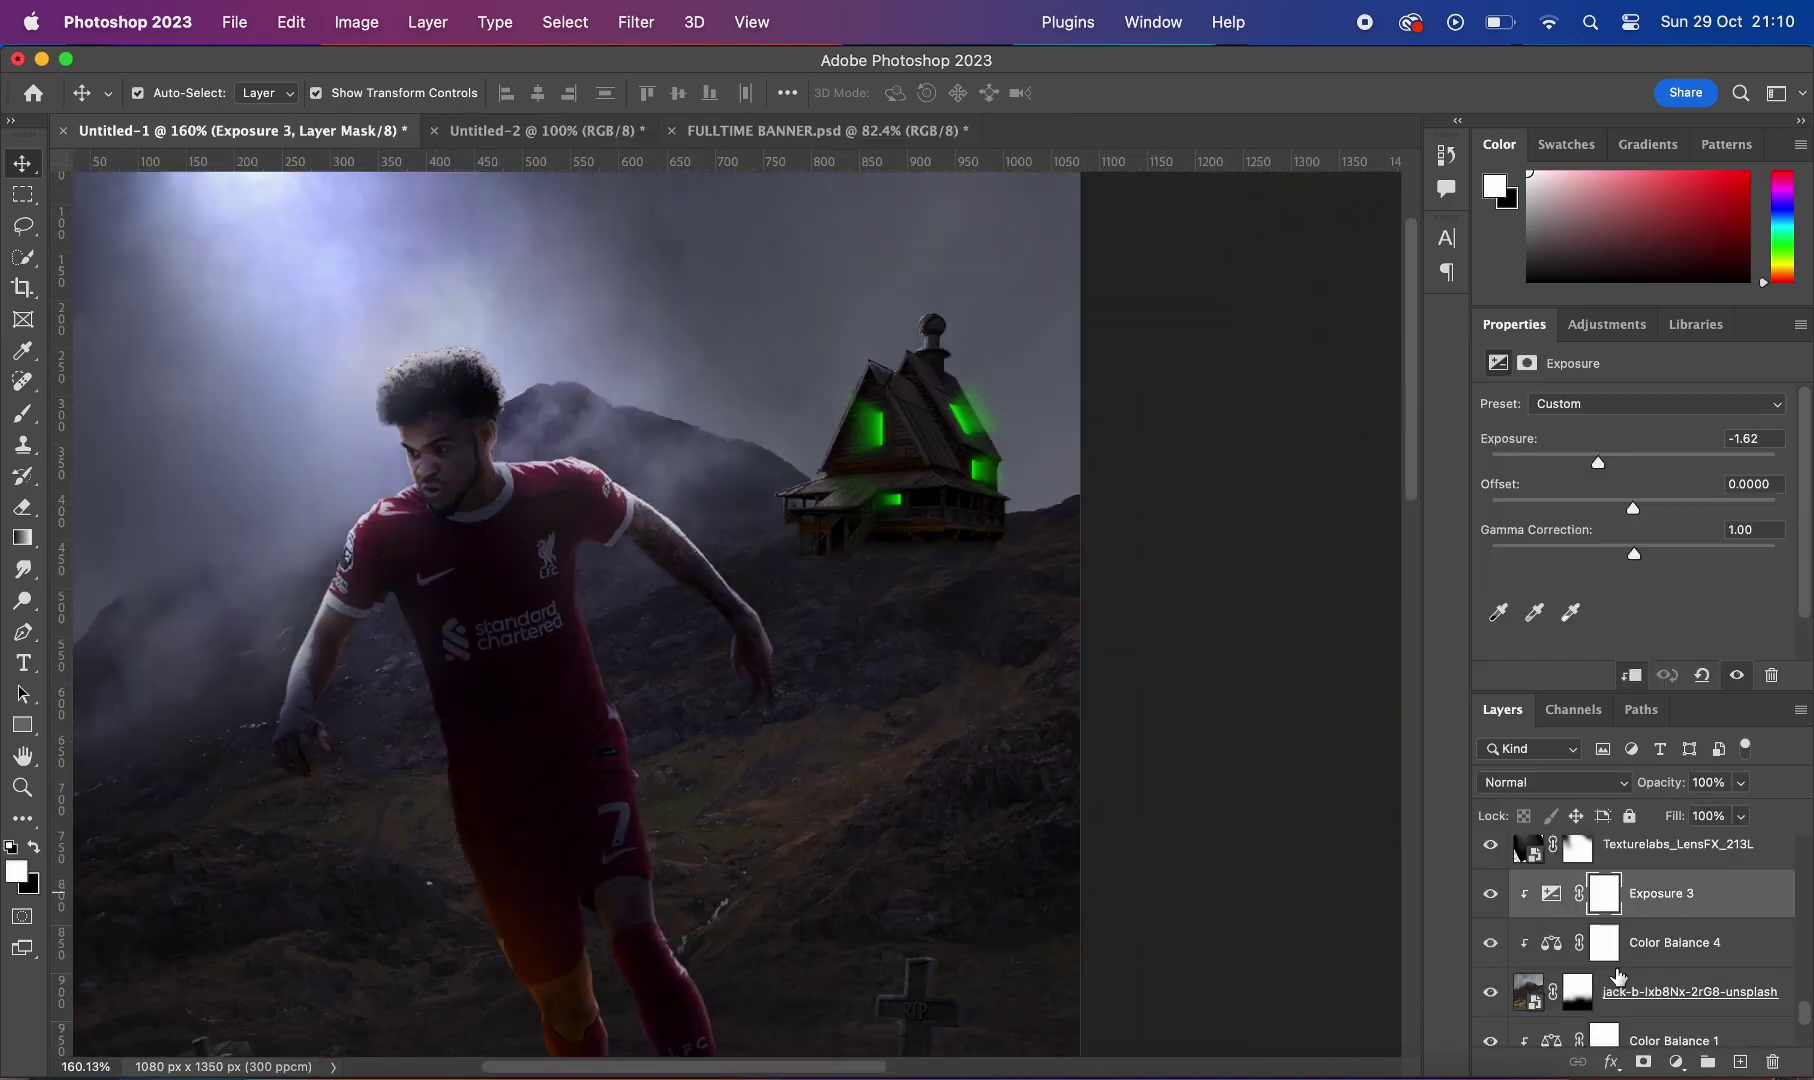
click(1677, 1062)
click(1680, 713)
key(Return)
click(1555, 782)
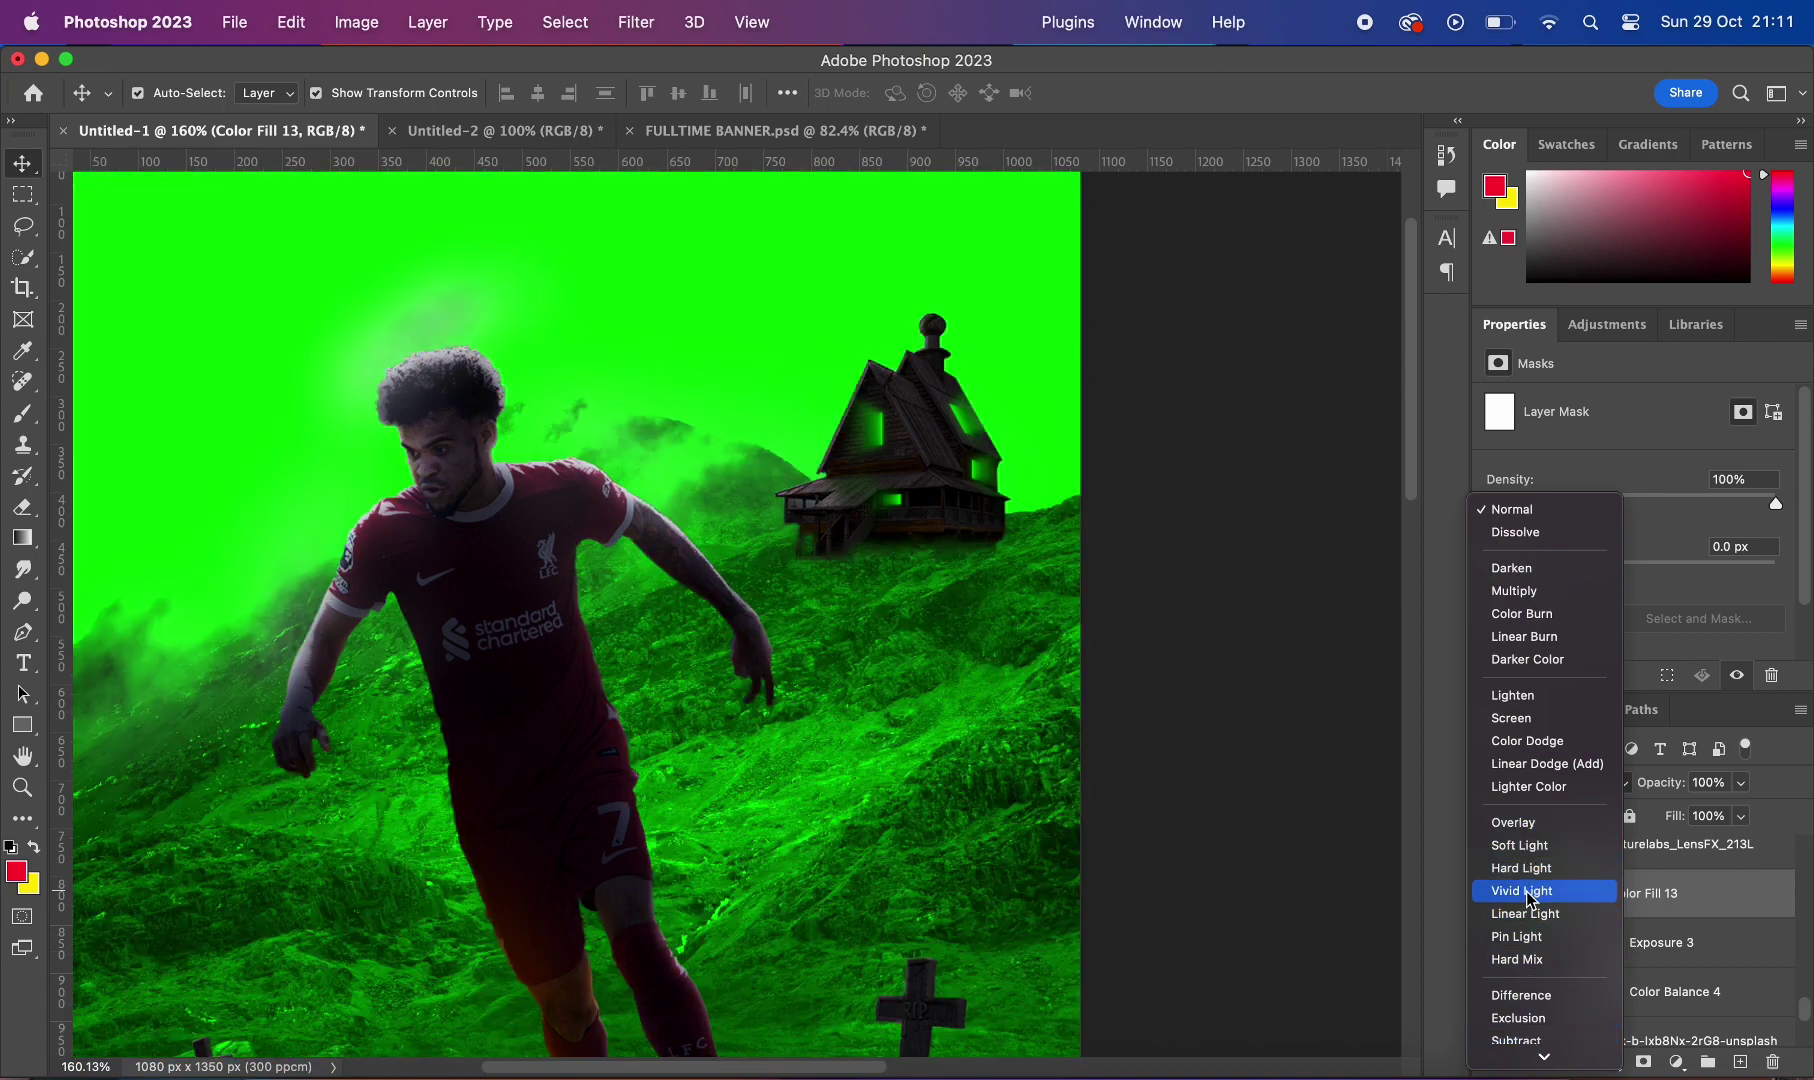
click(1527, 898)
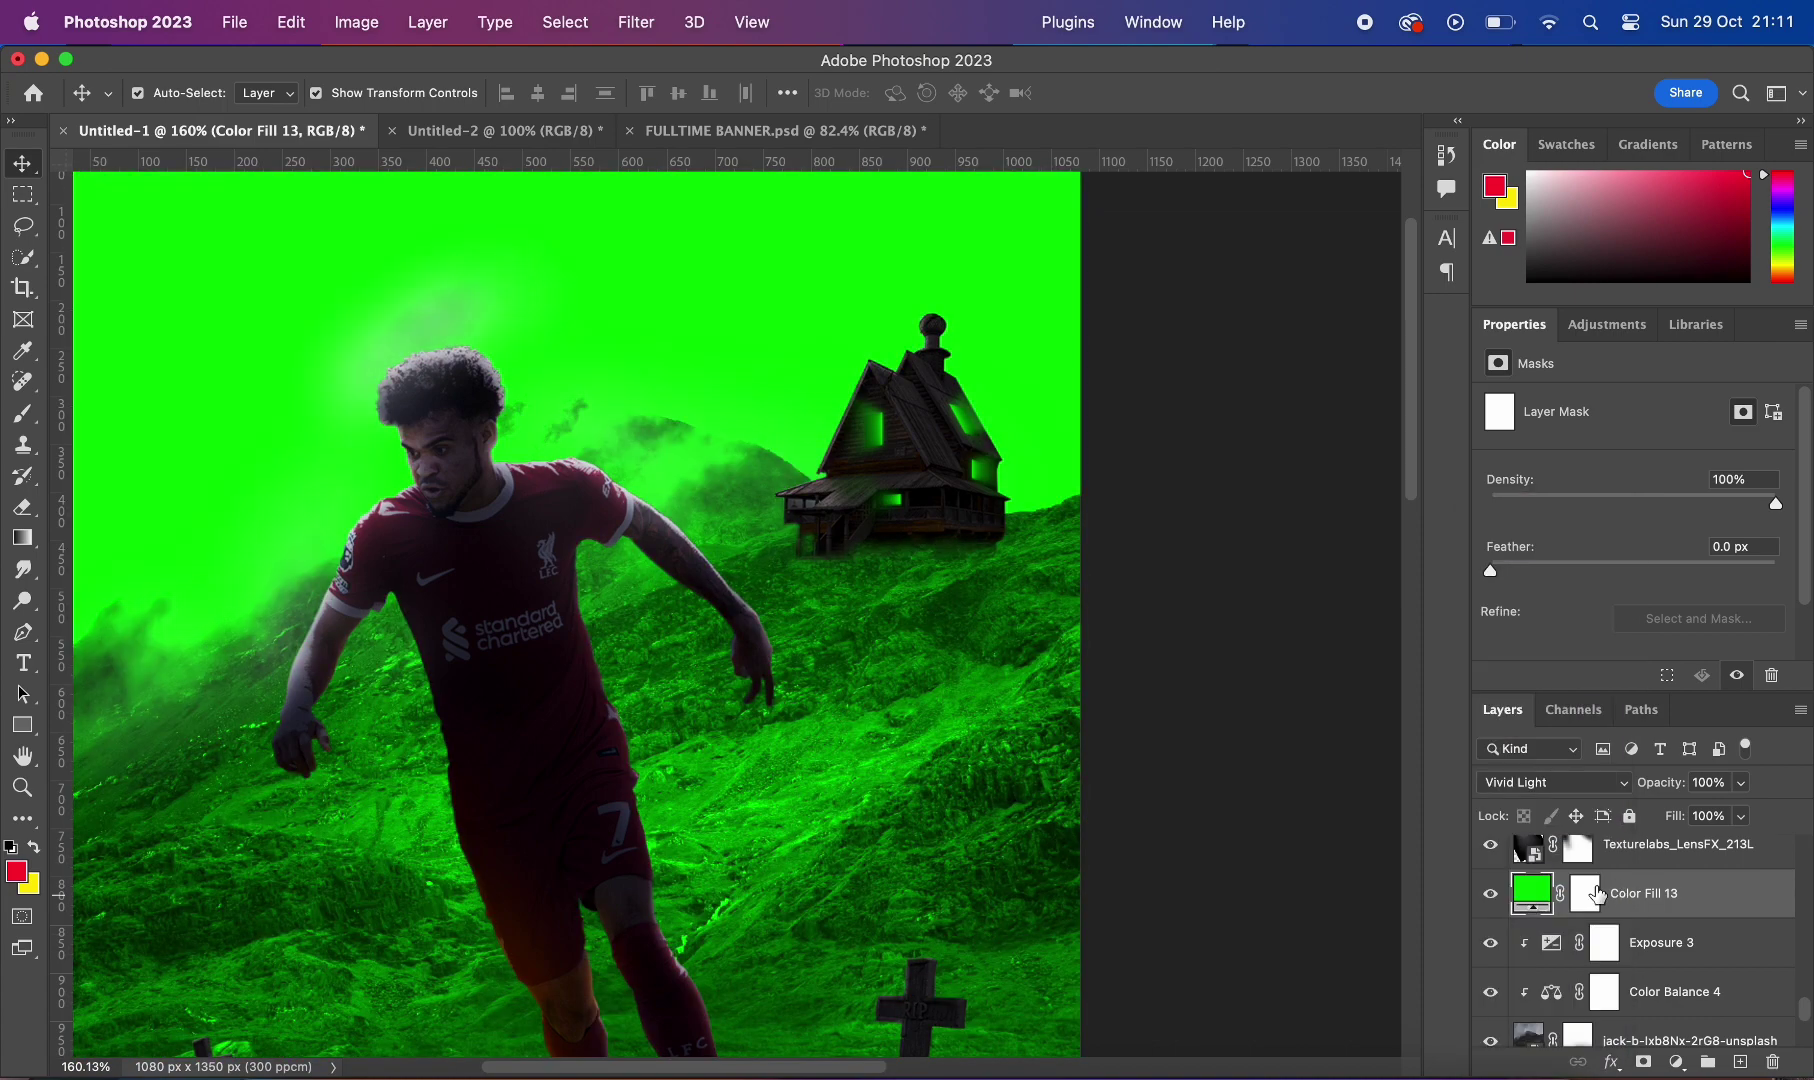
key(ctrl+i)
Step: Paint green glow onto the ground around the house with a soft brush
scroll(1128, 559, up, 5)
key(b)
right_click(675, 462)
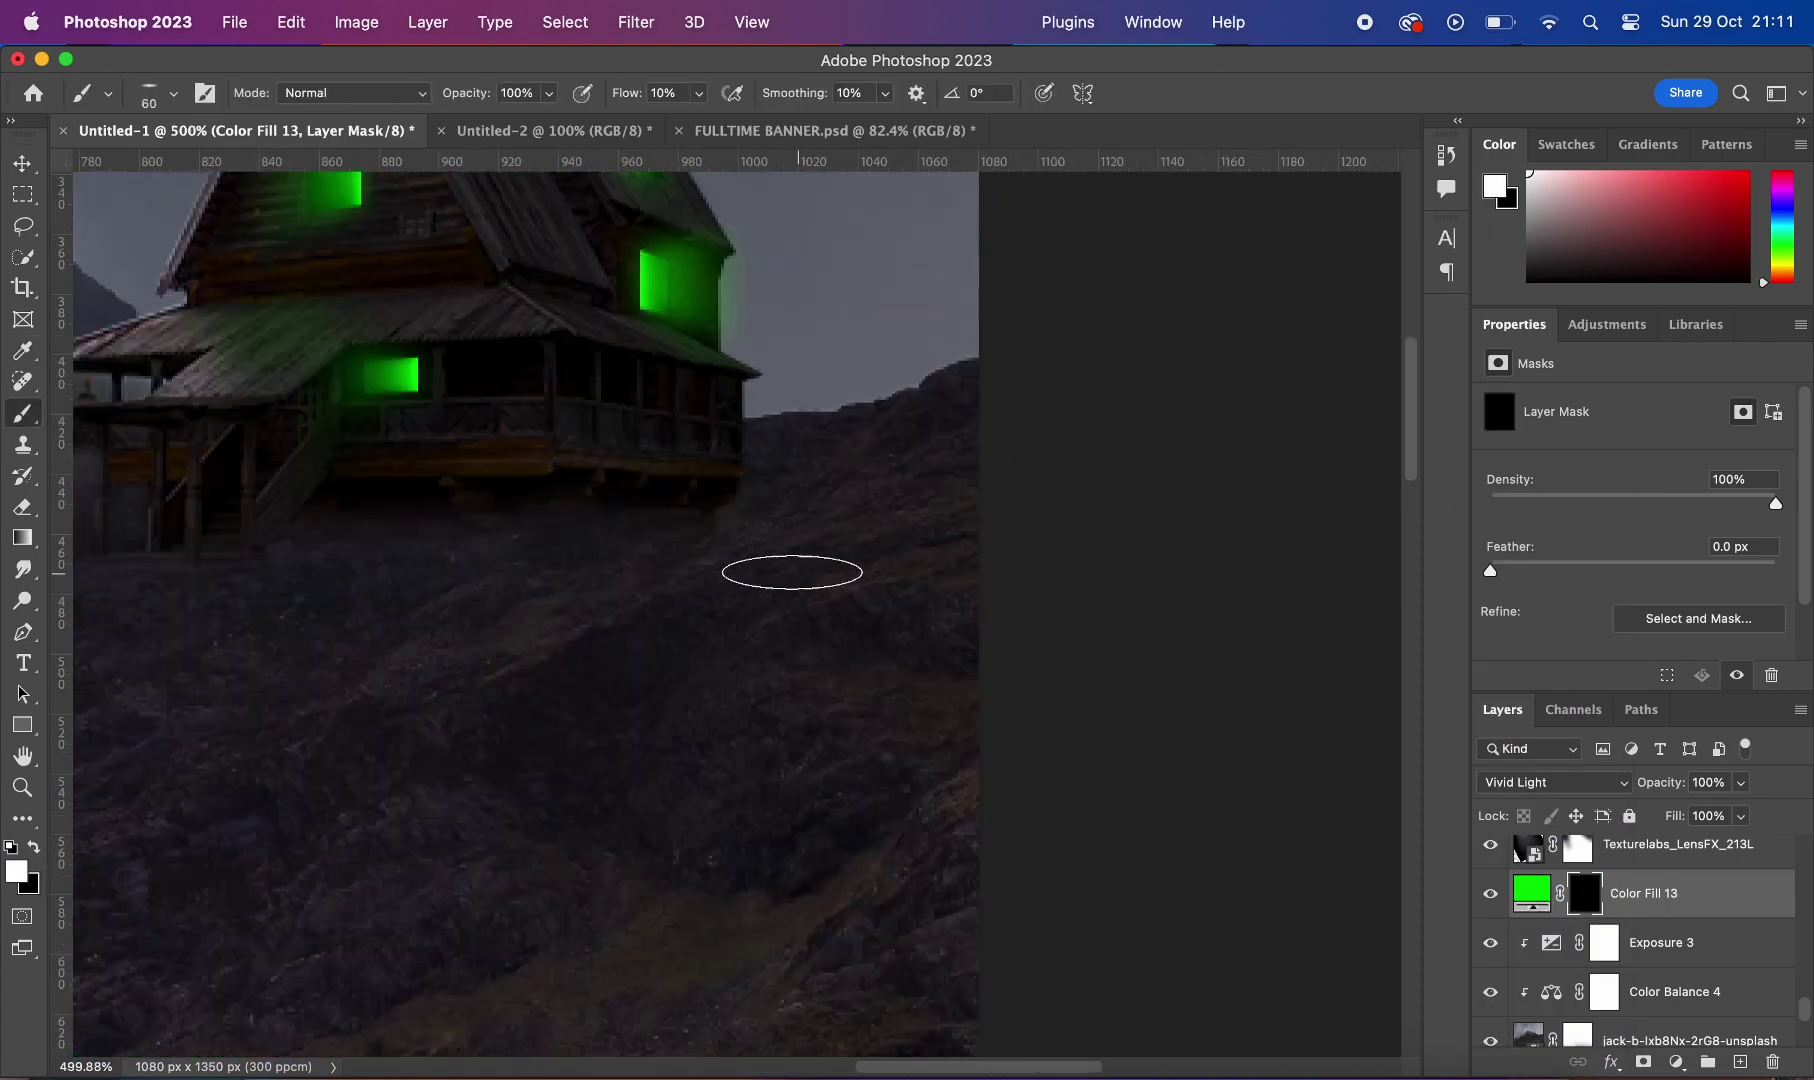
click(786, 524)
scroll(786, 524, down, 5)
scroll(736, 502, up, 5)
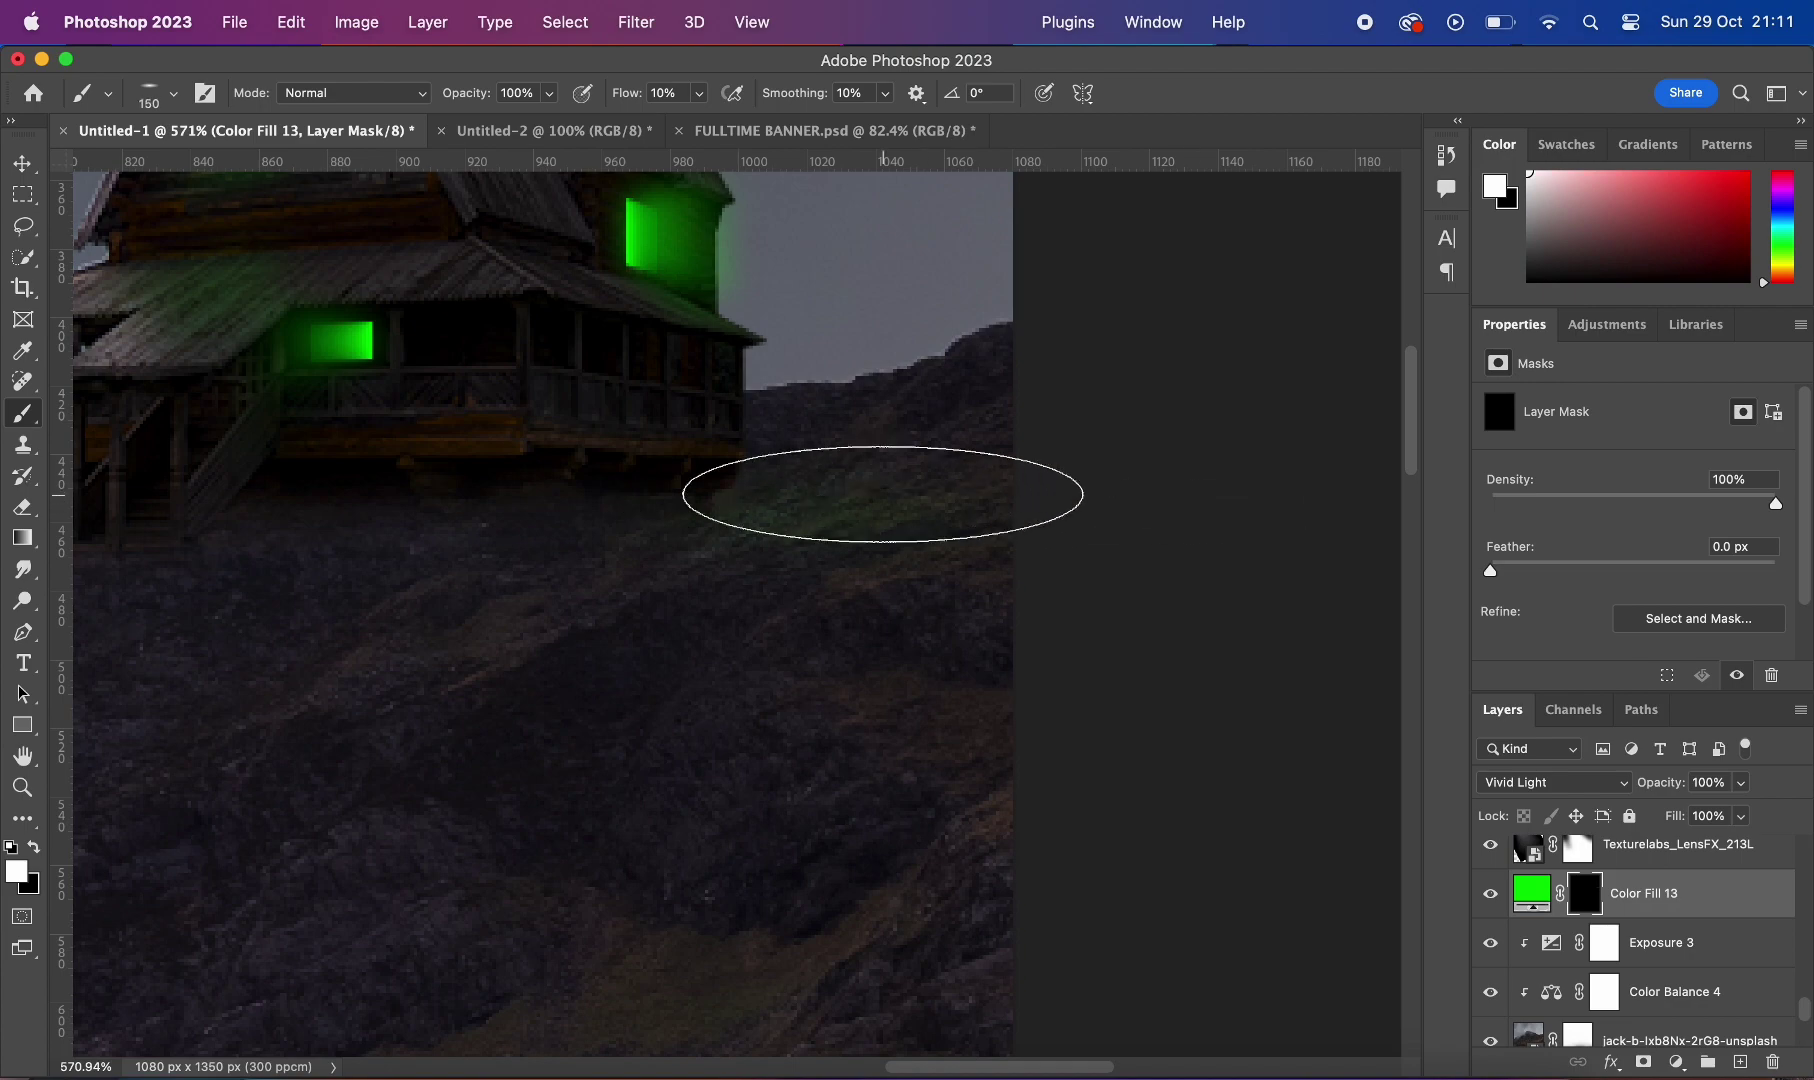
scroll(883, 494, down, 5)
scroll(1154, 636, up, 5)
key(bracketleft)
key(bracketleft)
scroll(927, 643, down, 5)
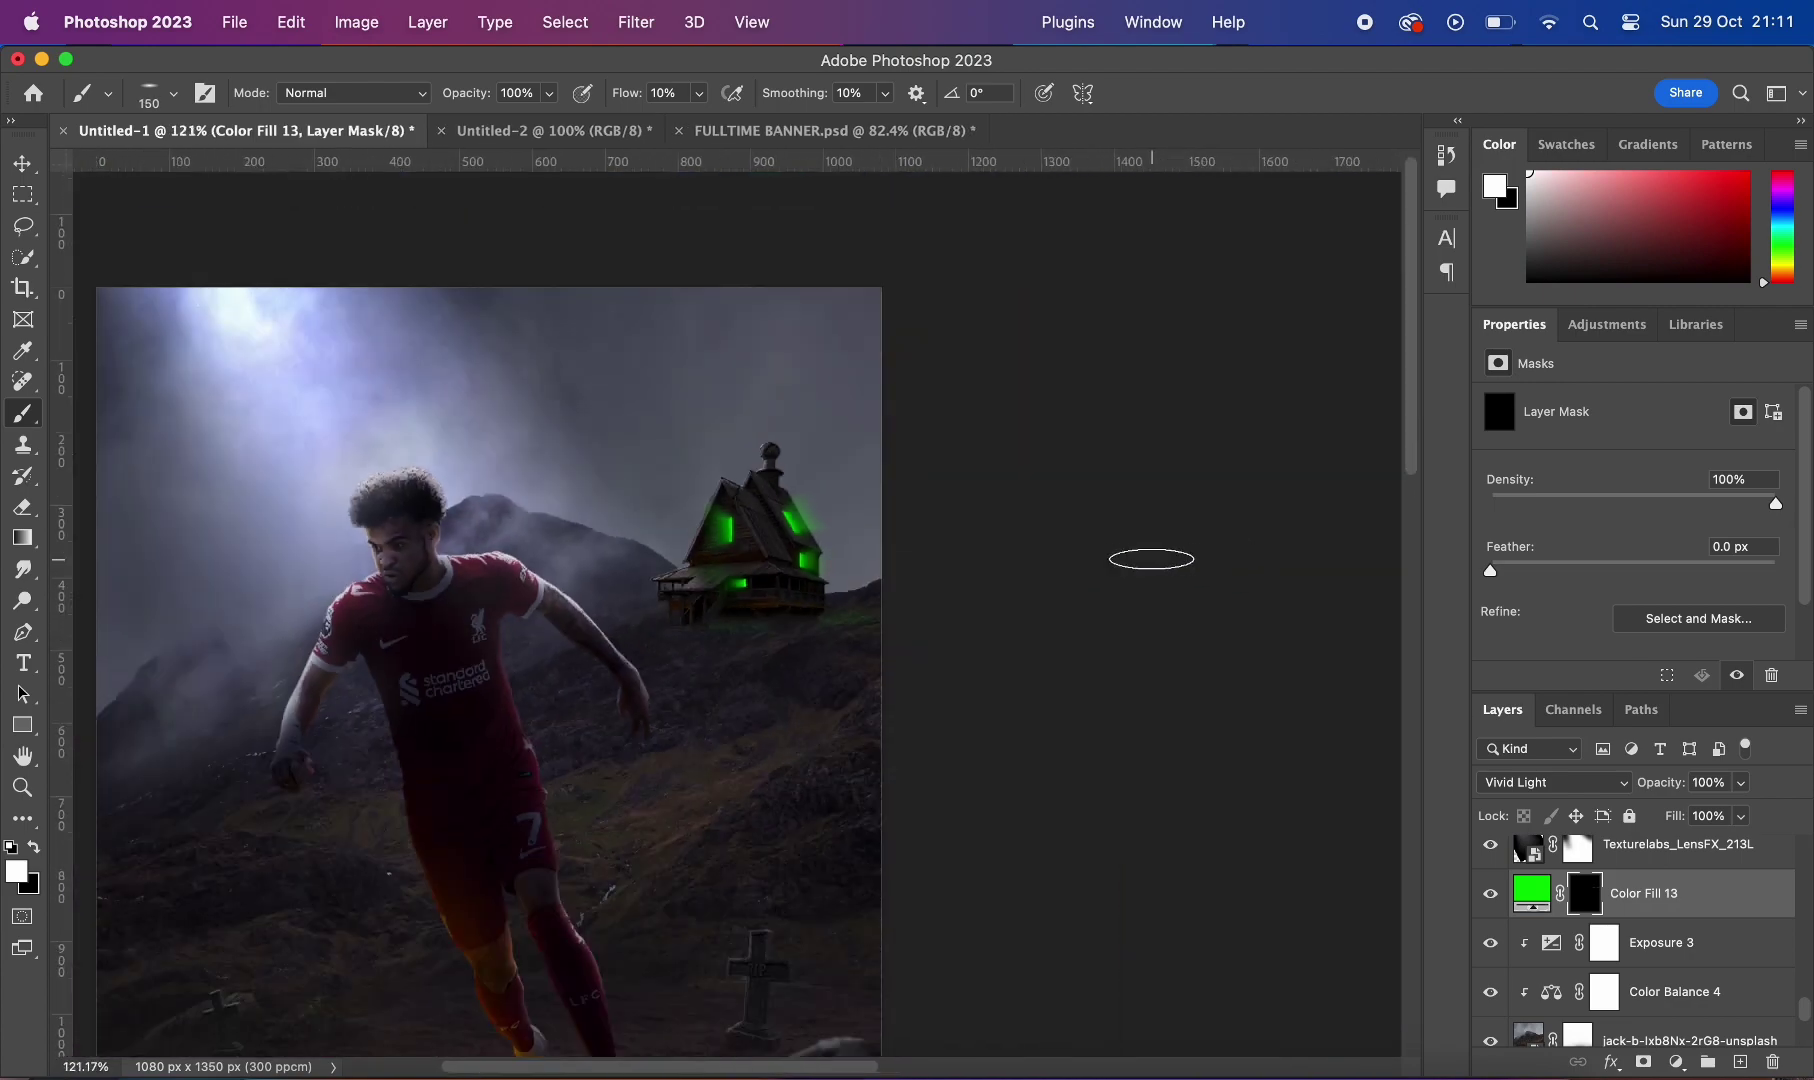
scroll(1160, 570, up, 5)
key(bracketright)
key(bracketright)
scroll(600, 628, down, 3)
key(bracketright)
key(bracketright)
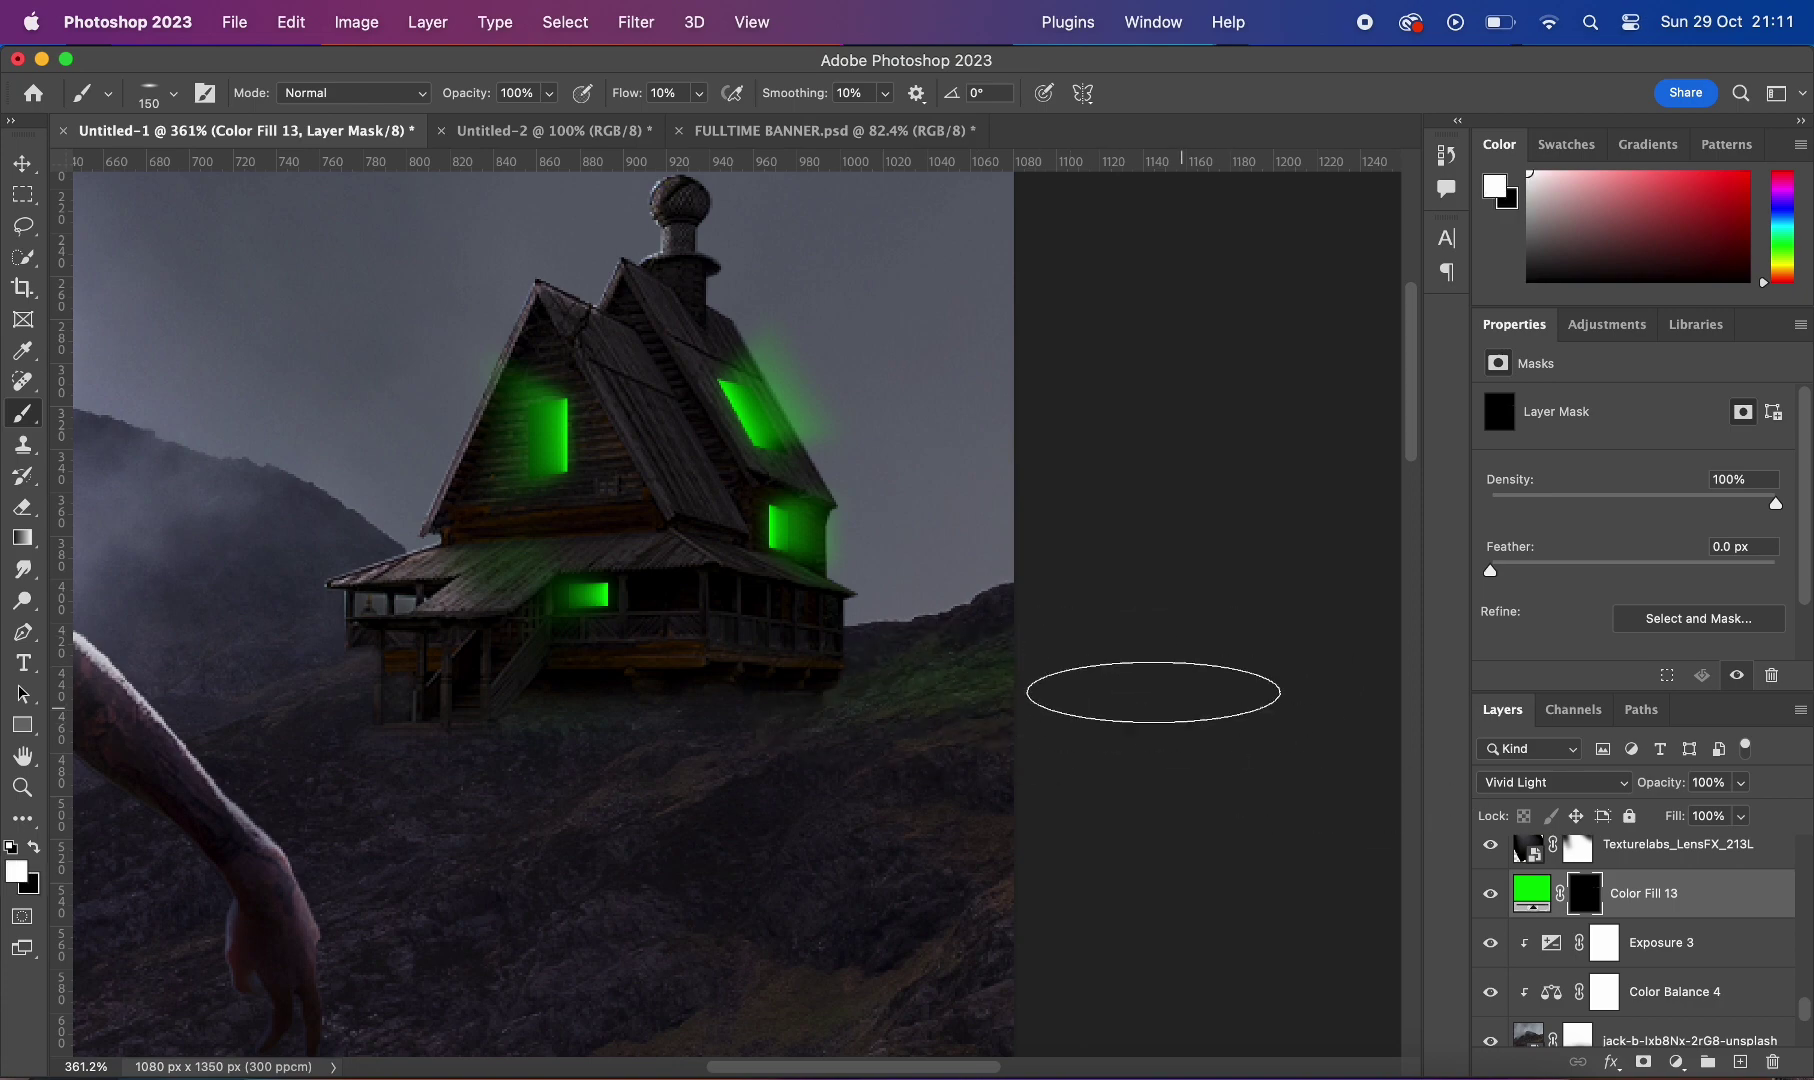
scroll(1332, 810, down, 5)
scroll(579, 644, up, 5)
scroll(1045, 757, down, 5)
scroll(1048, 761, up, 4)
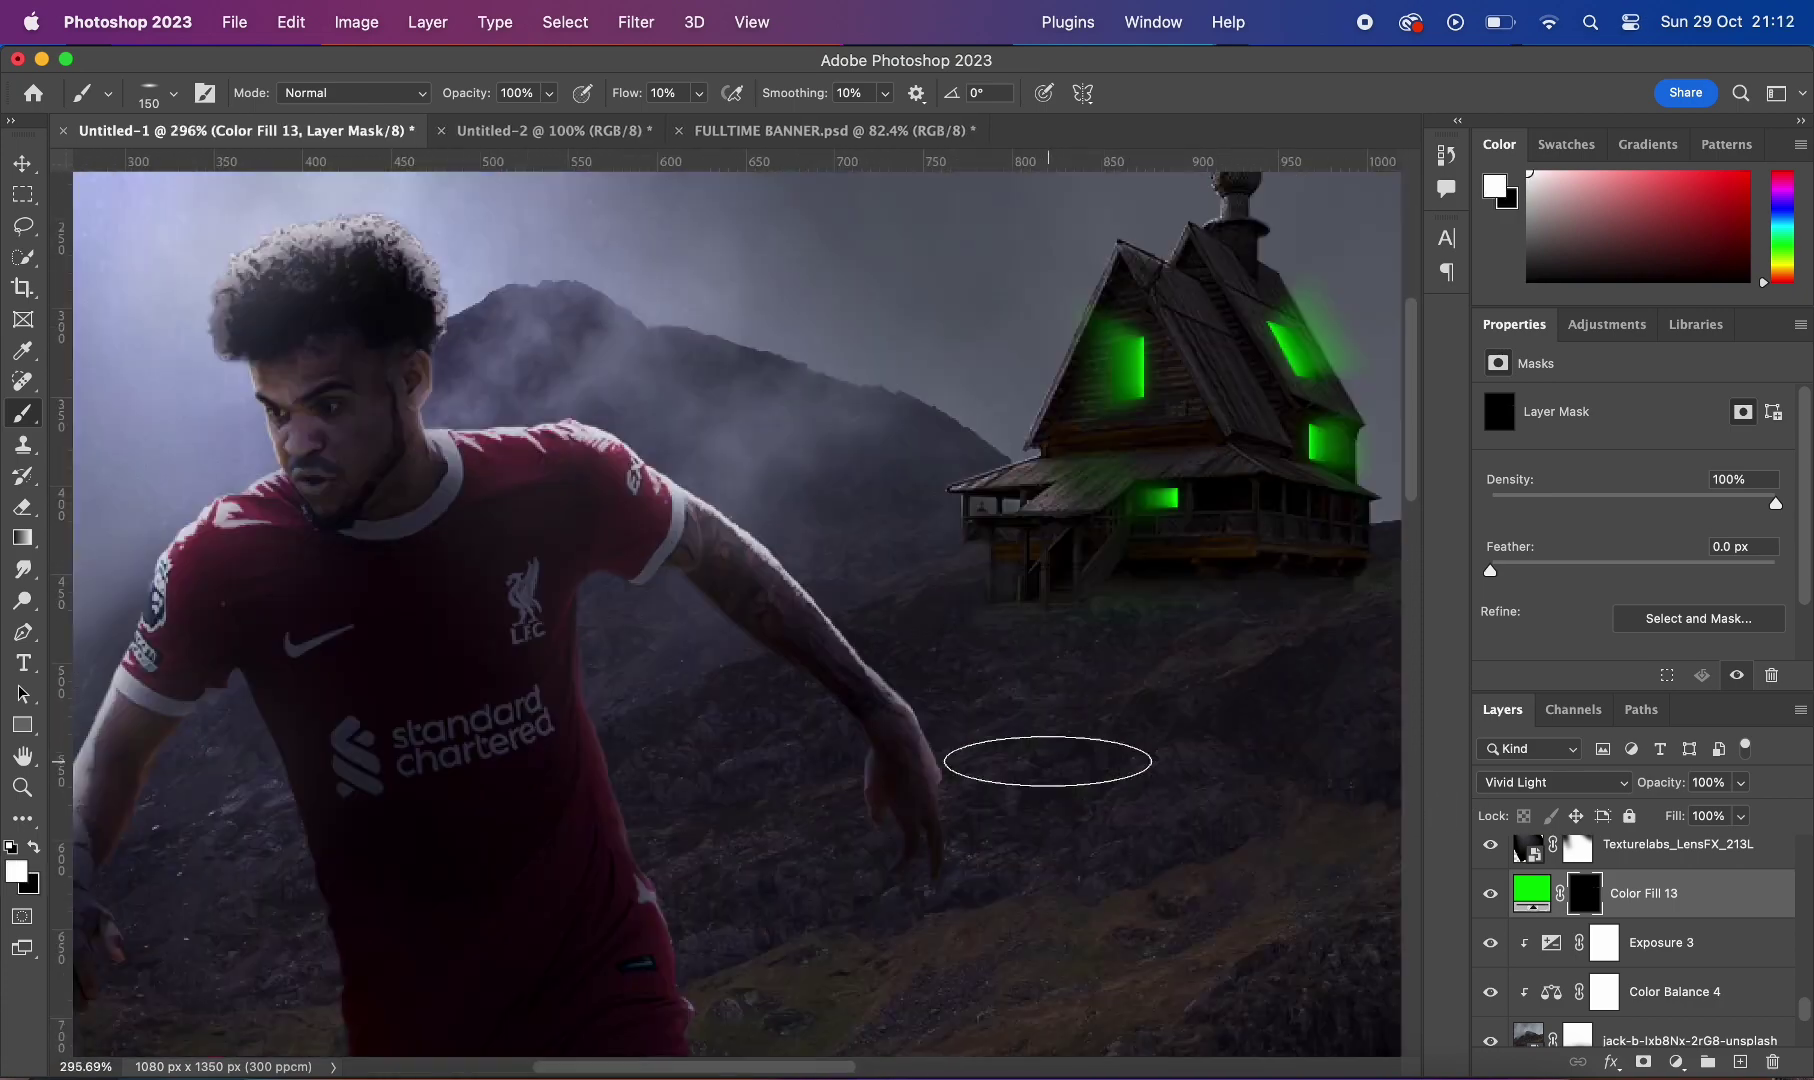
scroll(1048, 761, up, 1)
scroll(1211, 850, down, 5)
Step: Search 'witches flying png' and place a witch-on-broom silhouette above the cabin
key(v)
scroll(393, 555, down, 2)
scroll(395, 560, up, 1)
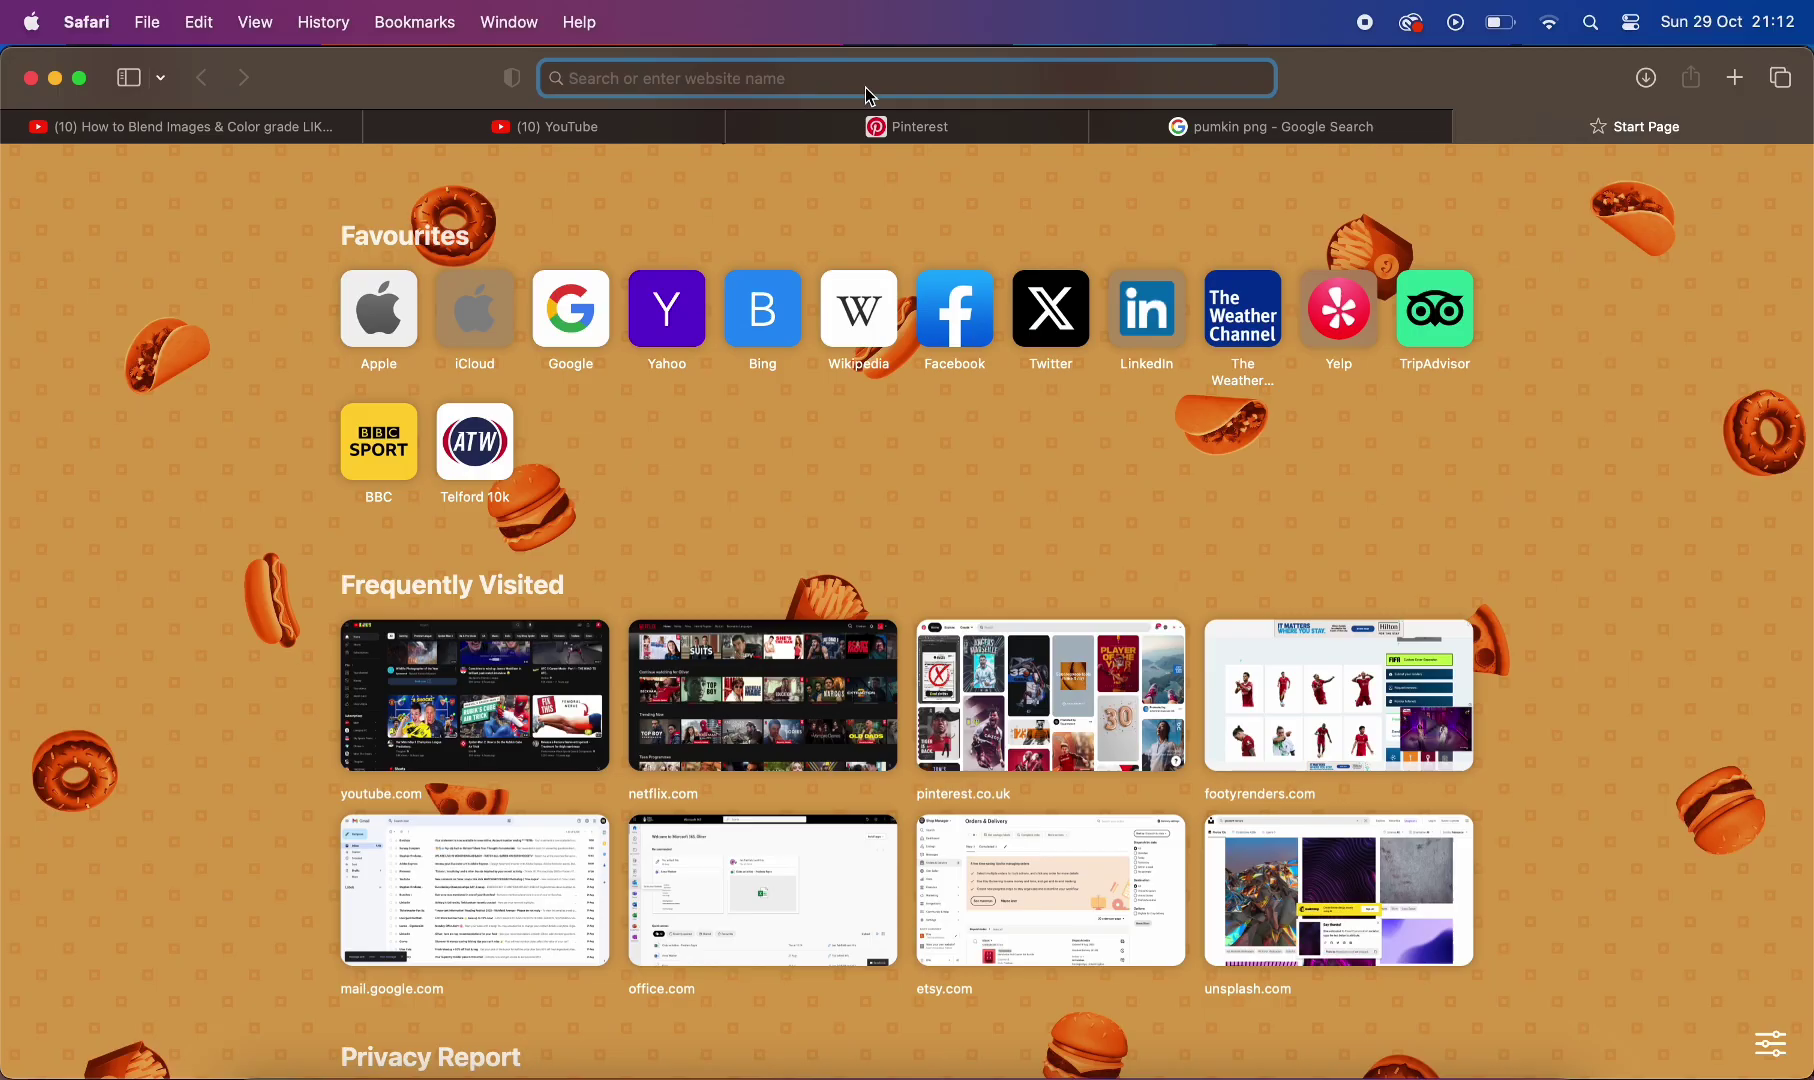
text(witches )
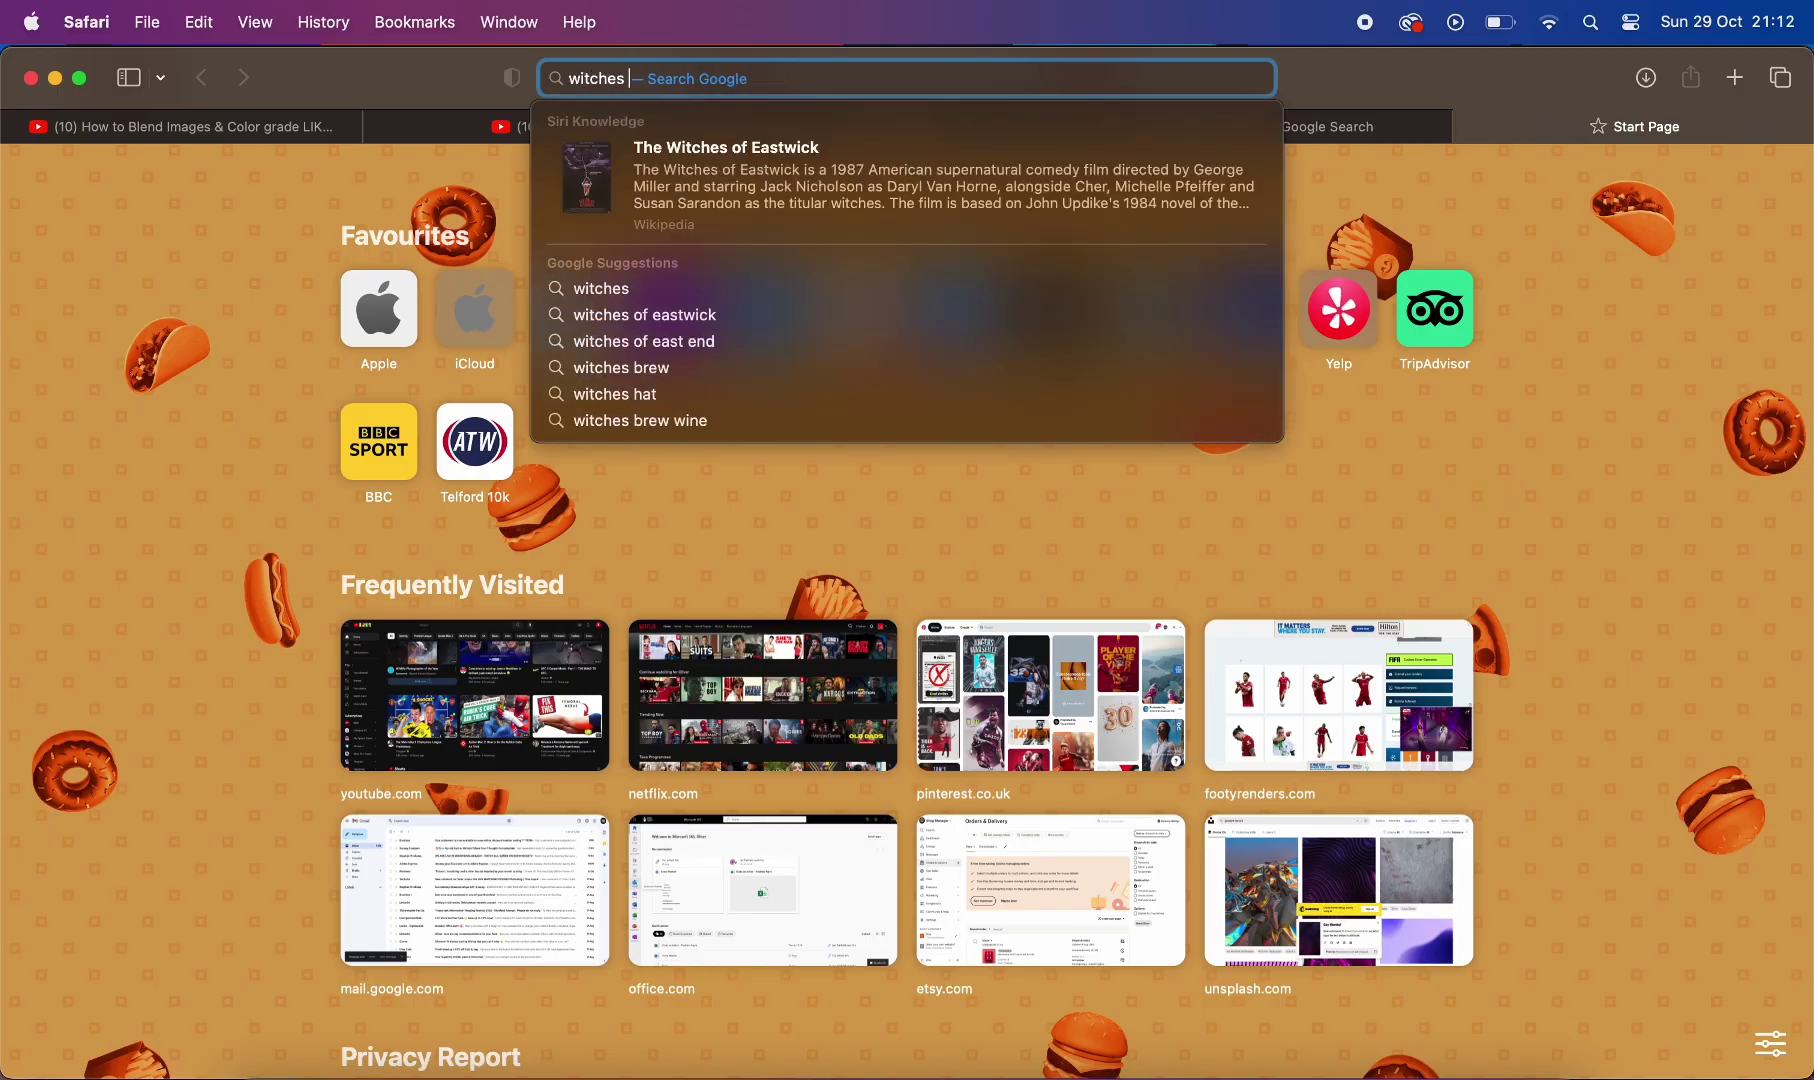
text(flying png)
key(Return)
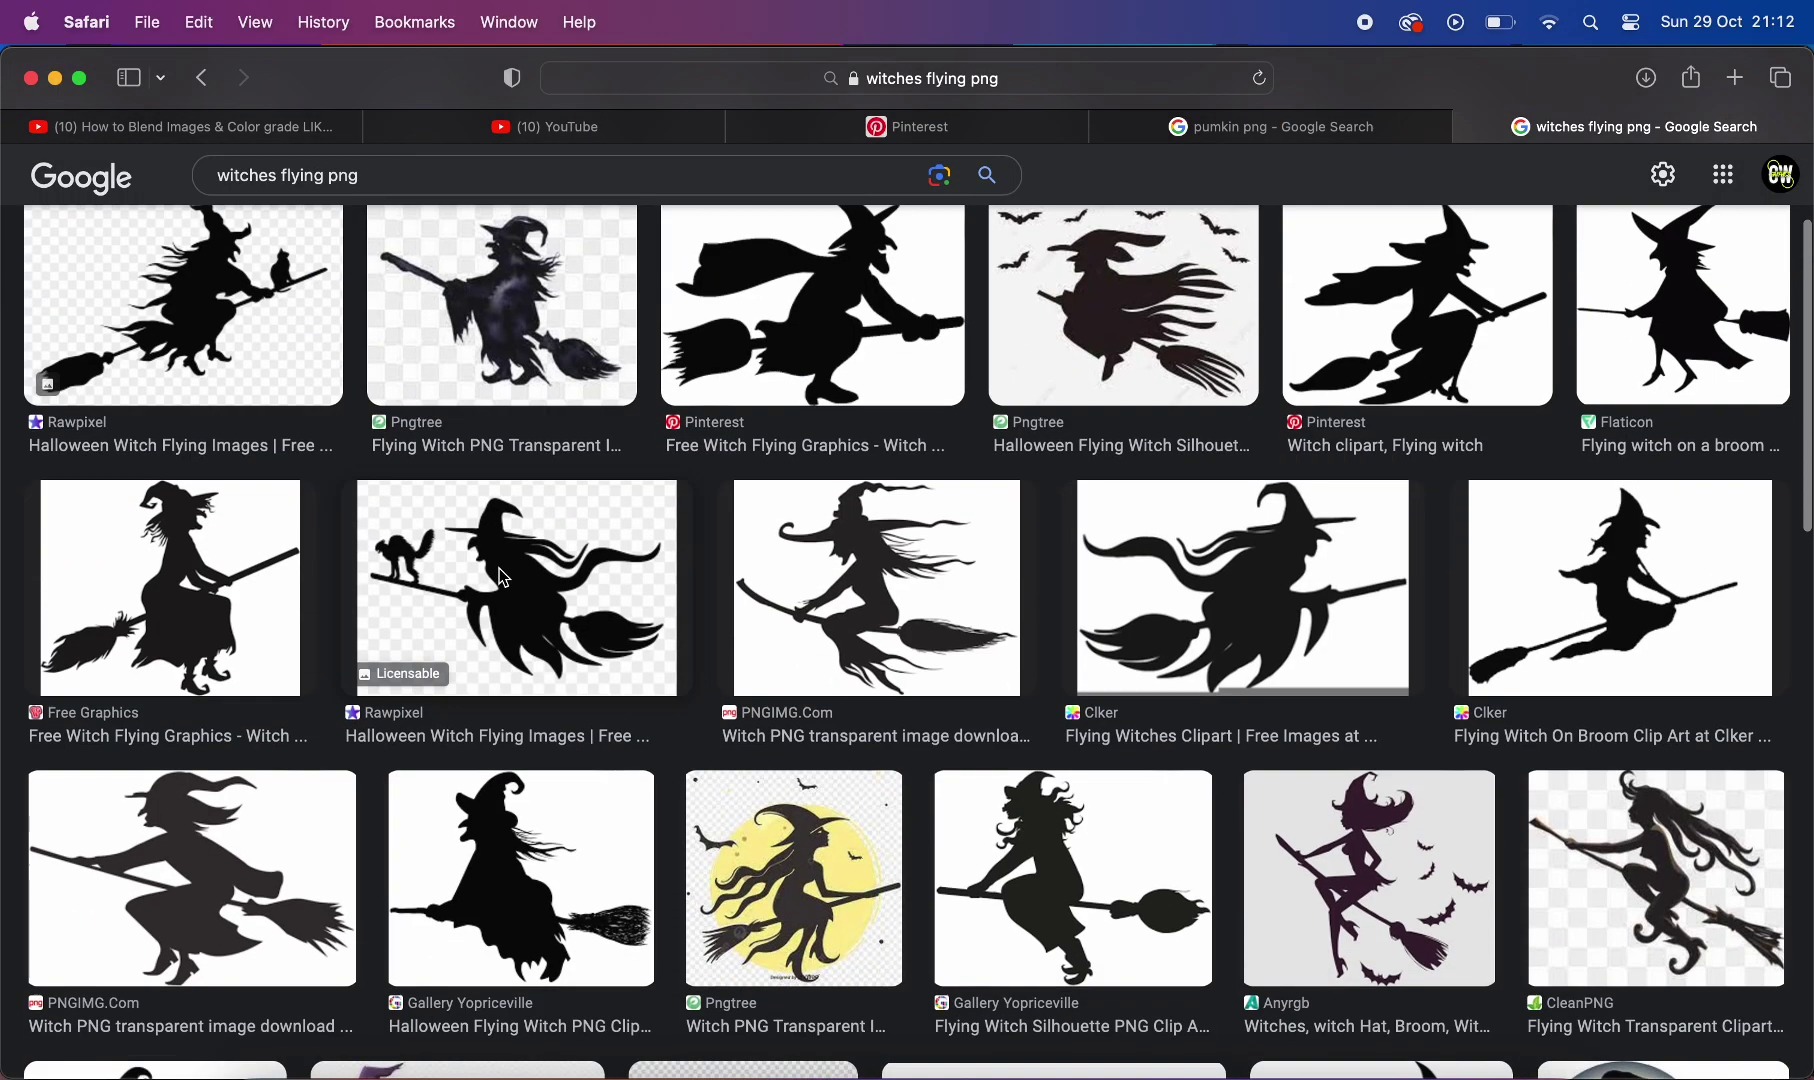
scroll(1047, 686, down, 3)
click(1047, 686)
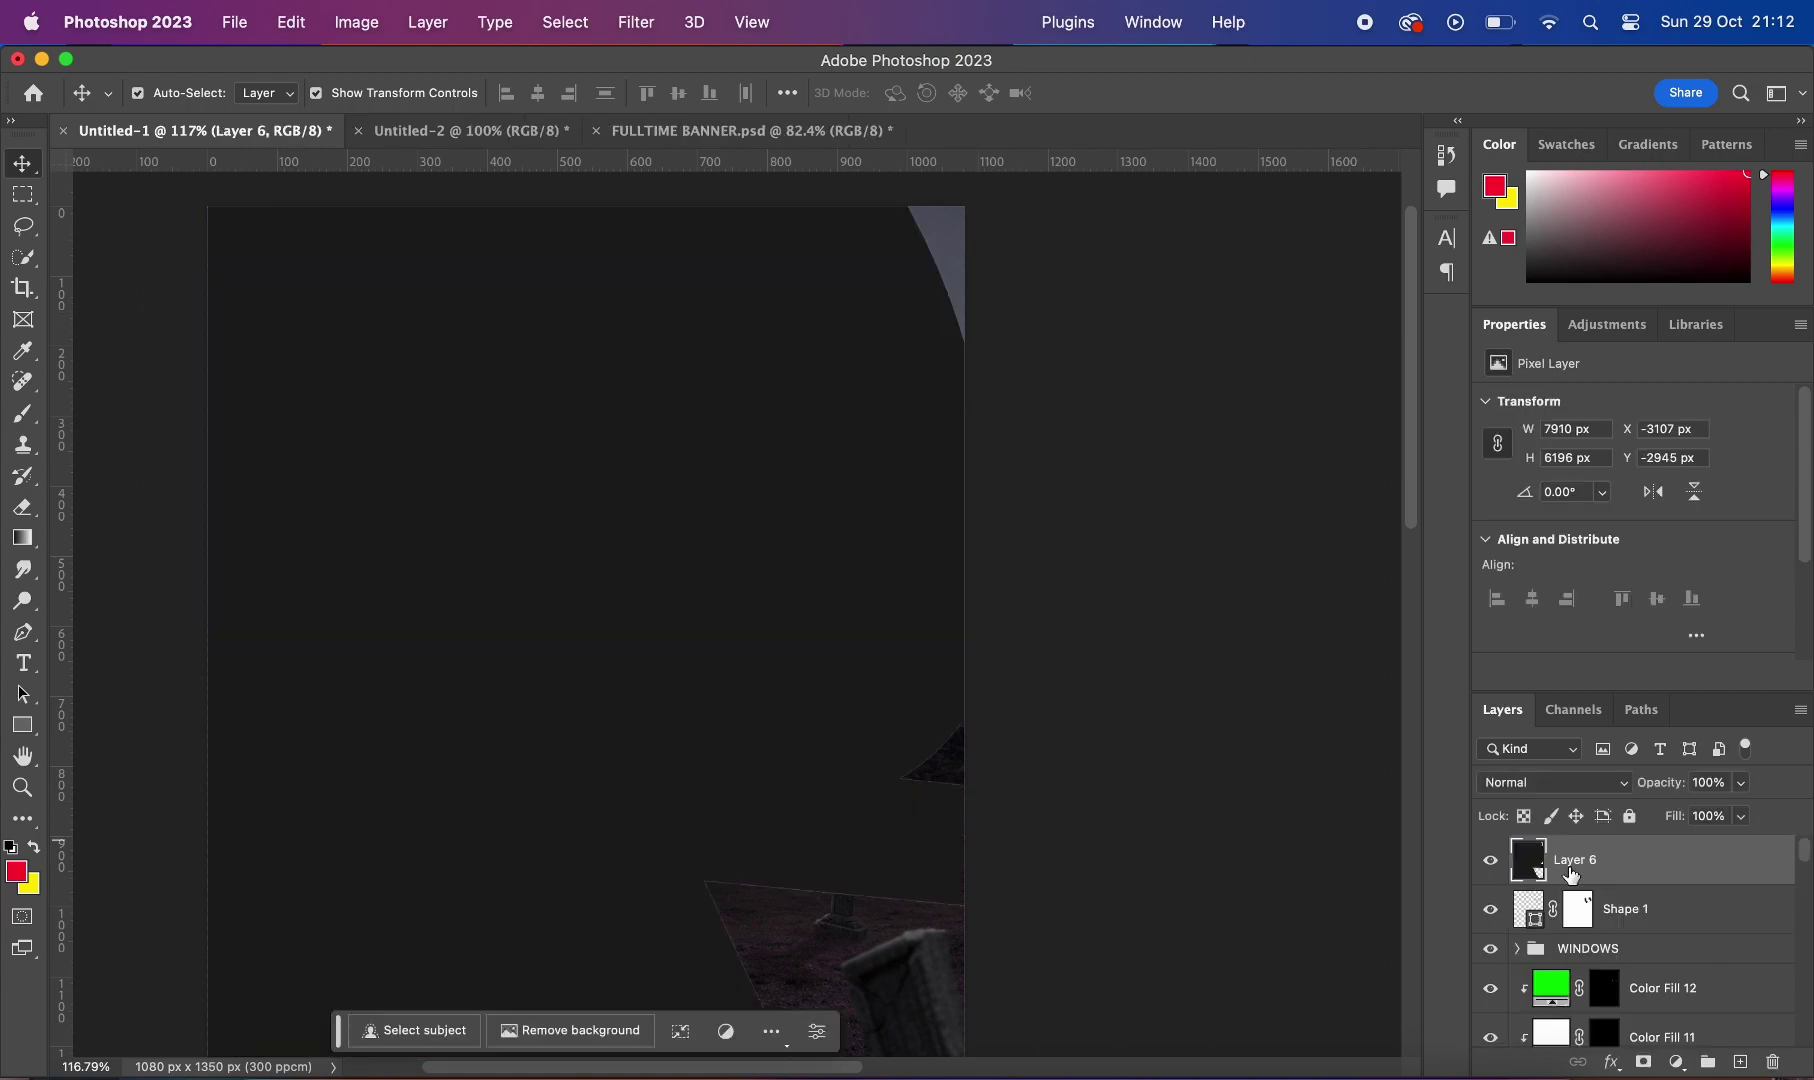
scroll(1077, 725, up, 5)
scroll(700, 420, up, 5)
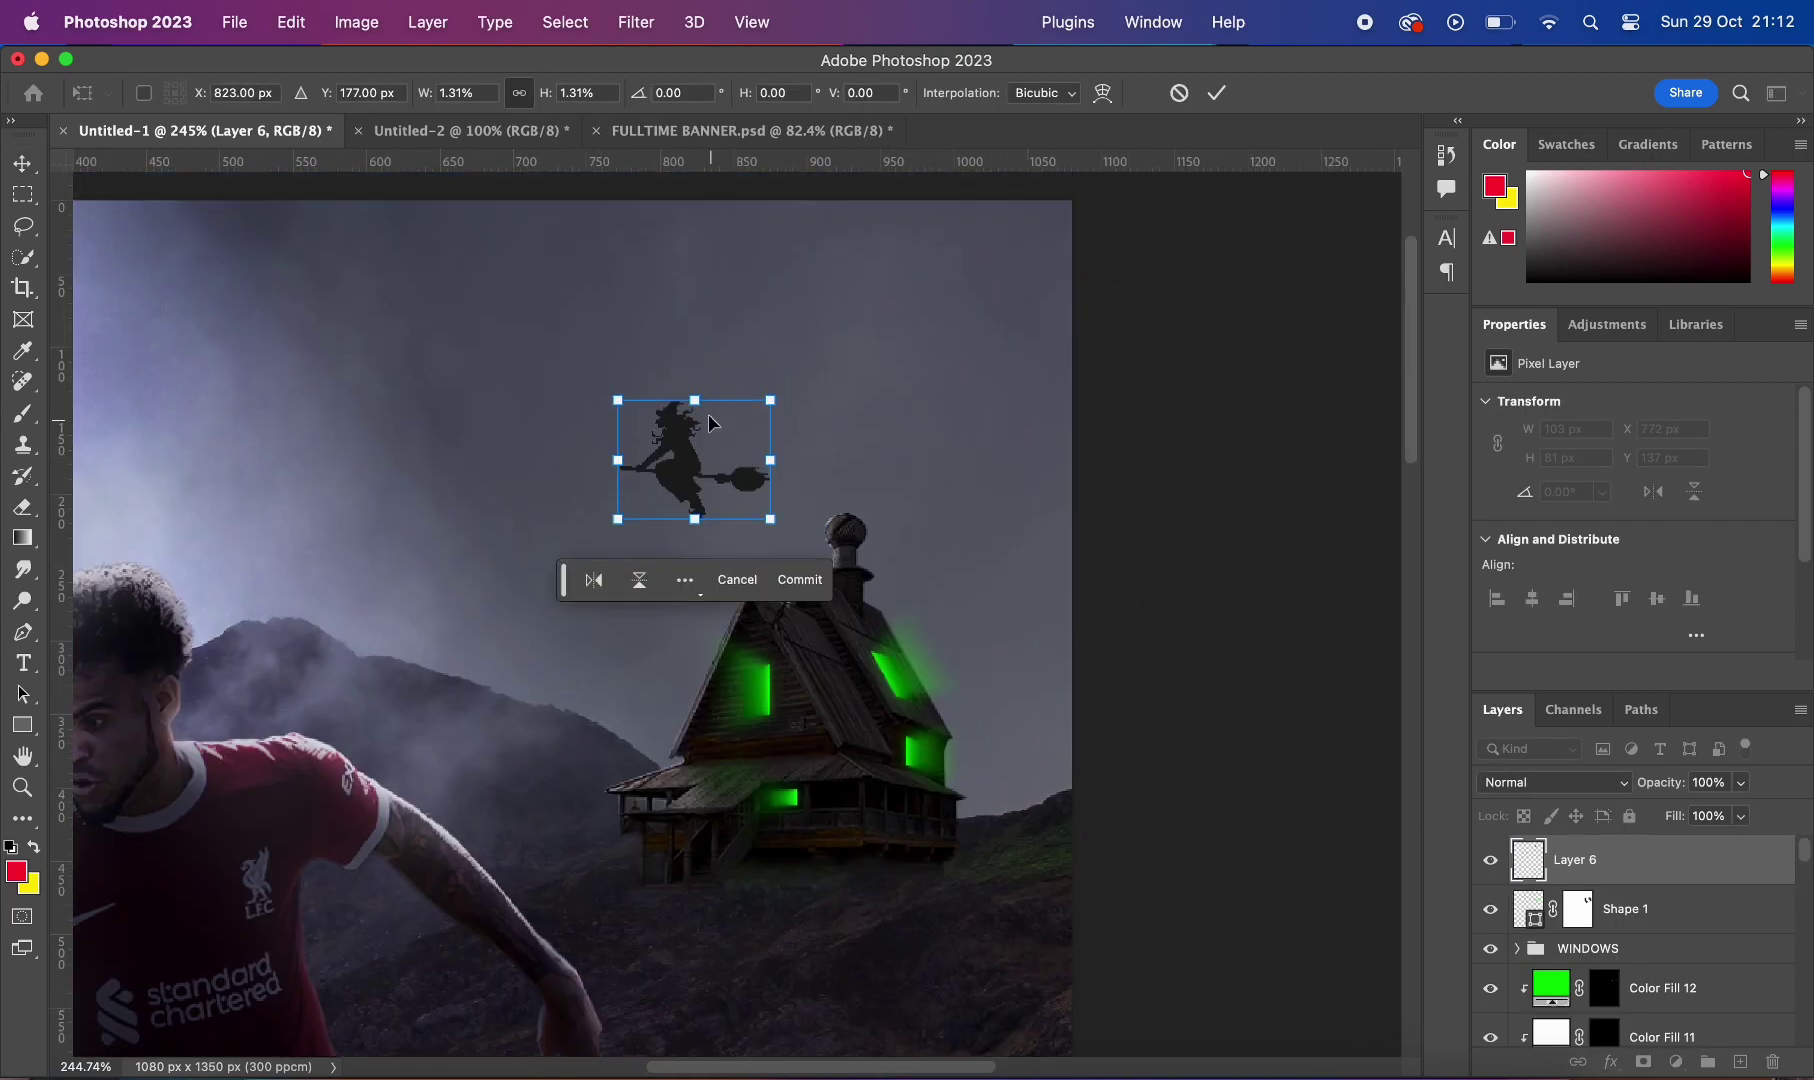
Step: Commit the witch and give it a black Color Overlay layer style
key(Return)
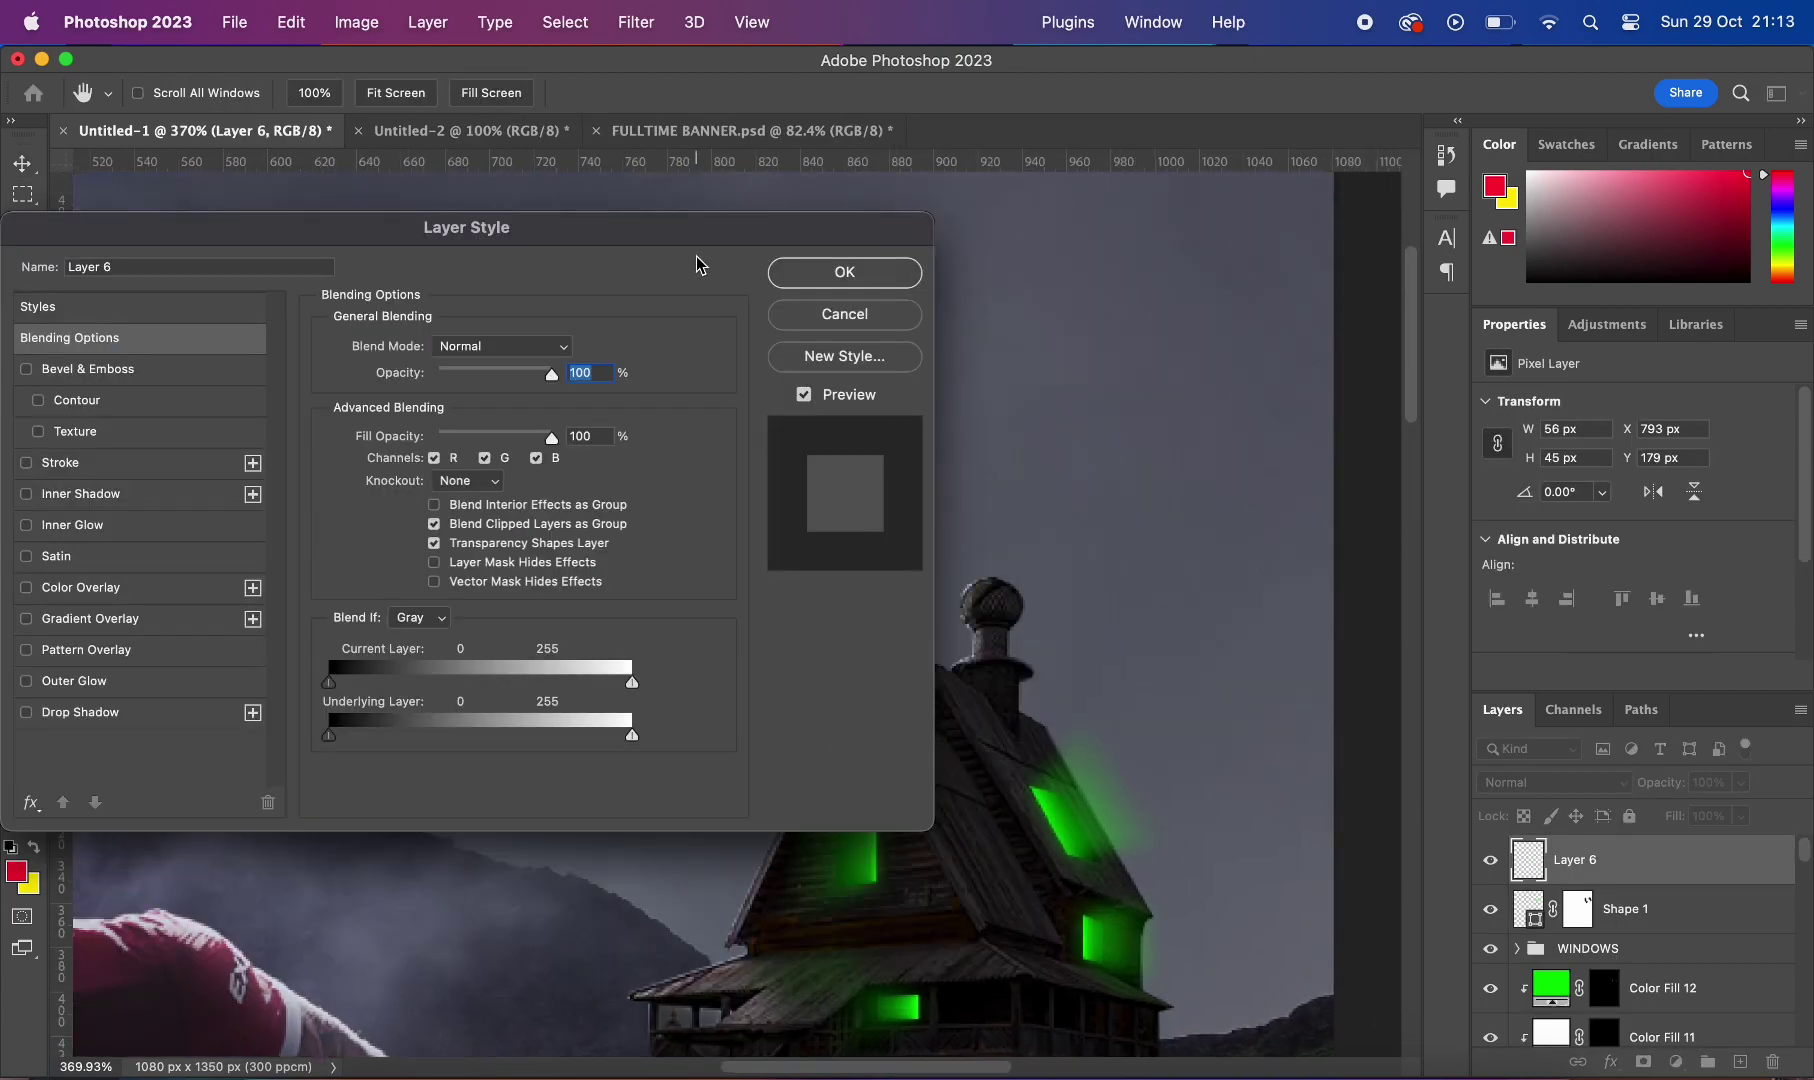
drag(465, 268, 1335, 418)
click(1180, 760)
click(1697, 518)
click(1729, 486)
click(1741, 437)
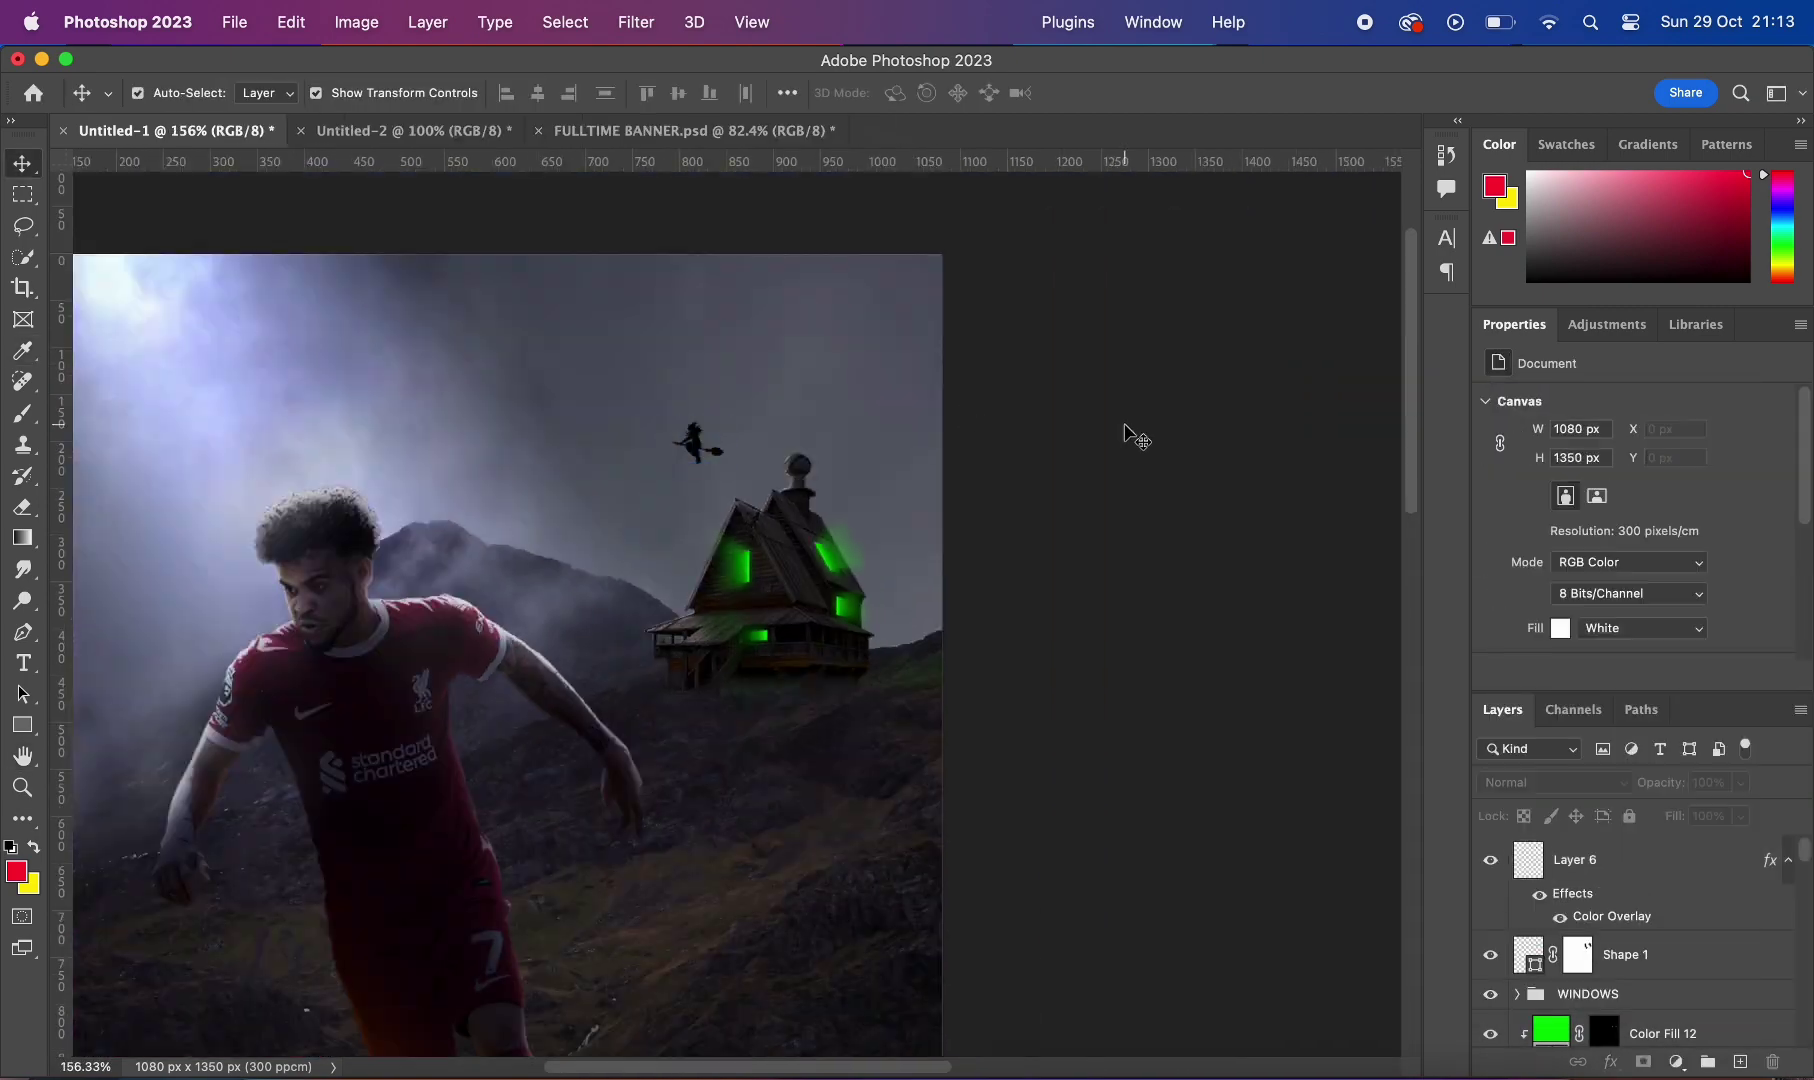
scroll(862, 585, down, 5)
scroll(862, 585, up, 5)
Step: Rotate the witch slightly, reposition it up-left, and choose Motion Blur
drag(650, 560, 650, 600)
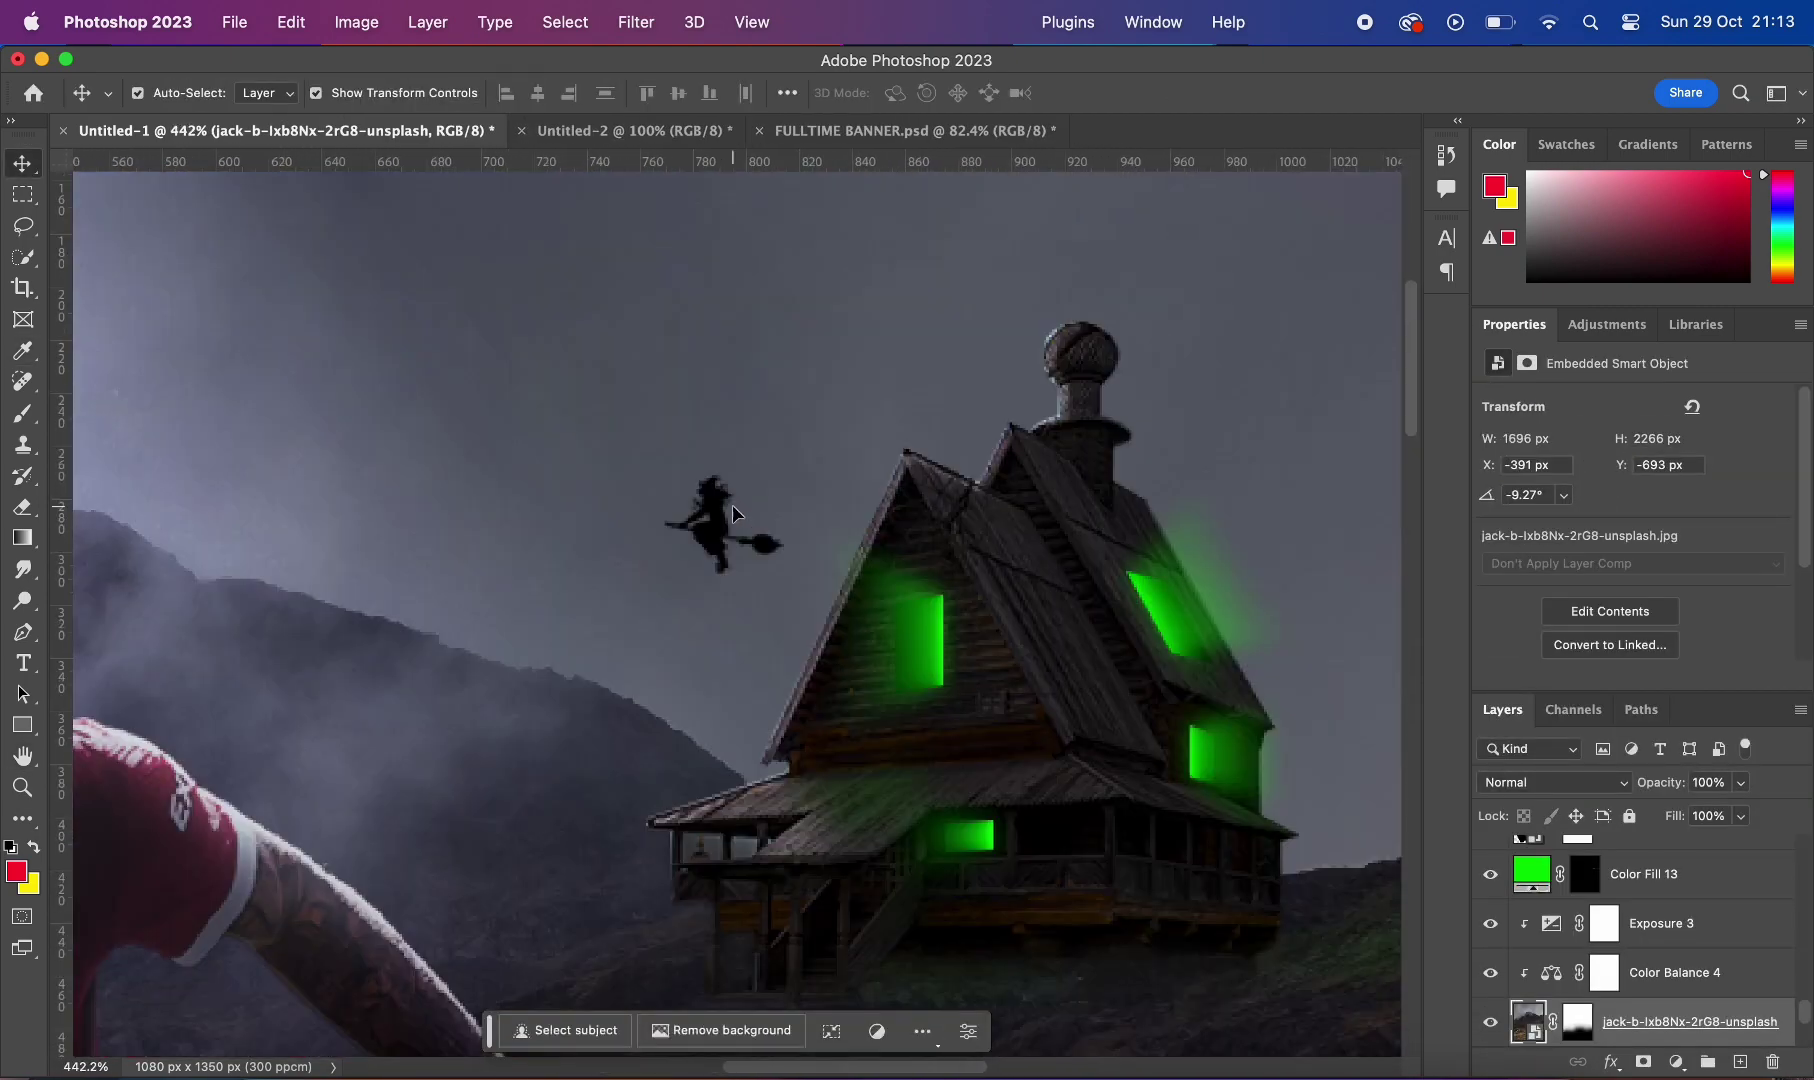
click(733, 513)
scroll(733, 513, up, 2)
key(ctrl+t)
drag(822, 432, 829, 443)
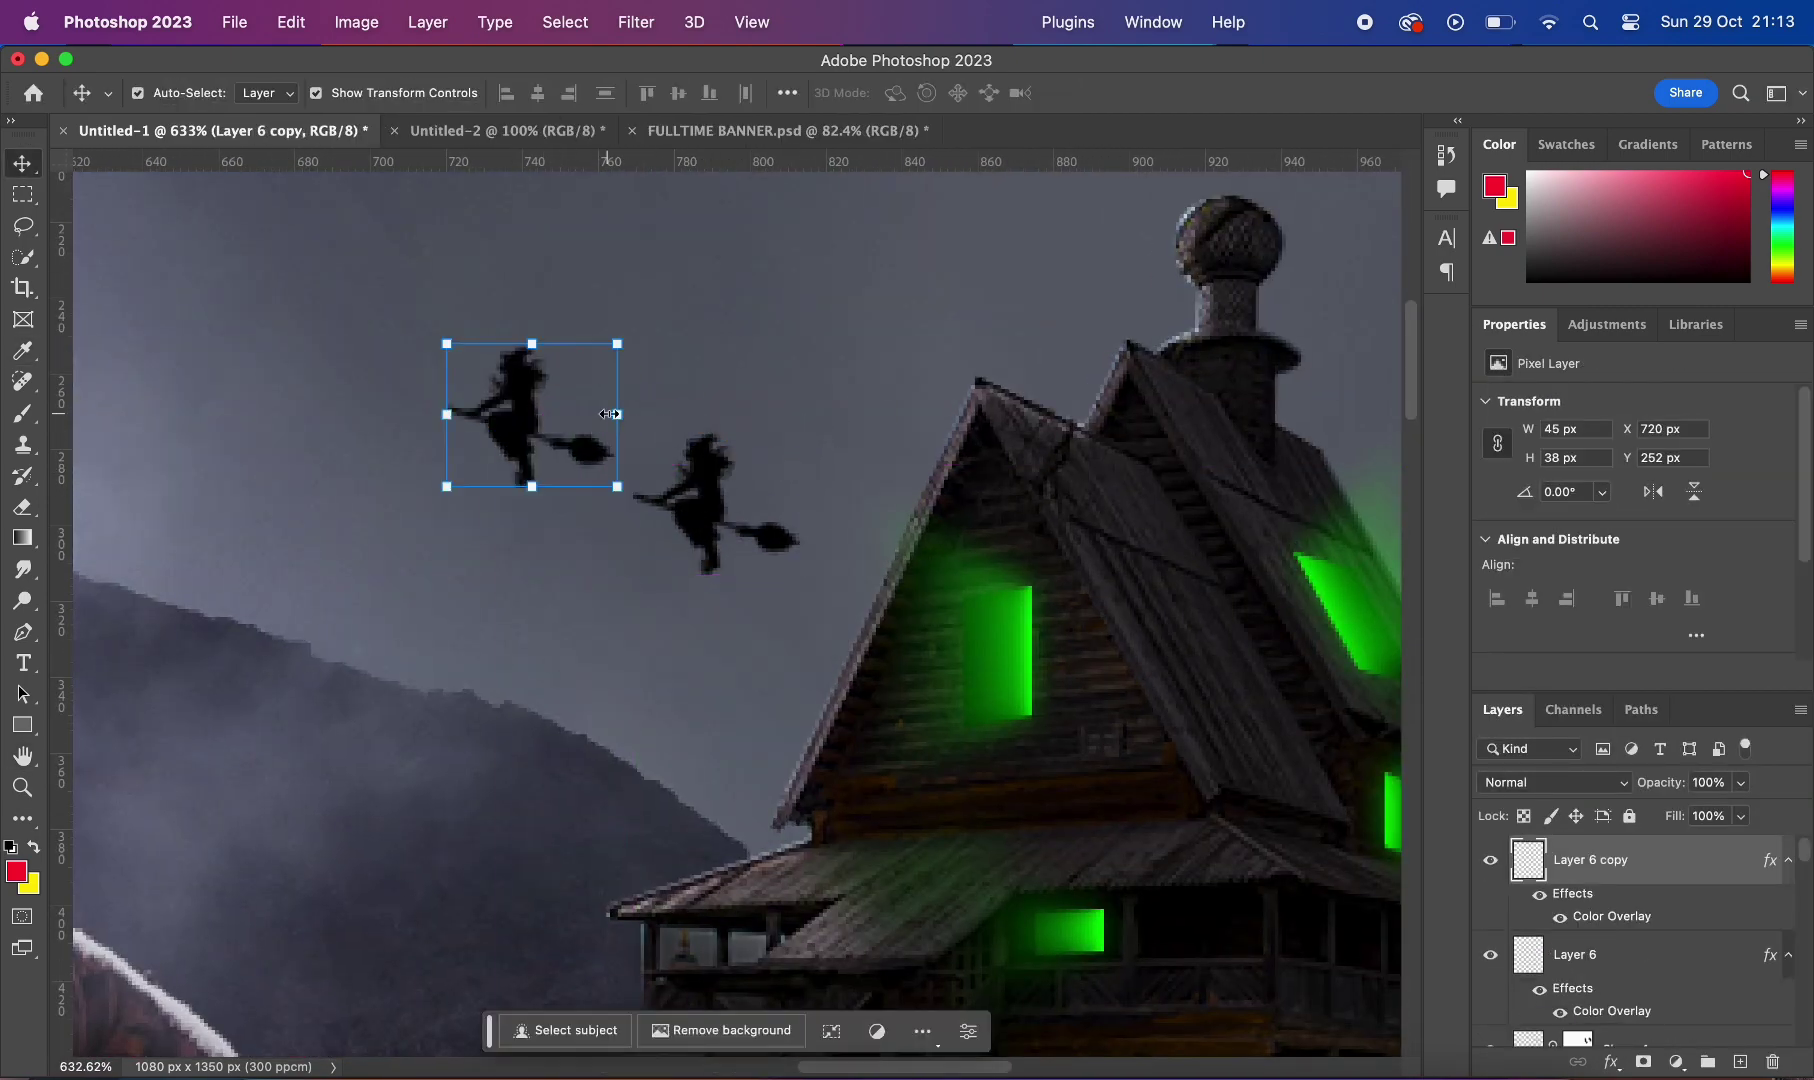
key(Return)
scroll(629, 327, down, 5)
scroll(629, 327, up, 5)
drag(602, 399, 470, 327)
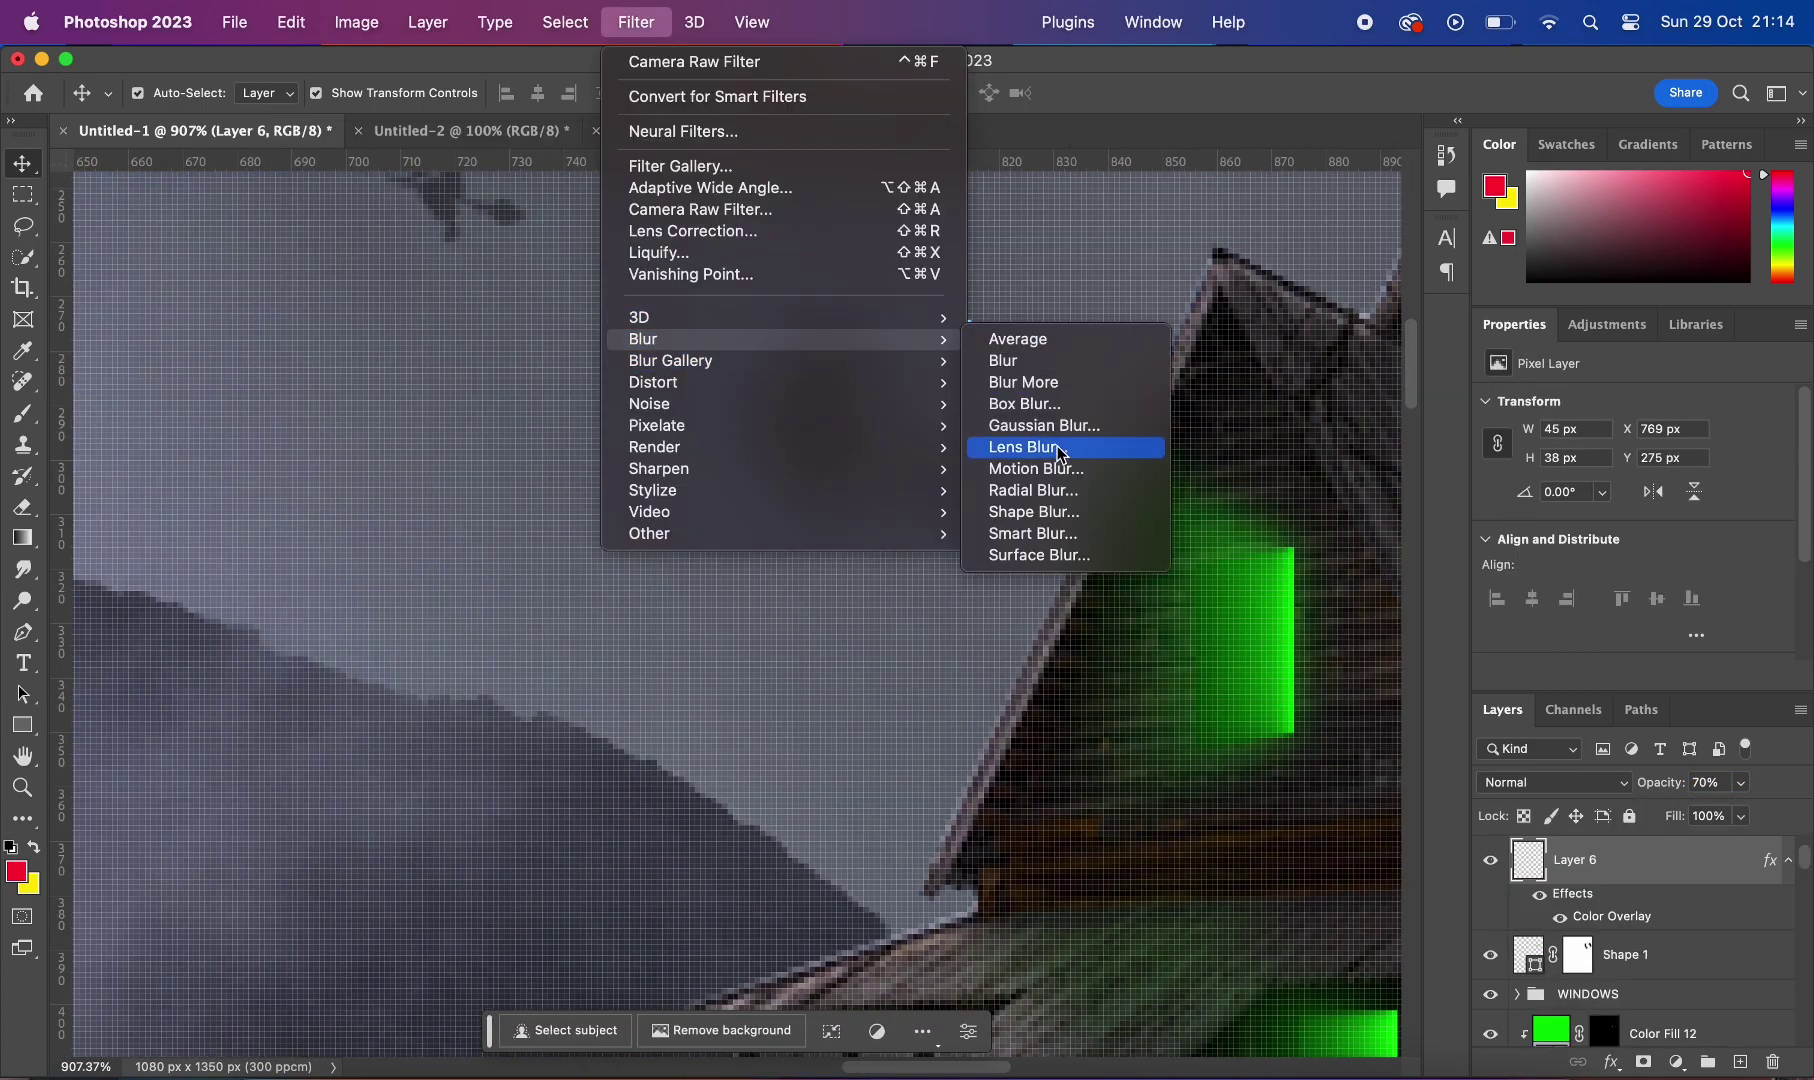
click(1040, 469)
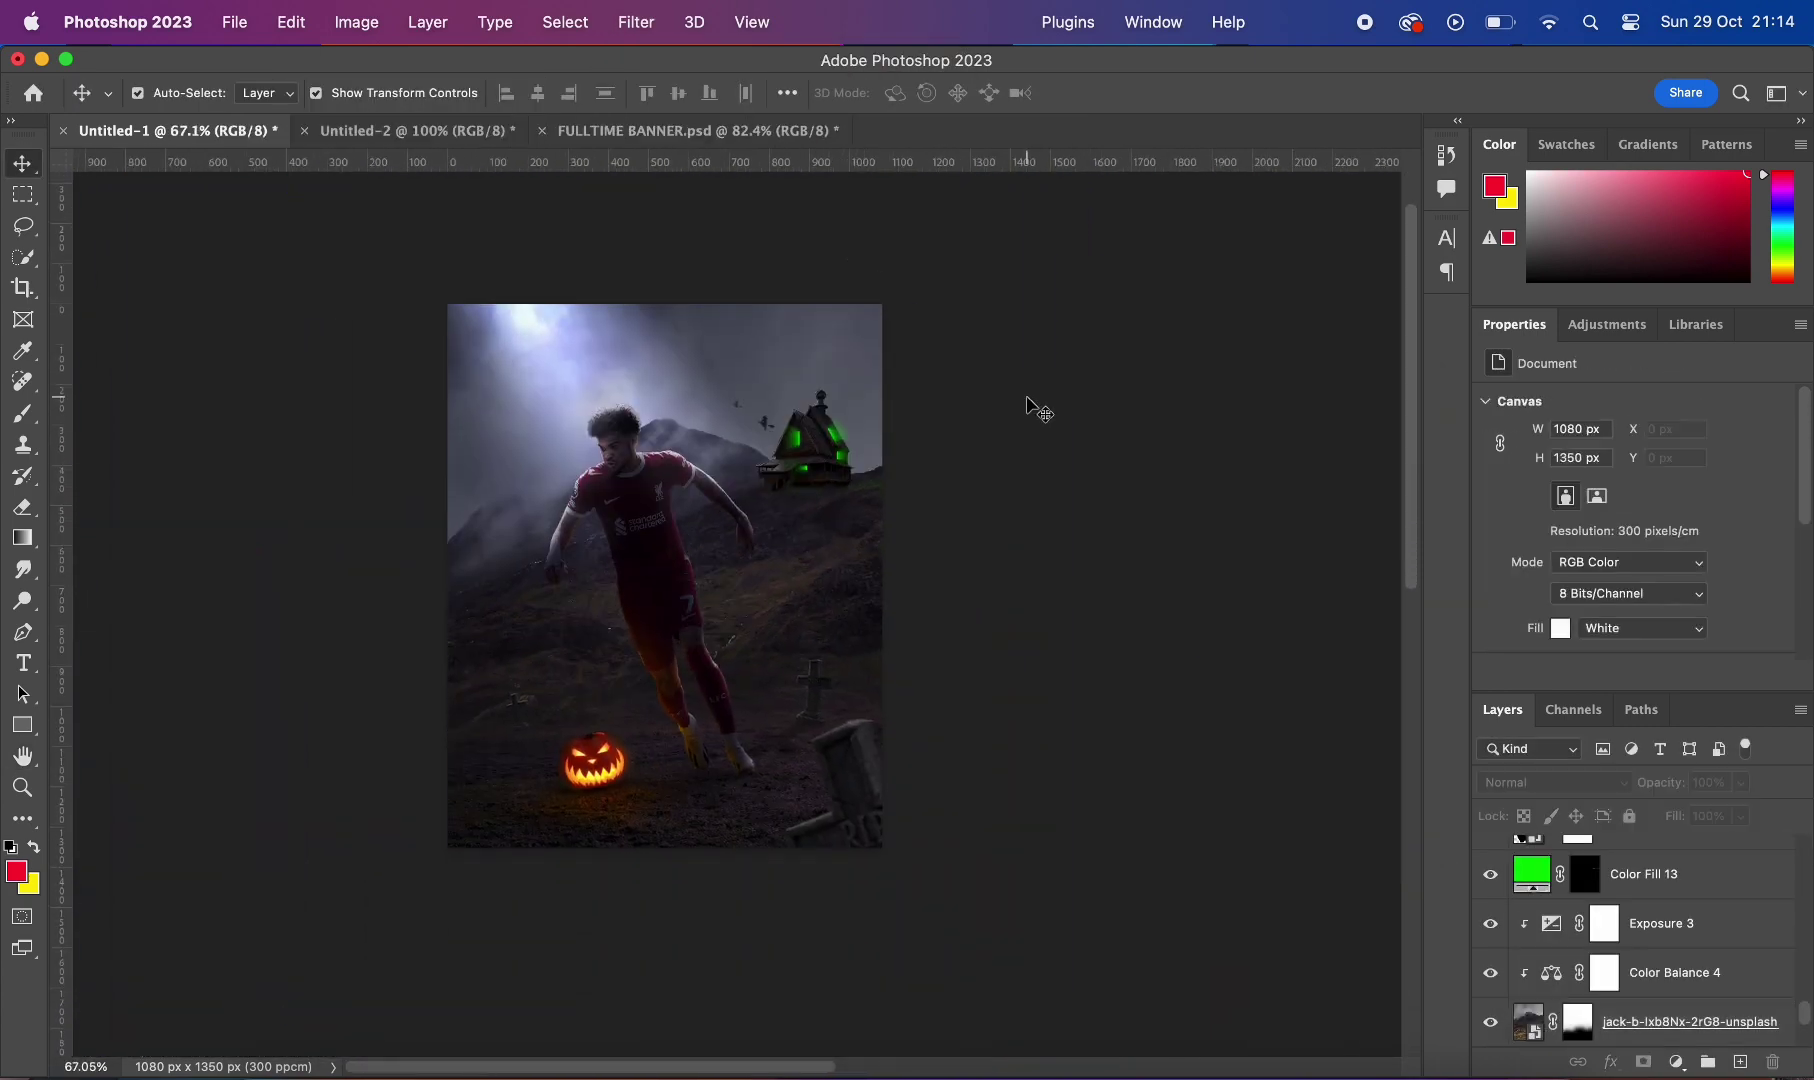
Step: Drag the HAPPY HALLOWEEN layers to the top right and group them as TEXT
scroll(905, 386, down, 3)
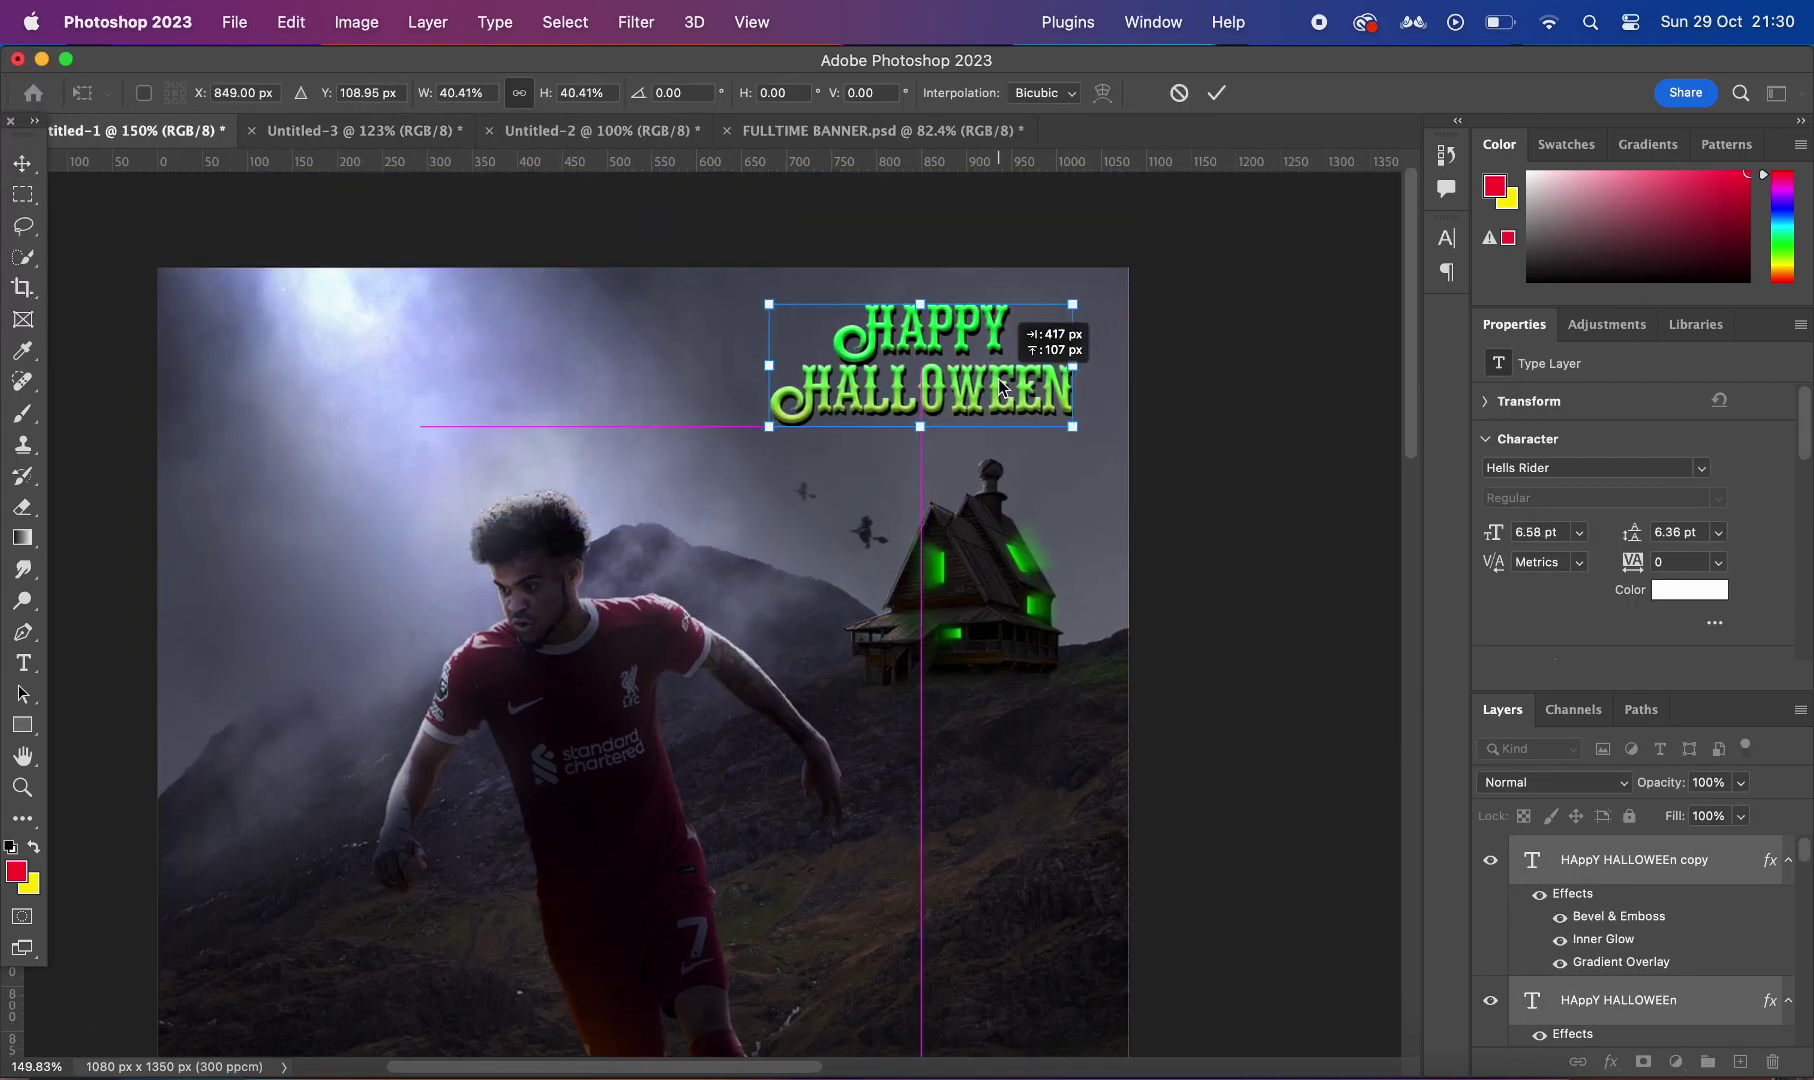
drag(183, 133, 1040, 340)
key(ctrl+g)
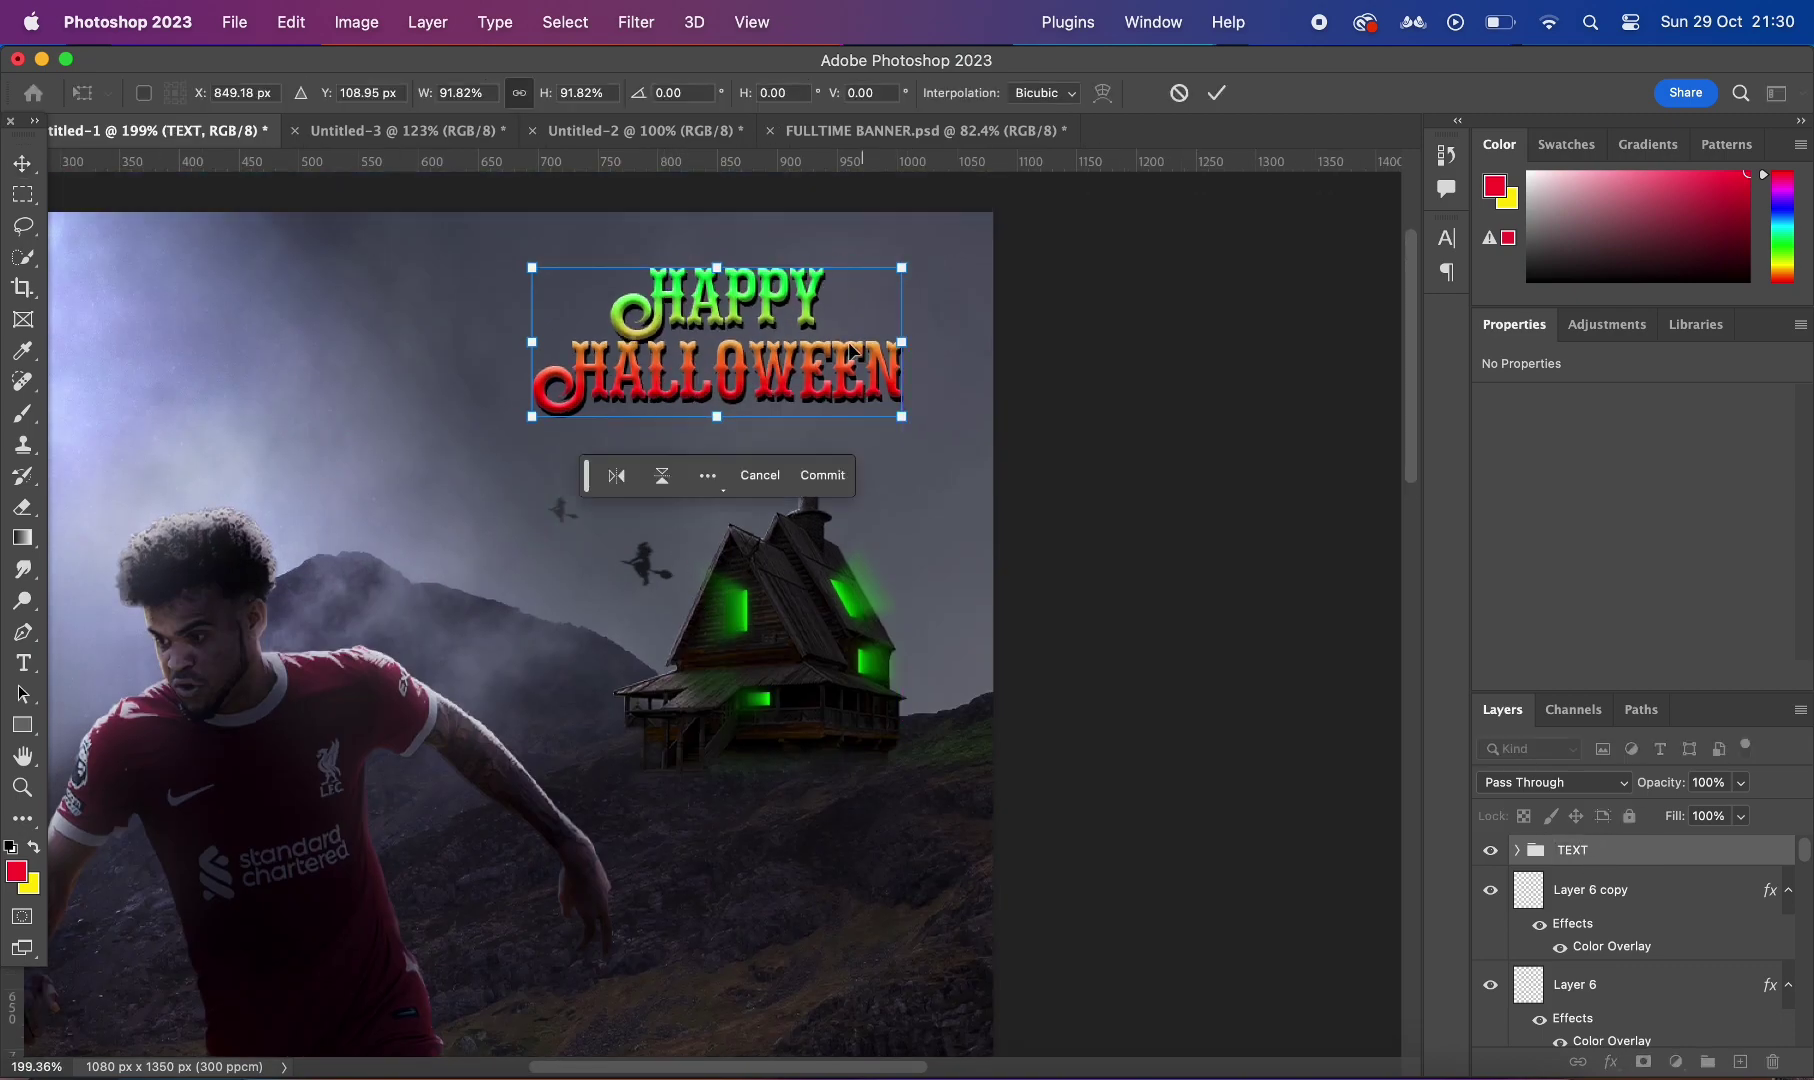
click(1070, 336)
scroll(1062, 330, down, 4)
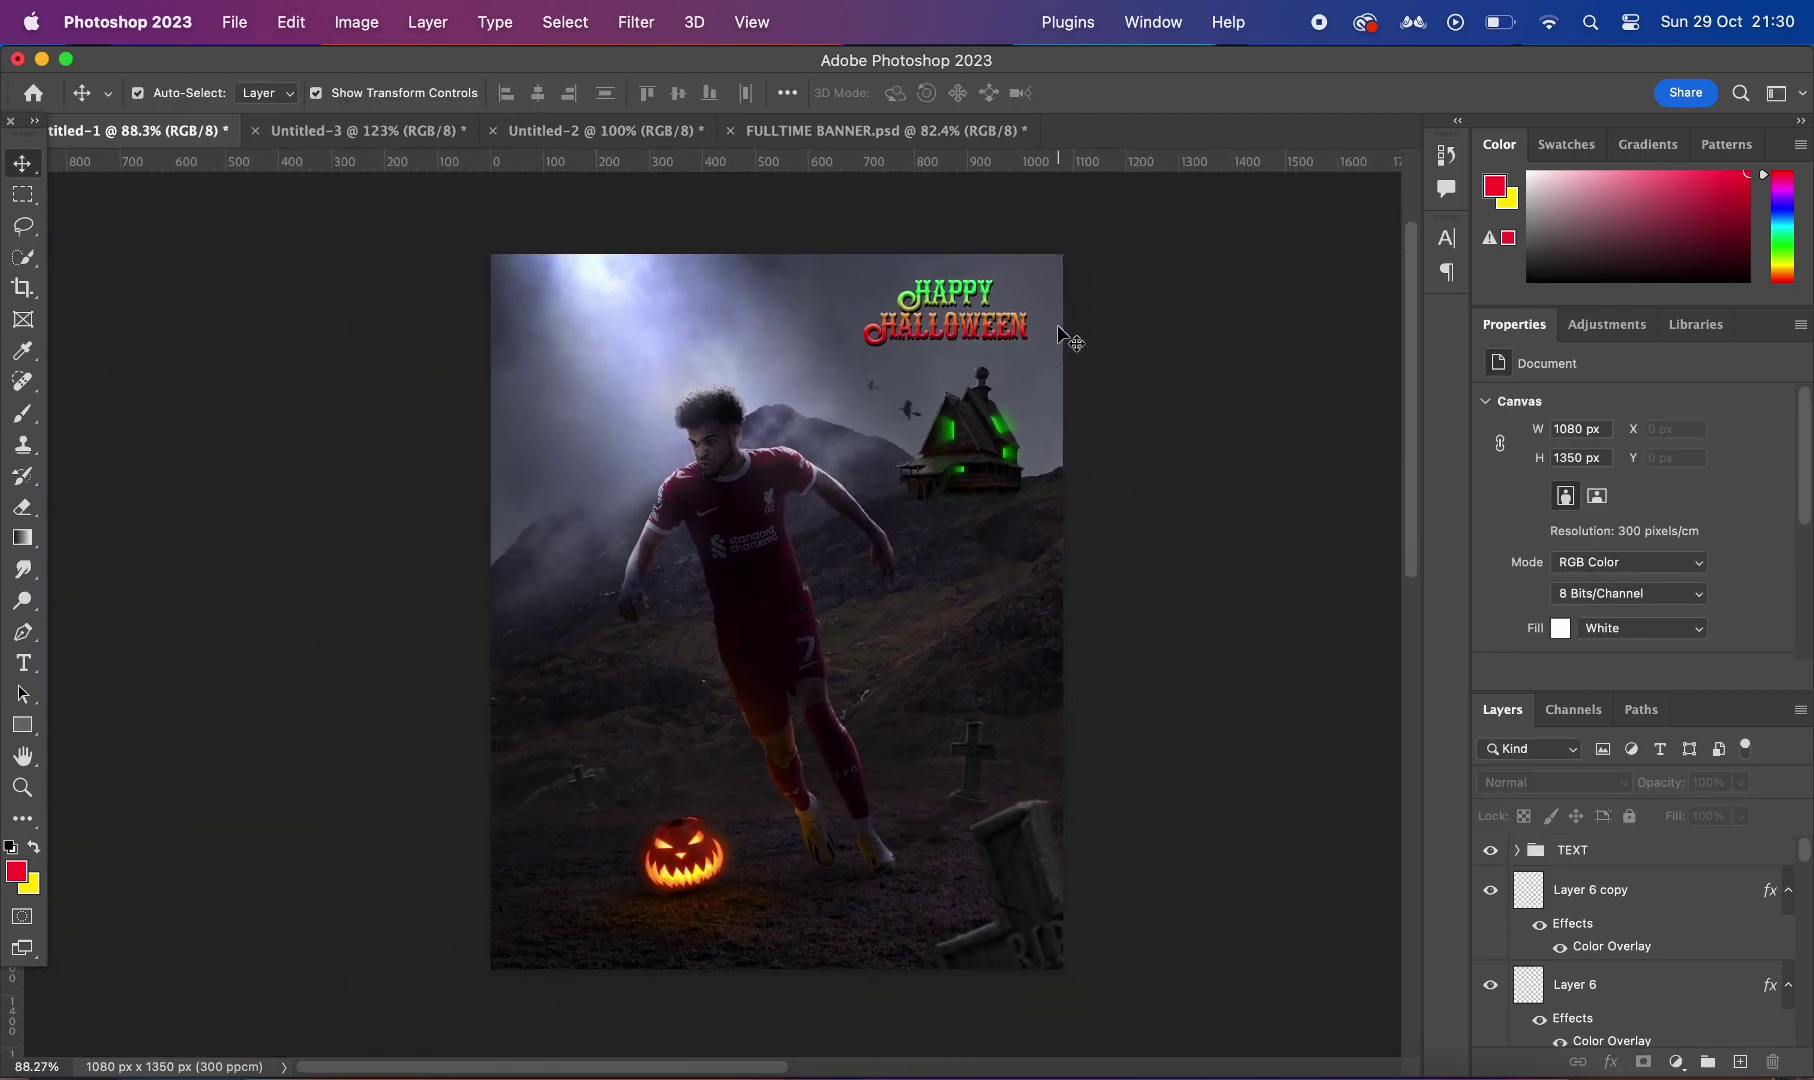
scroll(1057, 325, up, 3)
scroll(1646, 1031, down, 5)
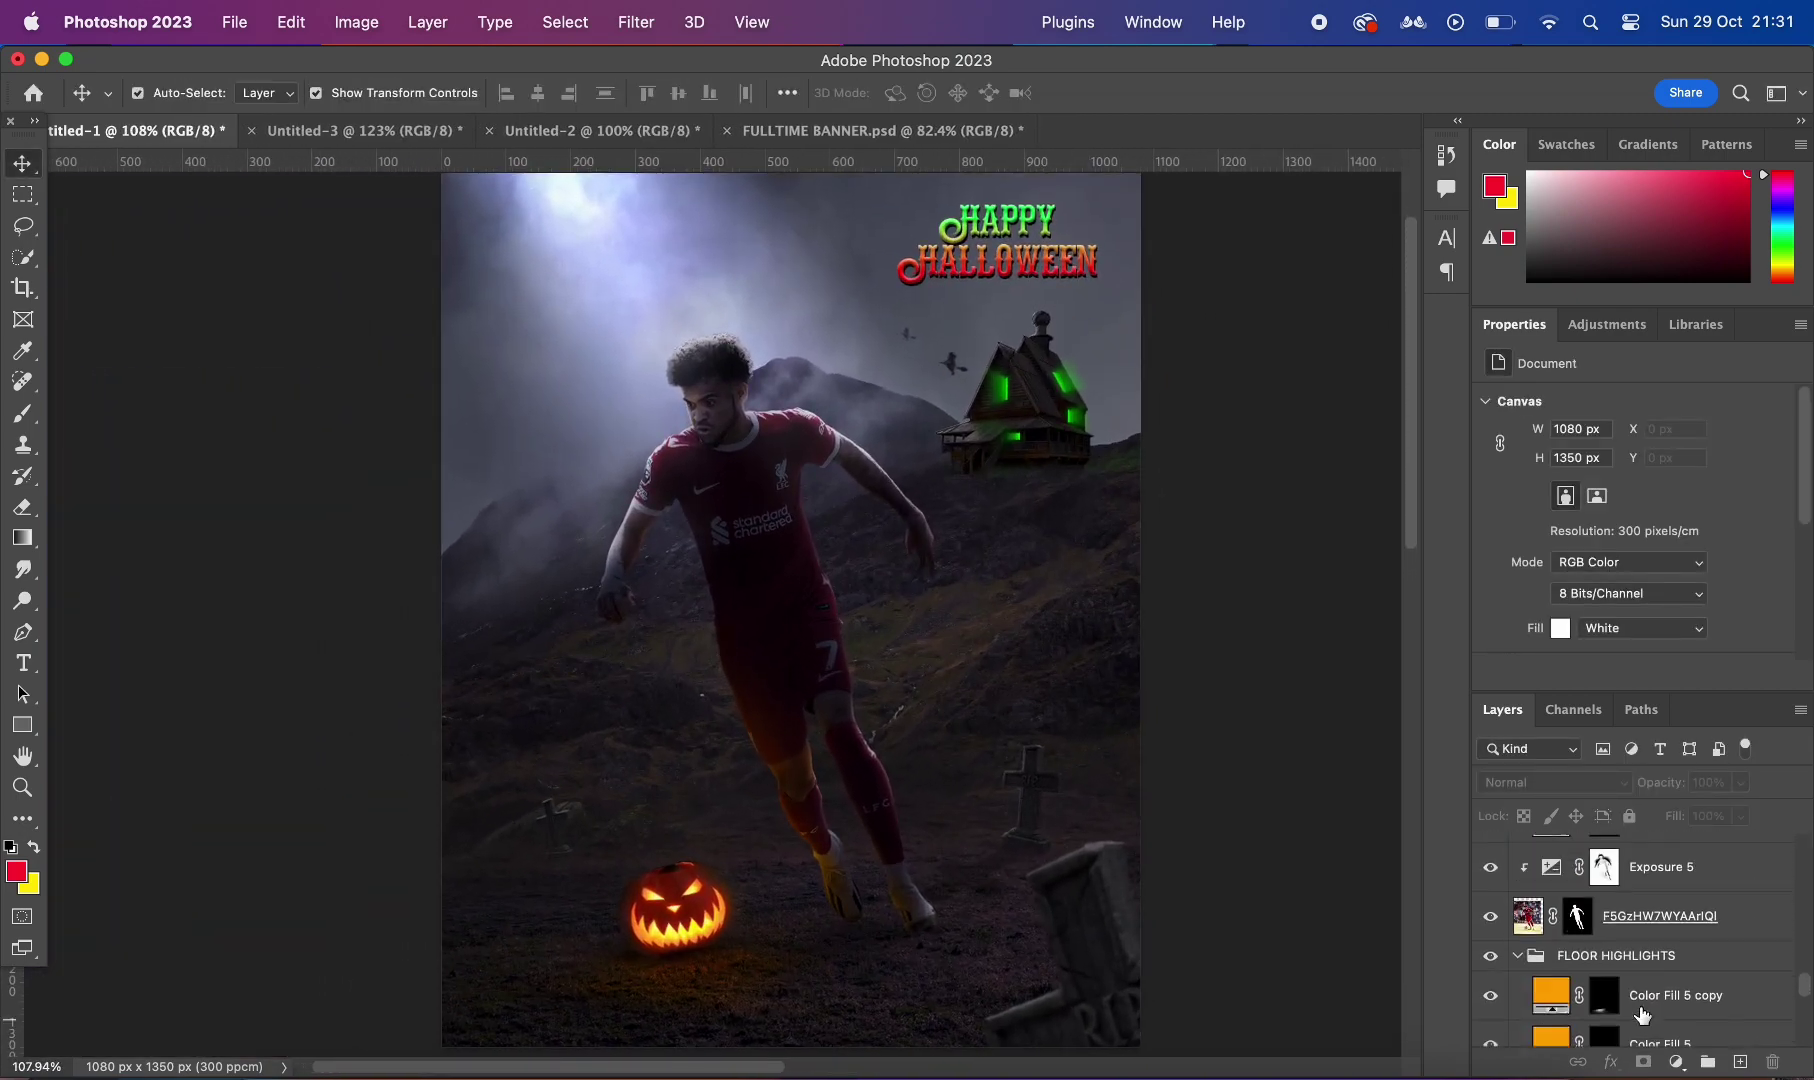
Step: Target the Atmosphere layer mask with a soft round brush and default black/white colours
click(950, 677)
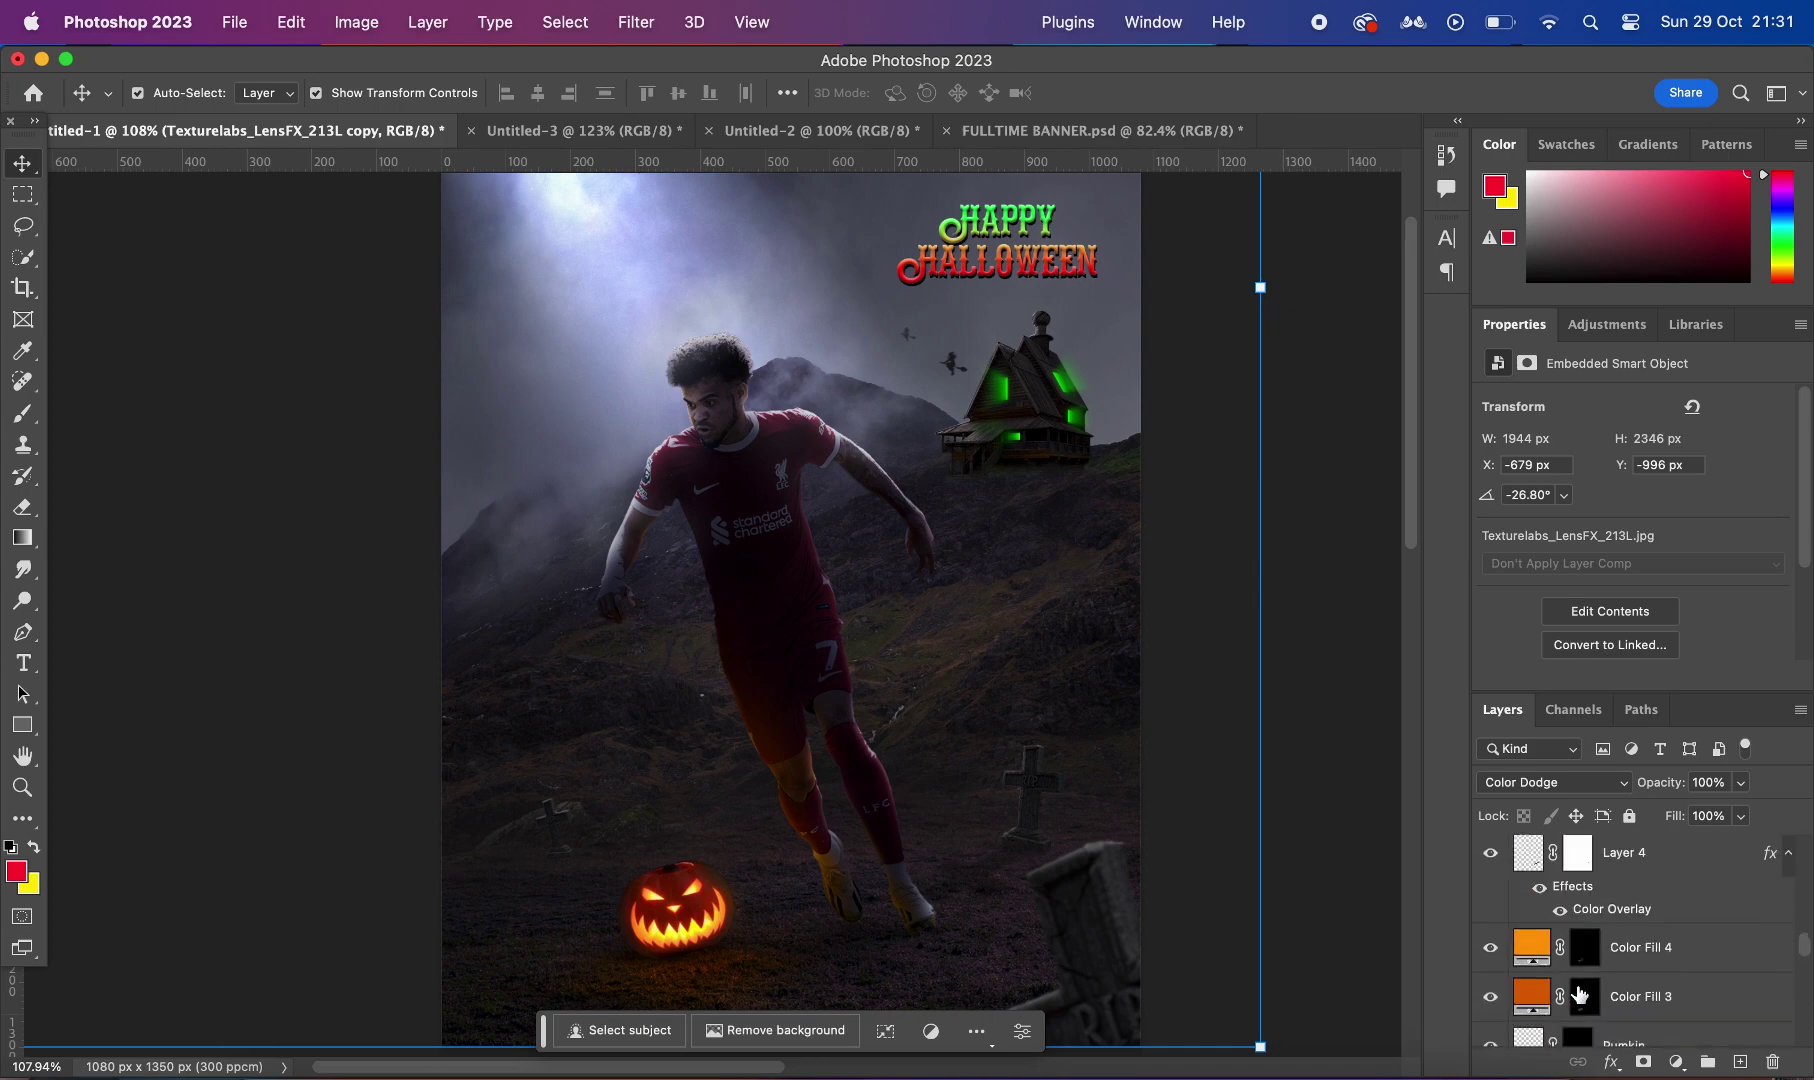
click(1577, 933)
key(b)
key(d)
scroll(900, 930, up, 3)
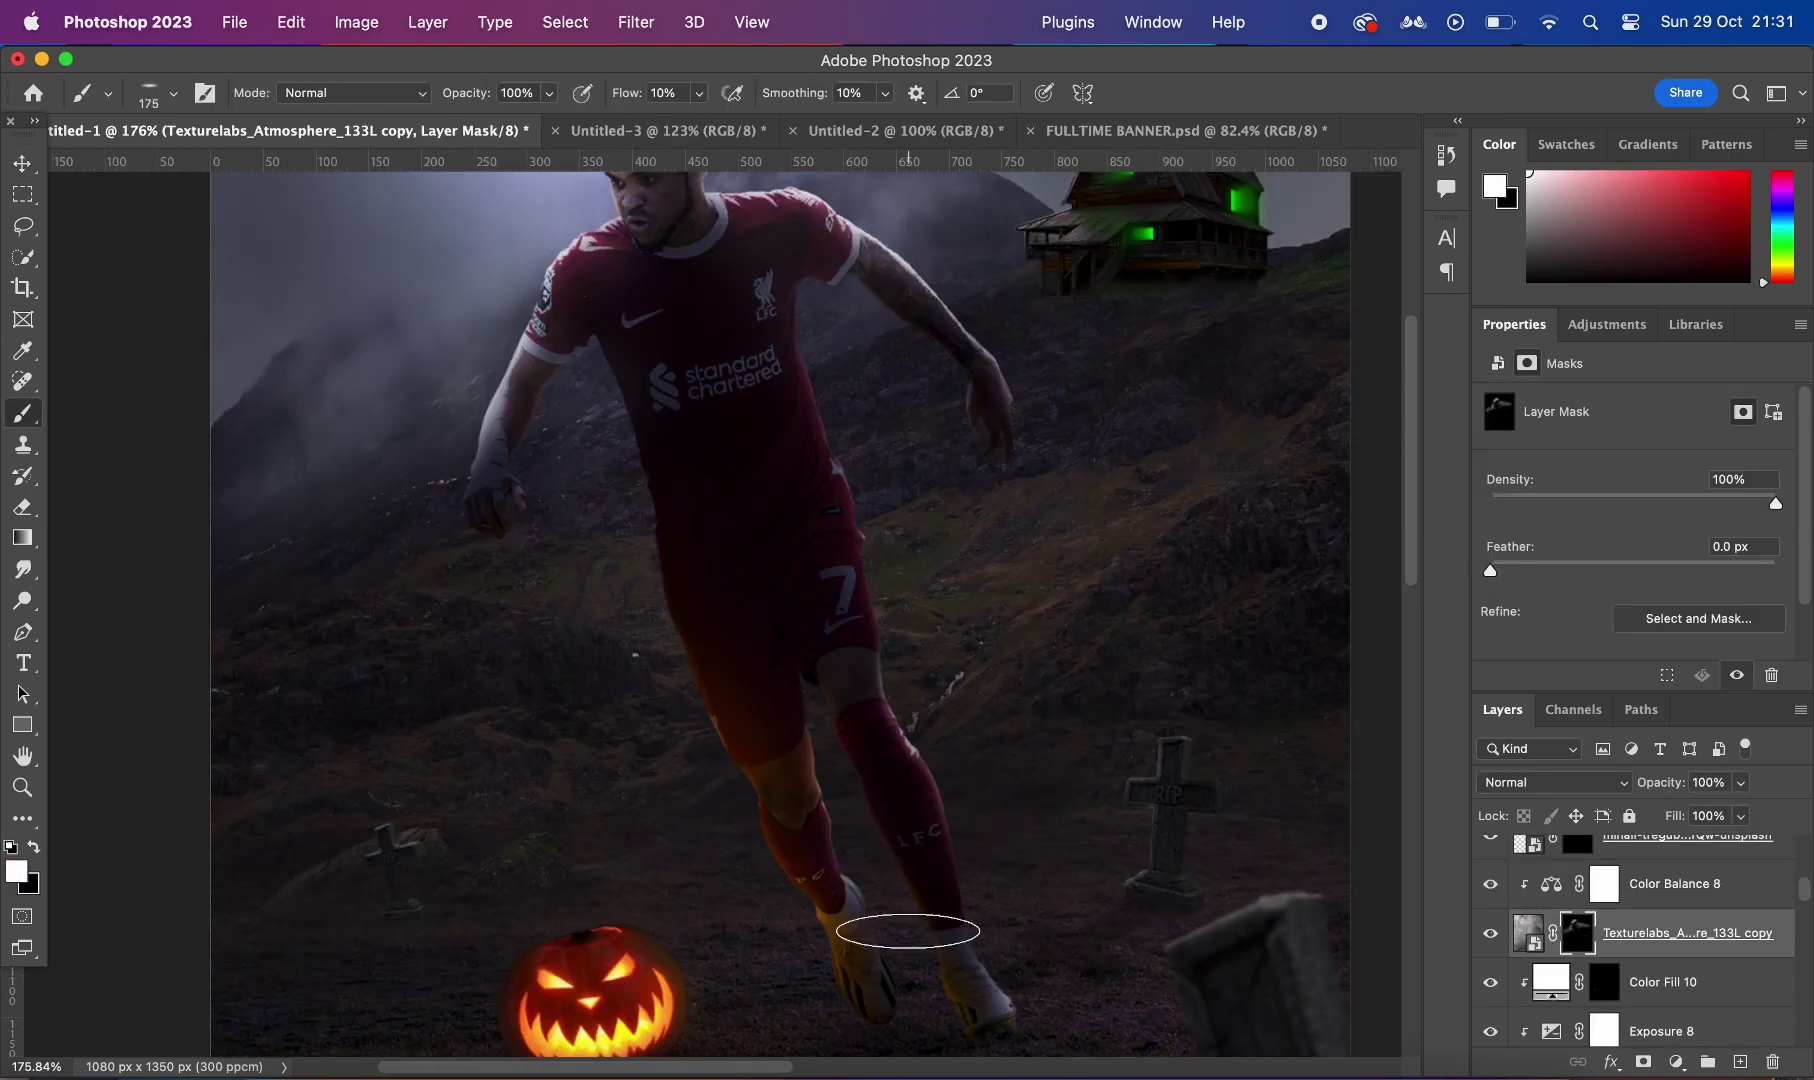
right_click(700, 585)
click(871, 838)
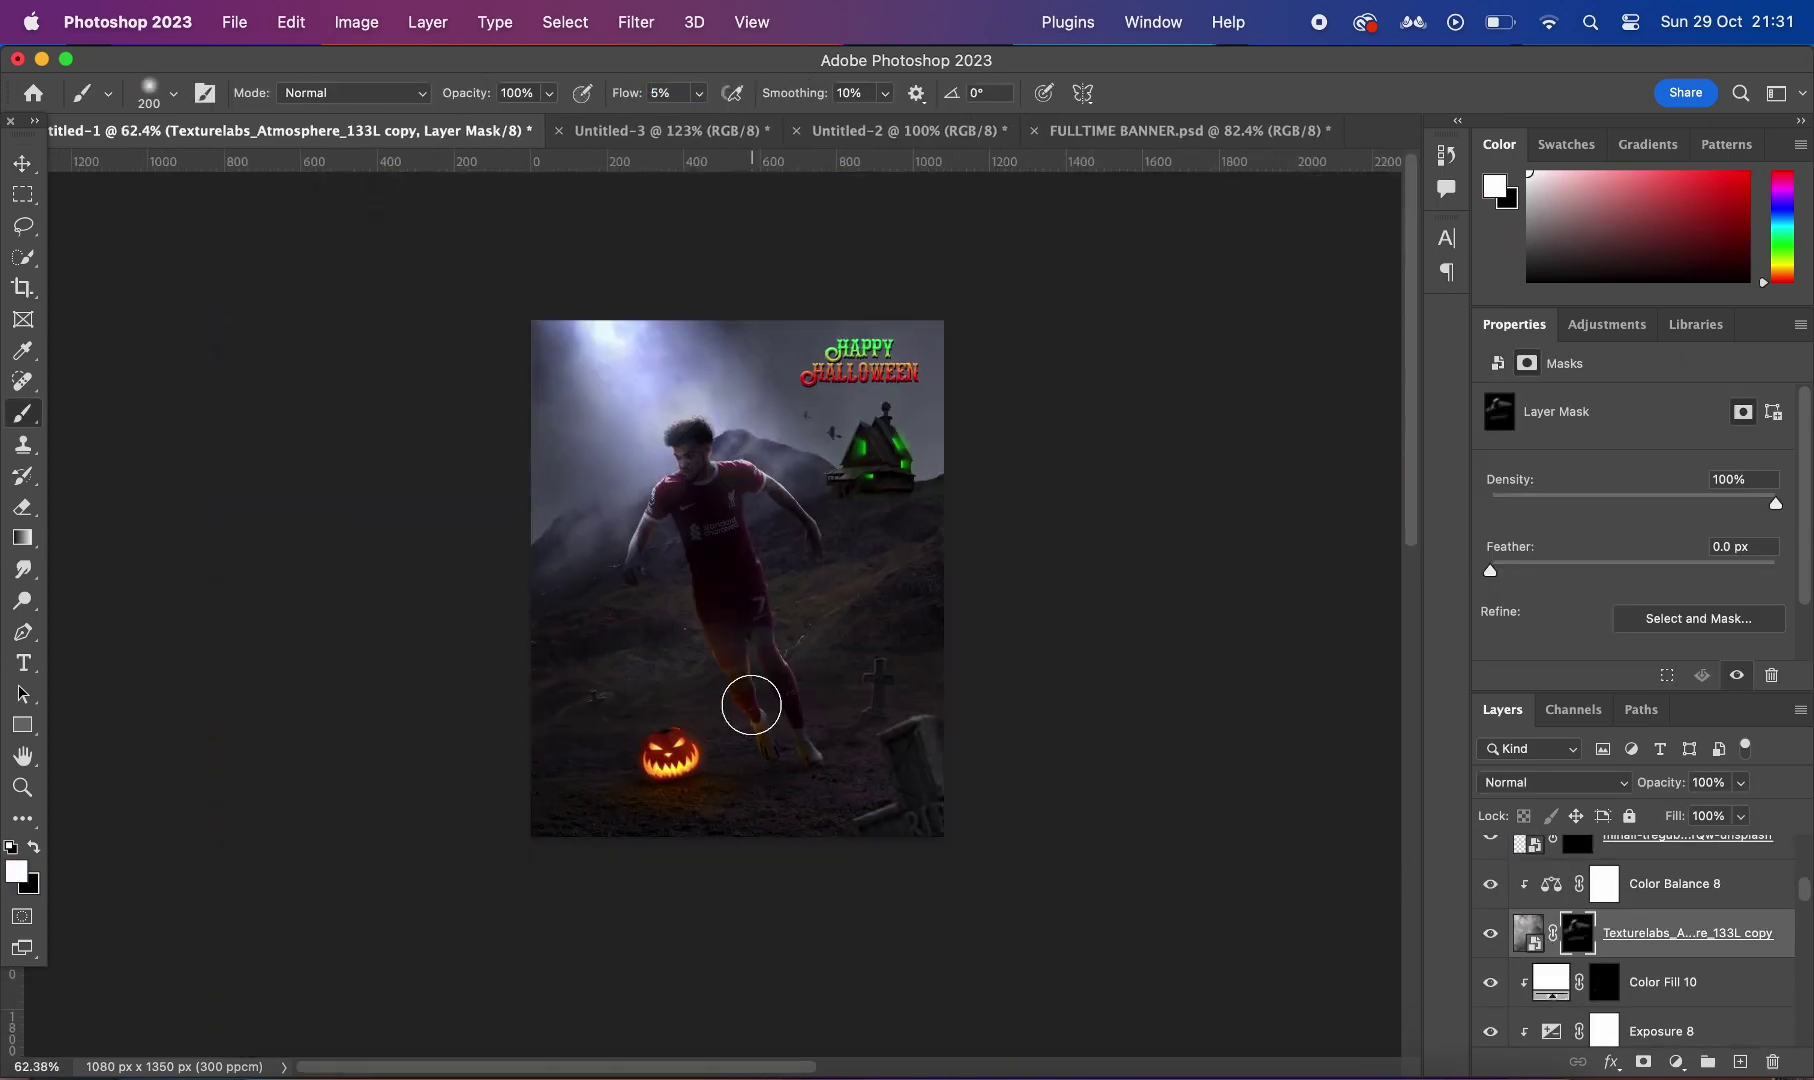
Step: Paint the mask around the player's legs, then stamp visible layers into Layer 7
scroll(750, 709, down, 2)
scroll(732, 607, down, 3)
scroll(960, 605, down, 2)
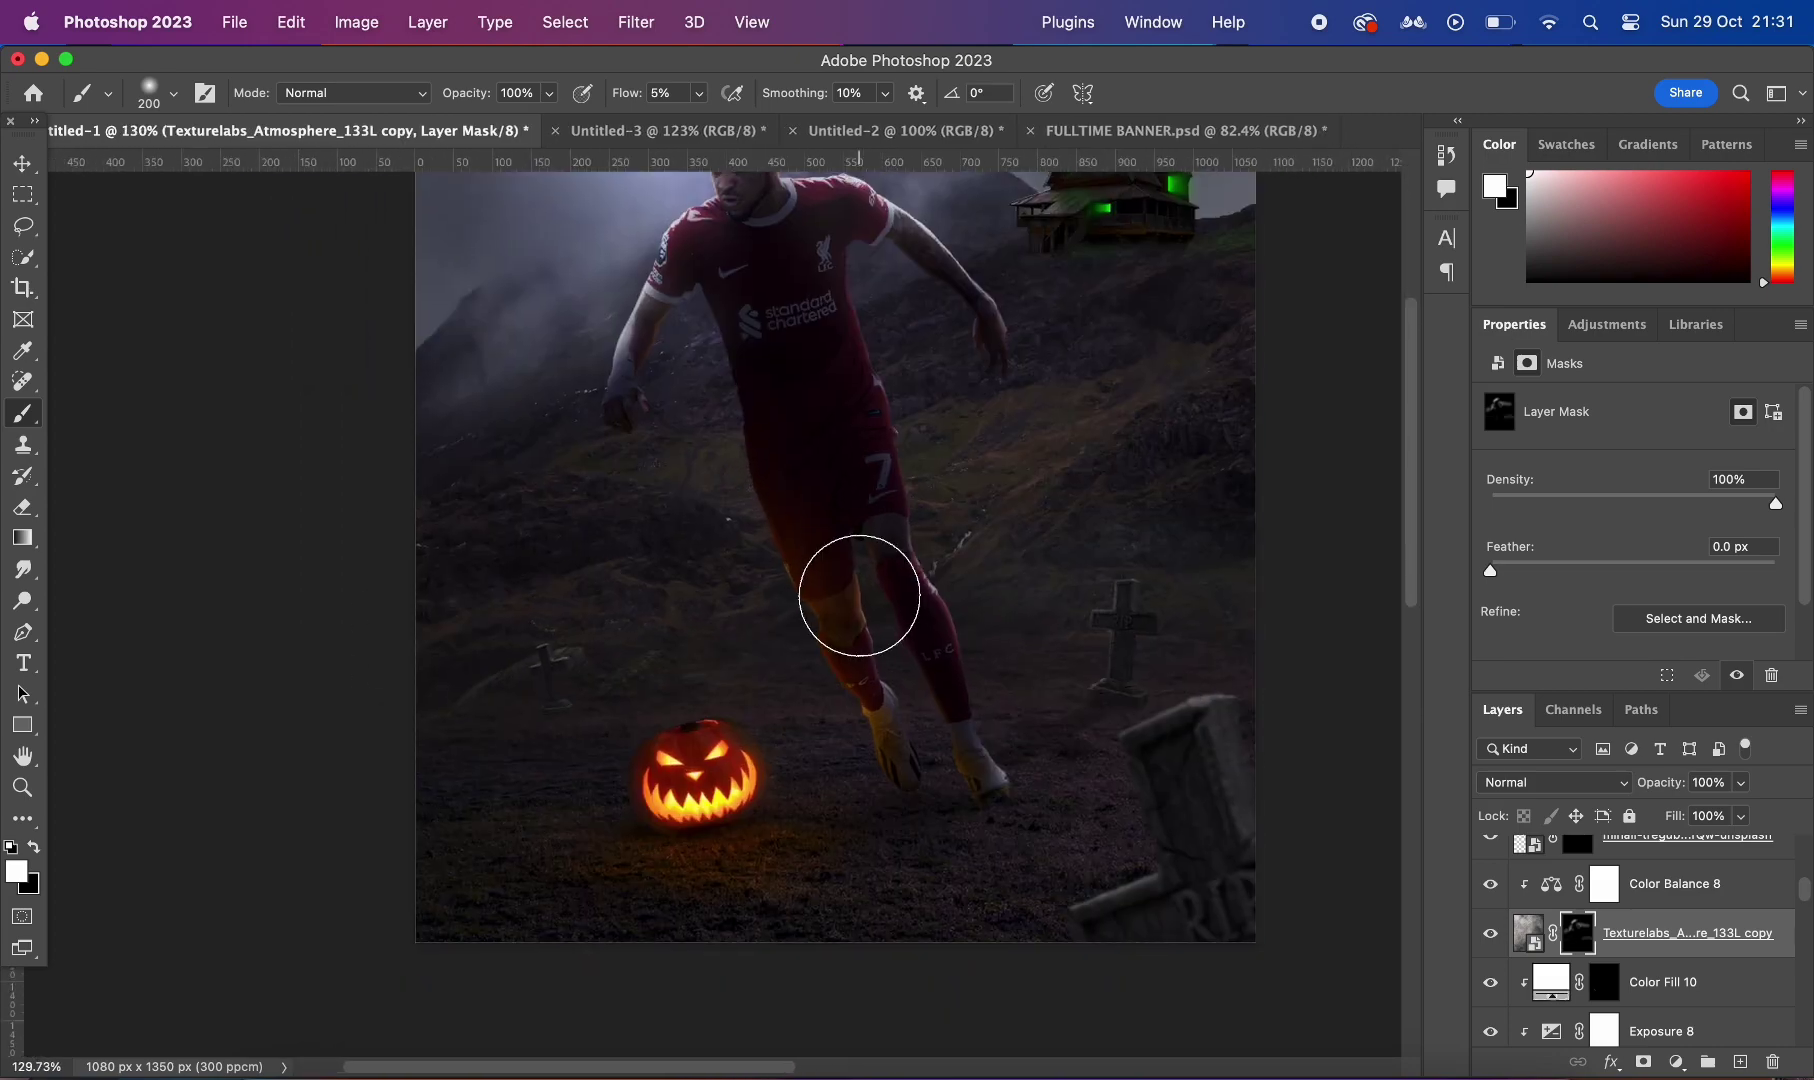
scroll(1069, 595, down, 3)
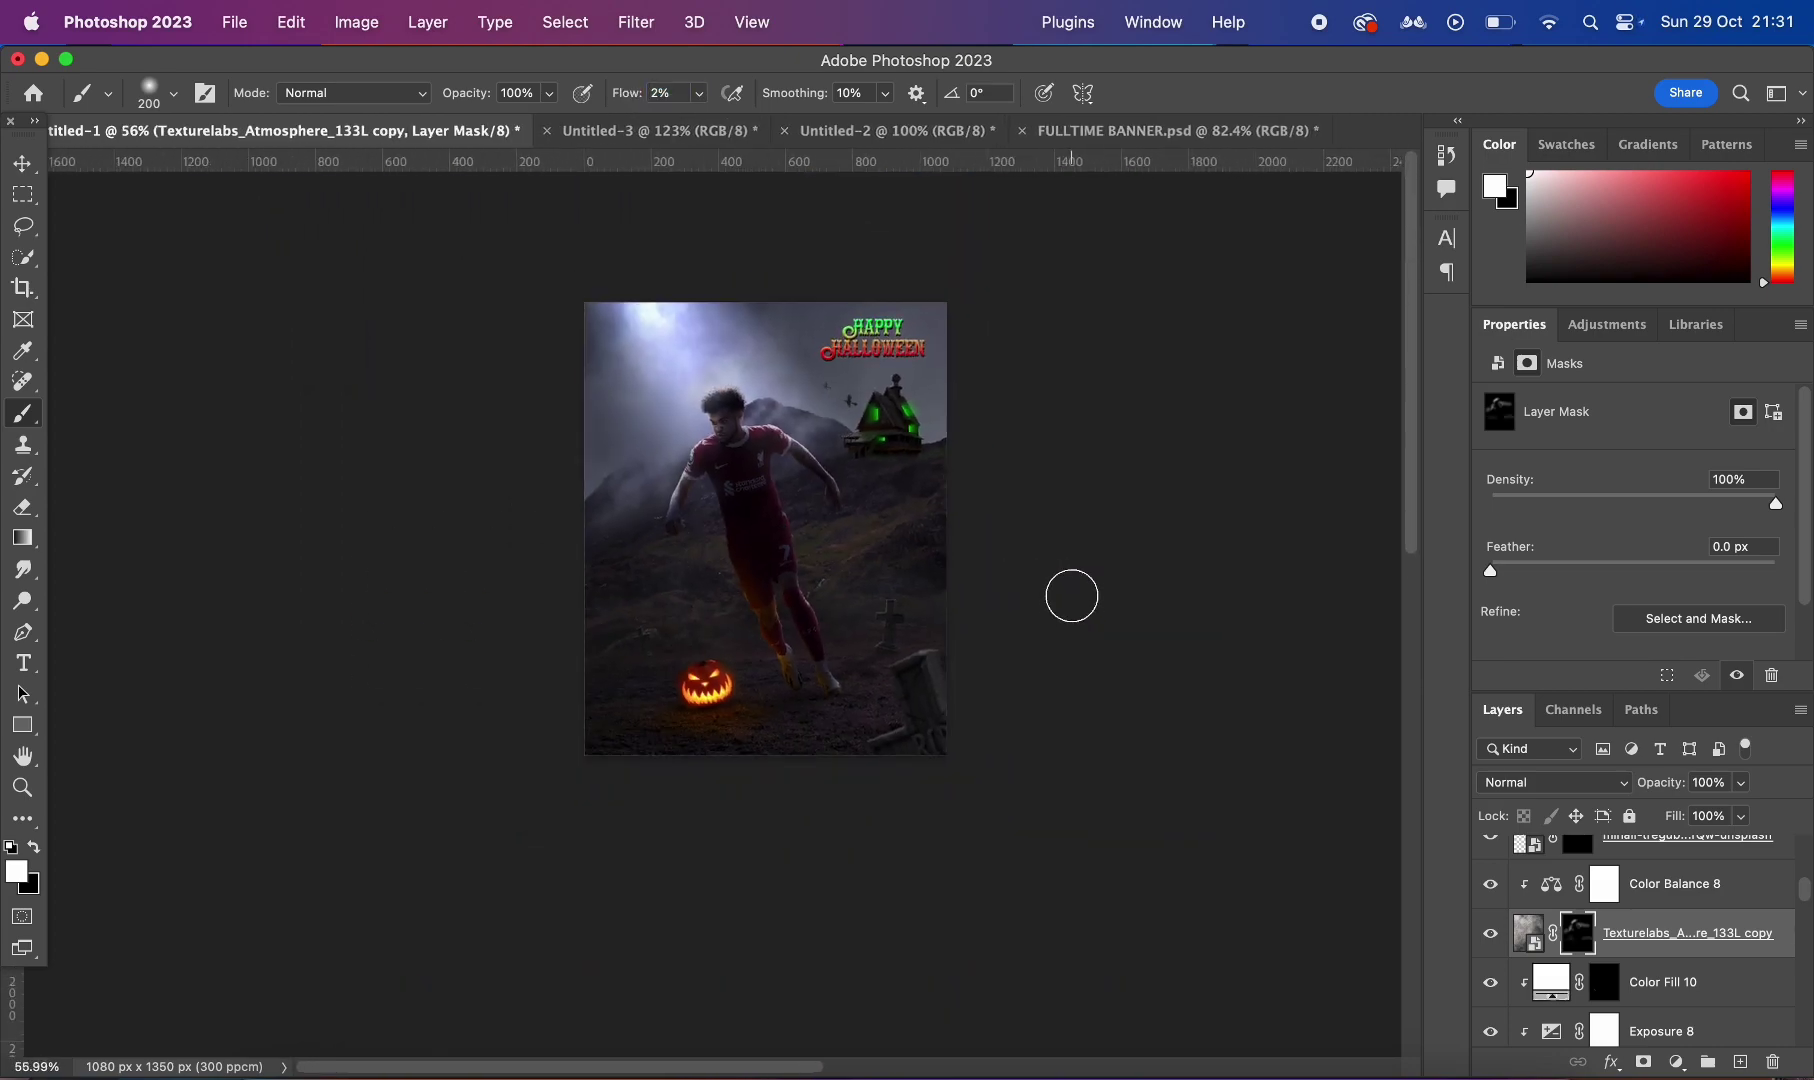
scroll(705, 486, up, 5)
scroll(1073, 652, down, 5)
scroll(673, 572, up, 5)
scroll(1004, 595, down, 5)
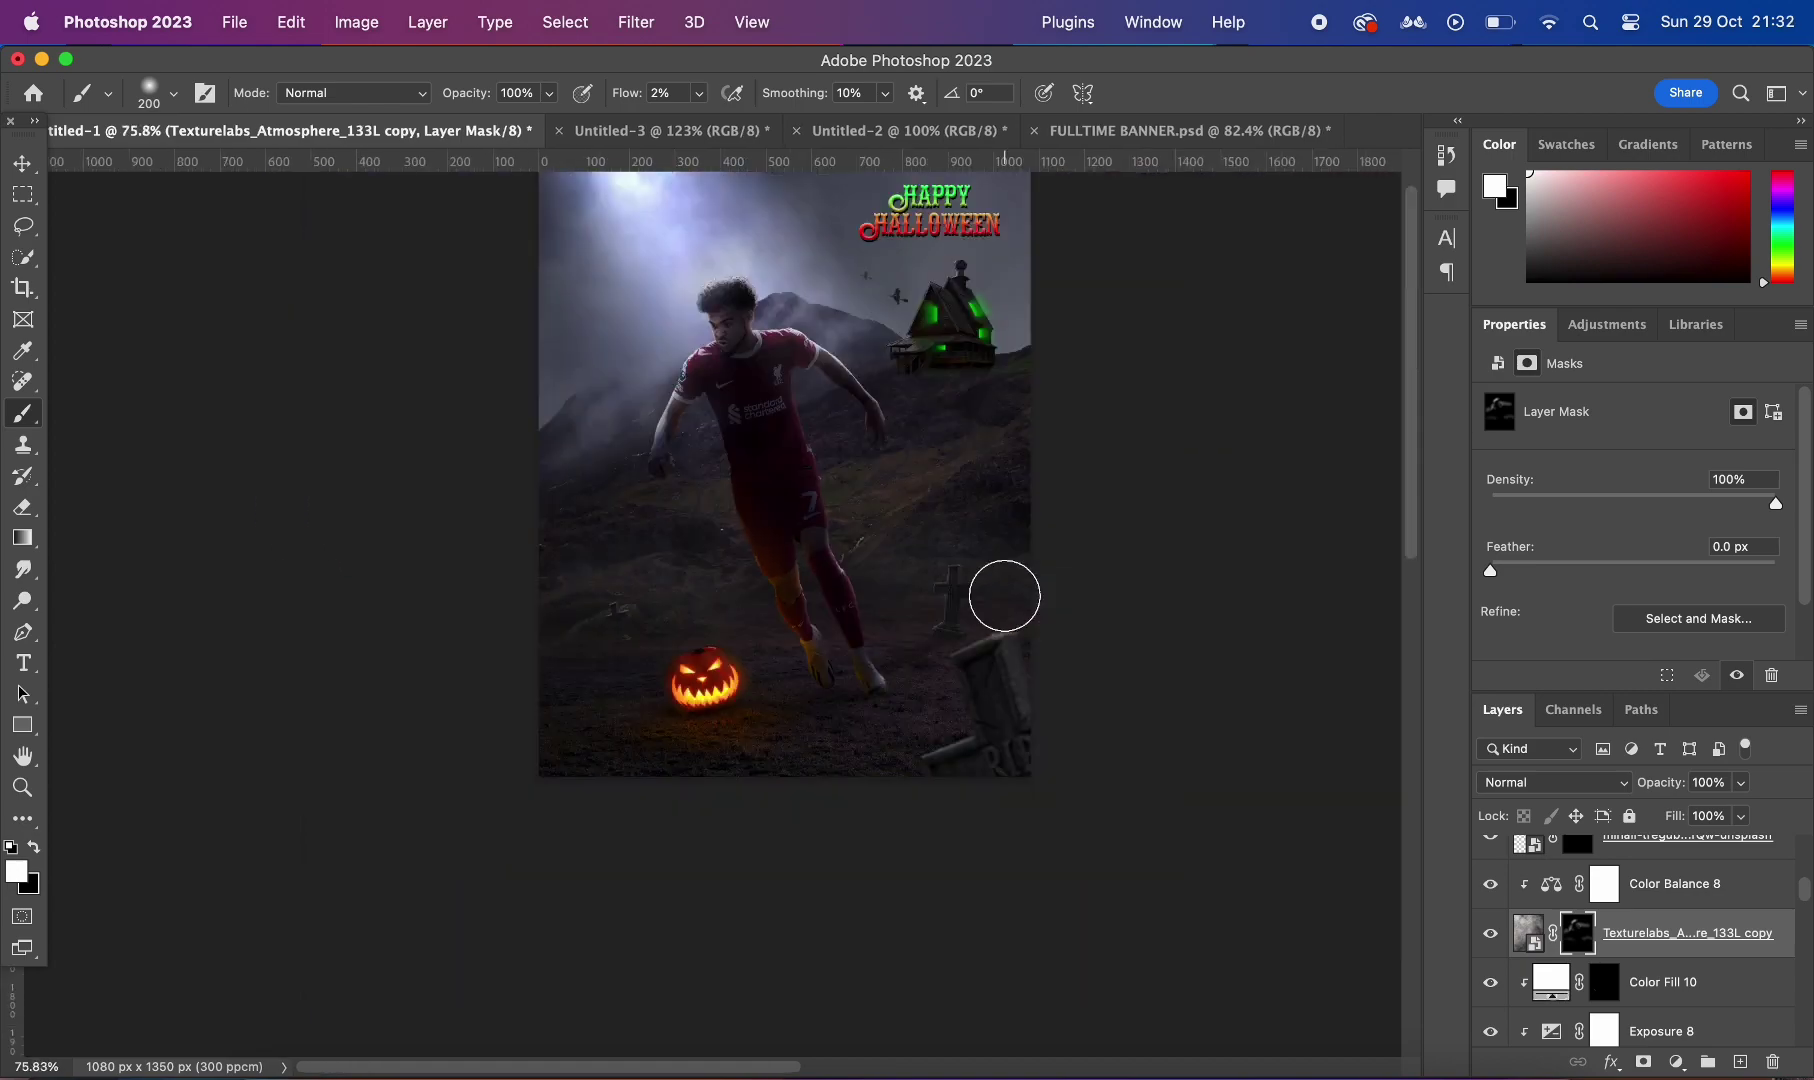
scroll(1004, 745, down, 3)
scroll(960, 579, up, 5)
scroll(1211, 593, down, 5)
scroll(1000, 580, up, 5)
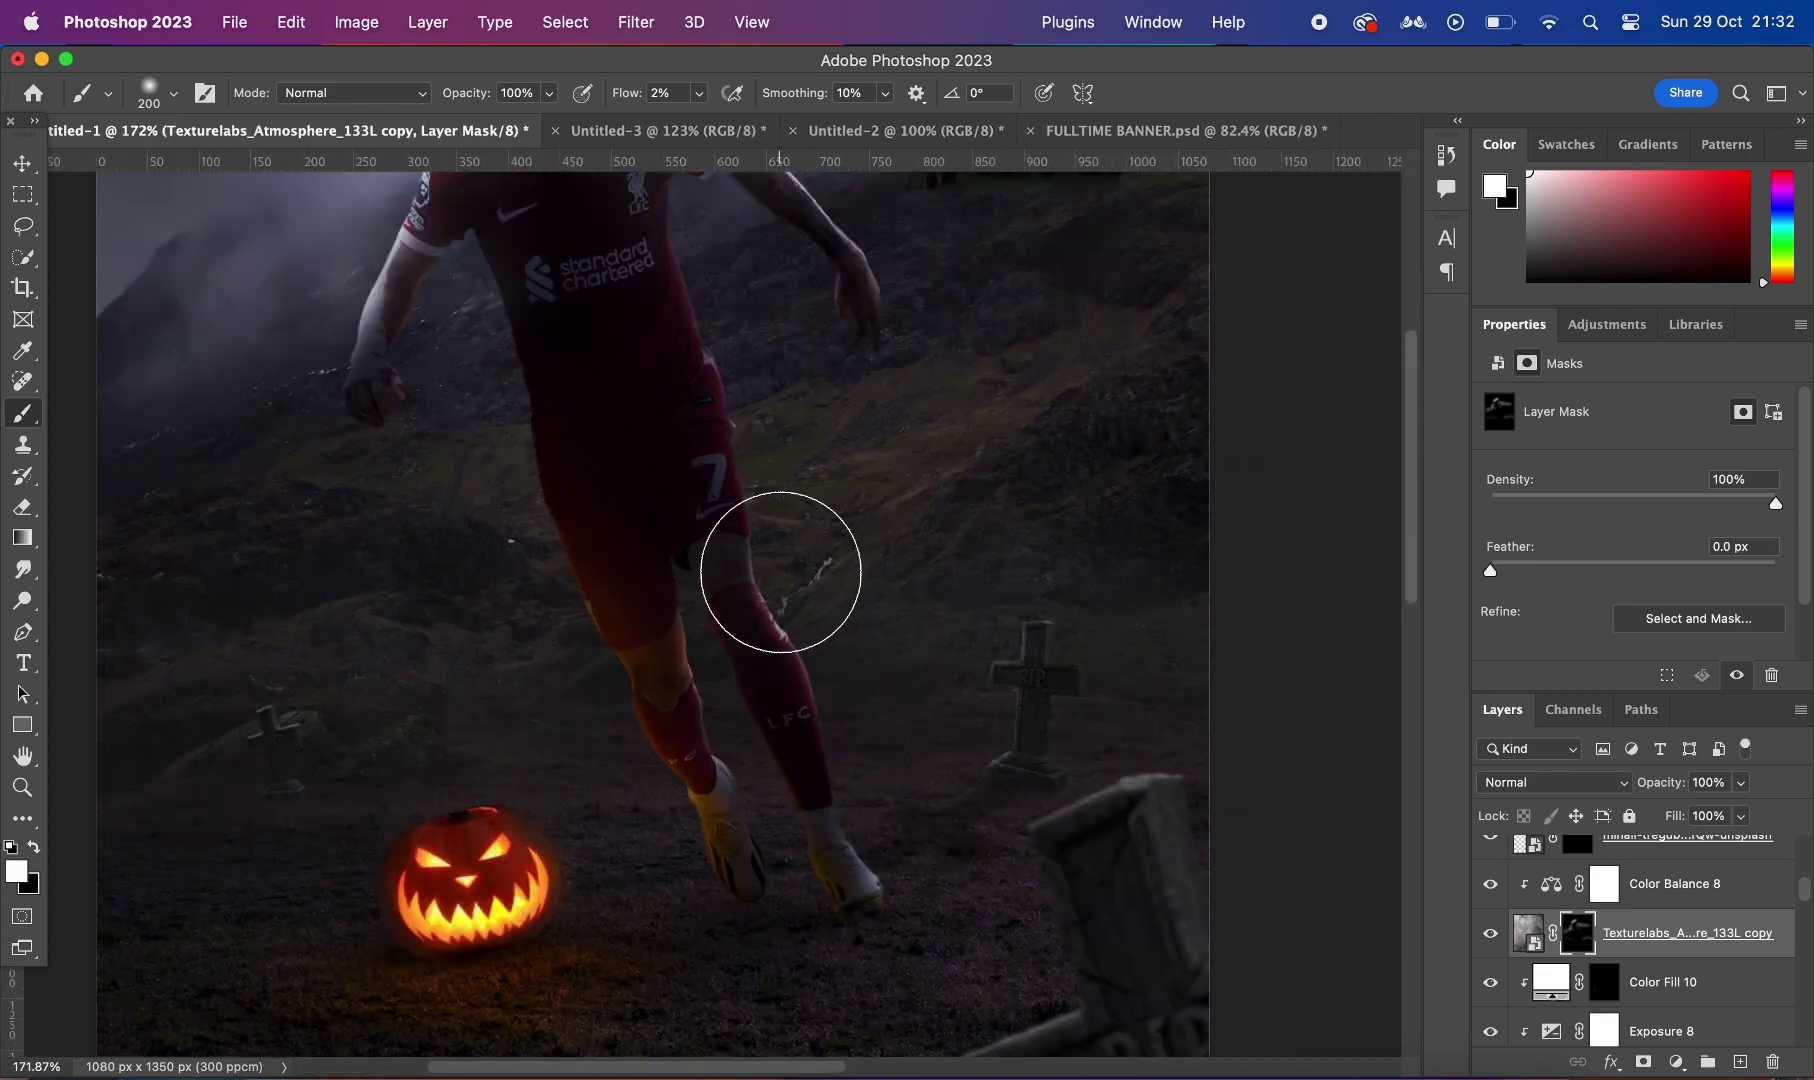
scroll(900, 590, down, 5)
scroll(1040, 615, up, 1)
scroll(1010, 595, up, 4)
scroll(1300, 785, down, 2)
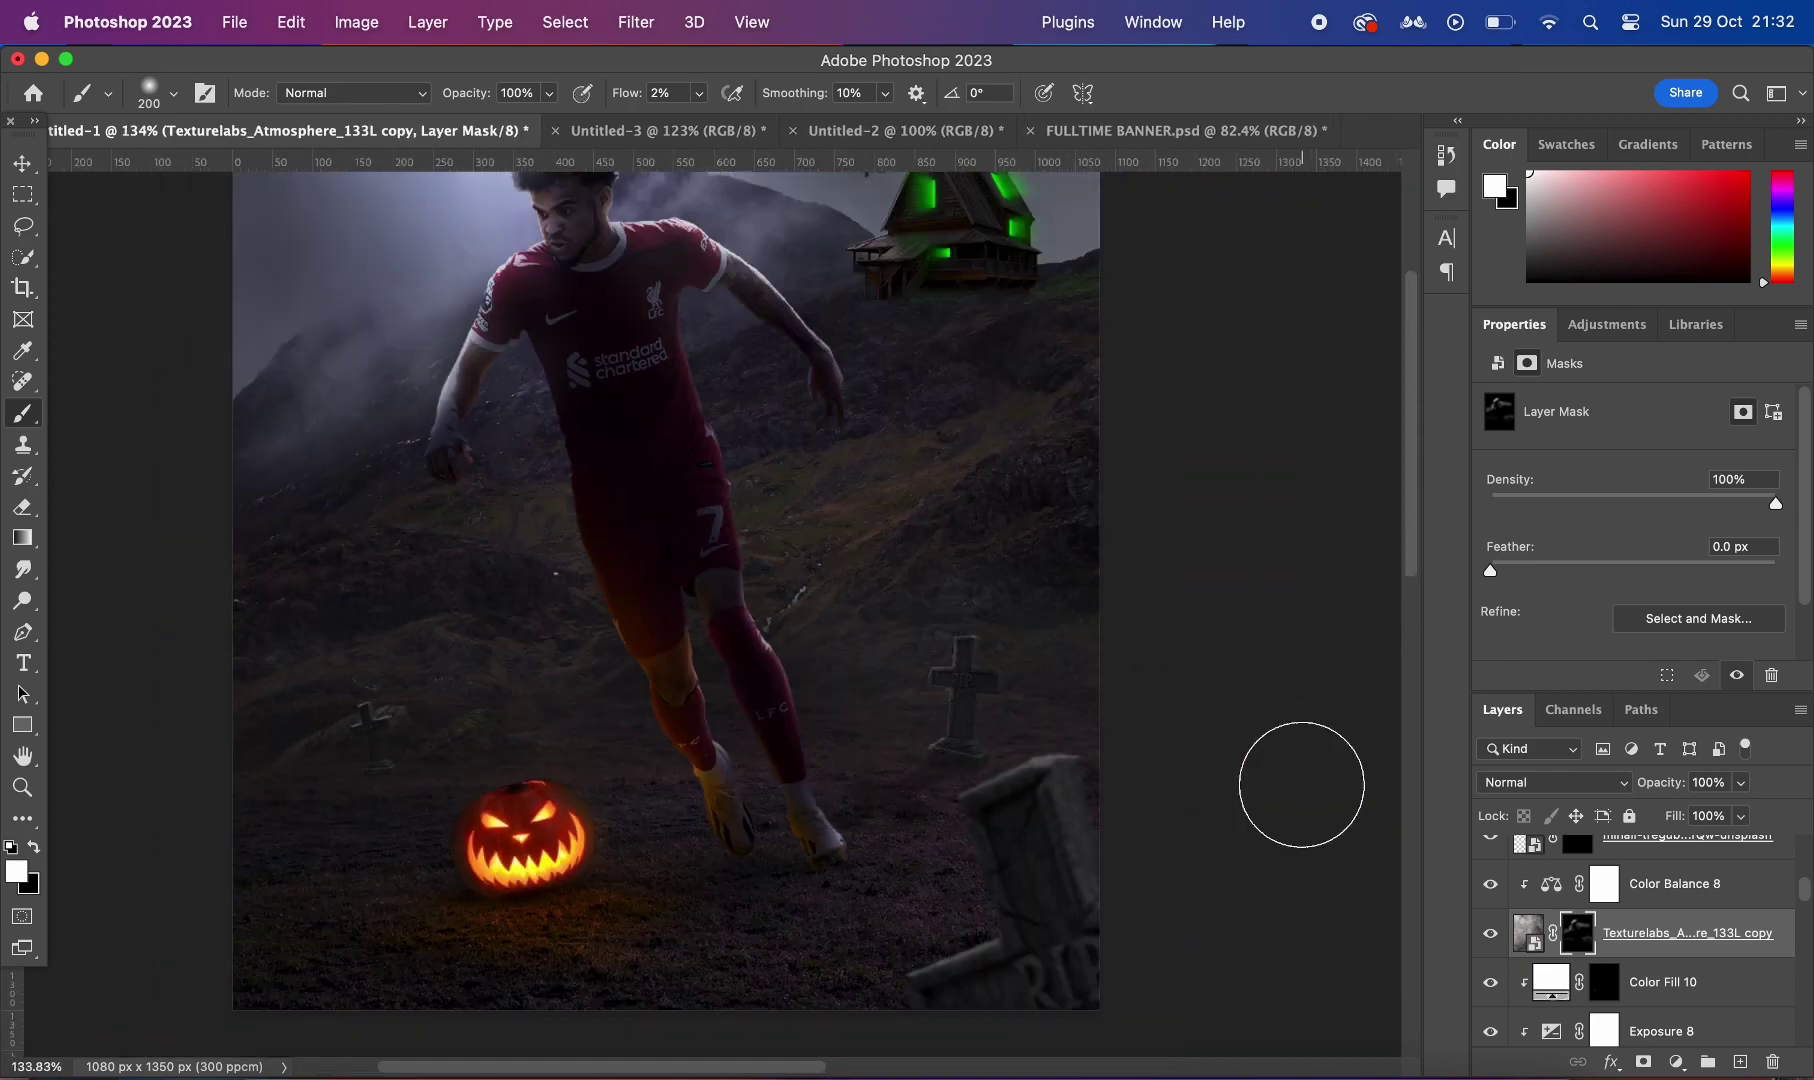
scroll(1300, 785, down, 3)
scroll(1300, 785, up, 1)
scroll(1300, 785, up, 2)
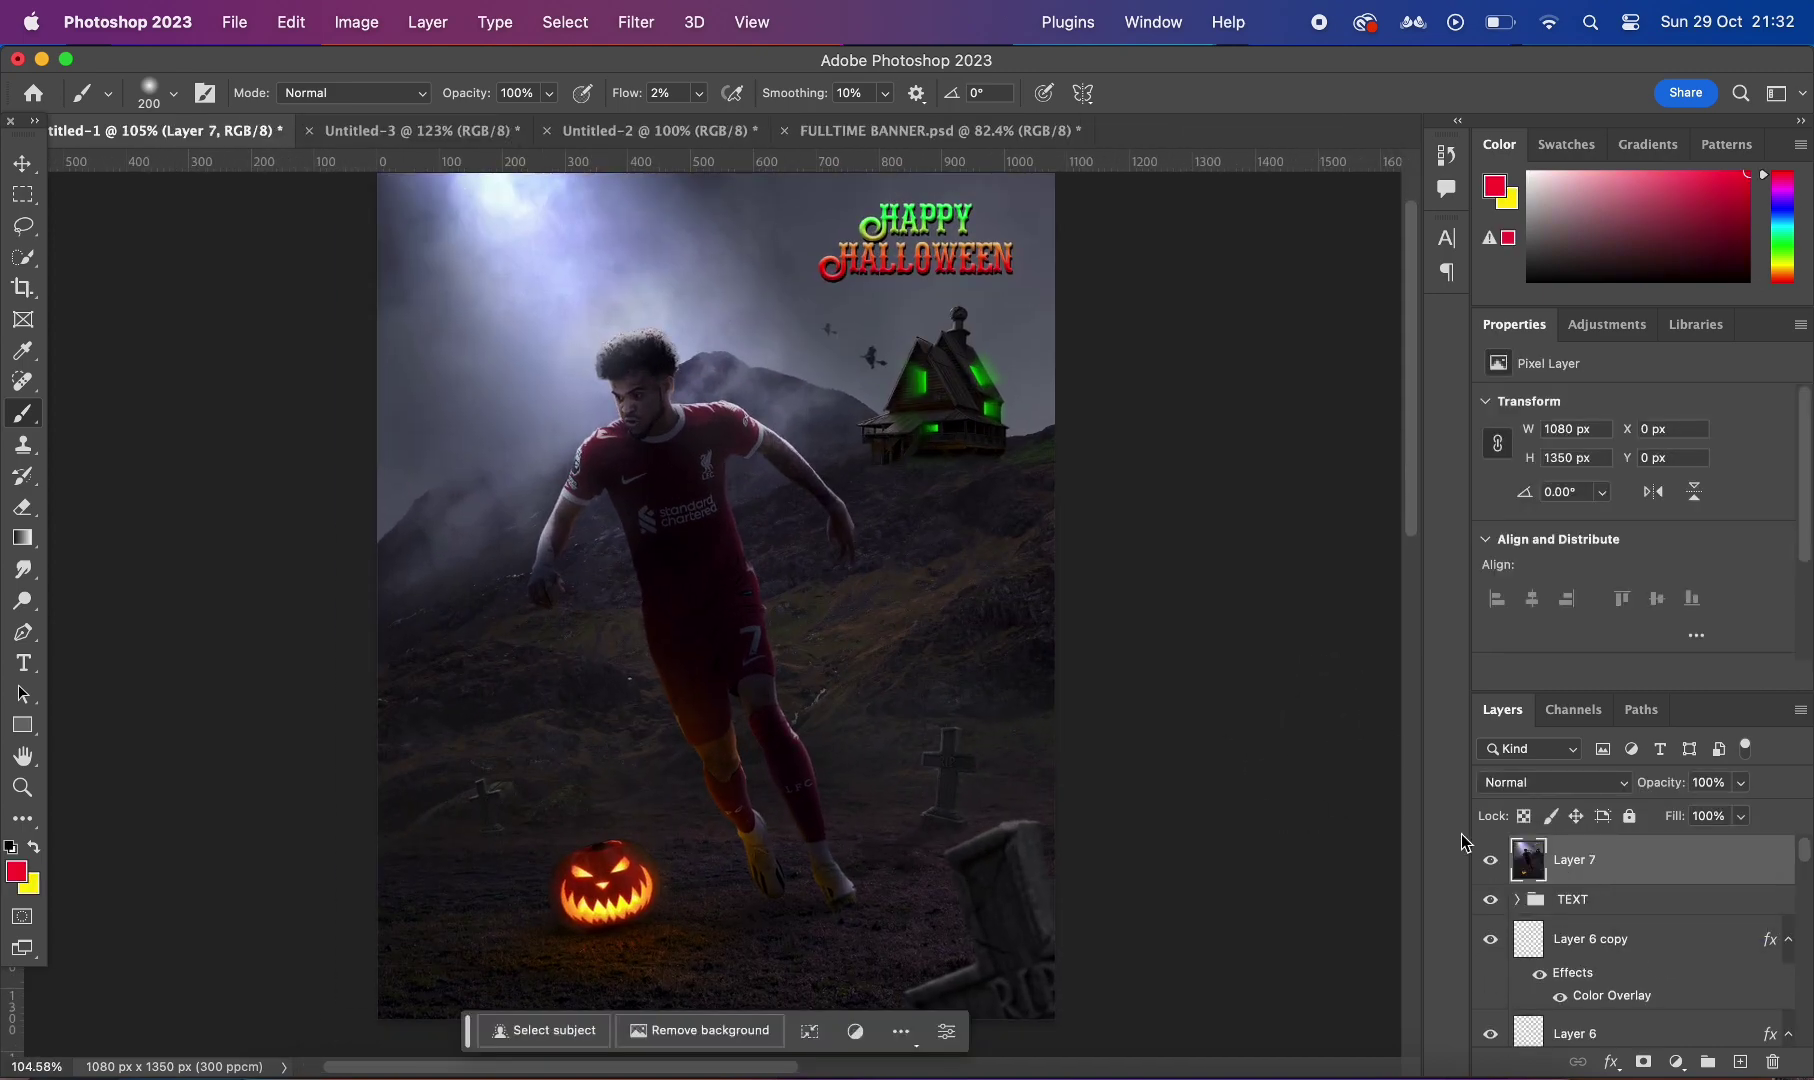
Step: Open the Camera Raw Filter on Layer 7 at the Color Mixer hue controls
scroll(1040, 636, down, 1)
click(636, 22)
click(690, 207)
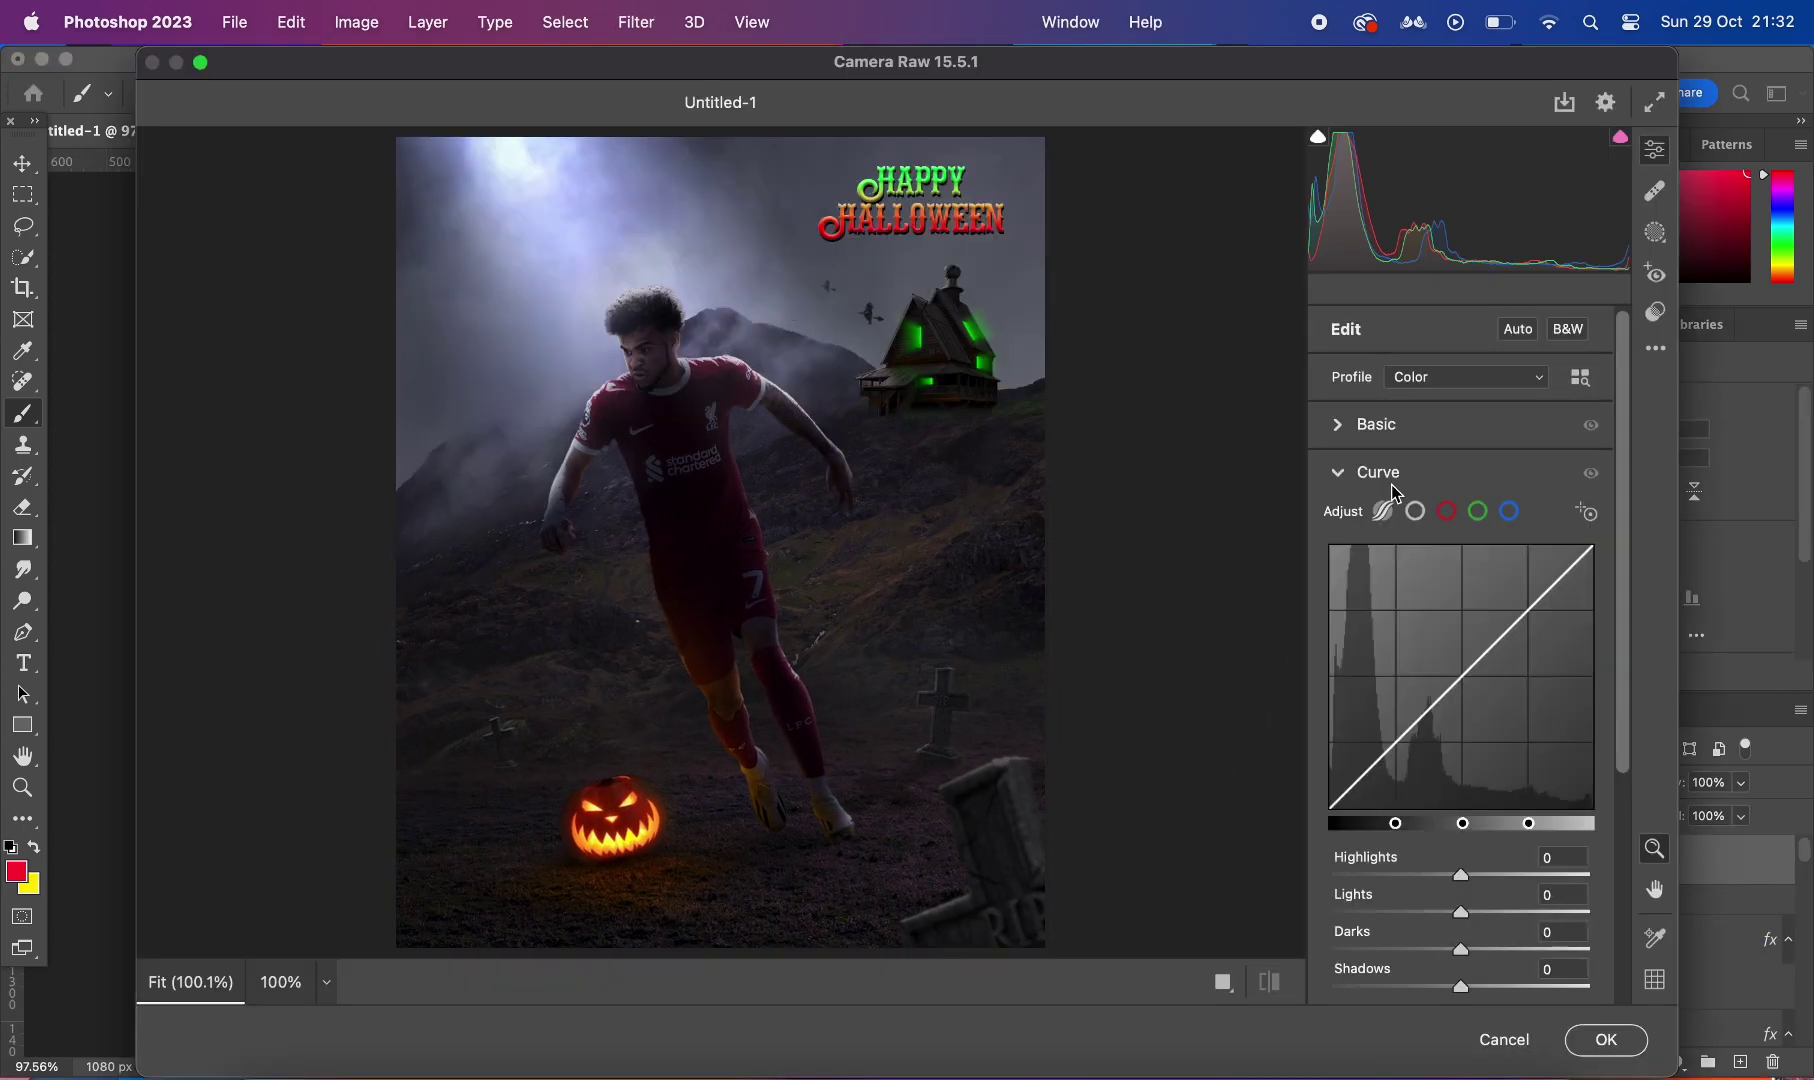
click(1380, 424)
scroll(1495, 820, down, 3)
click(1390, 976)
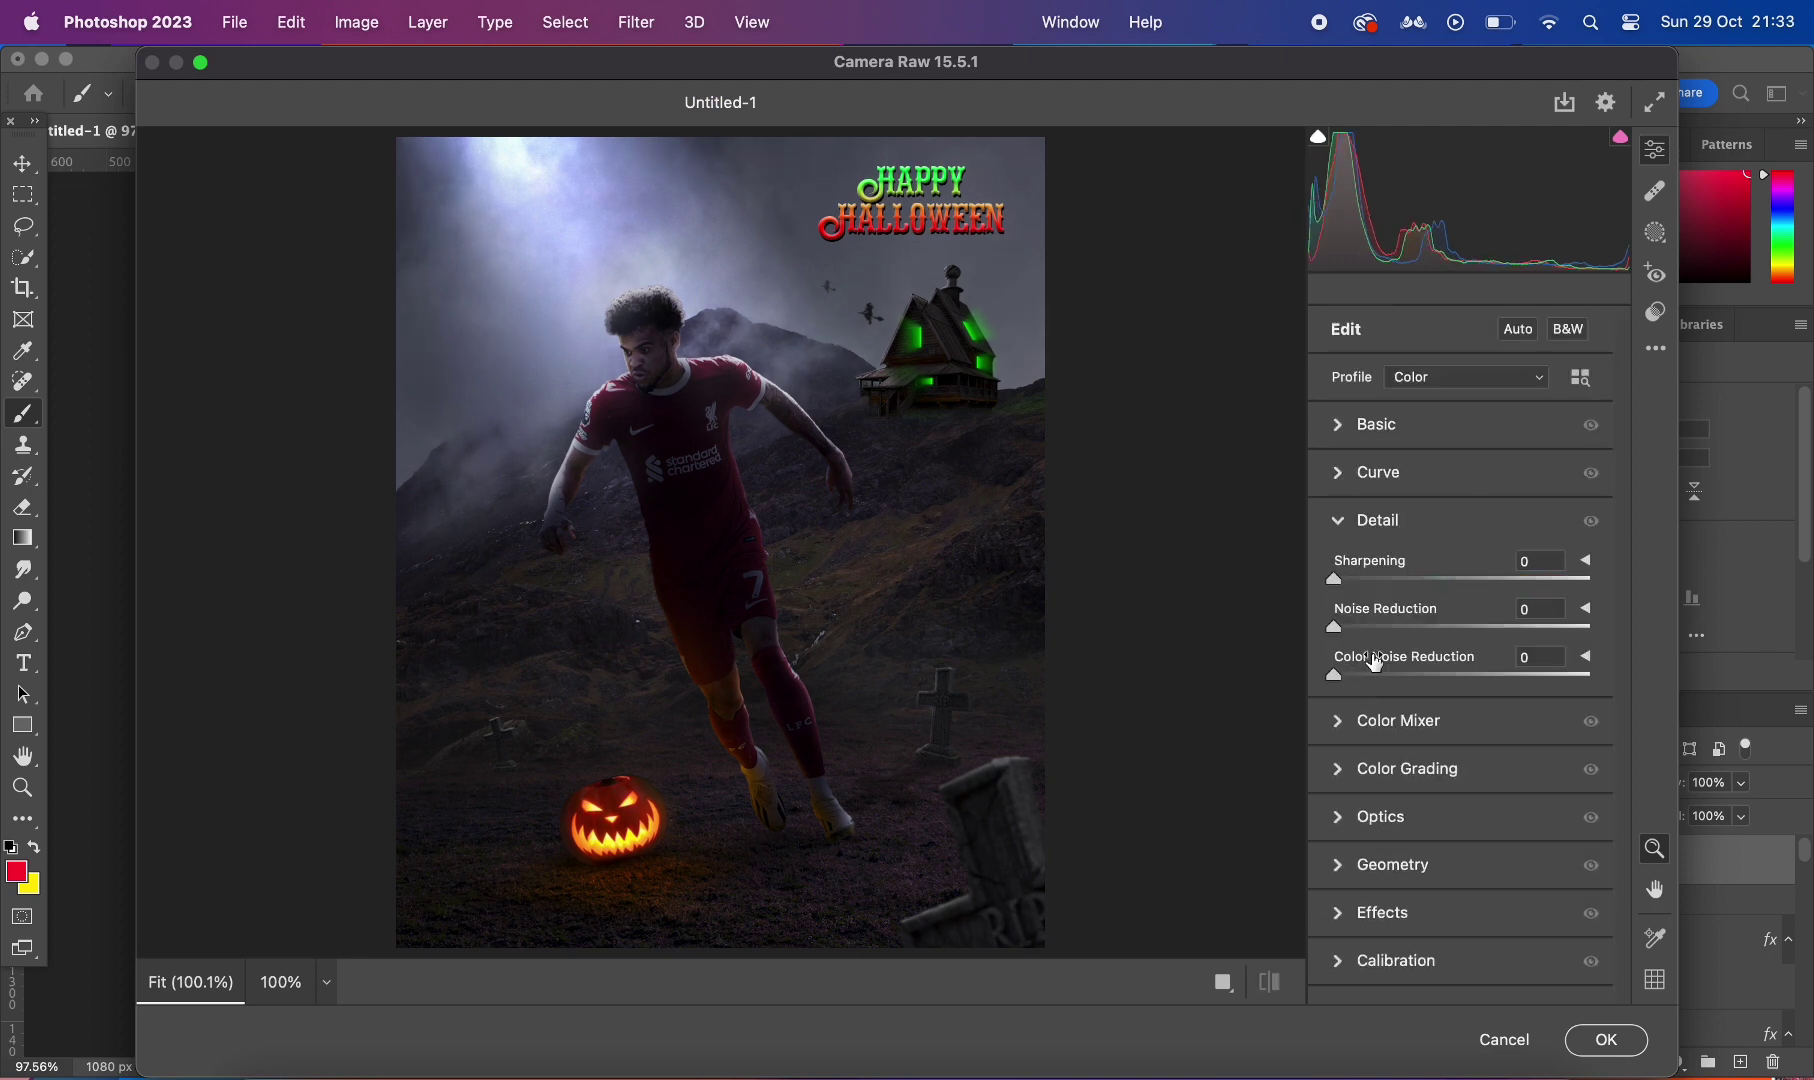
click(1466, 718)
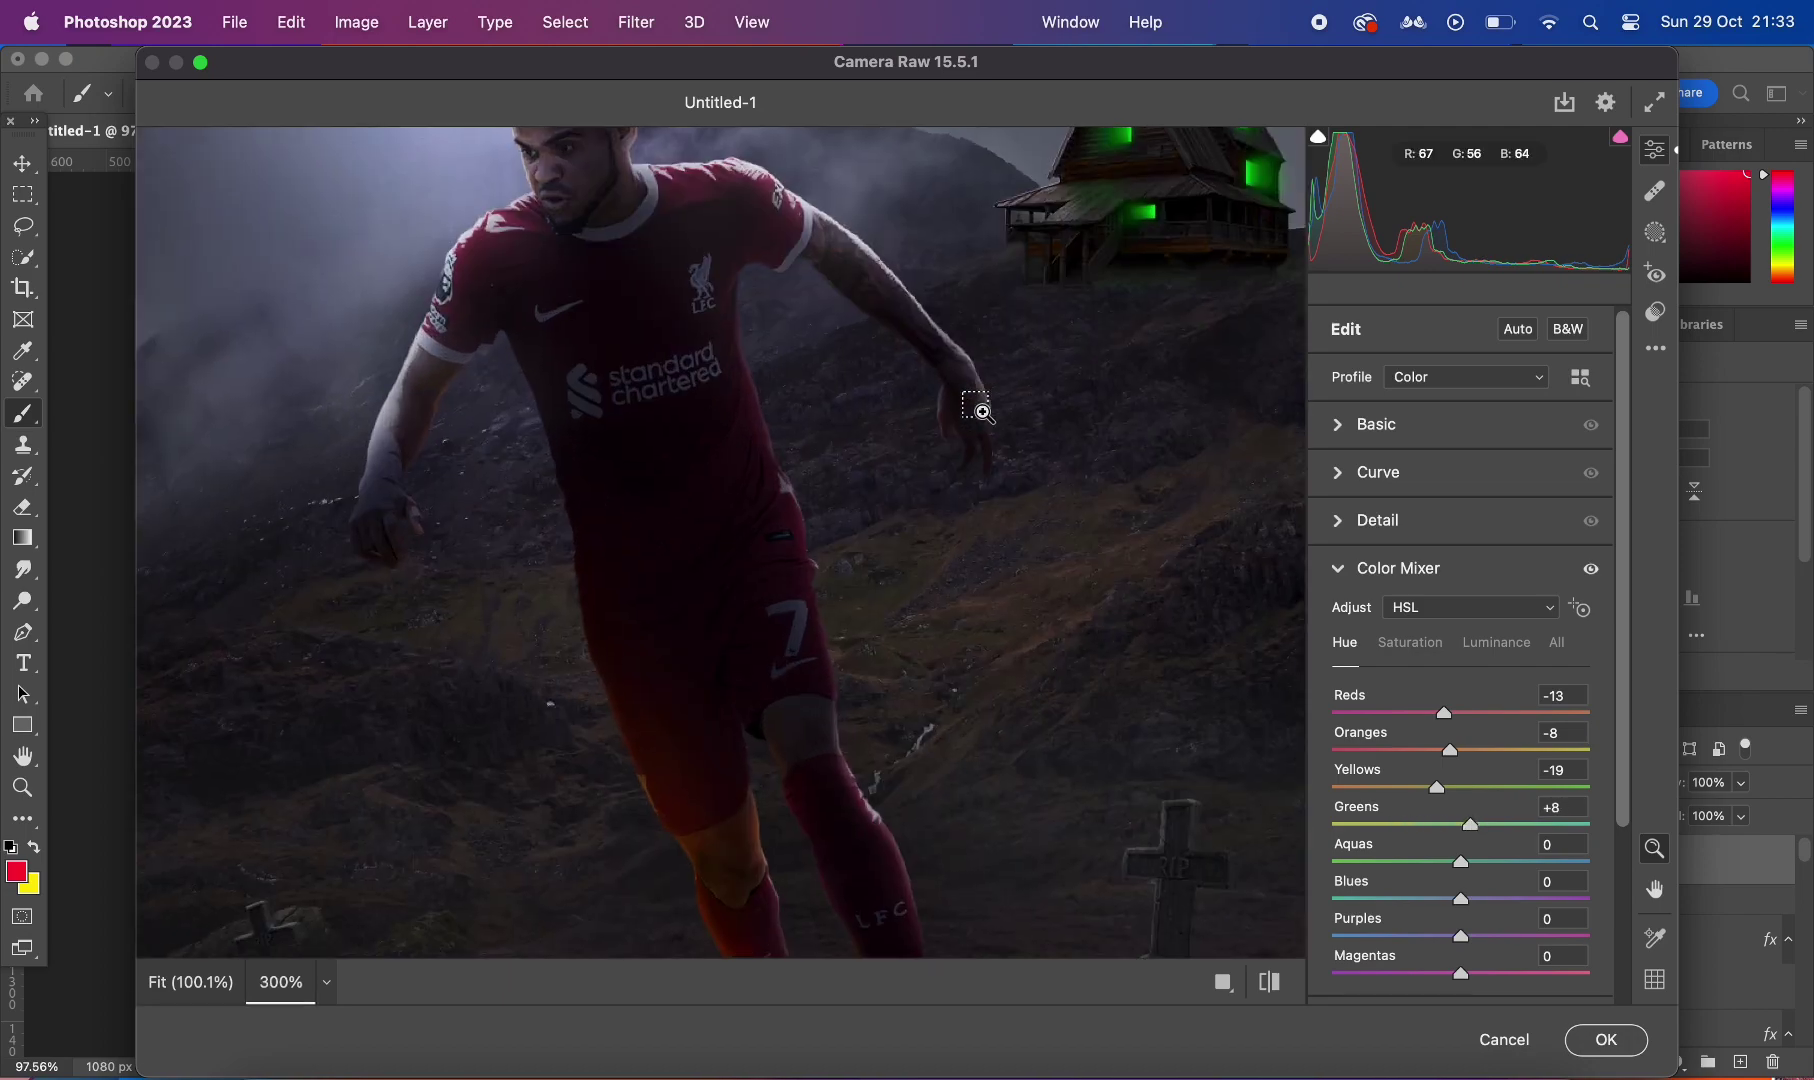
Step: Shift the Greens hue, push the Blues hue toward purple, and nudge Purples up
drag(1457, 818, 1533, 824)
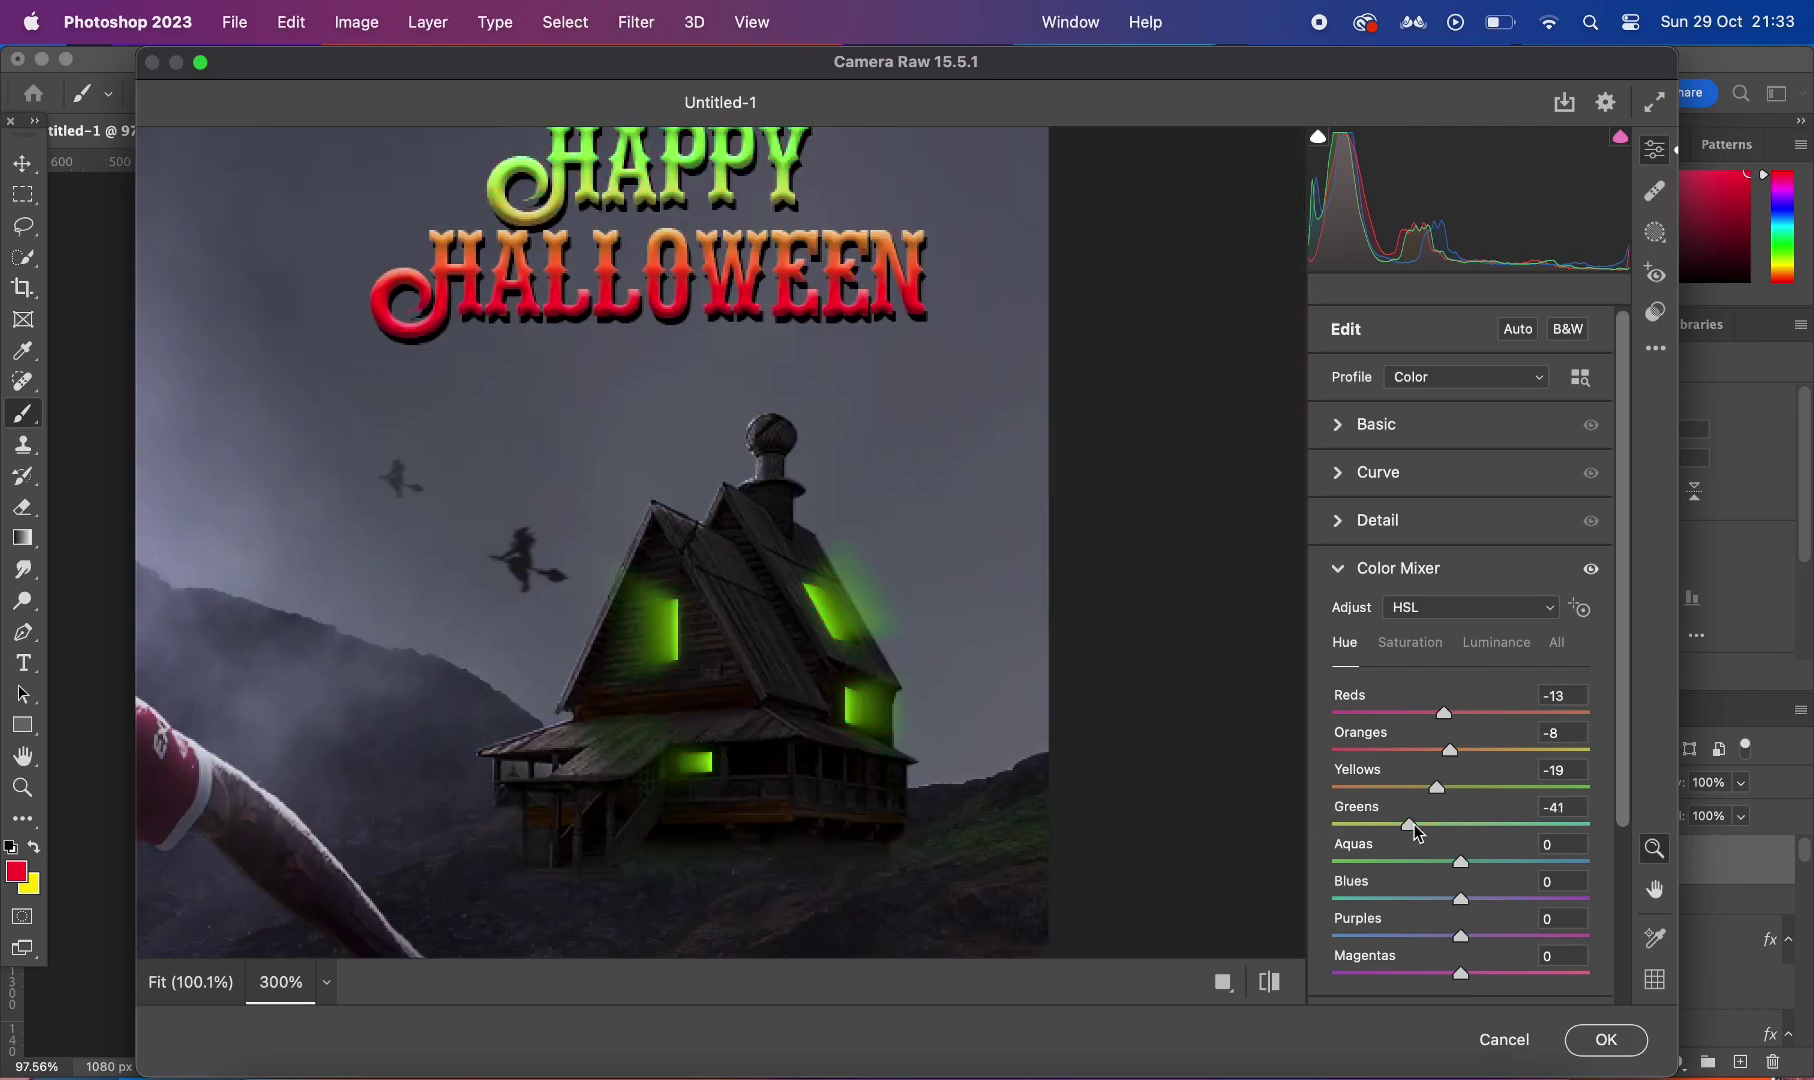
mouse_move(1413, 826)
mouse_down()
mouse_move(1510, 824)
mouse_move(1420, 840)
mouse_up()
scroll(1443, 790, down, 2)
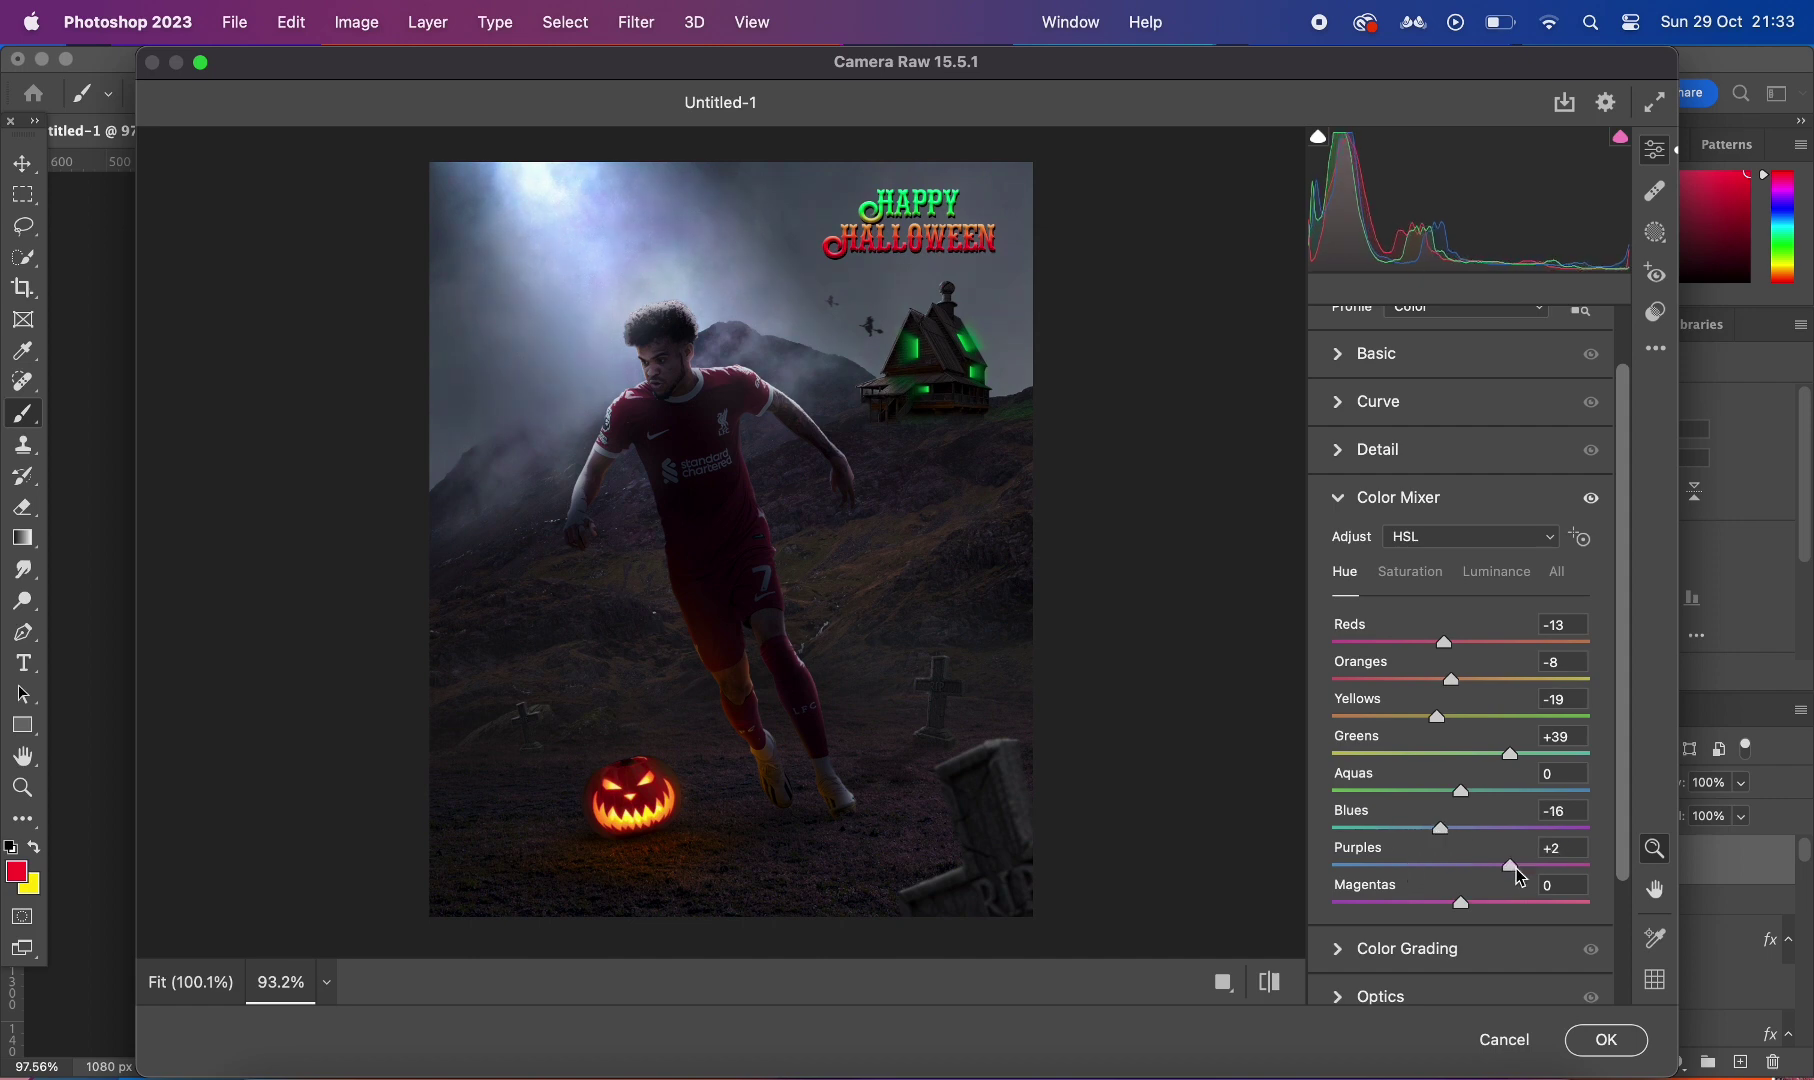
drag(1420, 832, 1573, 838)
click(1339, 905)
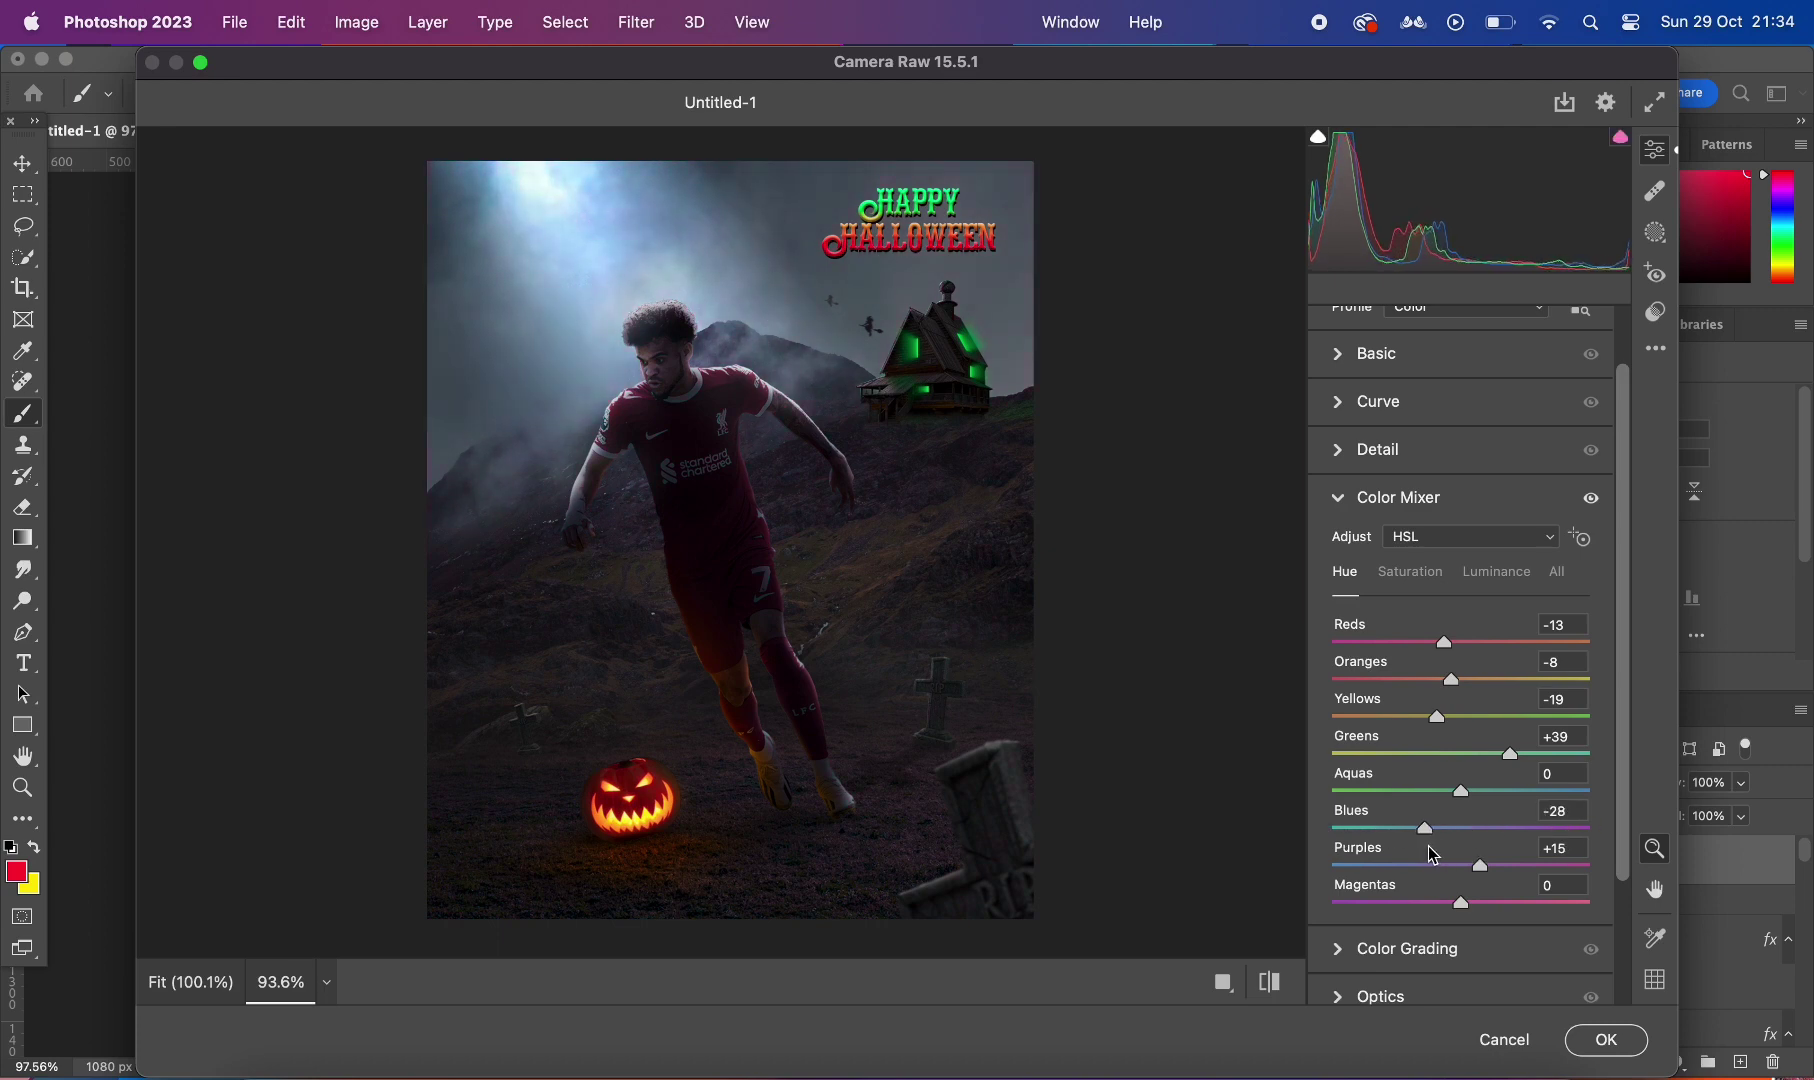
Step: Tint the midtones bluish and highlights slightly cyan in Color Grading, then apply the filter
scroll(1436, 843, down, 3)
click(1357, 815)
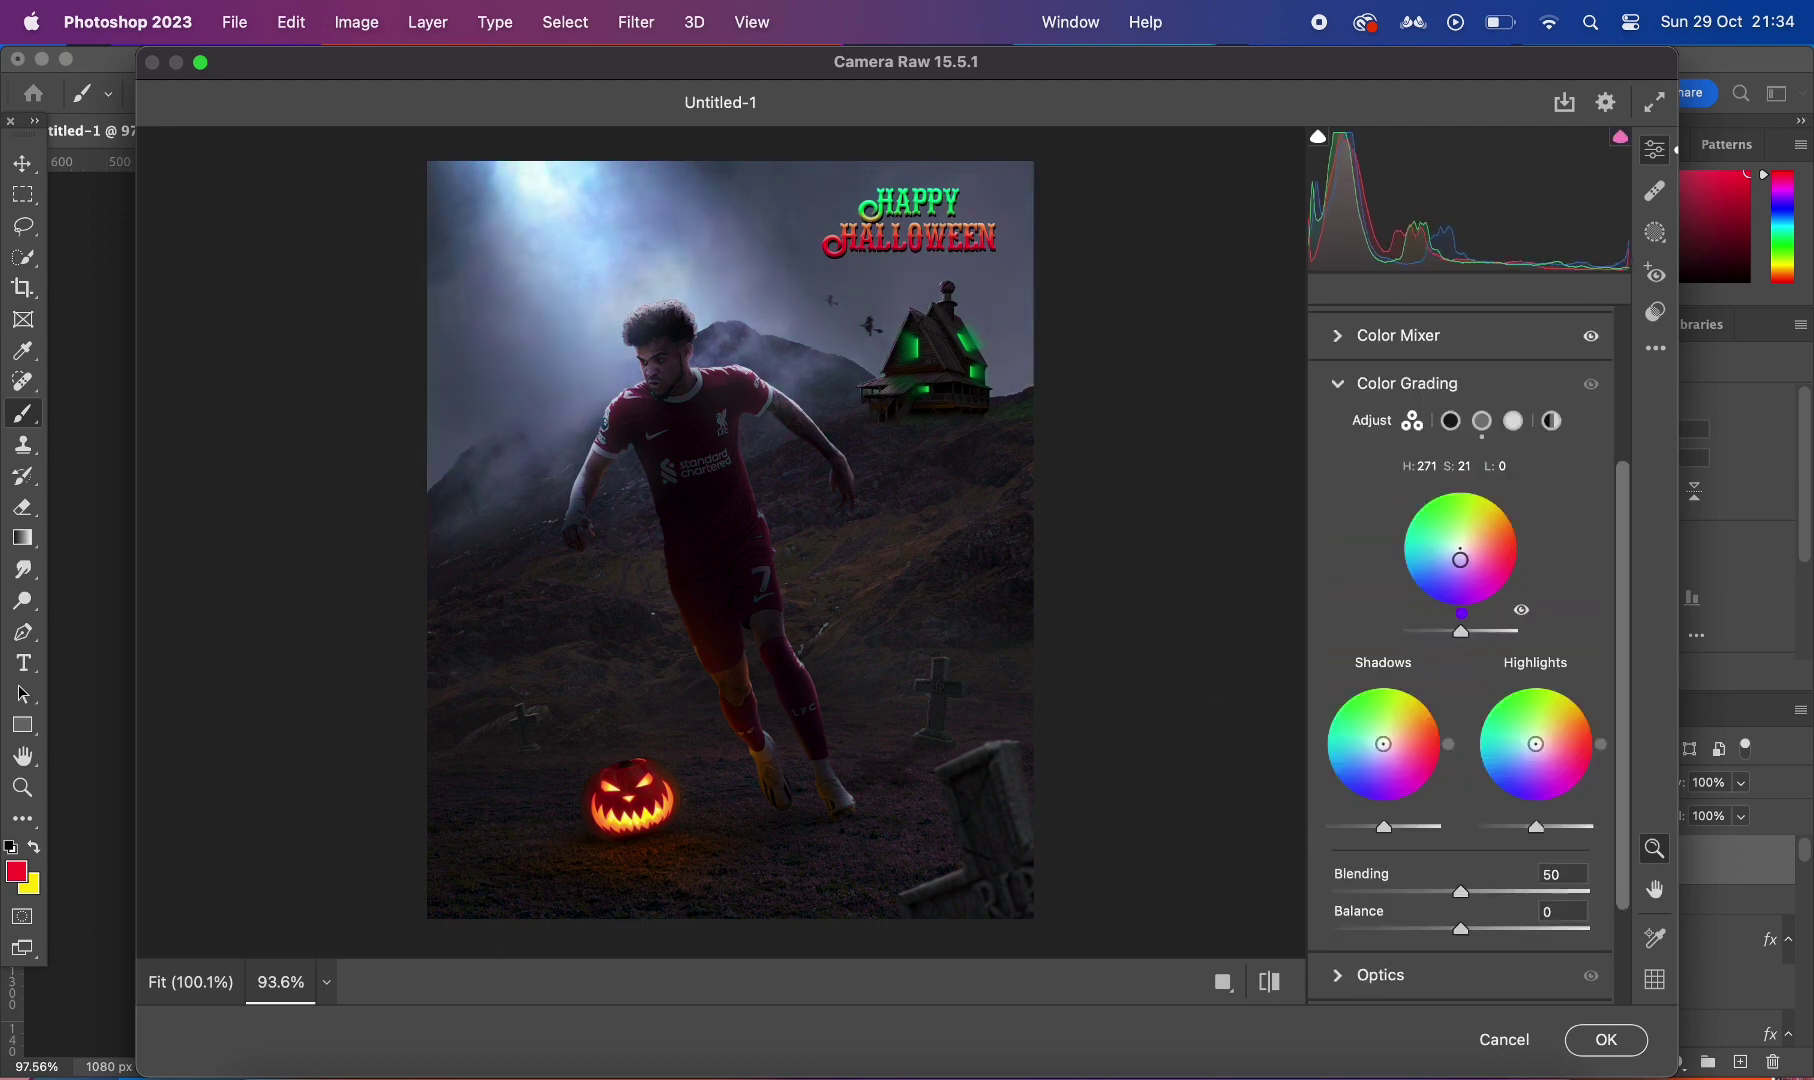
drag(1497, 532, 1460, 521)
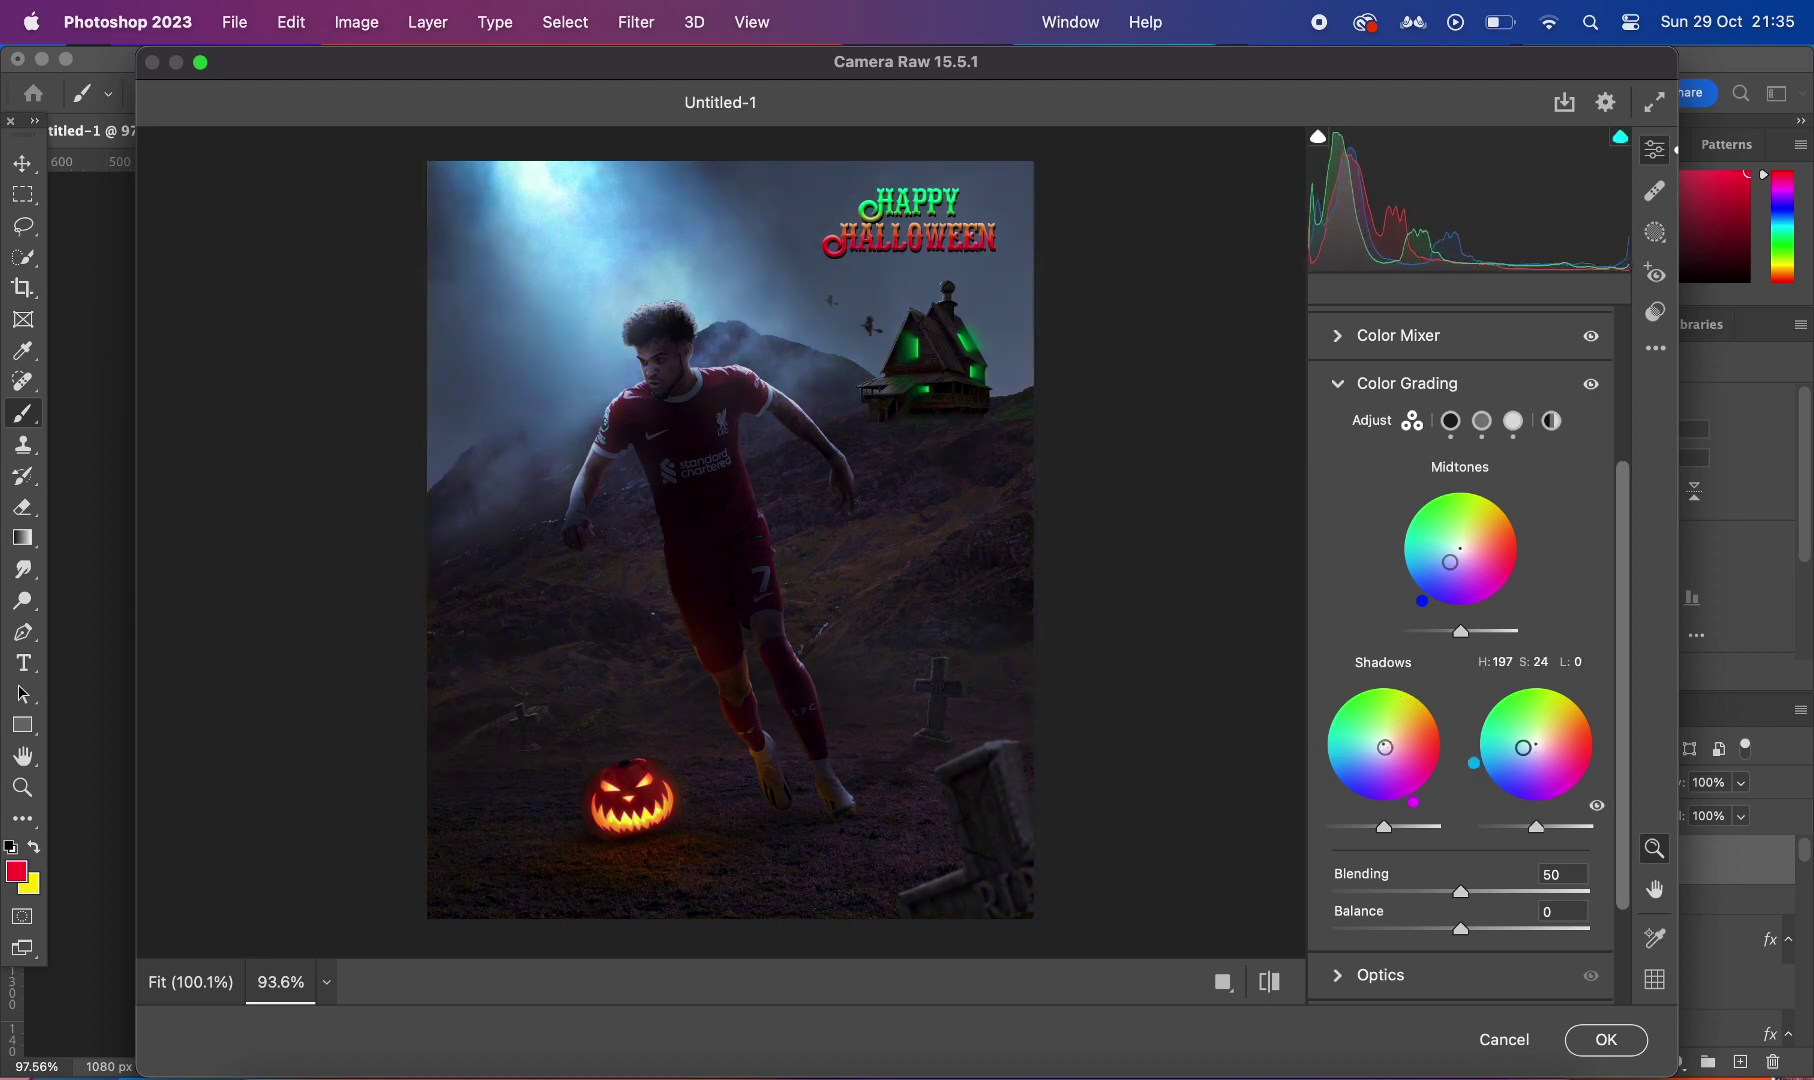
drag(1528, 741, 1509, 748)
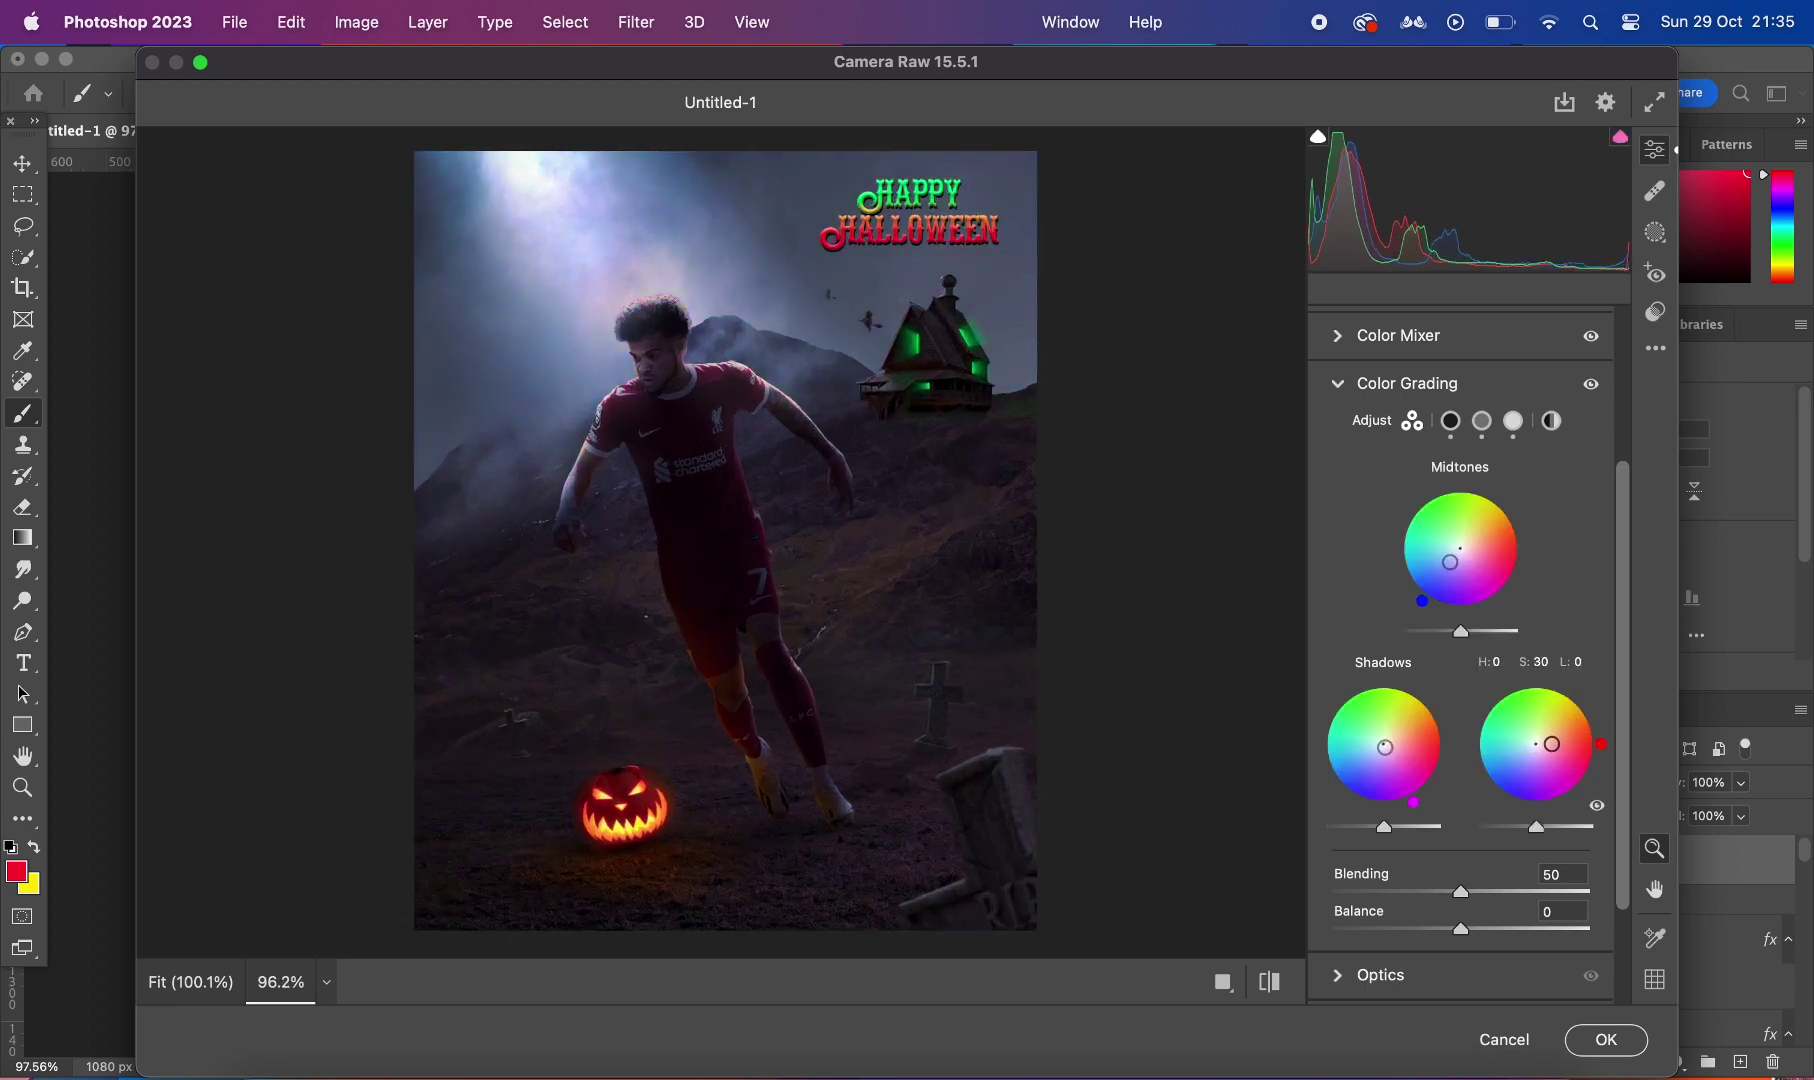
key(Return)
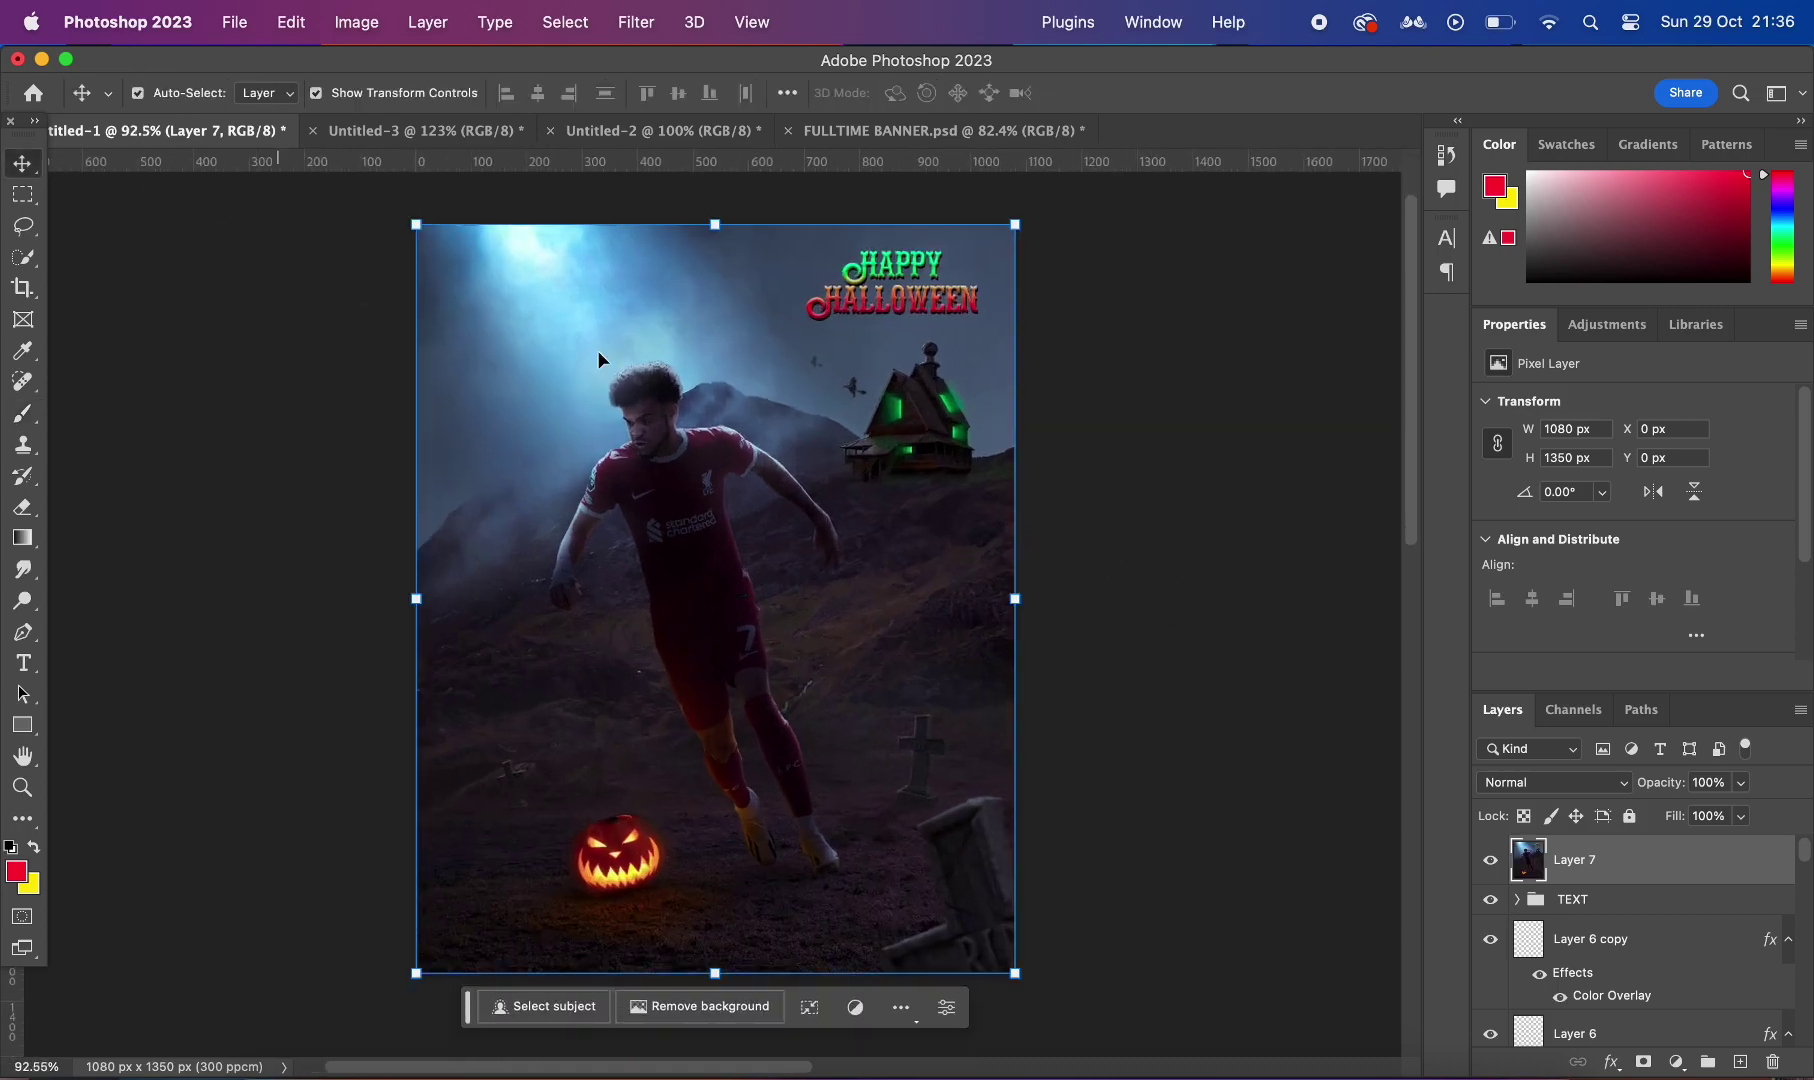
Step: Apply a small amount of Add Noise grain over the whole composite
scroll(1235, 656, up, 3)
scroll(1235, 656, down, 2)
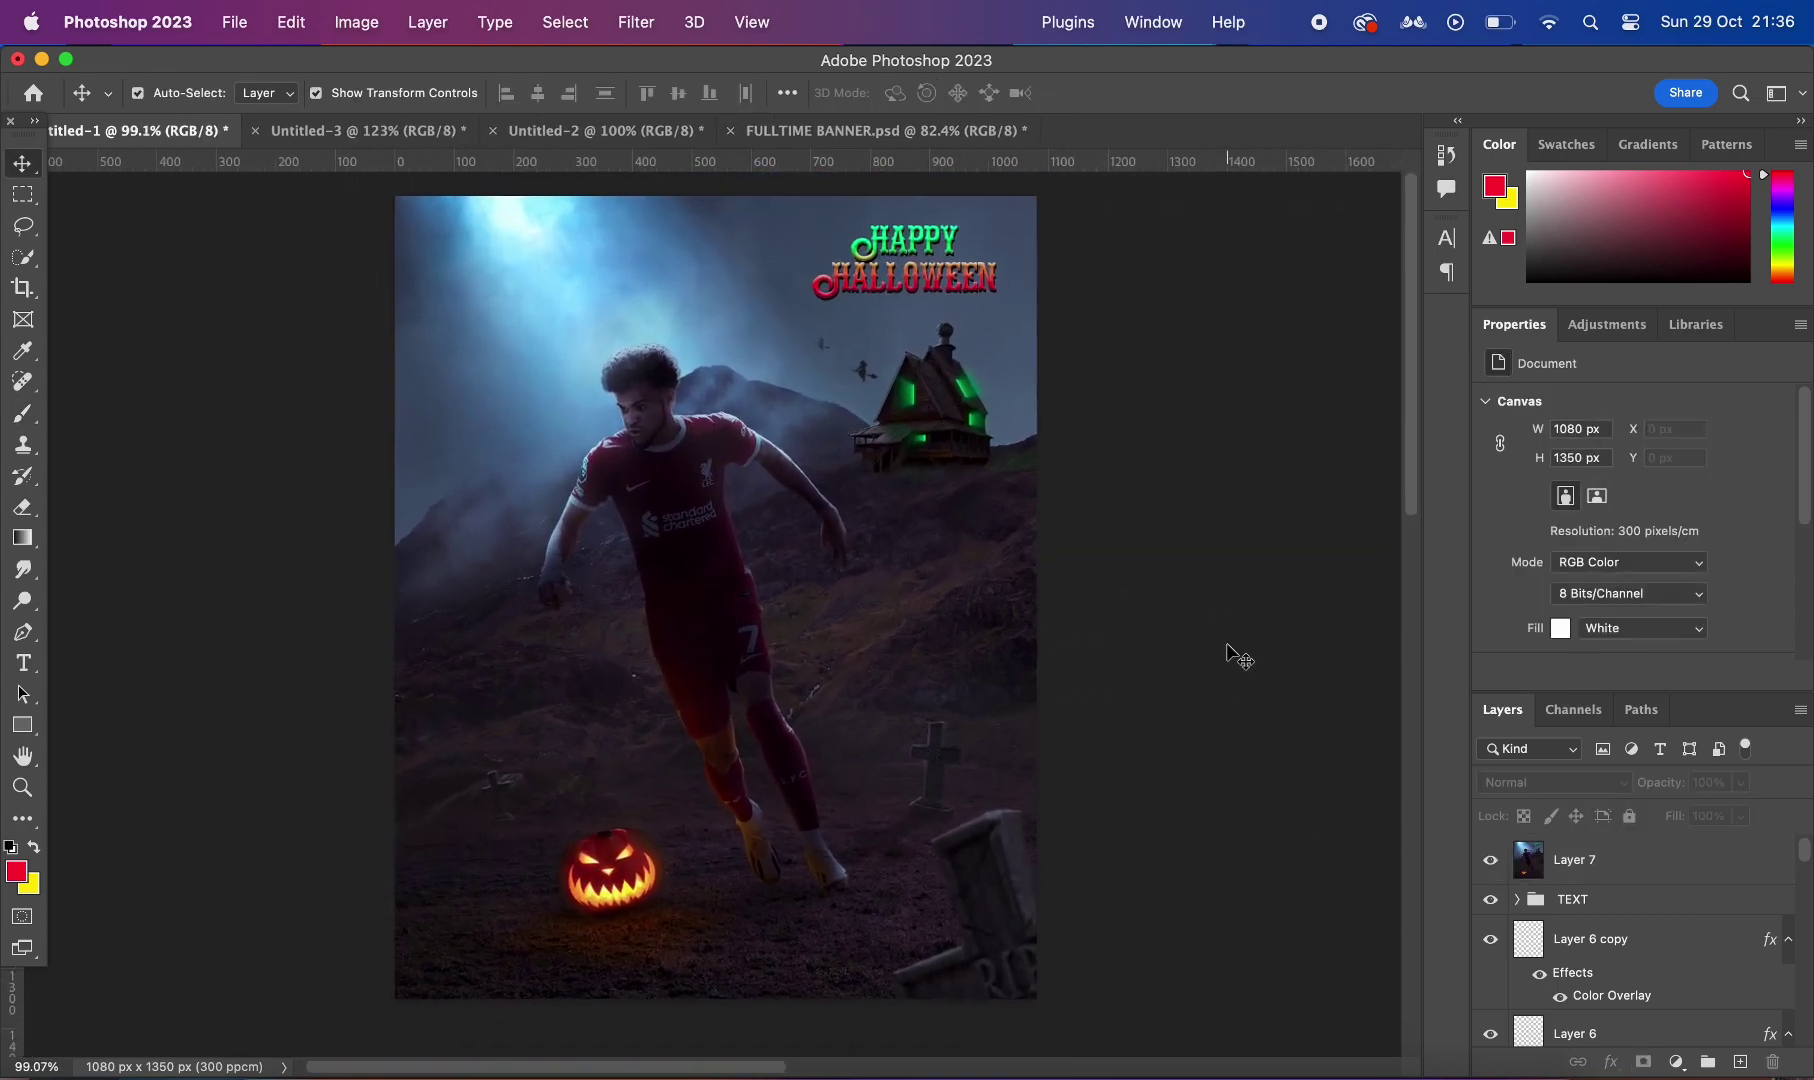
scroll(1235, 656, up, 1)
click(636, 22)
click(1032, 403)
key(Return)
scroll(847, 570, up, 3)
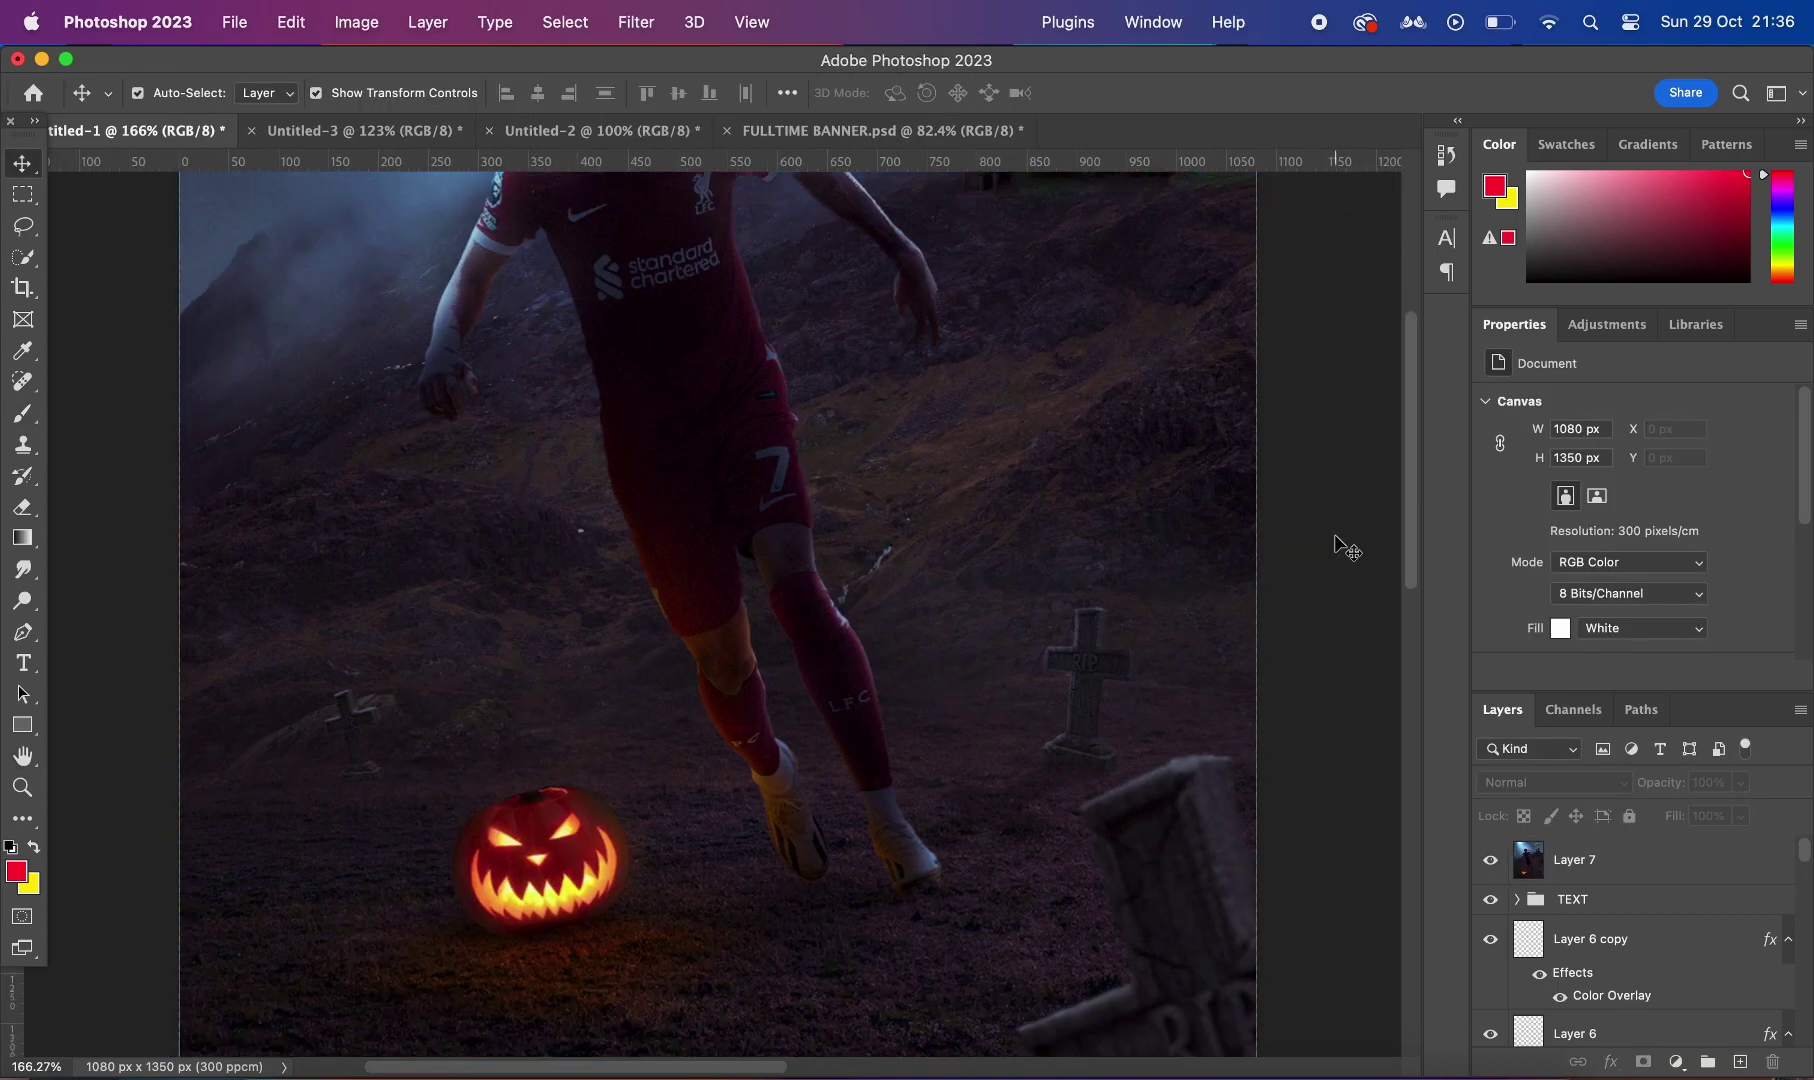
scroll(1210, 503, down, 2)
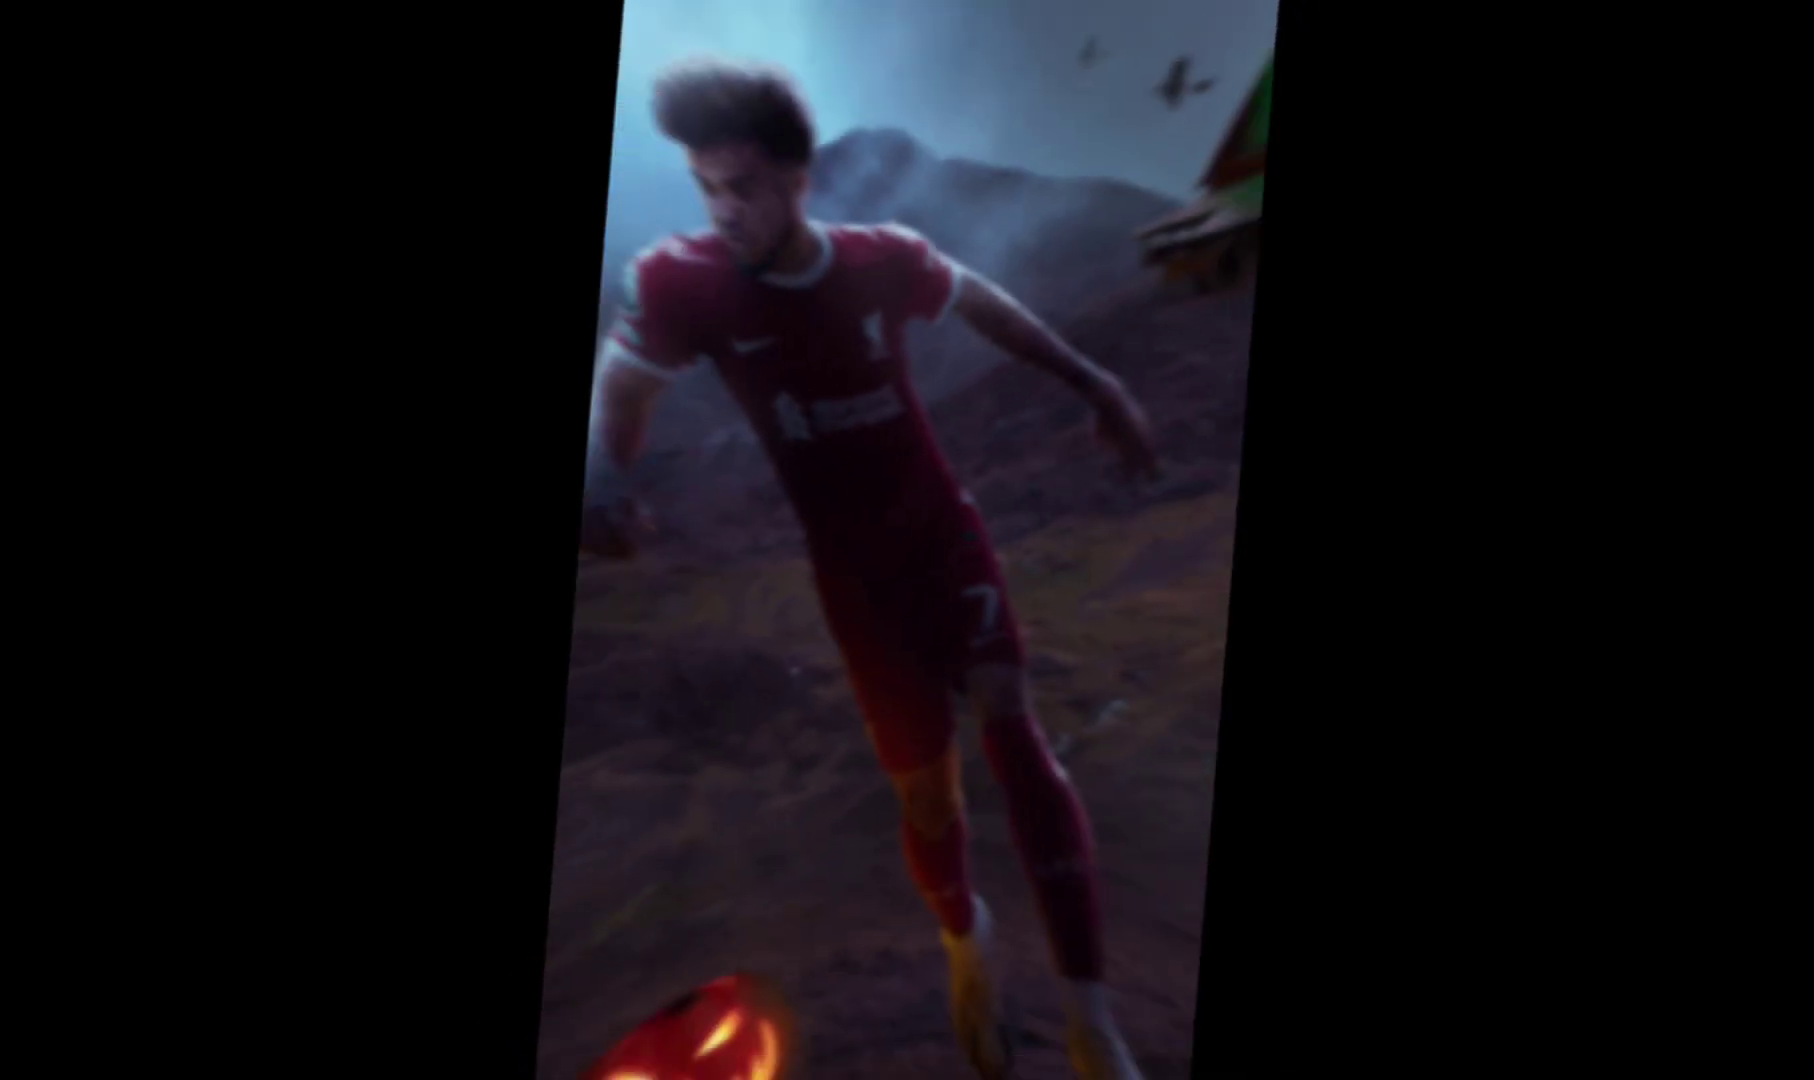